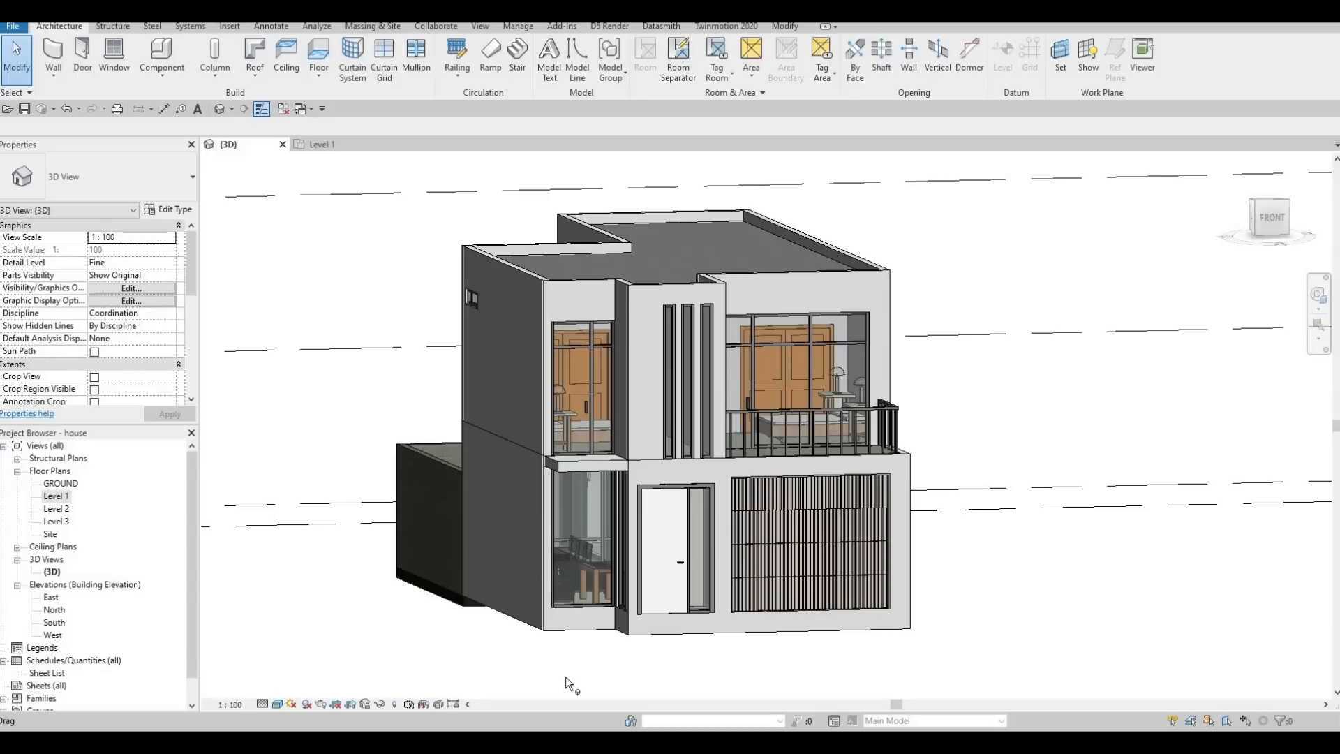
# Examine the house's front facade in 3D, including the garage door, main door and balcony railings.
pyautogui.click(829, 520)
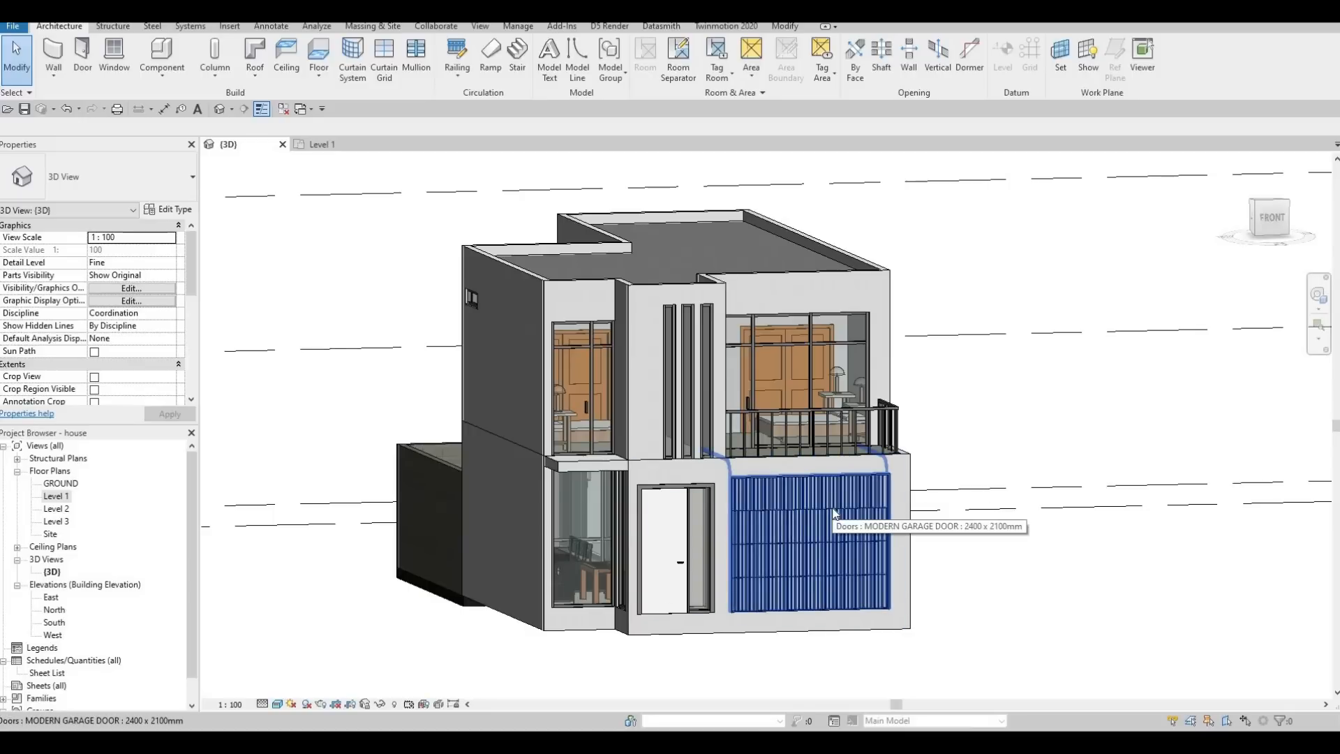
pyautogui.click(834, 513)
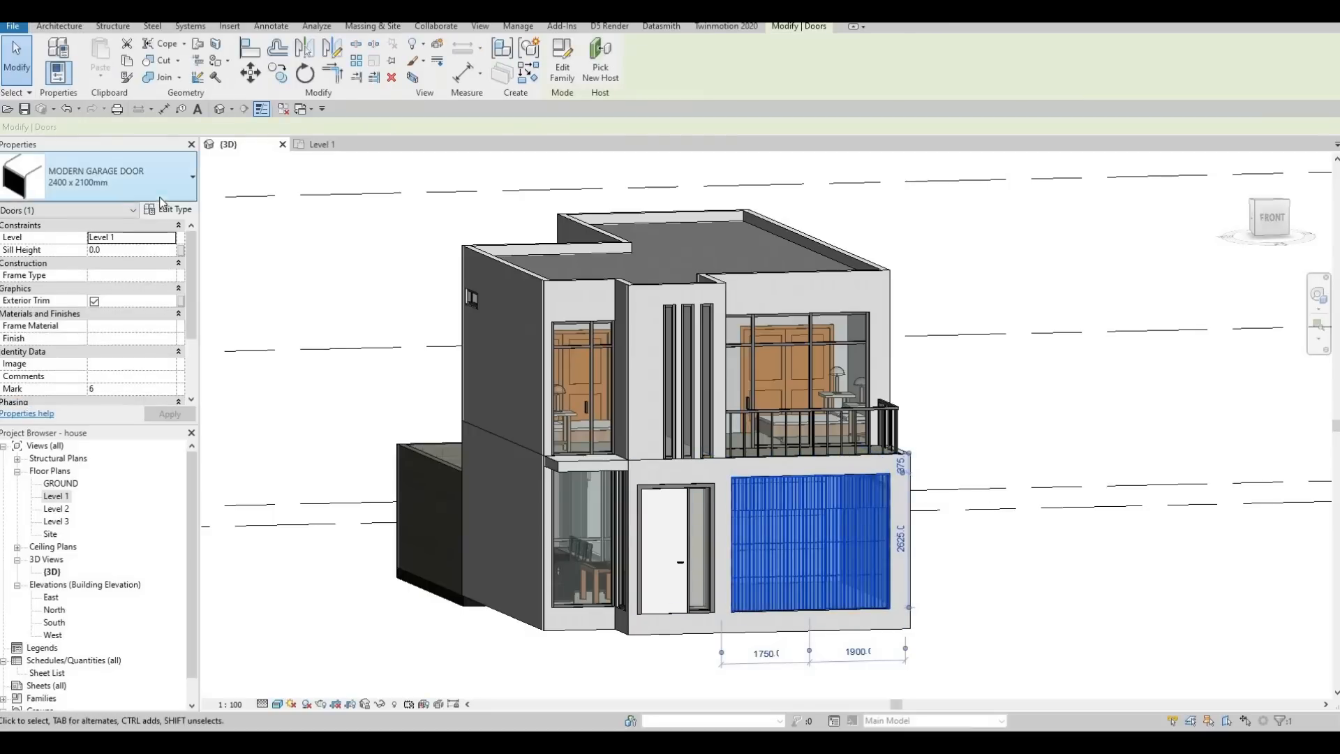
pyautogui.press('Escape')
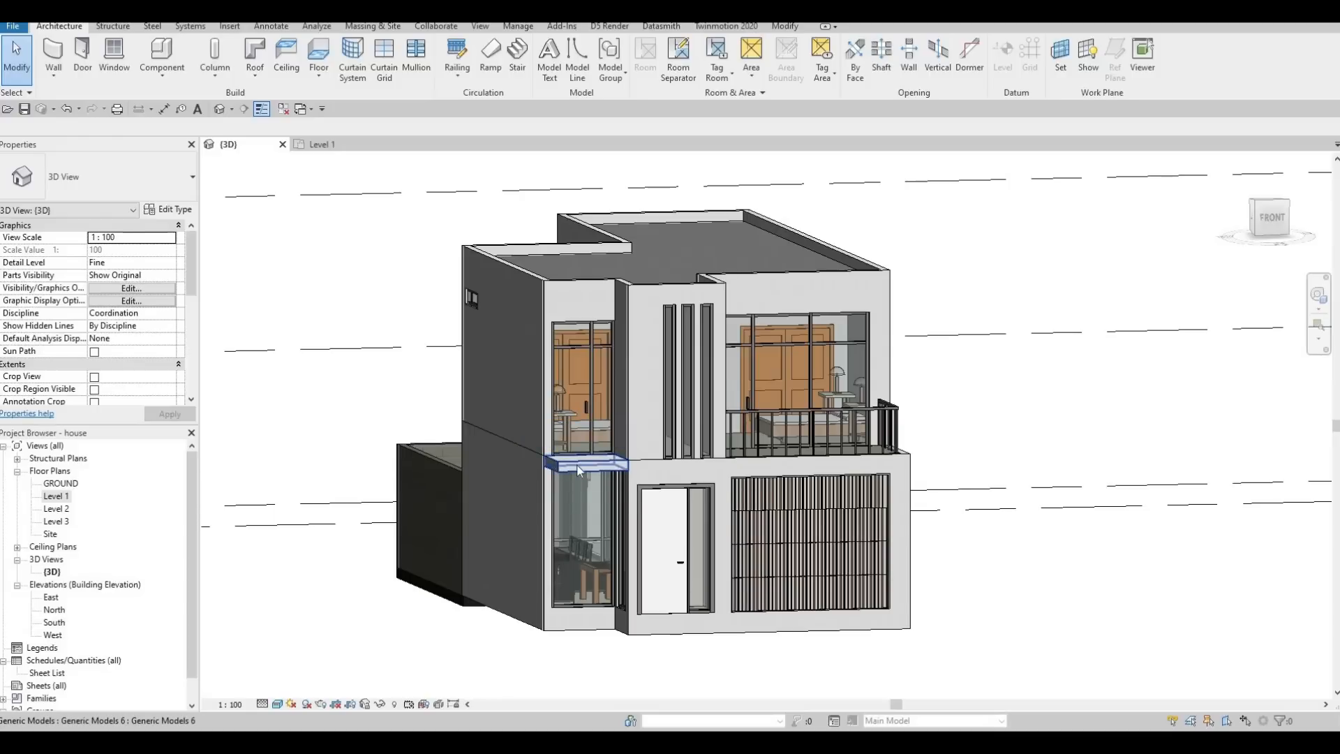
pyautogui.click(672, 521)
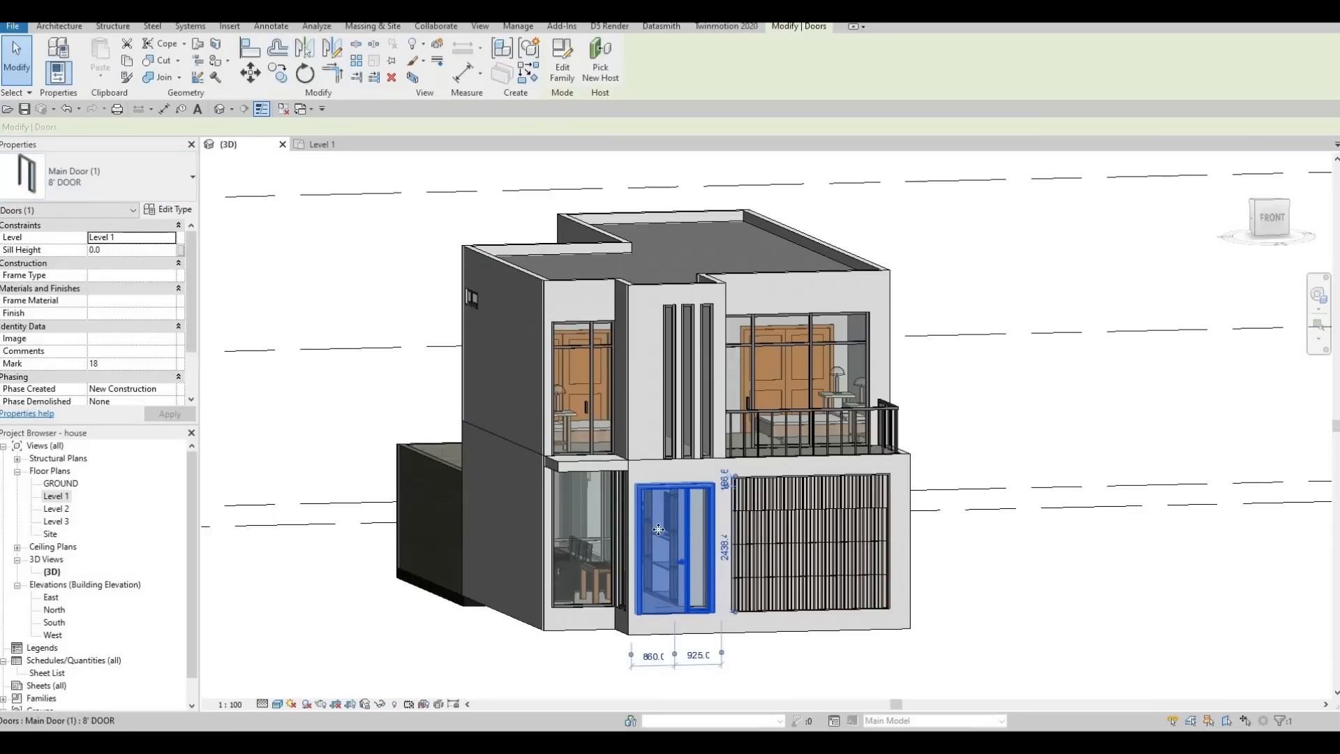
pyautogui.press('Escape')
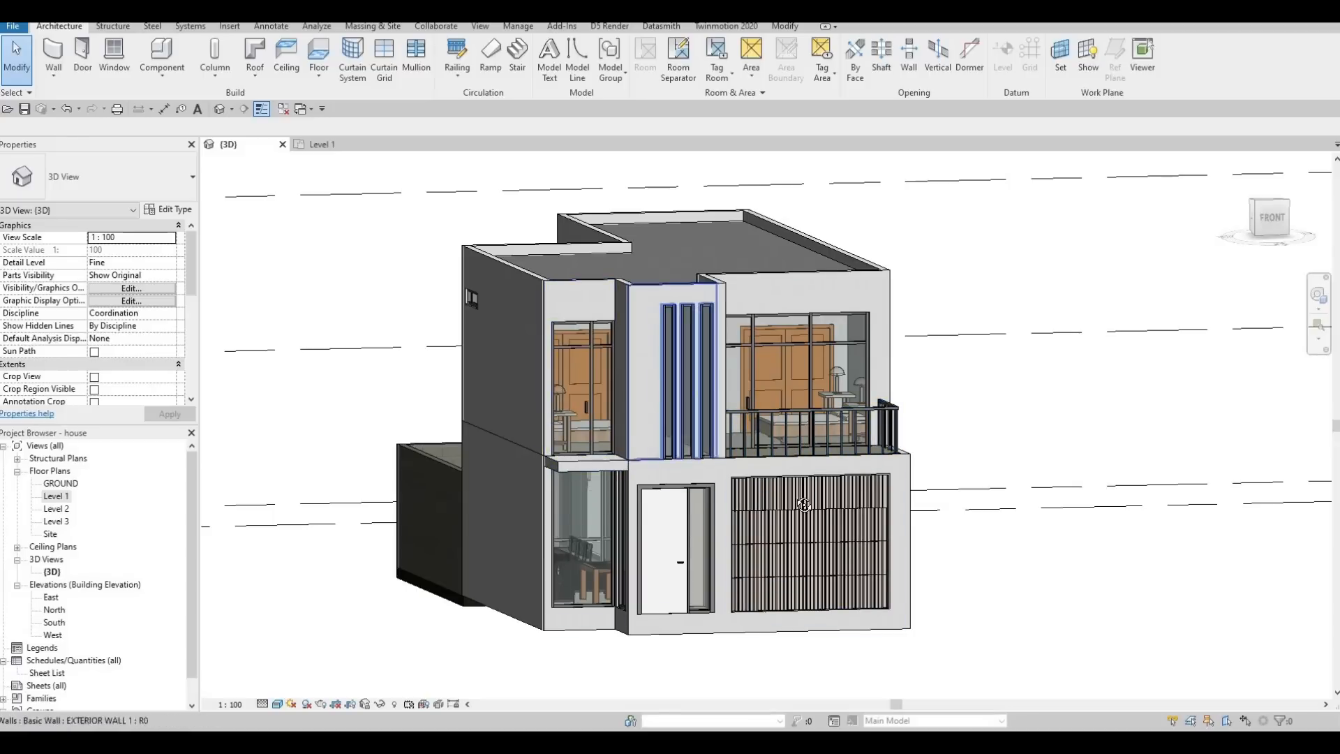
pyautogui.keyDown('shift'); pyautogui.moveTo(671, 448); pyautogui.dragTo(501, 570, button='middle'); pyautogui.keyUp('shift')
pyautogui.keyDown('shift'); pyautogui.moveTo(480, 451); pyautogui.dragTo(978, 459, button='middle'); pyautogui.keyUp('shift')
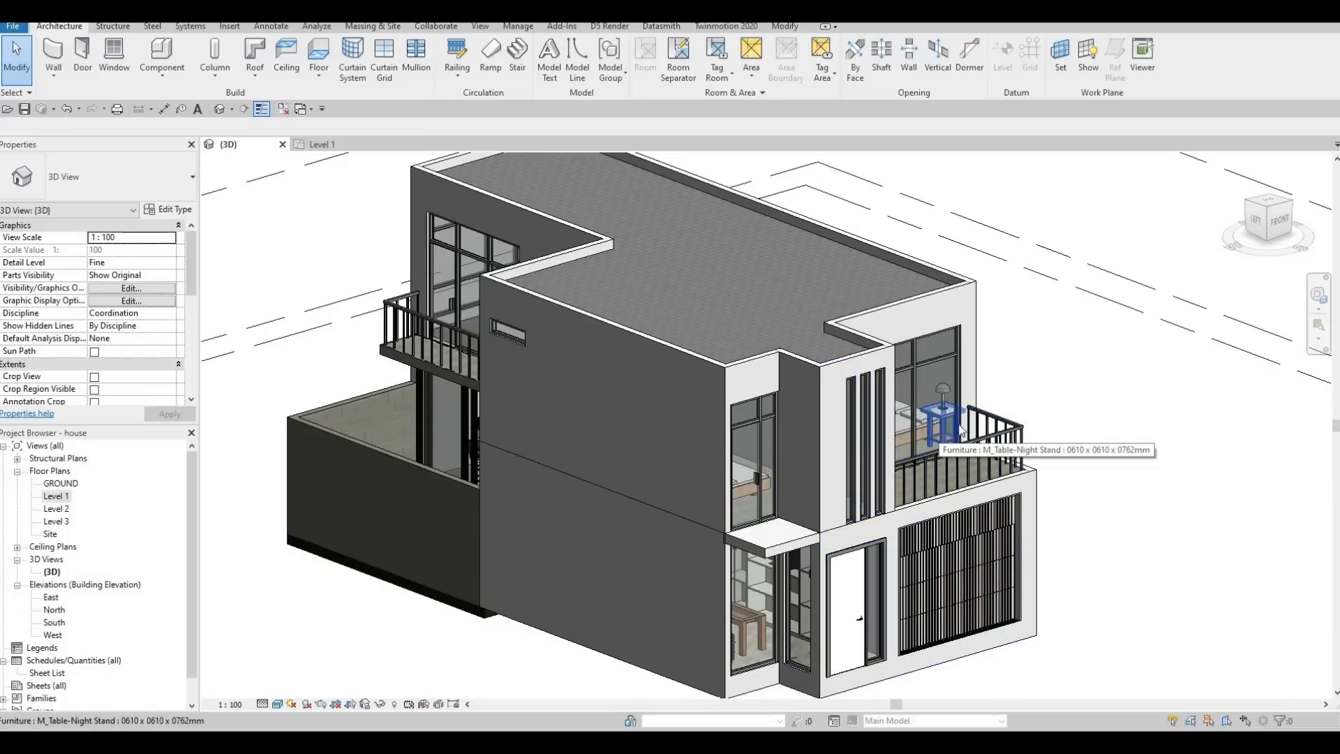
pyautogui.scroll(4, 963, 447)
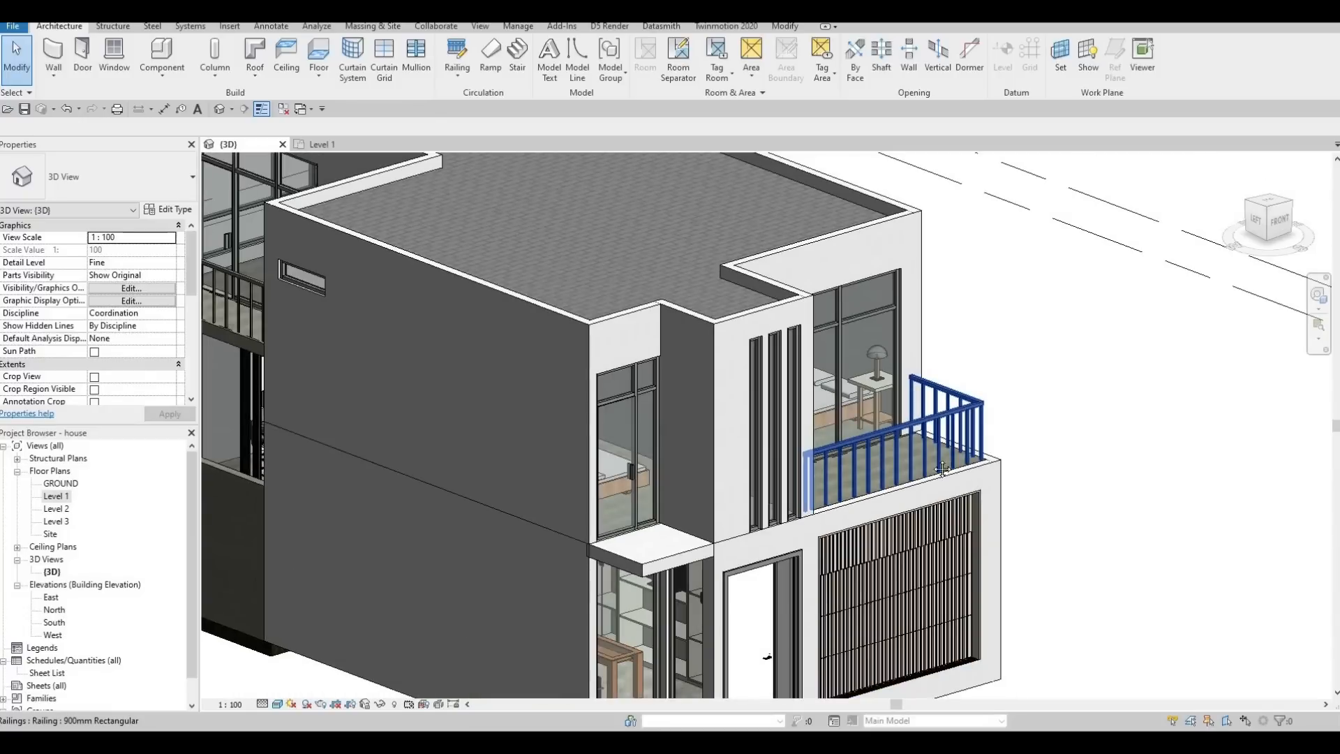
pyautogui.scroll(-2, 942, 469)
pyautogui.moveTo(942, 469); pyautogui.dragTo(998, 413, button='middle')
pyautogui.press('Escape')
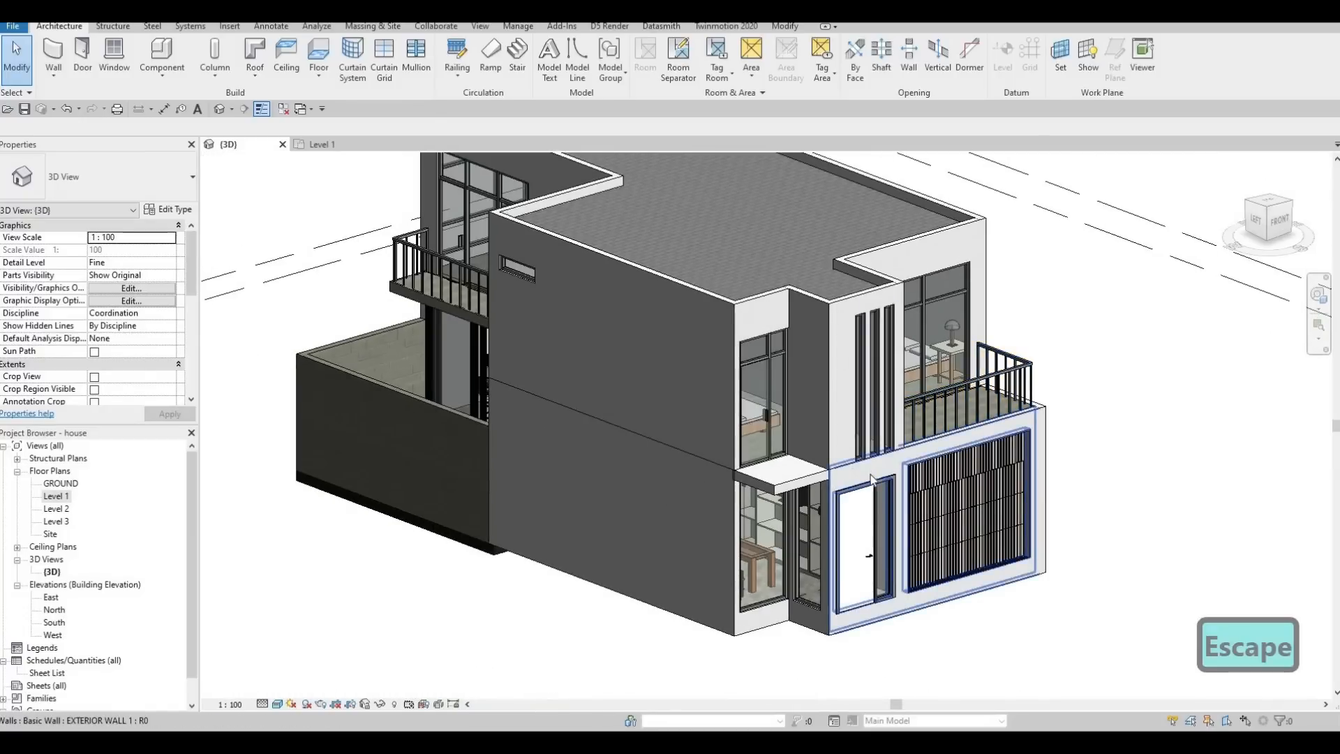
# Open the Level 2 floor plan and delete the railings of the Masters balcony and Balcony 1.
pyautogui.doubleClick(56, 509)
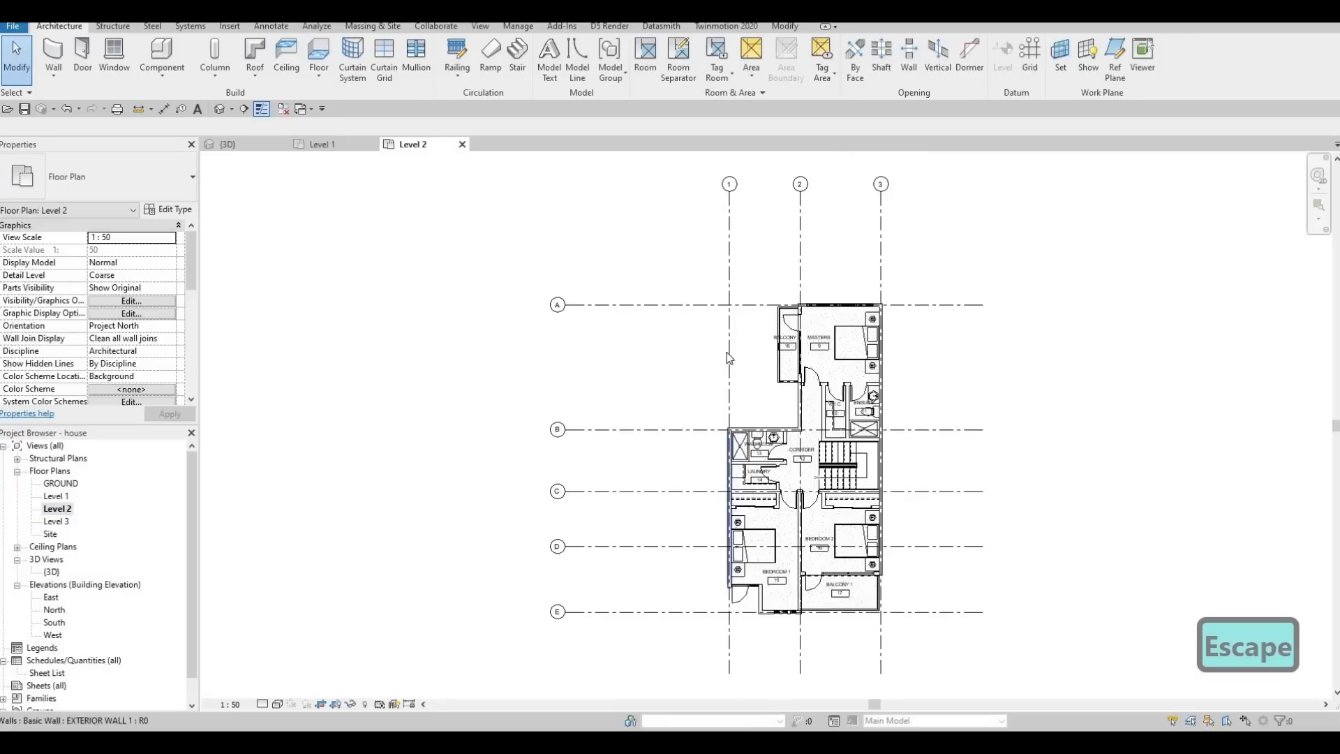
pyautogui.press('Escape')
pyautogui.click(703, 351)
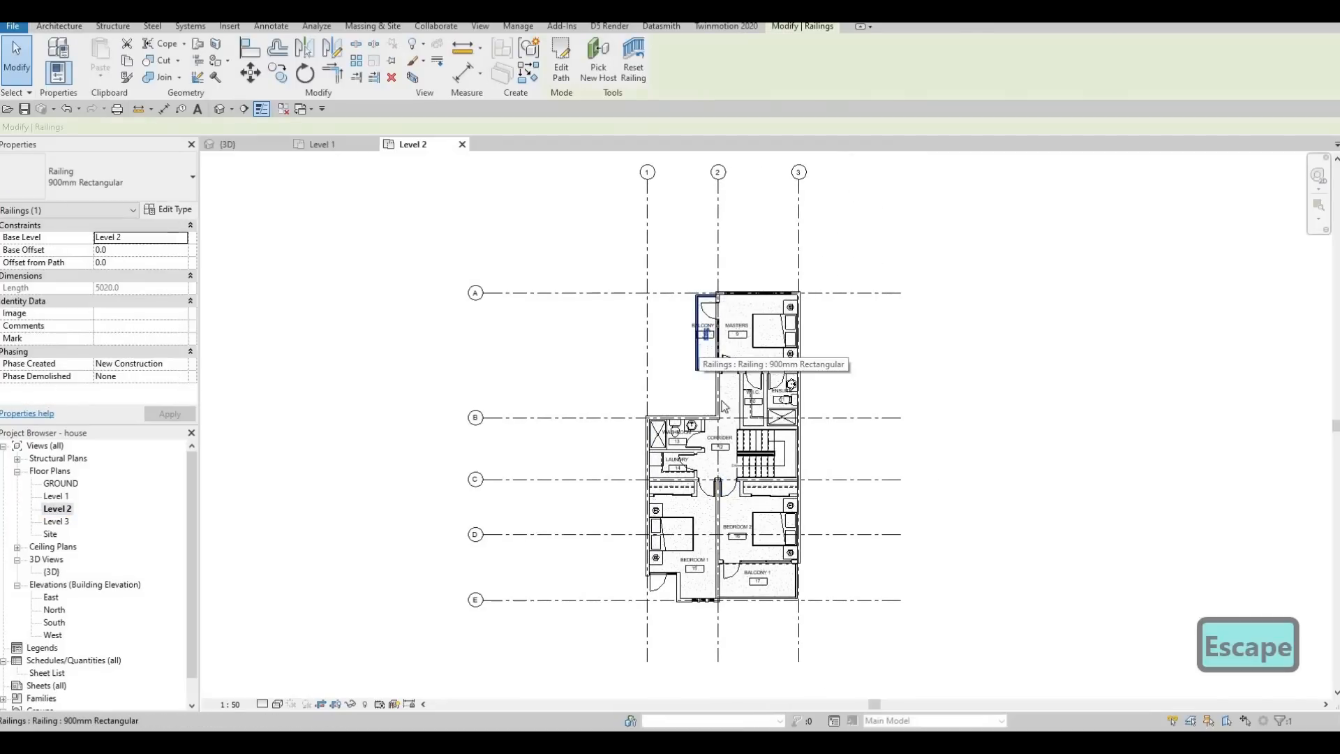
pyautogui.press('Delete')
pyautogui.click(706, 604)
pyautogui.press('Delete')
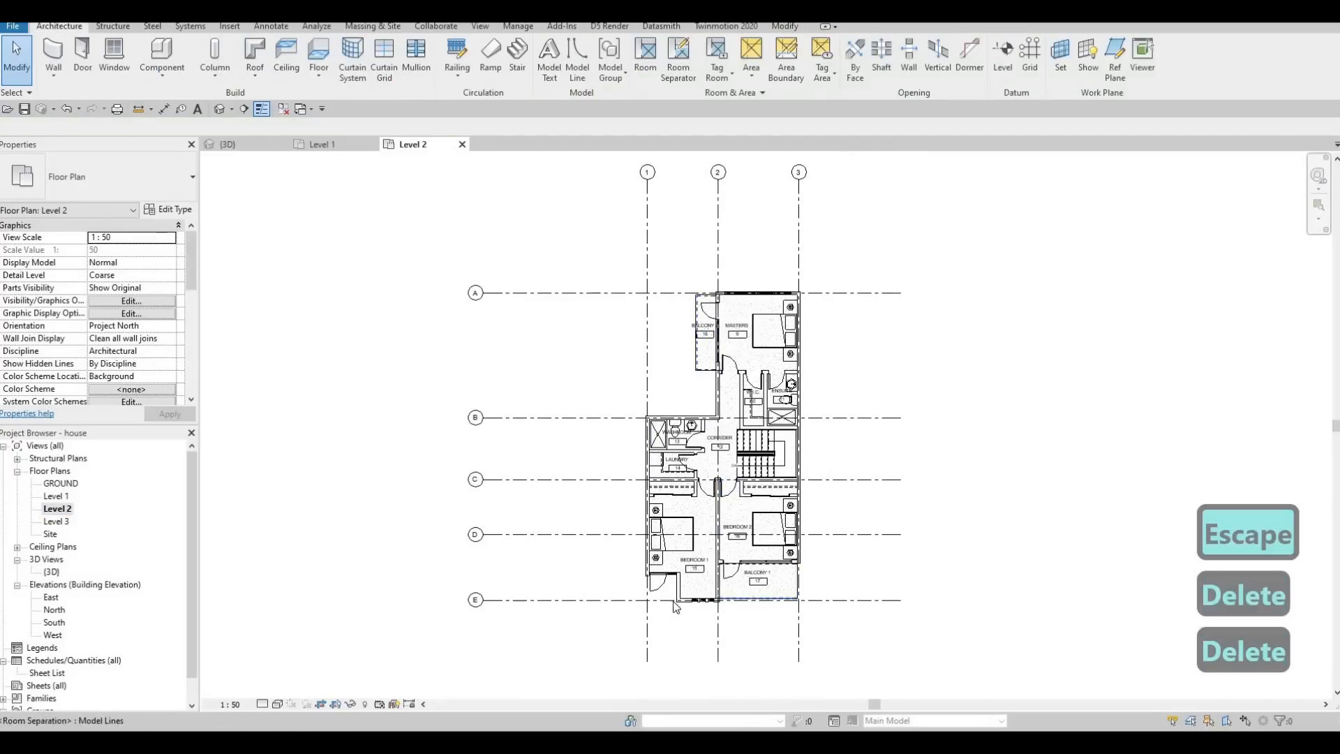
# Draw a Curtain Wall about 1250 mm long along grid E, across the recess in front of Bedroom 1's exterior door.
pyautogui.scroll(2, 695, 599)
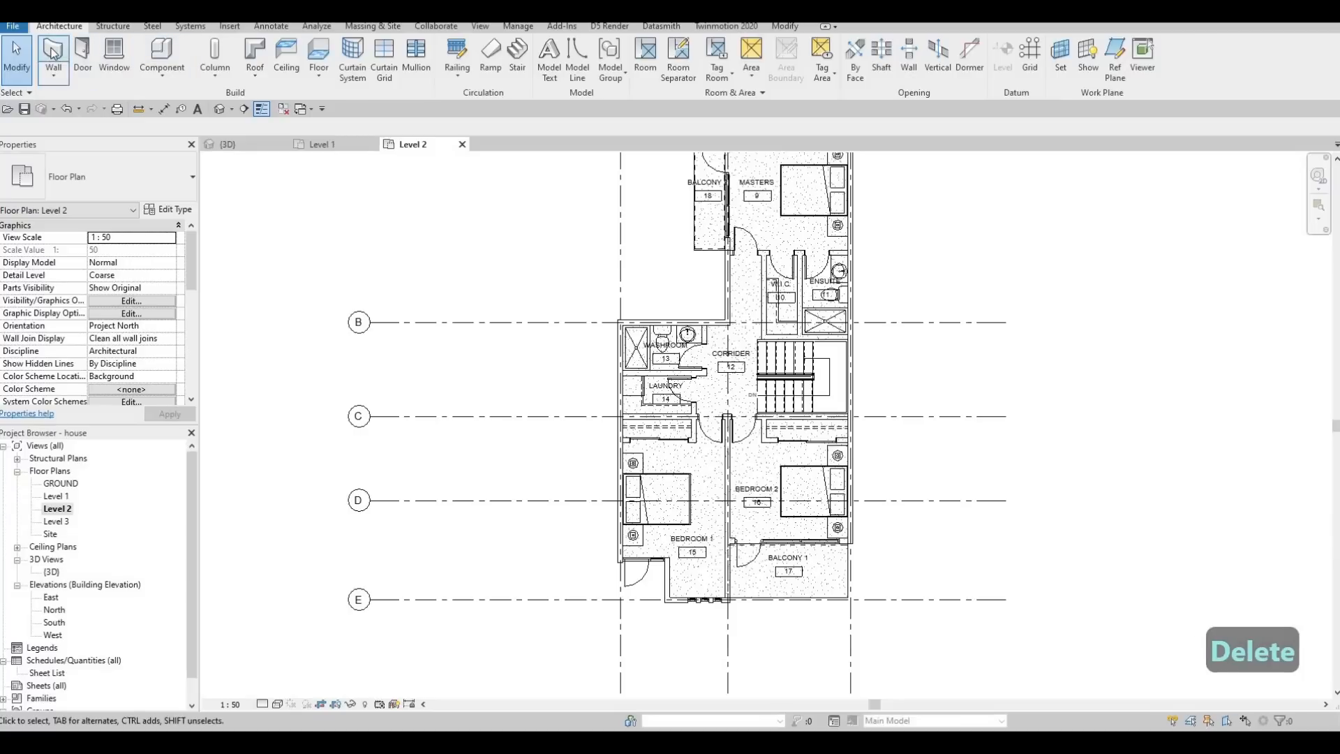
pyautogui.click(103, 160)
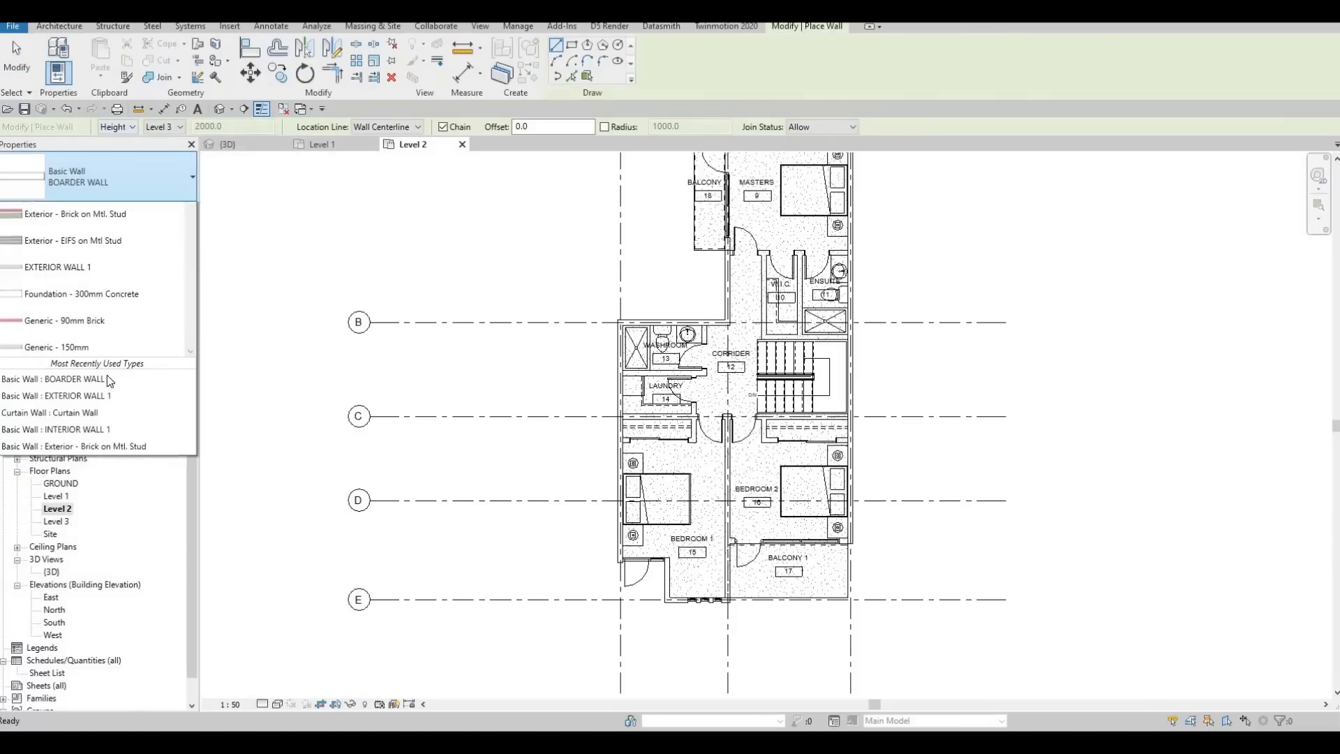
pyautogui.scroll(-8, 102, 396)
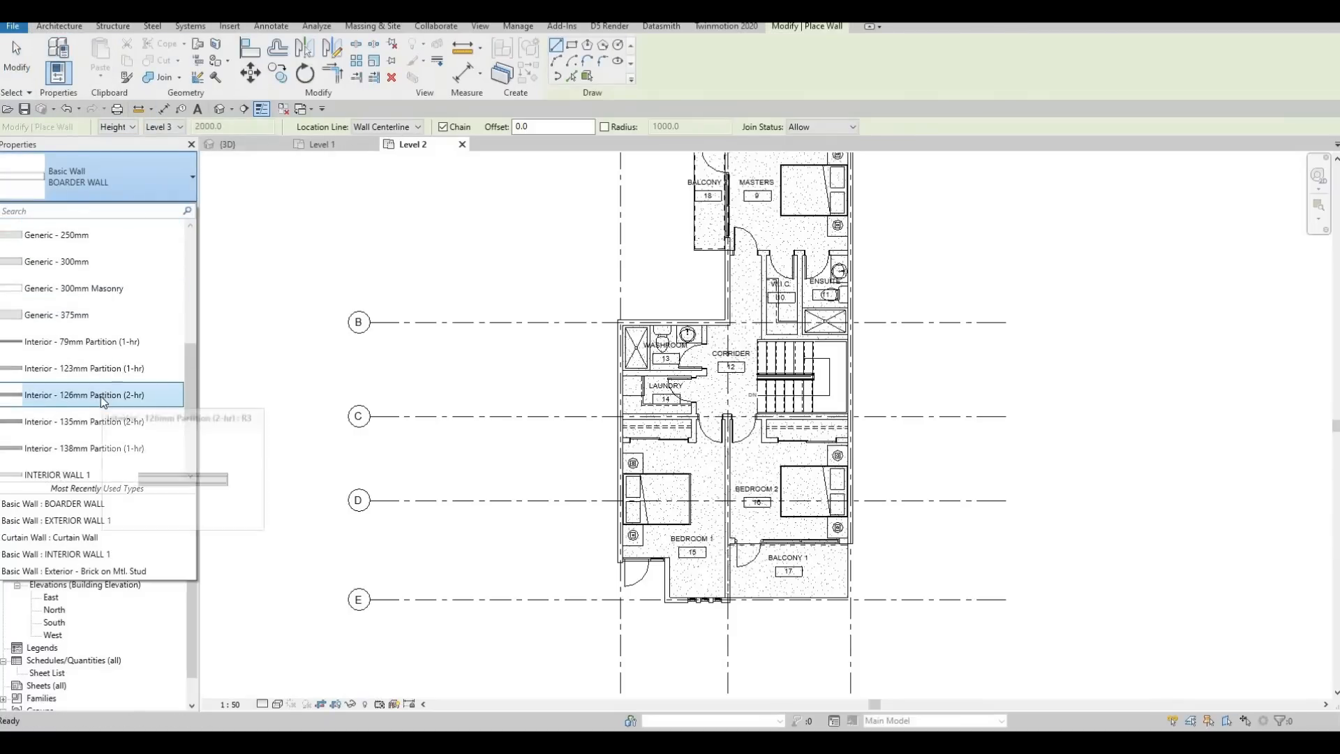
pyautogui.click(97, 373)
pyautogui.scroll(5, 530, 488)
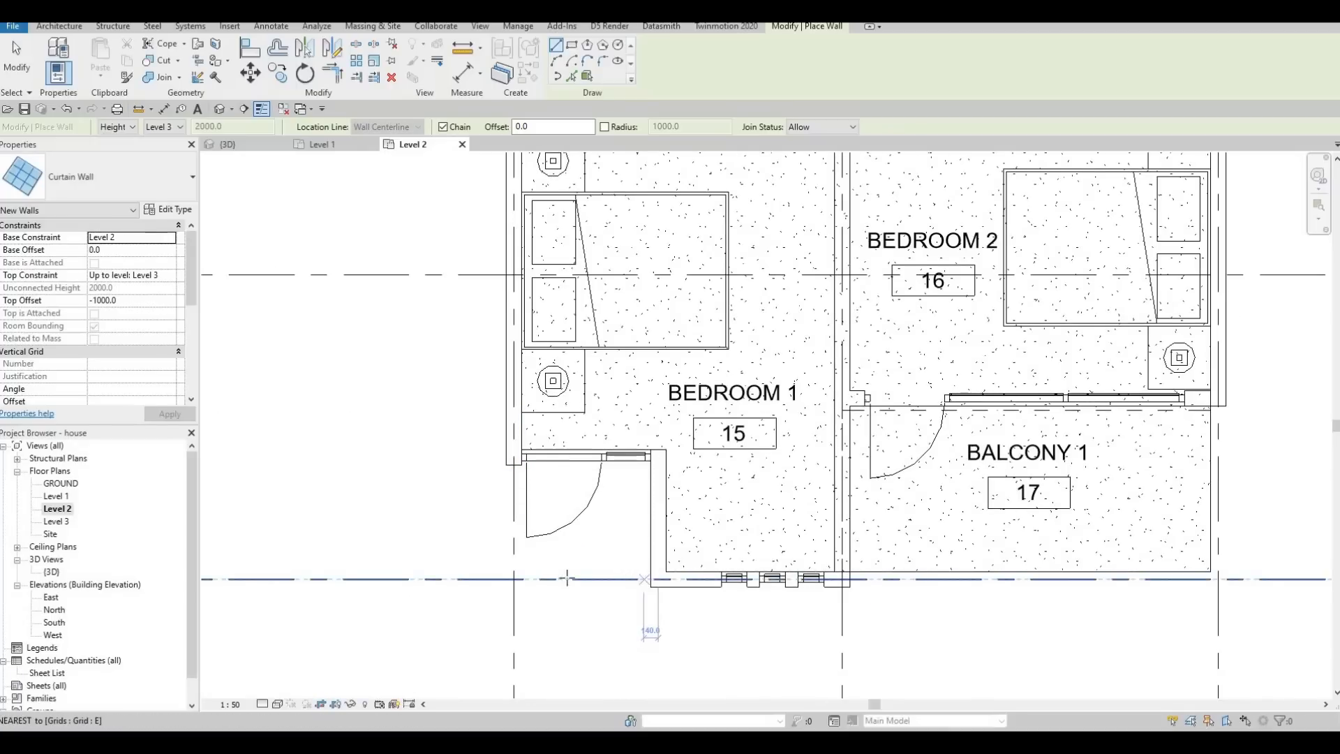
pyautogui.click(521, 578)
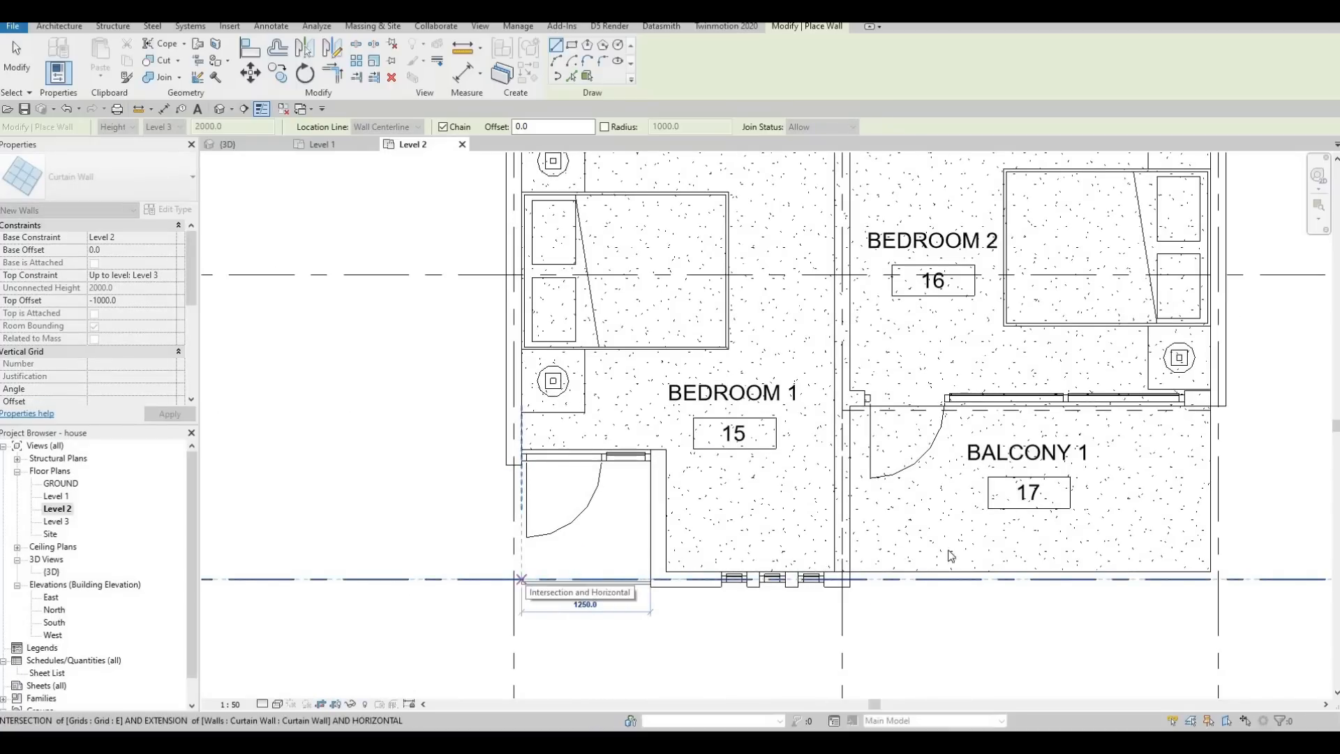
pyautogui.press('Escape')
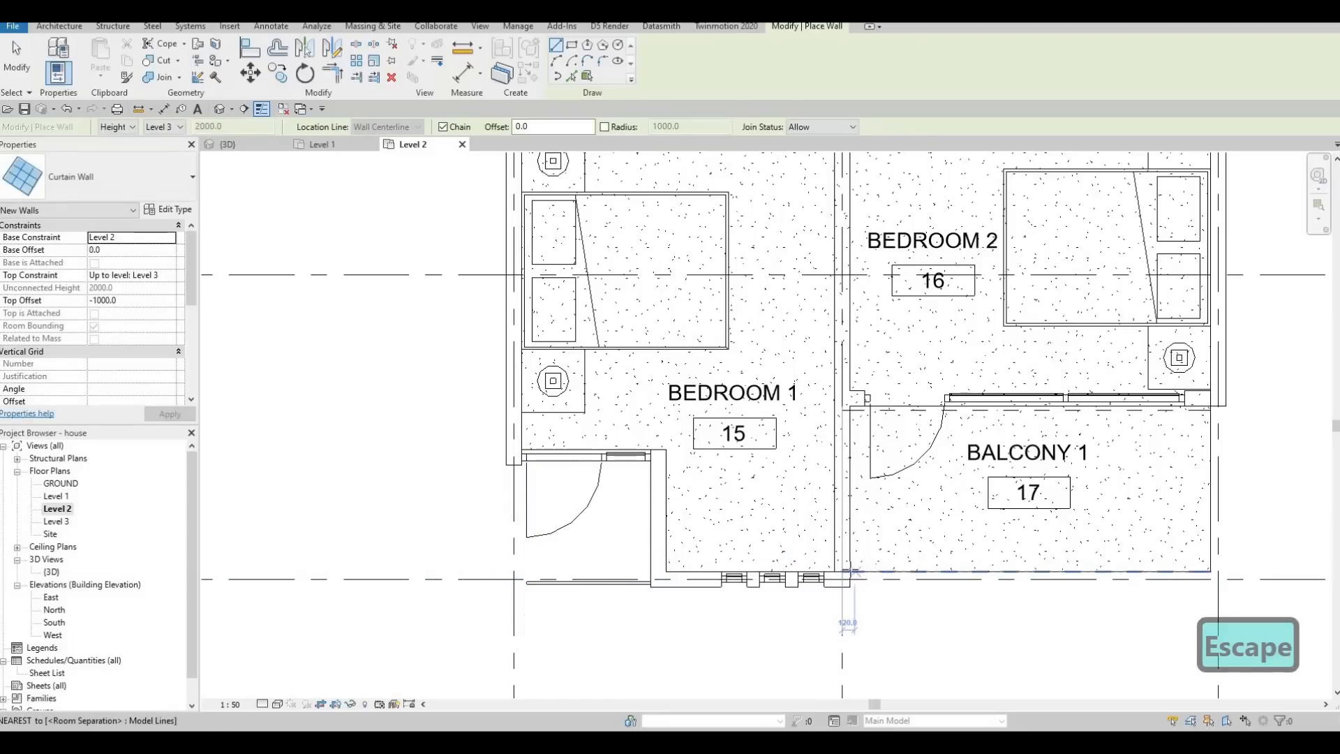
# Draw a Curtain Wall about 3440 mm long along the front edge of Balcony 1.
pyautogui.click(850, 571)
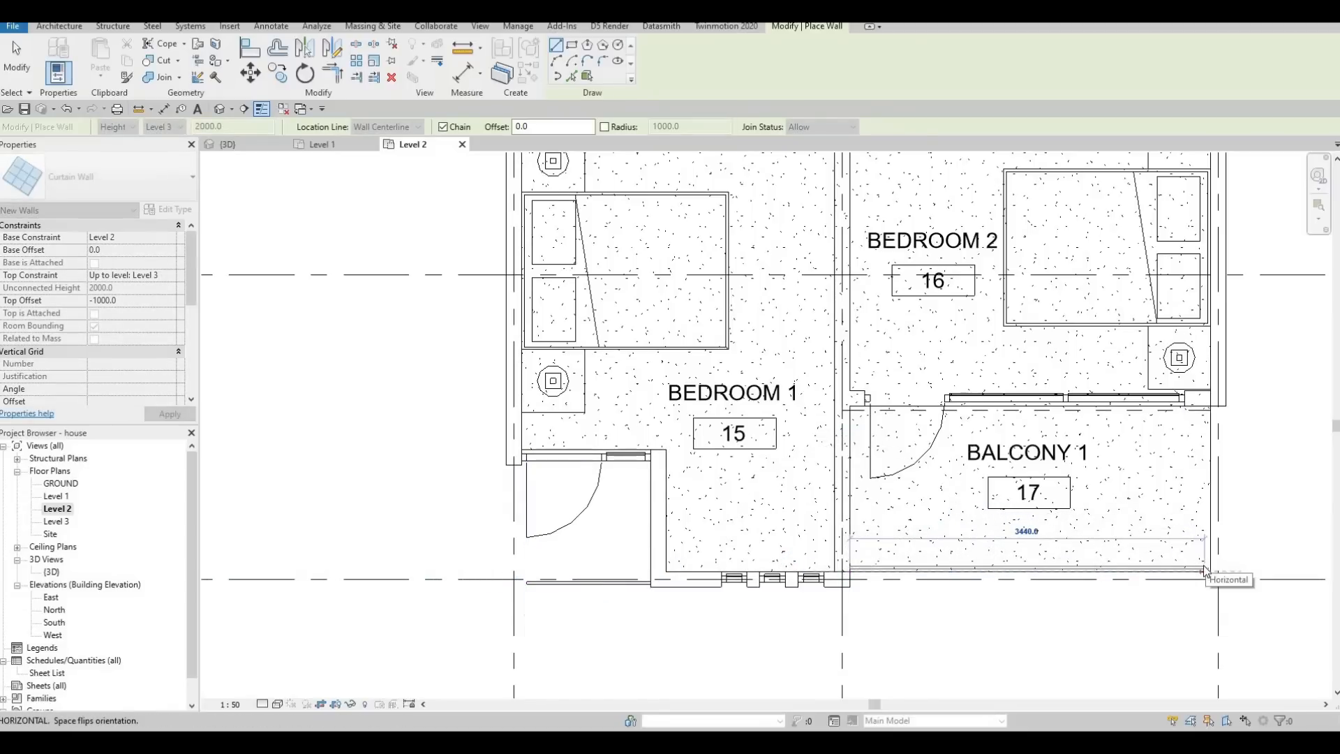
pyautogui.click(1206, 567)
pyautogui.press('Escape')
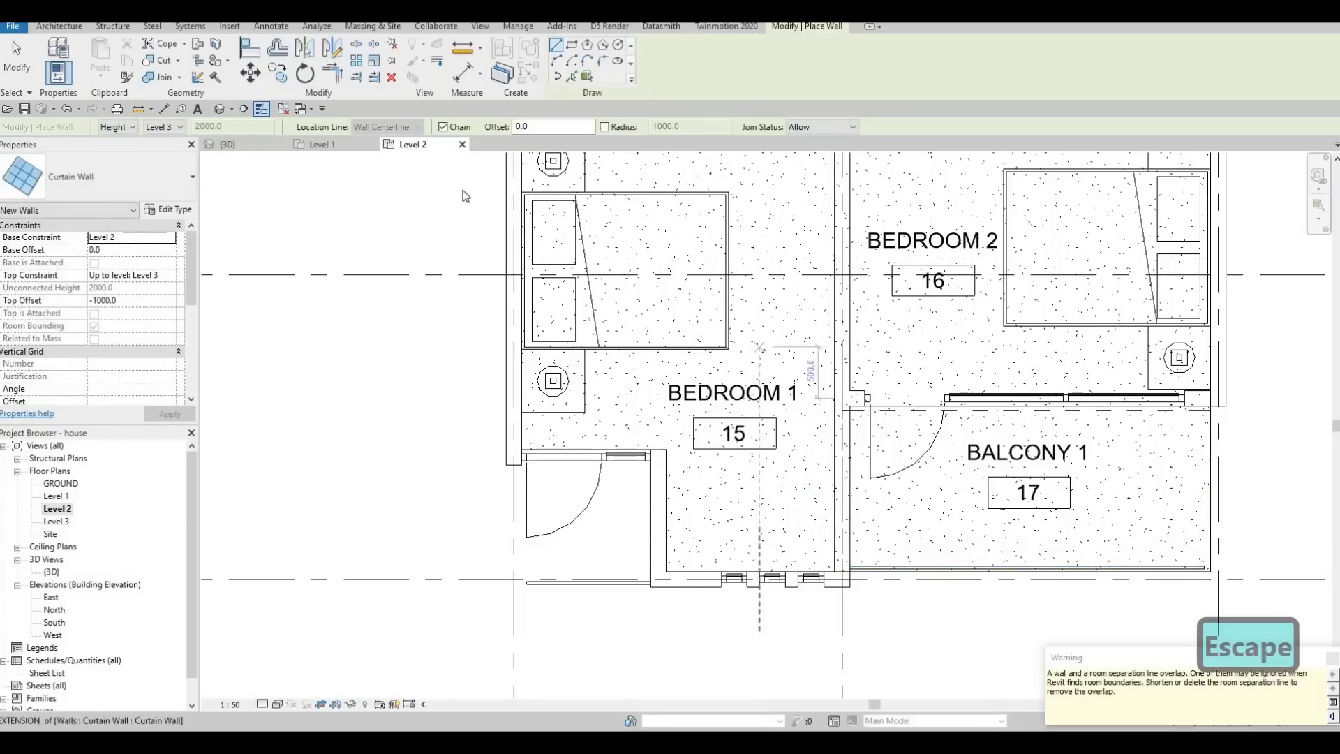
pyautogui.press('Escape')
# Return to the 3D view and lower the top edge of Balcony 1's curtain wall to a height of about 1048 mm.
pyautogui.click(317, 143)
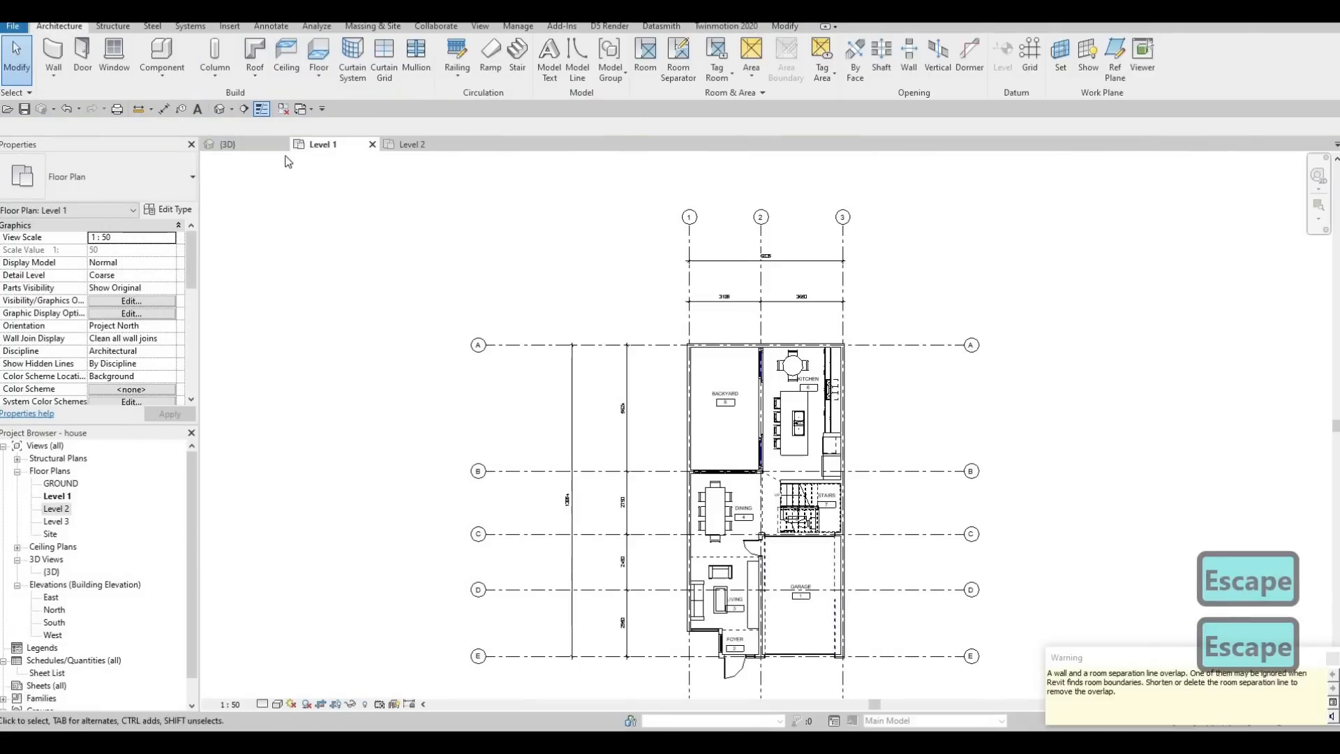
pyautogui.hotkey('ctrl', 'Tab')
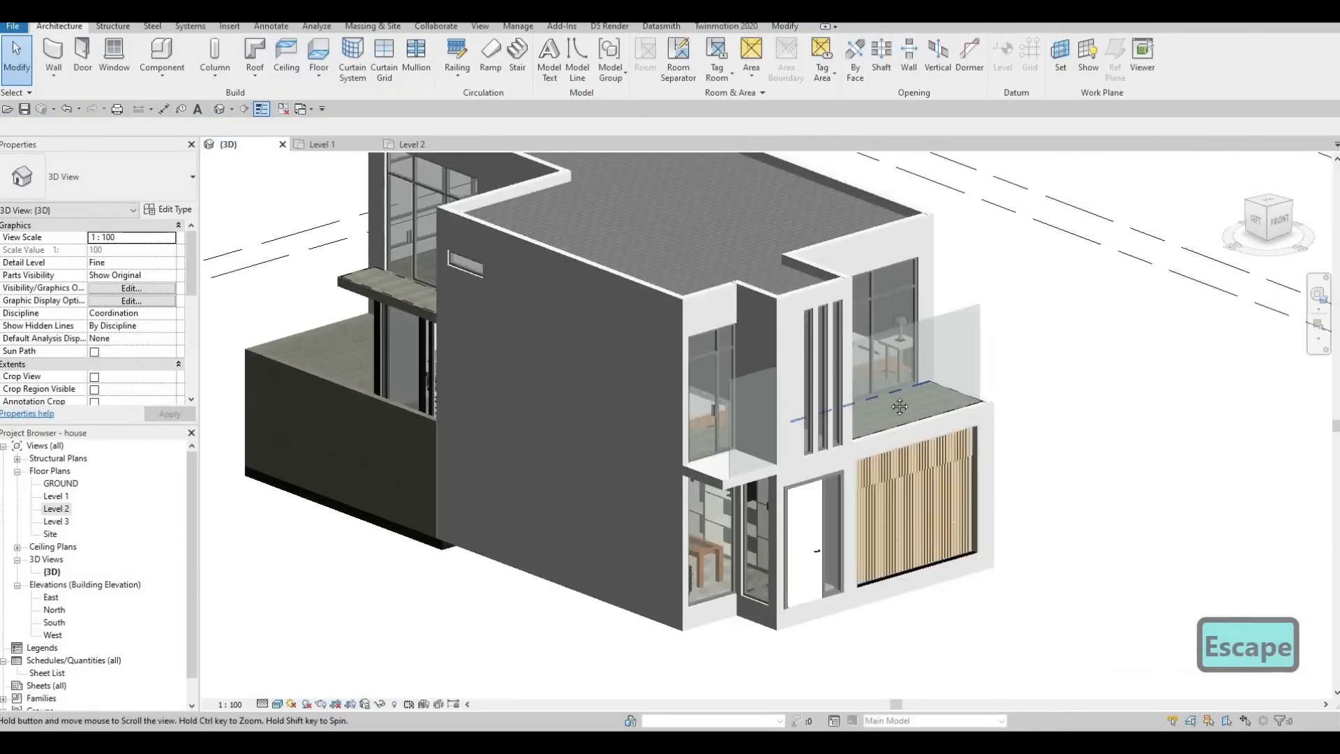
pyautogui.press('Escape')
pyautogui.scroll(3, 900, 299)
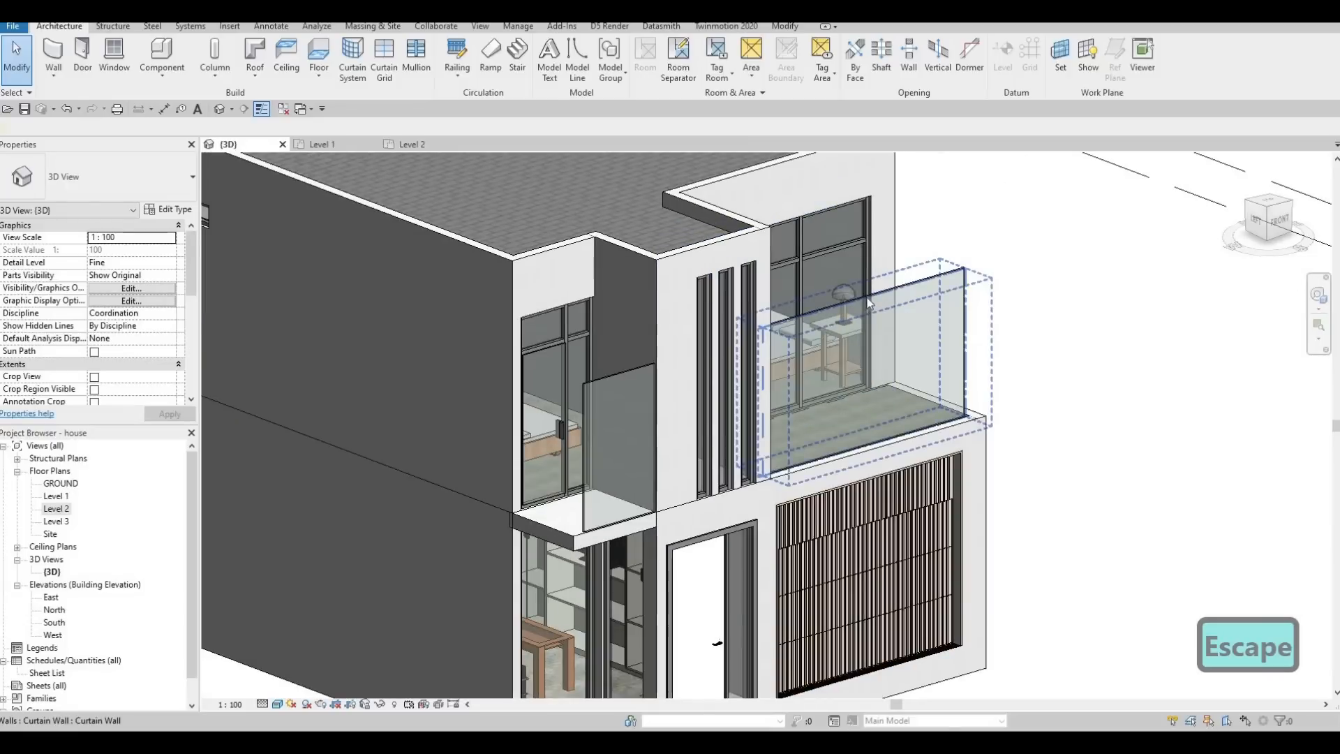
pyautogui.click(866, 322)
pyautogui.moveTo(866, 349); pyautogui.dragTo(870, 406)
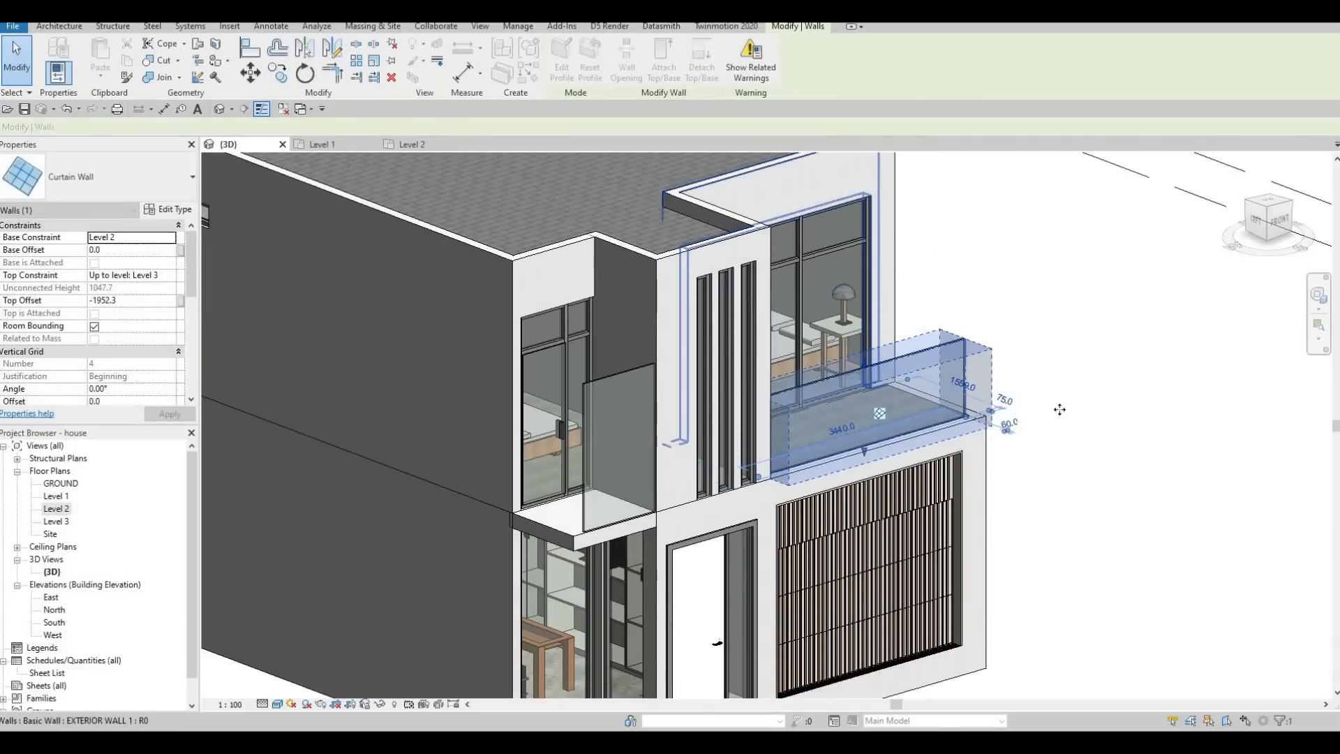
# Set the Top Offset of Balcony 1's curtain wall to -1900.
pyautogui.keyDown('shift'); pyautogui.moveTo(870, 406); pyautogui.dragTo(915, 407, button='middle'); pyautogui.keyUp('shift')
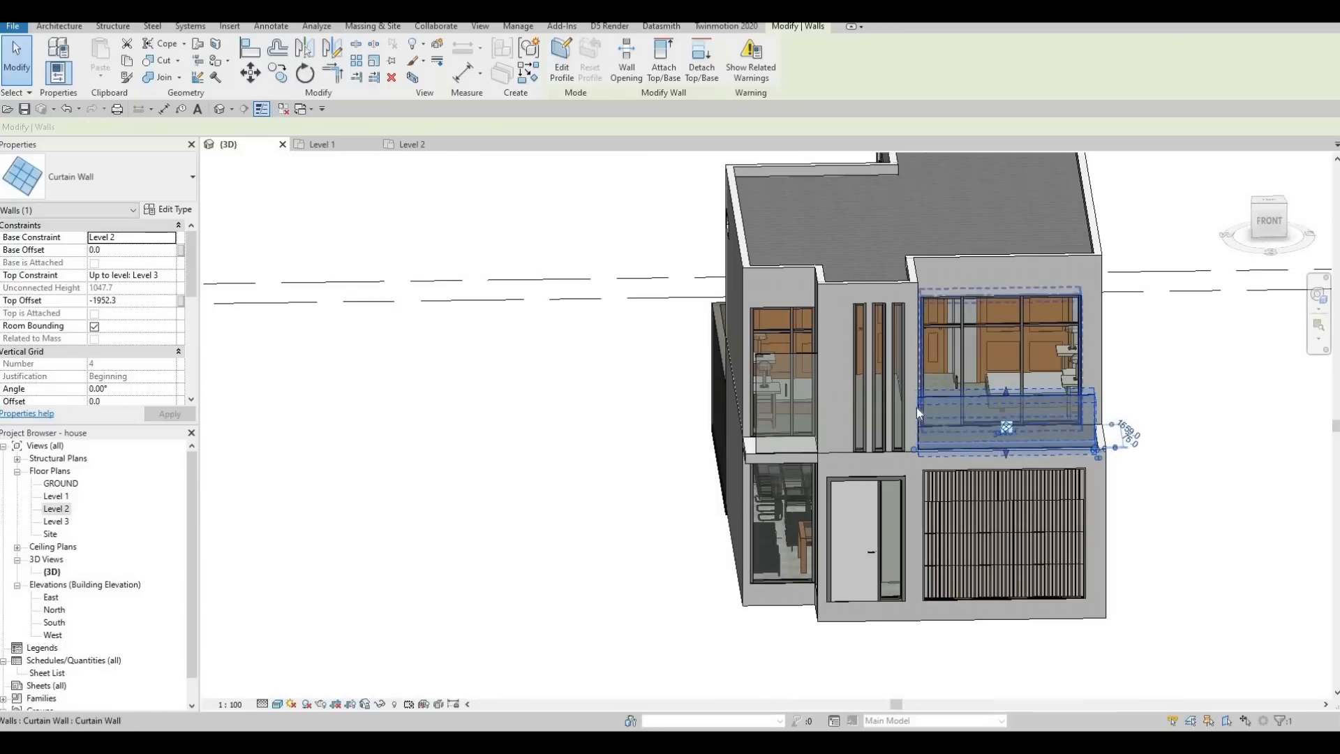
pyautogui.press('Escape')
pyautogui.scroll(2, 1163, 391)
pyautogui.keyDown('shift'); pyautogui.moveTo(1164, 389); pyautogui.dragTo(1110, 387, button='middle'); pyautogui.keyUp('shift')
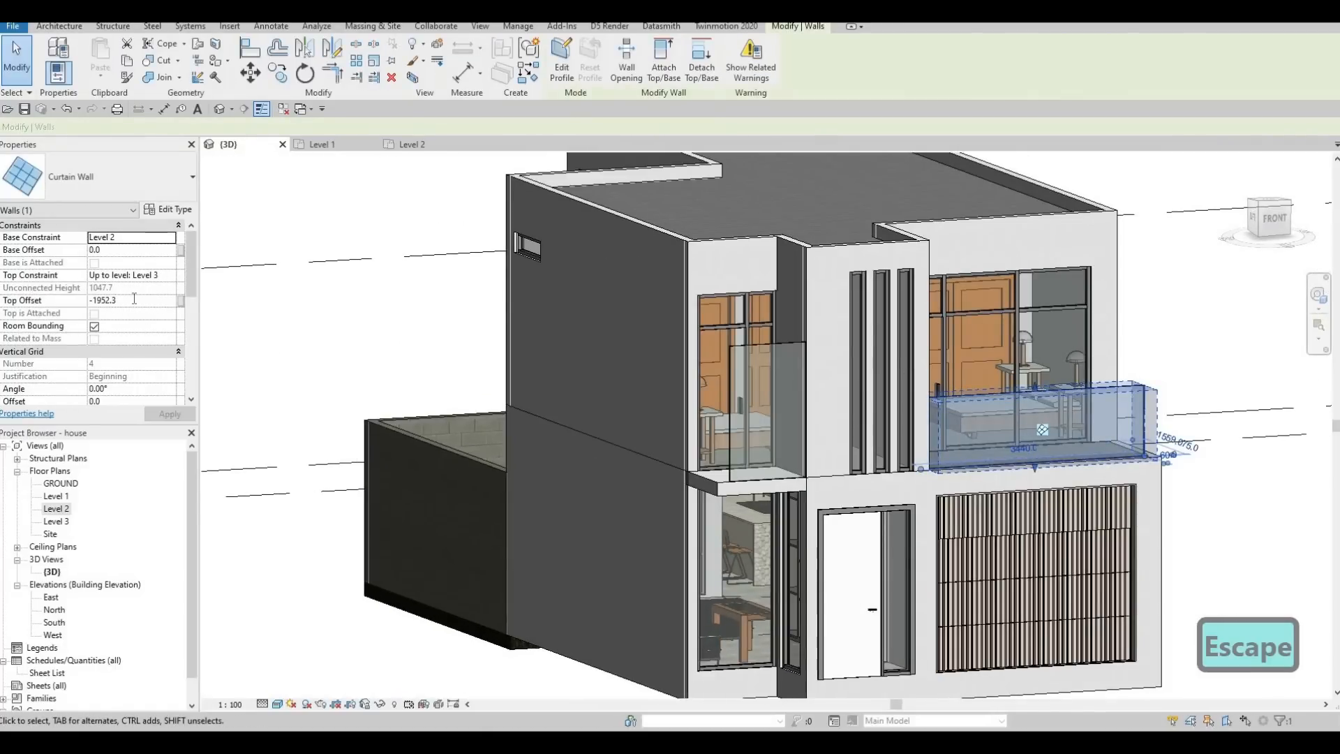
pyautogui.click(134, 299)
pyautogui.write('-')
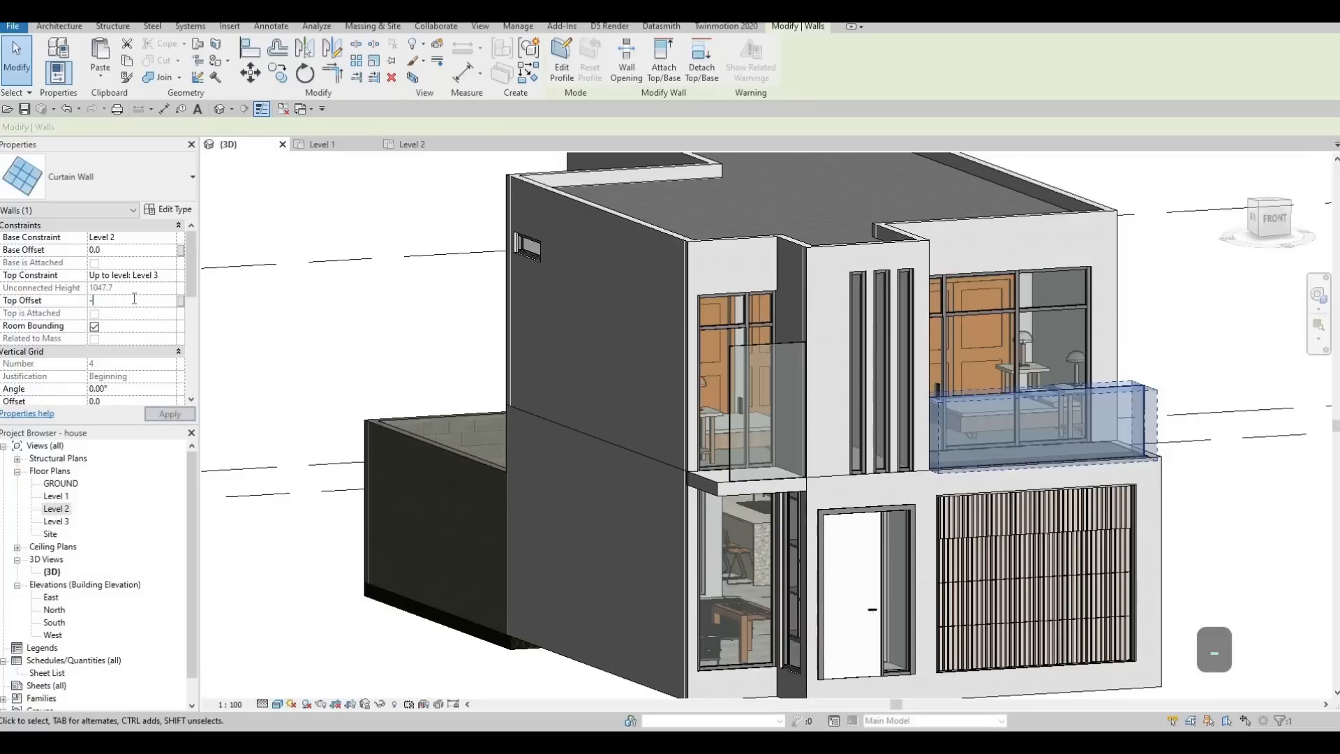
pyautogui.write('1900')
pyautogui.press('Return')
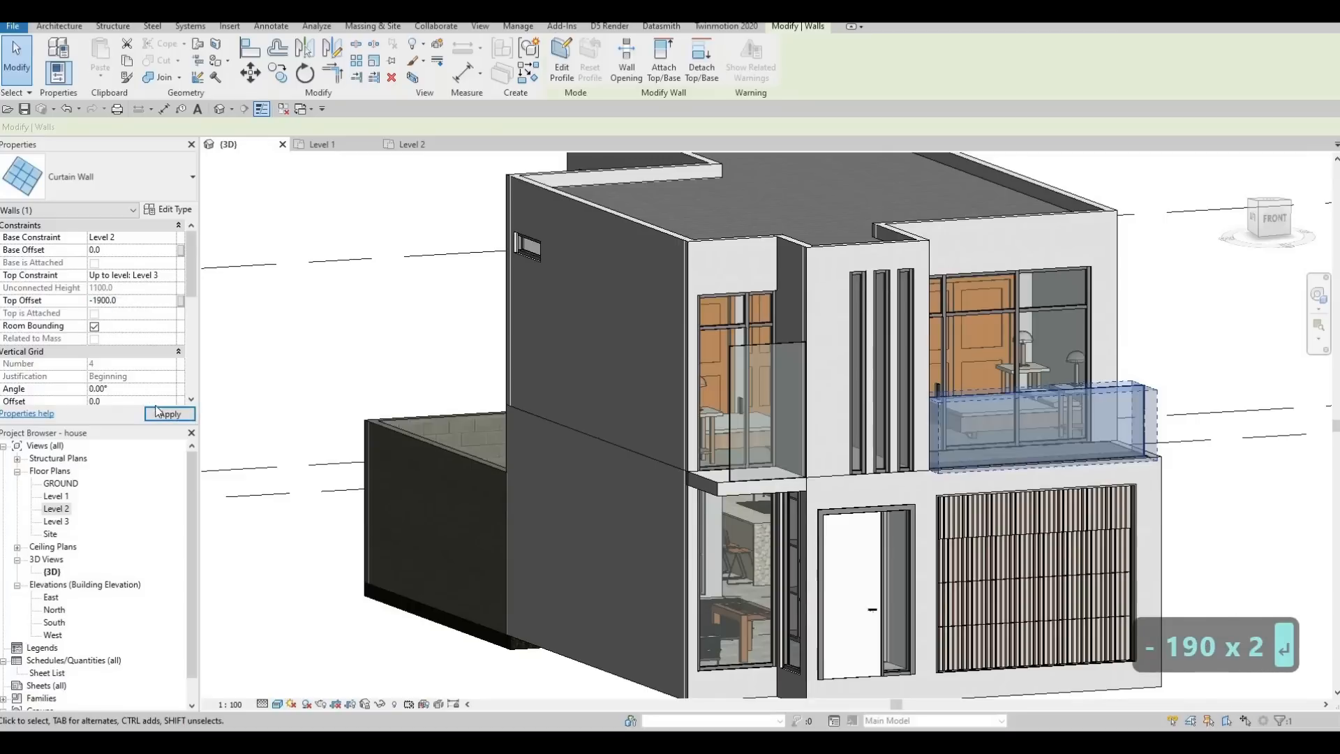
pyautogui.press('Escape')
pyautogui.press('Escape')
pyautogui.press('Escape')
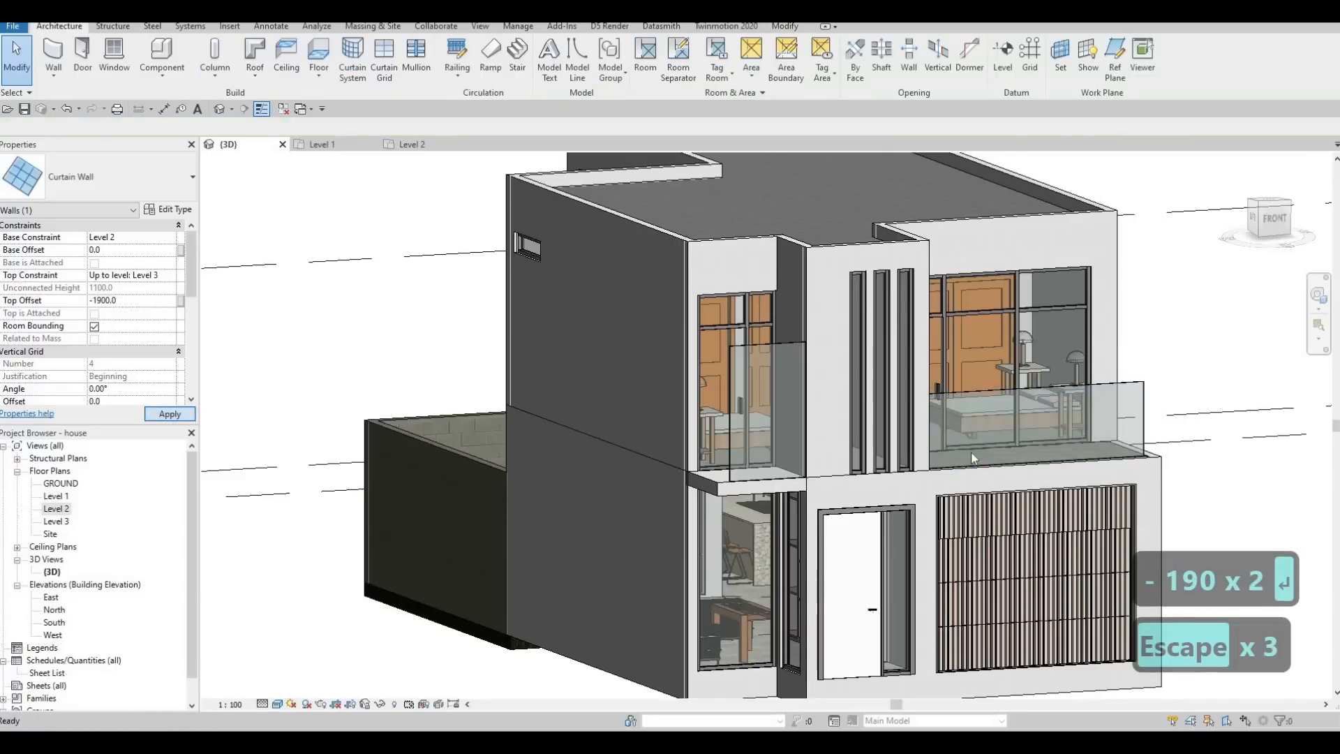
# Align the top edge of the smaller curtain wall in front of Bedroom 1 with the top of Balcony 1's curtain wall.
pyautogui.press('a')
pyautogui.press('l')
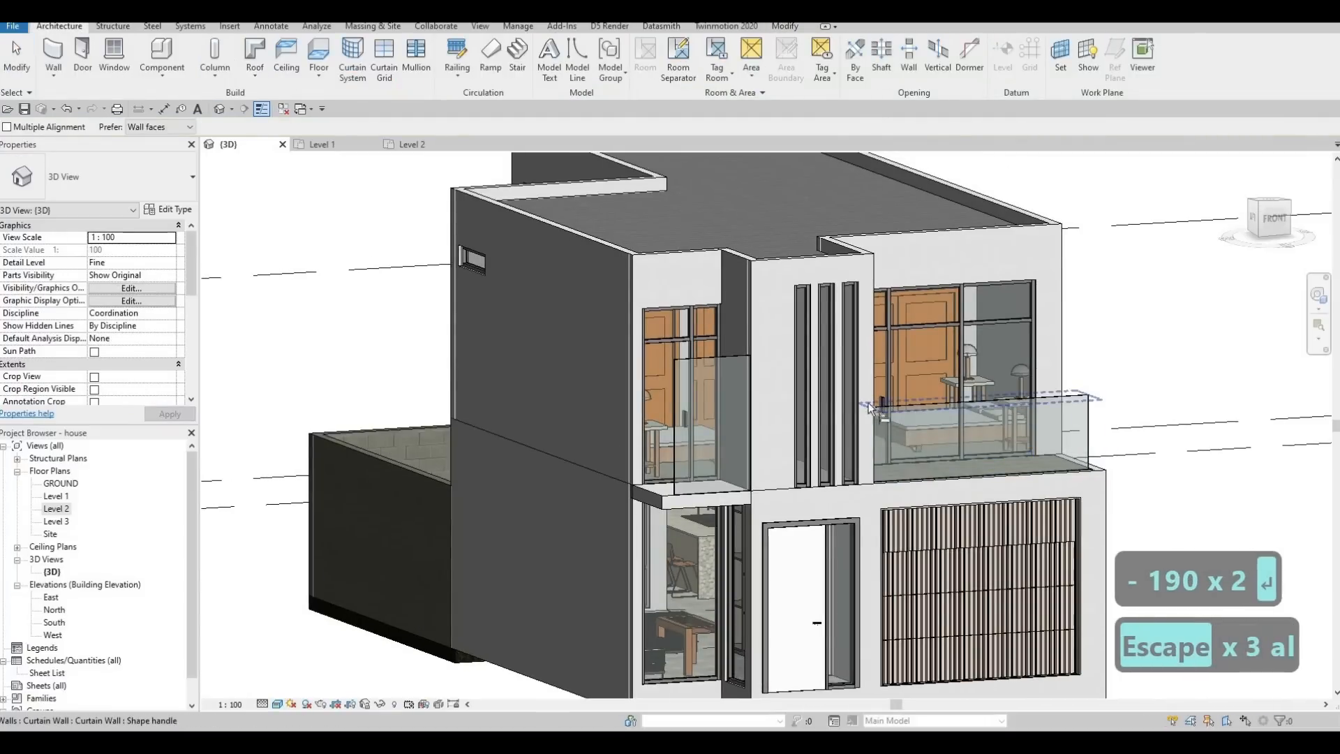
pyautogui.click(980, 402)
pyautogui.click(718, 356)
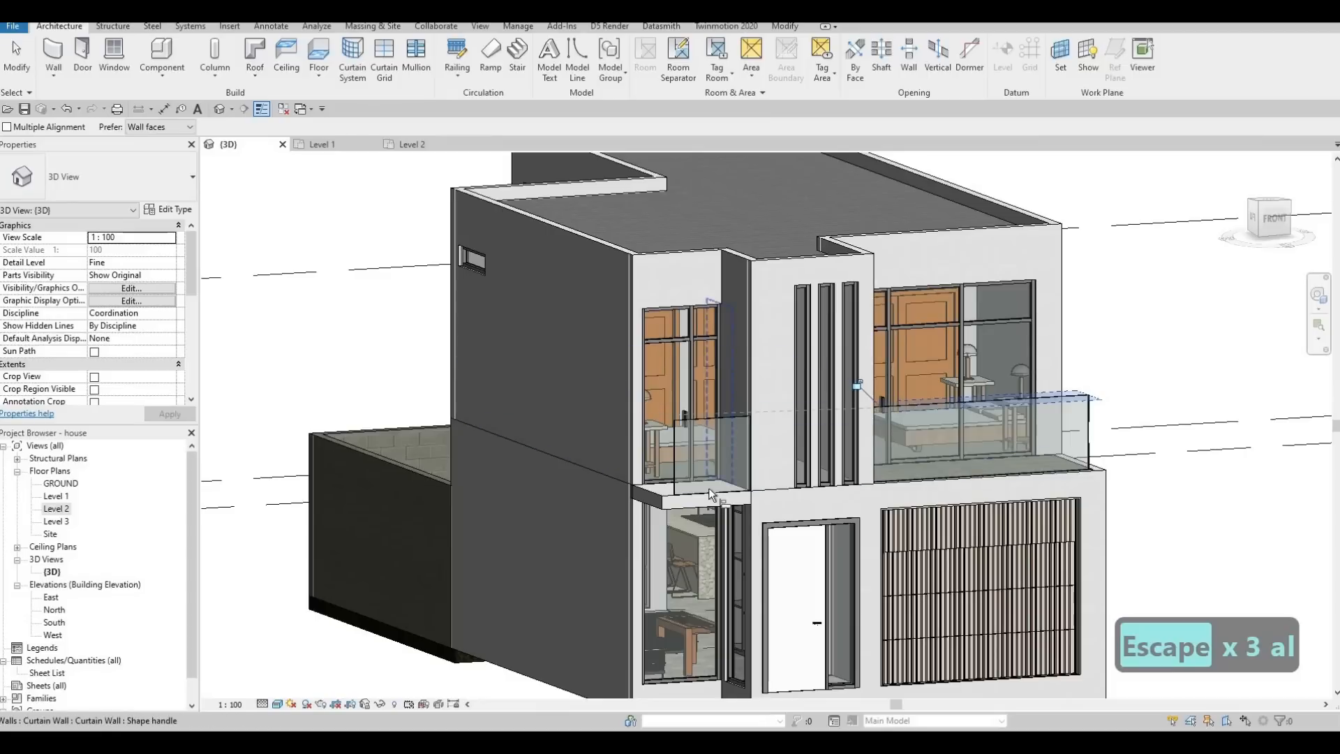
pyautogui.press('Escape')
pyautogui.press('Escape')
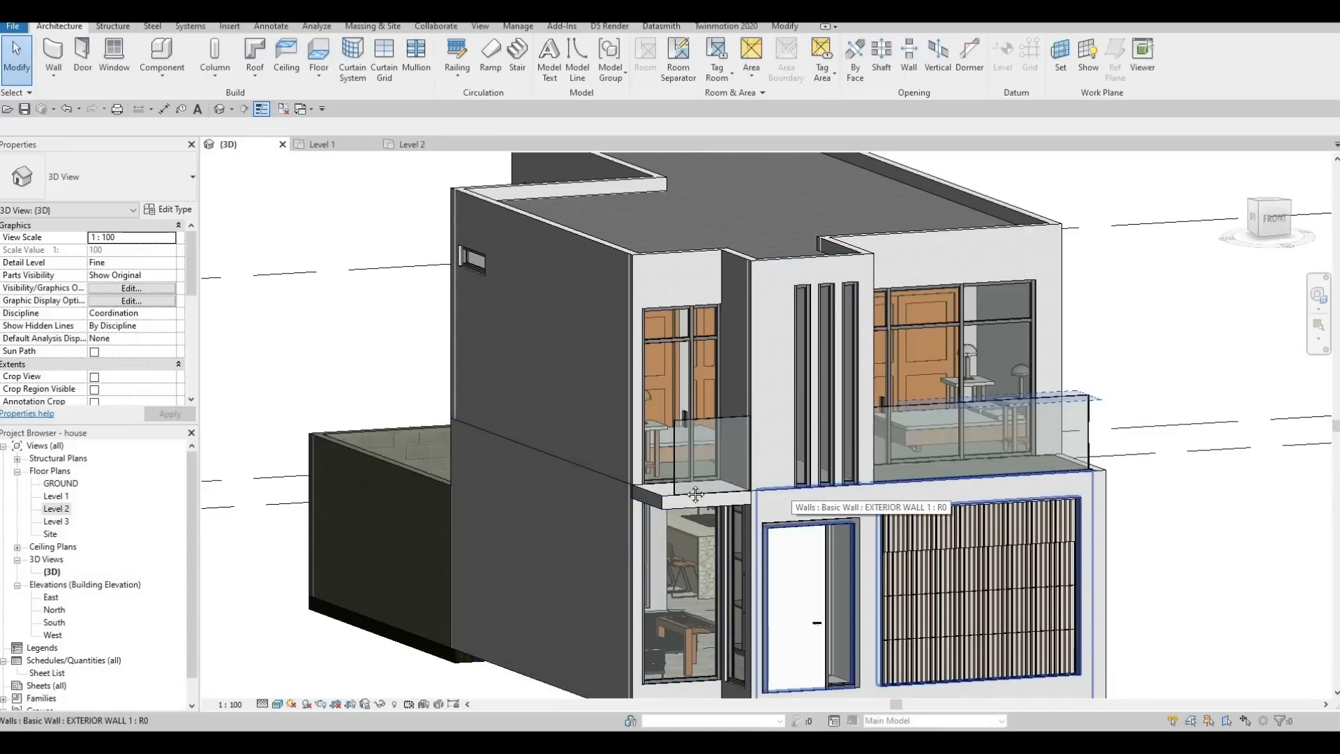
# In the Level 2 plan, delete the two narrow curtain walls nearest Balcony 1 from Bedroom 1's front wall.
pyautogui.moveTo(686, 487); pyautogui.dragTo(664, 496, button='middle')
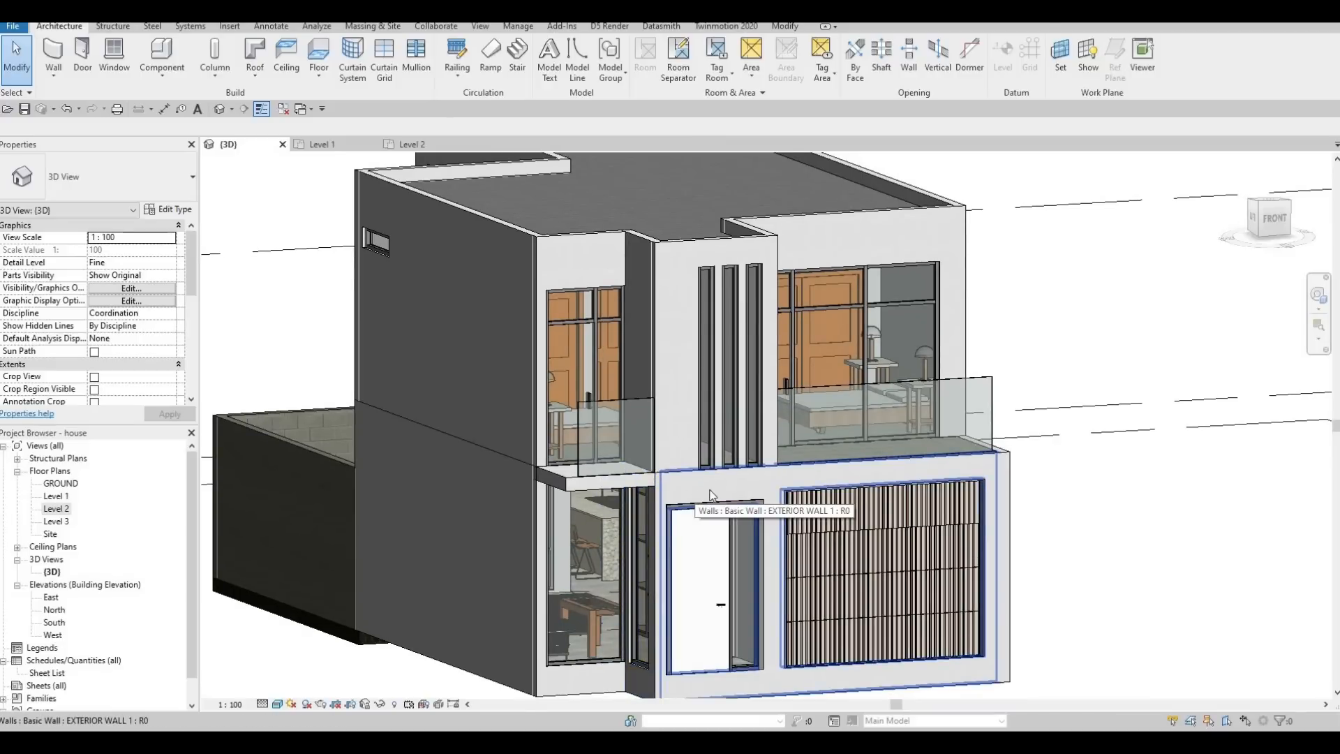
pyautogui.keyDown('shift'); pyautogui.moveTo(633, 497); pyautogui.dragTo(548, 475, button='middle'); pyautogui.keyUp('shift')
pyautogui.scroll(-2, 547, 475)
pyautogui.scroll(3, 613, 321)
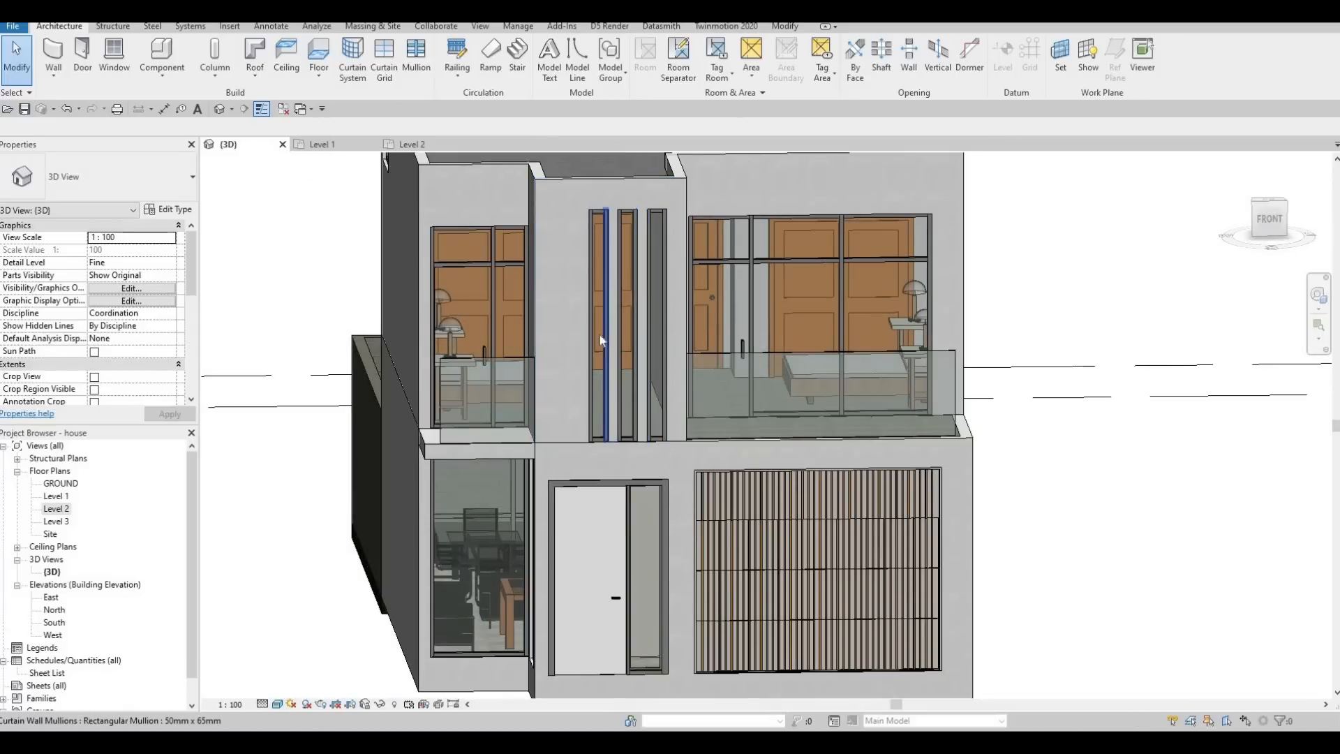
pyautogui.doubleClick(57, 509)
pyautogui.scroll(3, 841, 648)
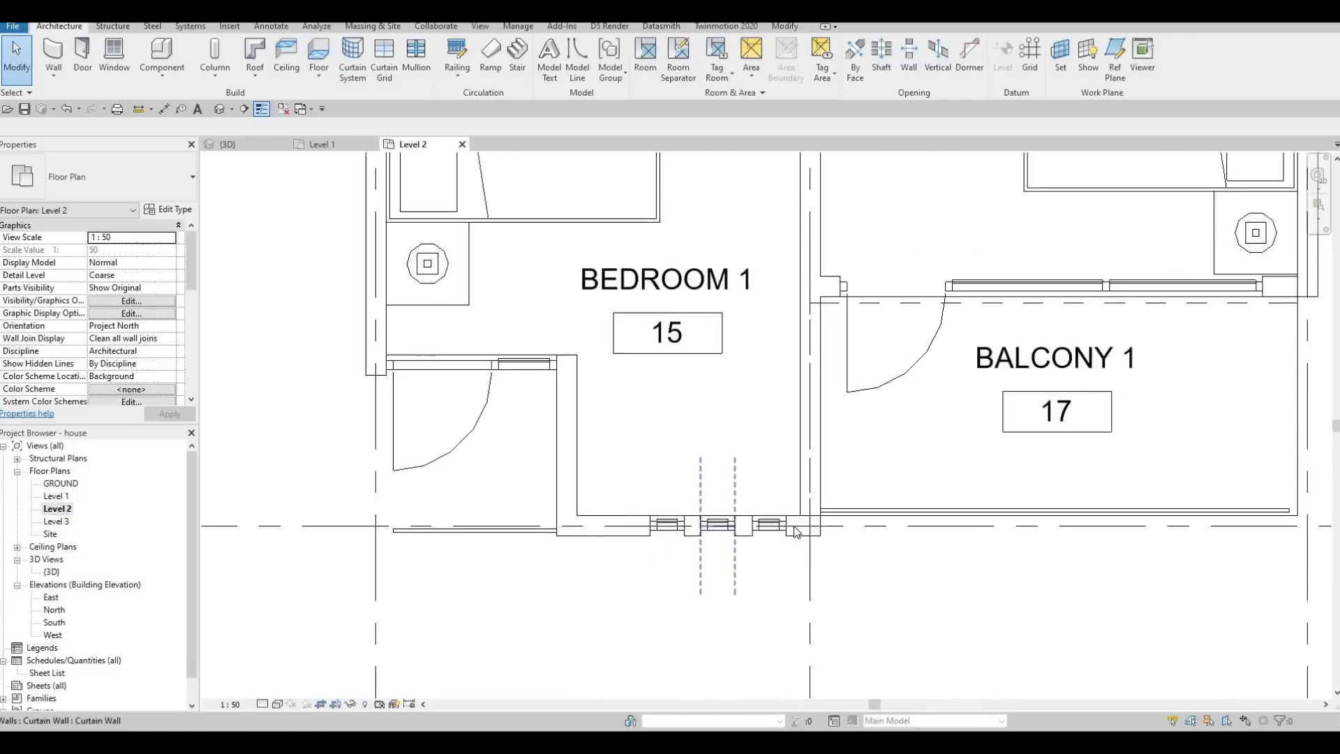
pyautogui.click(816, 582)
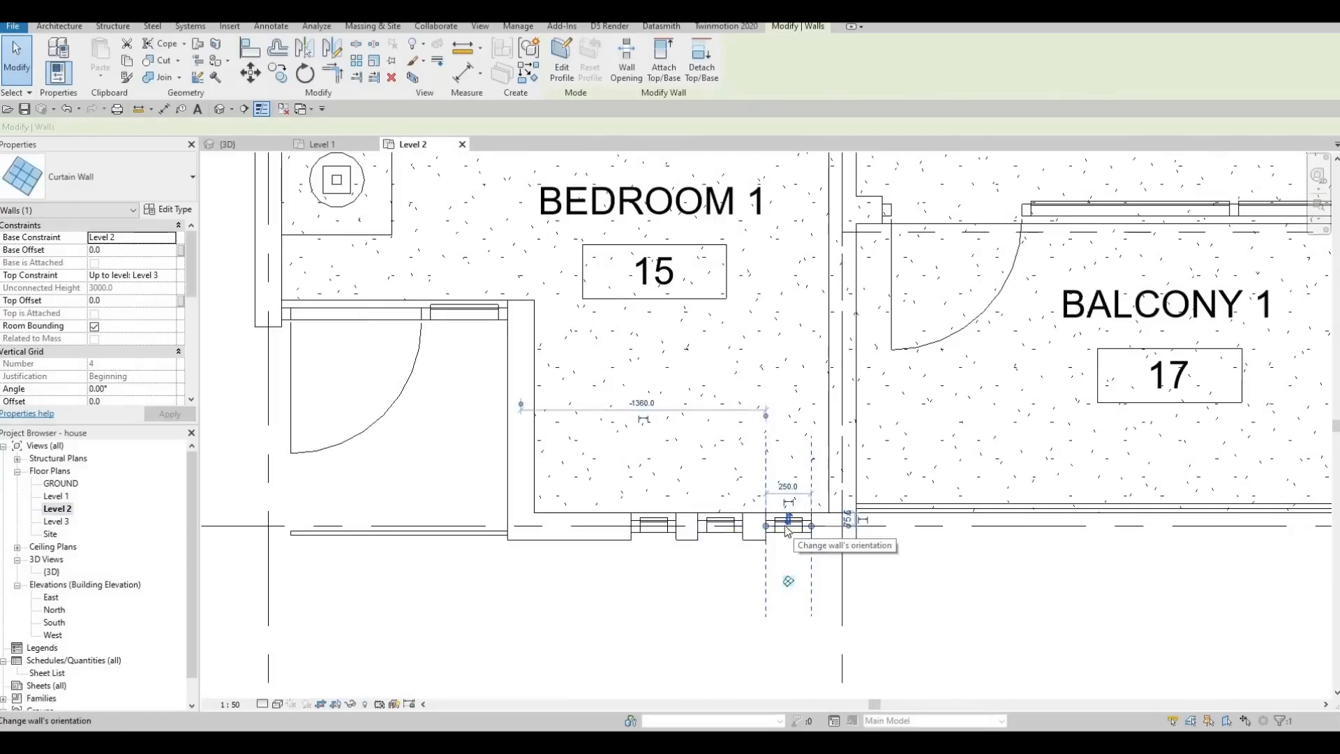
pyautogui.press('Delete')
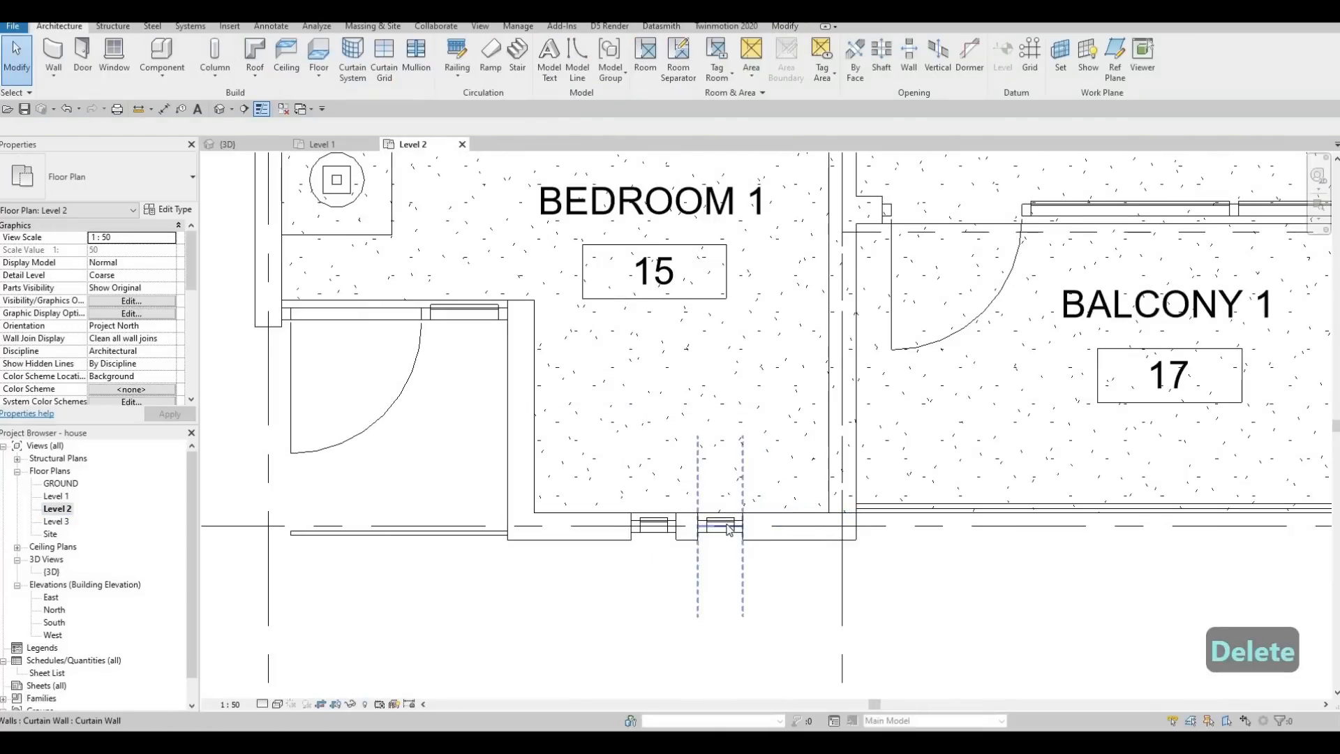
pyautogui.click(729, 528)
pyautogui.press('Delete')
# Stretch the remaining narrow curtain wall in Bedroom 1's front wall at both ends to a length of 1400 mm.
pyautogui.click(653, 529)
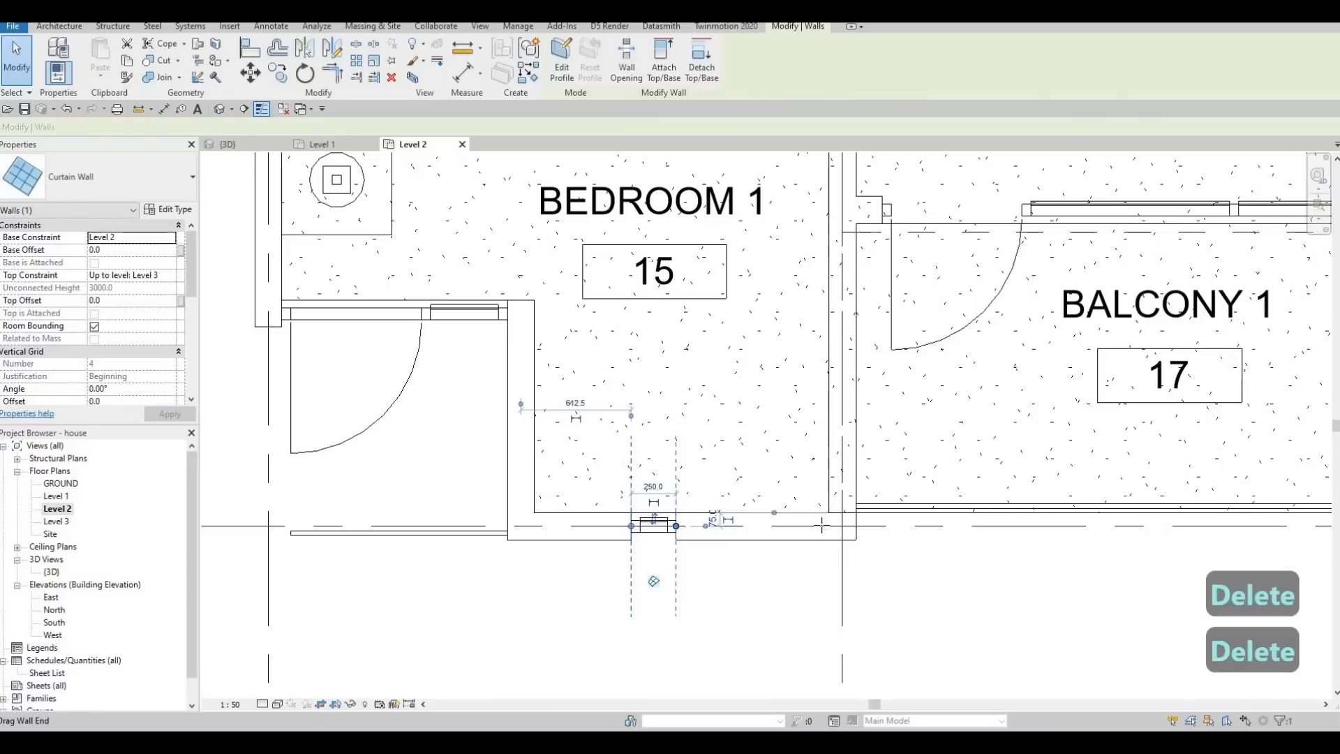
pyautogui.press('r')
pyautogui.press('s')
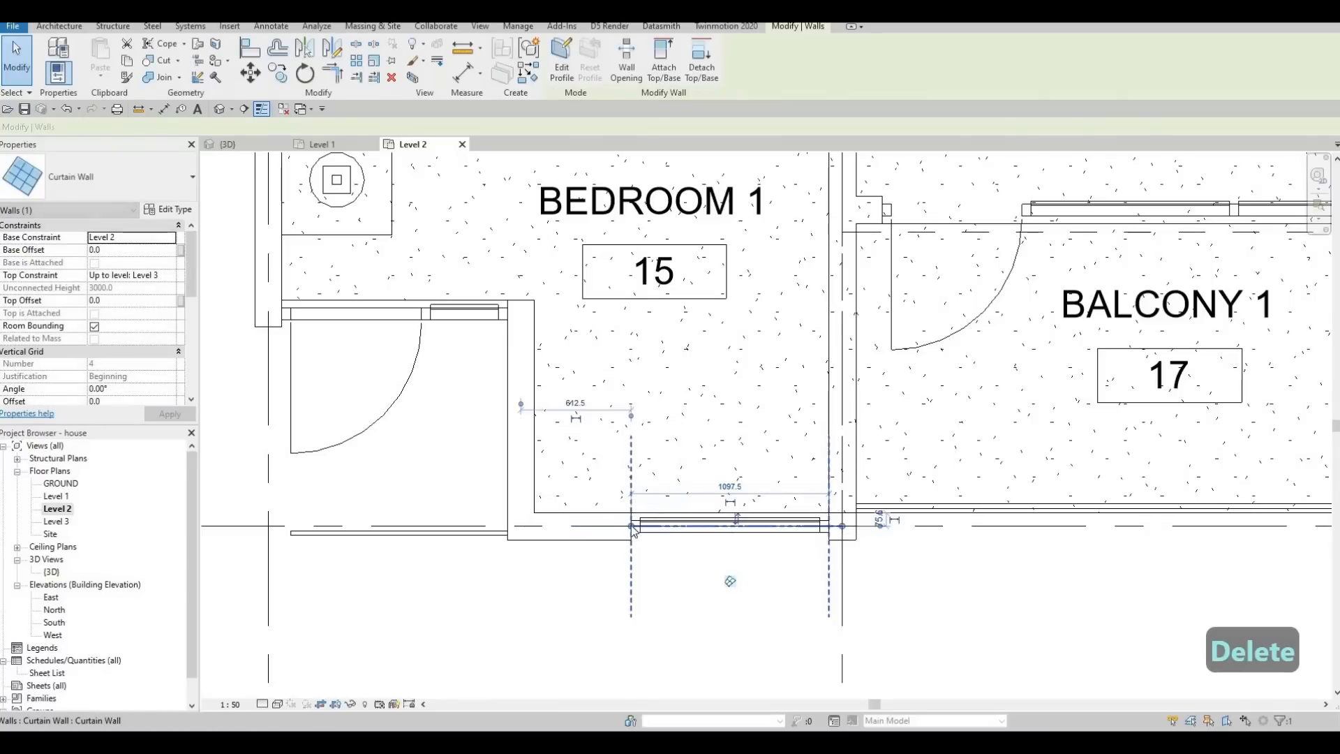
pyautogui.moveTo(631, 527); pyautogui.dragTo(557, 531)
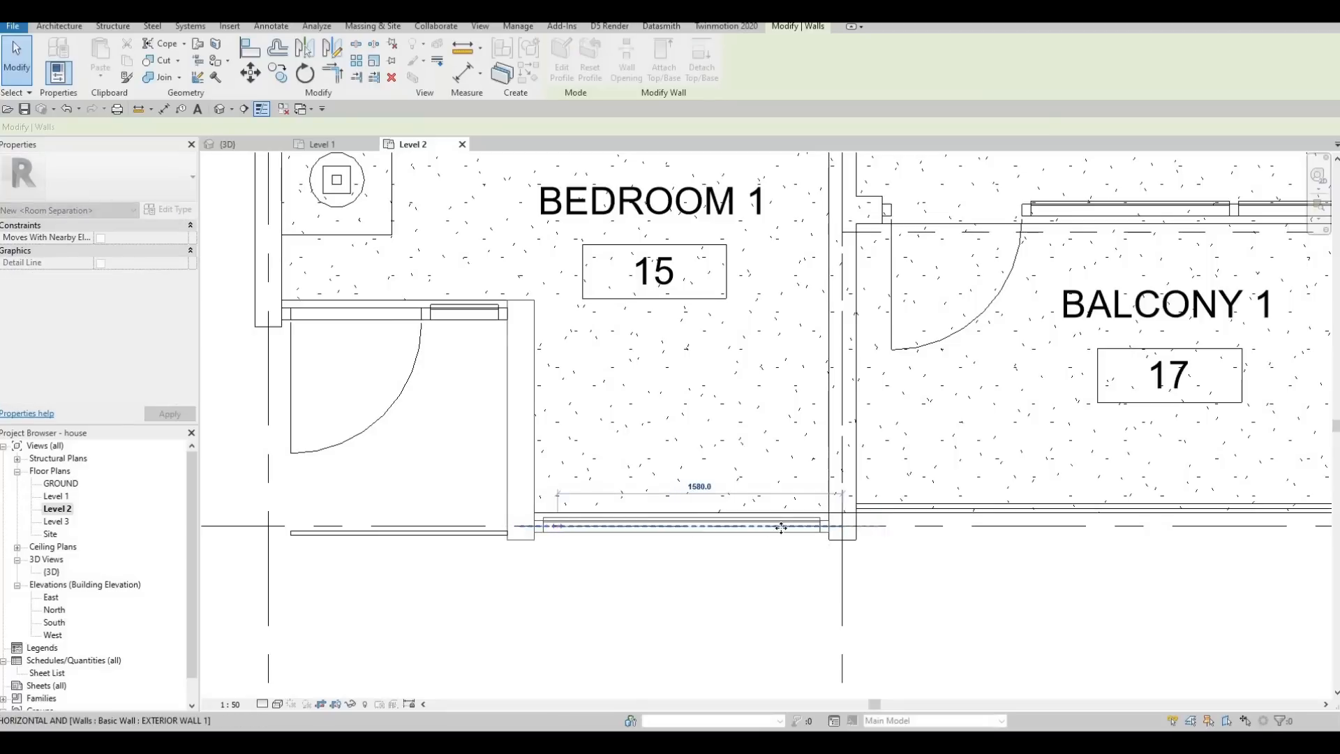
pyautogui.moveTo(841, 526)
pyautogui.mouseDown()
pyautogui.moveTo(811, 528)
pyautogui.moveTo(824, 532)
pyautogui.mouseUp()
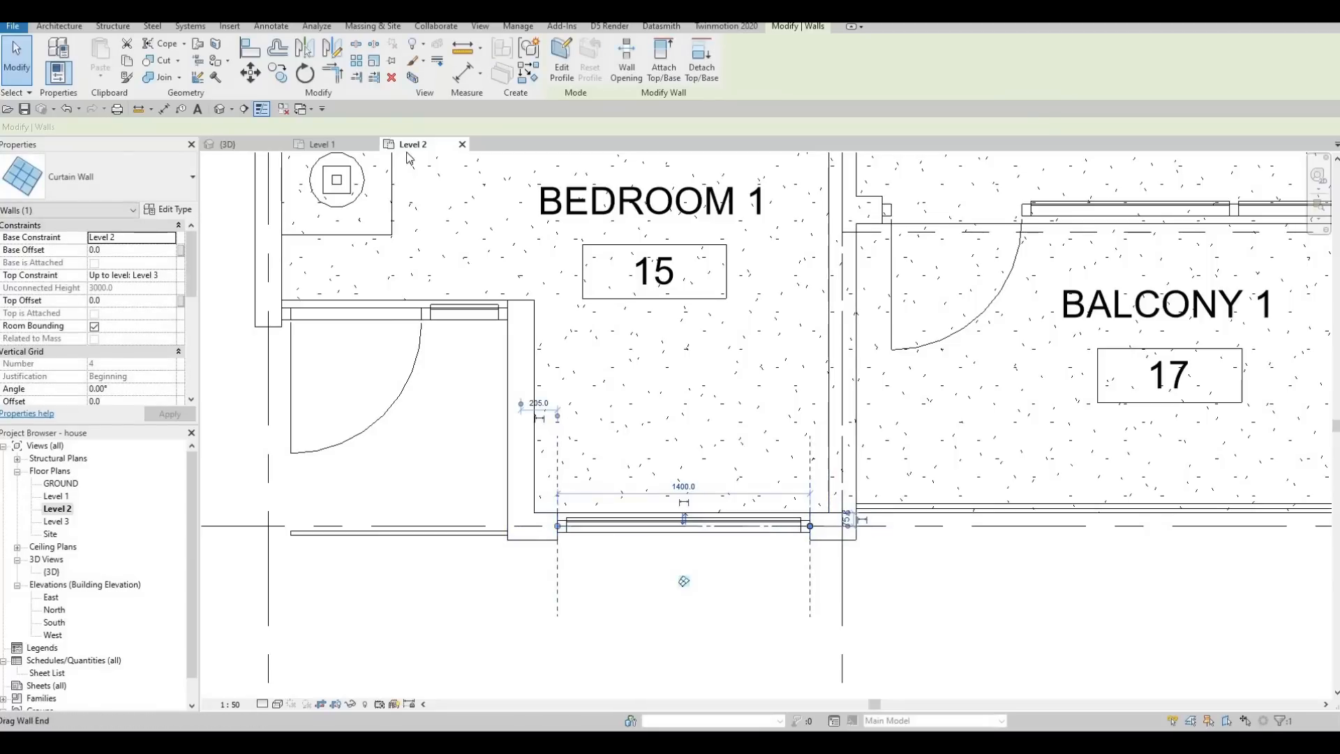
# In the 3D view, align the top of Bedroom 1's widened curtain wall with the top of the glazing behind Balcony 1.
pyautogui.click(257, 144)
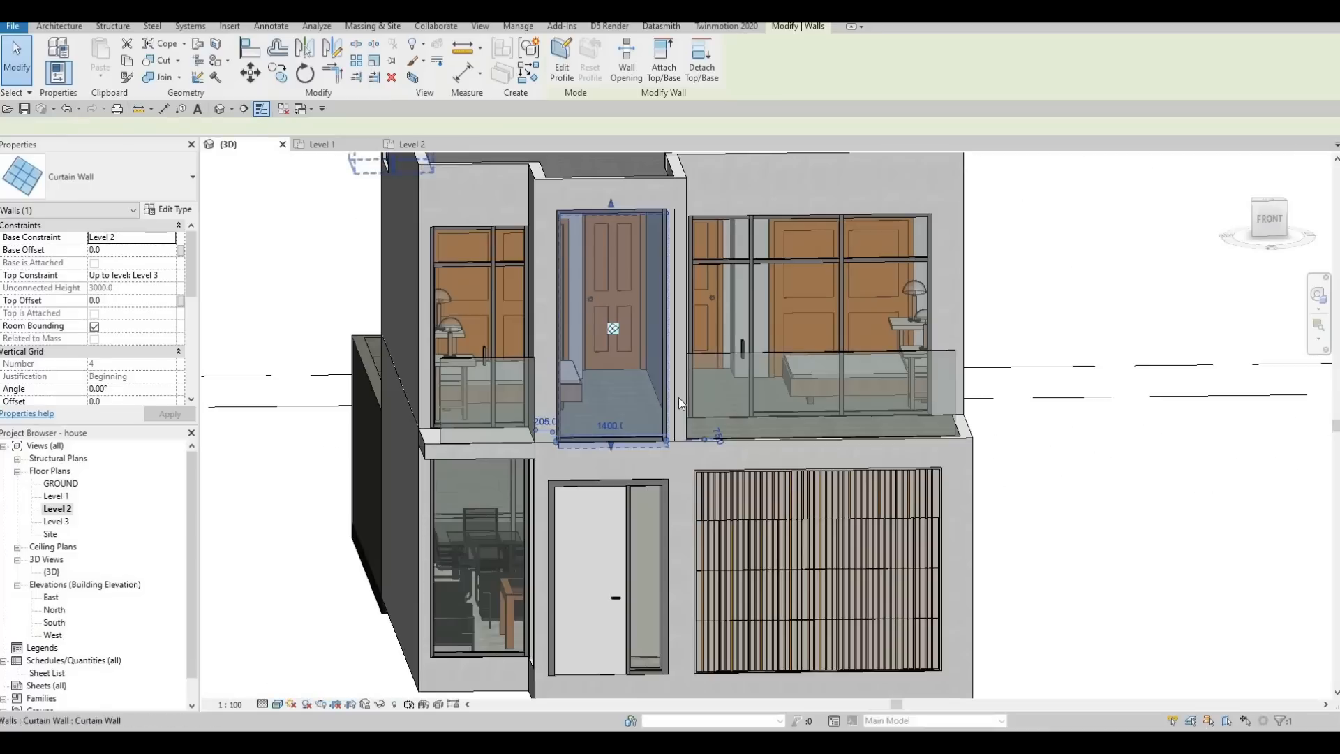
pyautogui.press('Escape')
pyautogui.keyDown('shift'); pyautogui.moveTo(637, 379); pyautogui.dragTo(696, 318, button='middle'); pyautogui.keyUp('shift')
pyautogui.press('a')
pyautogui.press('l')
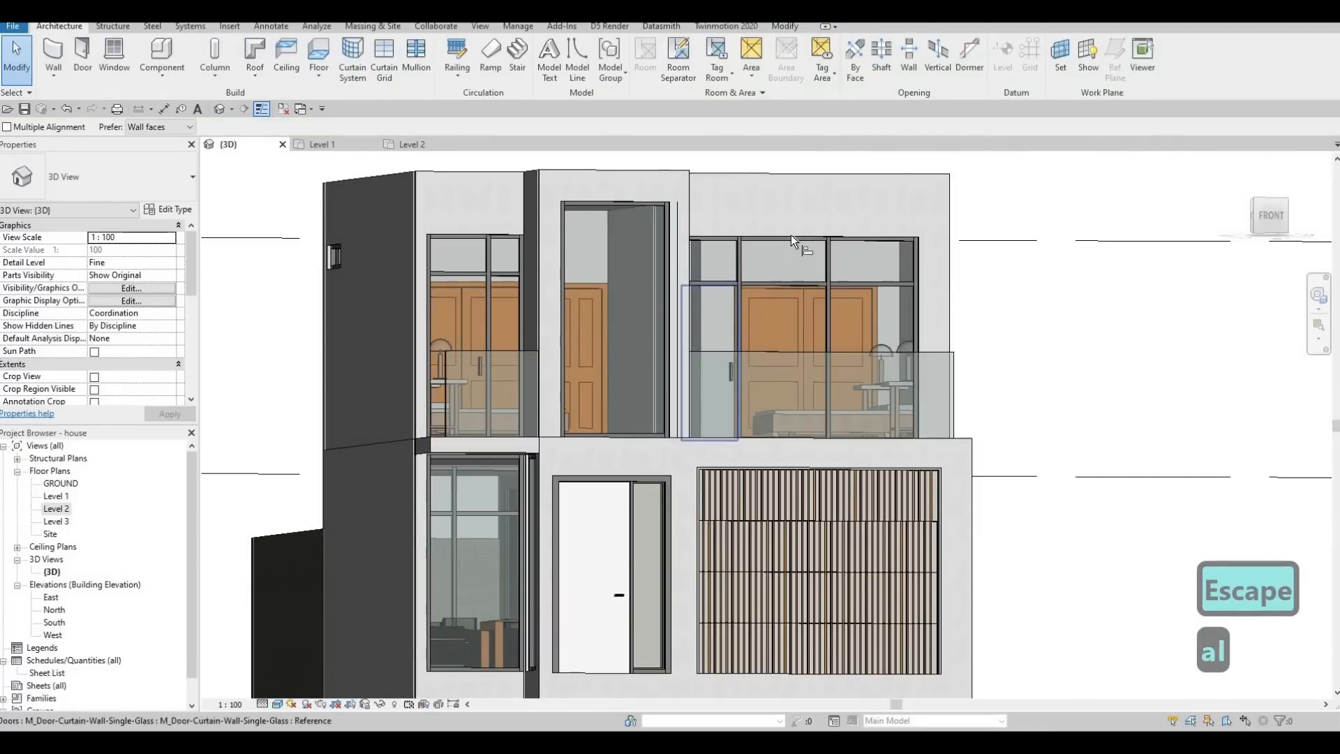
pyautogui.click(787, 238)
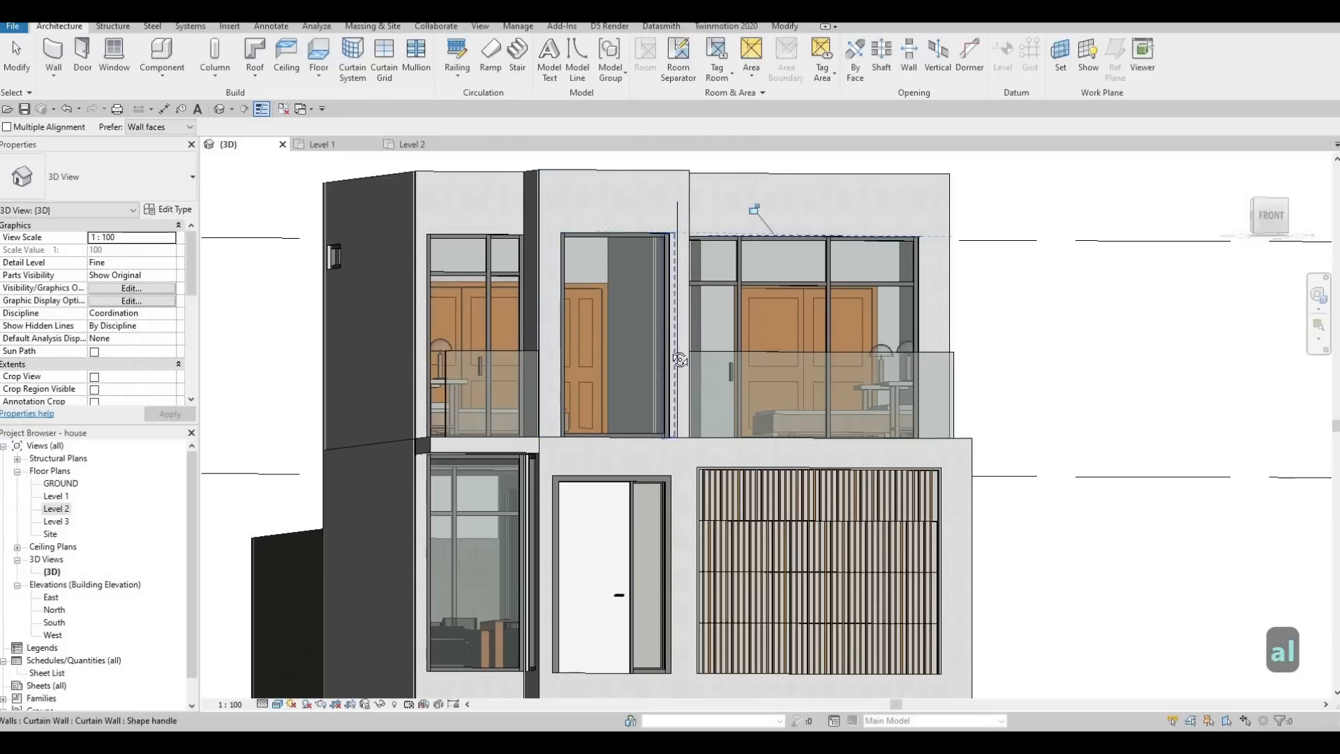
pyautogui.press('Escape')
pyautogui.moveTo(689, 320)
pyautogui.keyDown('shift'); pyautogui.mouseDown(button='middle')
pyautogui.moveTo(700, 352)
pyautogui.moveTo(689, 342)
pyautogui.mouseUp(button='middle'); pyautogui.keyUp('shift')
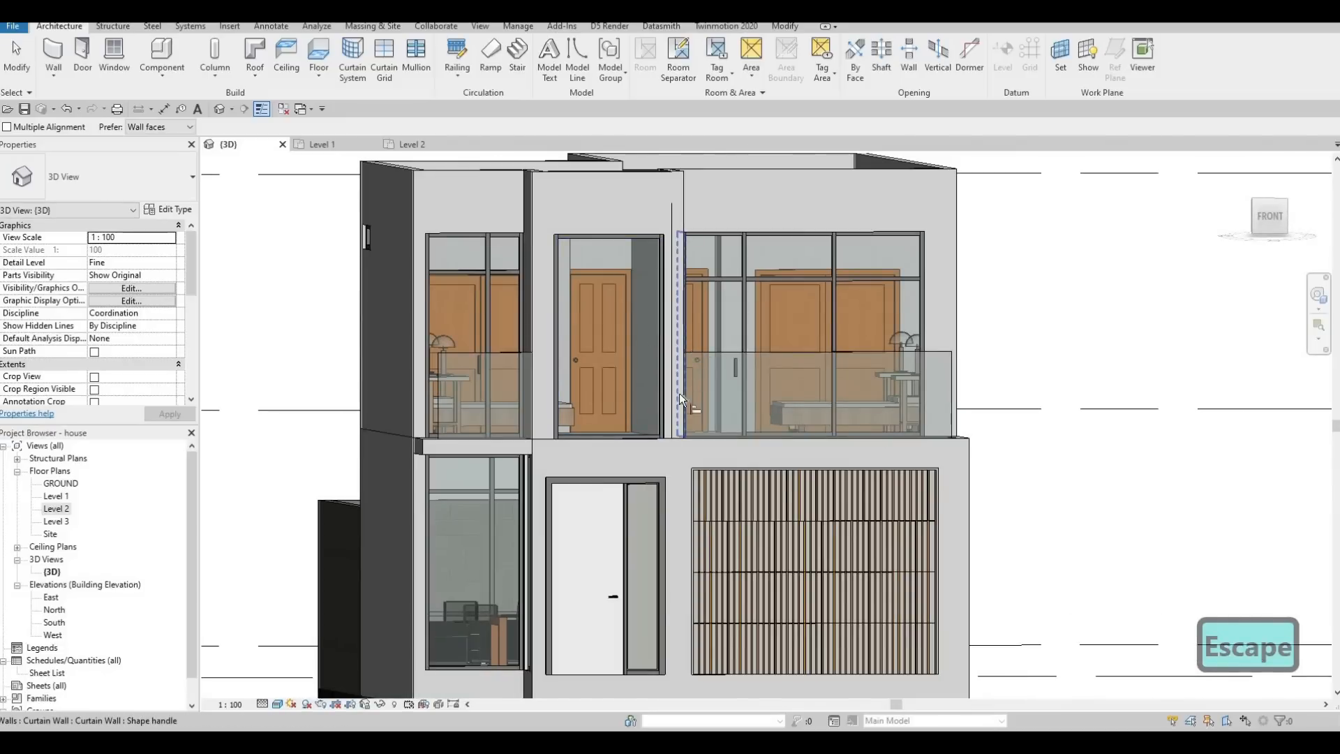
pyautogui.moveTo(705, 479); pyautogui.dragTo(683, 434, button='middle')
pyautogui.scroll(-2, 636, 390)
pyautogui.keyDown('shift'); pyautogui.moveTo(614, 481); pyautogui.dragTo(560, 539, button='middle'); pyautogui.keyUp('shift')
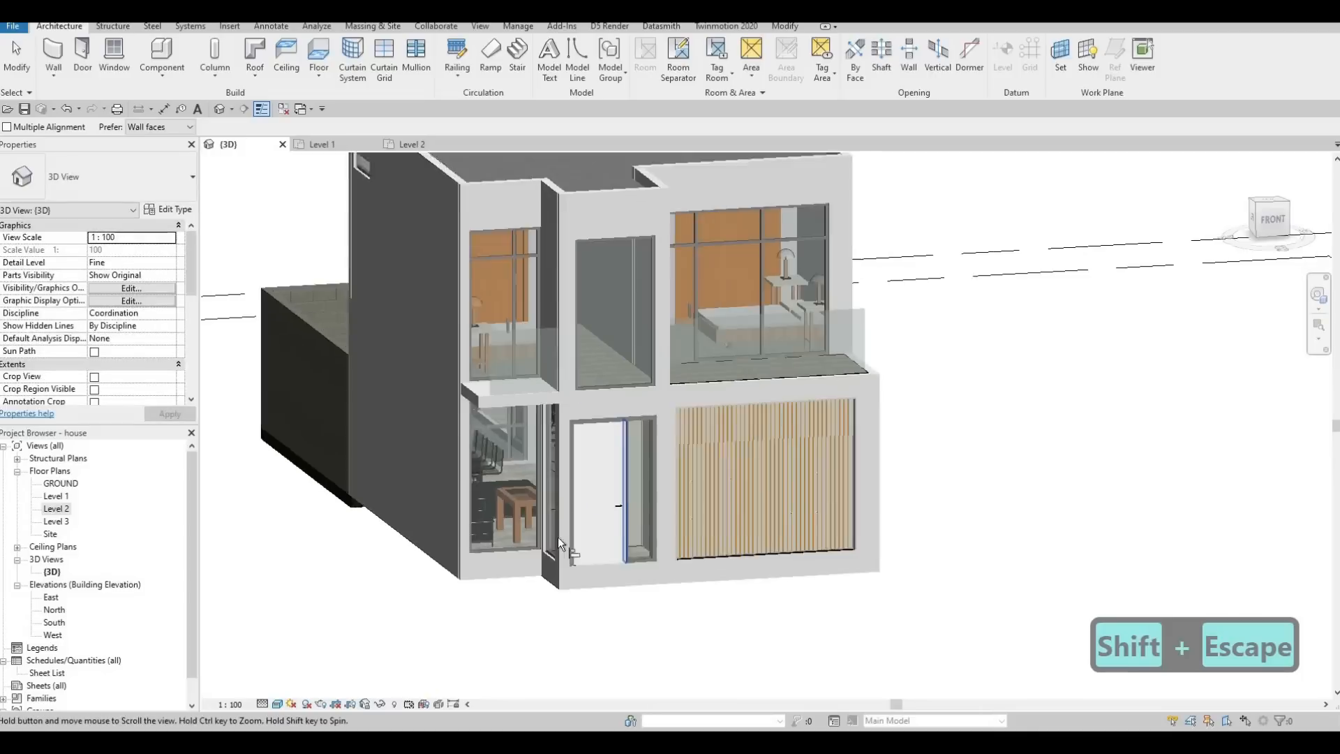
pyautogui.scroll(1, 560, 539)
pyautogui.keyDown('shift'); pyautogui.moveTo(698, 483); pyautogui.dragTo(642, 283, button='middle'); pyautogui.keyUp('shift')
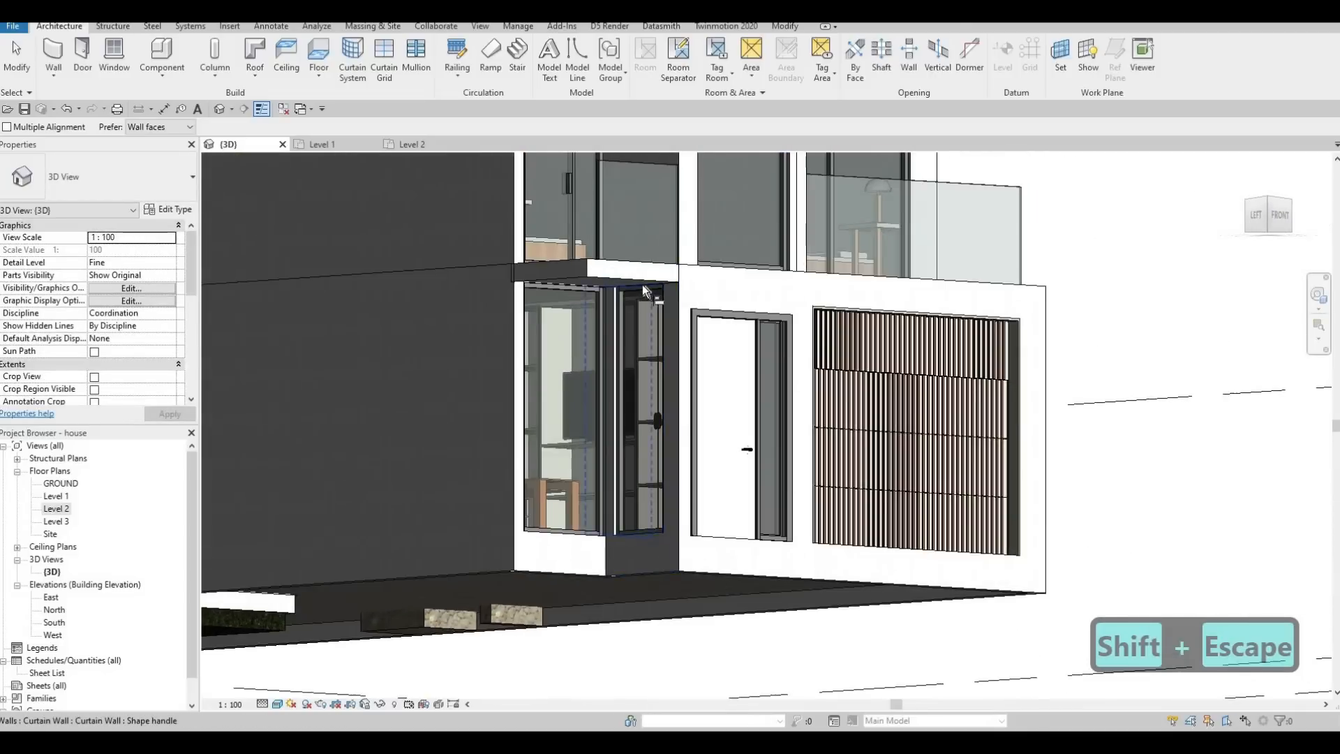
pyautogui.scroll(2, 642, 283)
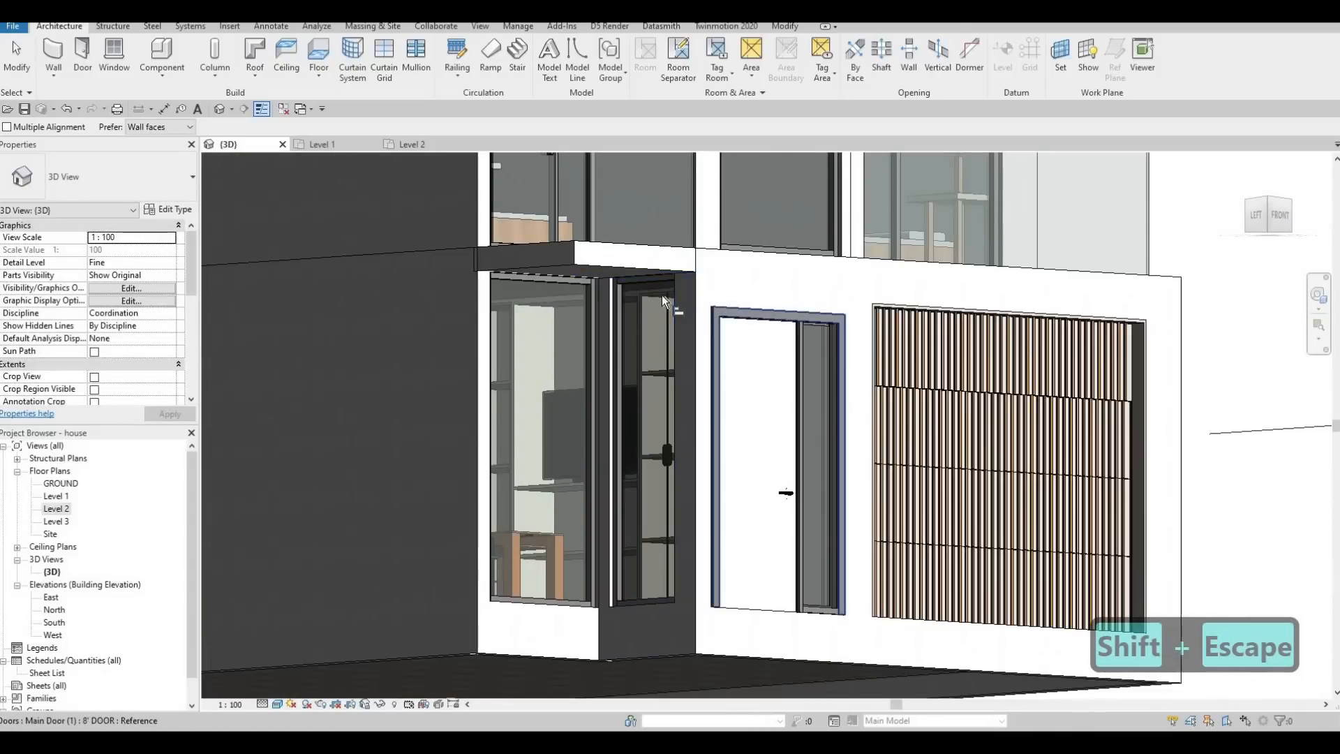
pyautogui.click(621, 291)
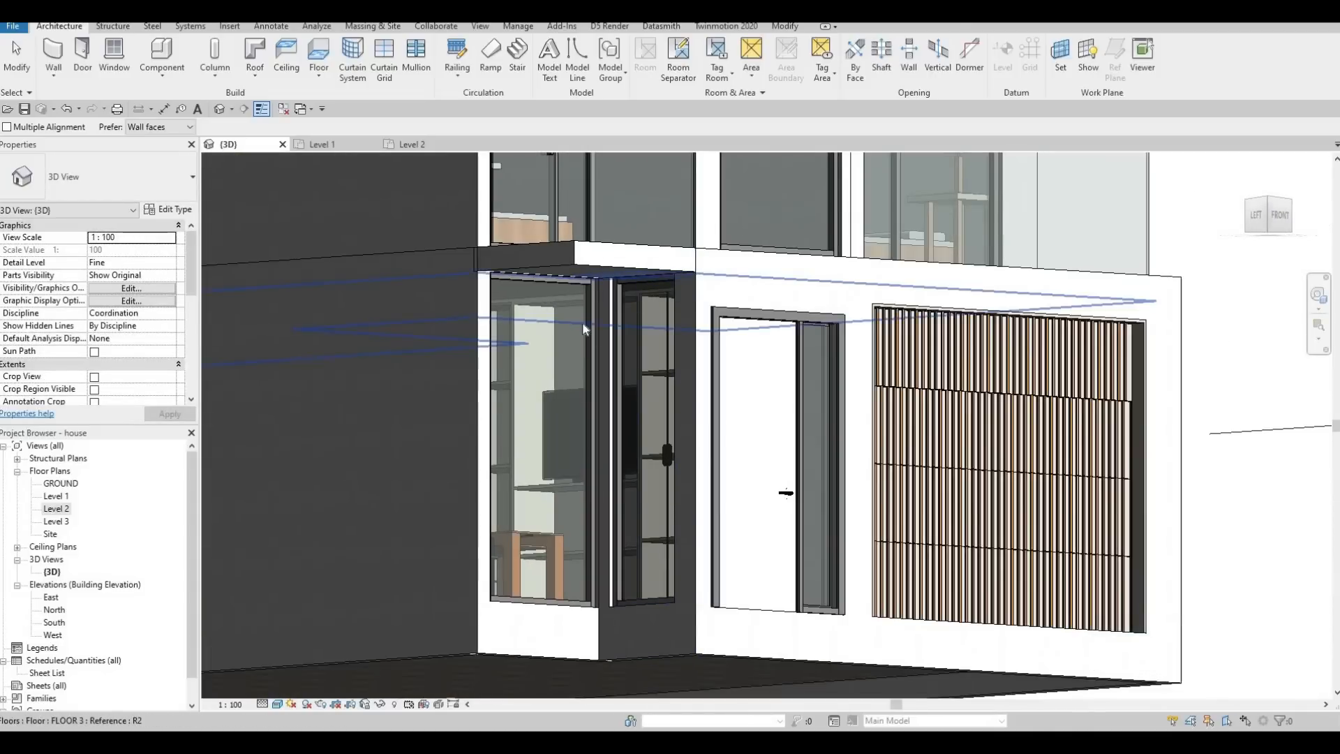
pyautogui.press('Escape')
pyautogui.press('Escape')
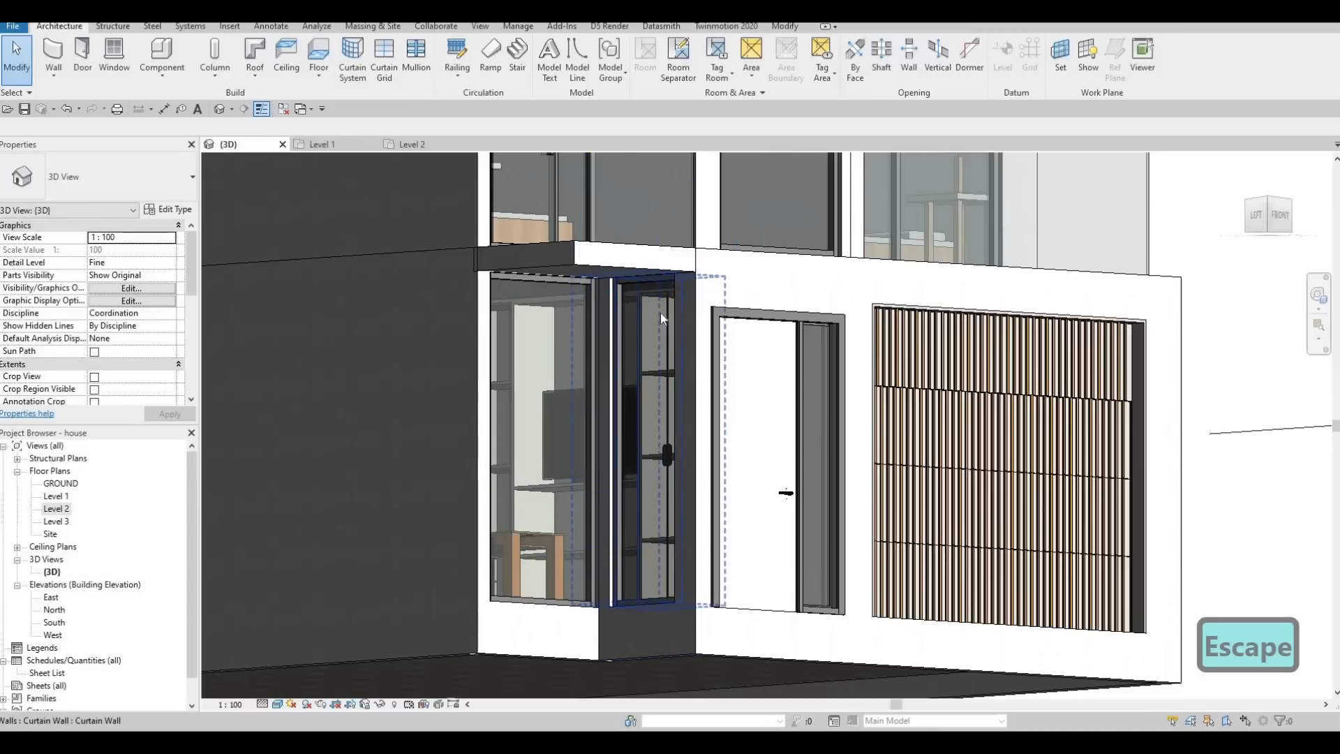
# Lower the top edge of the ground-floor curtain wall on the foyer's side wall and set its Top Offset to -500.
pyautogui.click(649, 279)
pyautogui.moveTo(649, 276); pyautogui.dragTo(644, 331)
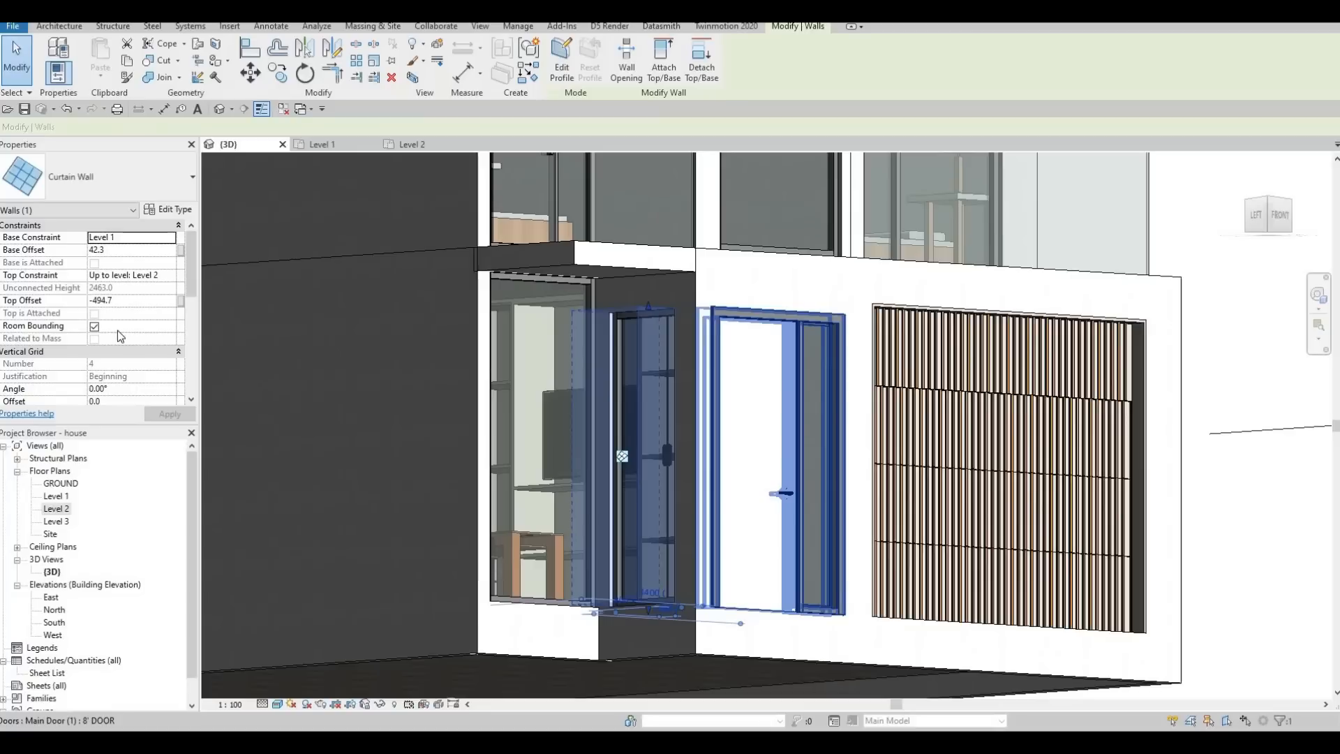
pyautogui.click(123, 300)
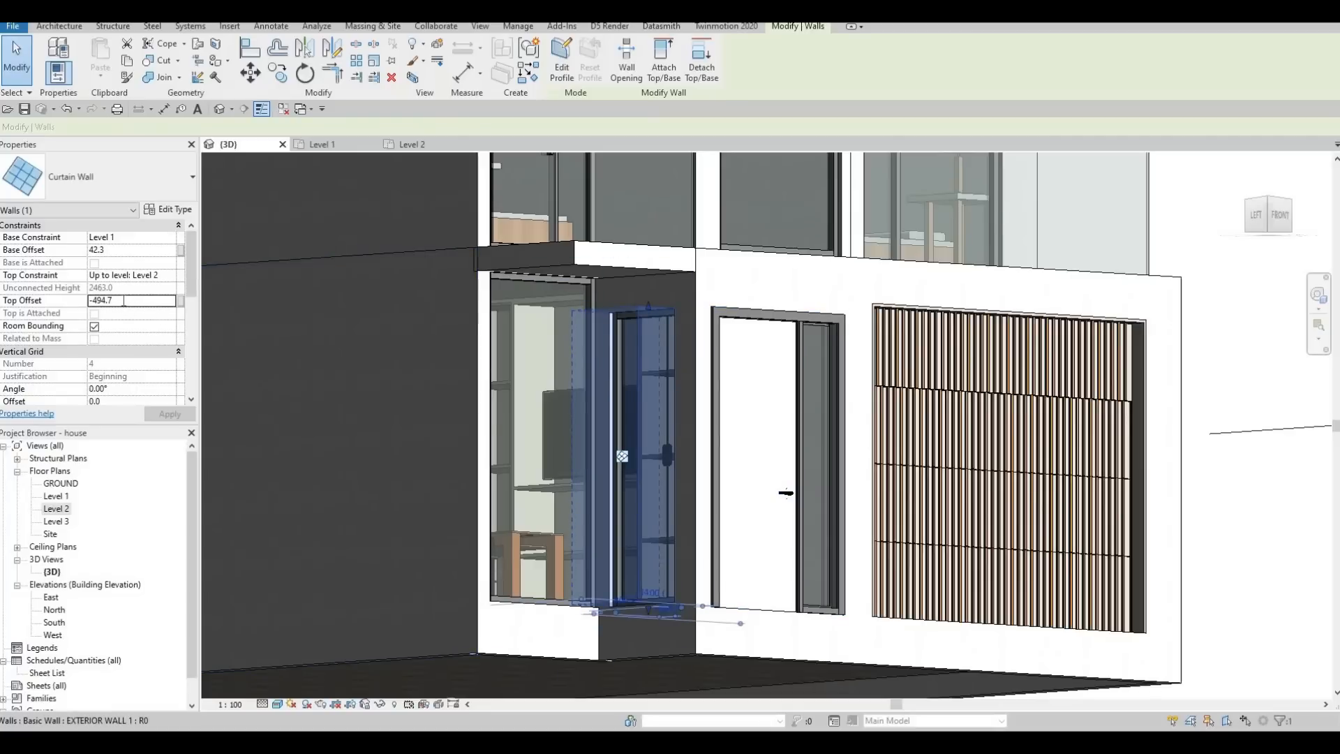
pyautogui.doubleClick(123, 300)
pyautogui.write('-500')
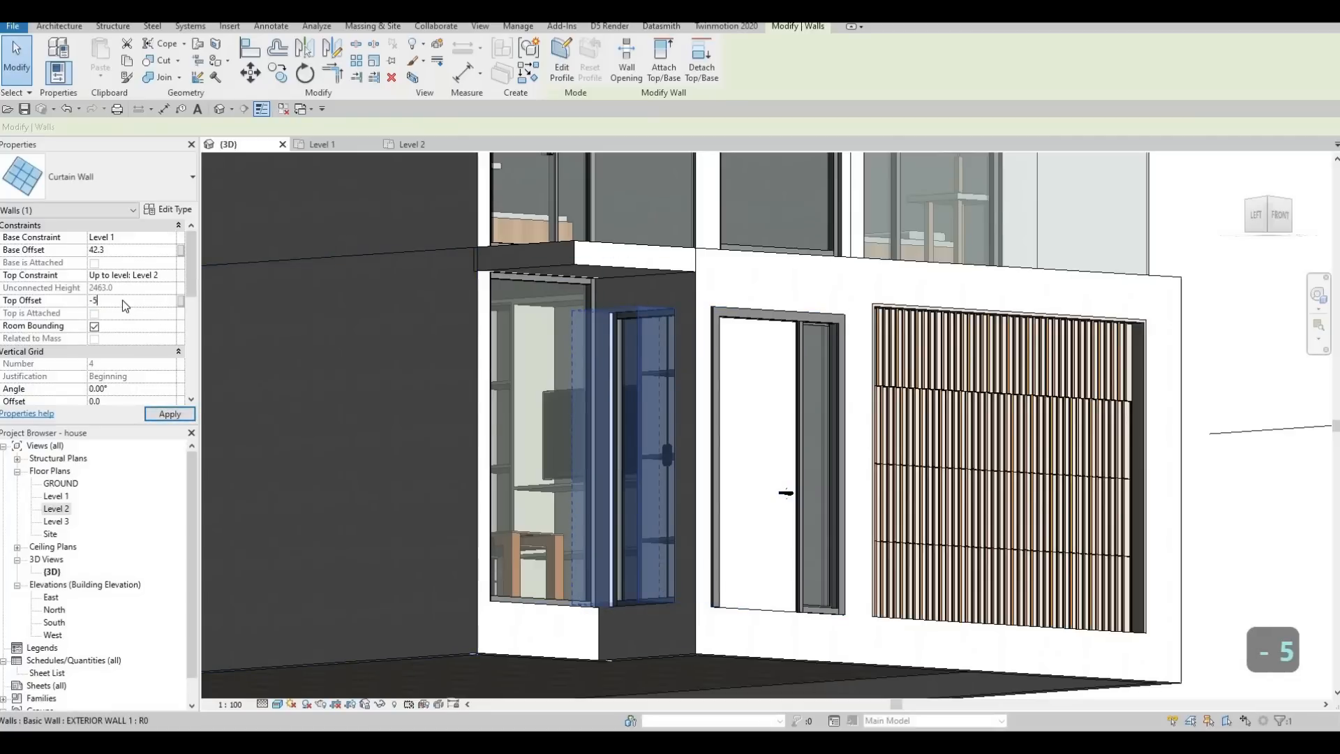
pyautogui.press('Return')
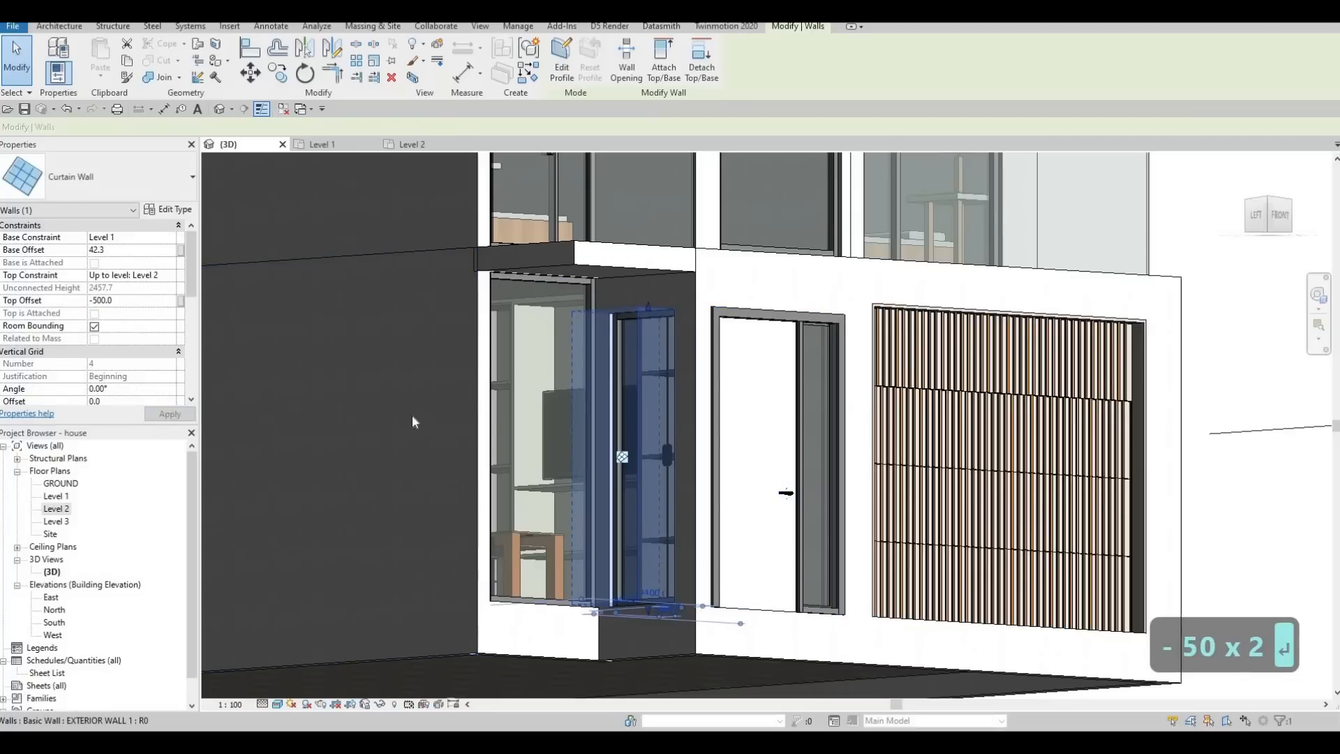
pyautogui.press('Escape')
pyautogui.press('Escape')
# Align the top of the living room's front curtain wall with the top of the foyer's side curtain wall.
pyautogui.press('l')
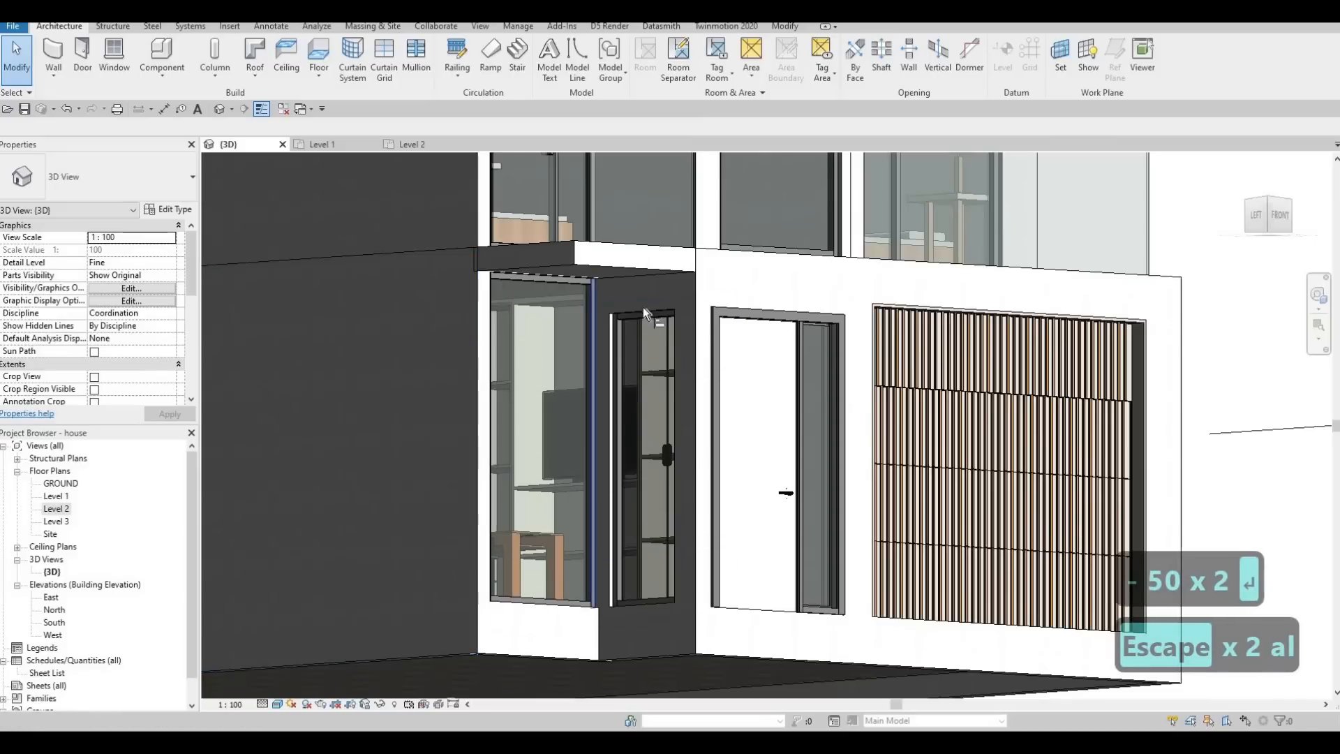
pyautogui.click(642, 313)
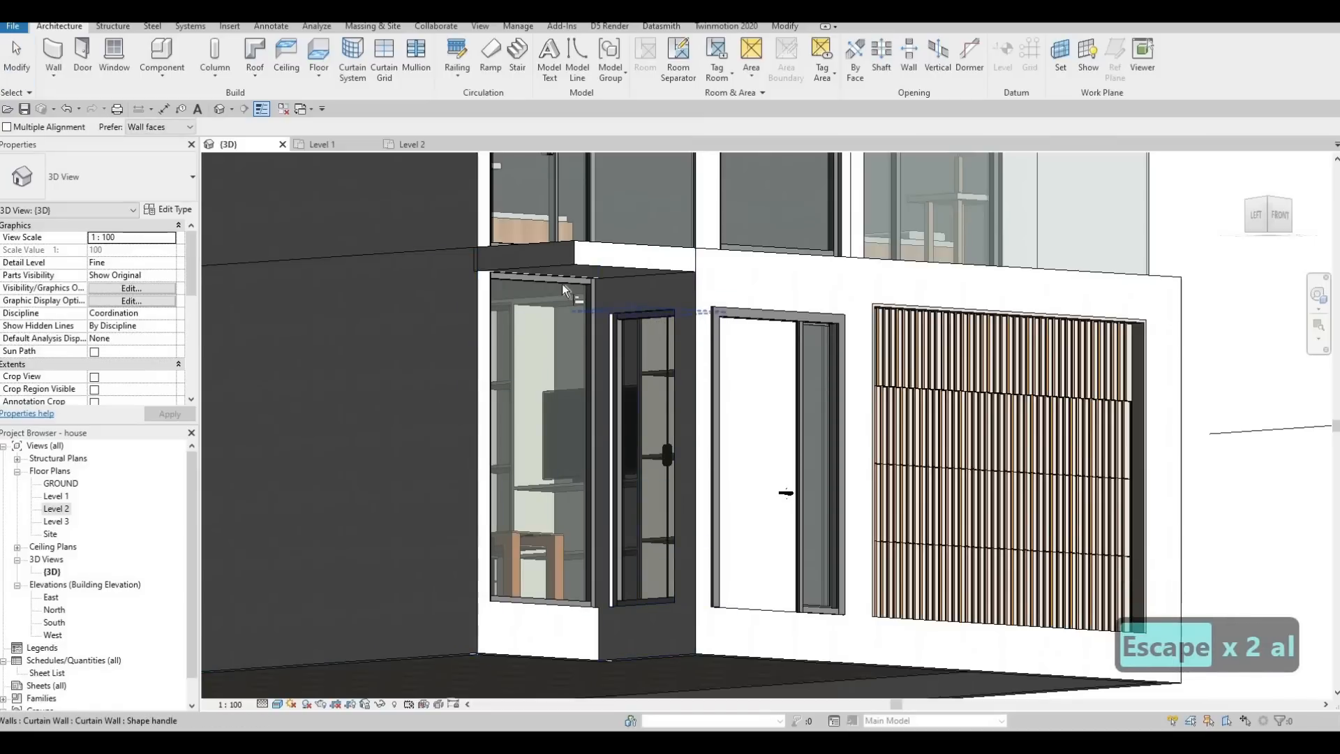
pyautogui.click(575, 377)
pyautogui.press('Escape')
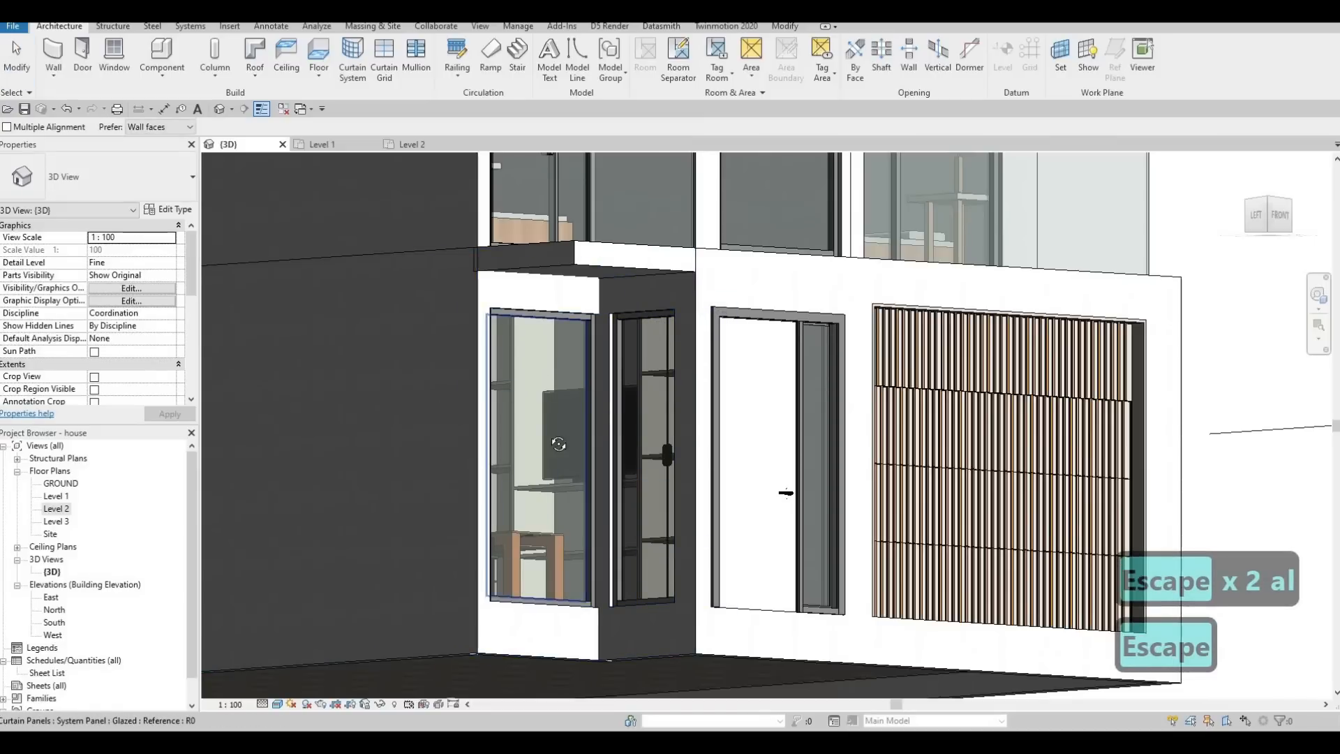
# In the Level 1 plan, shorten the living room's front curtain wall at both ends to 1060 mm long, then return to the 3D view.
pyautogui.keyDown('shift'); pyautogui.moveTo(575, 376); pyautogui.dragTo(554, 338, button='middle'); pyautogui.keyUp('shift')
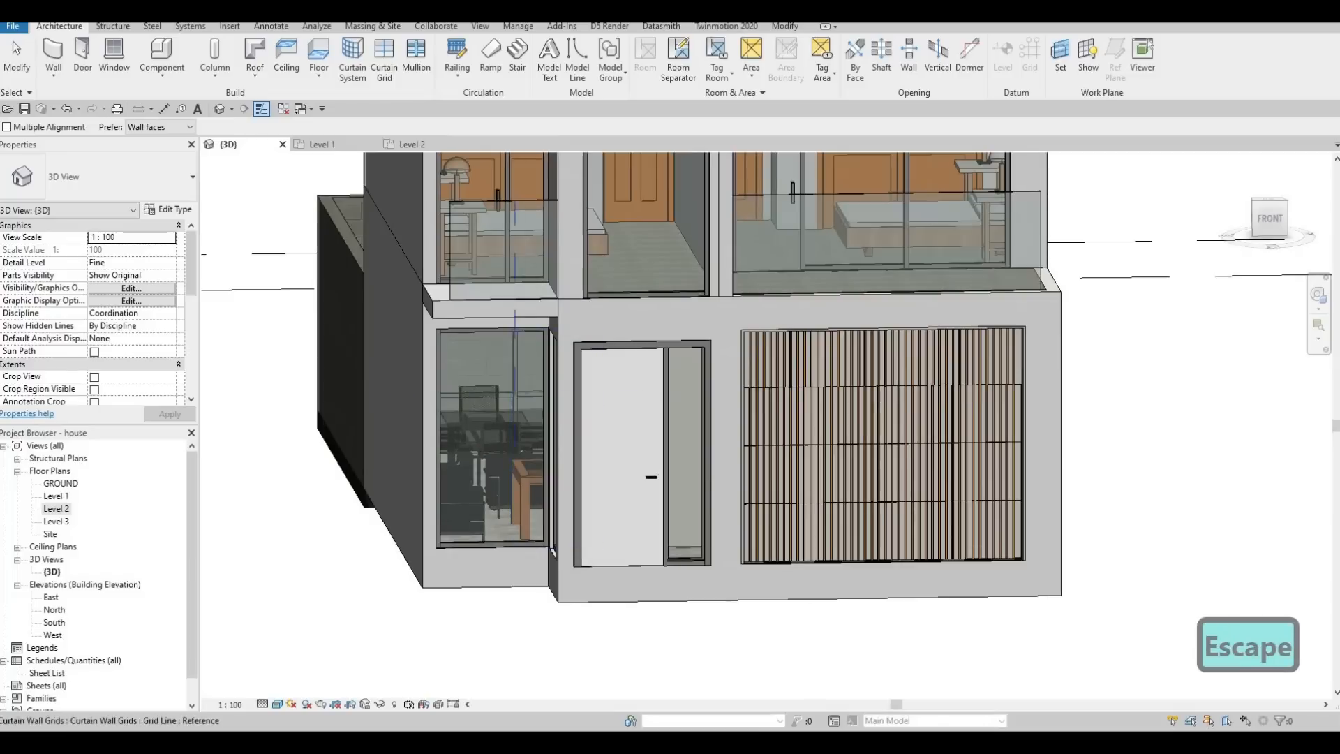
pyautogui.doubleClick(56, 496)
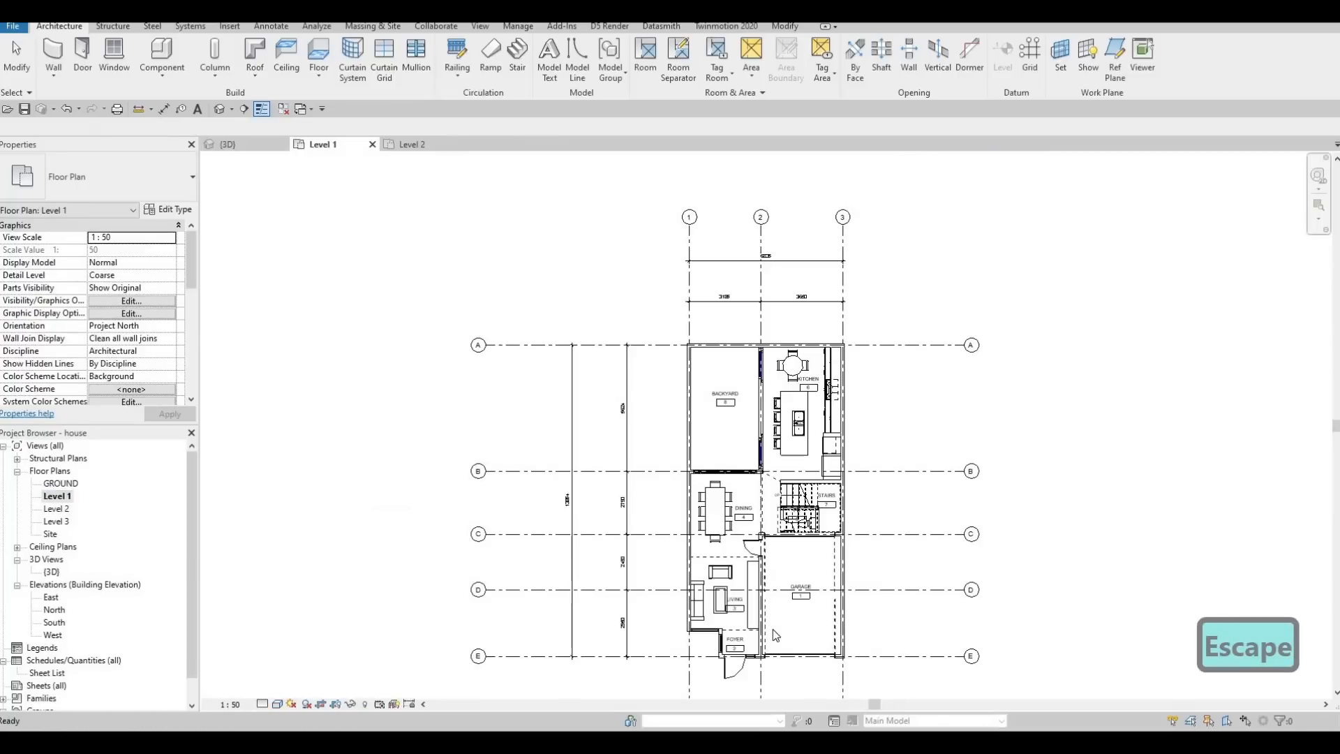
pyautogui.scroll(5, 617, 662)
pyautogui.scroll(3, 664, 511)
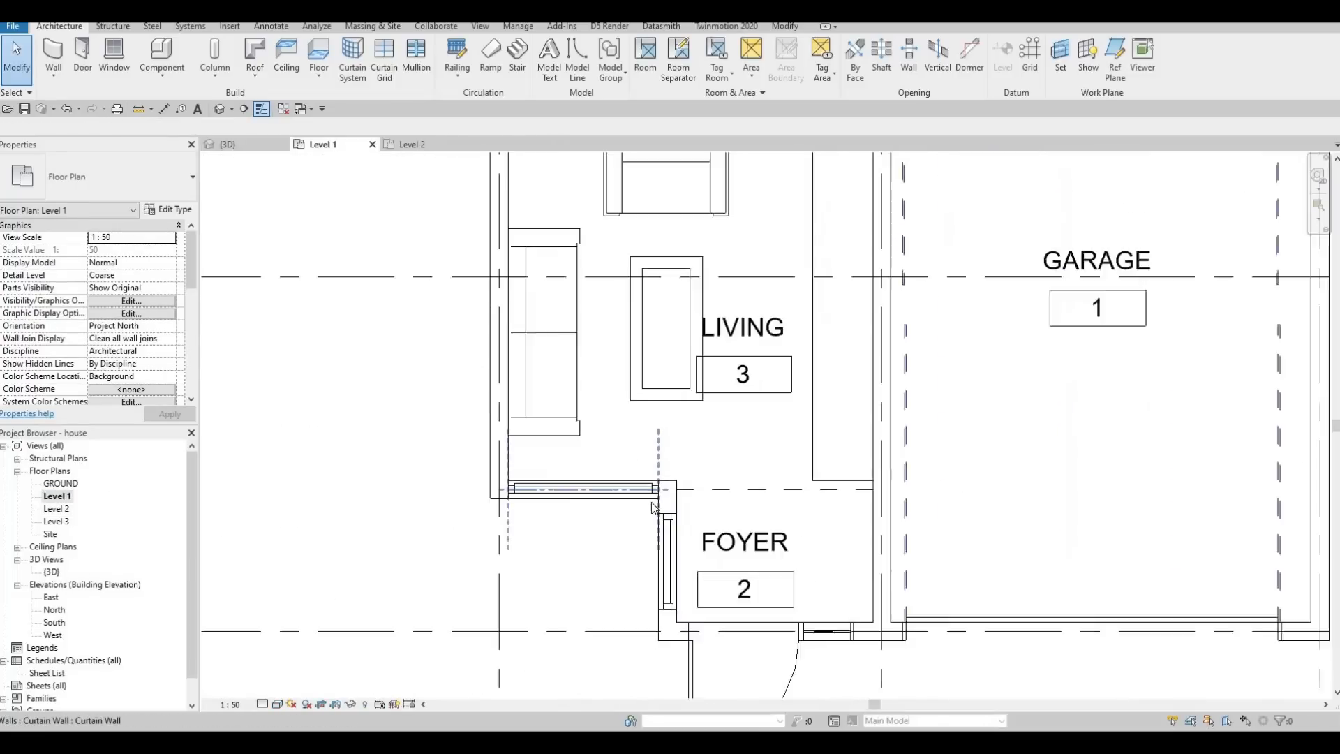
pyautogui.click(656, 490)
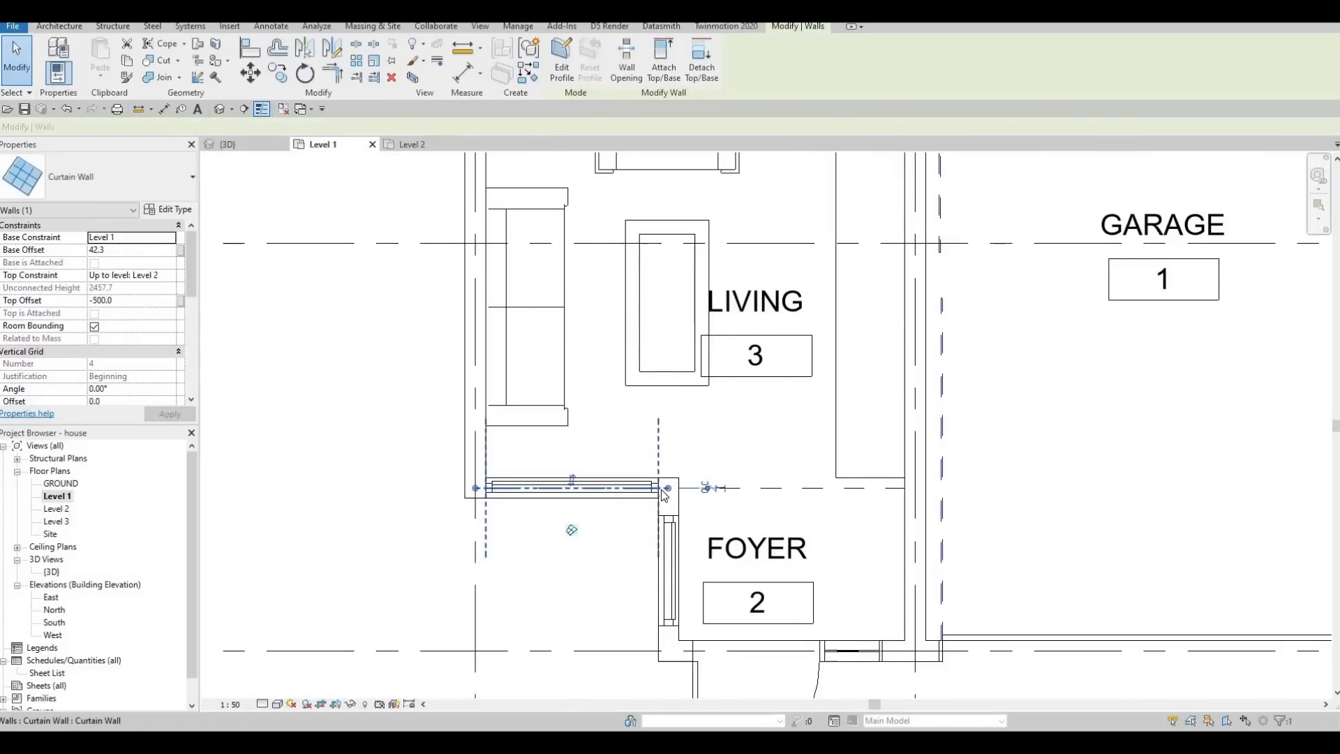
pyautogui.moveTo(643, 490); pyautogui.dragTo(644, 488)
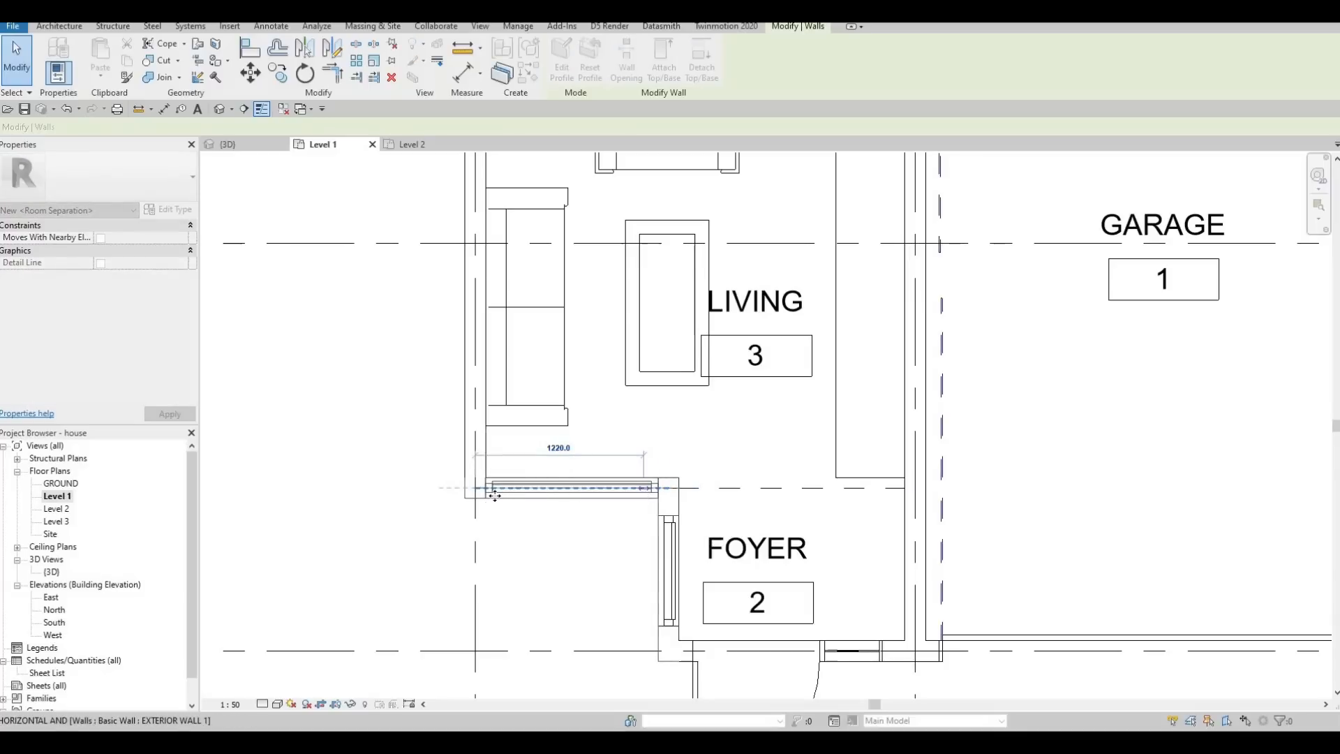
pyautogui.moveTo(475, 487); pyautogui.dragTo(497, 487)
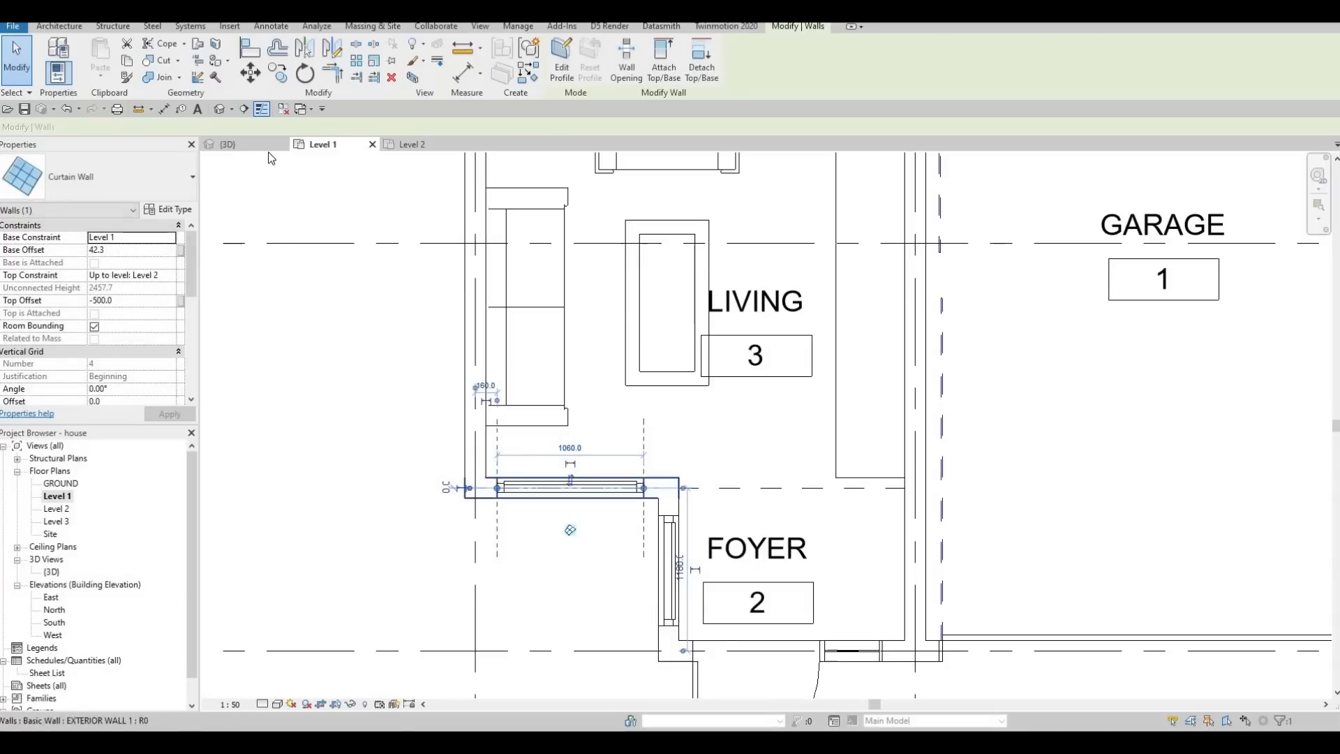
pyautogui.press('Escape')
pyautogui.press('Escape')
pyautogui.press('Escape')
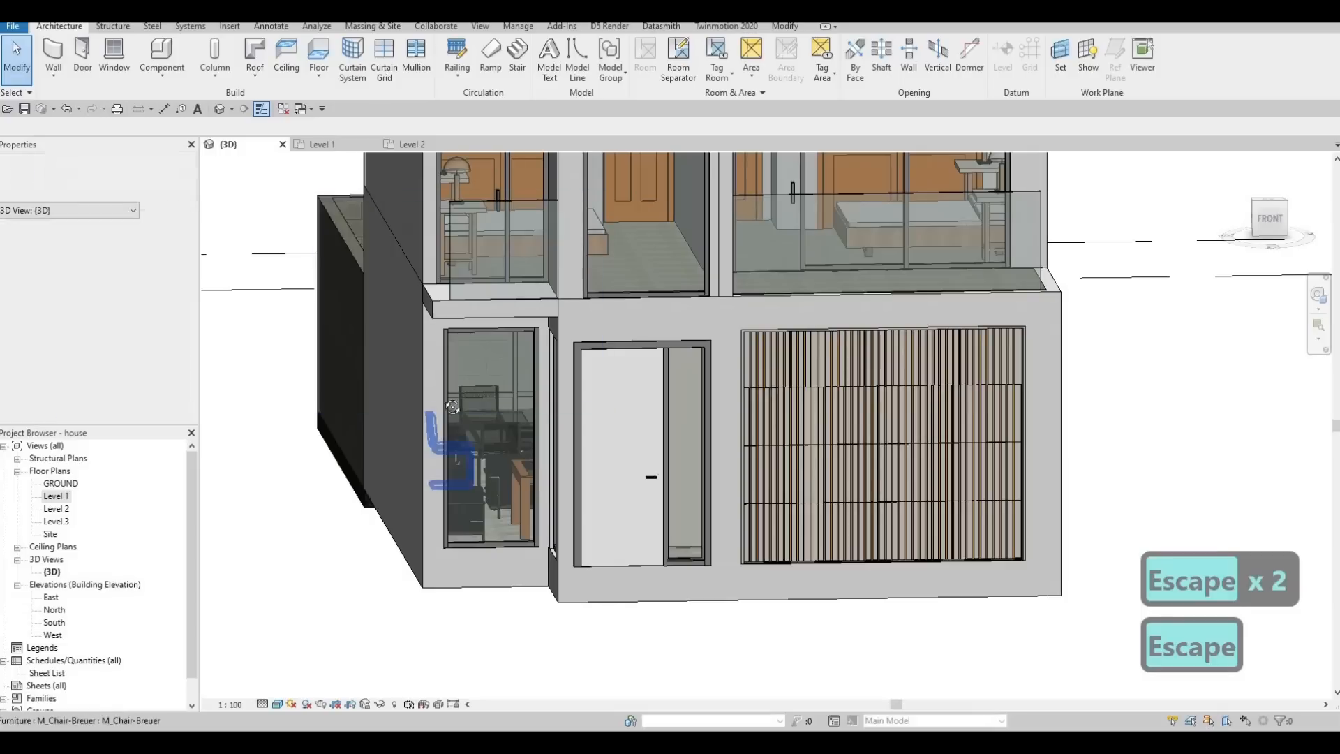
pyautogui.keyDown('shift'); pyautogui.moveTo(492, 438); pyautogui.dragTo(492, 438, button='middle'); pyautogui.keyUp('shift')
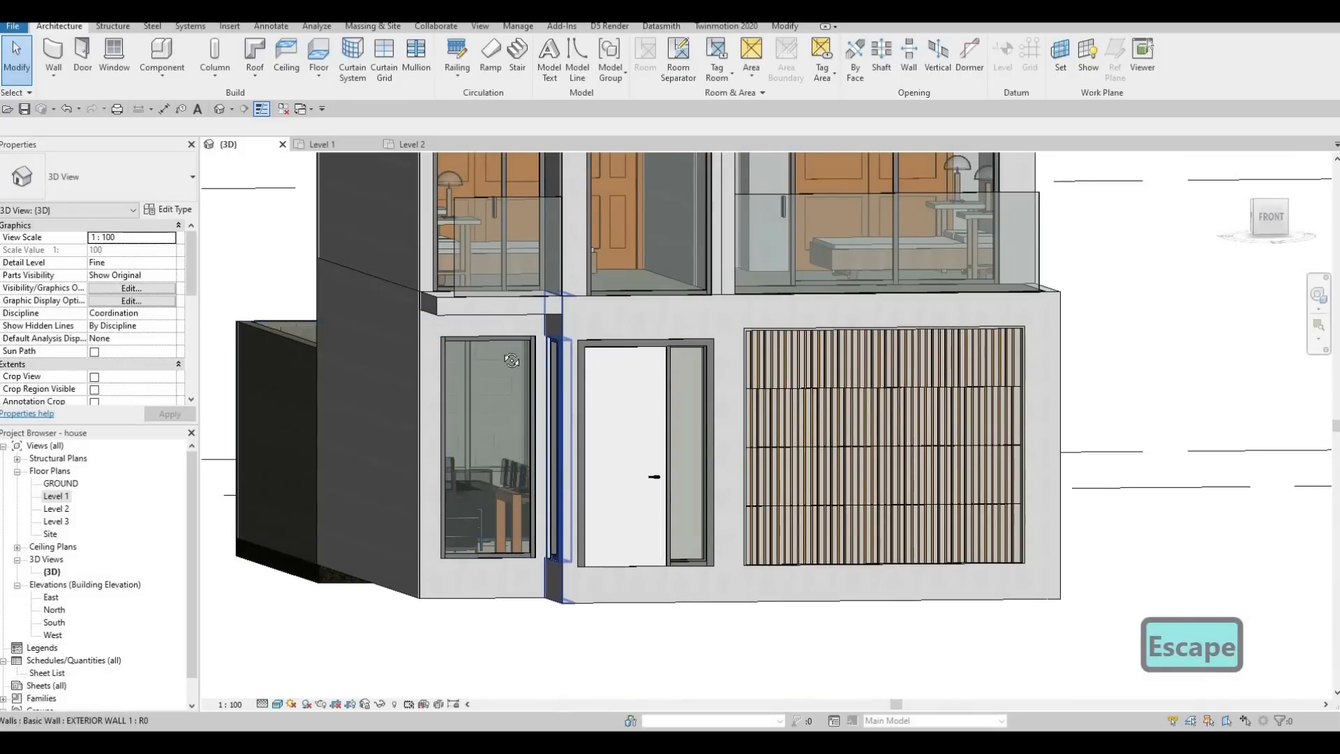
pyautogui.keyDown('shift'); pyautogui.moveTo(510, 363); pyautogui.dragTo(564, 375, button='middle'); pyautogui.keyUp('shift')
pyautogui.scroll(-6, 564, 375)
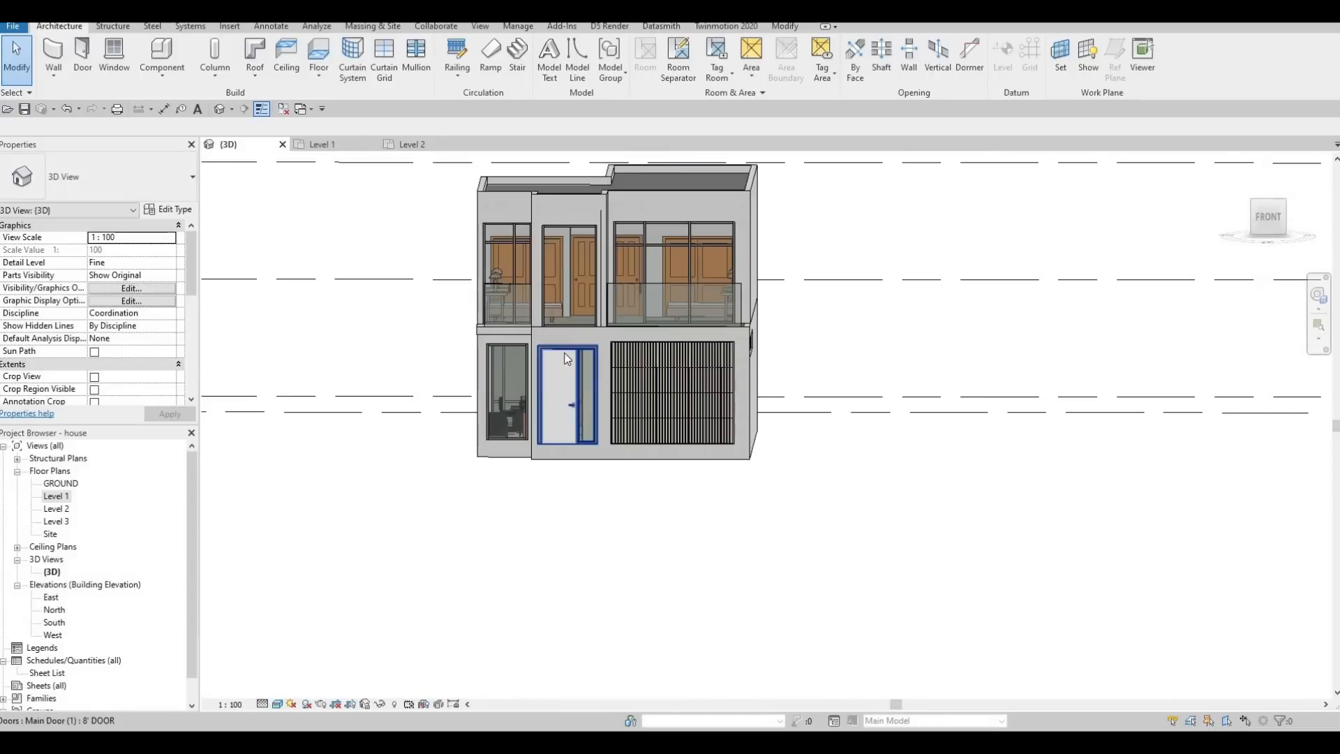
pyautogui.scroll(2, 585, 367)
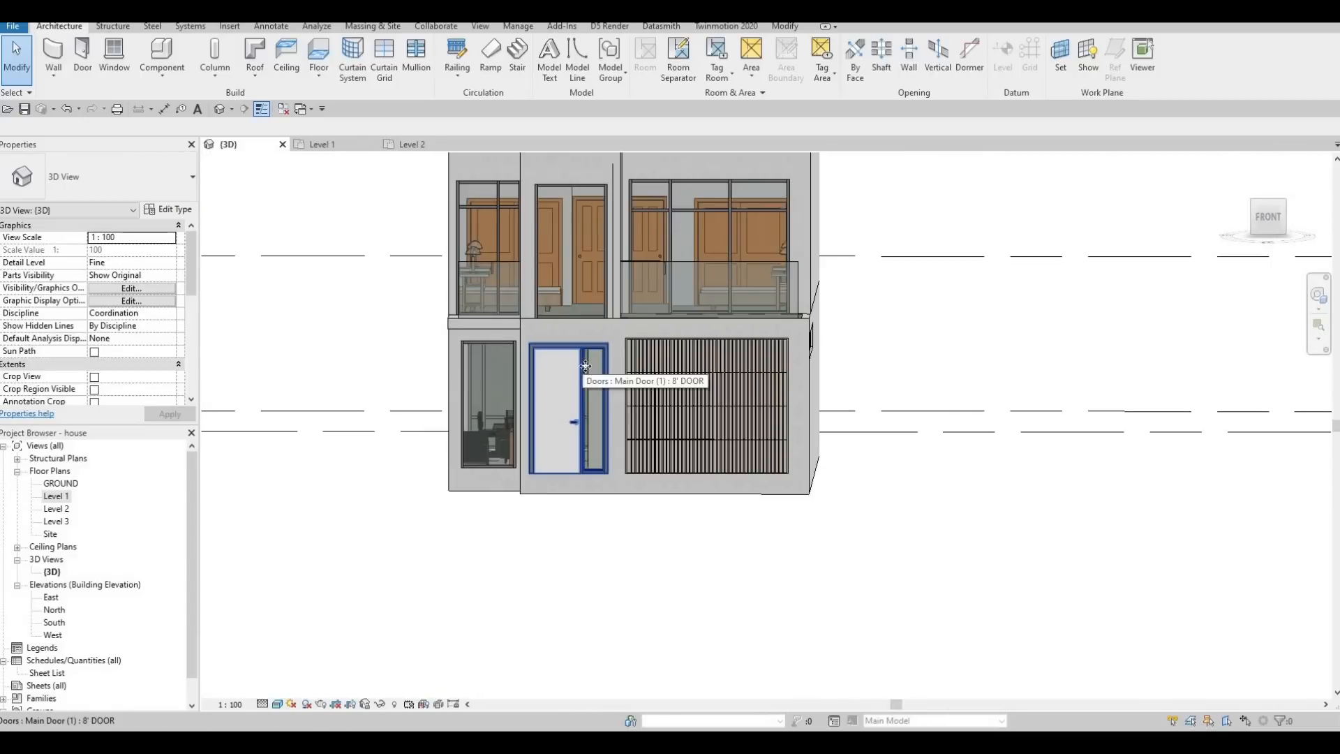
# Set the front main door's type width to 1100 mm and apply it.
pyautogui.click(596, 371)
pyautogui.scroll(2, 605, 372)
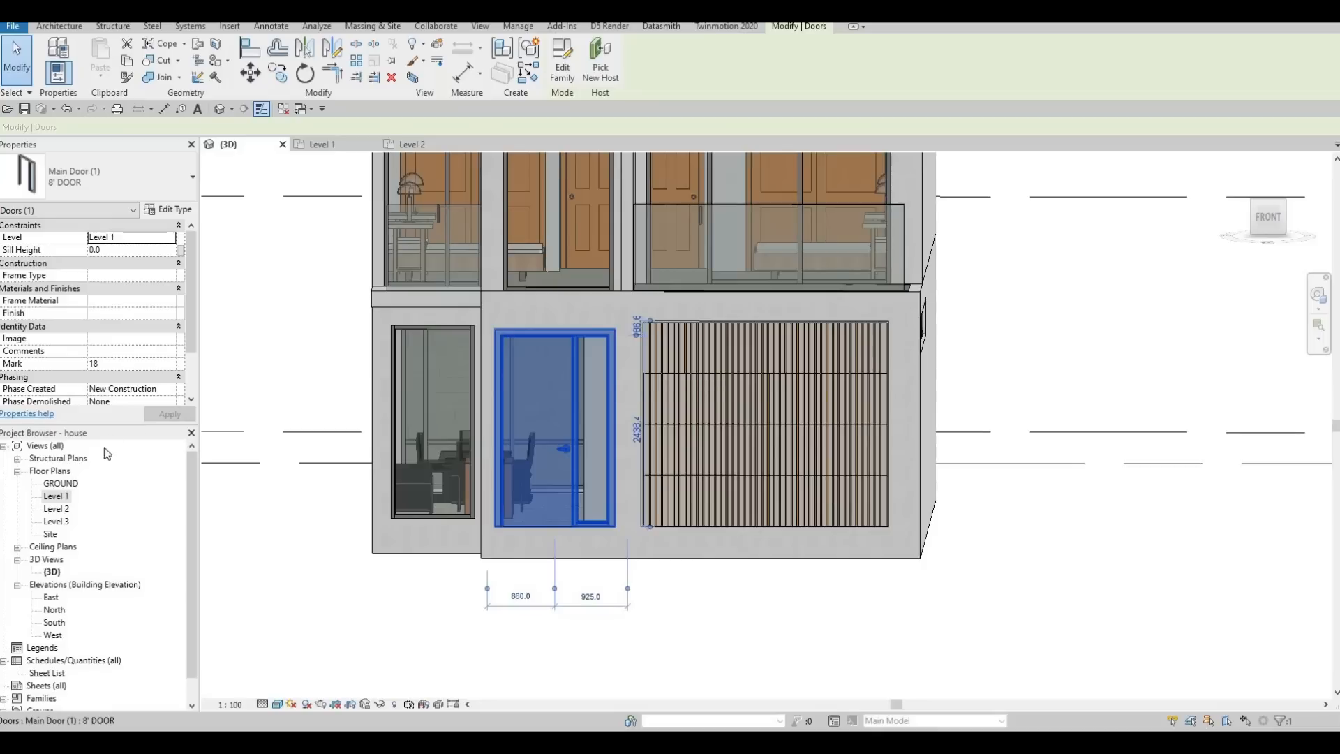
pyautogui.click(170, 210)
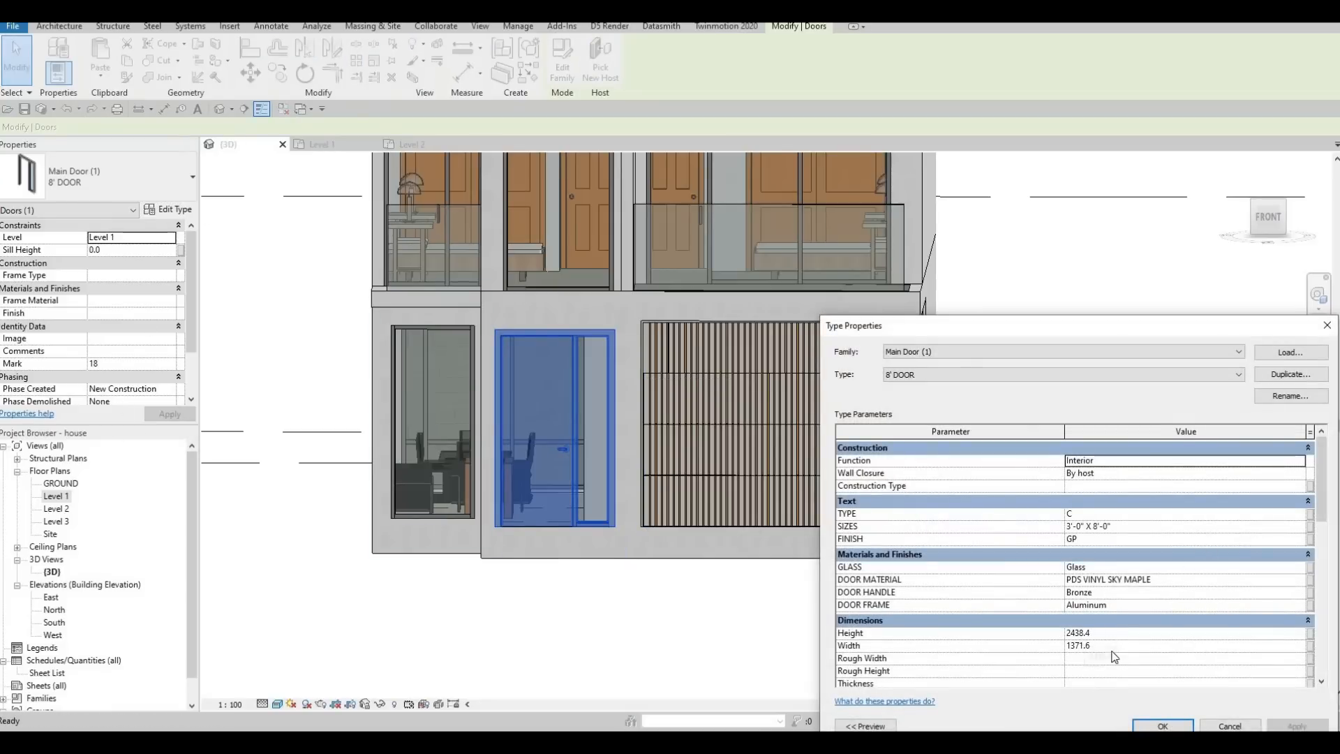
pyautogui.click(1120, 646)
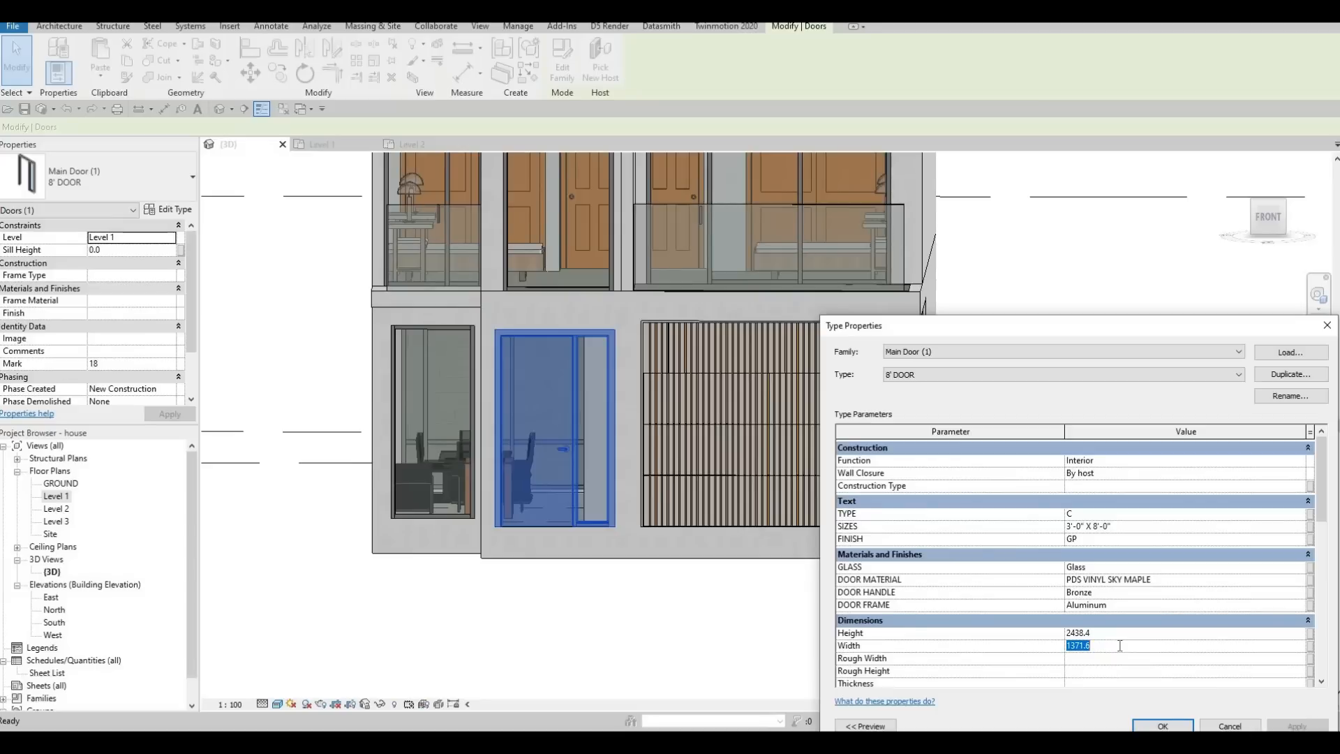
pyautogui.write('12')
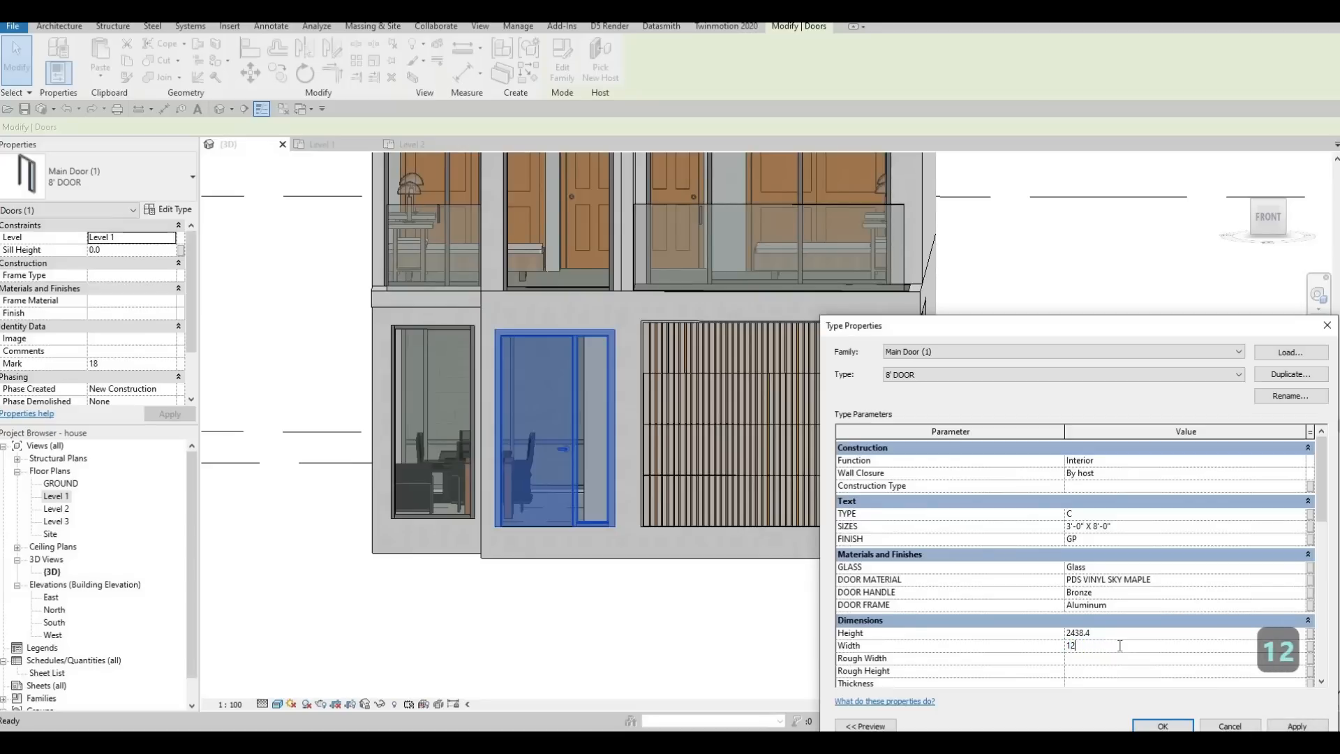
pyautogui.press('BackSpace')
pyautogui.write('100')
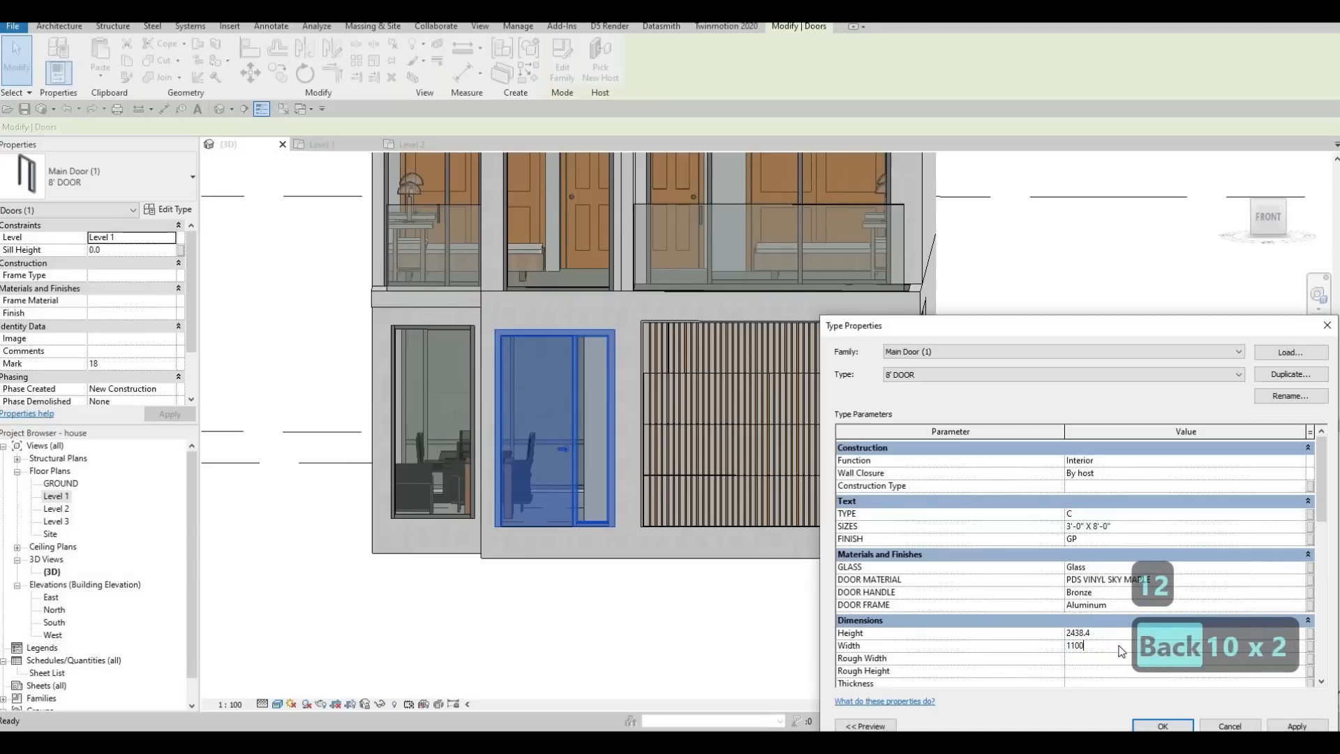
pyautogui.press('Return')
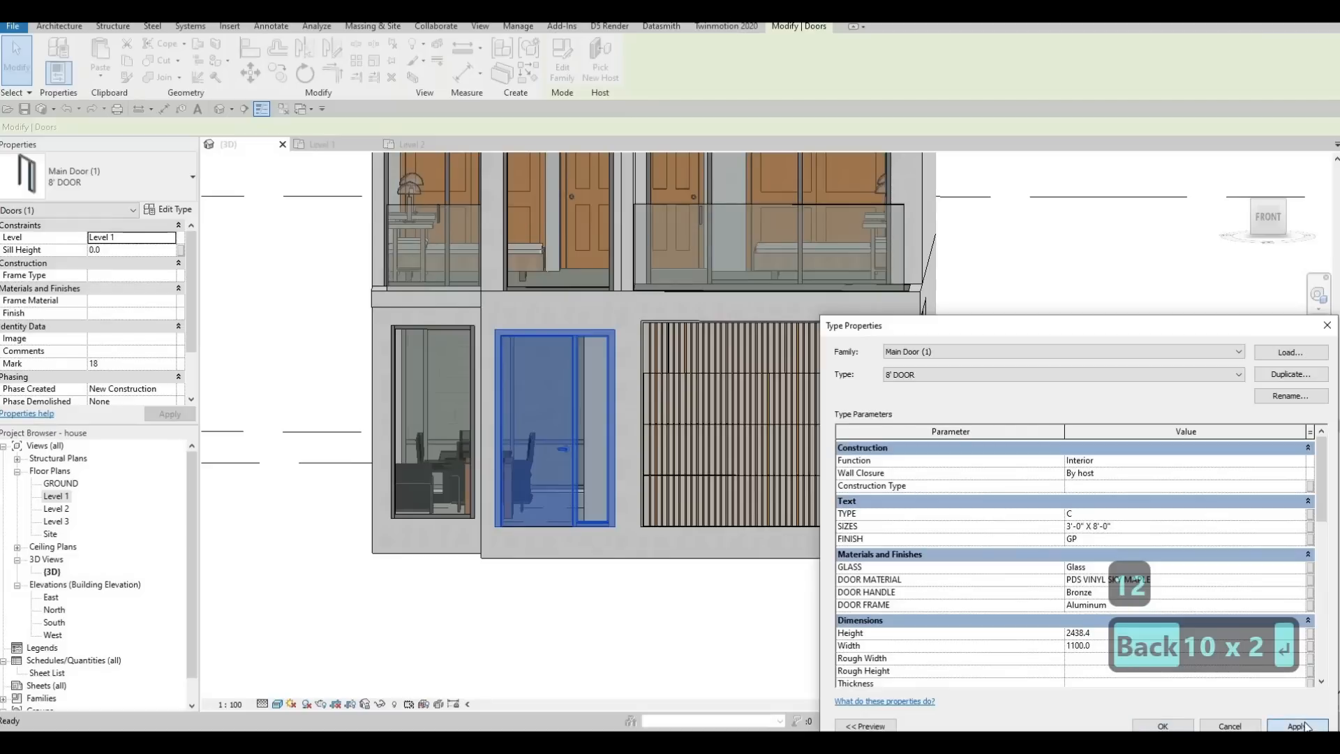
pyautogui.click(1296, 725)
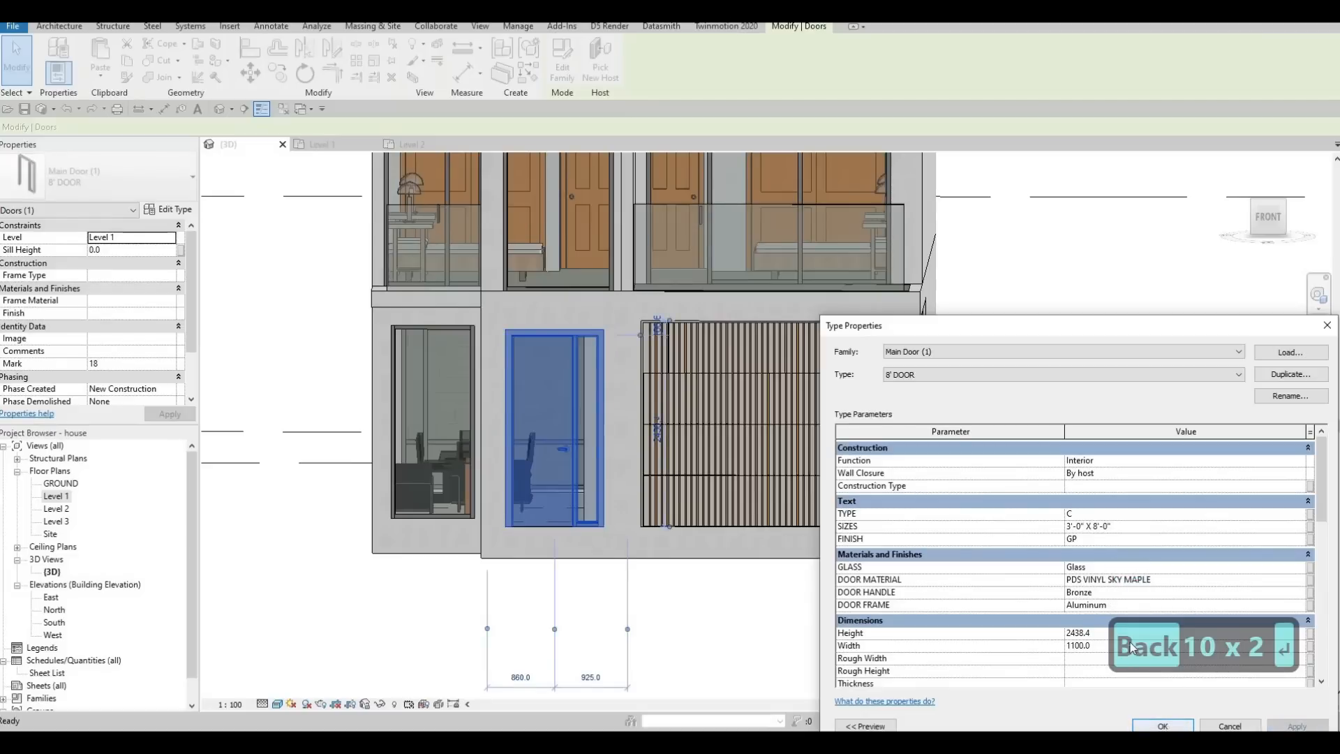
# Change the main door's type width to 1200 mm, accept the type properties and deselect the door.
pyautogui.click(1098, 647)
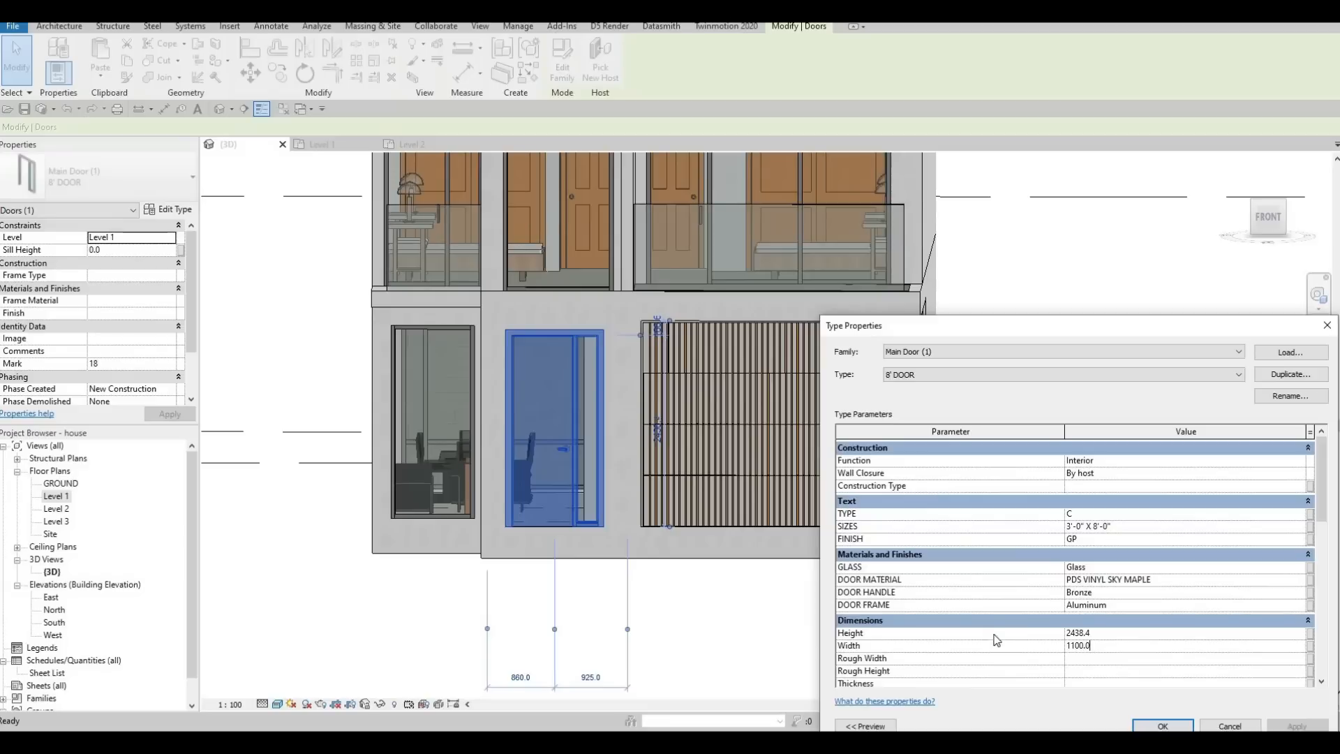
pyautogui.click(1077, 646)
pyautogui.press('BackSpace')
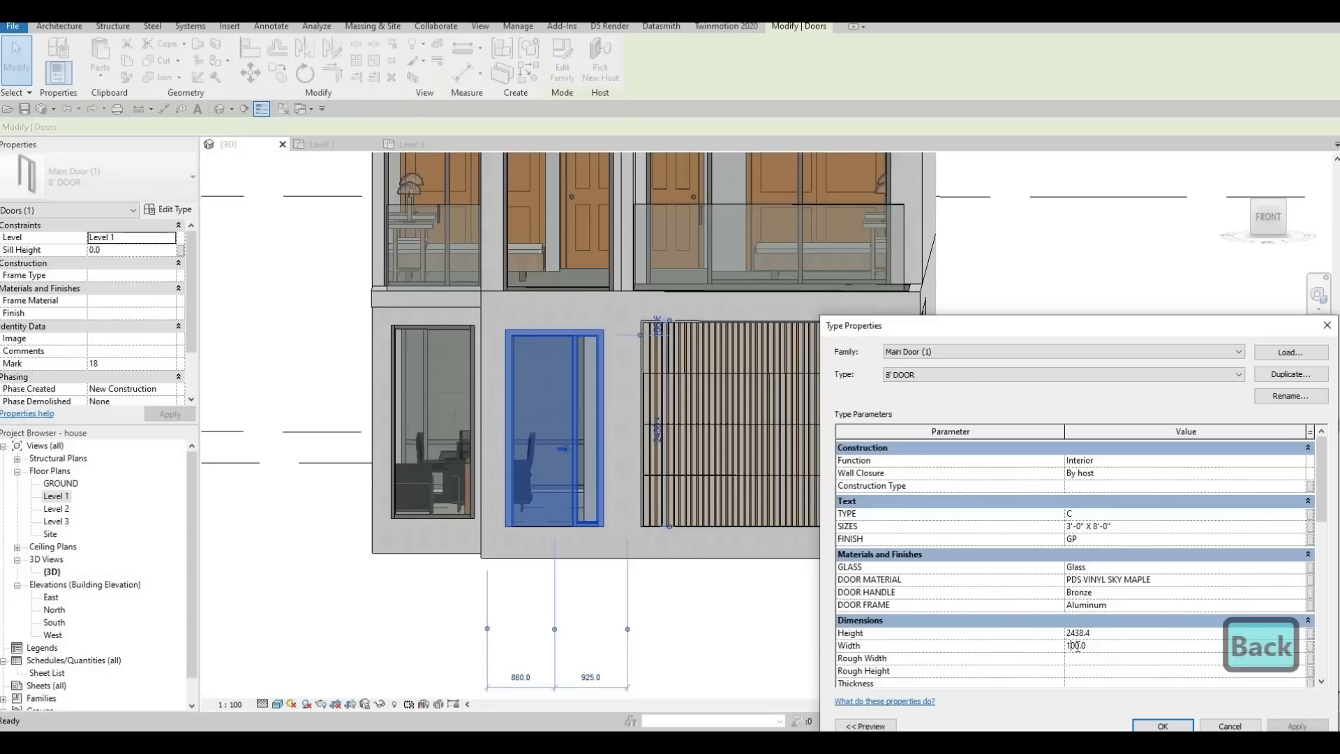
pyautogui.write('2')
pyautogui.click(1288, 727)
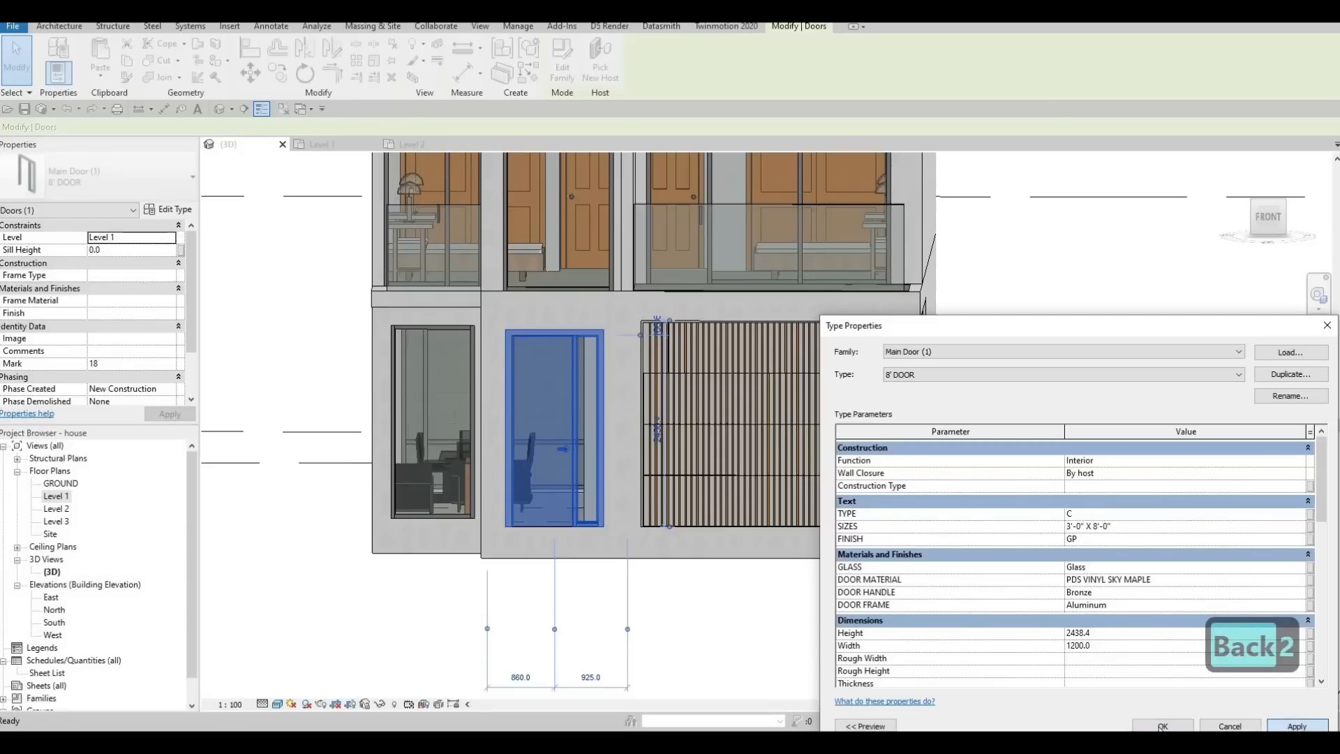
pyautogui.click(1162, 726)
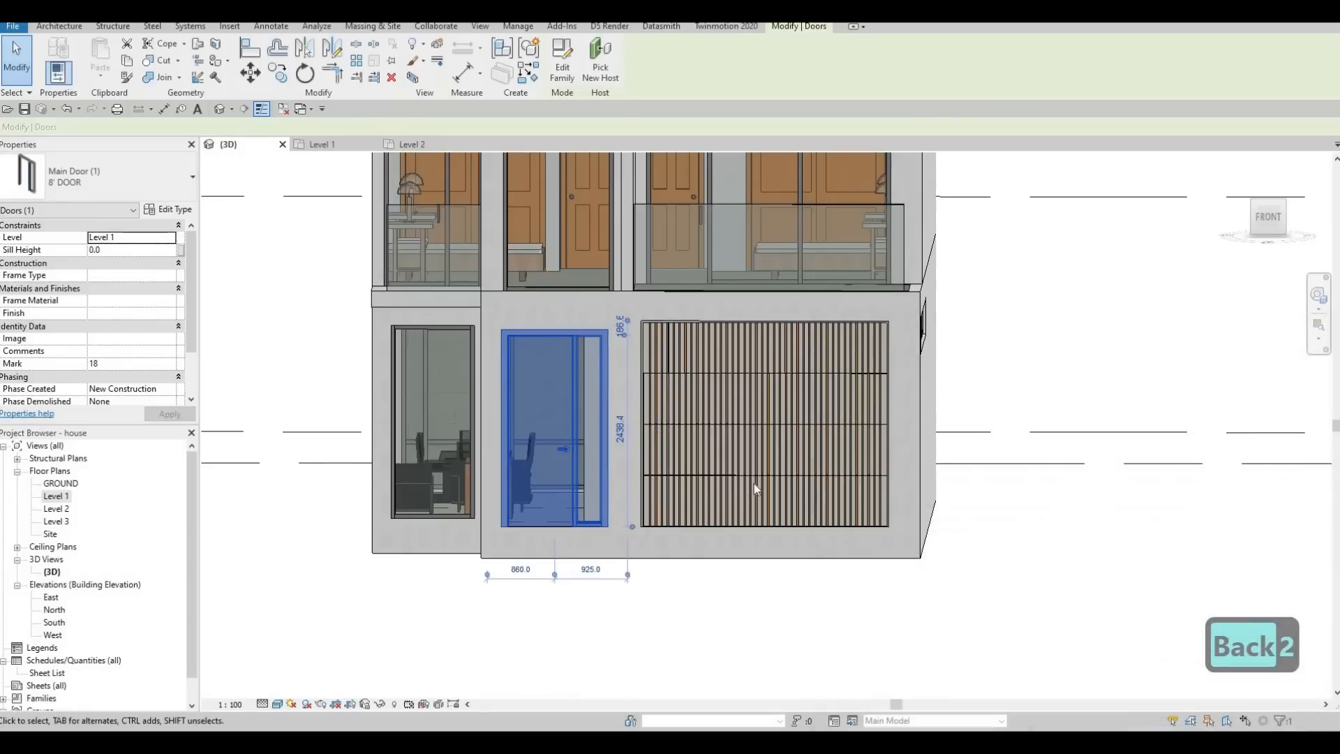
pyautogui.press('Escape')
# Examine the front entrance level in the 3D view, the South elevation and the GROUND floor plan.
pyautogui.keyDown('shift'); pyautogui.moveTo(850, 542); pyautogui.dragTo(719, 270, button='middle'); pyautogui.keyUp('shift')
pyautogui.scroll(2, 682, 350)
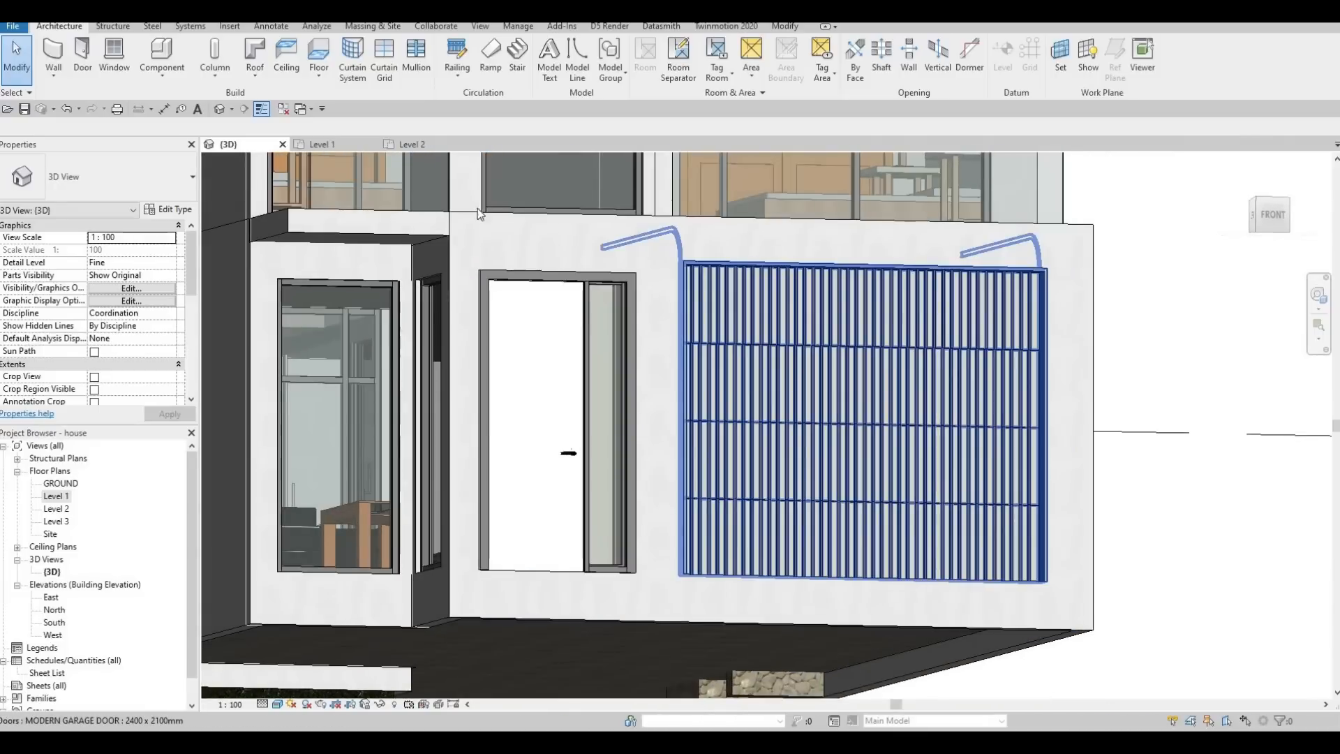
pyautogui.doubleClick(53, 621)
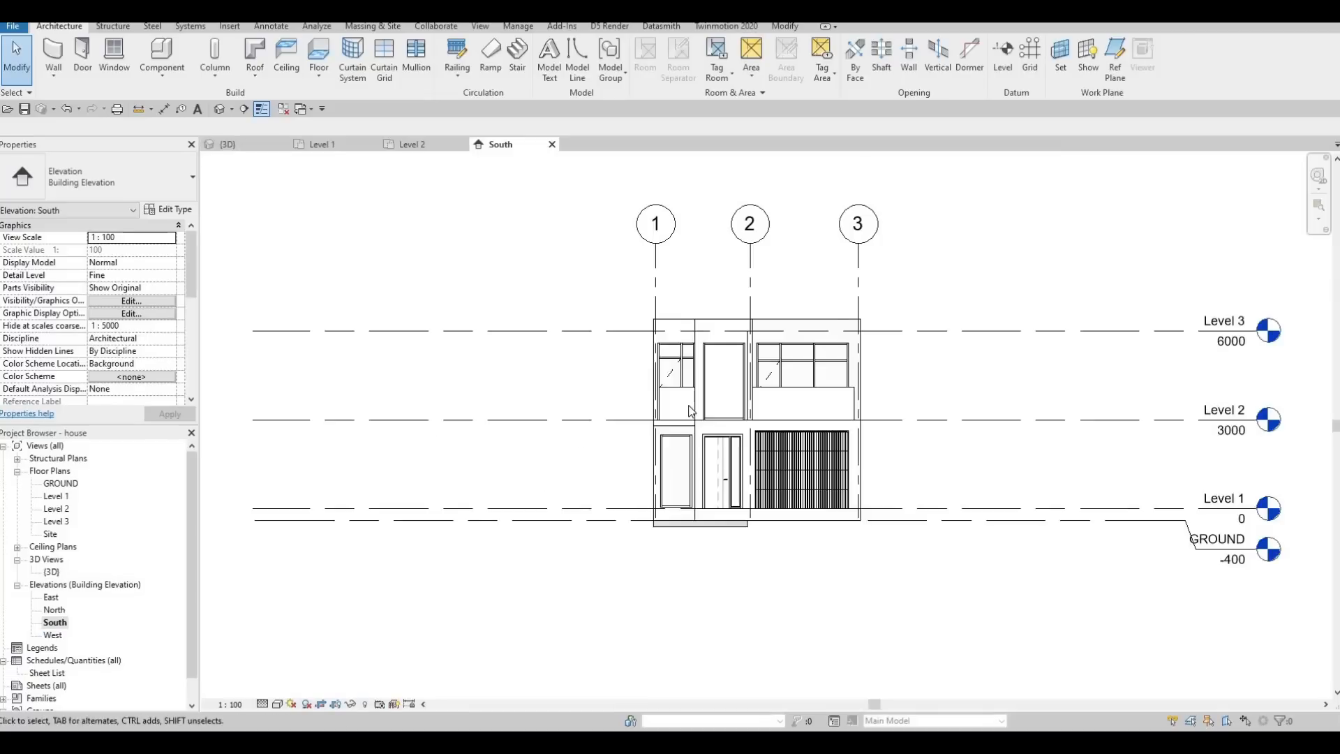
pyautogui.scroll(2, 688, 412)
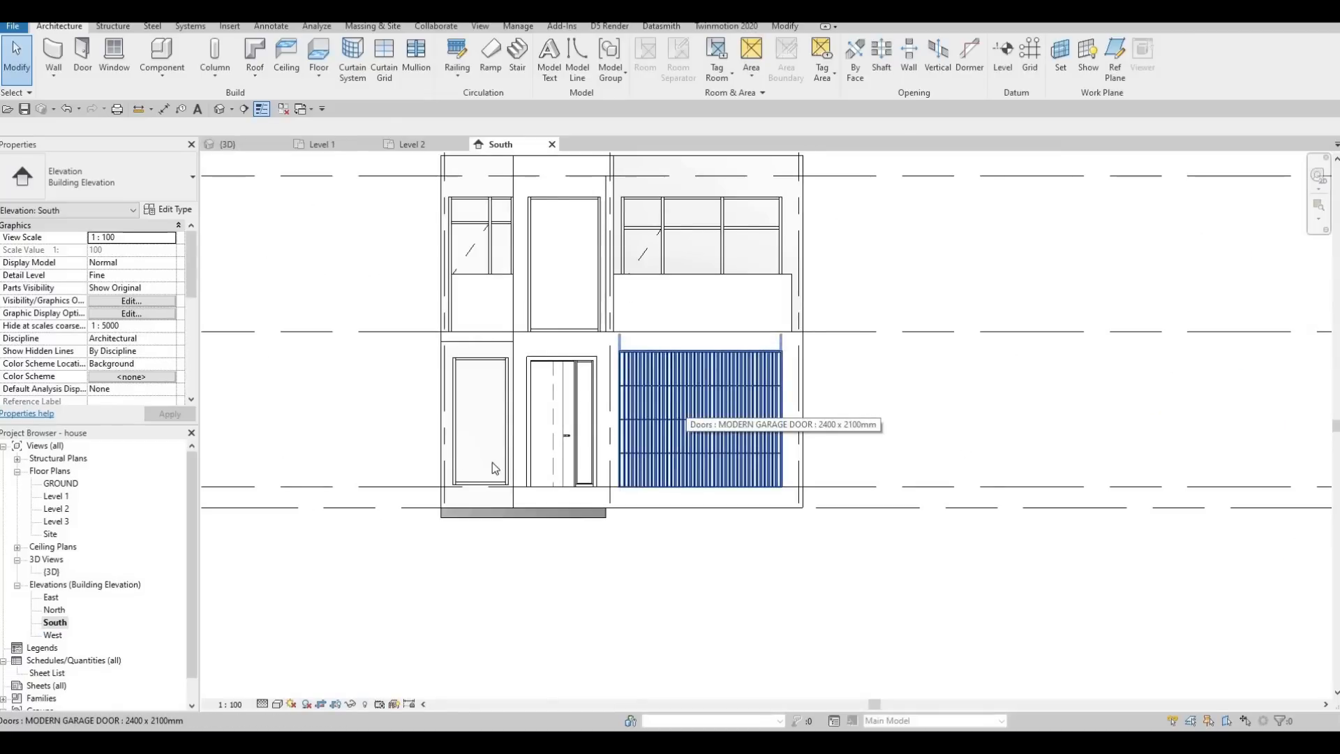
pyautogui.press('F1')
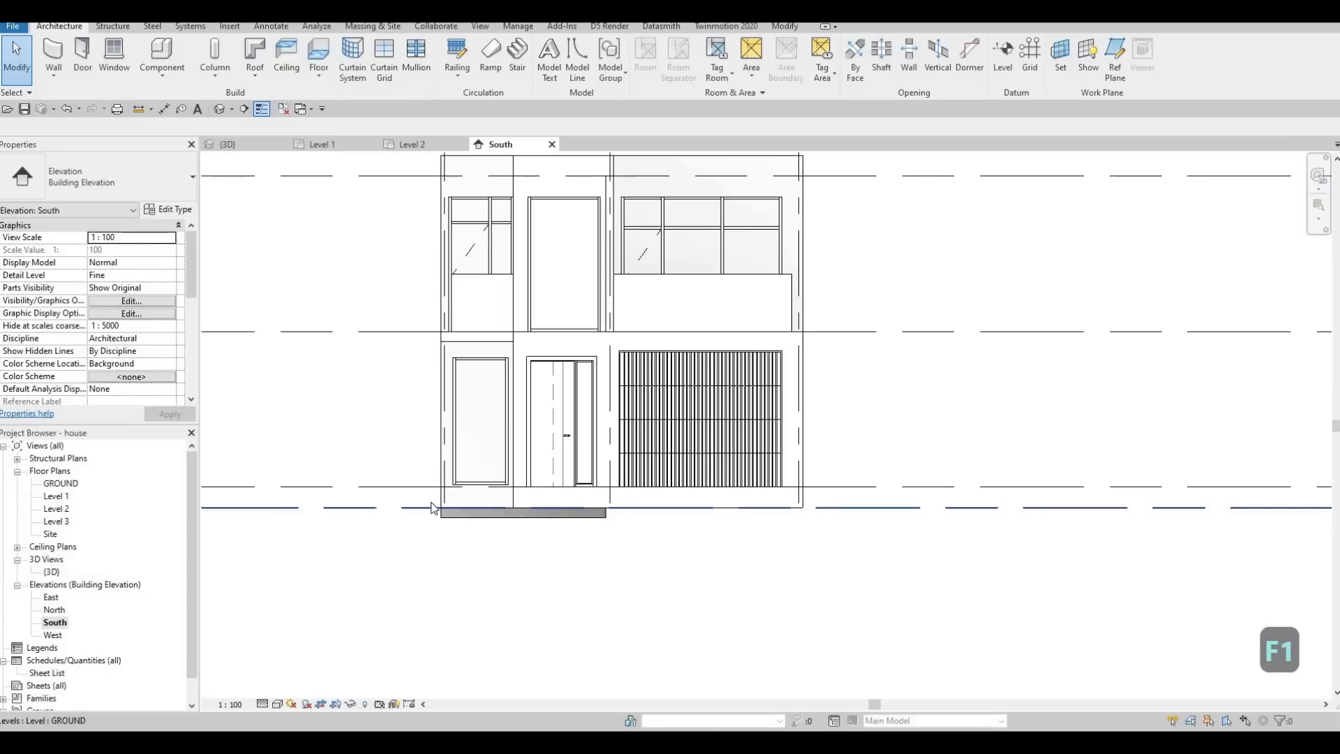
pyautogui.doubleClick(61, 484)
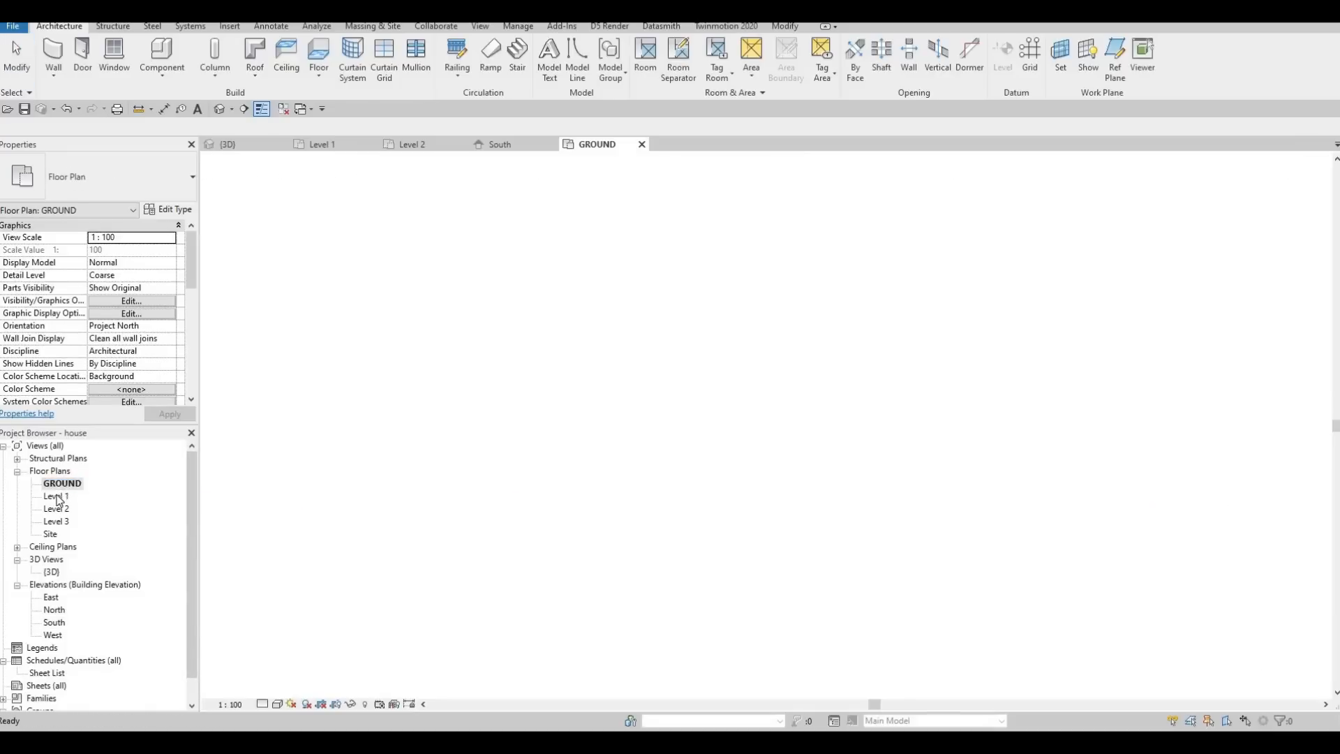
pyautogui.click(227, 144)
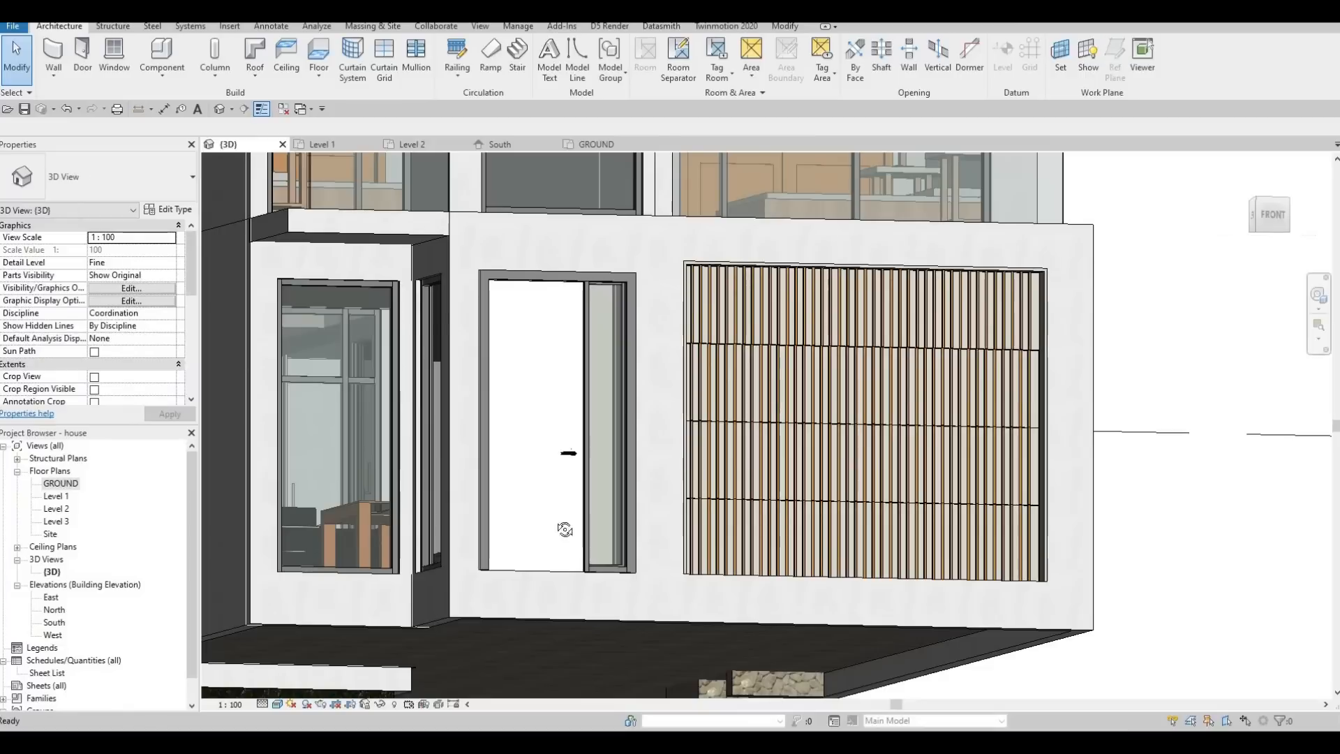
# Inspect the ground-floor entrance and the garage door from several angles in the 3D view.
pyautogui.keyDown('shift'); pyautogui.moveTo(595, 583); pyautogui.dragTo(678, 690, button='middle'); pyautogui.keyUp('shift')
pyautogui.keyDown('shift'); pyautogui.moveTo(616, 375); pyautogui.dragTo(569, 230, button='middle'); pyautogui.keyUp('shift')
pyautogui.scroll(-1, 733, 484)
pyautogui.keyDown('shift'); pyautogui.moveTo(733, 484); pyautogui.dragTo(619, 483, button='middle'); pyautogui.keyUp('shift')
pyautogui.scroll(-2, 691, 454)
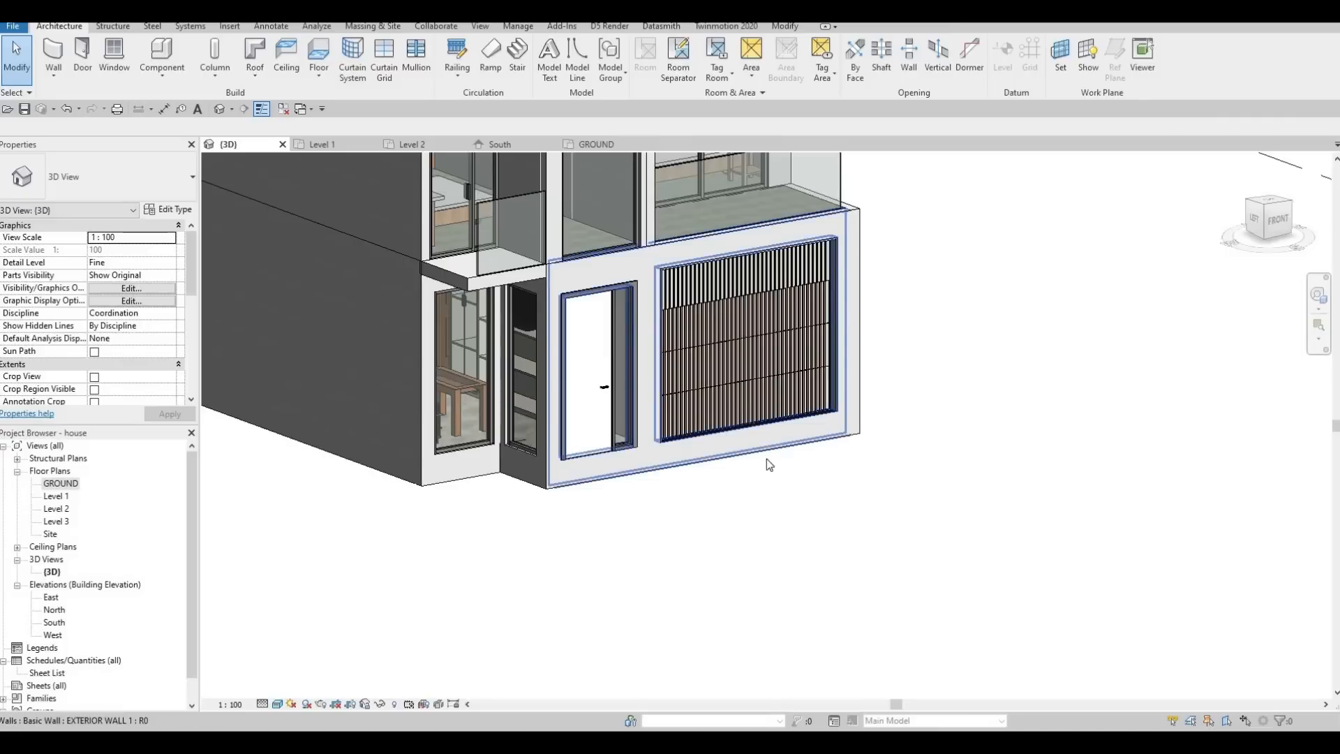
pyautogui.click(791, 413)
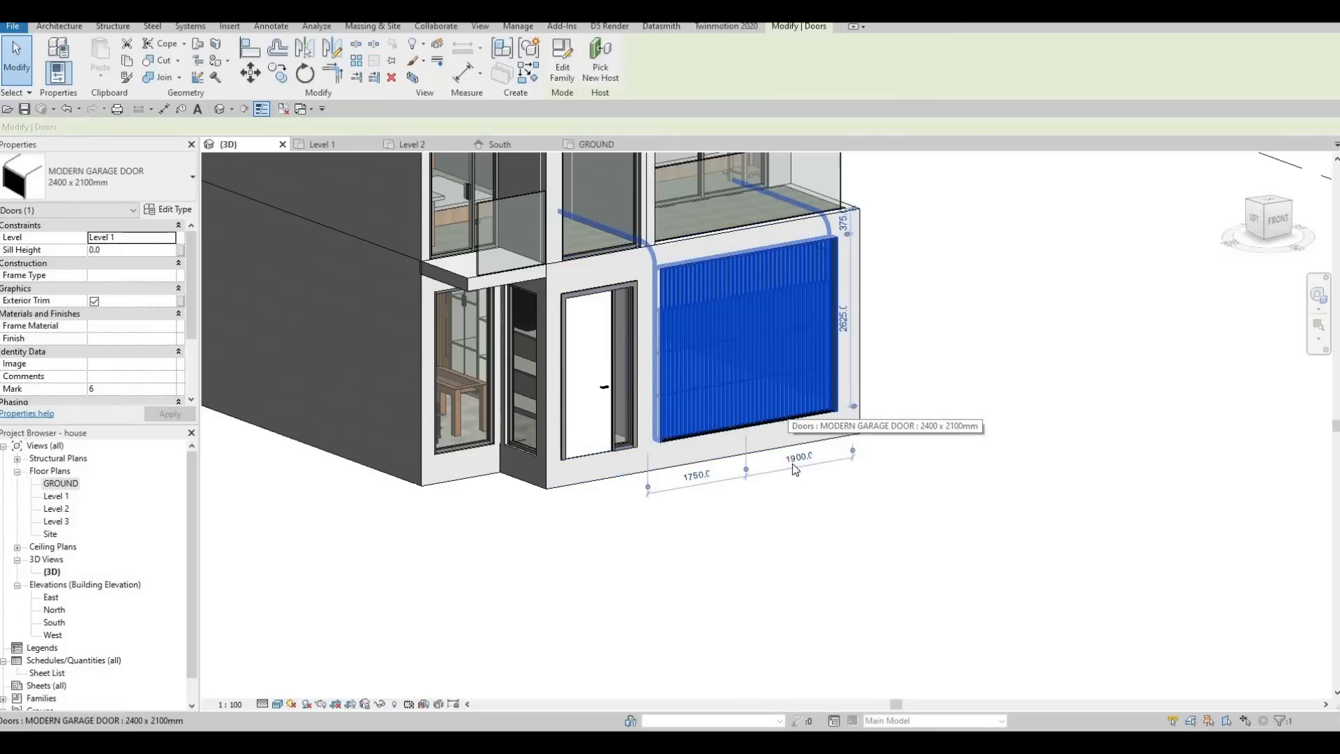
pyautogui.press('Escape')
pyautogui.press('Escape')
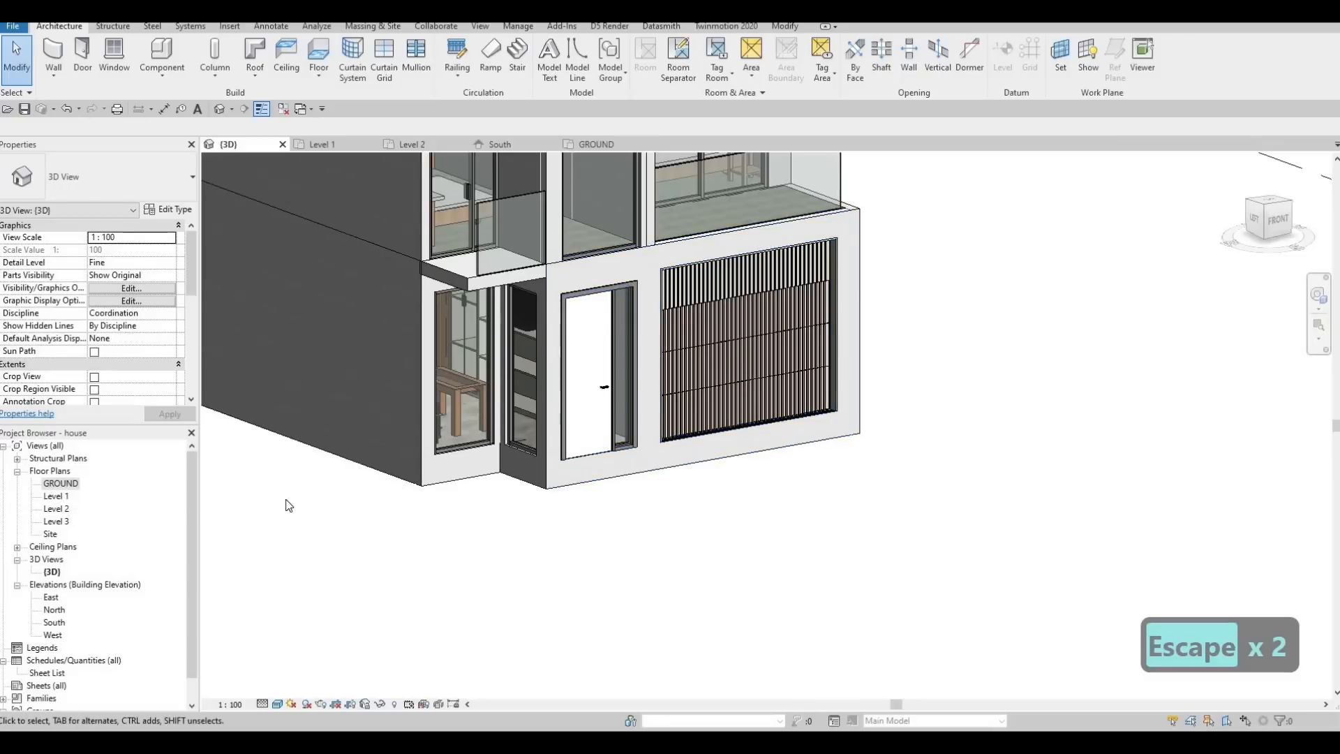
# Start a floor in front of the foyer and garage in the Level 1 plan, duplicating FLOOR 2 as FLOOR 6.
pyautogui.click(330, 145)
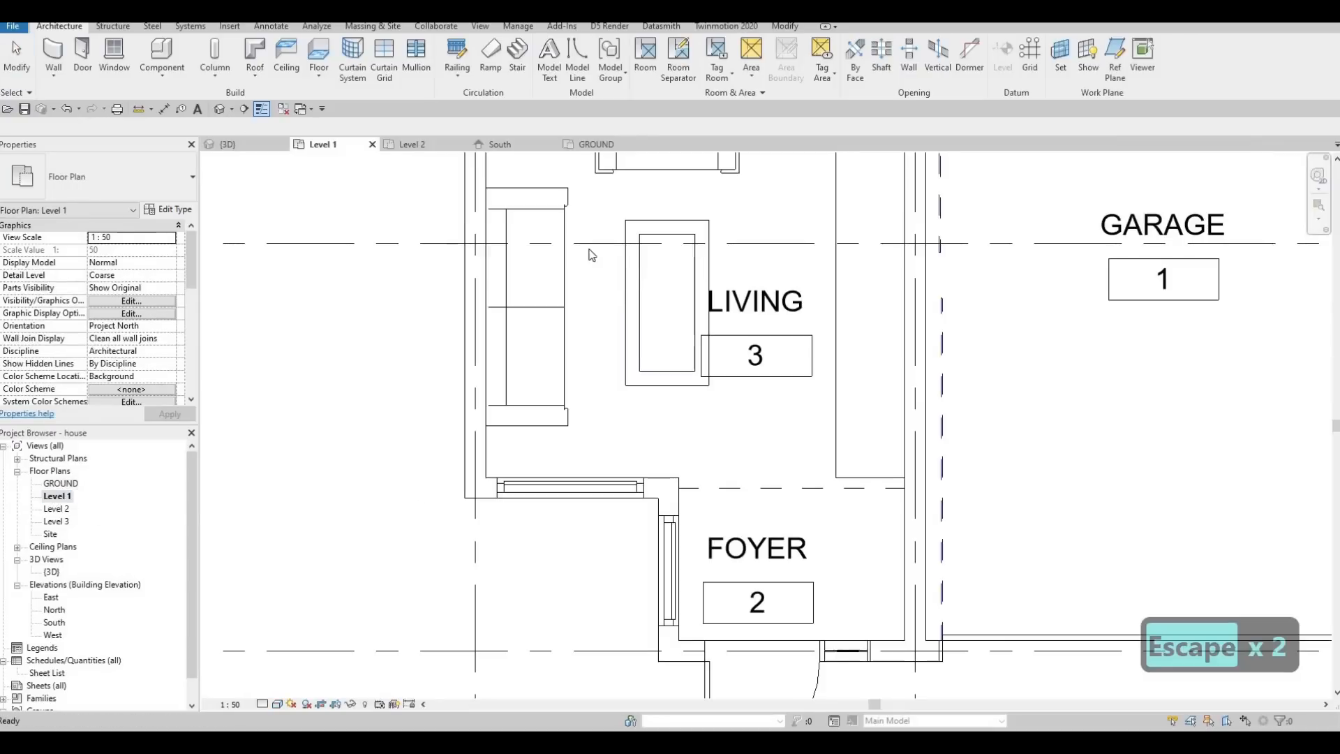
pyautogui.moveTo(734, 601); pyautogui.dragTo(572, 329, button='middle')
pyautogui.scroll(-3, 572, 329)
pyautogui.moveTo(688, 332); pyautogui.dragTo(571, 335, button='middle')
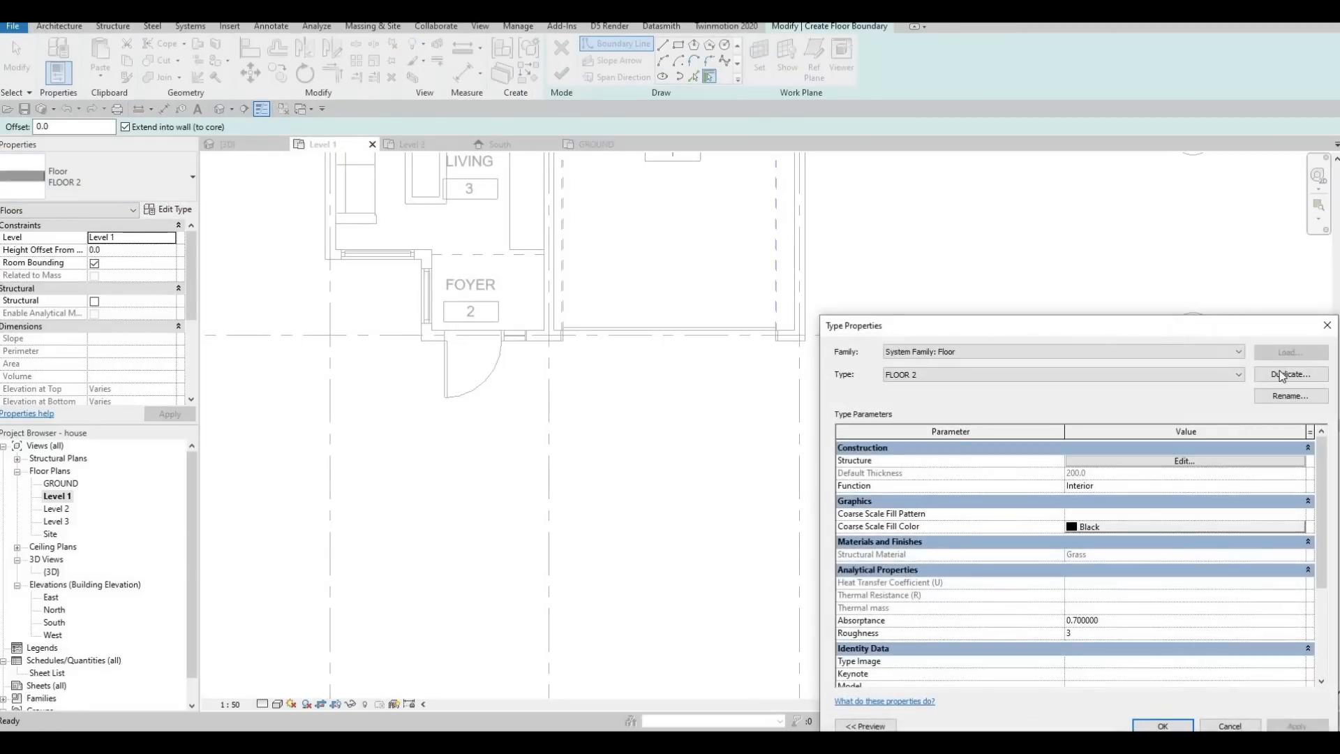
pyautogui.click(1288, 374)
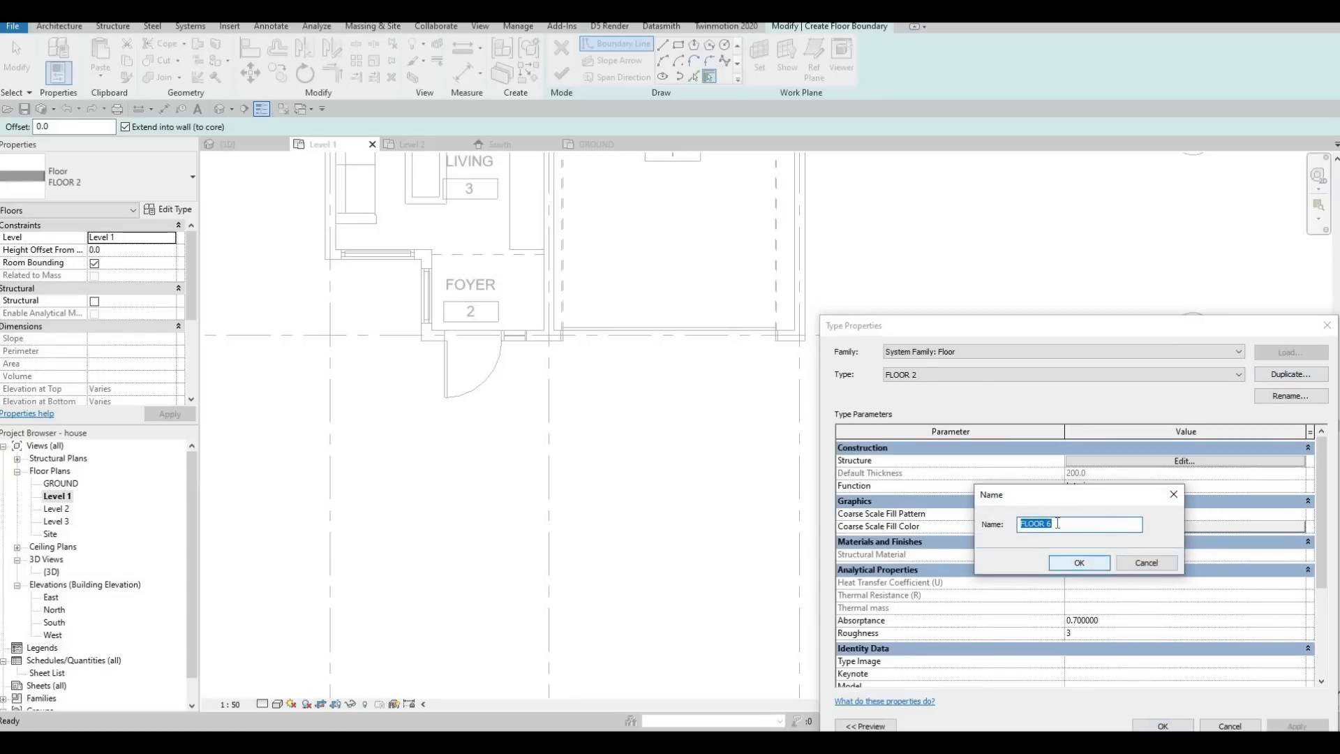
pyautogui.click(1066, 563)
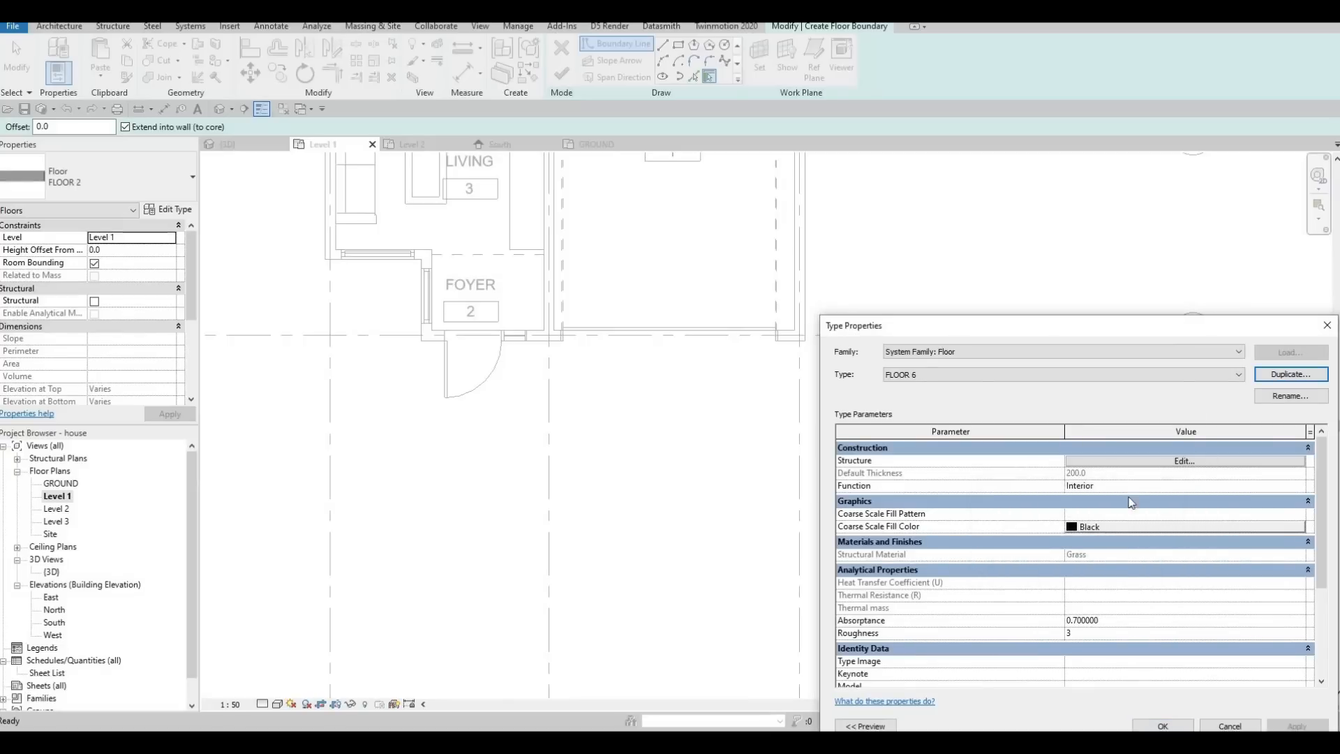
# Set FLOOR 6's structural layer material to Concrete, C16/20 from the AEC concrete library and accept the type.
pyautogui.click(1160, 462)
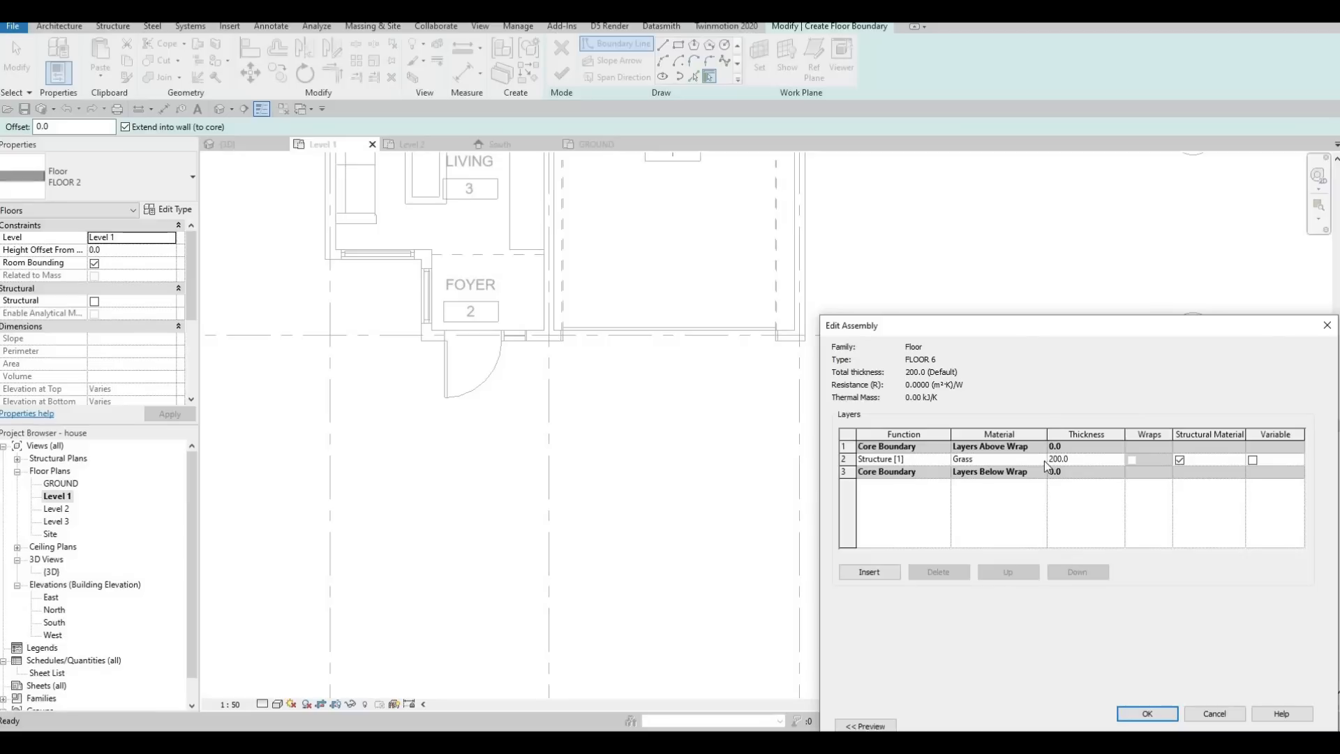
pyautogui.click(1033, 461)
pyautogui.click(1042, 461)
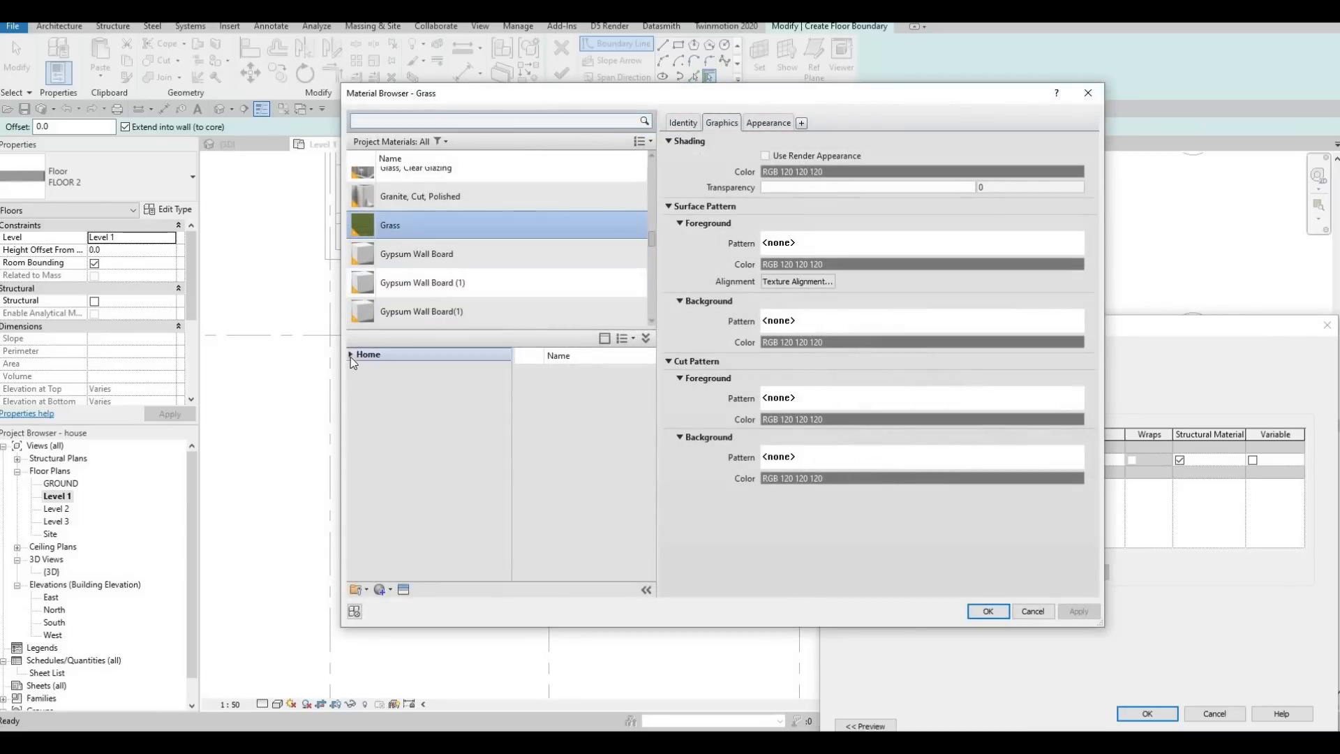
pyautogui.click(351, 356)
pyautogui.click(358, 384)
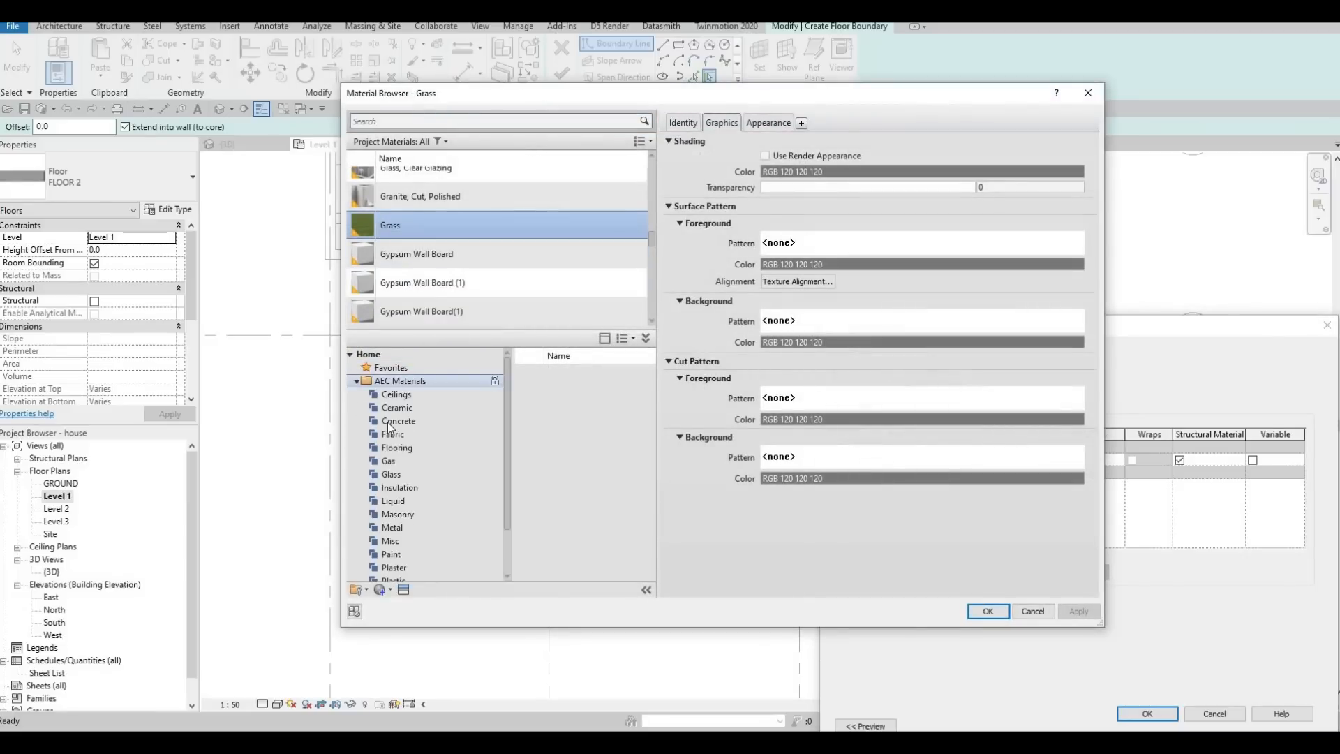
pyautogui.click(387, 421)
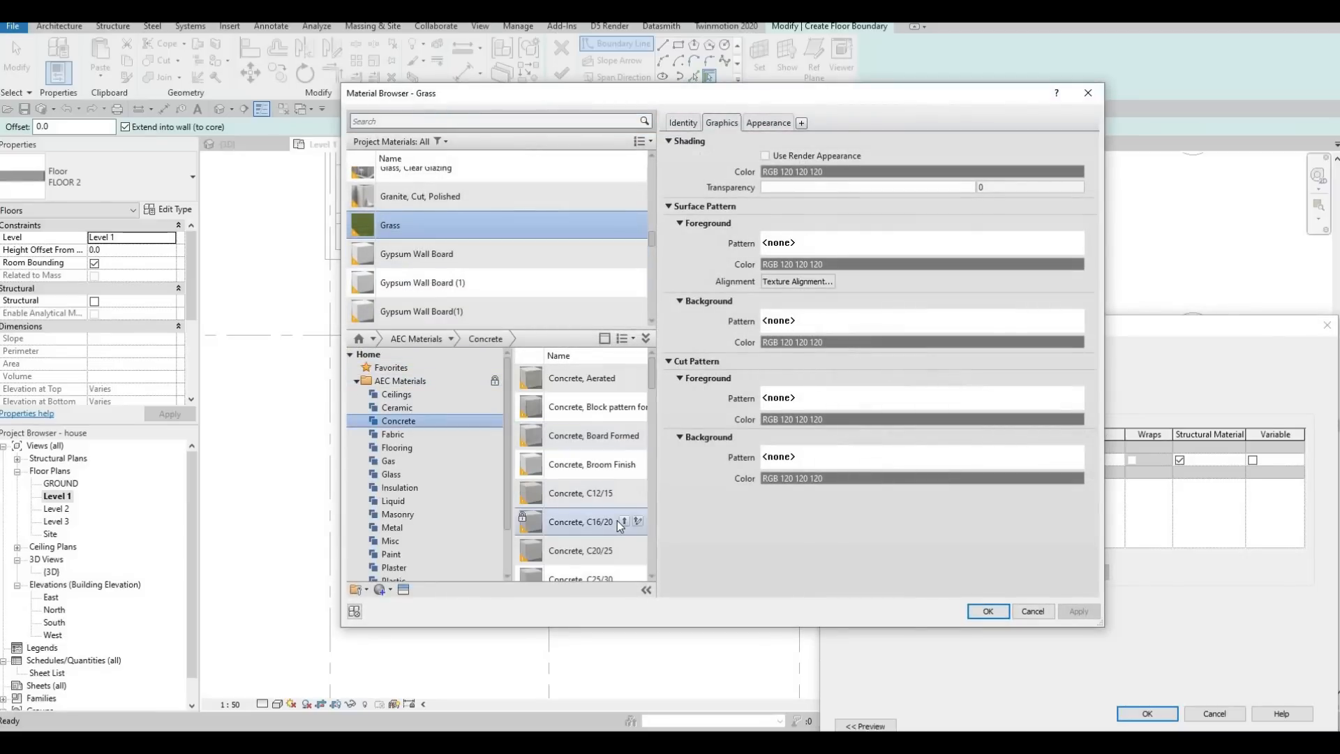
pyautogui.click(625, 521)
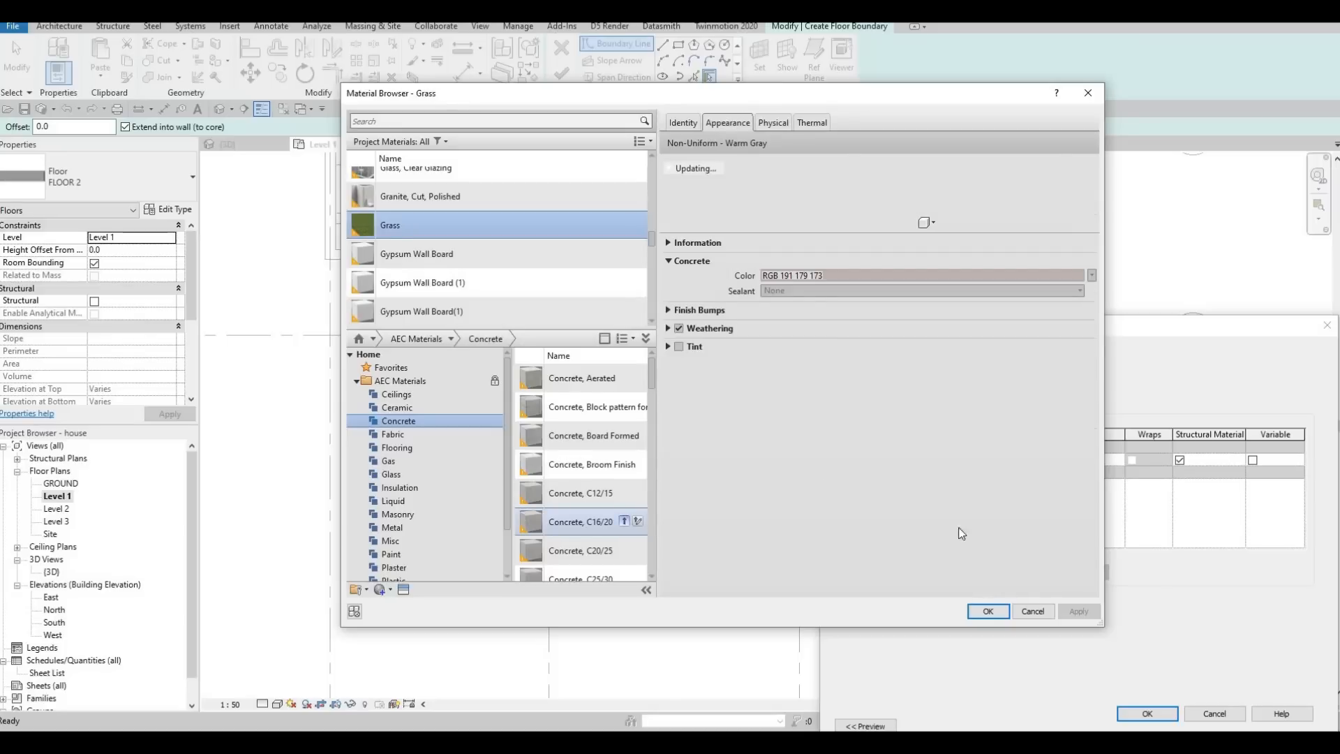
pyautogui.click(987, 612)
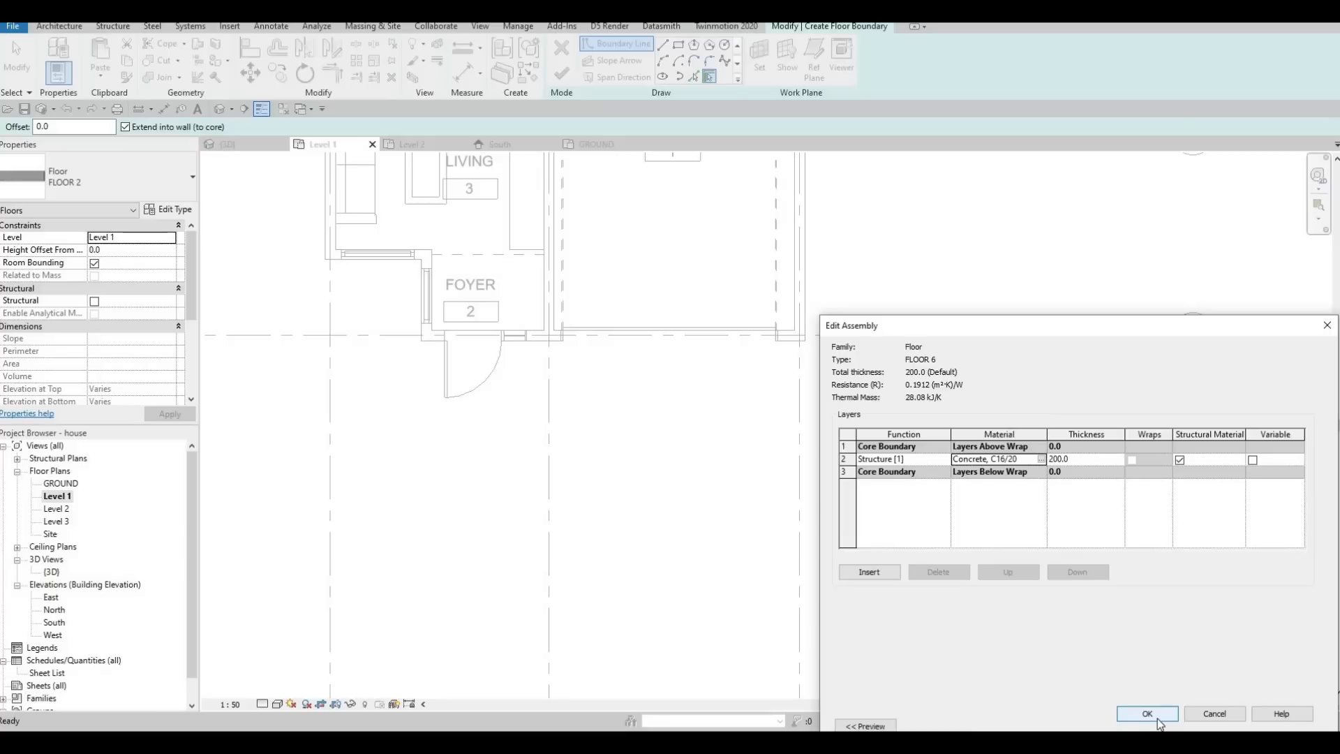
pyautogui.click(1157, 718)
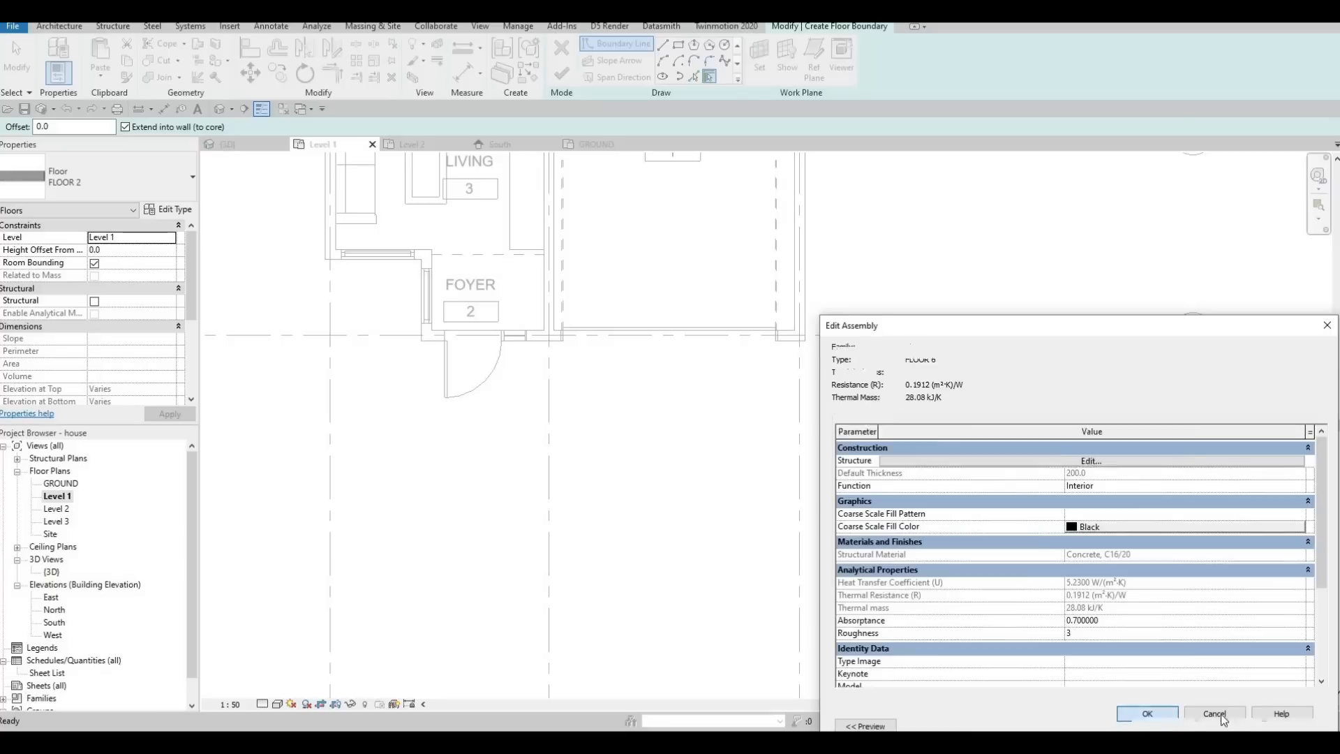
pyautogui.click(1164, 723)
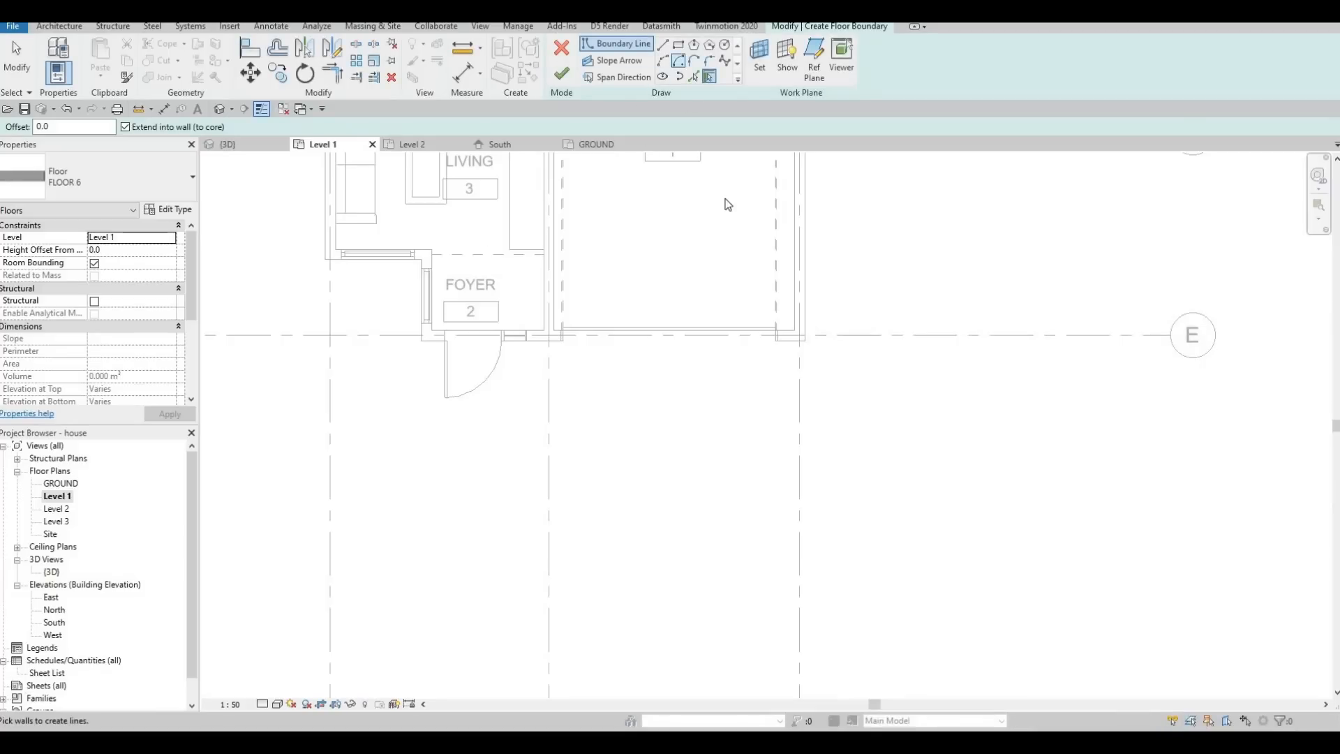
# Sketch a rectangular floor boundary about 3440 mm deep along the front facade, from the garage's outer corner to the opposite outer grid line.
pyautogui.click(679, 45)
pyautogui.click(804, 341)
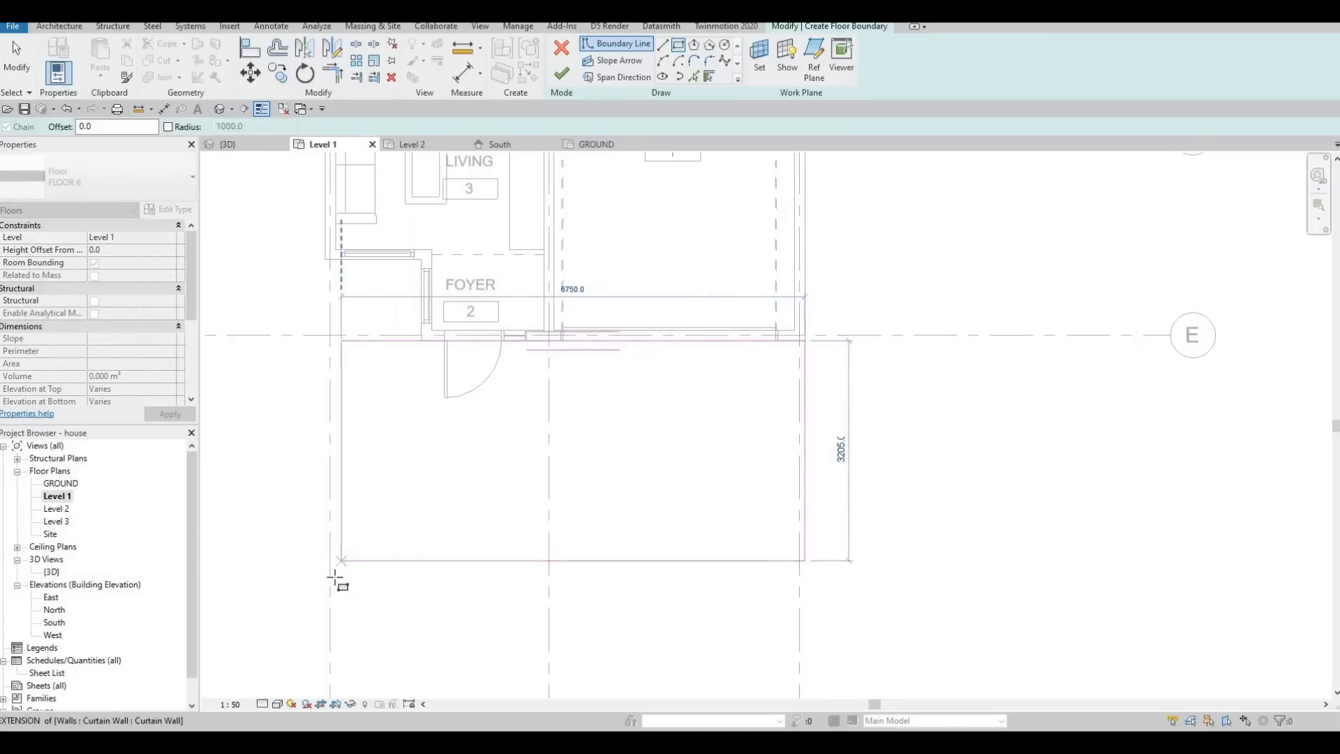
pyautogui.click(541, 277)
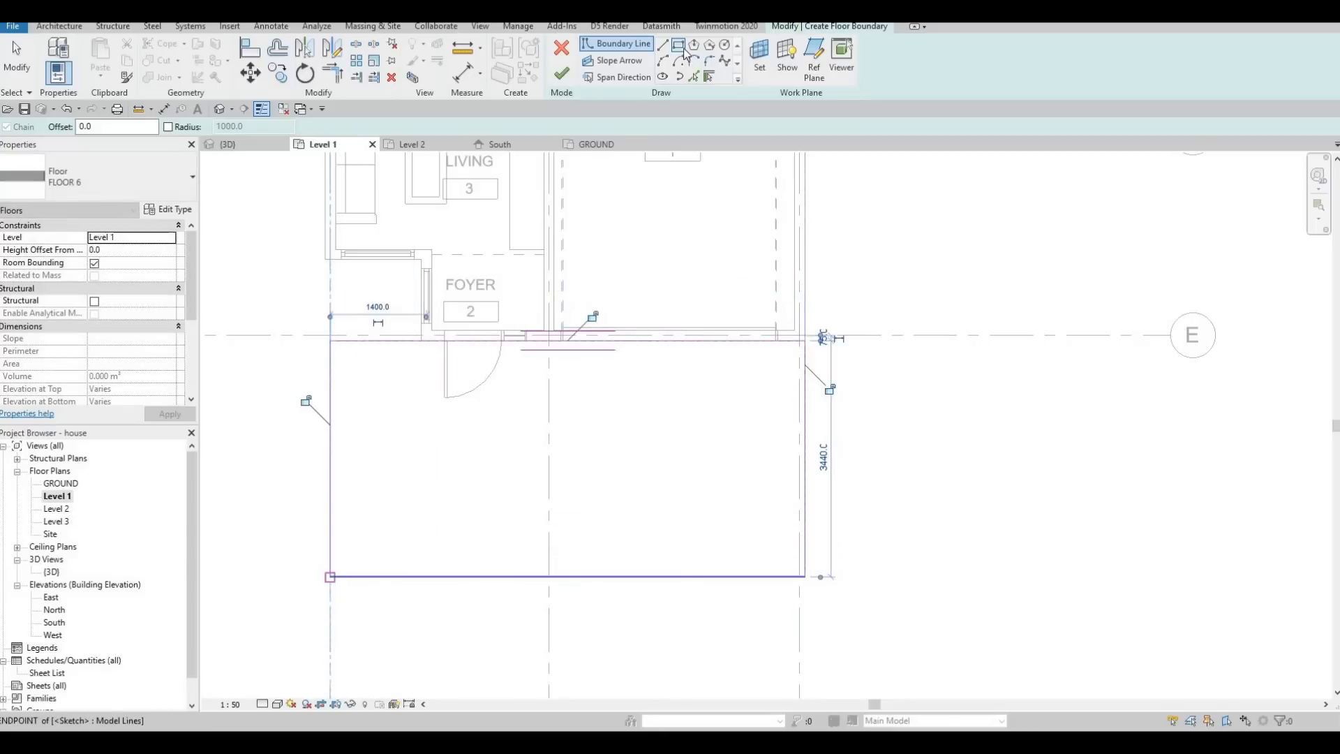
pyautogui.press('Escape')
pyautogui.press('Escape')
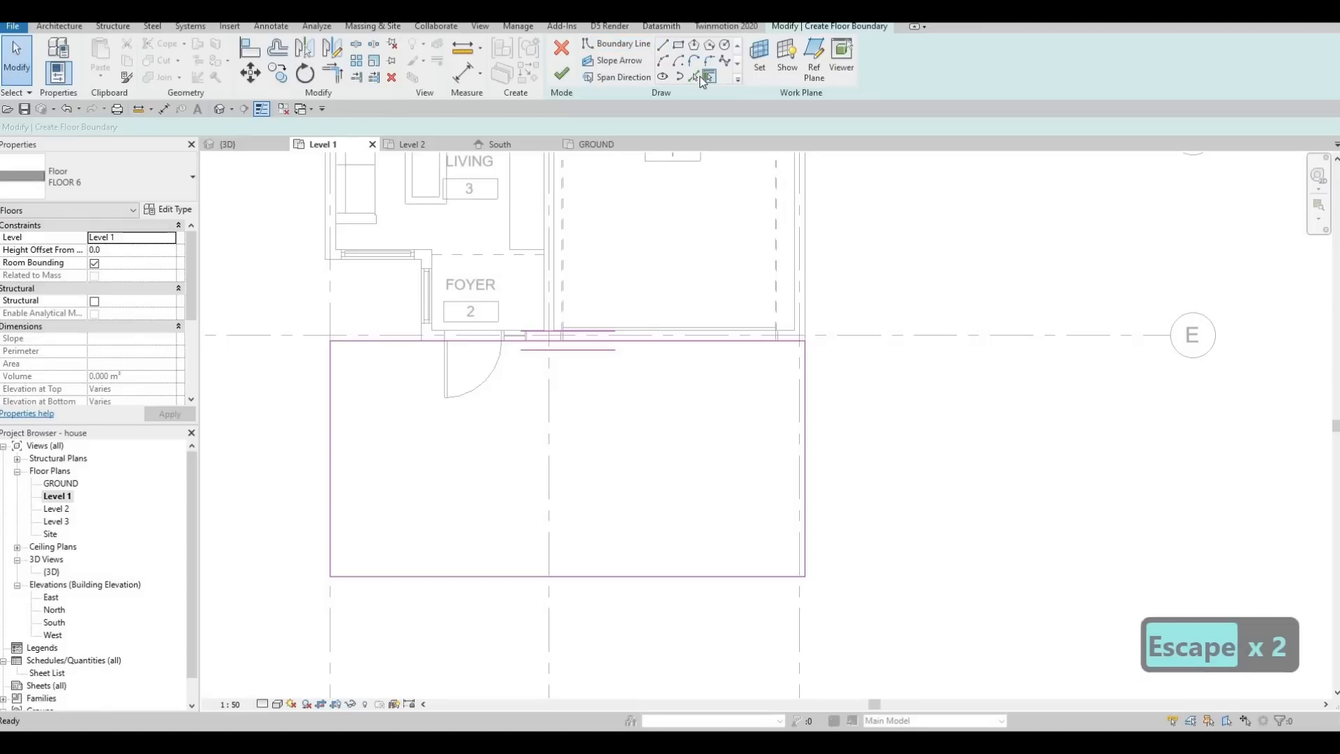
# Add floor boundary lines along the exterior faces of the foyer's side wall and the living room's front wall.
pyautogui.click(419, 332)
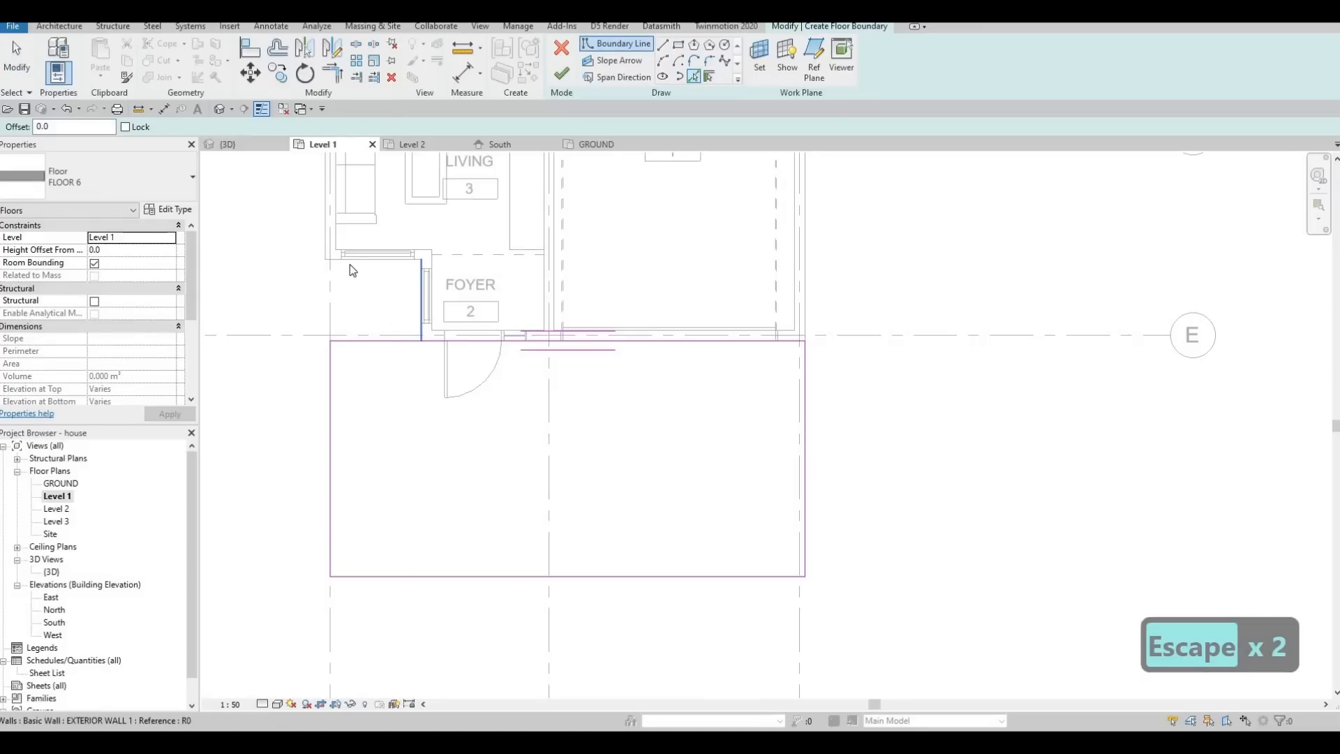
pyautogui.click(363, 259)
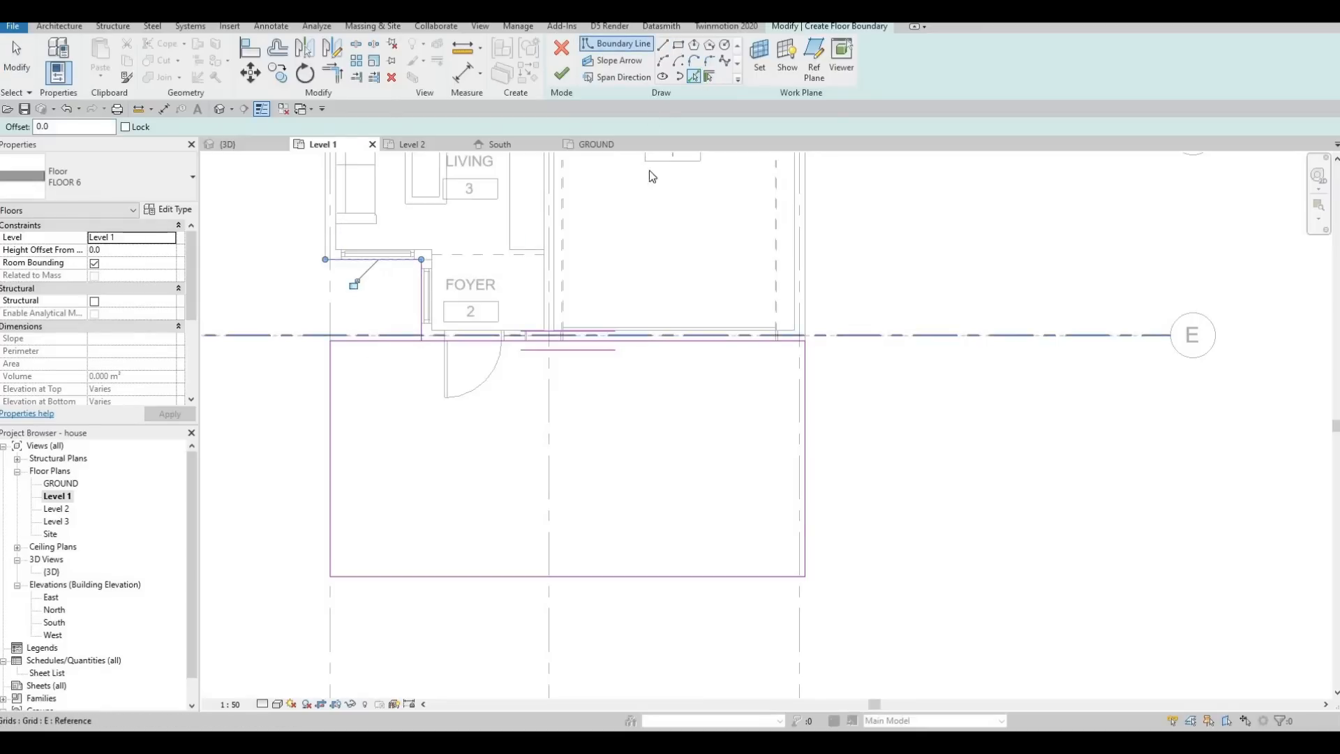
pyautogui.press('Escape')
# Draw boundary lines from the rectangle's outer side beside the entrance across to the middle grid line, and along it to the front edge.
pyautogui.click(663, 44)
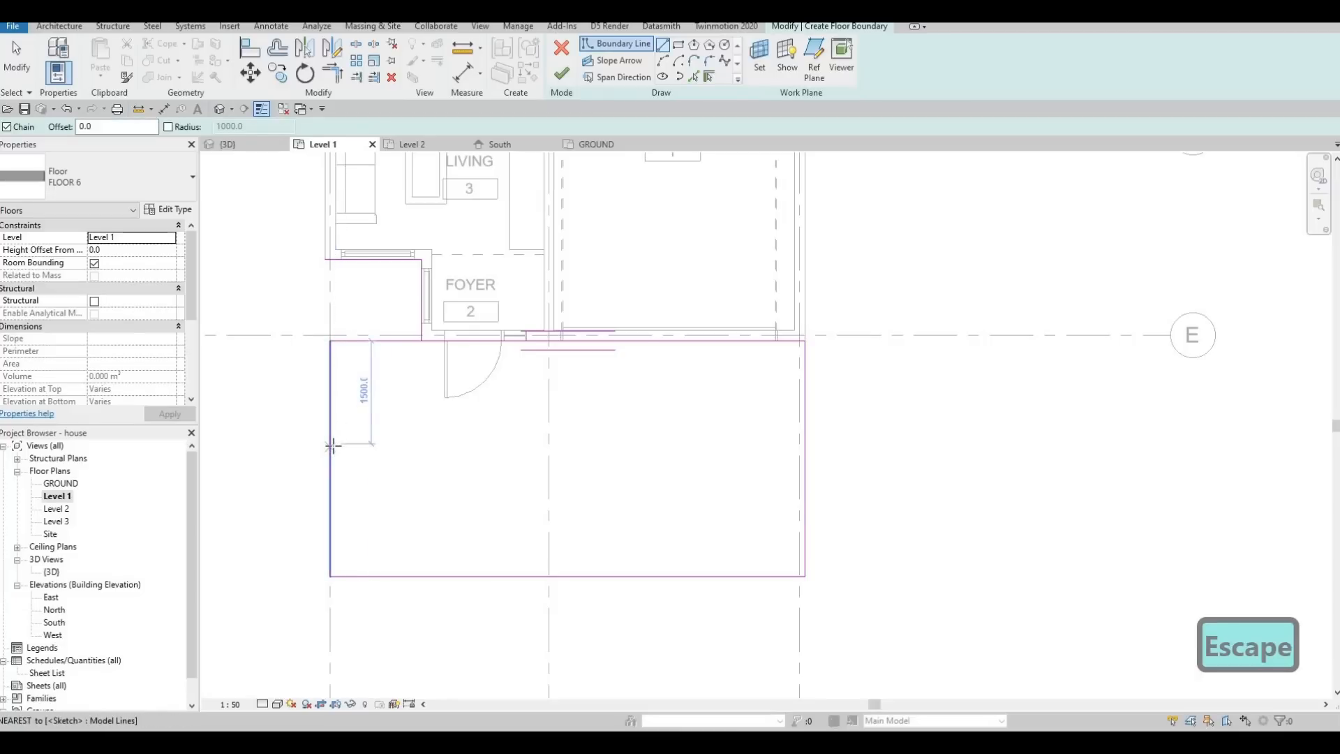
pyautogui.click(549, 443)
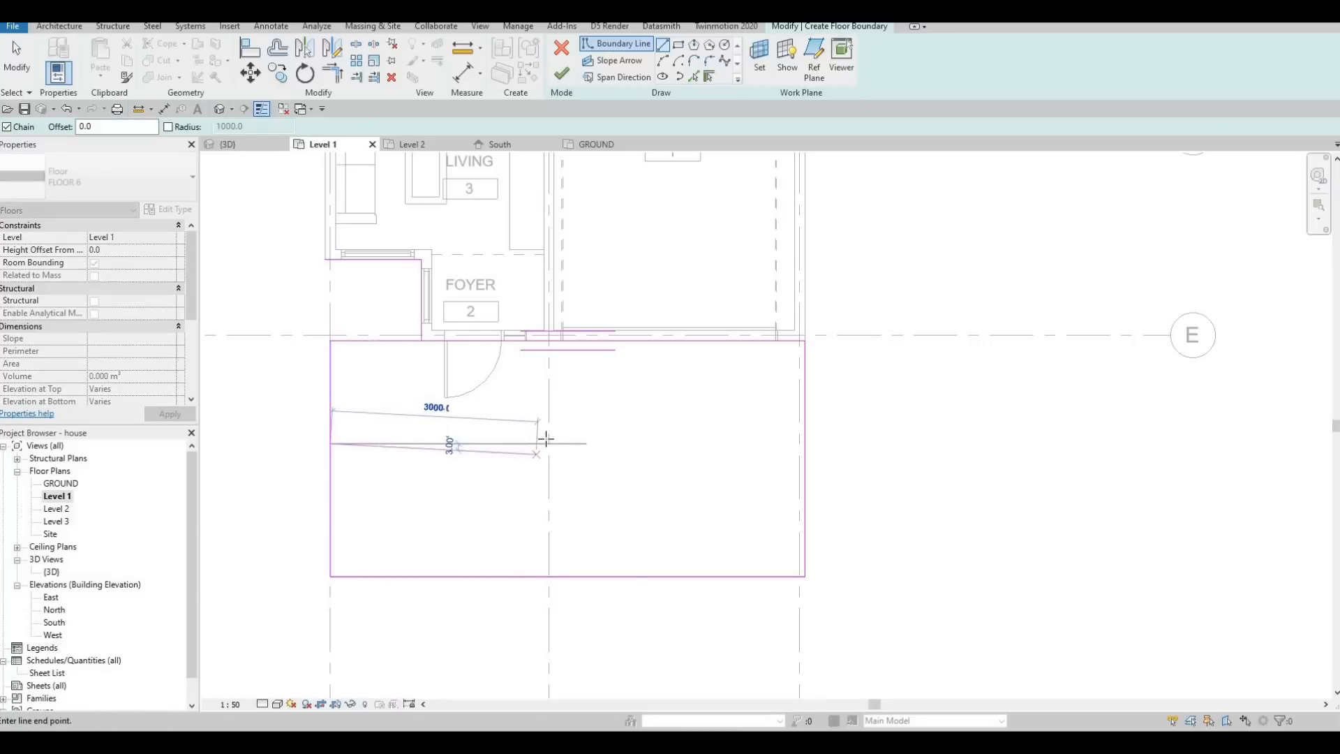
pyautogui.click(548, 576)
pyautogui.press('Escape')
pyautogui.press('Escape')
pyautogui.press('Escape')
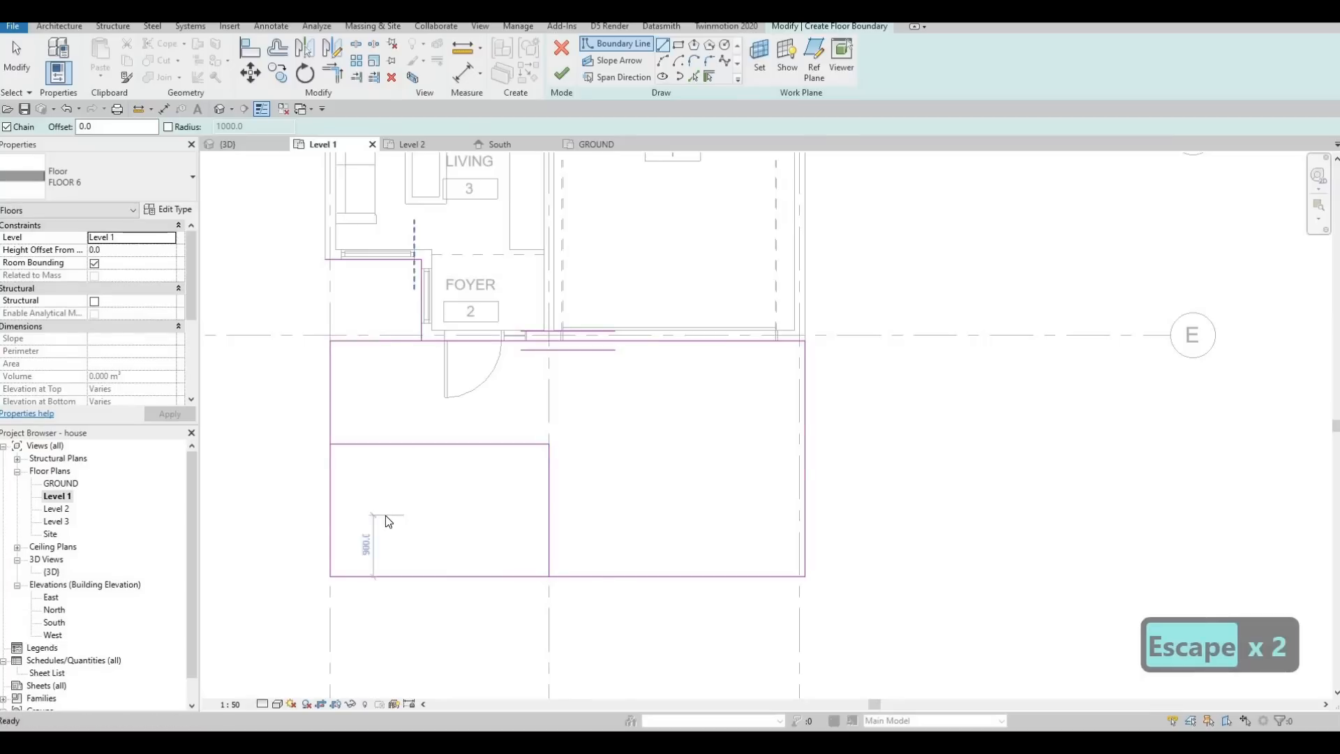
# Trim the boundary lines into one closed outline with a shallower entrance part and the recess beside the foyer, and finish the floor.
pyautogui.press('t')
pyautogui.press('r')
pyautogui.click(331, 422)
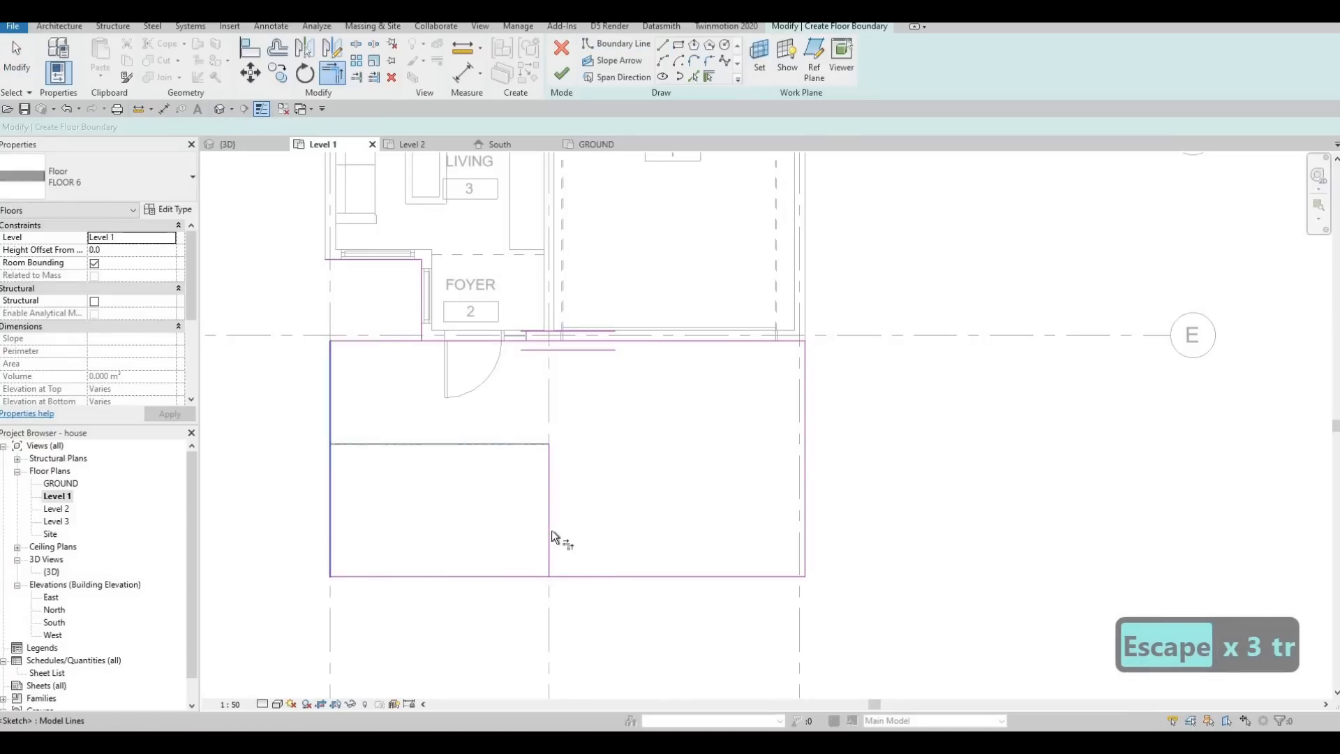
pyautogui.click(550, 530)
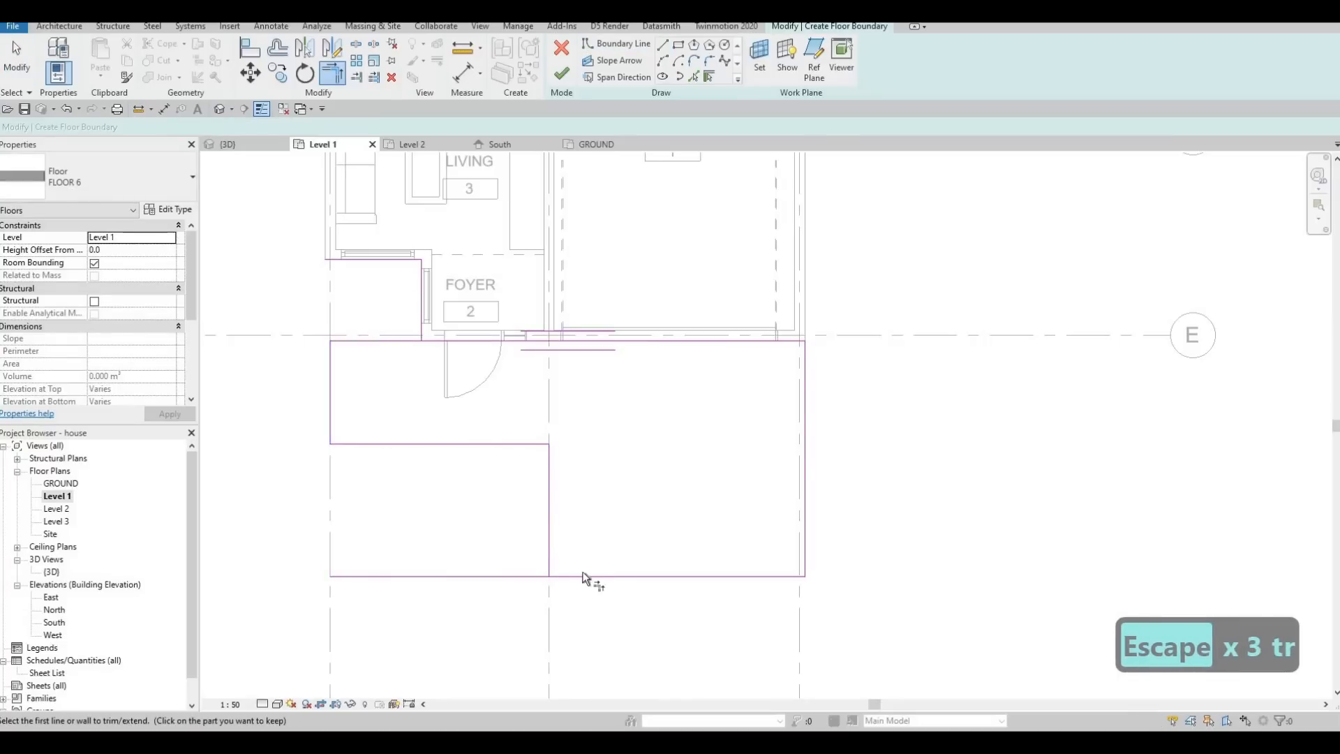
pyautogui.click(433, 340)
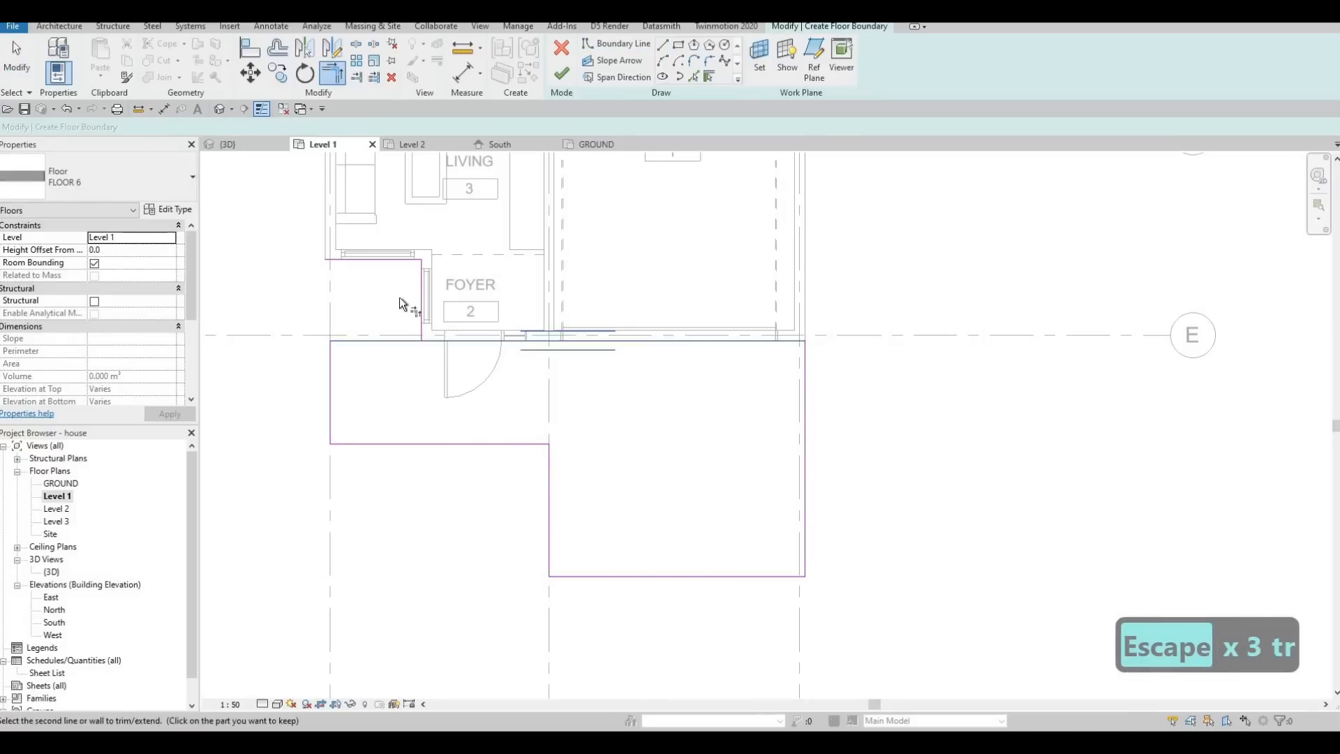
pyautogui.click(372, 261)
pyautogui.click(332, 346)
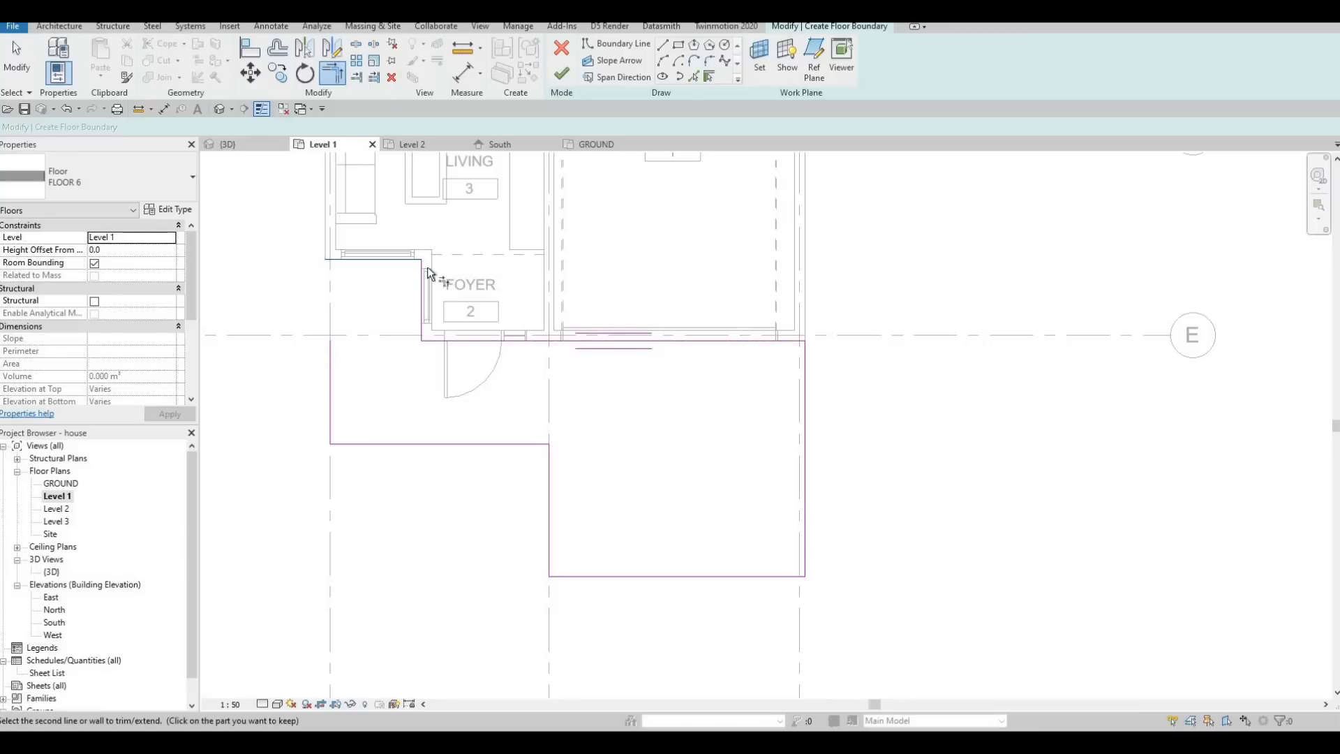
pyautogui.click(564, 72)
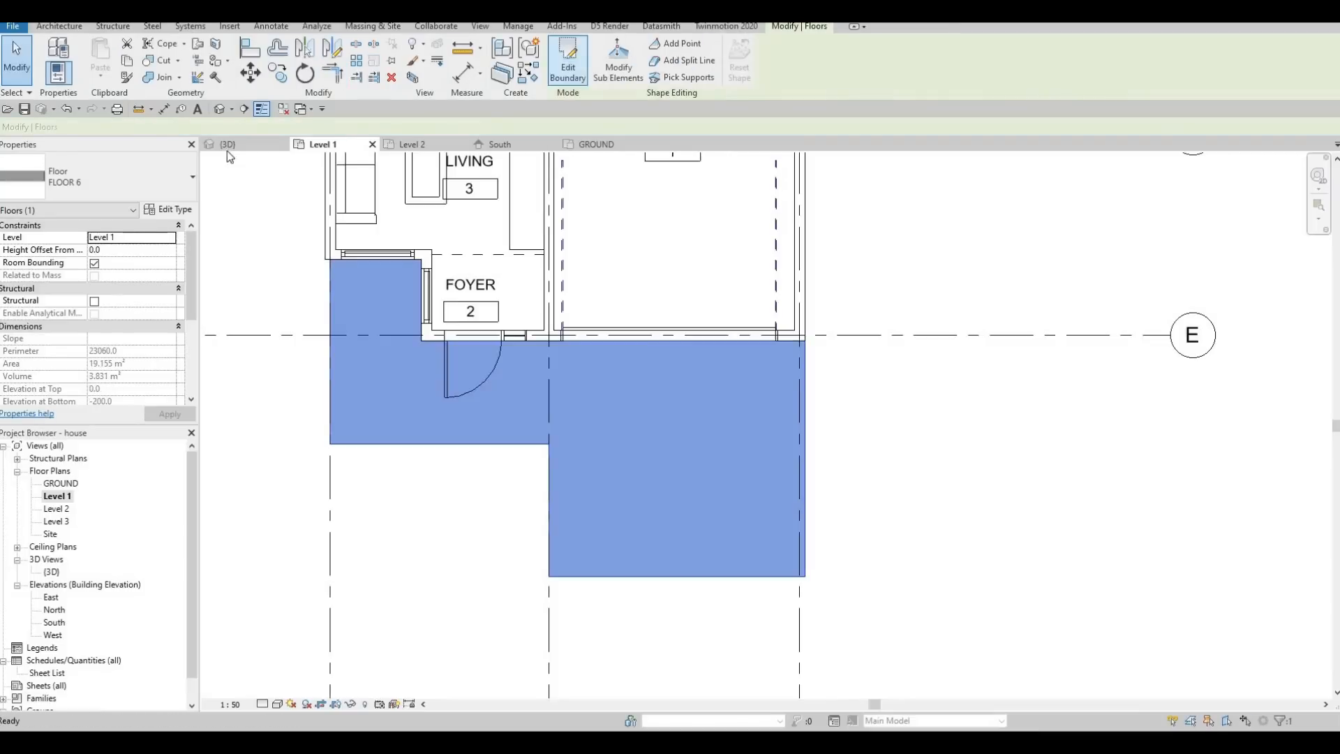
# Inspect the new FLOOR 6 slab against the entrance and garage from several angles in the 3D view.
pyautogui.click(244, 145)
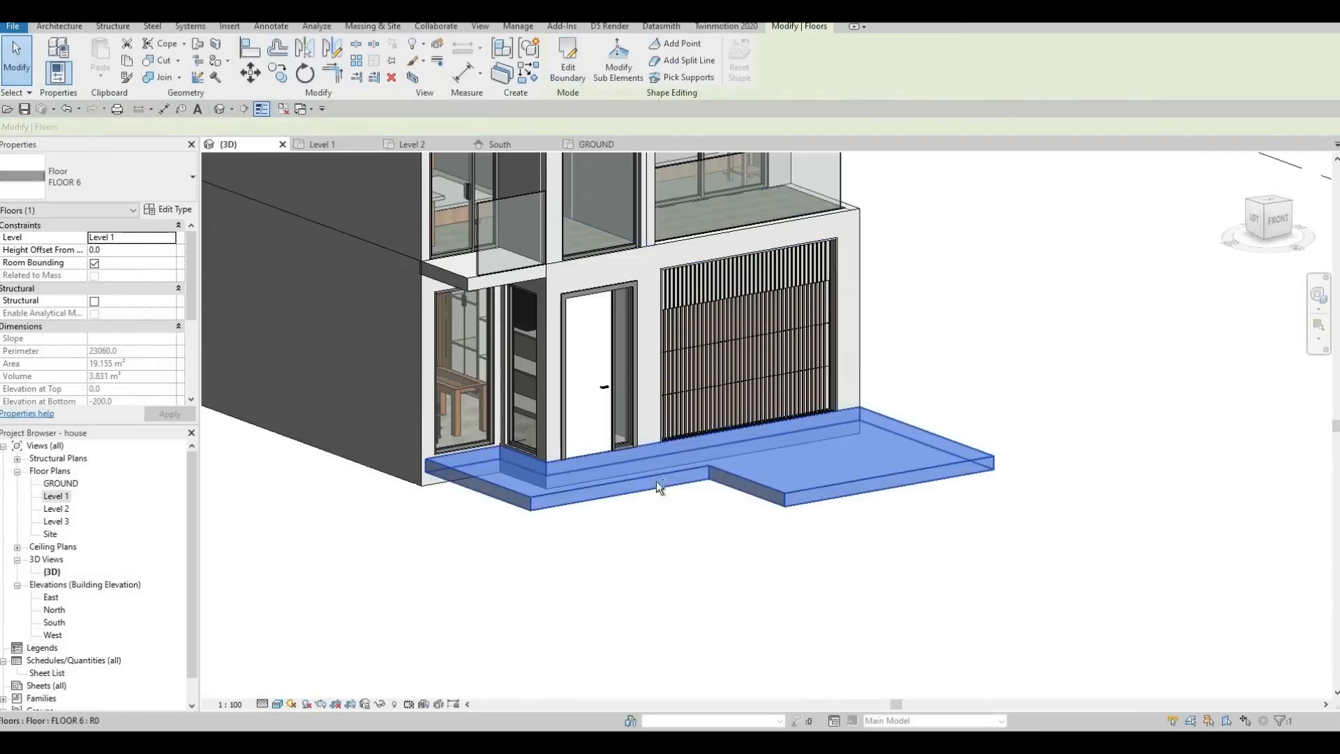
pyautogui.press('Escape')
pyautogui.keyDown('shift'); pyautogui.moveTo(586, 450); pyautogui.dragTo(660, 430, button='middle'); pyautogui.keyUp('shift')
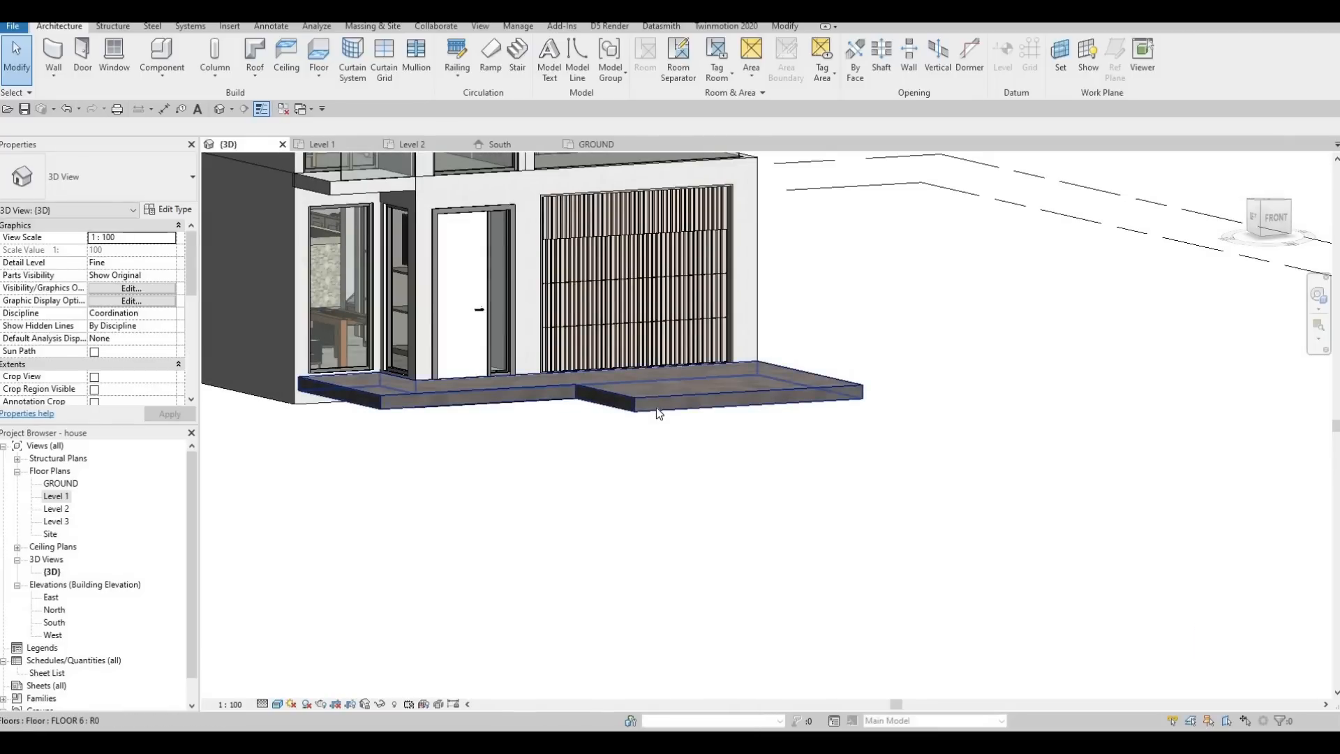
pyautogui.click(656, 408)
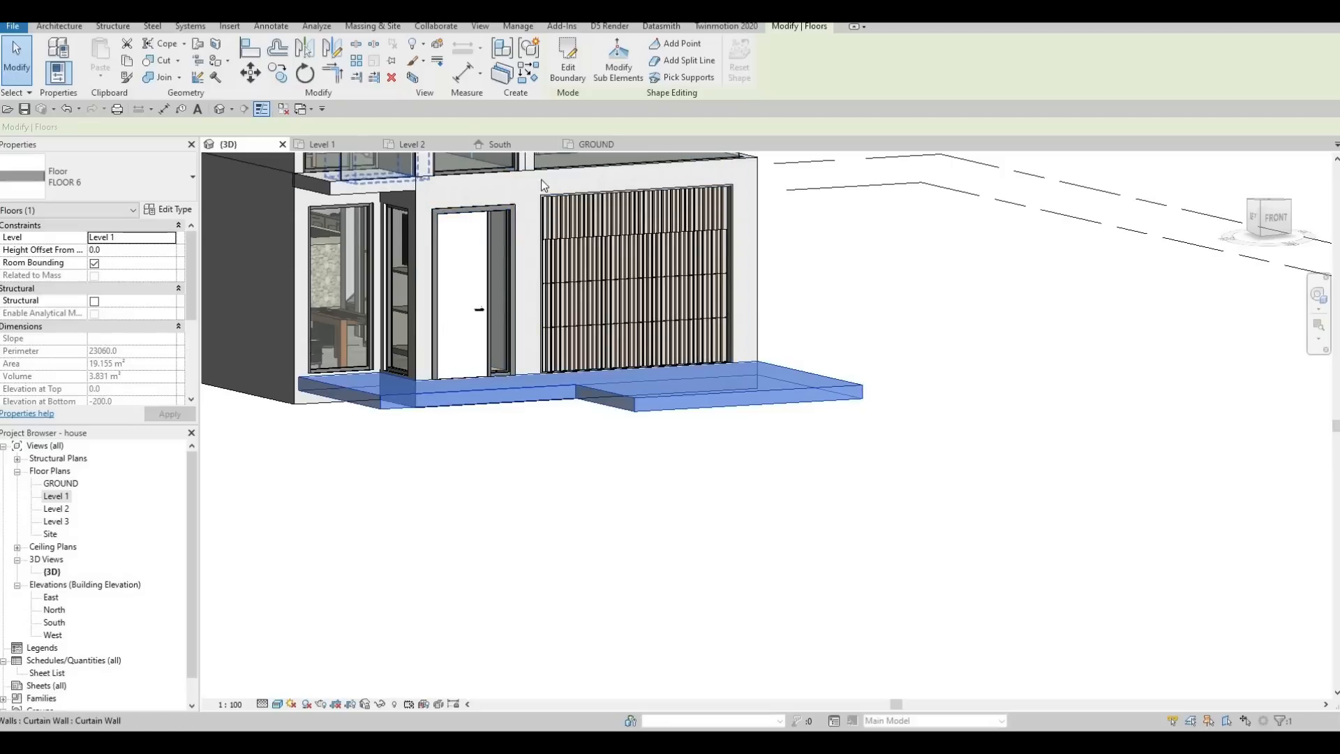
pyautogui.keyDown('shift'); pyautogui.moveTo(807, 413); pyautogui.dragTo(681, 430, button='middle'); pyautogui.keyUp('shift')
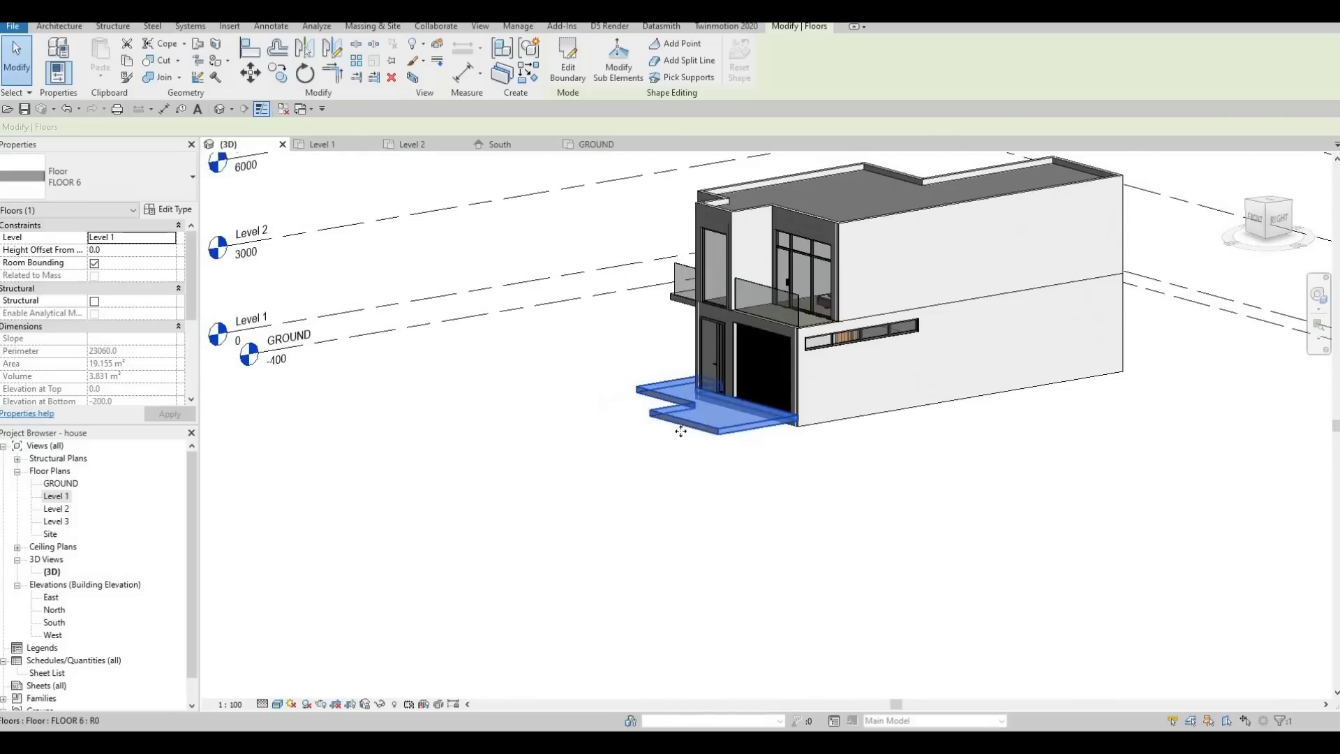
# Open the GROUND floor plan and duplicate the selected floor's type as FLOOR 7.
pyautogui.doubleClick(60, 484)
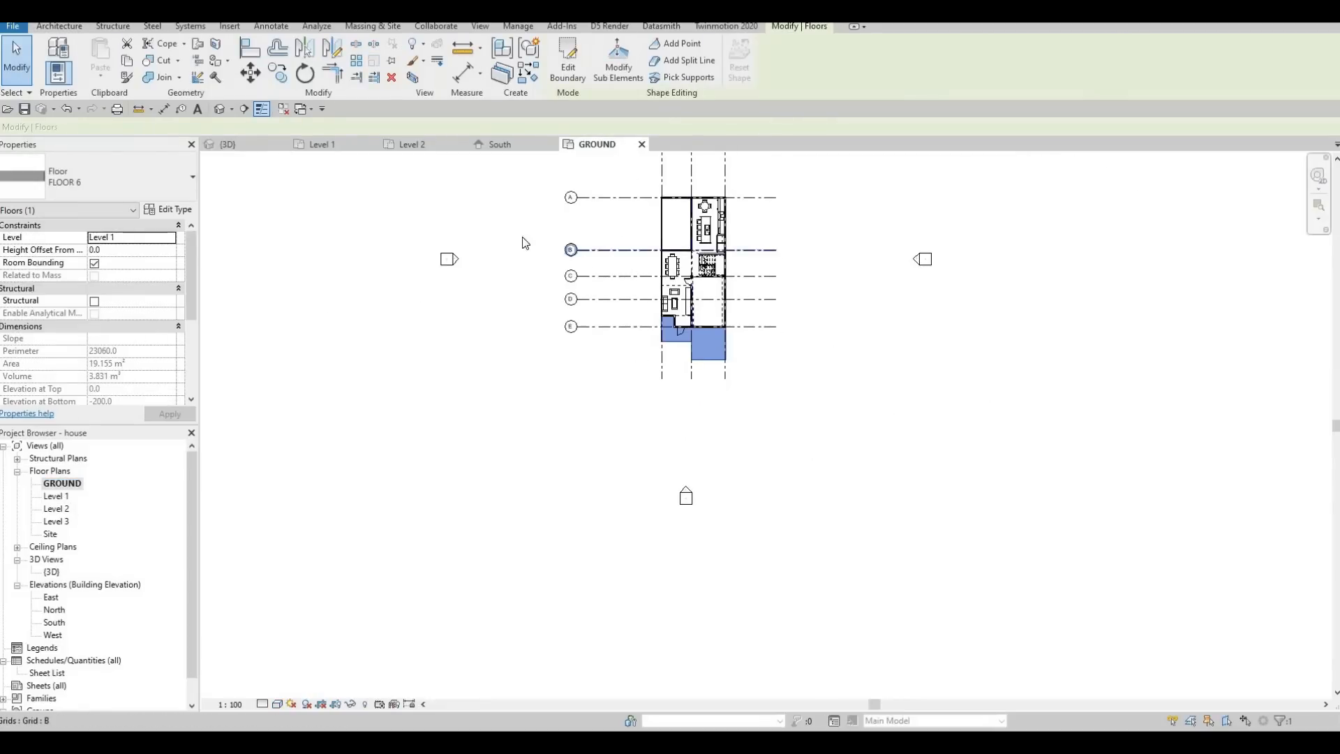
pyautogui.moveTo(663, 259); pyautogui.dragTo(606, 238, button='middle')
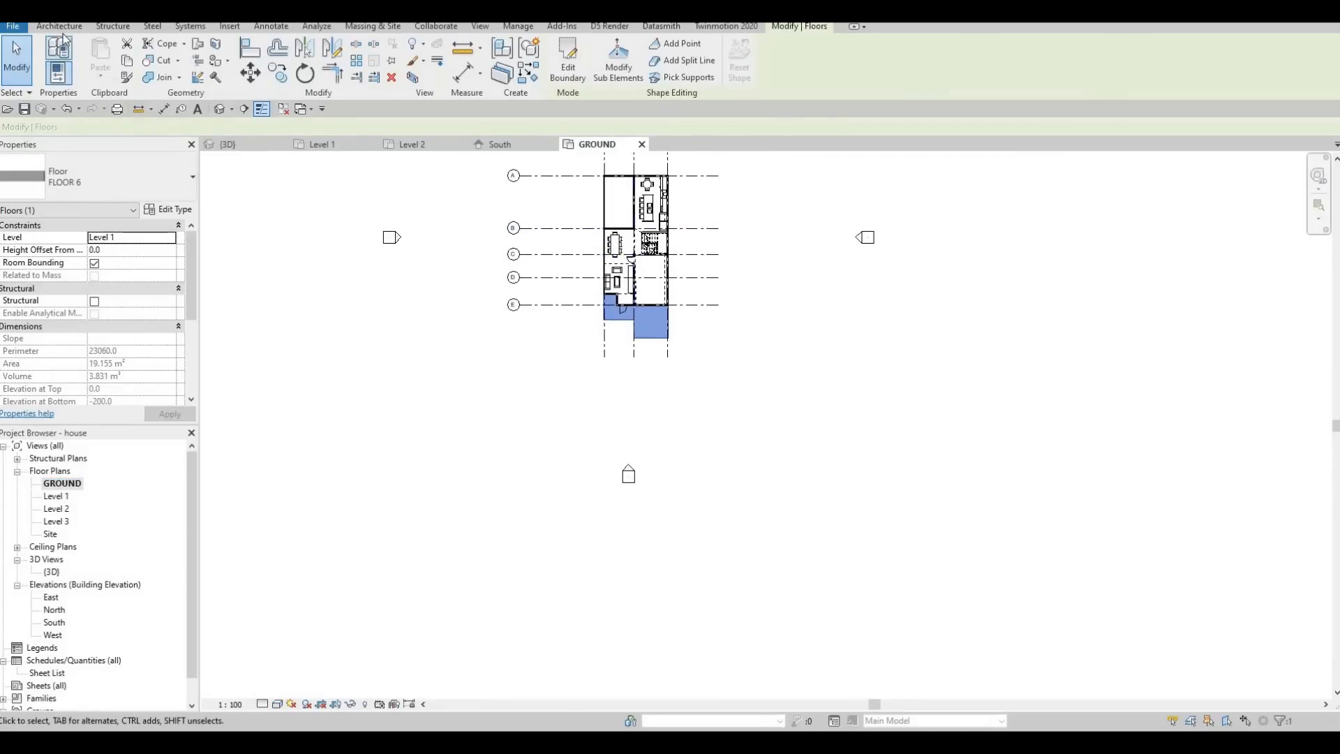
pyautogui.click(179, 225)
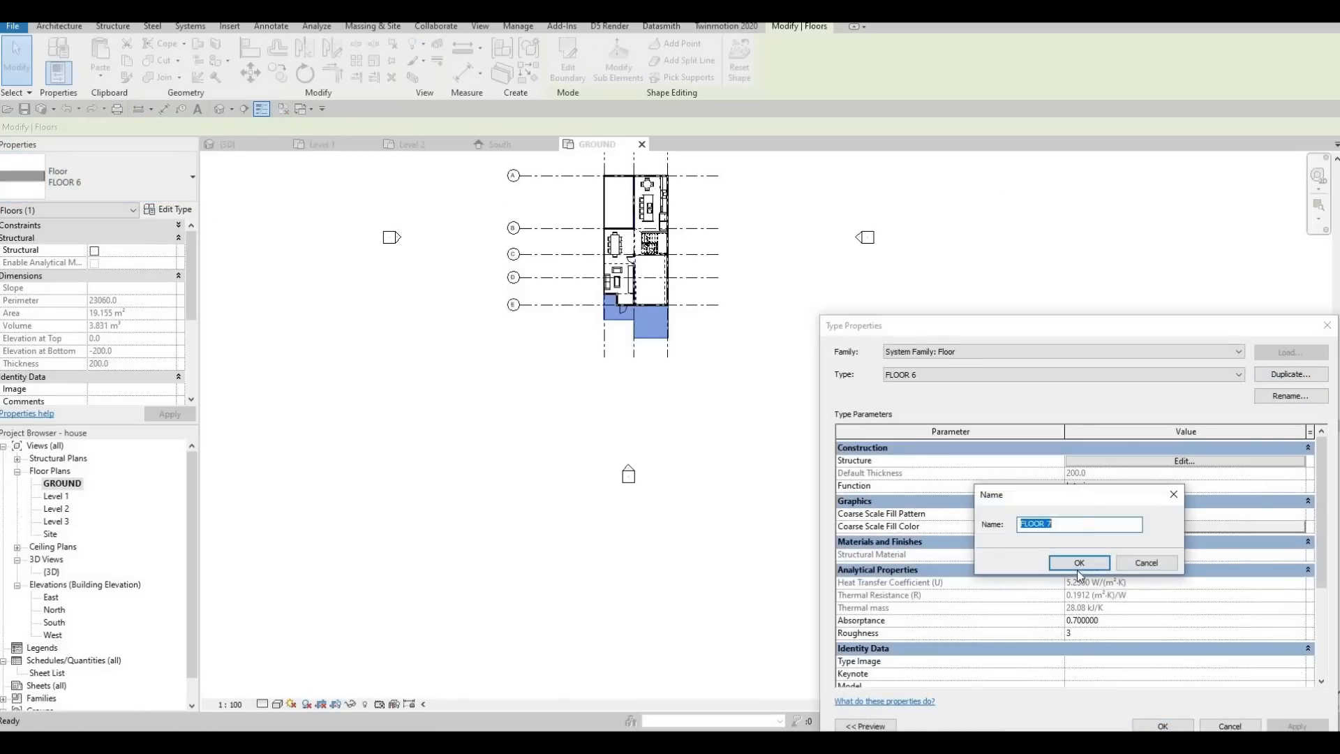
pyautogui.click(1081, 563)
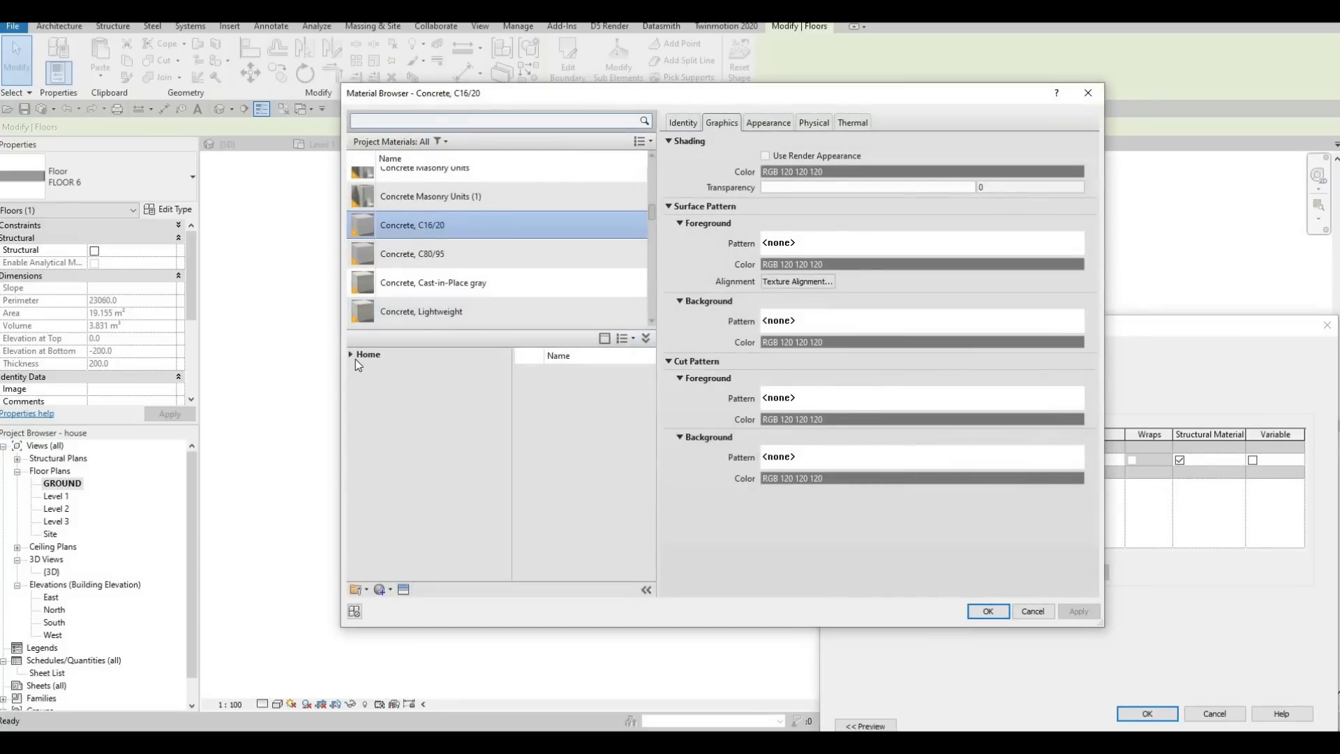
# Set FLOOR 7's structural layer material to Concrete, C35/45 from the AEC concrete library and accept the type.
pyautogui.click(350, 354)
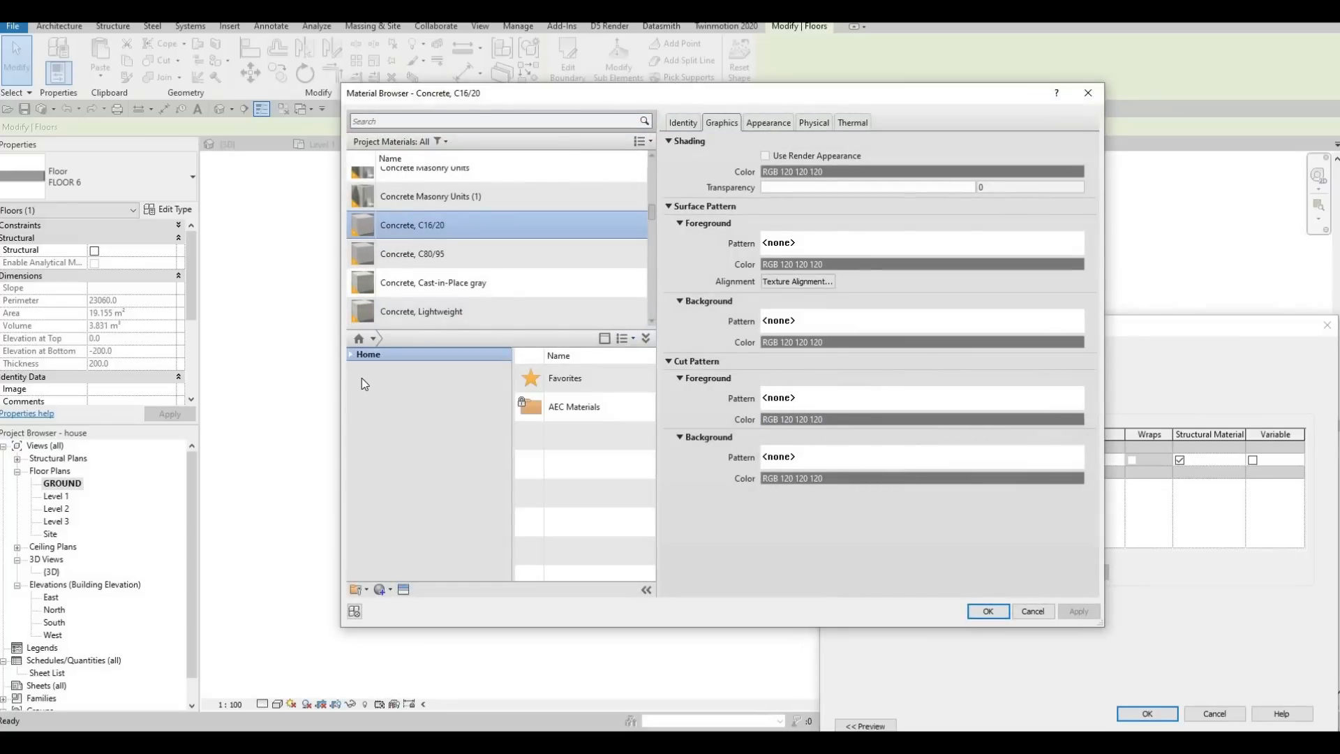
pyautogui.click(356, 381)
pyautogui.click(388, 421)
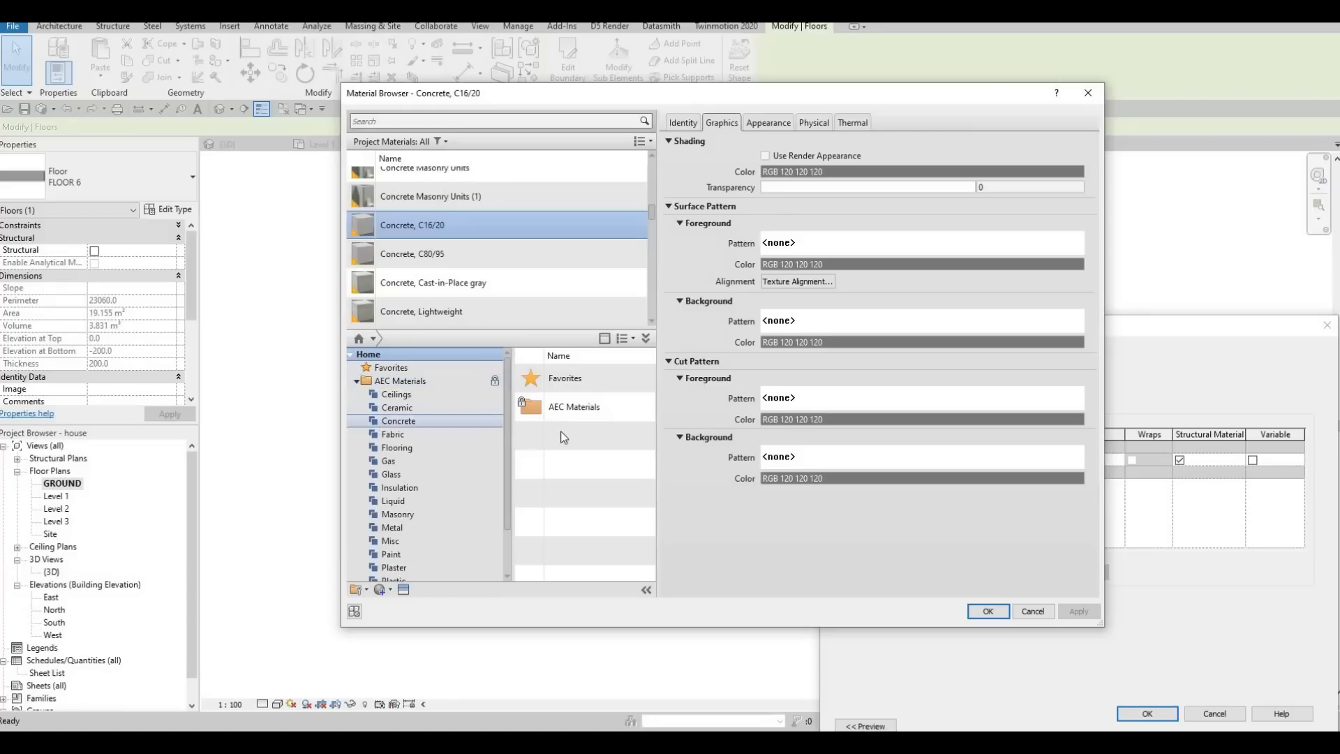
pyautogui.scroll(-1, 608, 555)
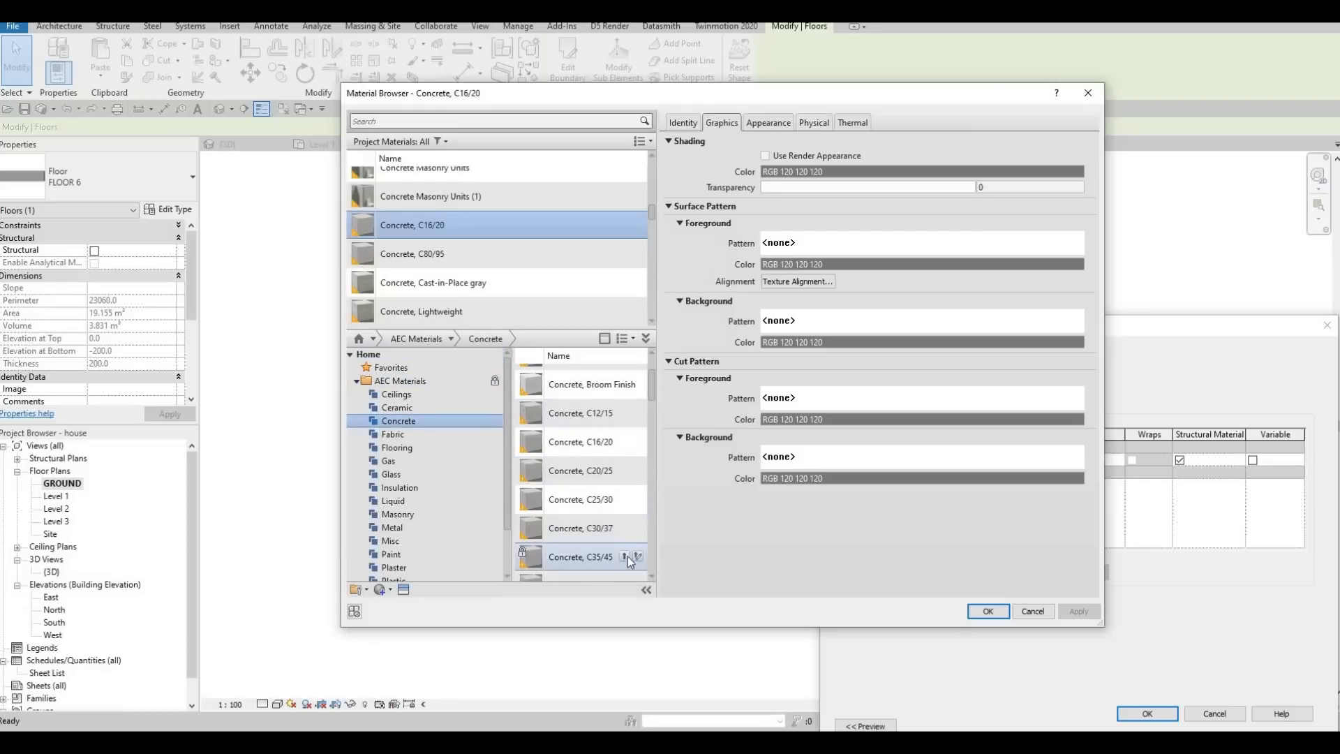
pyautogui.click(988, 611)
pyautogui.click(1145, 715)
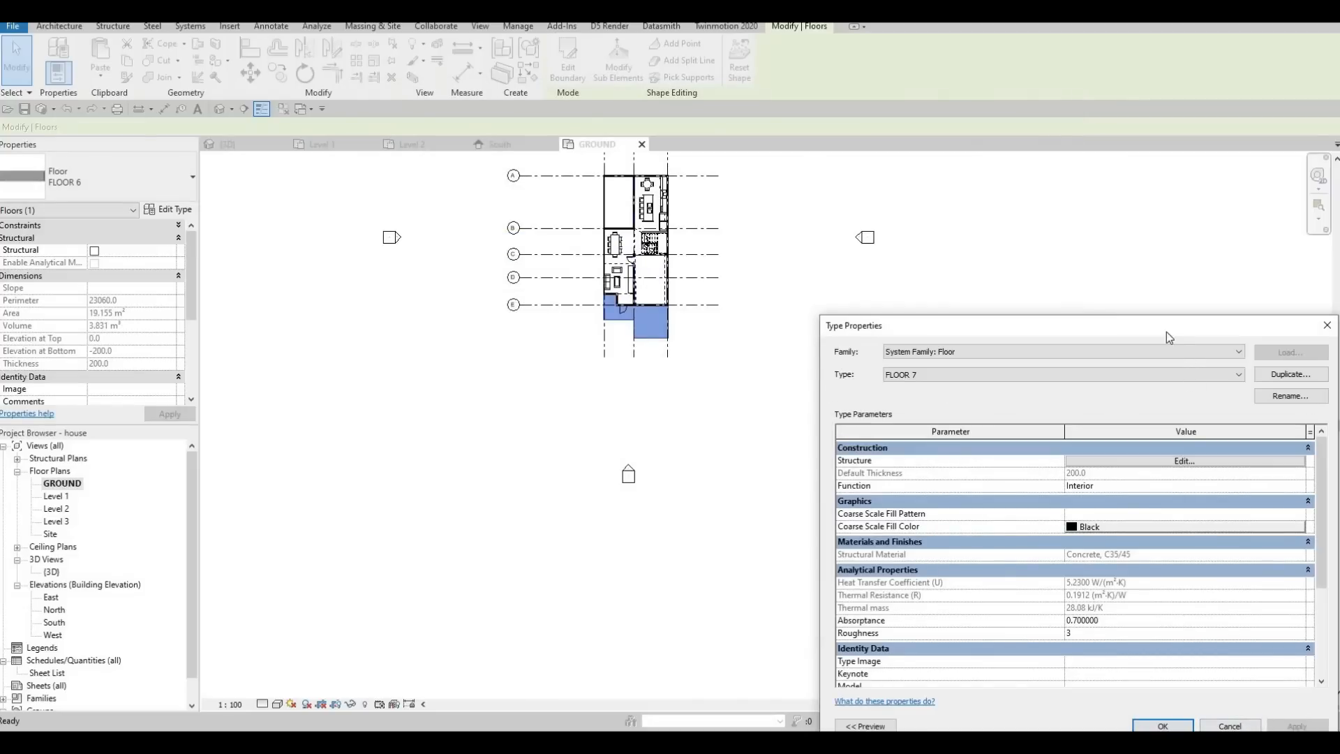
pyautogui.moveTo(1169, 337); pyautogui.dragTo(1047, 233)
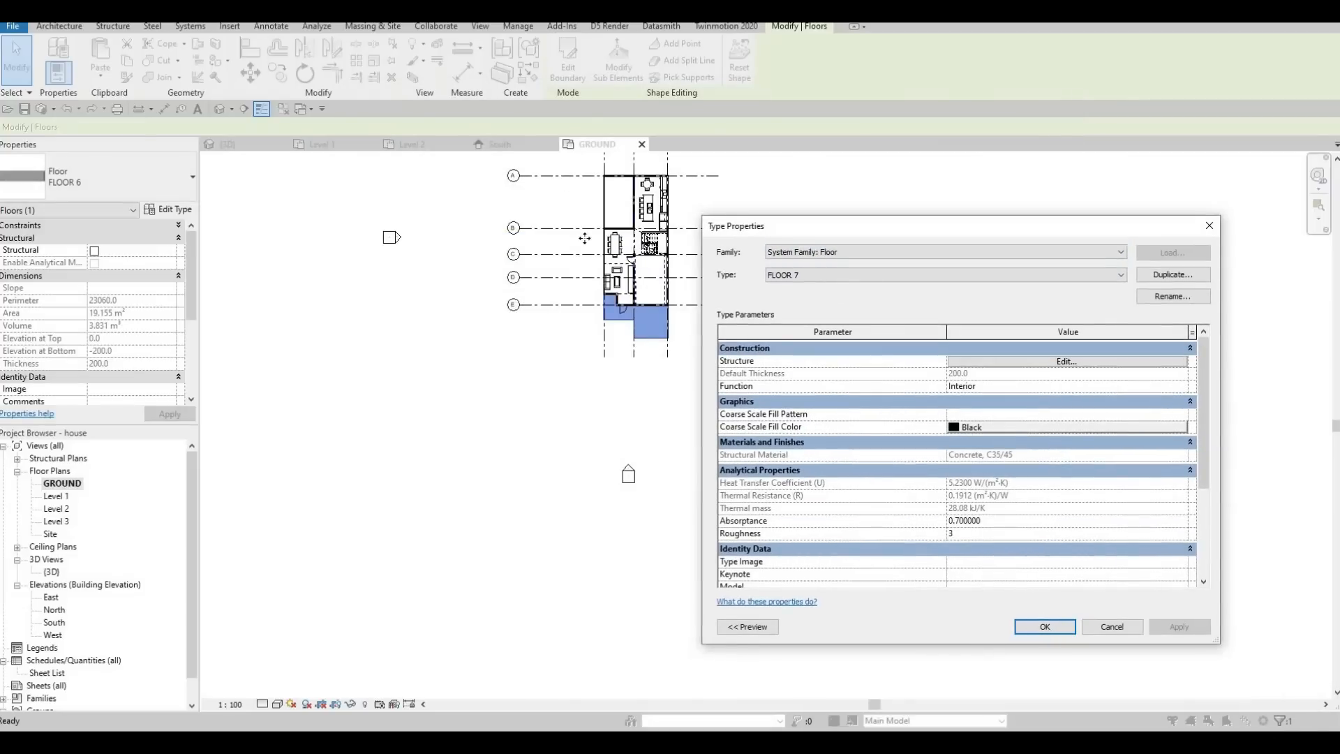
pyautogui.press('Return')
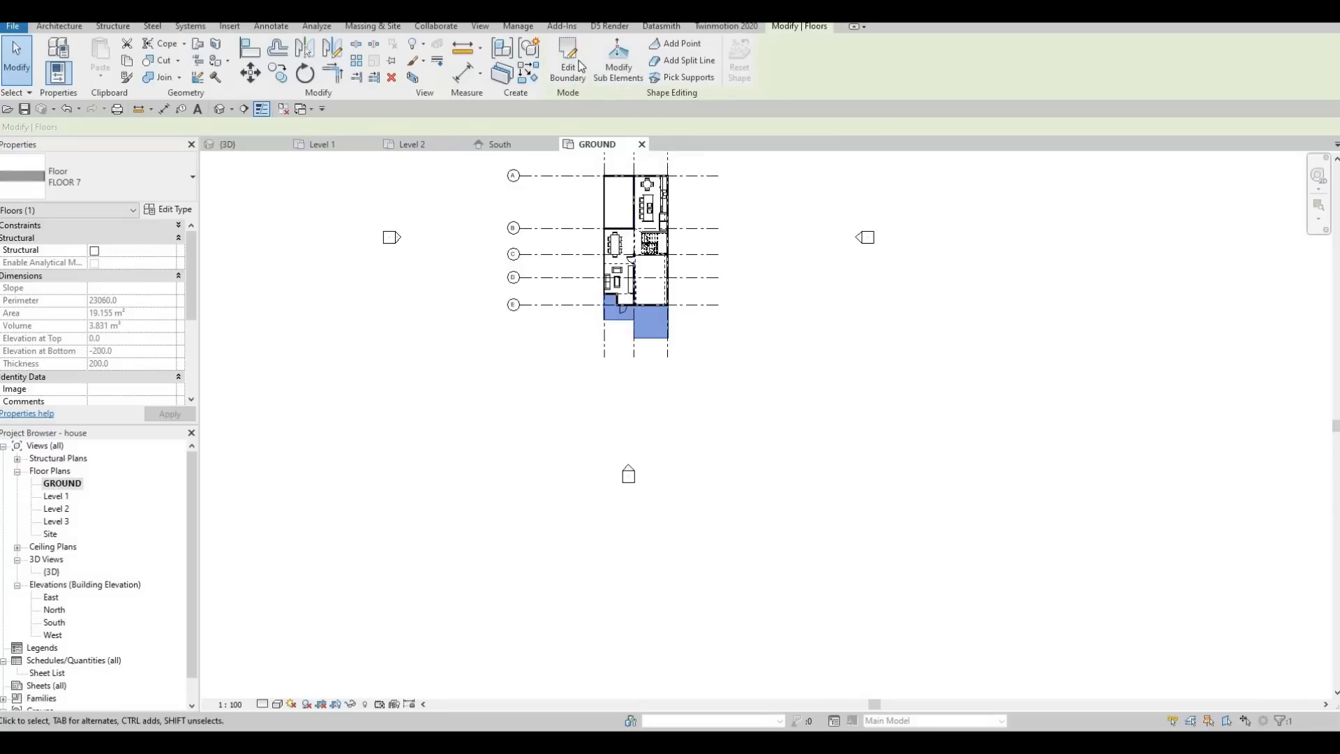
# Switch the entrance and garage floor back to type FLOOR 6.
pyautogui.scroll(5, 653, 350)
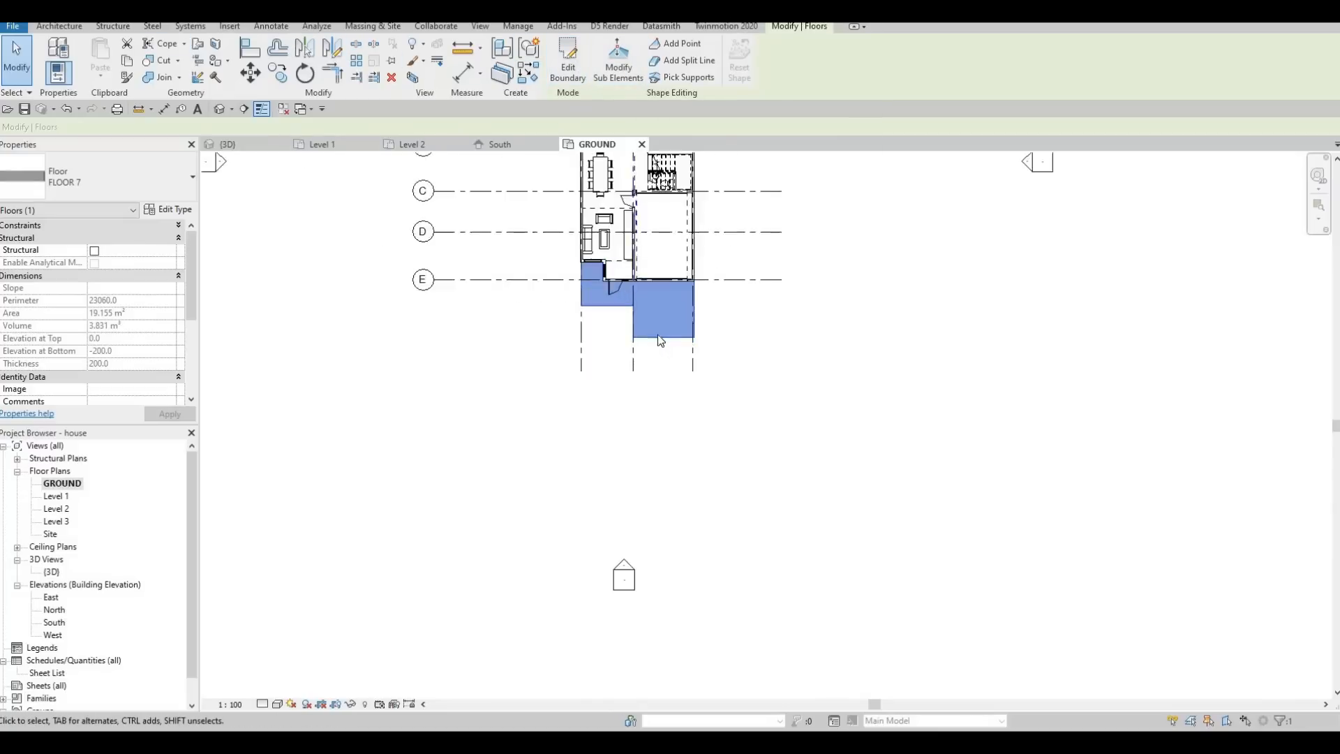
pyautogui.press('Escape')
pyautogui.click(611, 280)
pyautogui.click(134, 183)
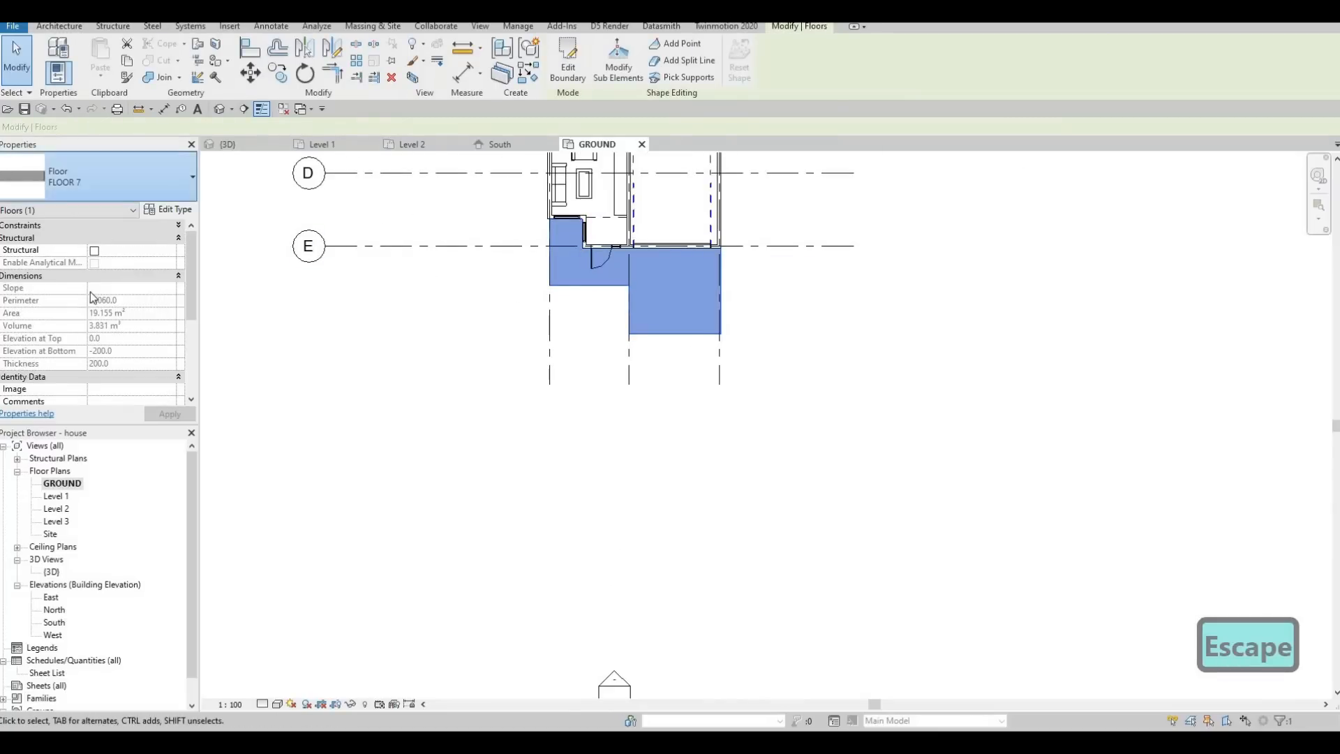
pyautogui.press('Escape')
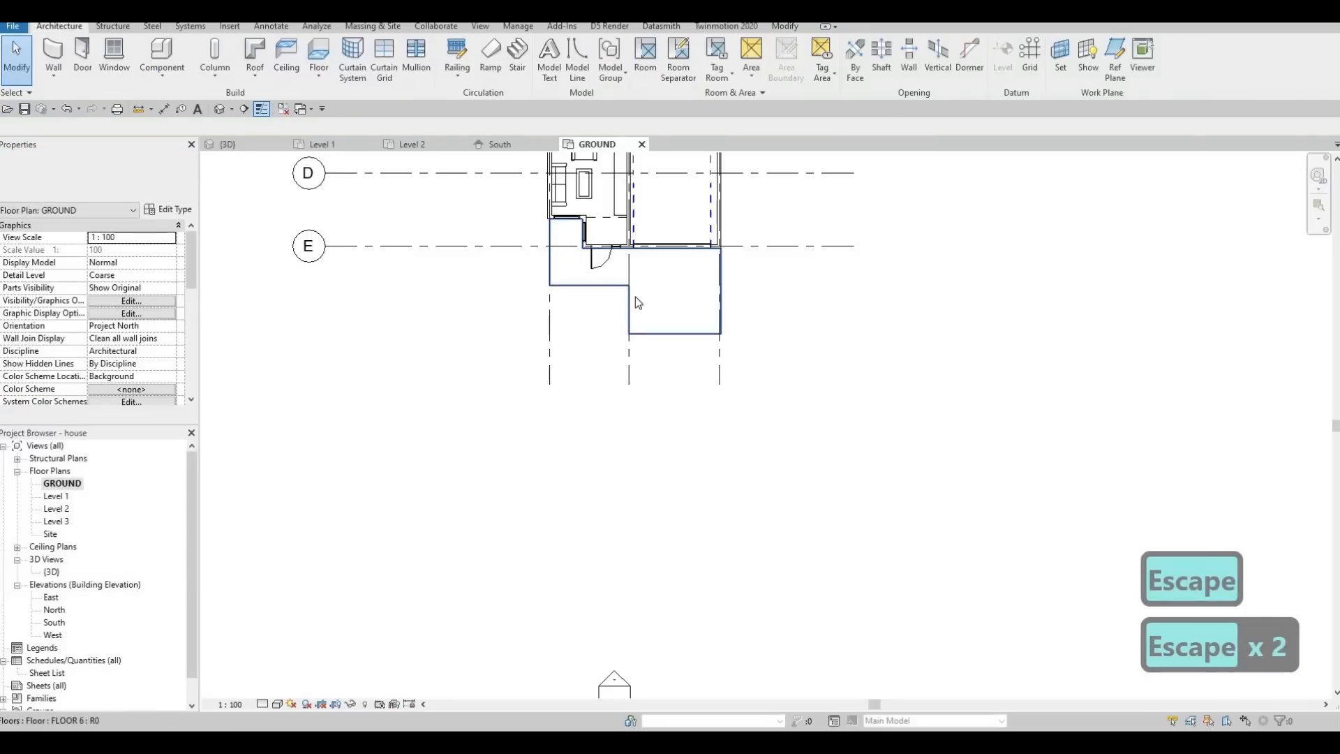
# Create a similar floor in the GROUND plan as a detached rectangle in front of the house, about 18900 by 7800 mm.
pyautogui.click(635, 299)
pyautogui.press('c')
pyautogui.press('s')
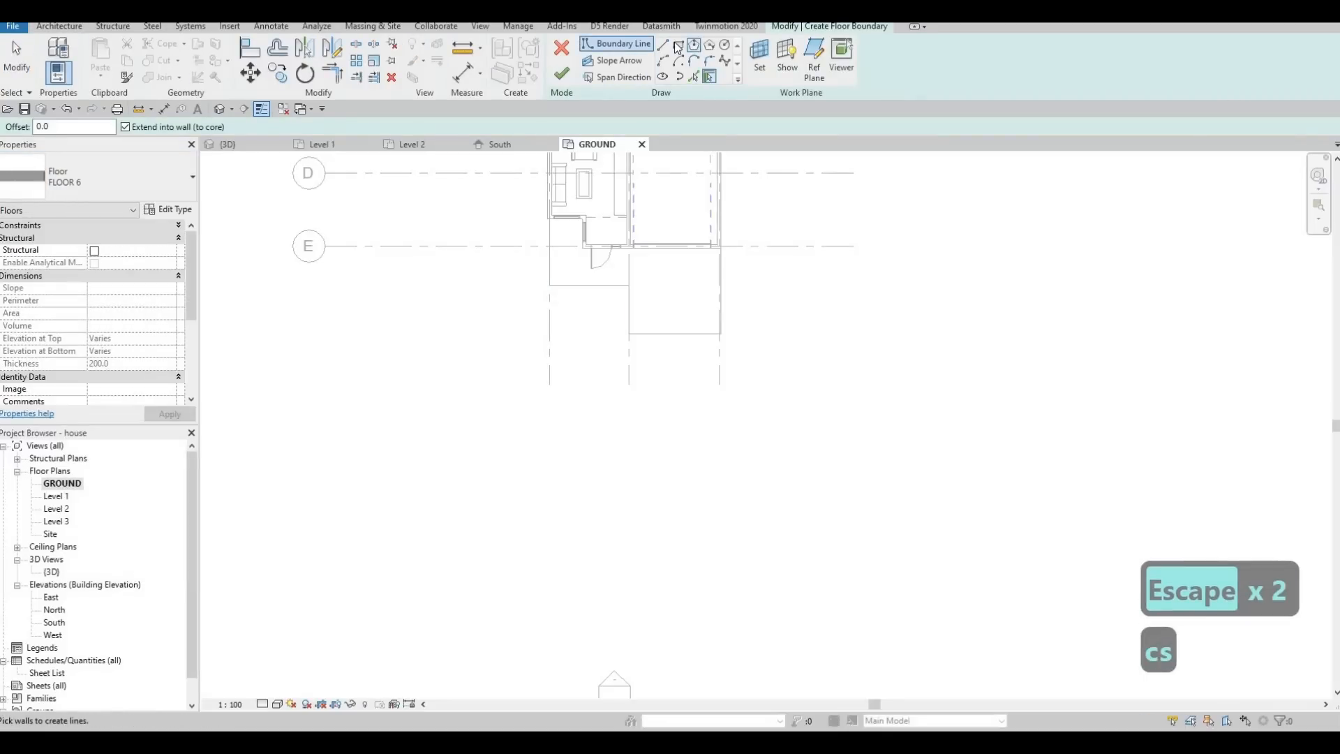
pyautogui.click(678, 44)
pyautogui.click(839, 406)
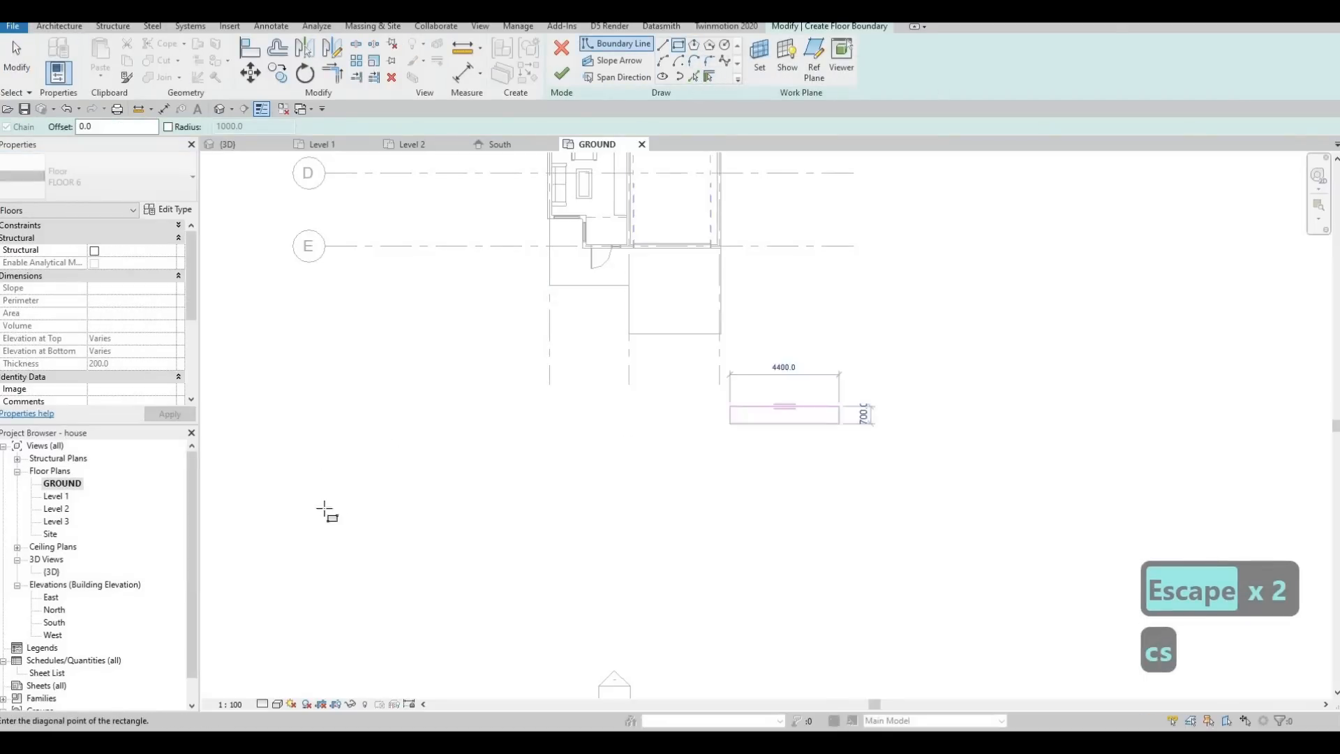
pyautogui.click(369, 600)
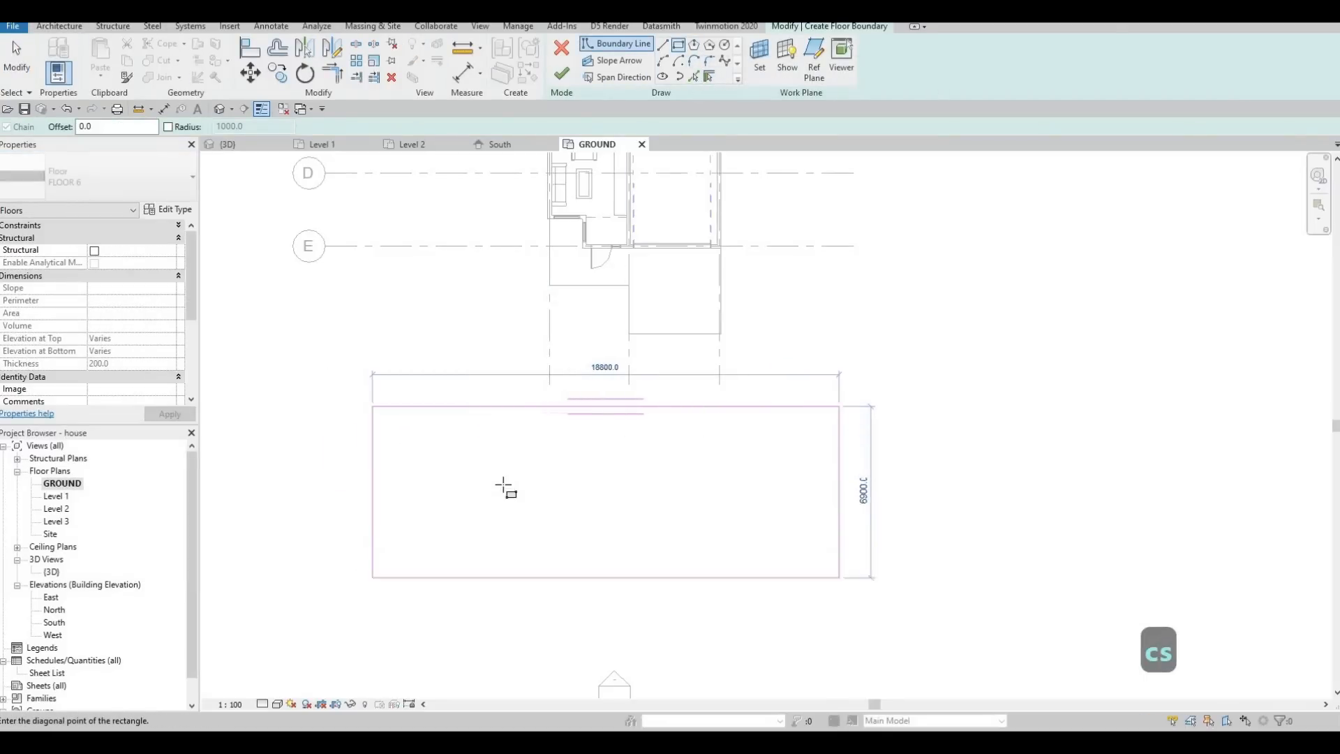
pyautogui.click(561, 73)
pyautogui.press('Escape')
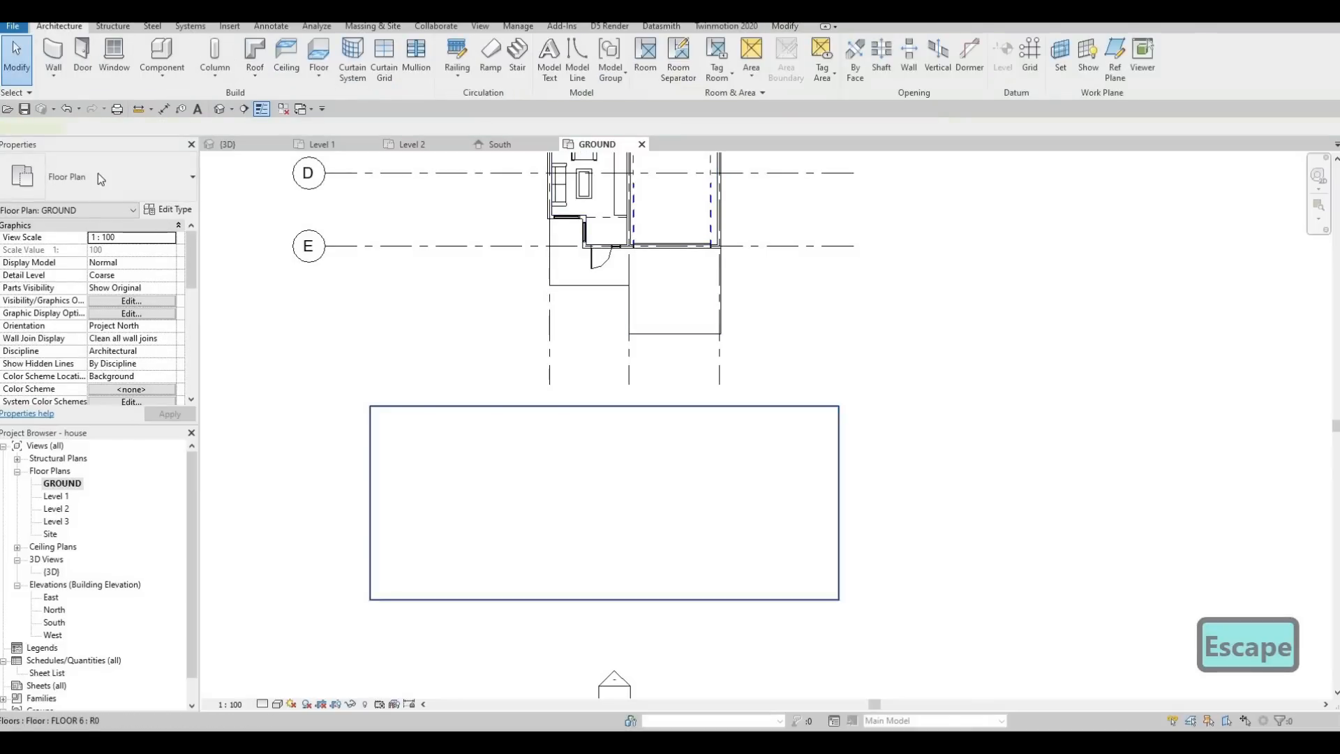
# Change the new rectangular floor in front of the house to type FLOOR 7.
pyautogui.click(552, 406)
pyautogui.click(98, 178)
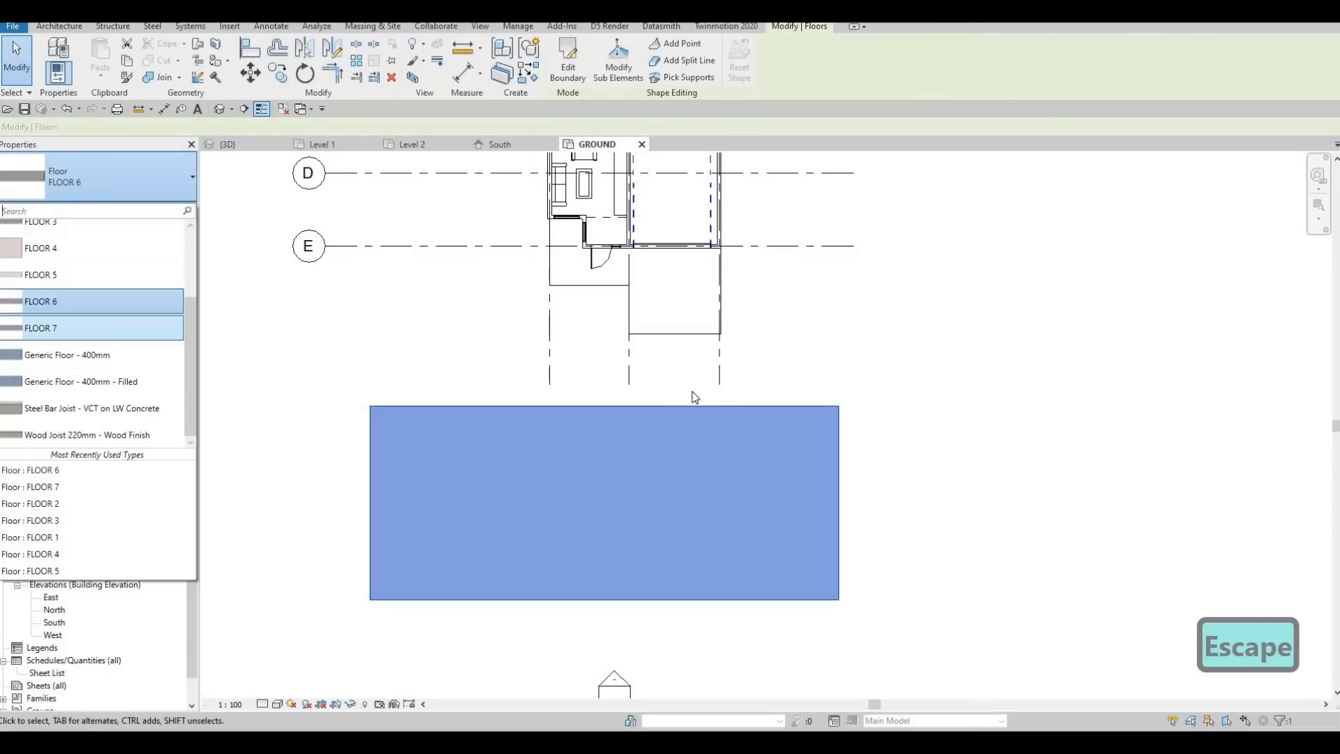
pyautogui.press('Escape')
# Edit the FLOOR 7 slab's boundary, moving its house-side edge closer for a 9900 mm depth and extending it rightward to about 38300 mm long.
pyautogui.click(672, 406)
pyautogui.click(576, 57)
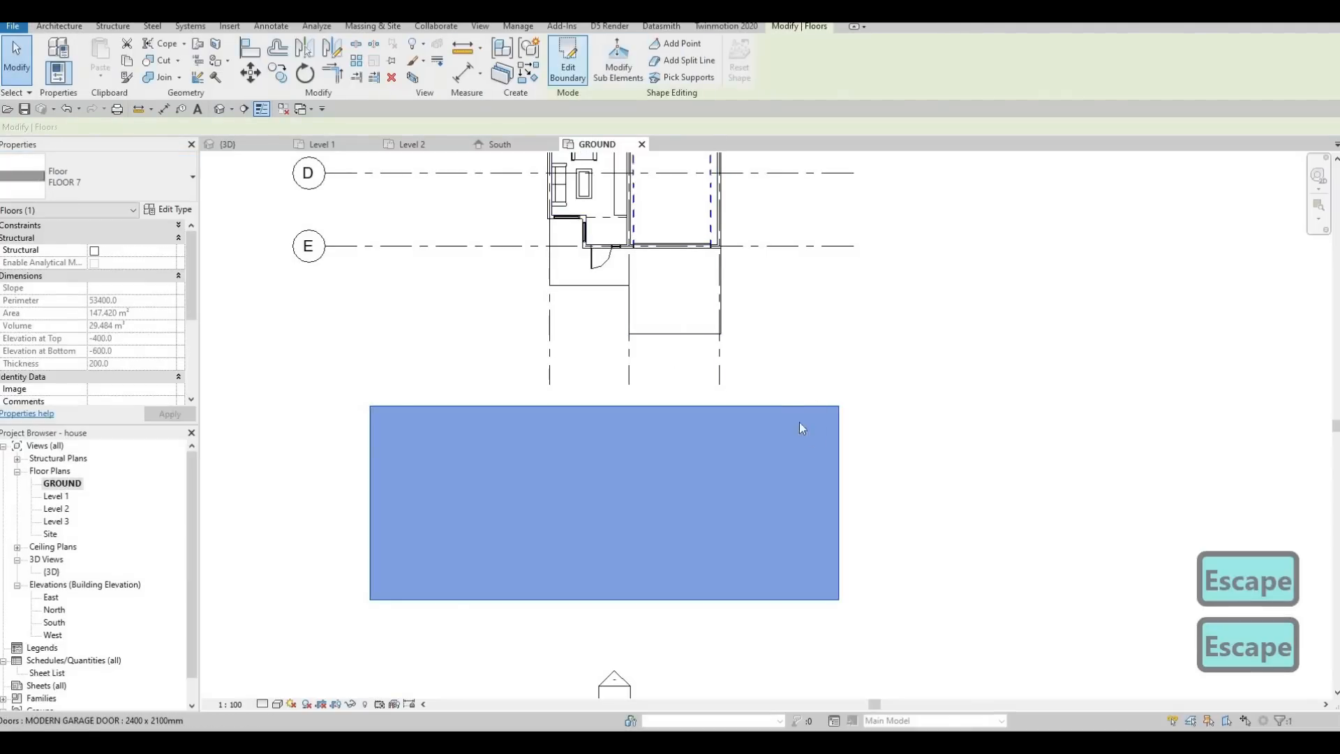
pyautogui.moveTo(793, 362); pyautogui.dragTo(793, 354)
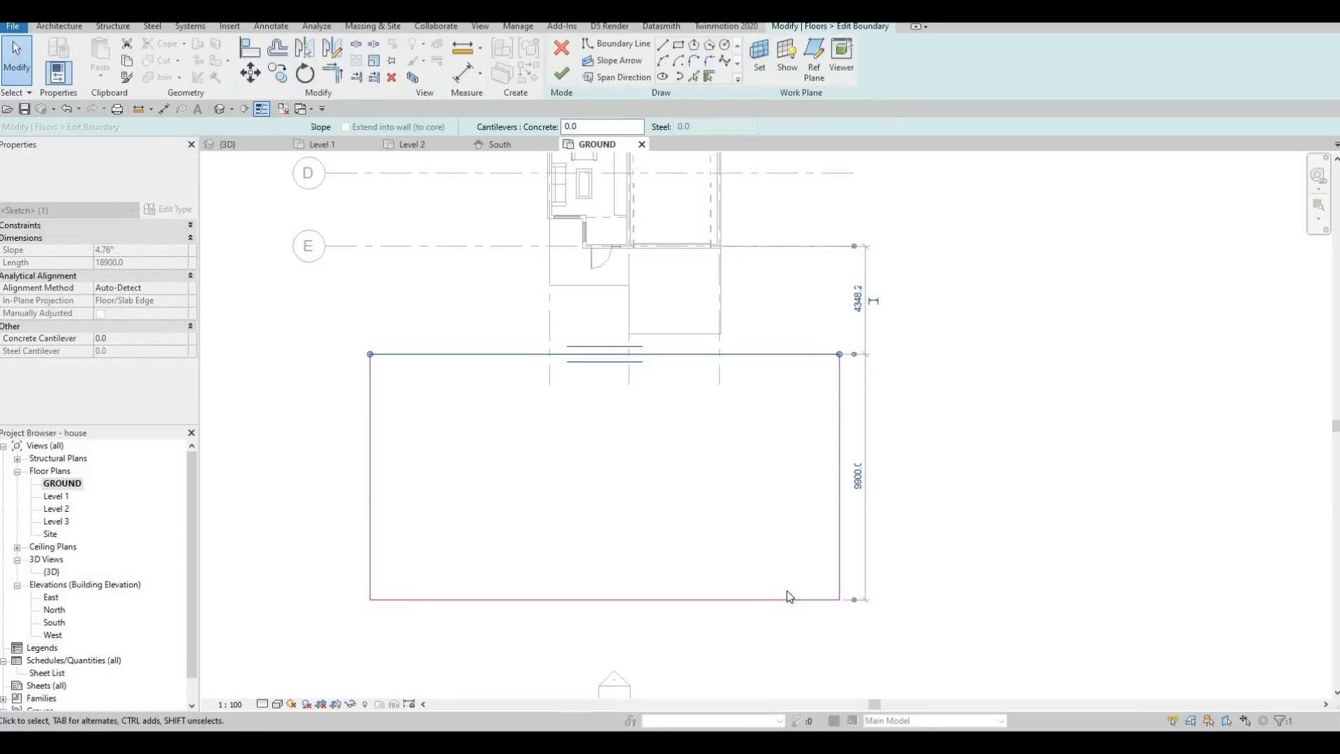
pyautogui.press('Escape')
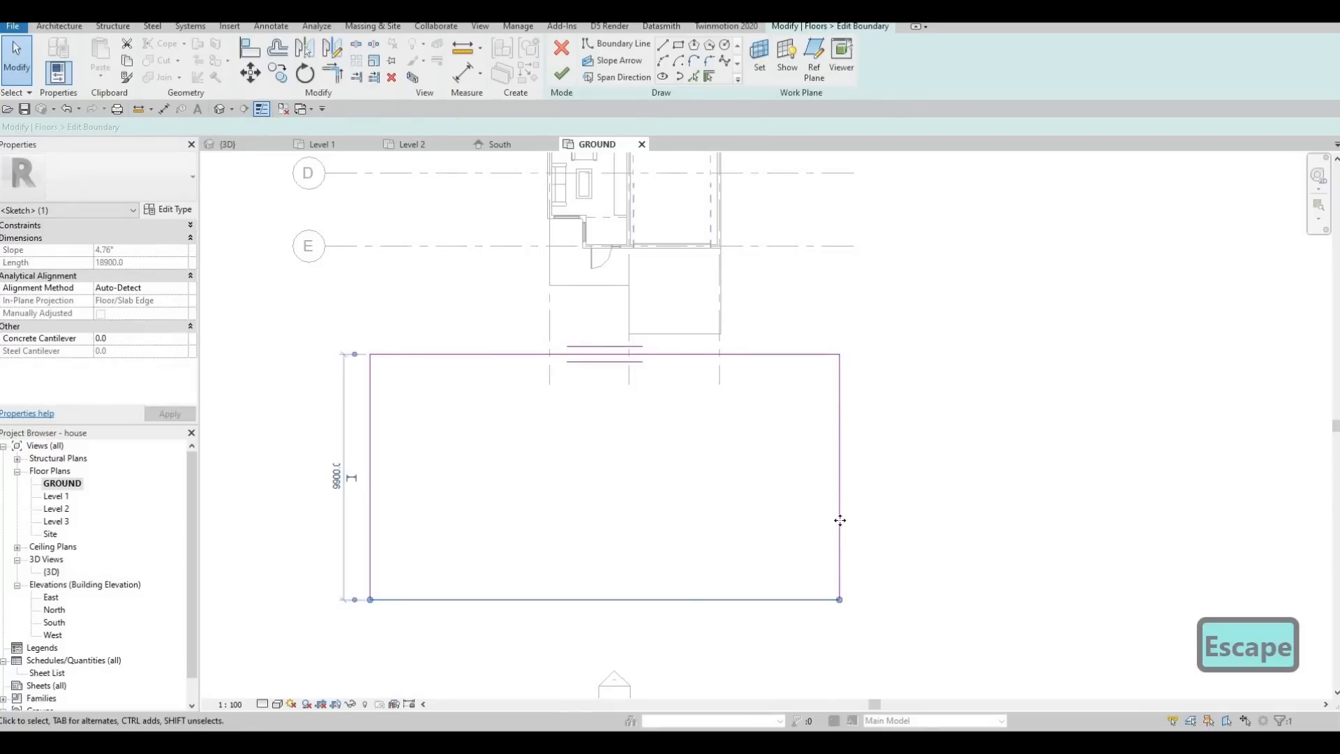
pyautogui.moveTo(840, 518); pyautogui.dragTo(1305, 509)
pyautogui.scroll(-2, 1307, 510)
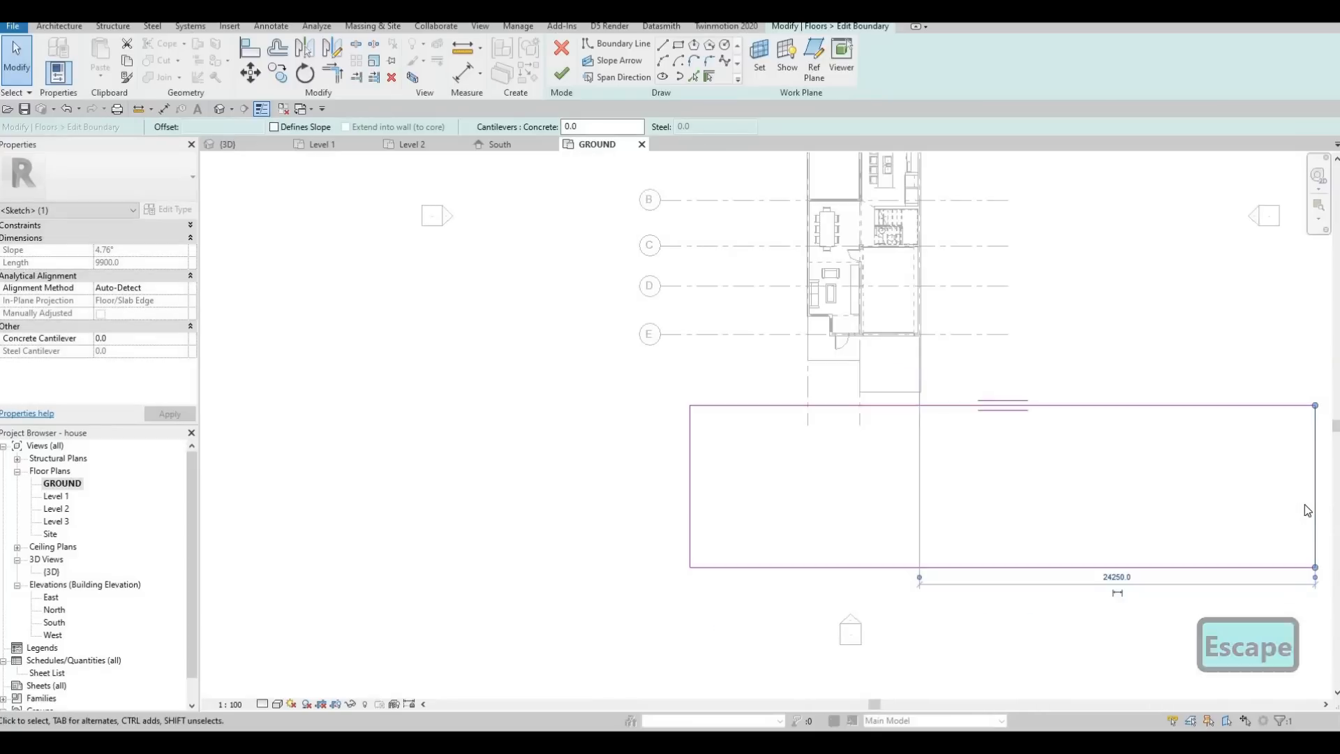
# Move the FLOOR 7 slab's house-side edge away from the house, giving an area of about 268 m², and finish the boundary.
pyautogui.press('F1')
pyautogui.click(872, 406)
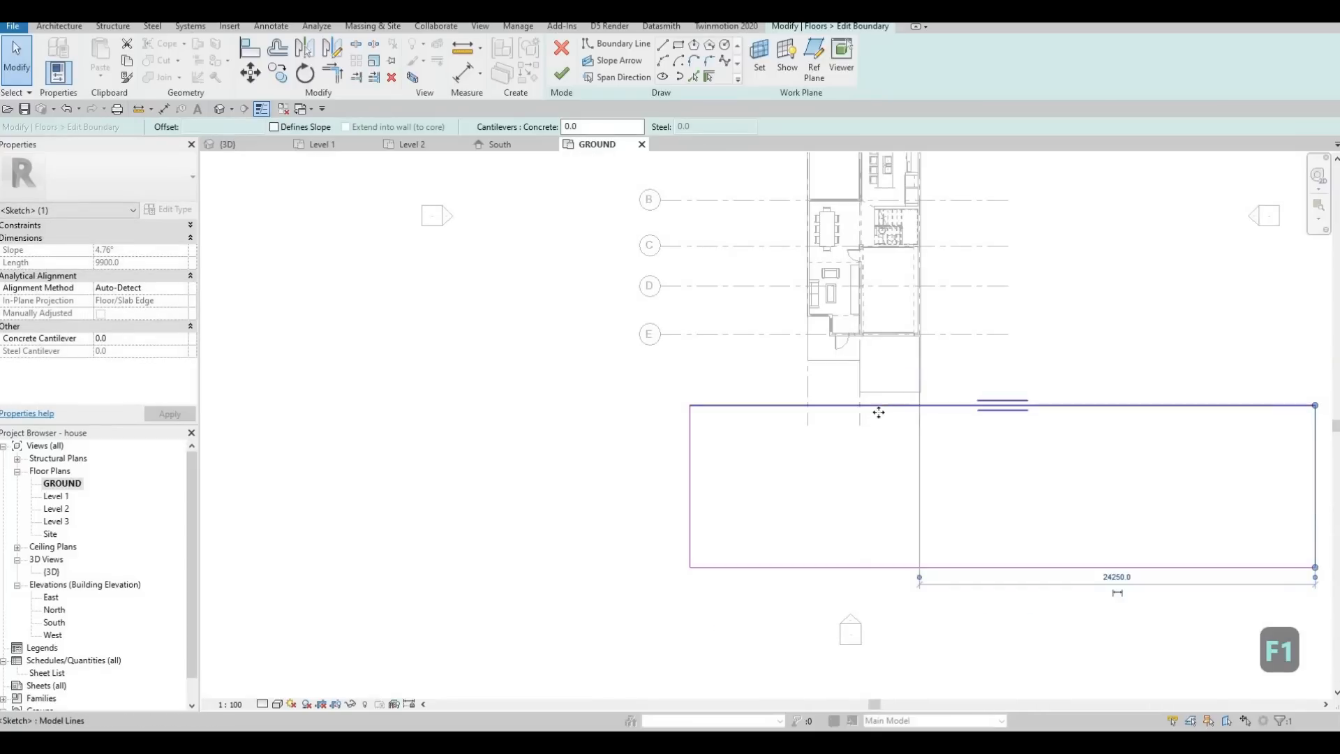
pyautogui.moveTo(880, 432); pyautogui.dragTo(878, 429)
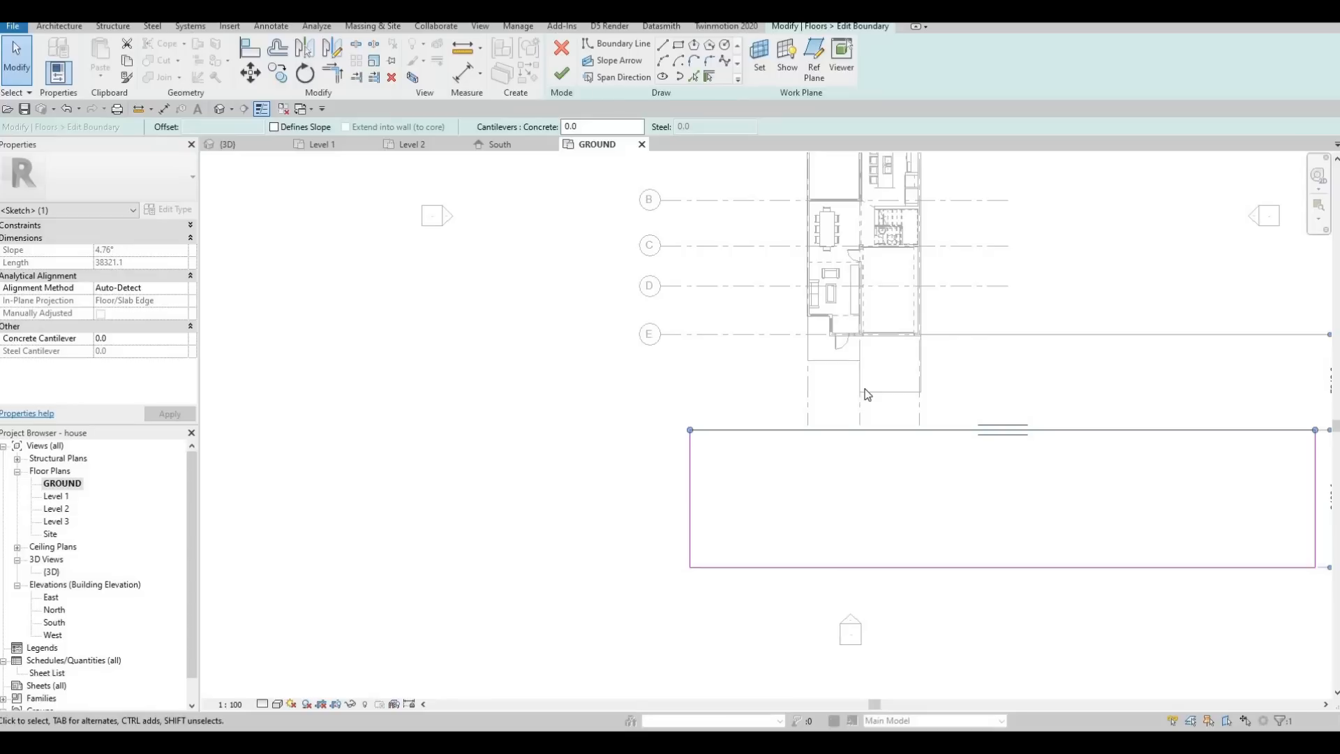
pyautogui.press('F1')
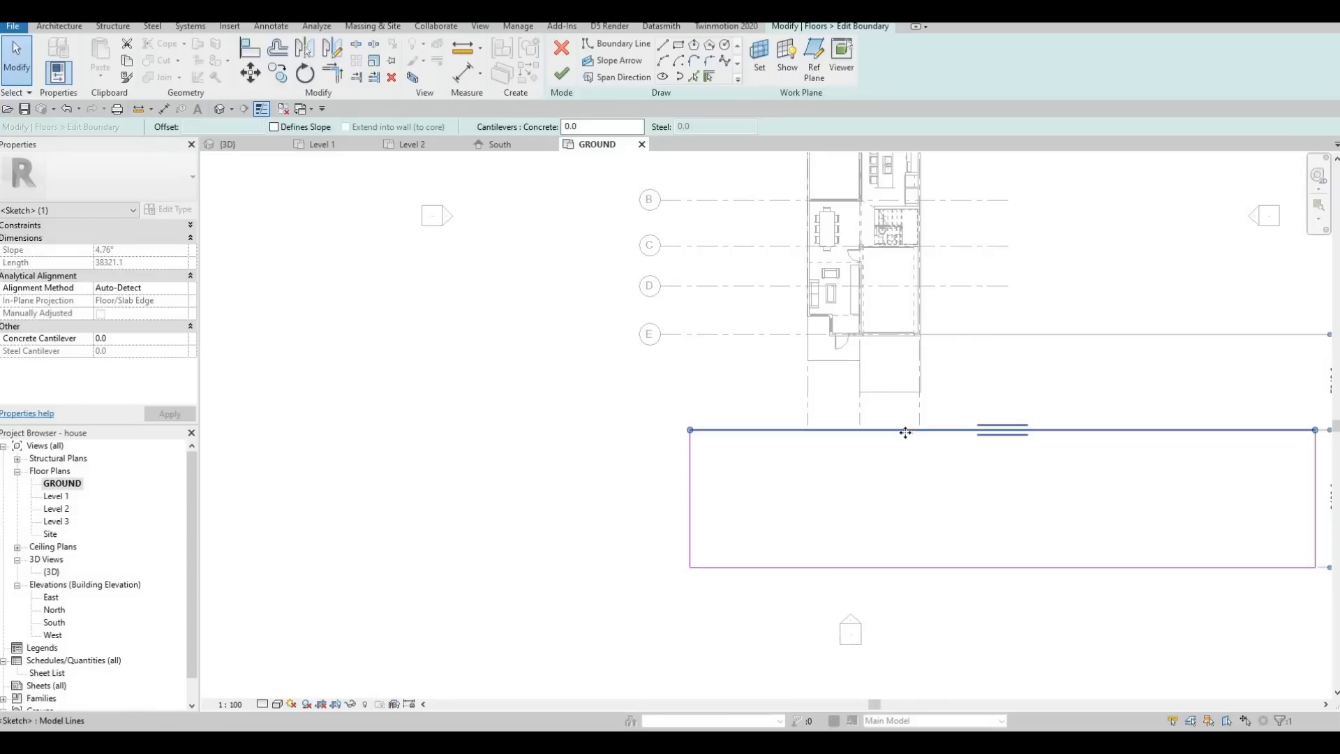
pyautogui.moveTo(905, 430); pyautogui.dragTo(905, 453)
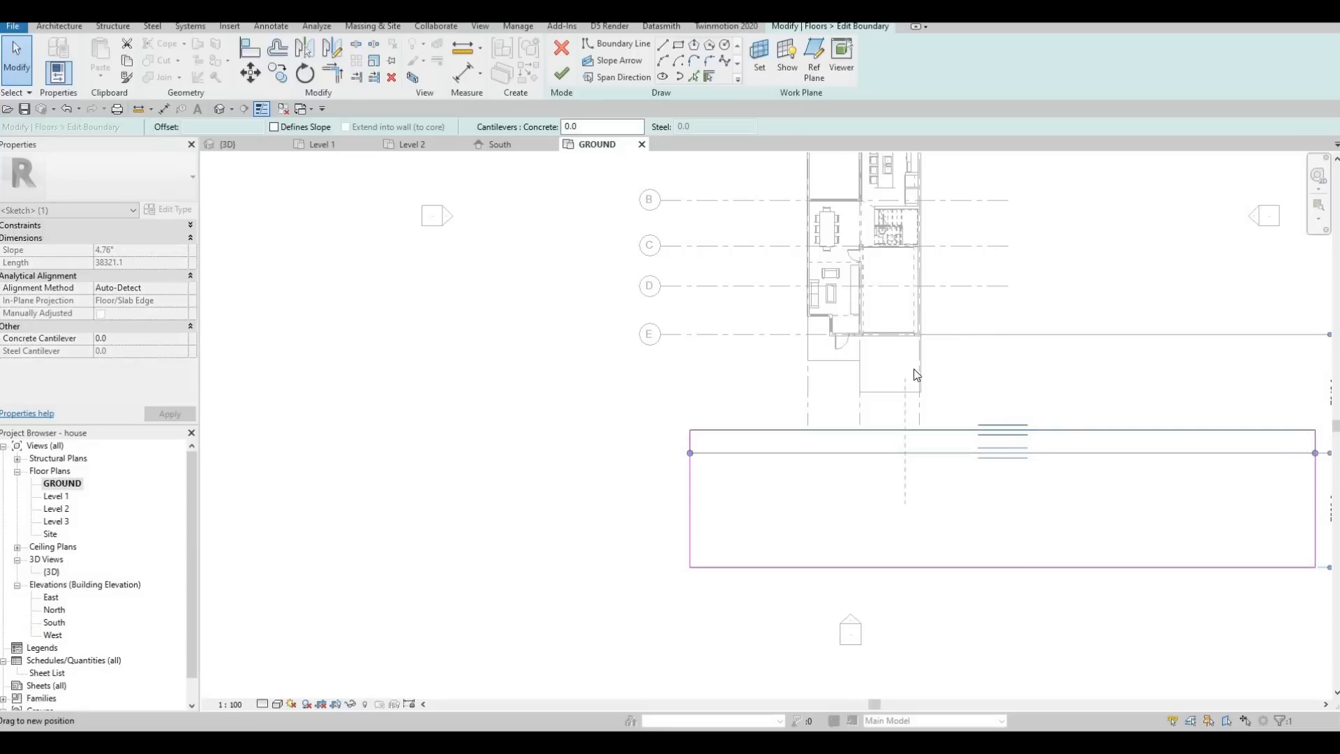
pyautogui.click(563, 78)
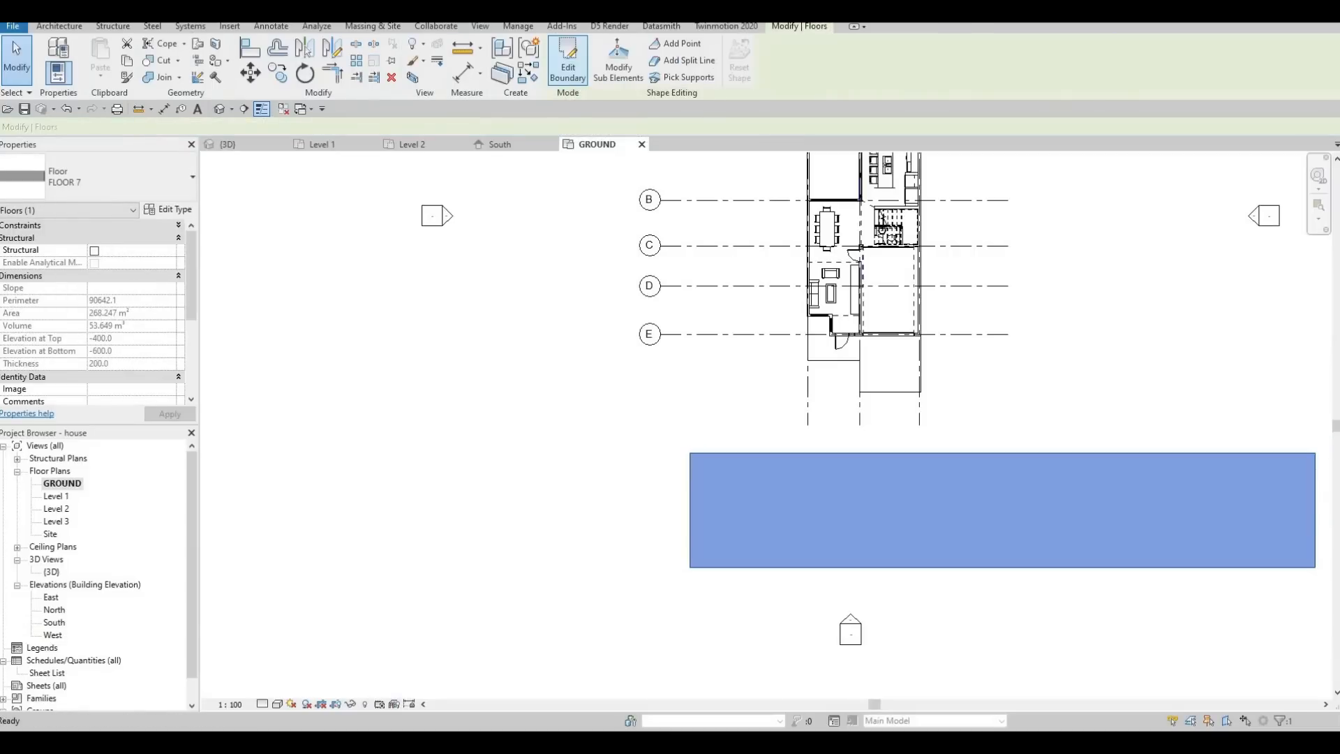
# Create a similar FLOOR 6 rectangle on Level 1 from the garage floor's outer edge to the FLOOR 7 slab, about 3650 by 3733 mm.
pyautogui.press('F1')
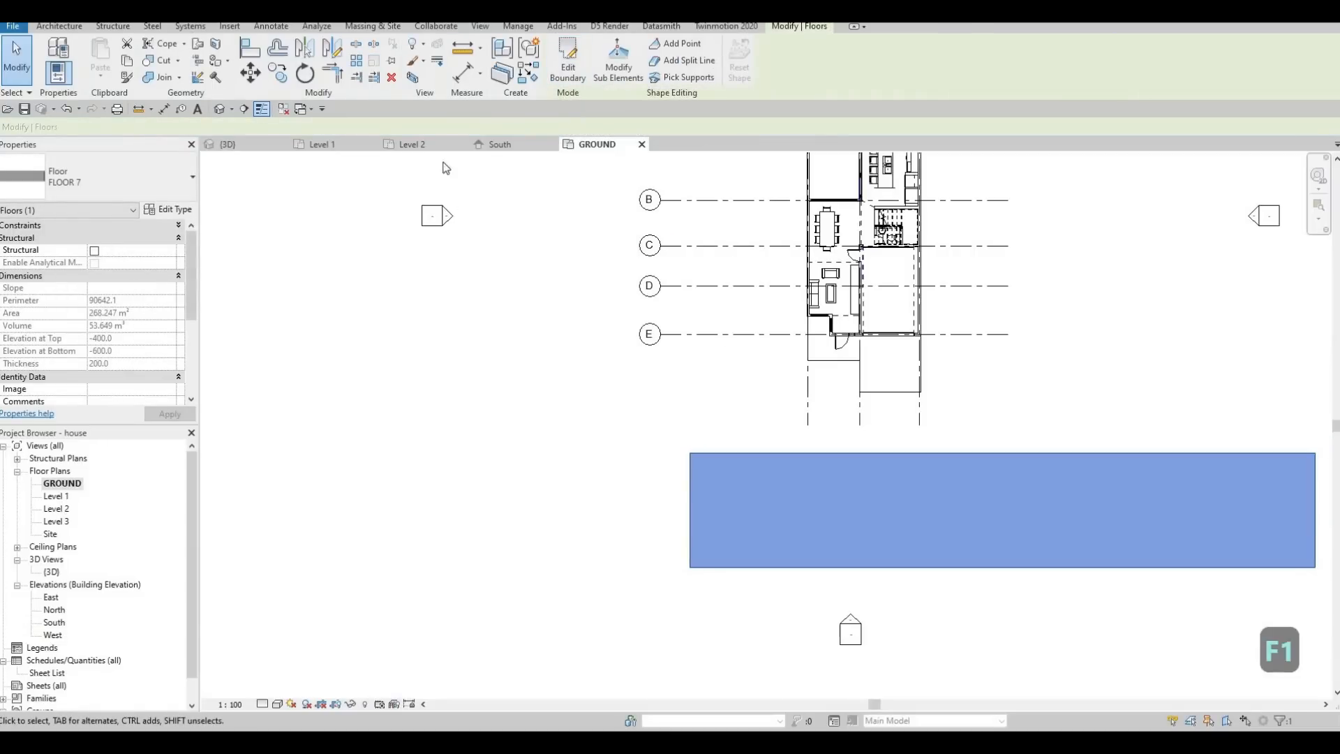
pyautogui.click(341, 145)
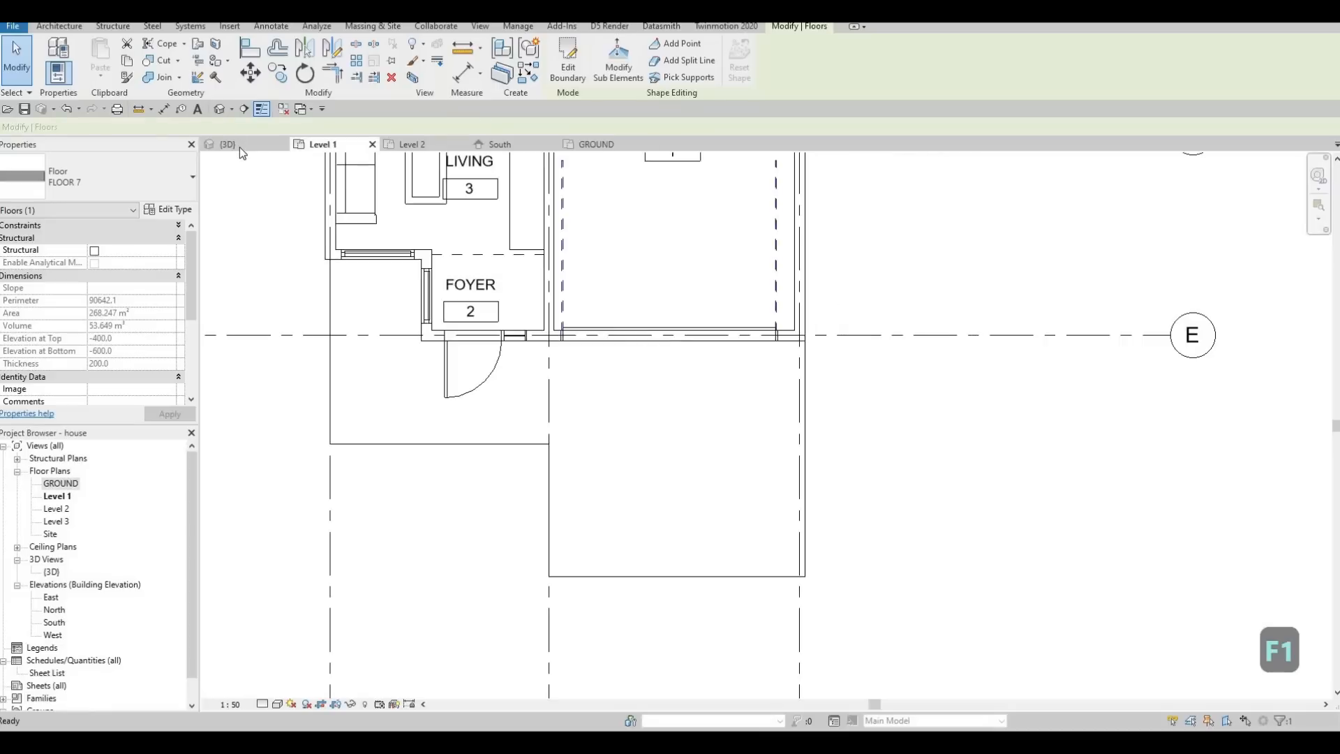
pyautogui.click(240, 147)
pyautogui.moveTo(625, 383); pyautogui.dragTo(597, 392, button='middle')
pyautogui.scroll(2, 588, 381)
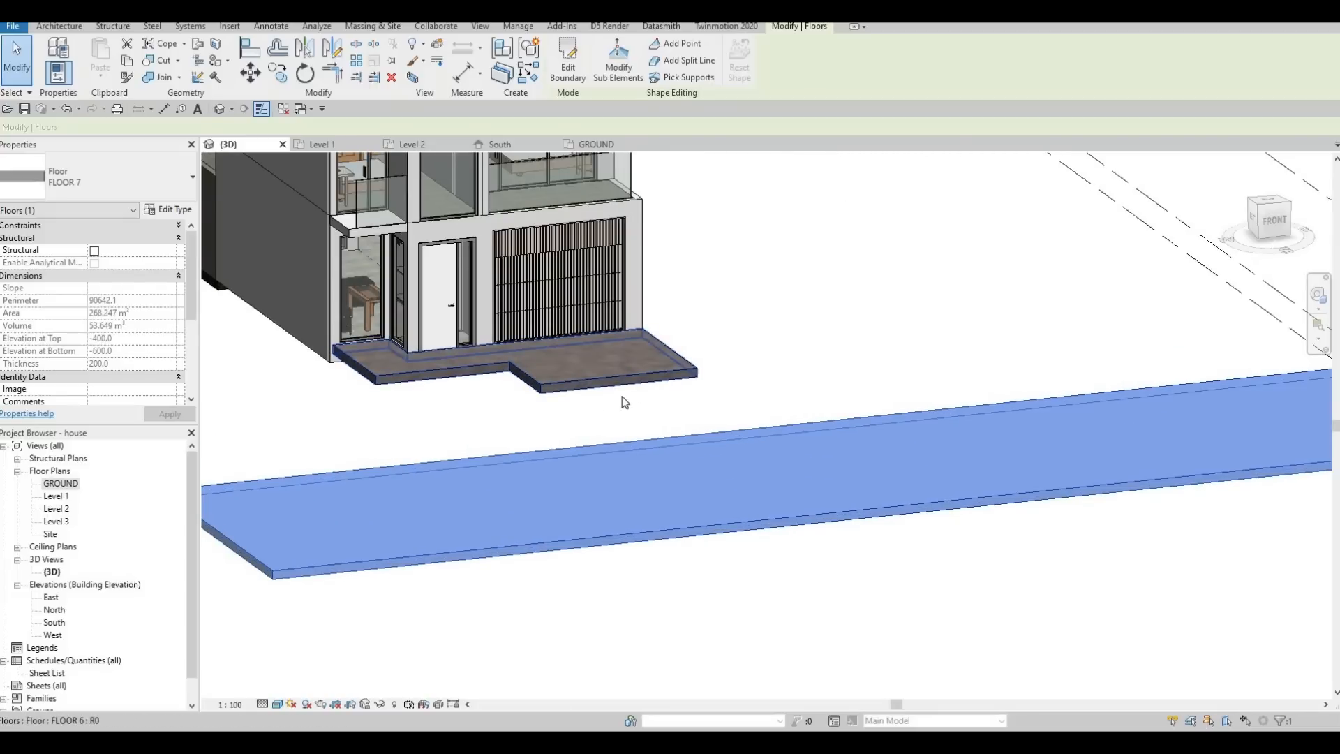
pyautogui.keyDown('shift'); pyautogui.moveTo(621, 398); pyautogui.dragTo(598, 422, button='middle'); pyautogui.keyUp('shift')
pyautogui.click(577, 444)
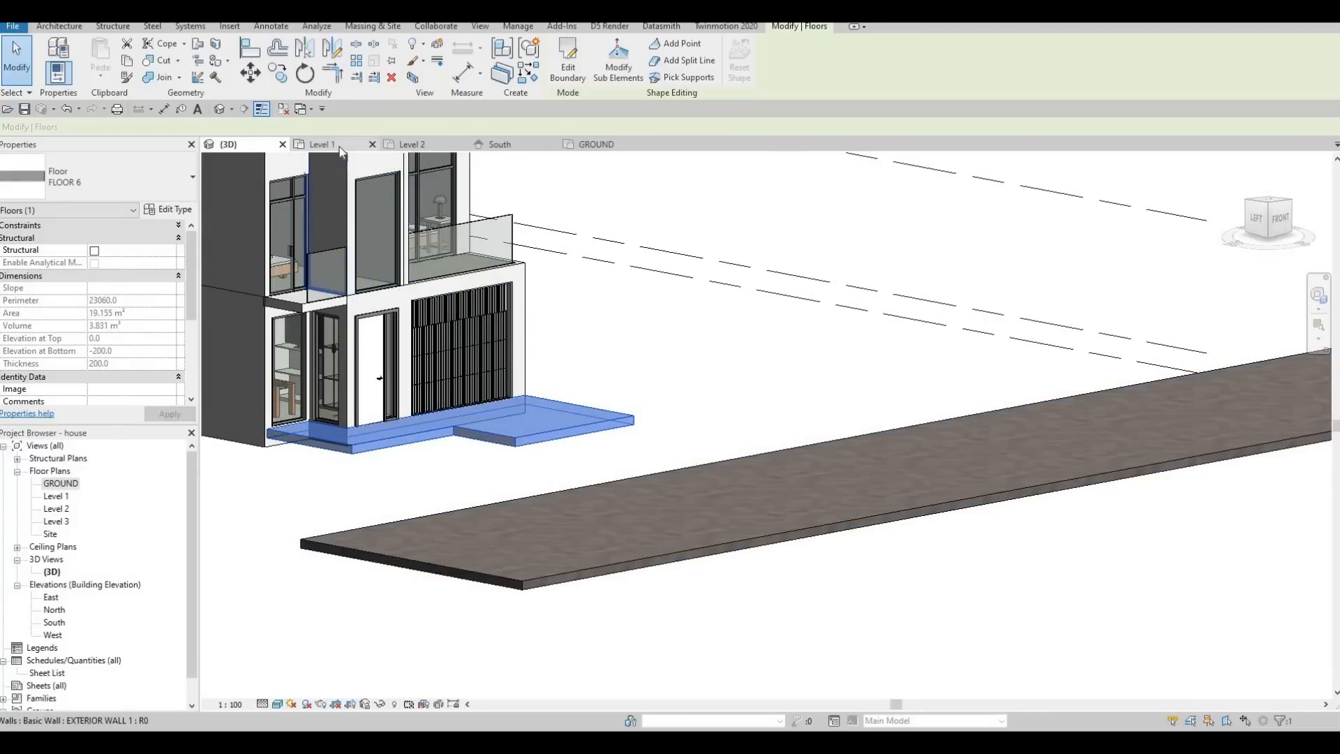
pyautogui.click(293, 144)
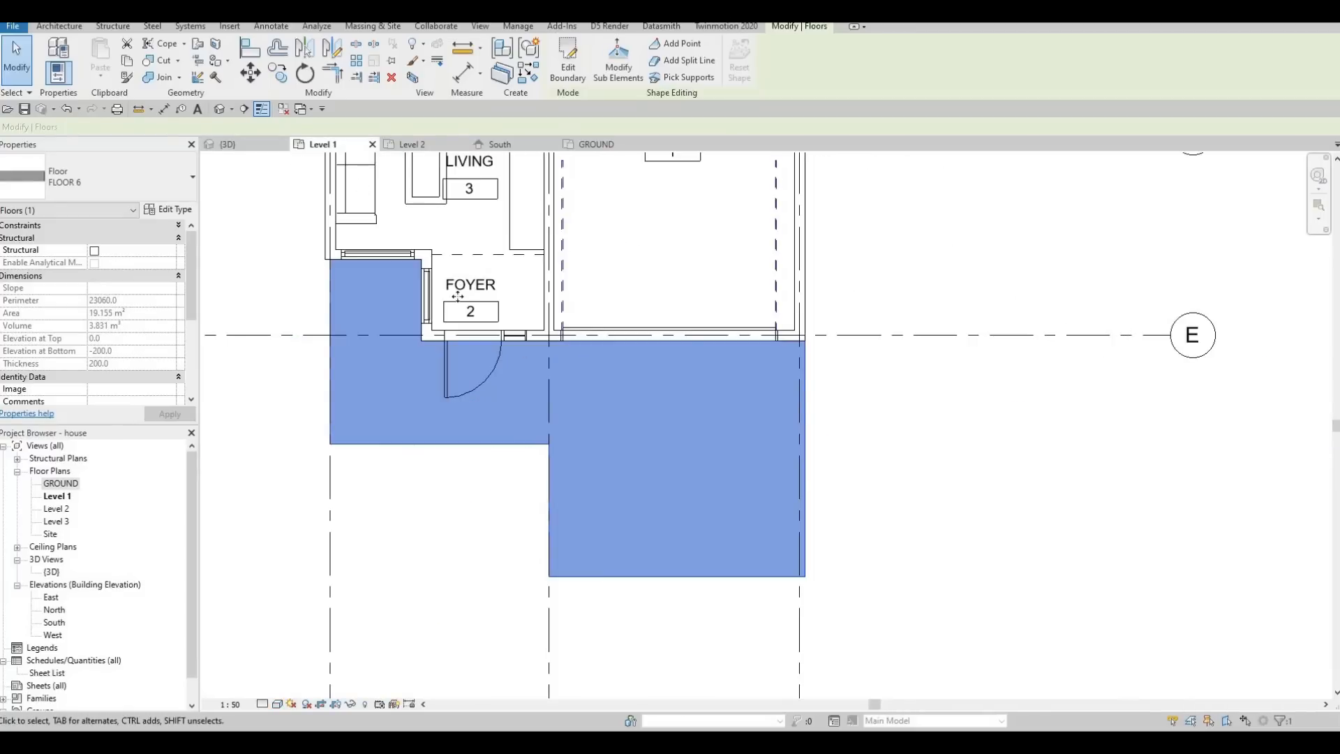
pyautogui.scroll(-2, 462, 316)
pyautogui.press('c')
pyautogui.press('s')
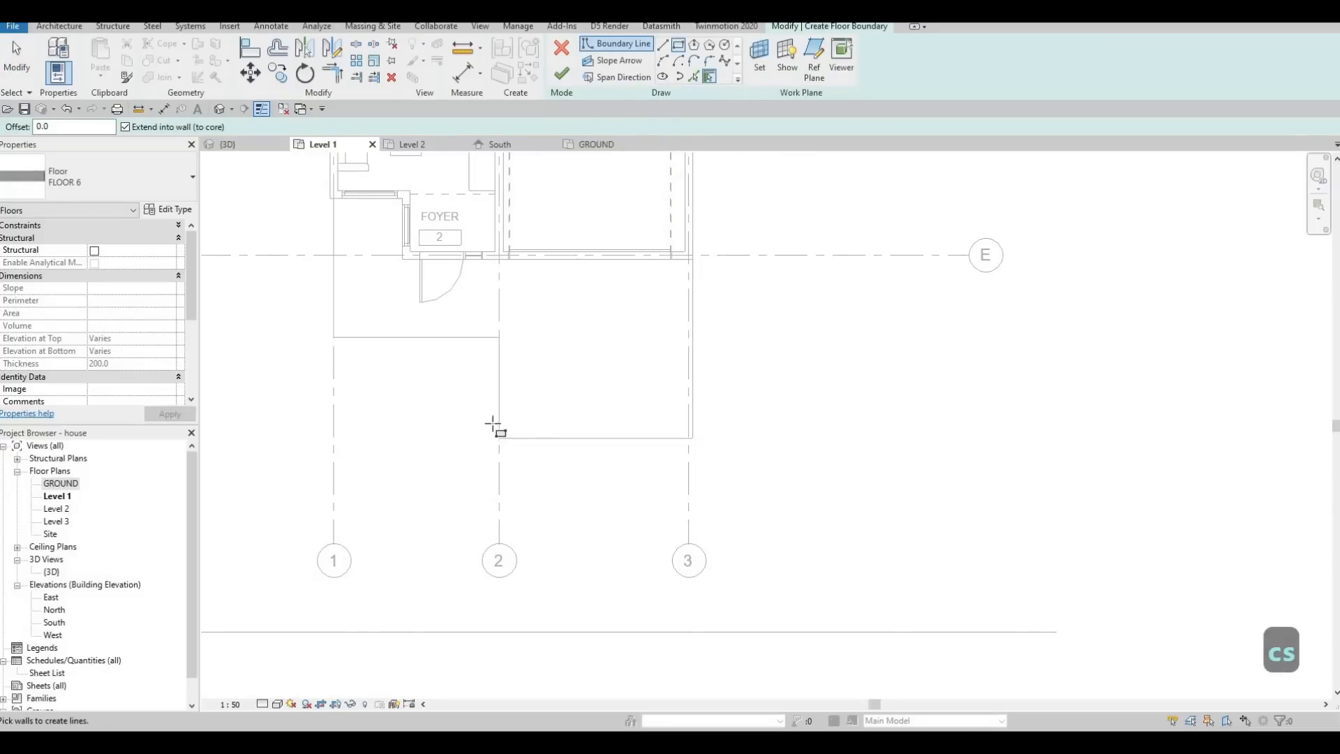
pyautogui.click(499, 438)
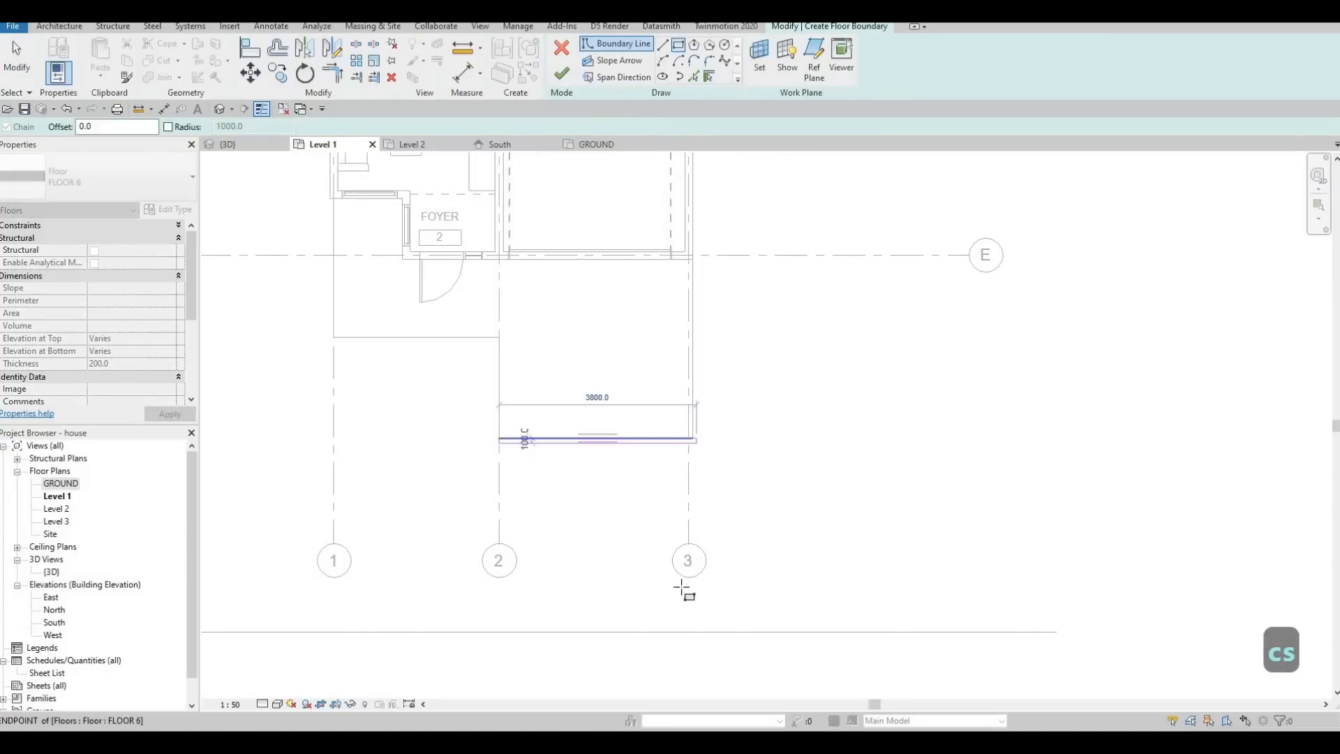
pyautogui.click(689, 632)
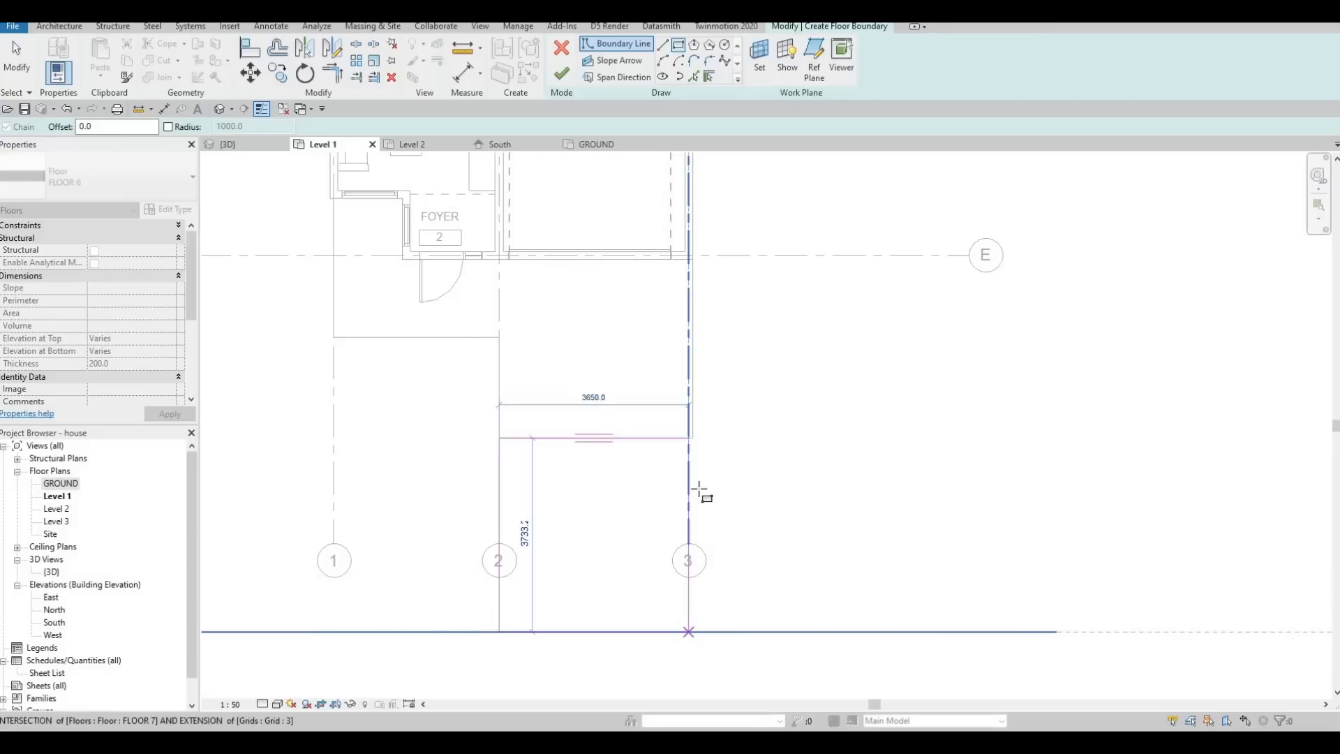
# Align the new rectangle's side at grid 3 with the garage floor's side edge and finish the floor.
pyautogui.scroll(2, 697, 490)
pyautogui.press('Escape')
pyautogui.press('Escape')
pyautogui.press('Escape')
pyautogui.press('a')
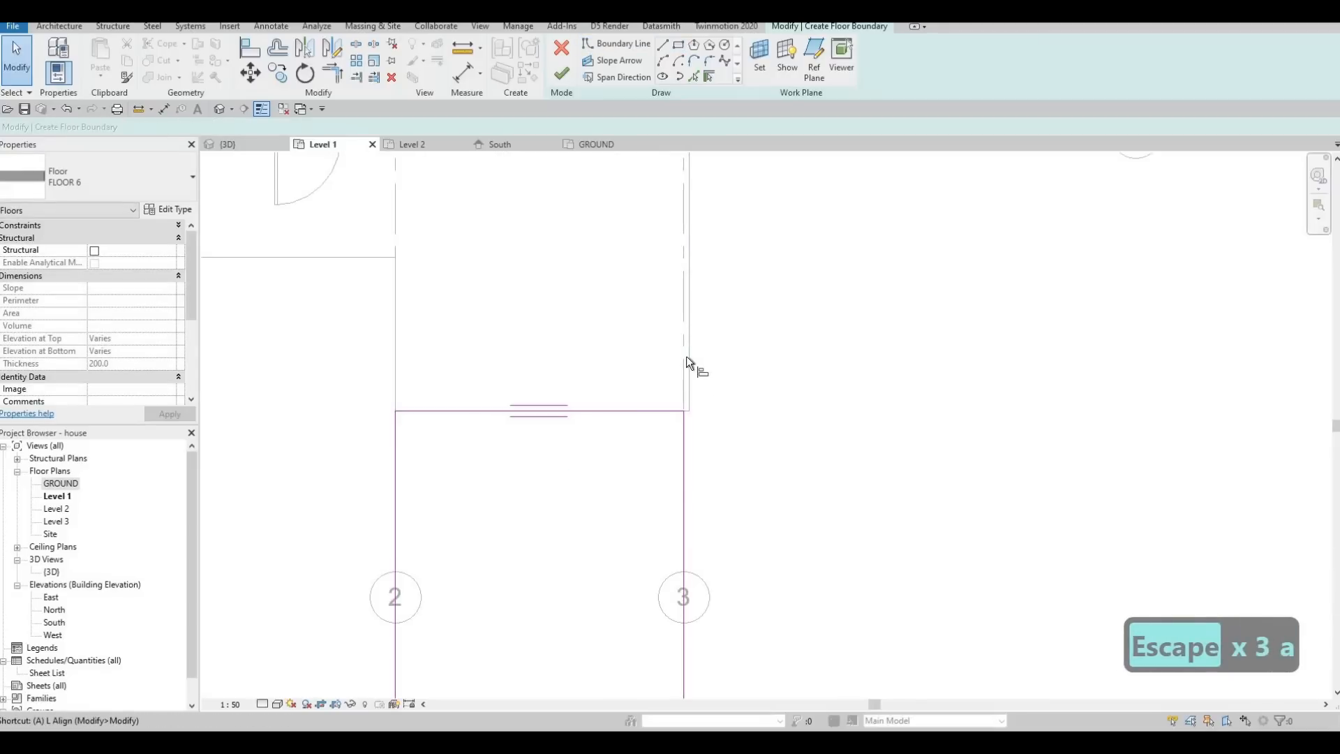
pyautogui.press('l')
pyautogui.click(688, 439)
pyautogui.click(684, 440)
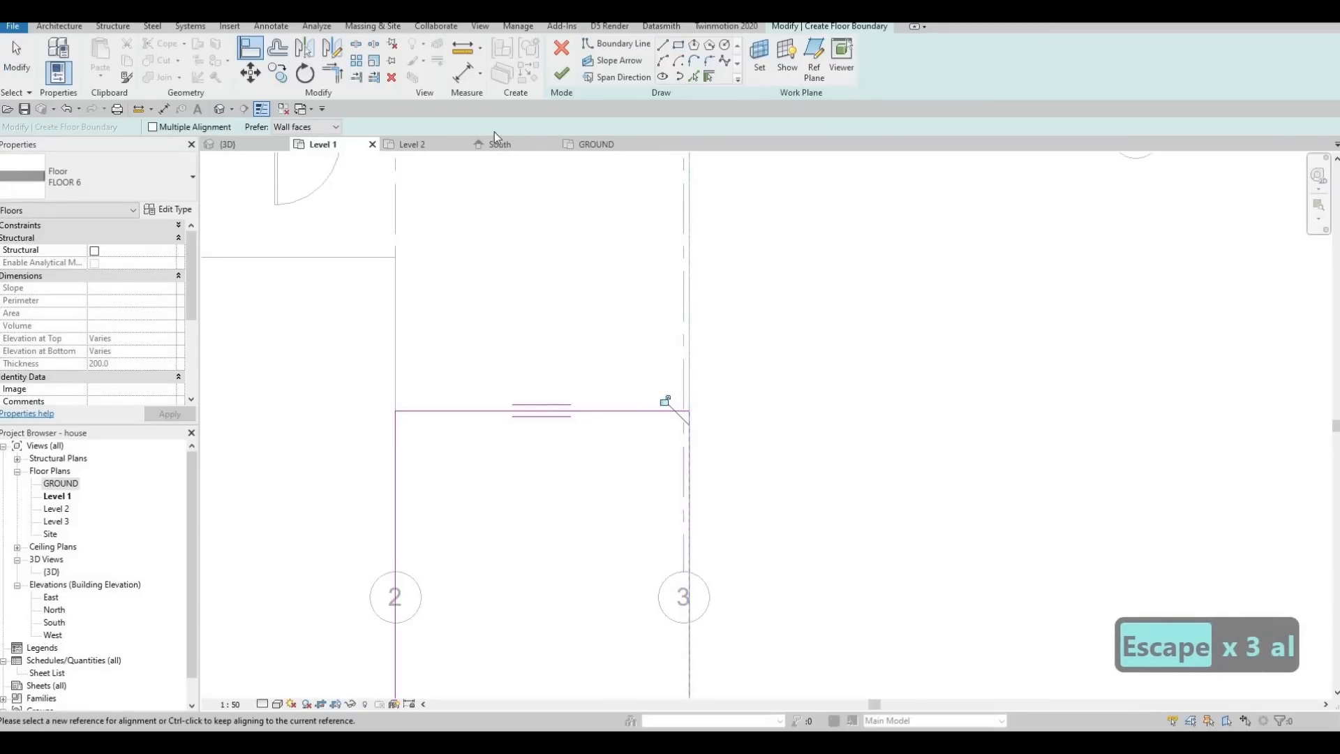
pyautogui.press('Escape')
pyautogui.press('Escape')
pyautogui.click(562, 74)
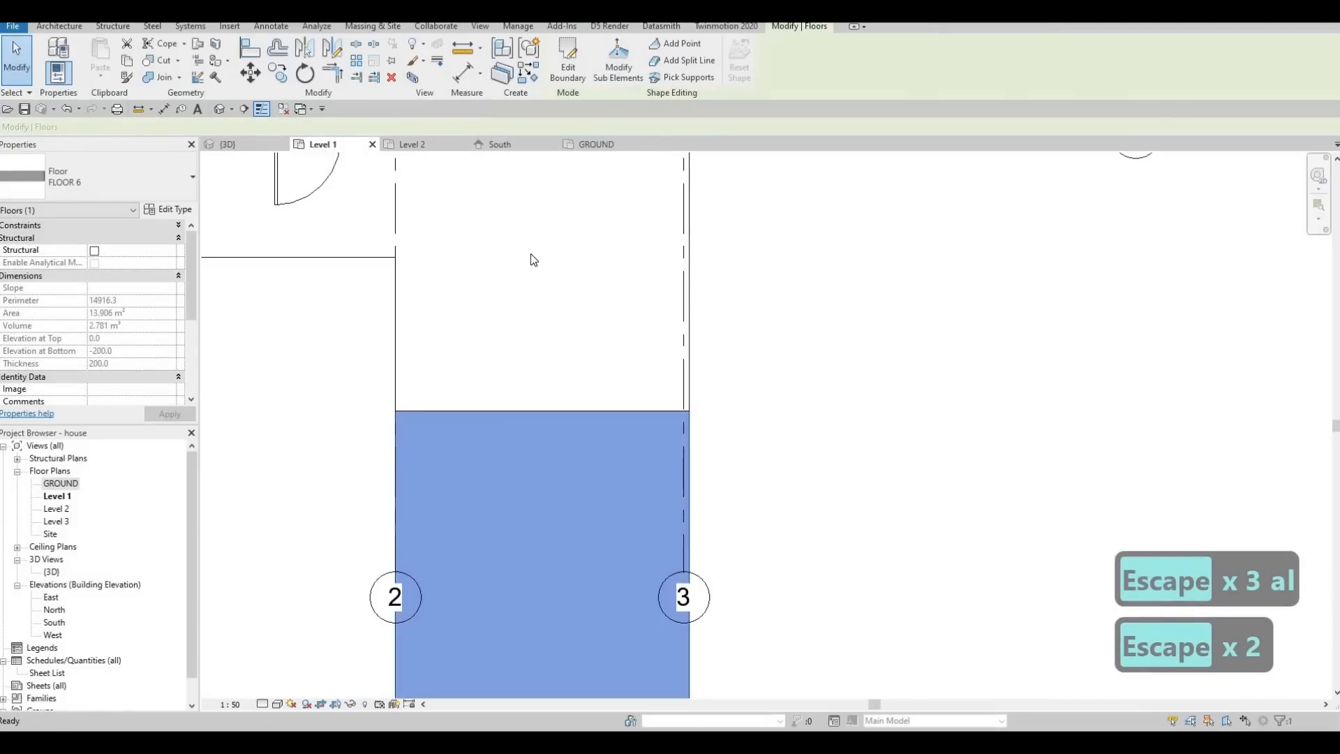
# Slope the new driveway floor in 3D by setting both corner points beside the FLOOR 7 slab to an elevation of -400.
pyautogui.click(643, 462)
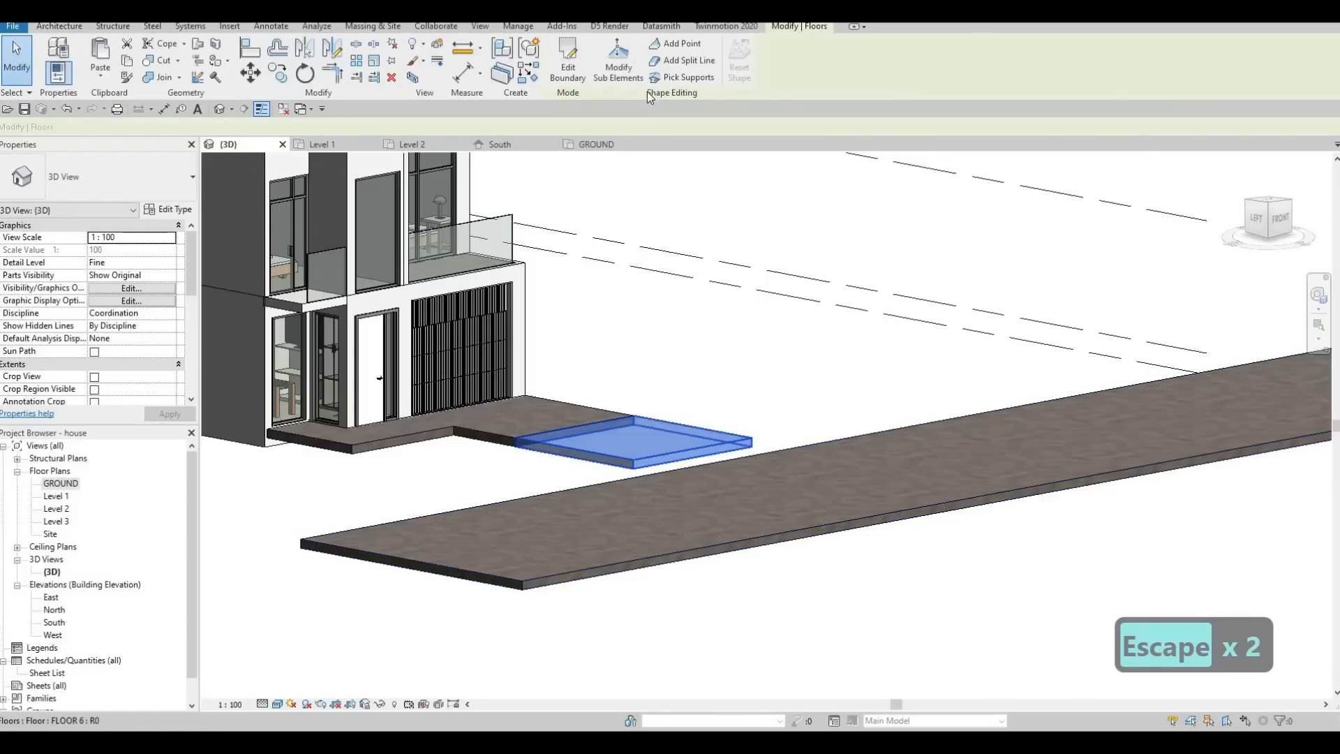
pyautogui.click(618, 64)
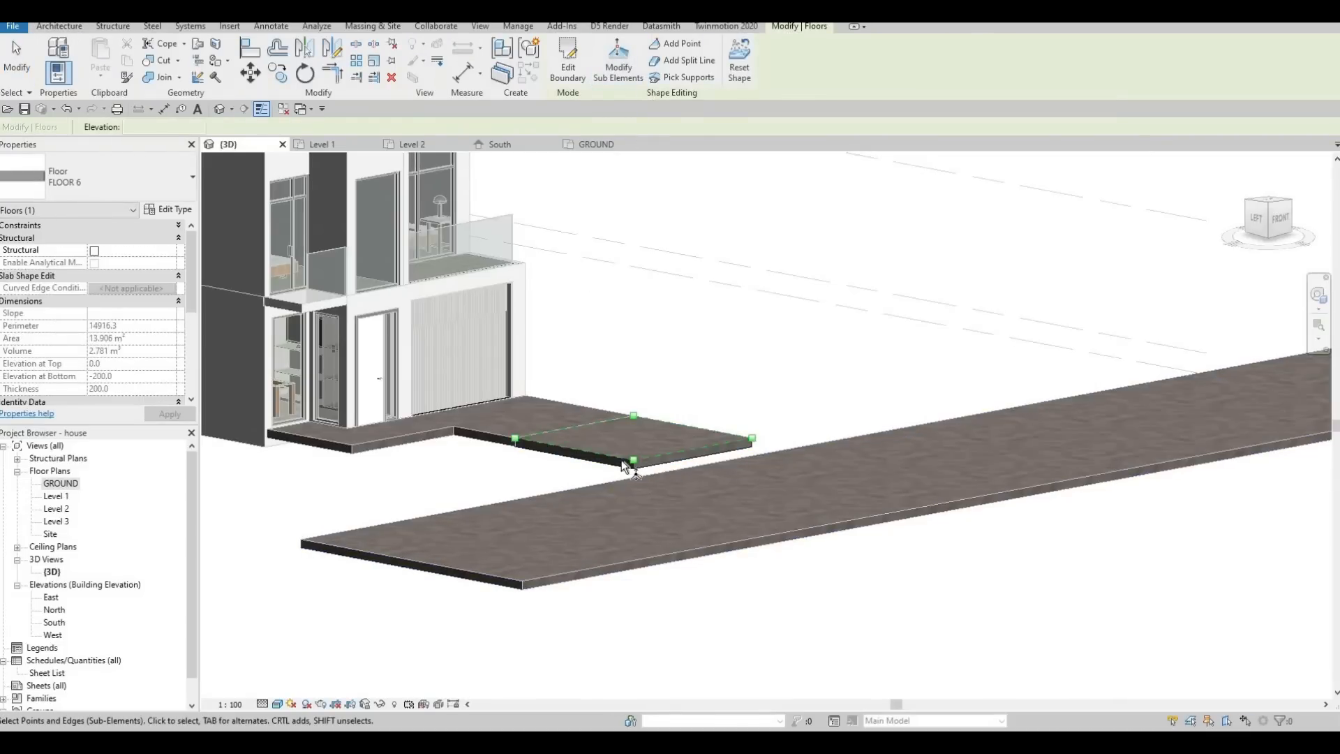
pyautogui.scroll(2, 623, 462)
pyautogui.click(629, 459)
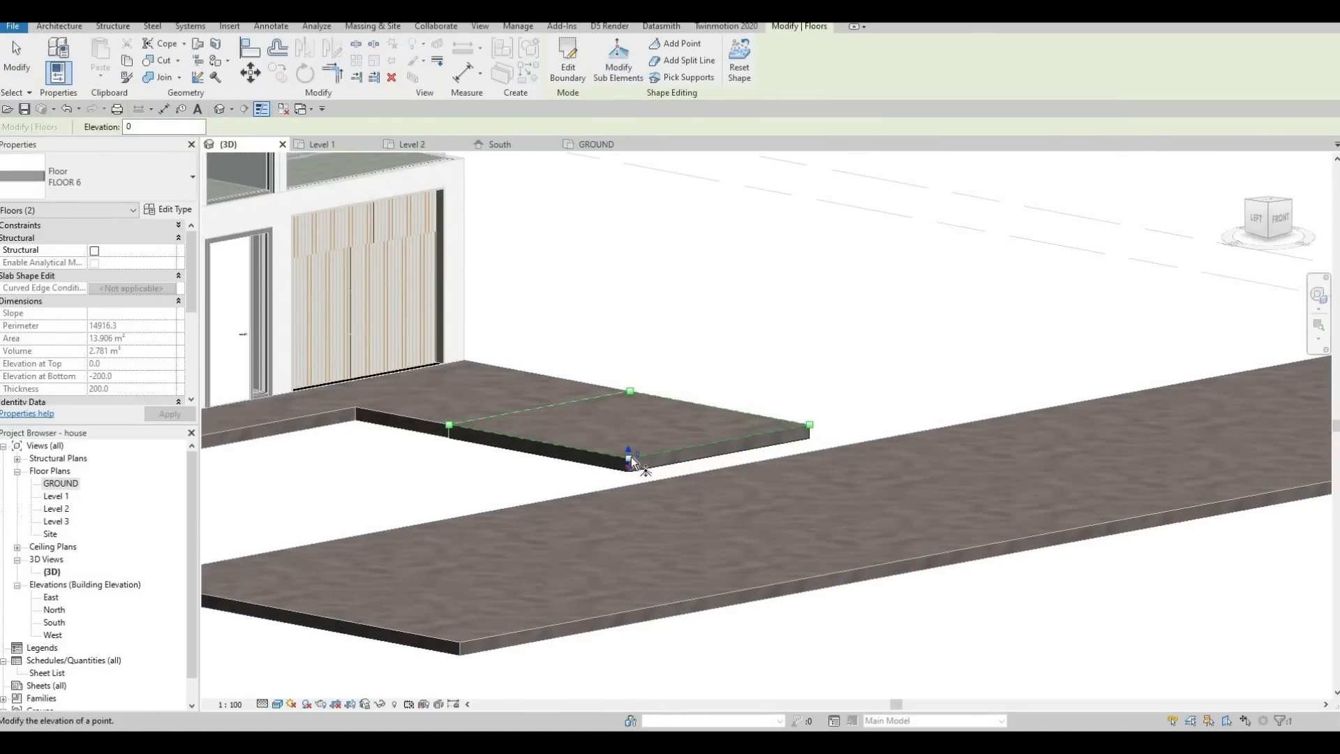
pyautogui.scroll(1, 632, 461)
pyautogui.click(637, 453)
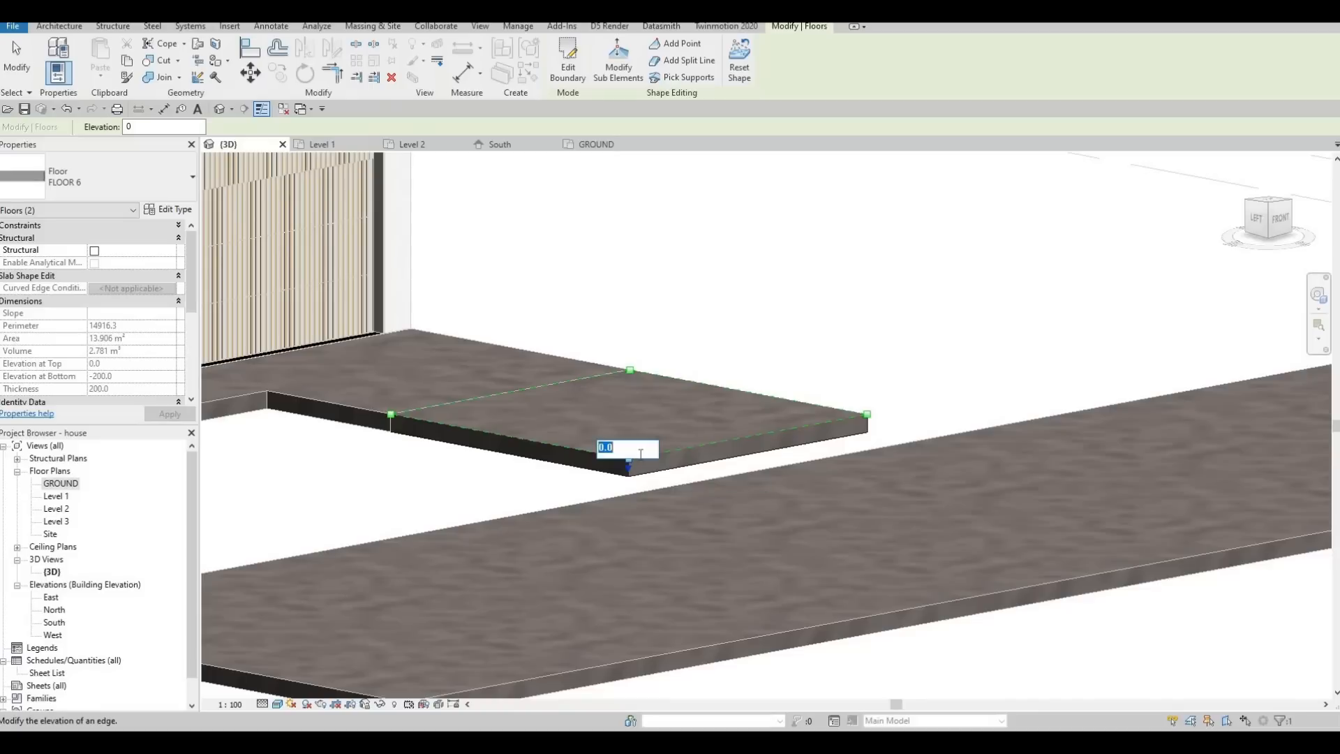
pyautogui.write('-400')
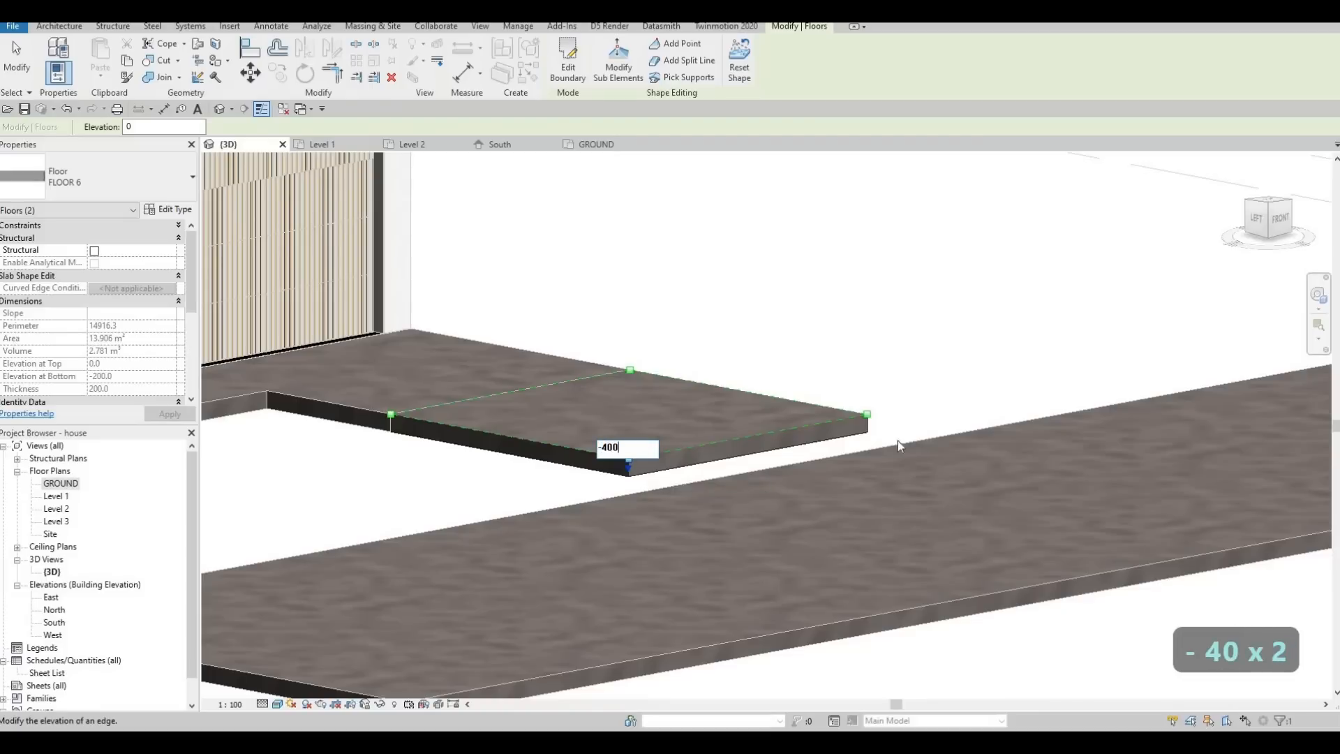
pyautogui.press('Return')
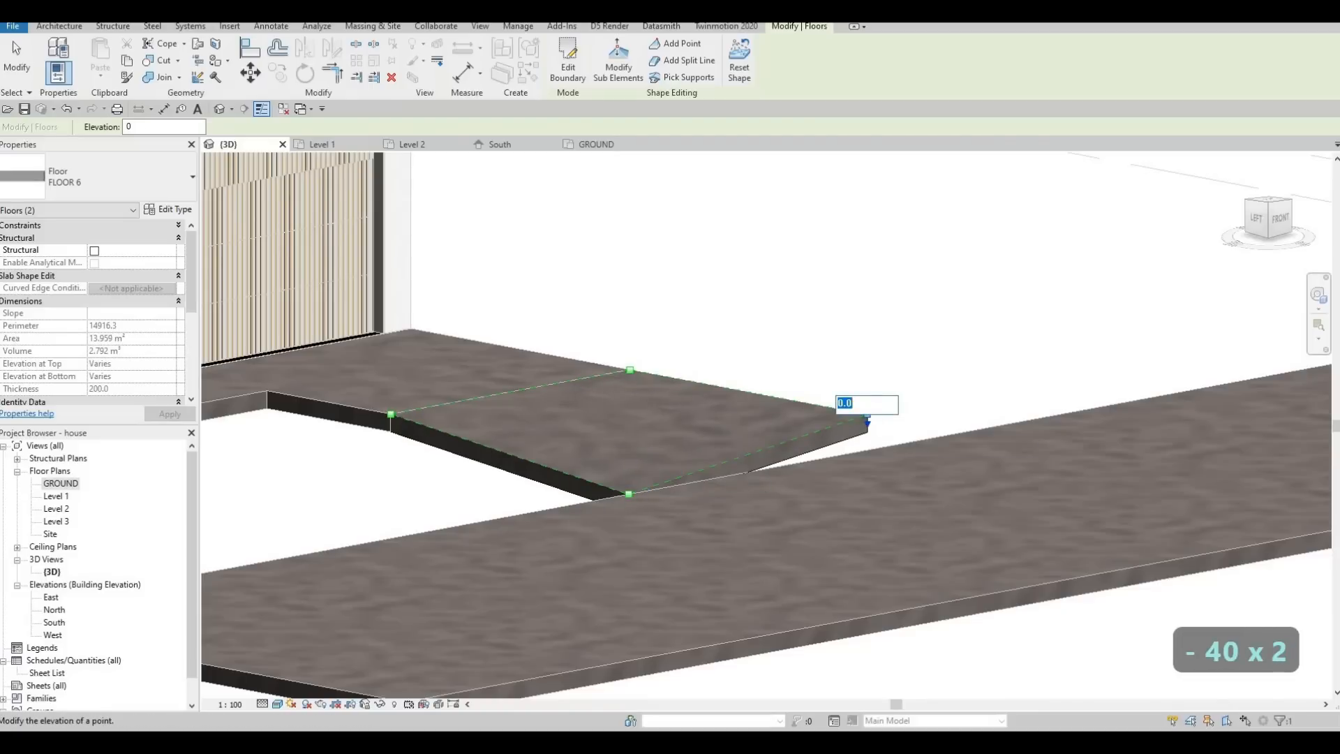
pyautogui.write('-400')
pyautogui.press('Return')
pyautogui.press('Escape')
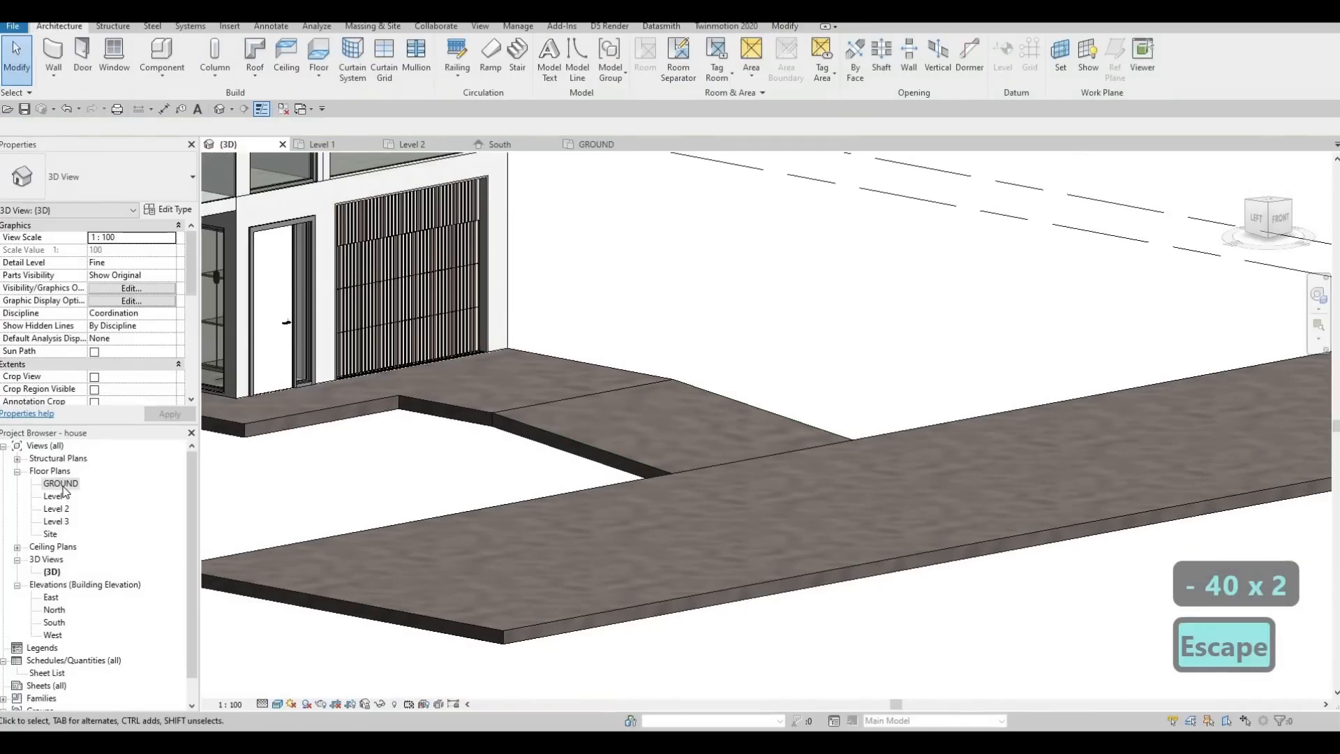
# Check the GROUND level in the South elevation and inspect in 3D how the driveway ramp meets the garage floor and street slab.
pyautogui.doubleClick(54, 622)
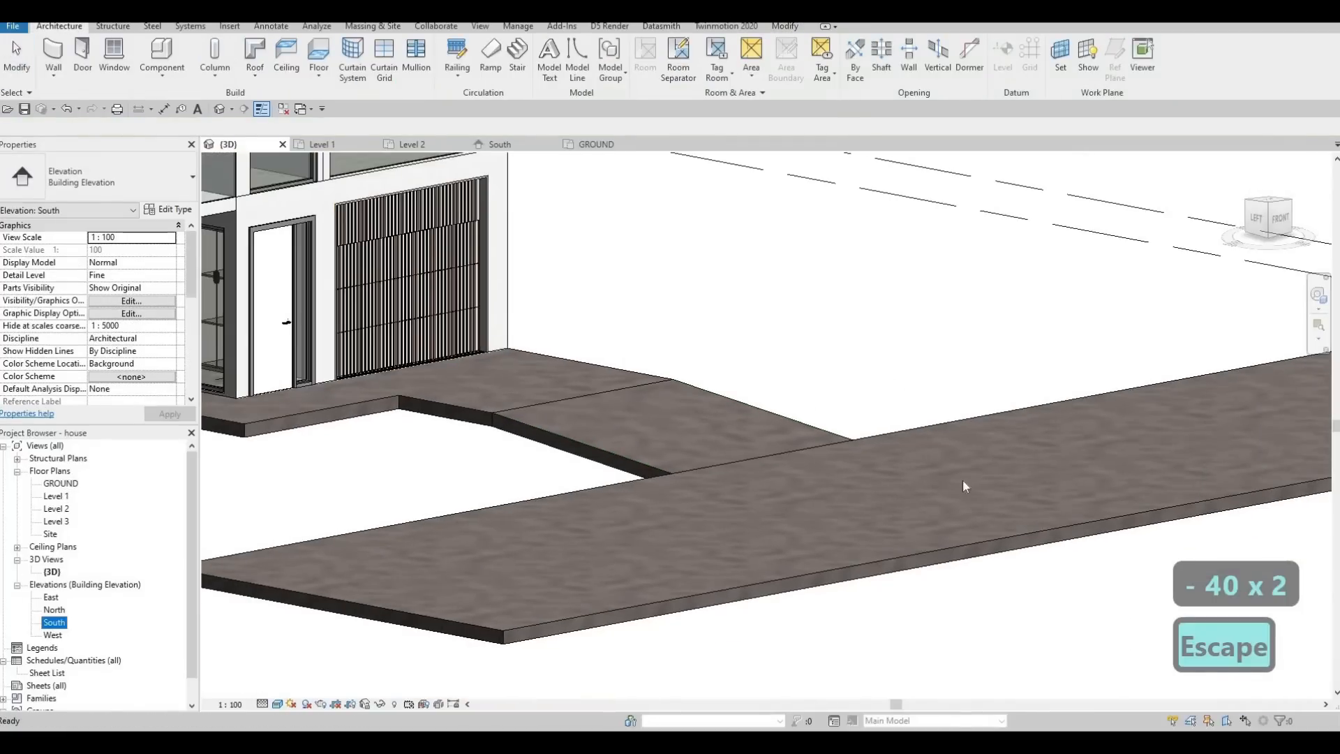
pyautogui.scroll(5, 789, 524)
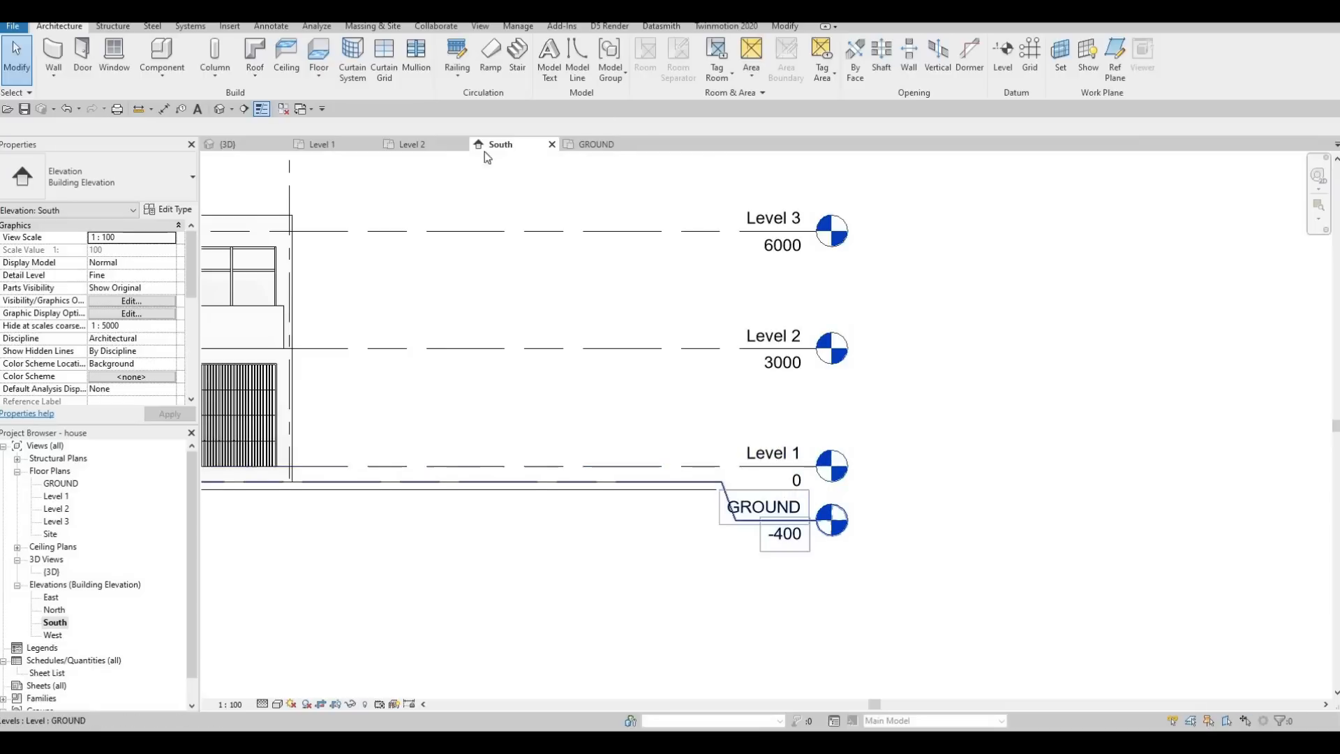
pyautogui.click(322, 146)
pyautogui.click(244, 145)
pyautogui.press('Escape')
pyautogui.keyDown('shift'); pyautogui.moveTo(894, 458); pyautogui.dragTo(733, 496, button='middle'); pyautogui.keyUp('shift')
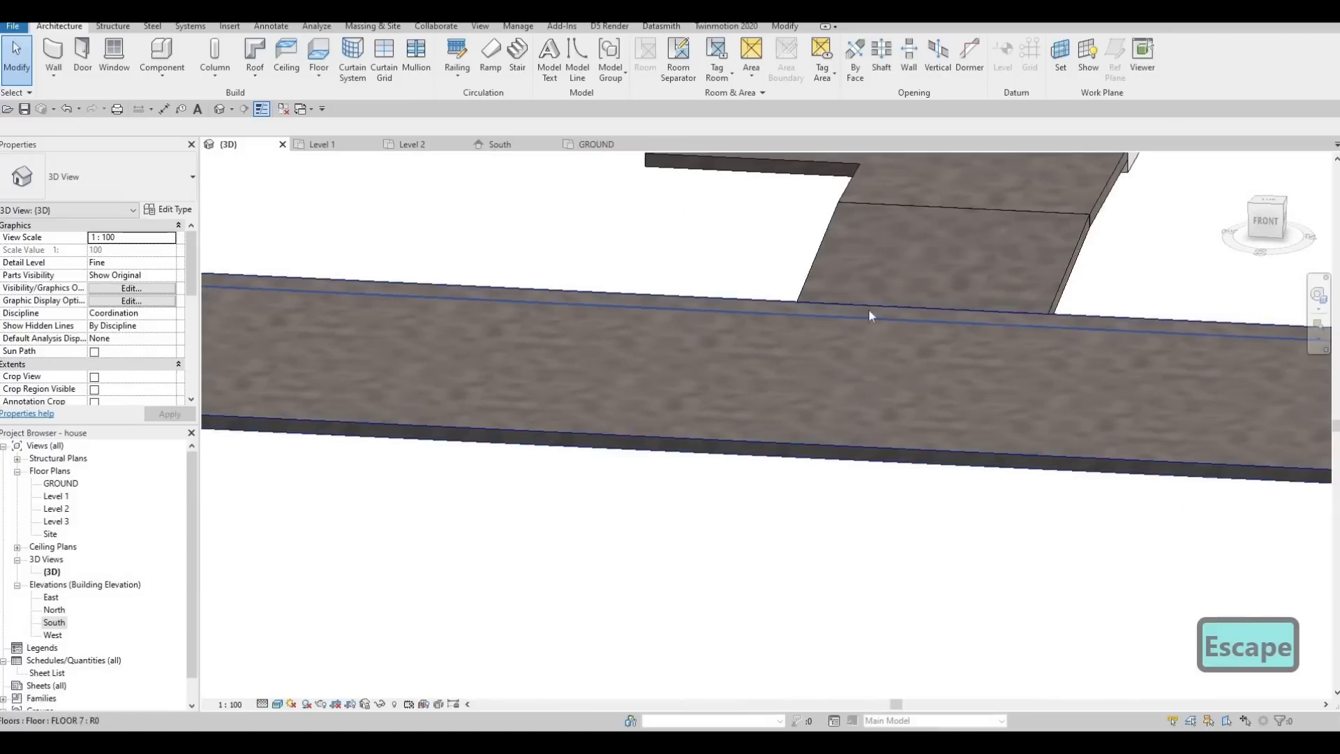
pyautogui.keyDown('shift'); pyautogui.moveTo(868, 308); pyautogui.dragTo(805, 200, button='middle'); pyautogui.keyUp('shift')
pyautogui.keyDown('shift'); pyautogui.moveTo(558, 393); pyautogui.dragTo(729, 551, button='middle'); pyautogui.keyUp('shift')
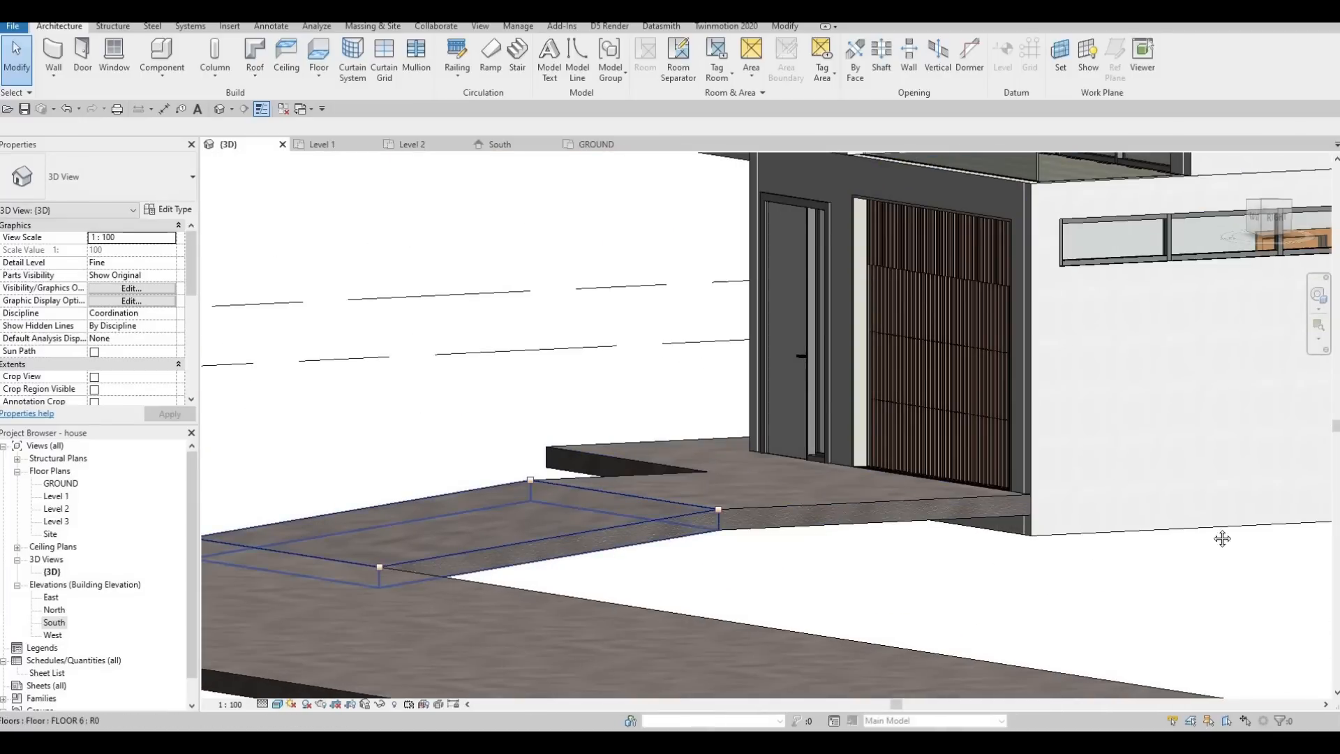
pyautogui.keyDown('shift'); pyautogui.moveTo(1223, 538); pyautogui.dragTo(942, 566, button='middle'); pyautogui.keyUp('shift')
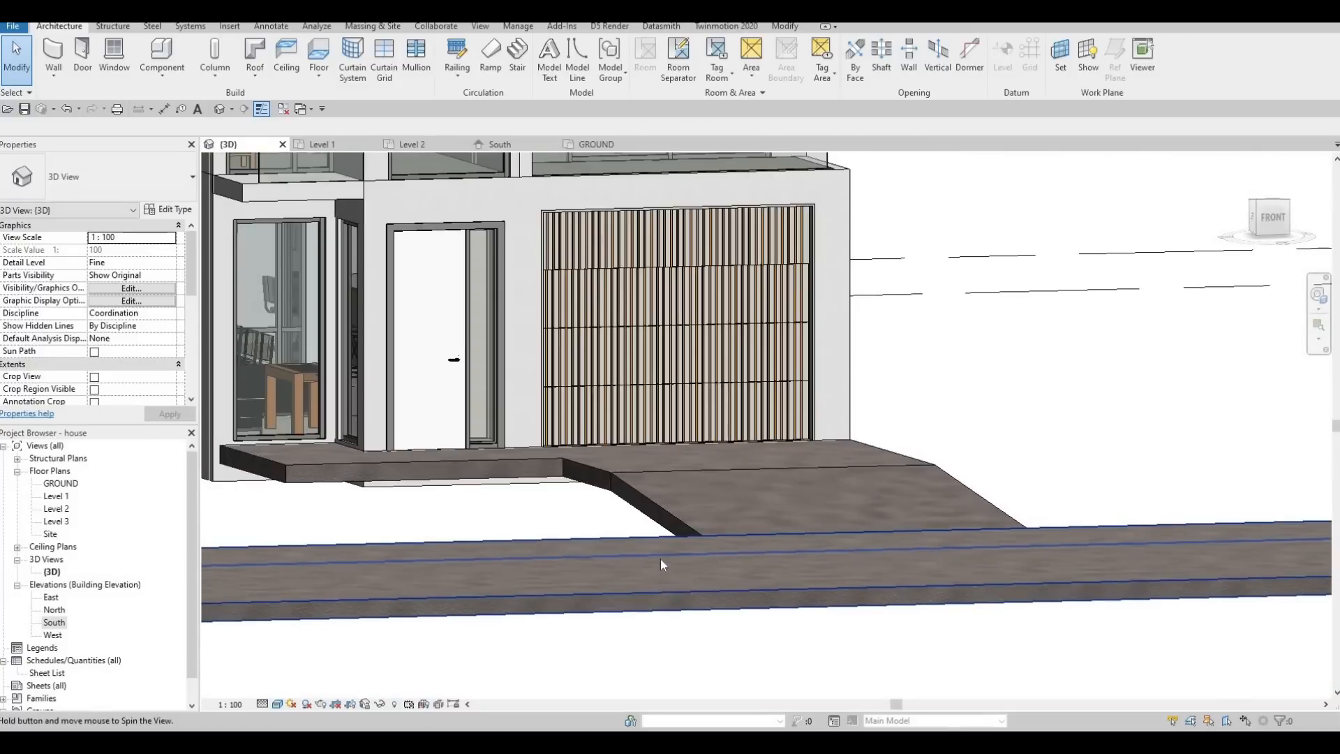
pyautogui.keyDown('shift'); pyautogui.moveTo(660, 558); pyautogui.dragTo(633, 543, button='middle'); pyautogui.keyUp('shift')
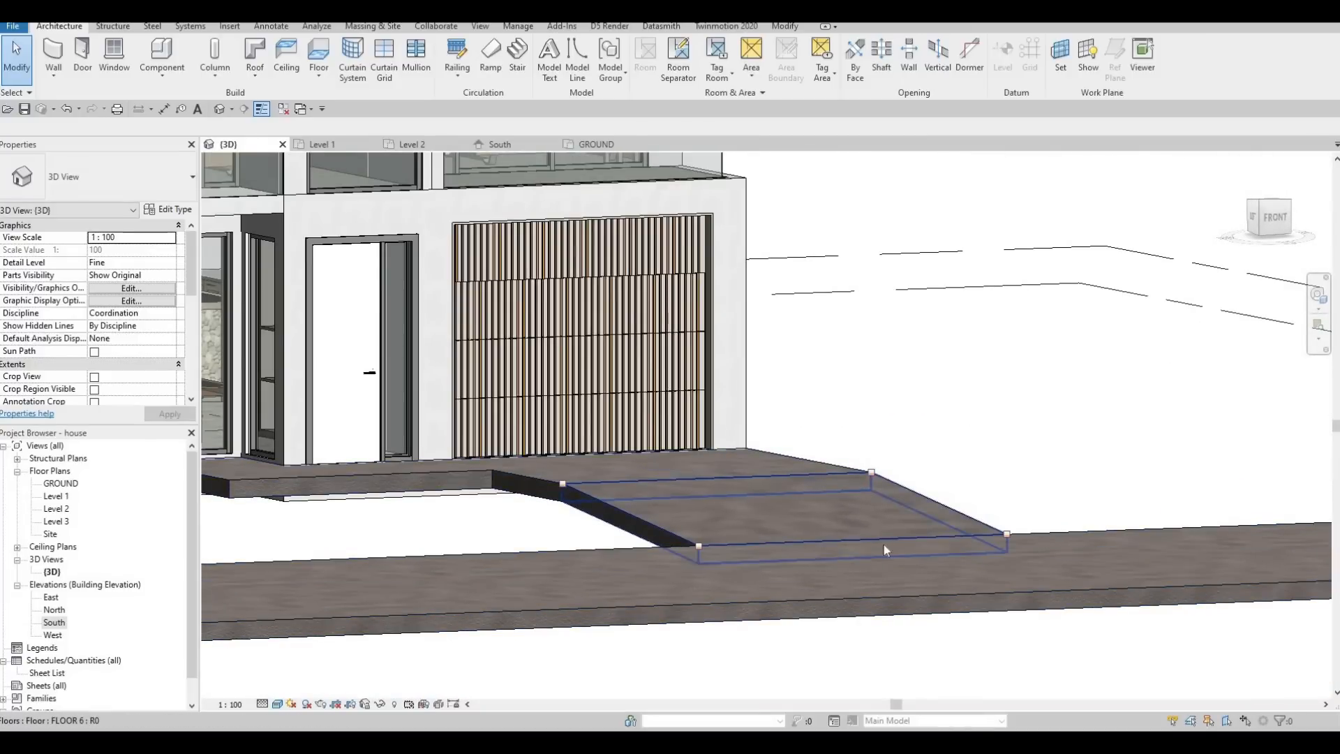
pyautogui.keyDown('shift'); pyautogui.moveTo(883, 549); pyautogui.dragTo(774, 471, button='middle'); pyautogui.keyUp('shift')
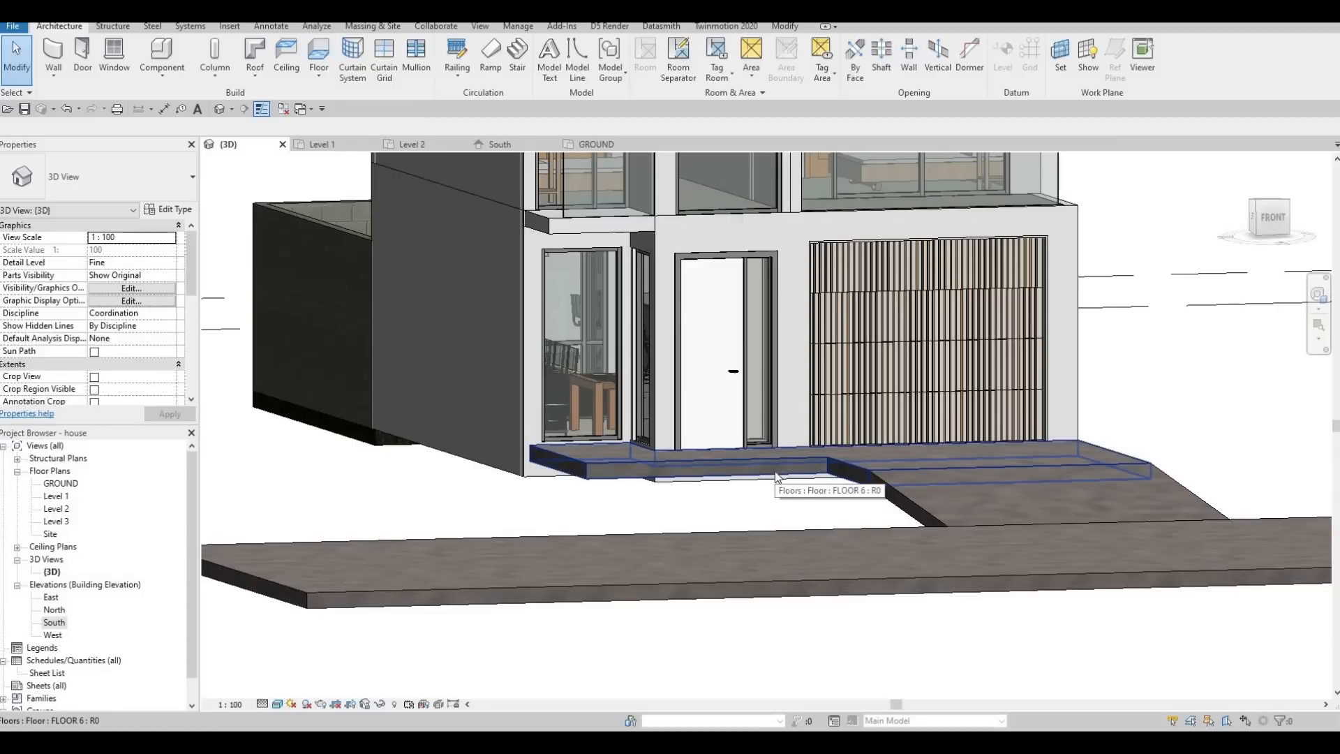
# Set the structure layer thickness of the FLOOR 6 type to 600 mm in the entrance slab's type properties.
pyautogui.click(775, 471)
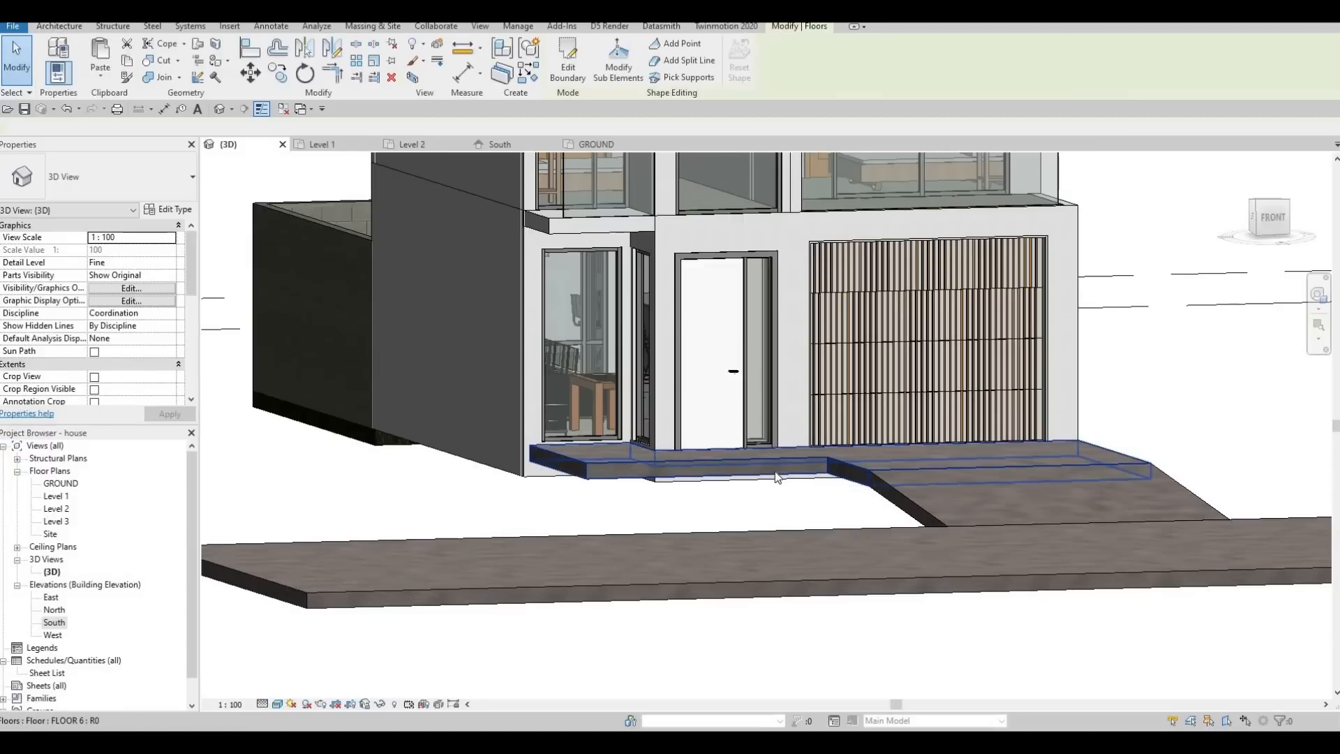
pyautogui.click(171, 211)
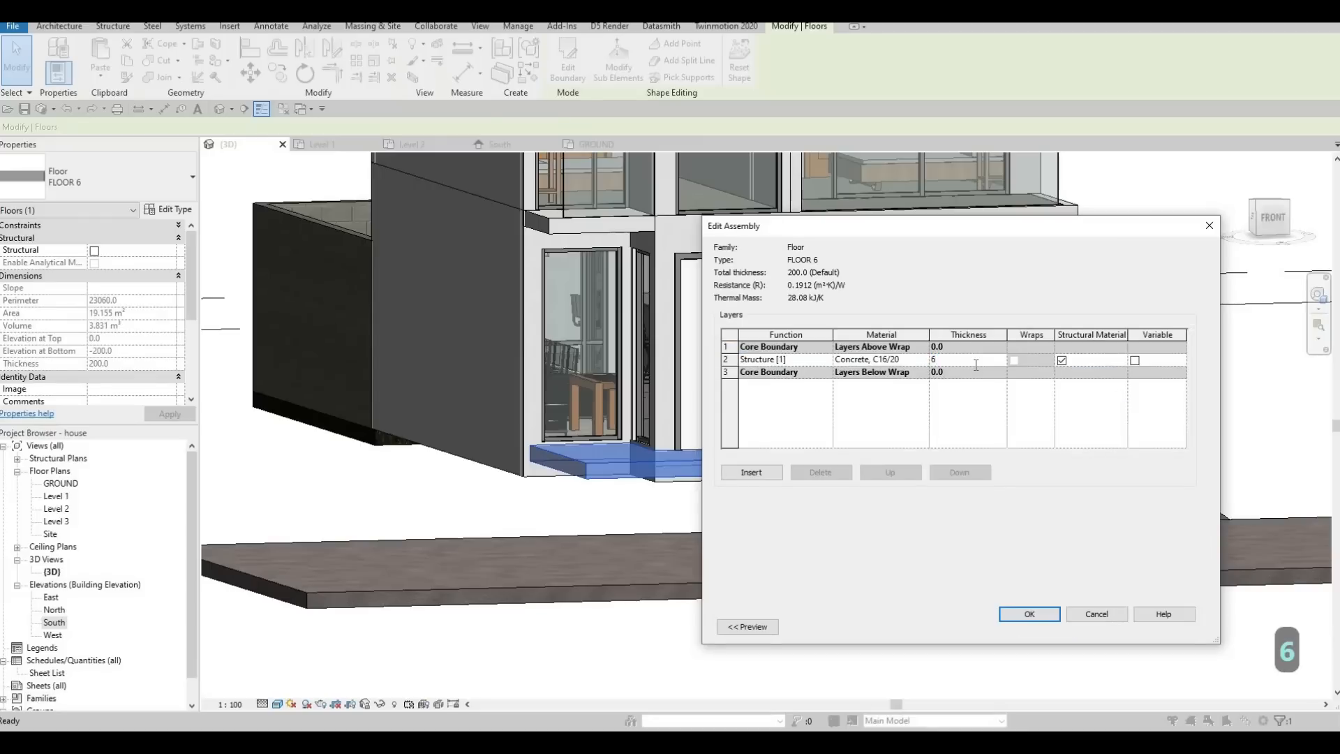
pyautogui.write('00')
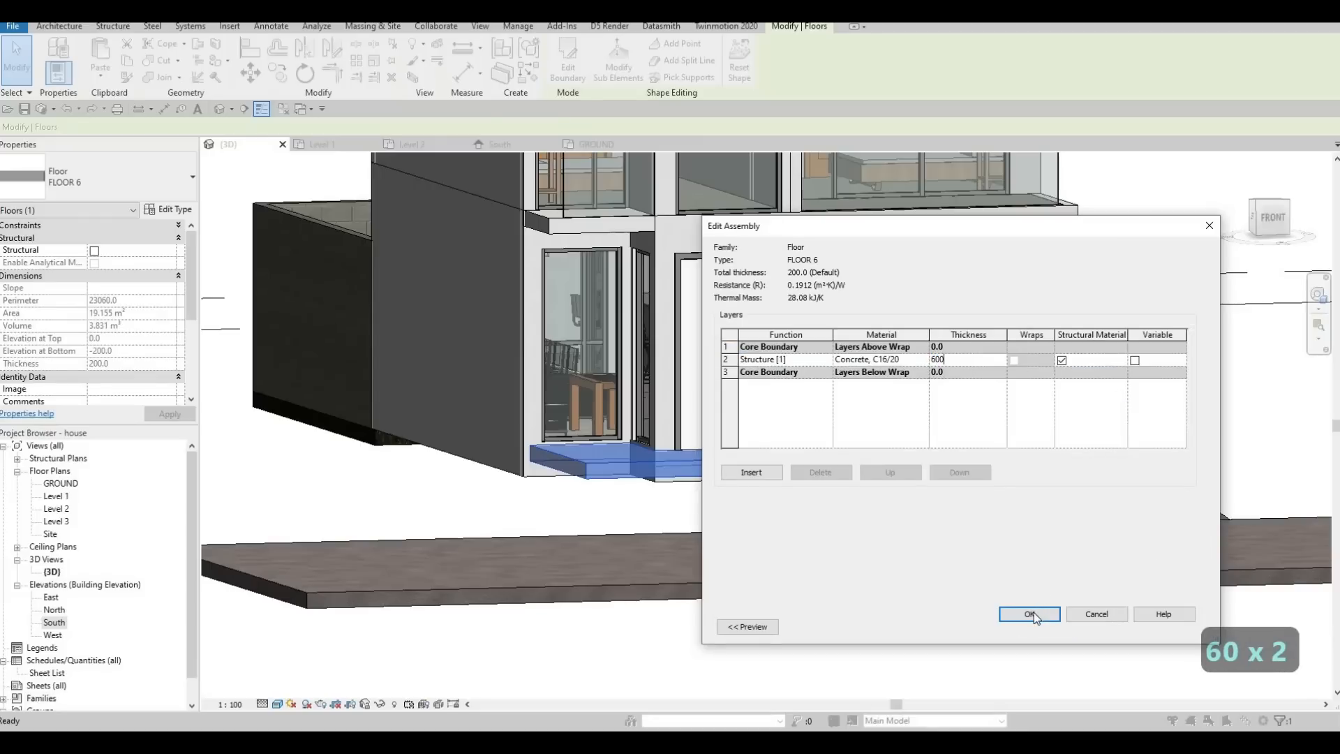
pyautogui.click(1032, 614)
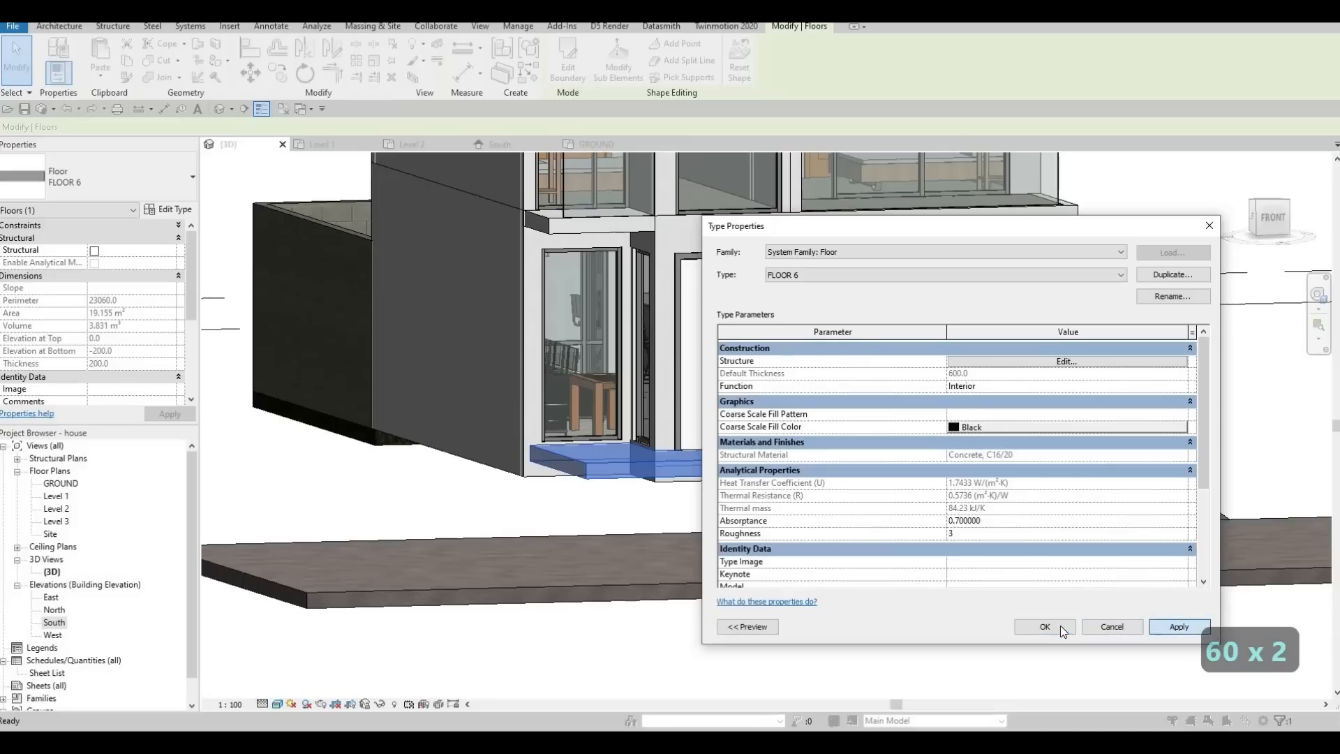
pyautogui.click(1045, 625)
pyautogui.press('Escape')
pyautogui.press('Escape')
pyautogui.keyDown('shift'); pyautogui.moveTo(754, 615); pyautogui.dragTo(1205, 635, button='middle'); pyautogui.keyUp('shift')
pyautogui.moveTo(827, 448); pyautogui.dragTo(1037, 469, button='middle')
pyautogui.press('Escape')
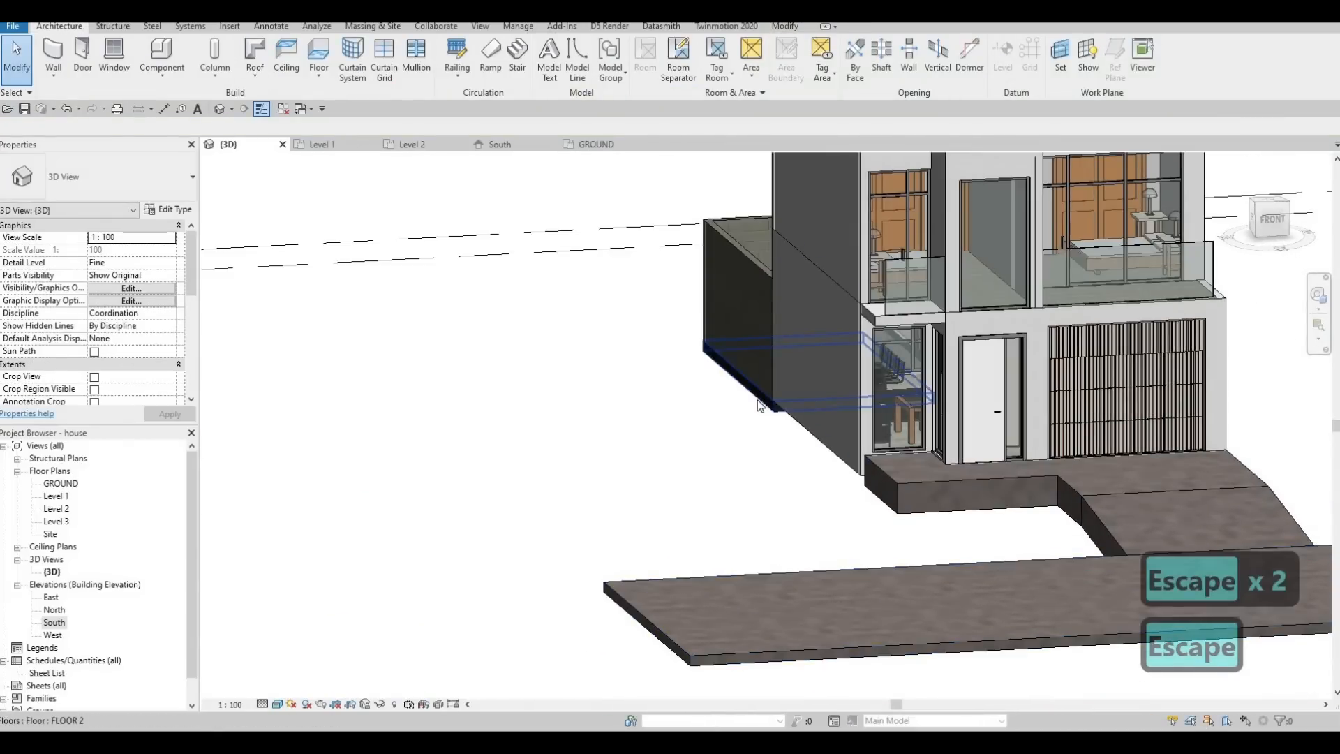
pyautogui.click(760, 406)
pyautogui.press('c')
pyautogui.press('s')
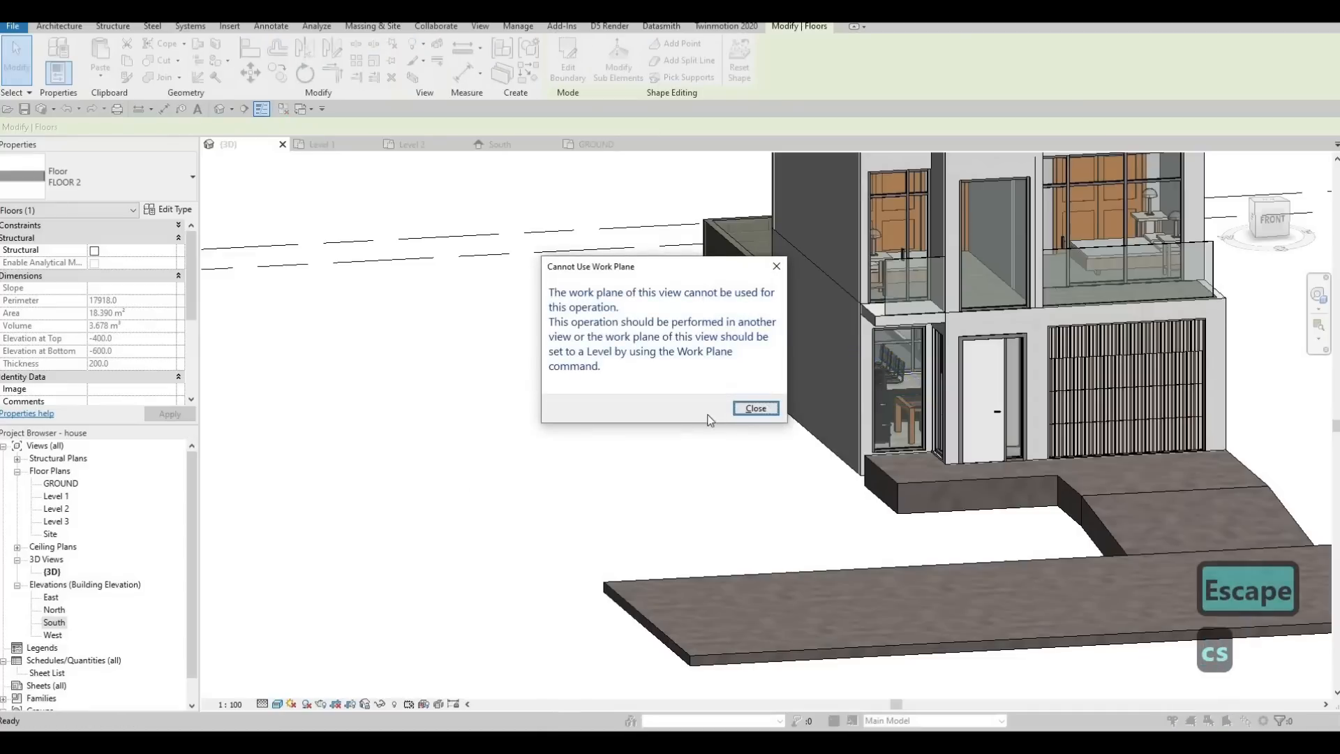
pyautogui.press('Escape')
pyautogui.press('Escape')
pyautogui.click(760, 404)
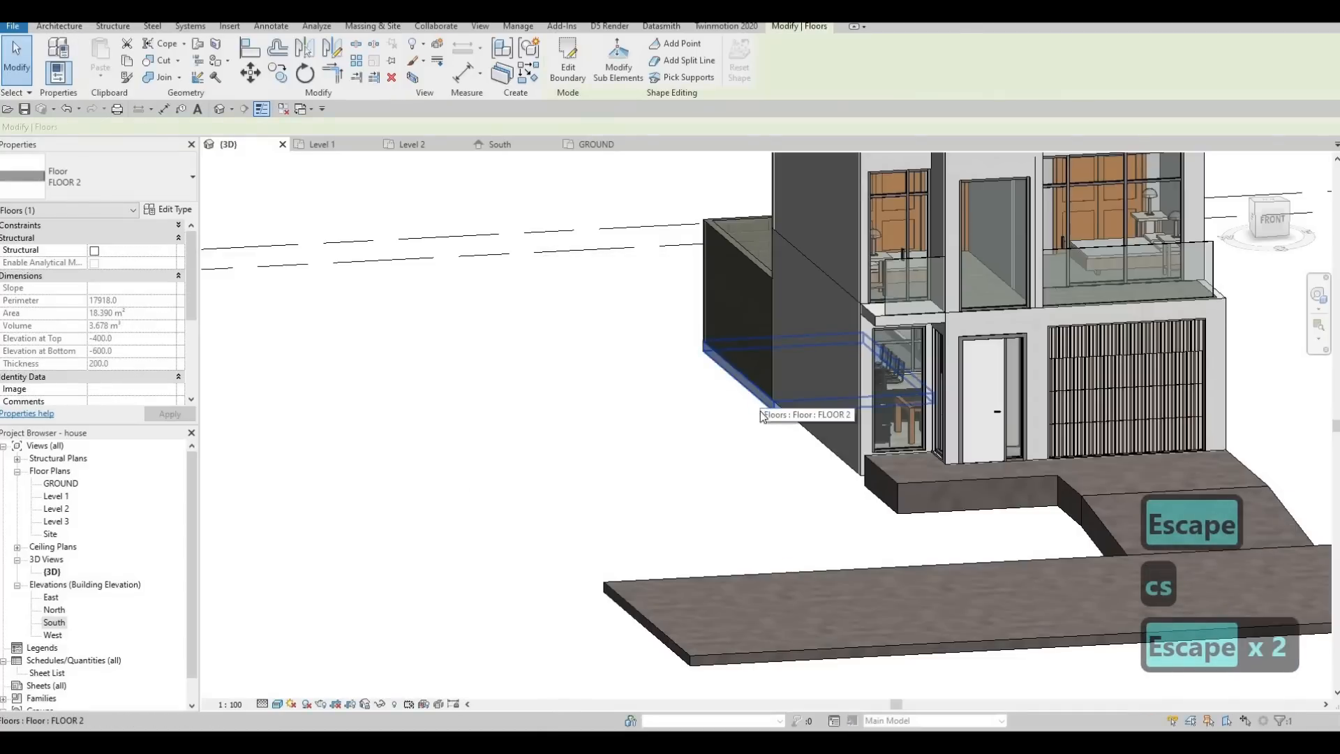
pyautogui.press('c')
pyautogui.press('s')
pyautogui.press('Escape')
pyautogui.press('Escape')
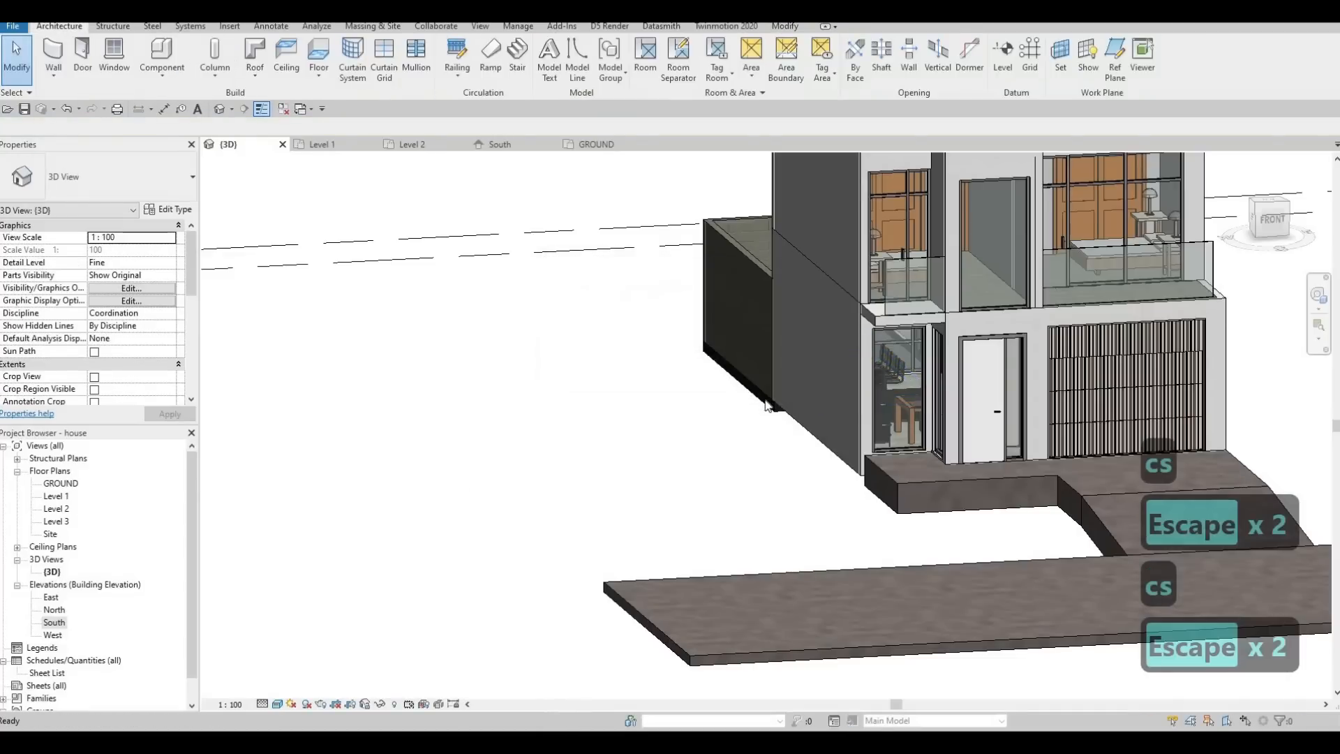
# Create a similar FLOOR 2 rectangle on the GROUND plan from the entrance slab to the FLOOR 7 slab, about 3185 by 5673 mm.
pyautogui.click(764, 404)
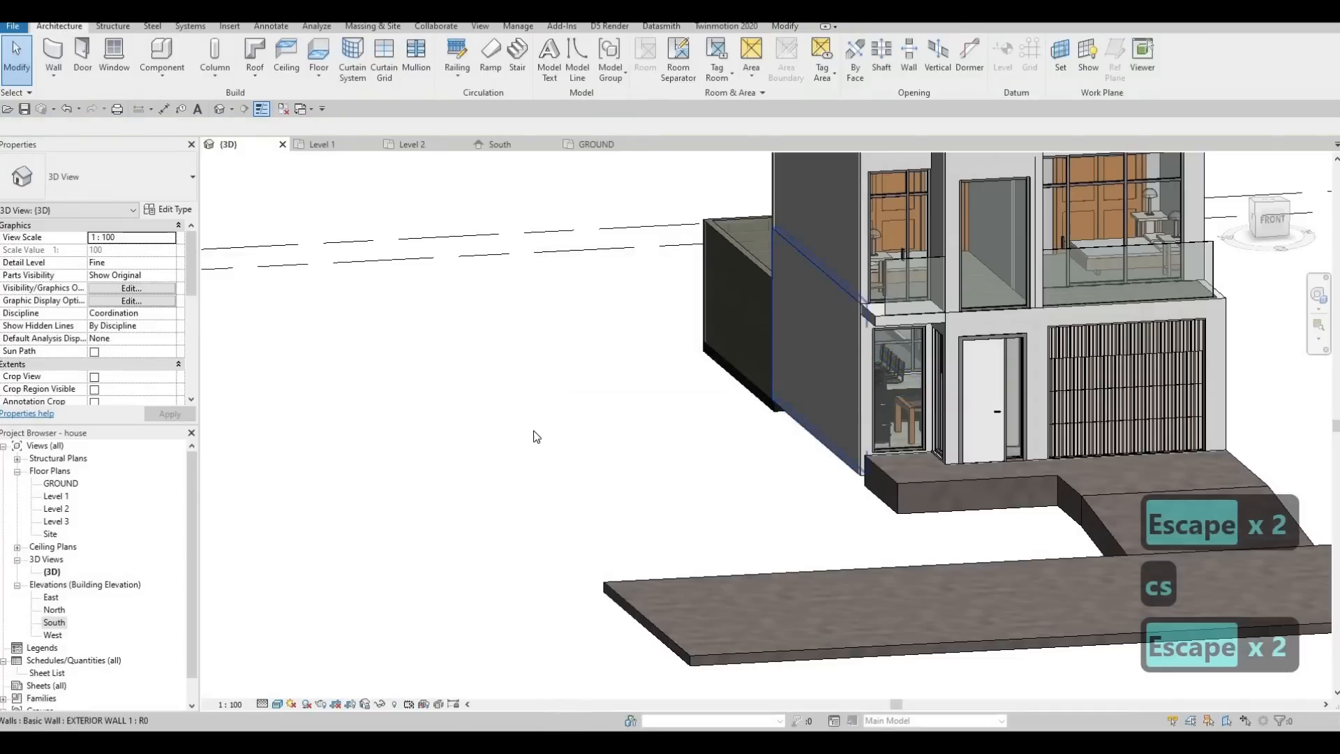
pyautogui.doubleClick(61, 484)
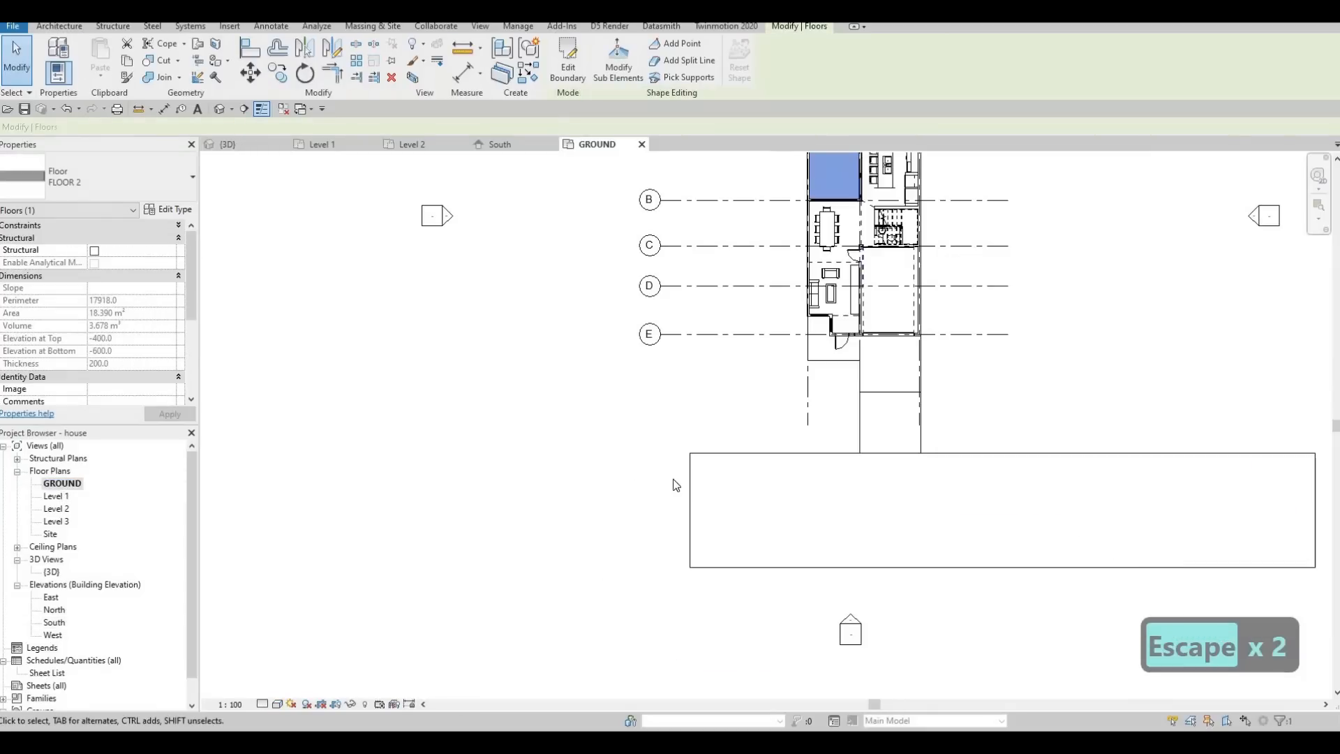
pyautogui.press('c')
pyautogui.press('s')
pyautogui.scroll(4, 845, 405)
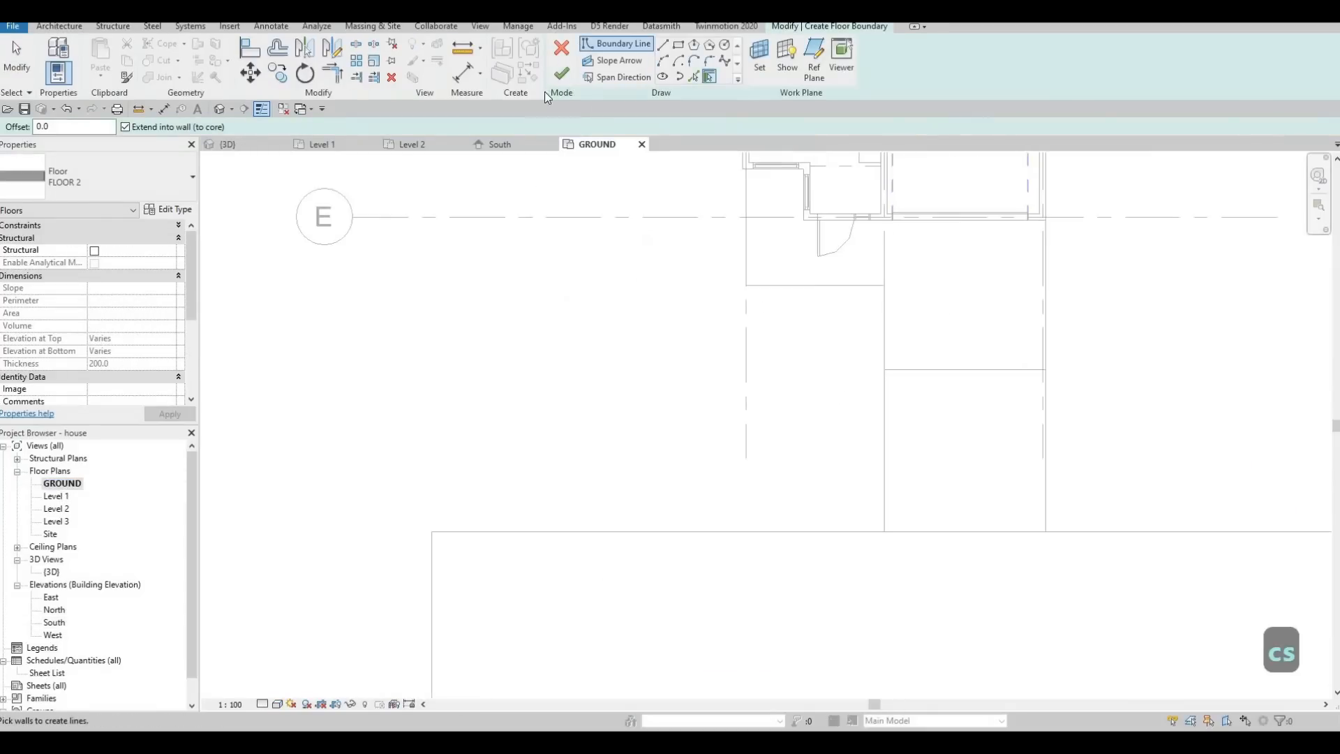
pyautogui.click(884, 285)
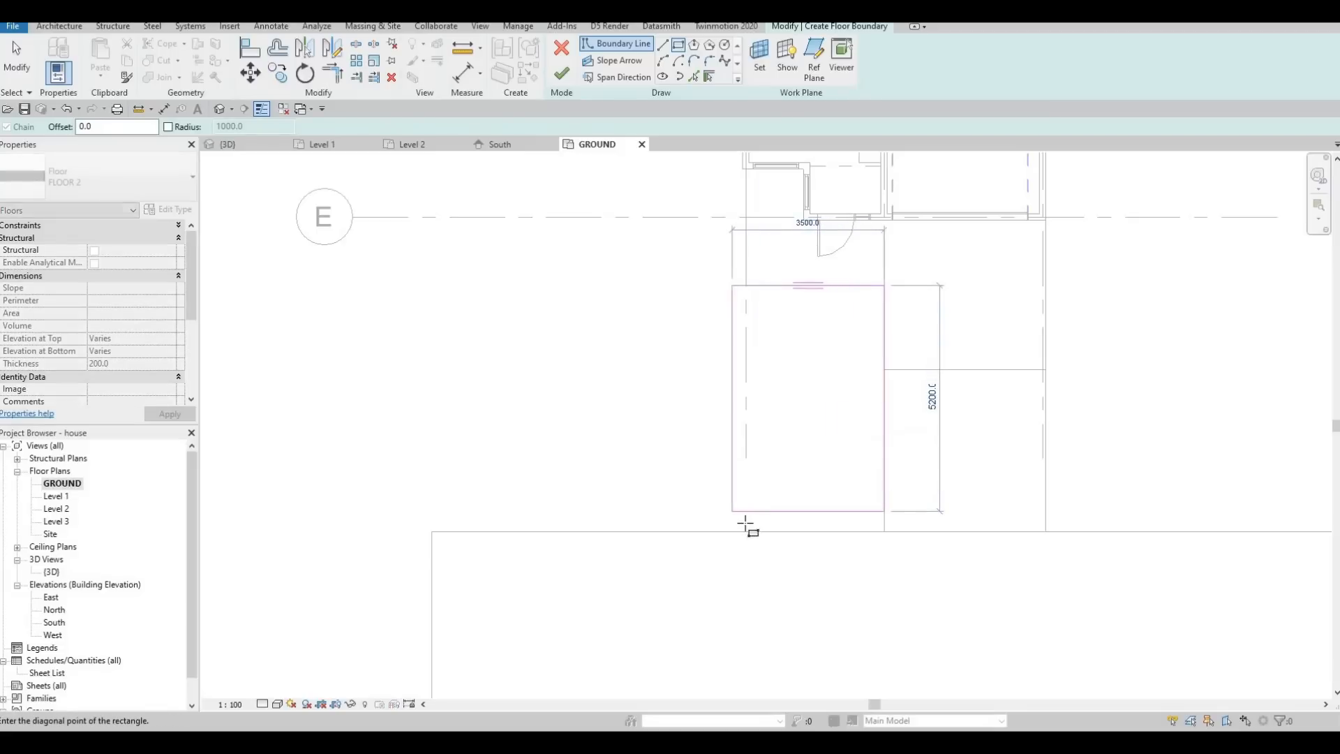
pyautogui.click(745, 530)
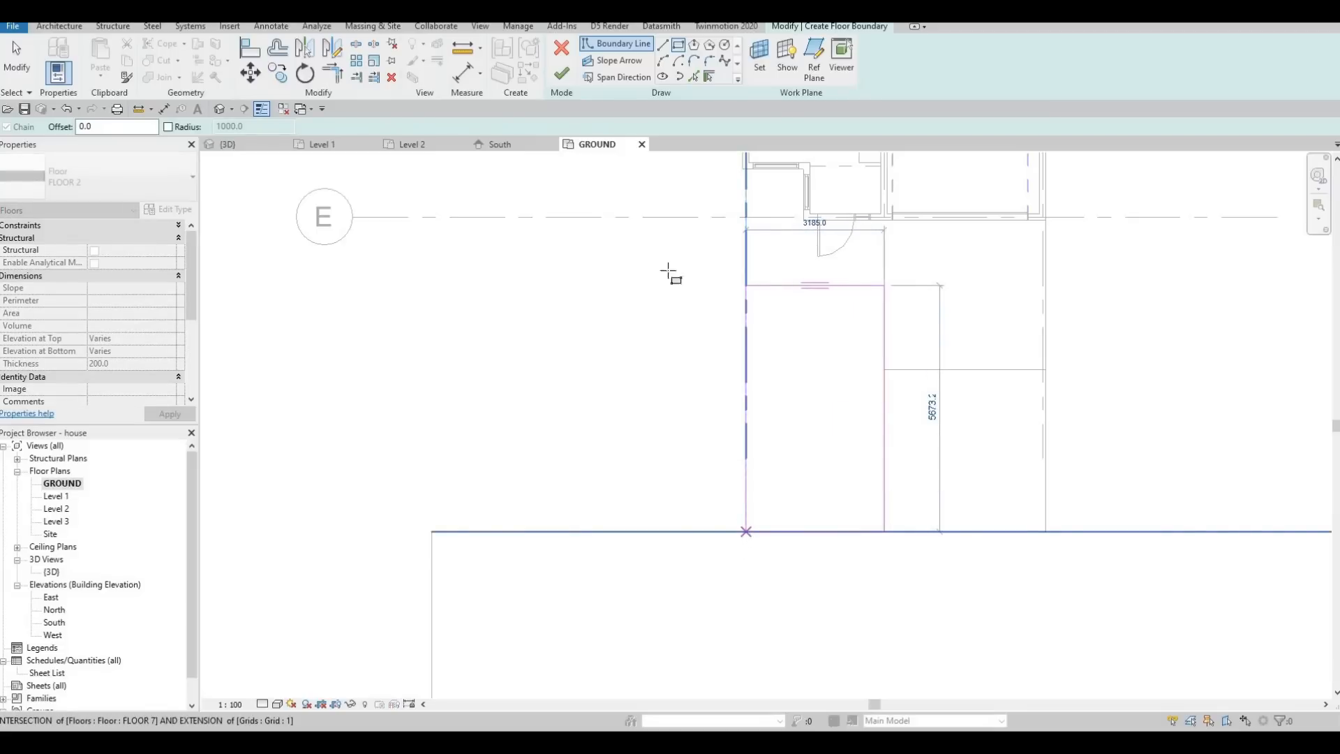
pyautogui.click(562, 75)
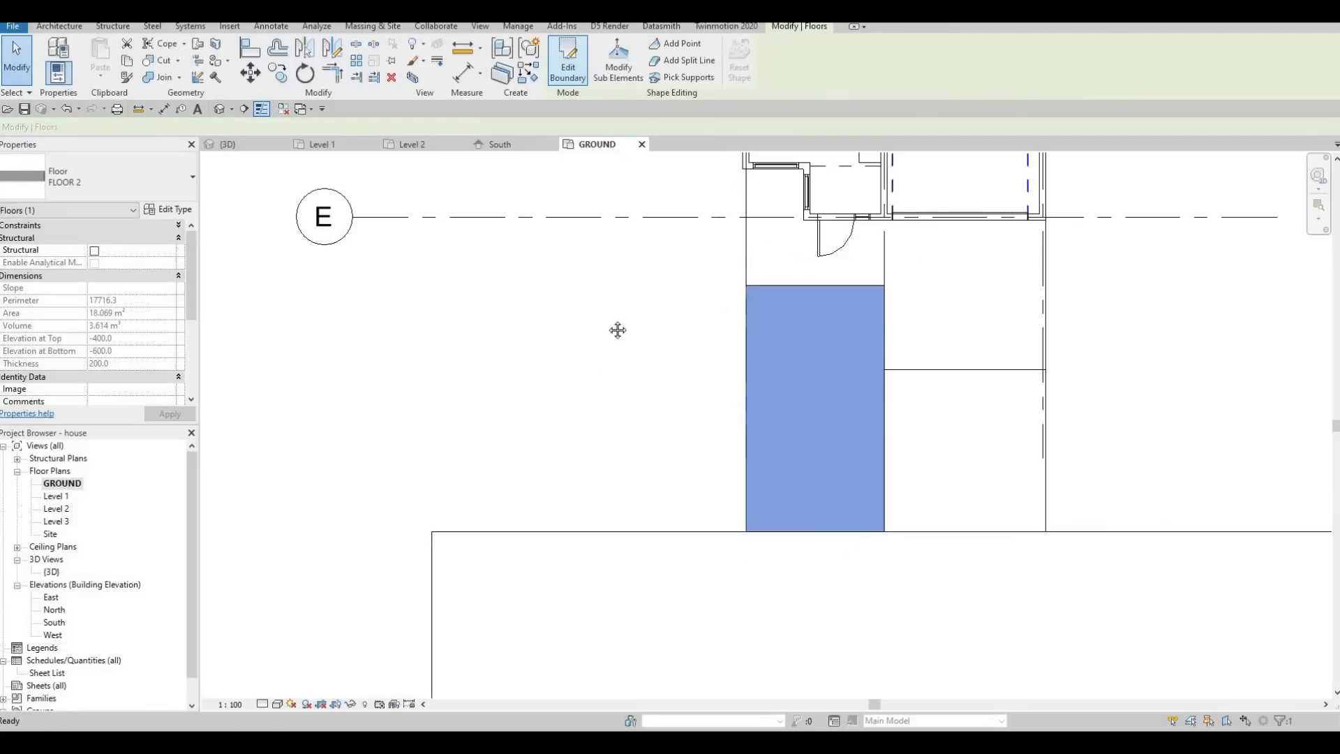
pyautogui.scroll(-3, 591, 348)
pyautogui.press('Escape')
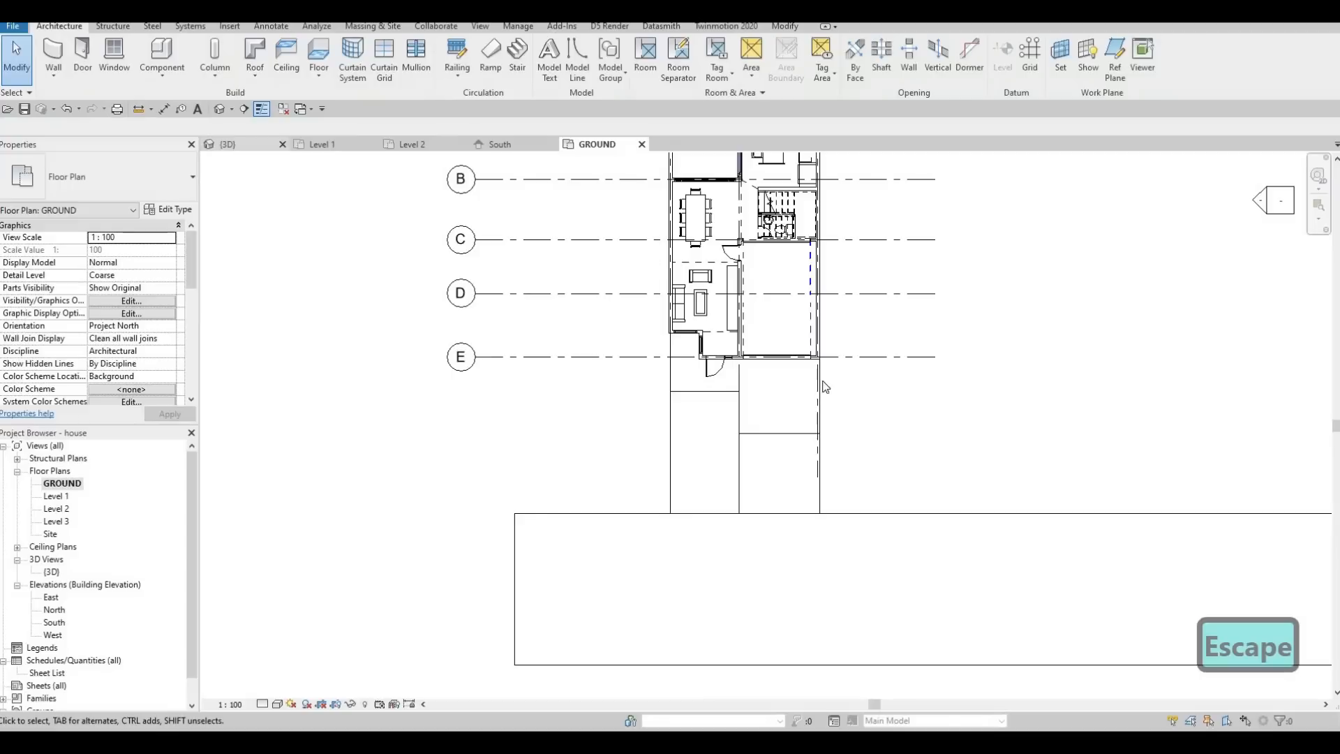
# Edit the new FLOOR 2 boundary in 3D, moving its driveway-side edge inward to about mid-width, and finish the sketch.
pyautogui.click(253, 144)
pyautogui.keyDown('shift'); pyautogui.moveTo(645, 399); pyautogui.dragTo(381, 405, button='middle'); pyautogui.keyUp('shift')
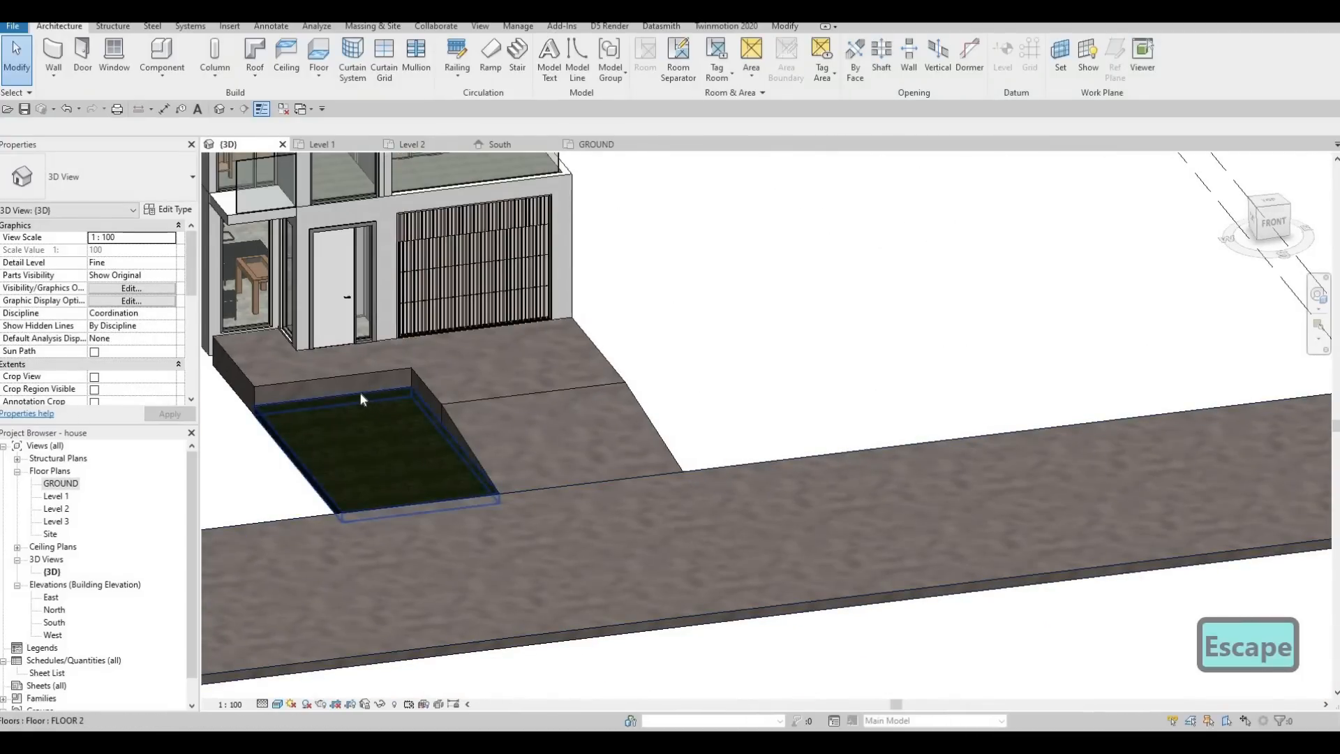
pyautogui.scroll(2, 360, 398)
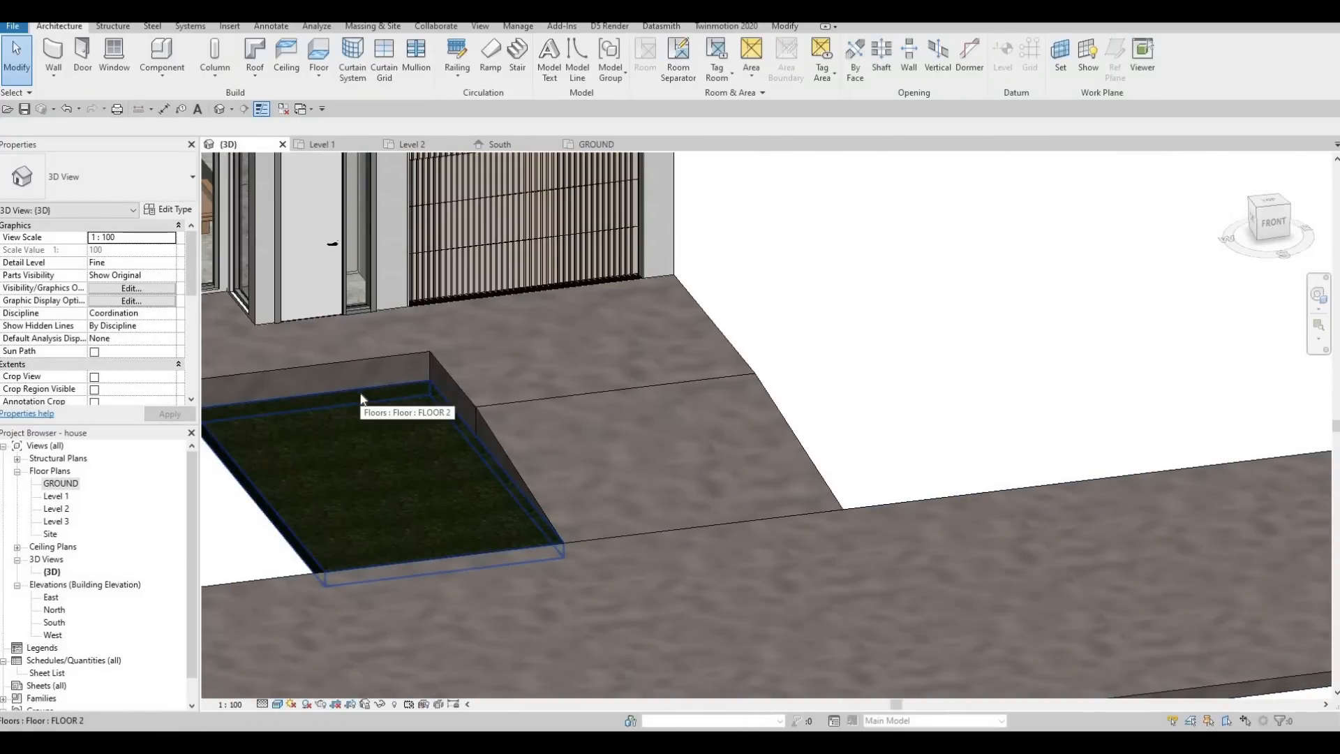
pyautogui.moveTo(513, 358); pyautogui.dragTo(498, 356, button='middle')
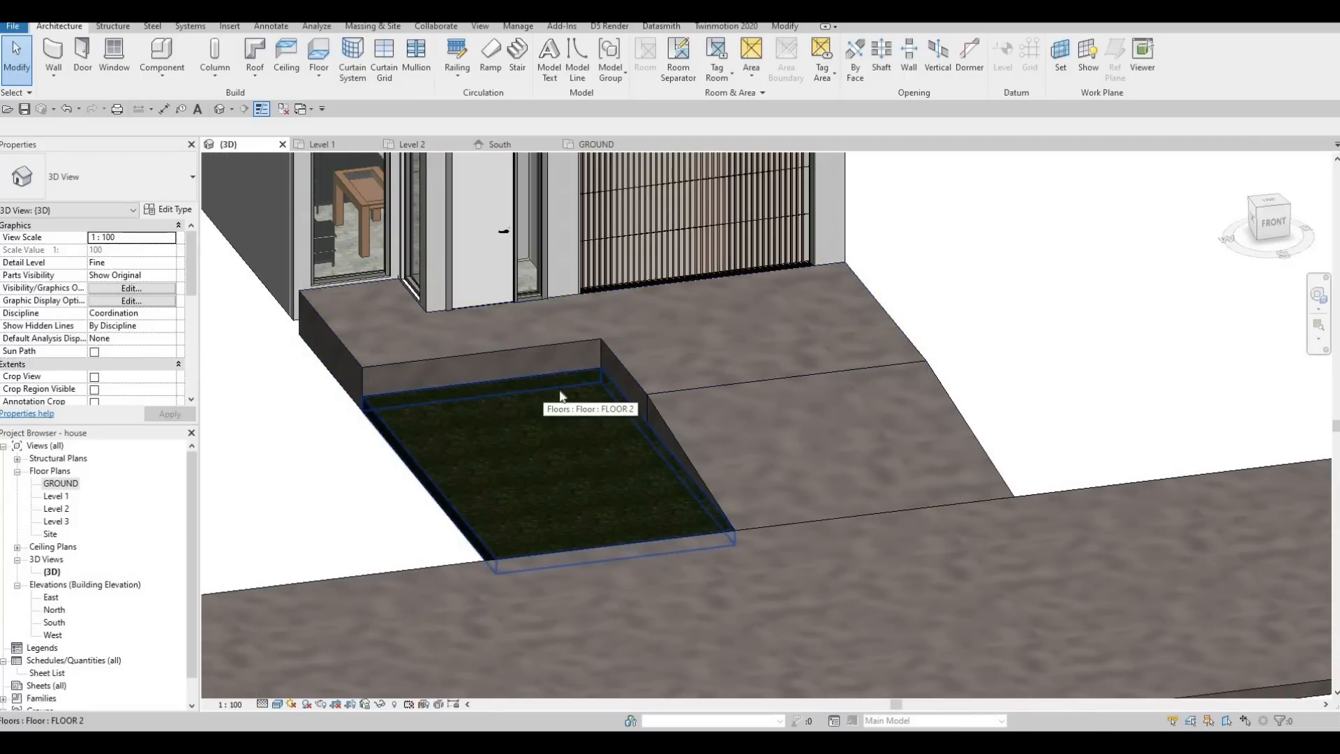
pyautogui.moveTo(545, 406); pyautogui.dragTo(547, 406, button='middle')
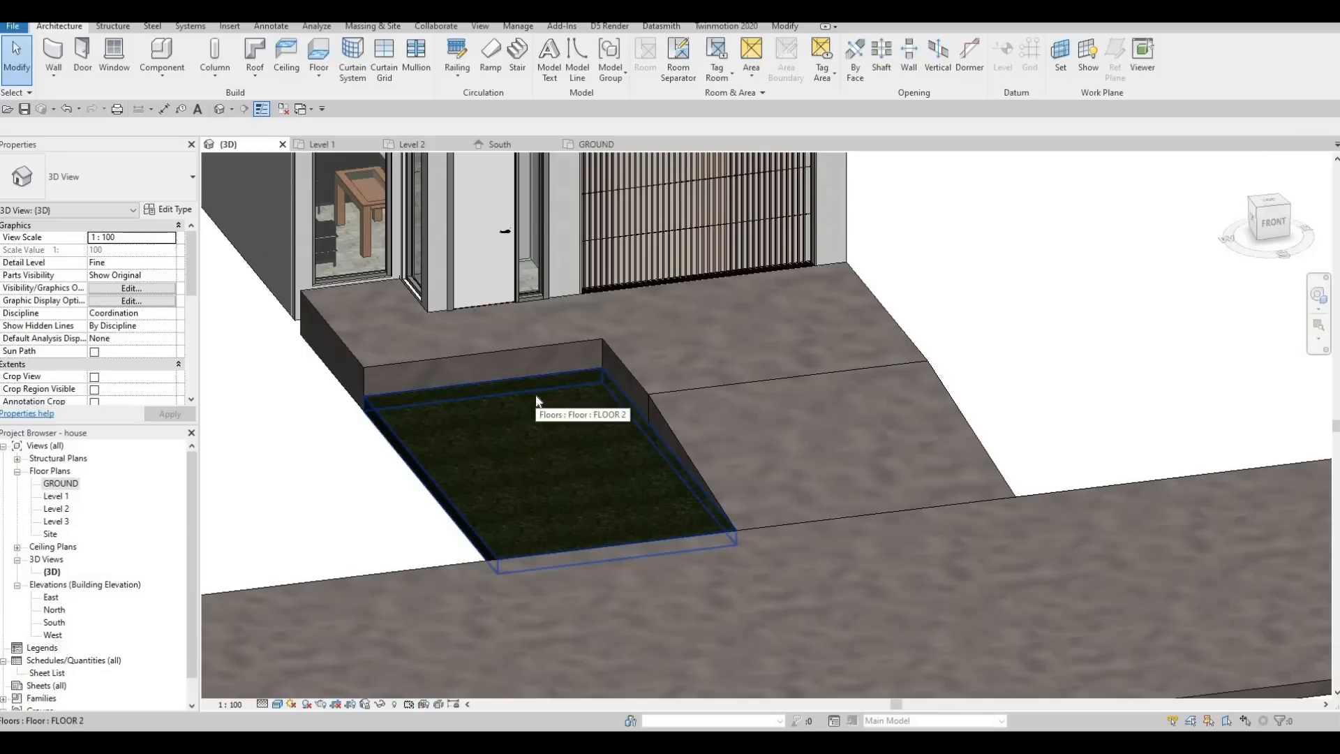
pyautogui.click(473, 491)
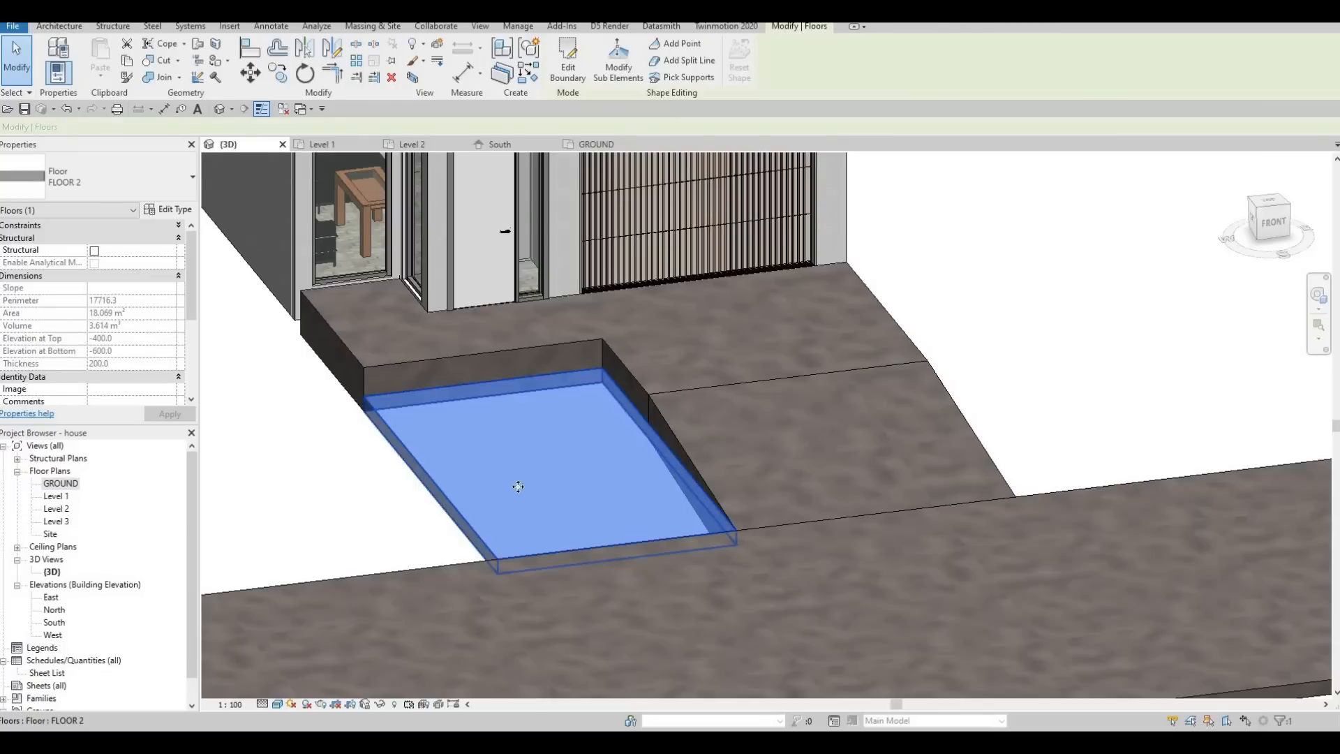
pyautogui.scroll(-2, 468, 492)
pyautogui.moveTo(475, 491); pyautogui.dragTo(414, 490, button='middle')
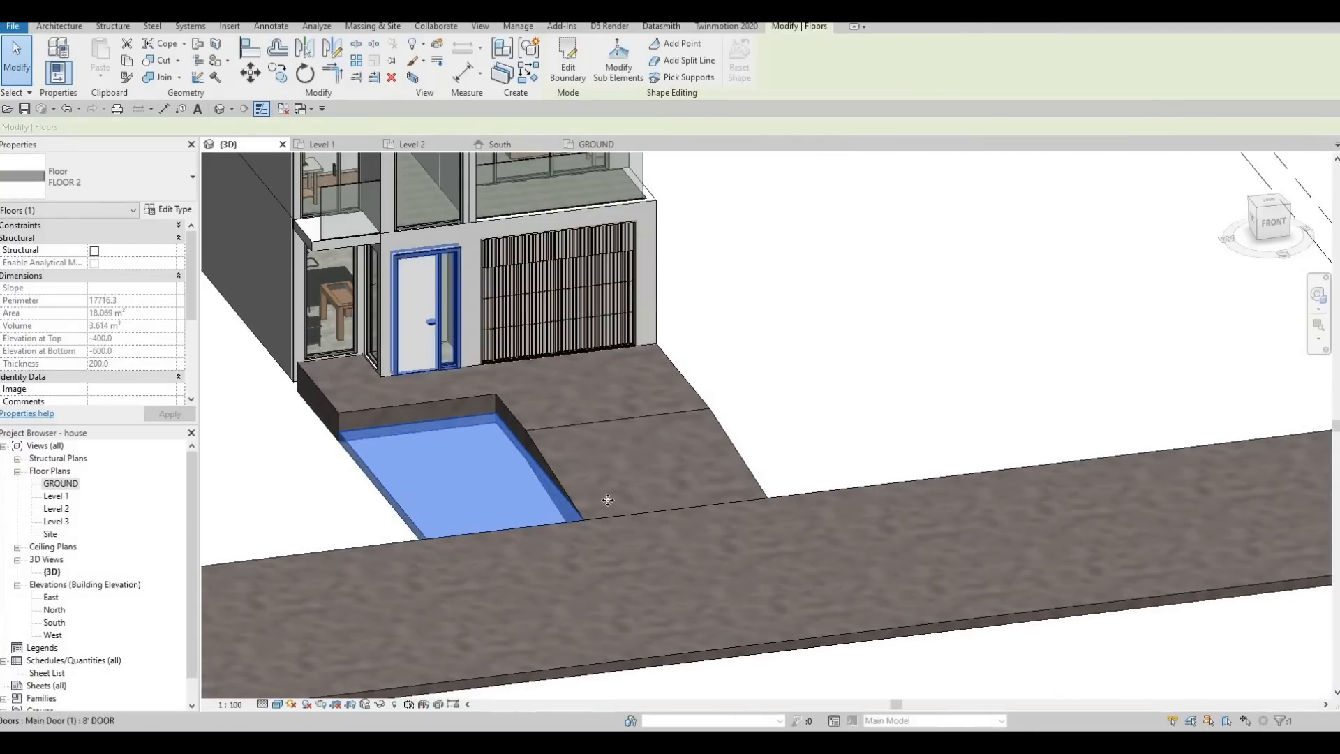
pyautogui.moveTo(441, 199); pyautogui.dragTo(578, 204, button='middle')
pyautogui.scroll(-1, 576, 202)
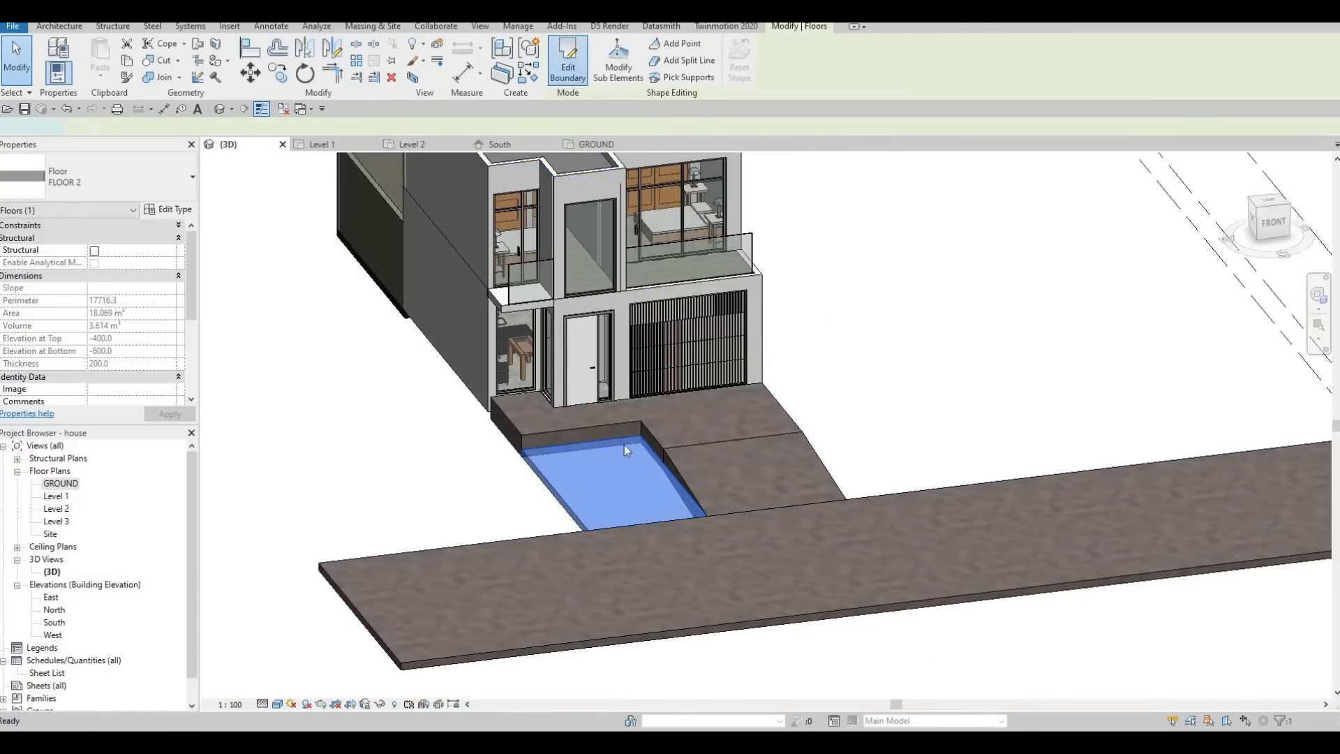
pyautogui.click(568, 63)
pyautogui.scroll(1, 674, 468)
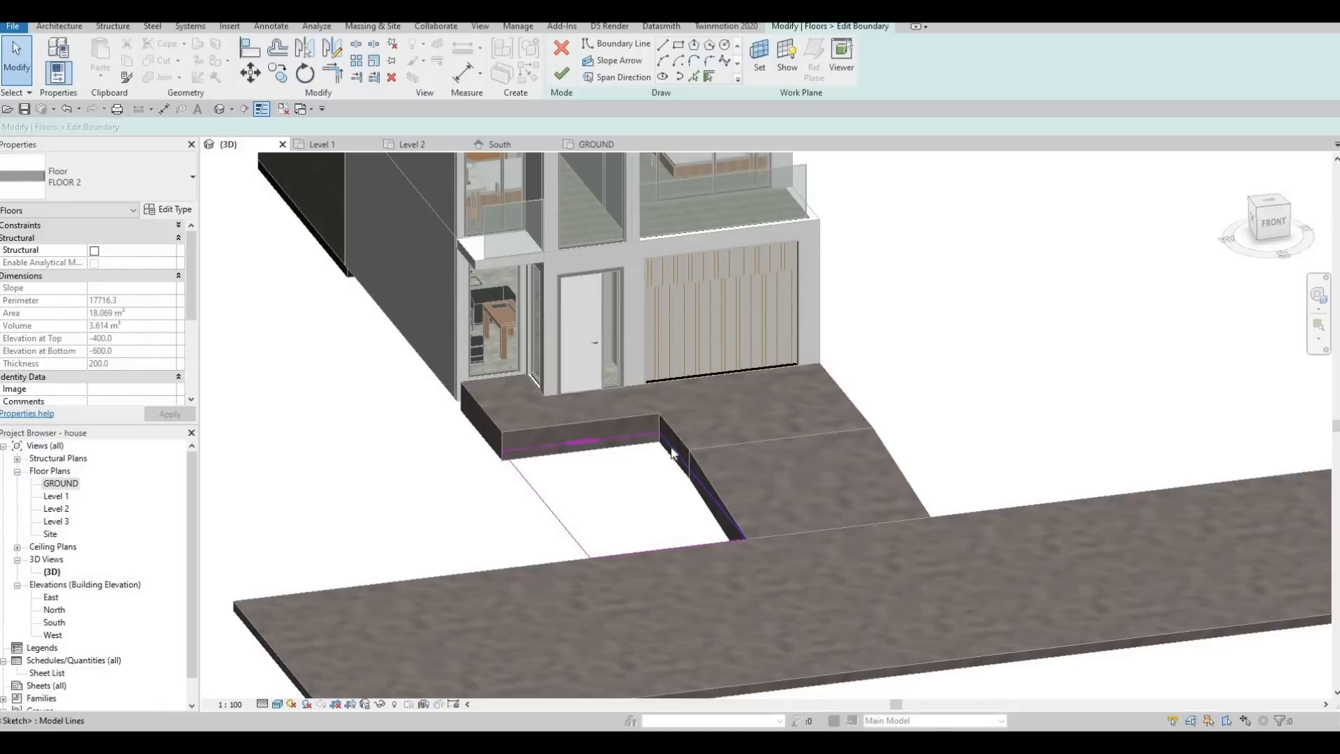
pyautogui.click(674, 450)
pyautogui.moveTo(627, 466); pyautogui.dragTo(620, 468)
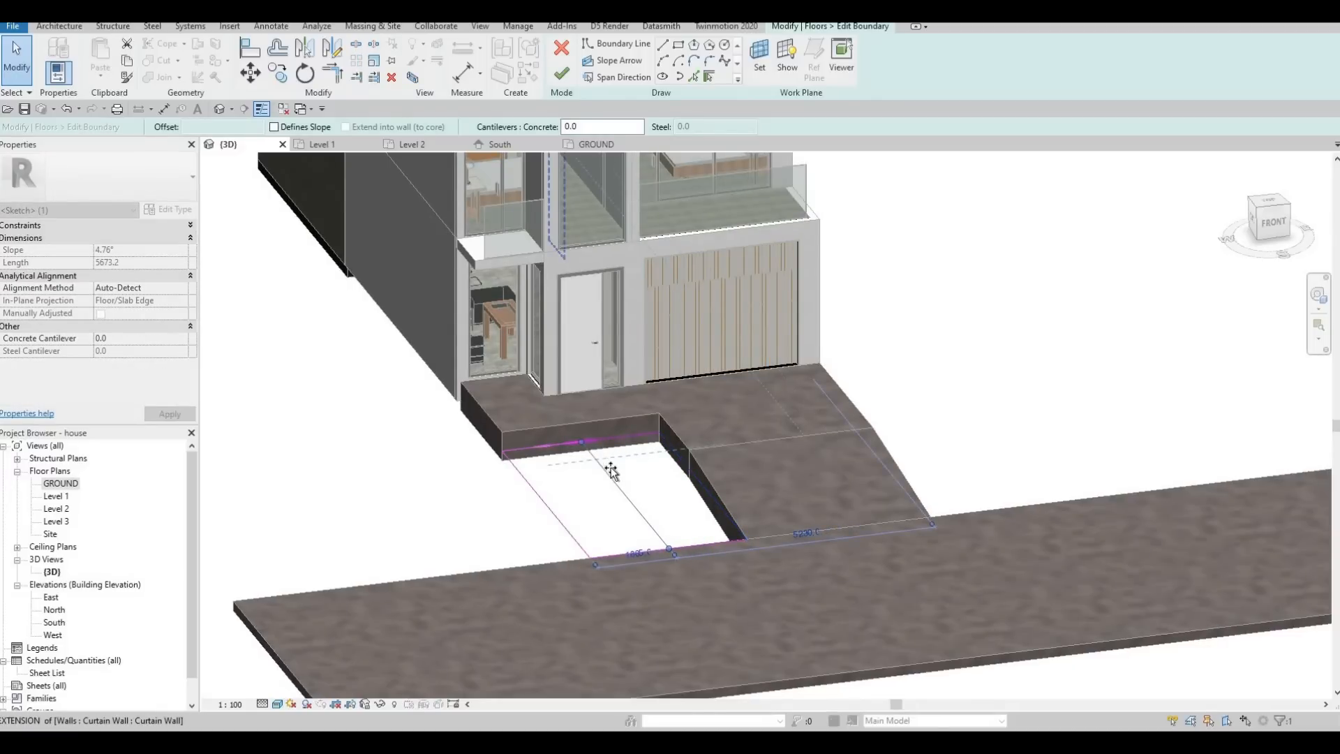
pyautogui.moveTo(610, 468); pyautogui.dragTo(614, 467)
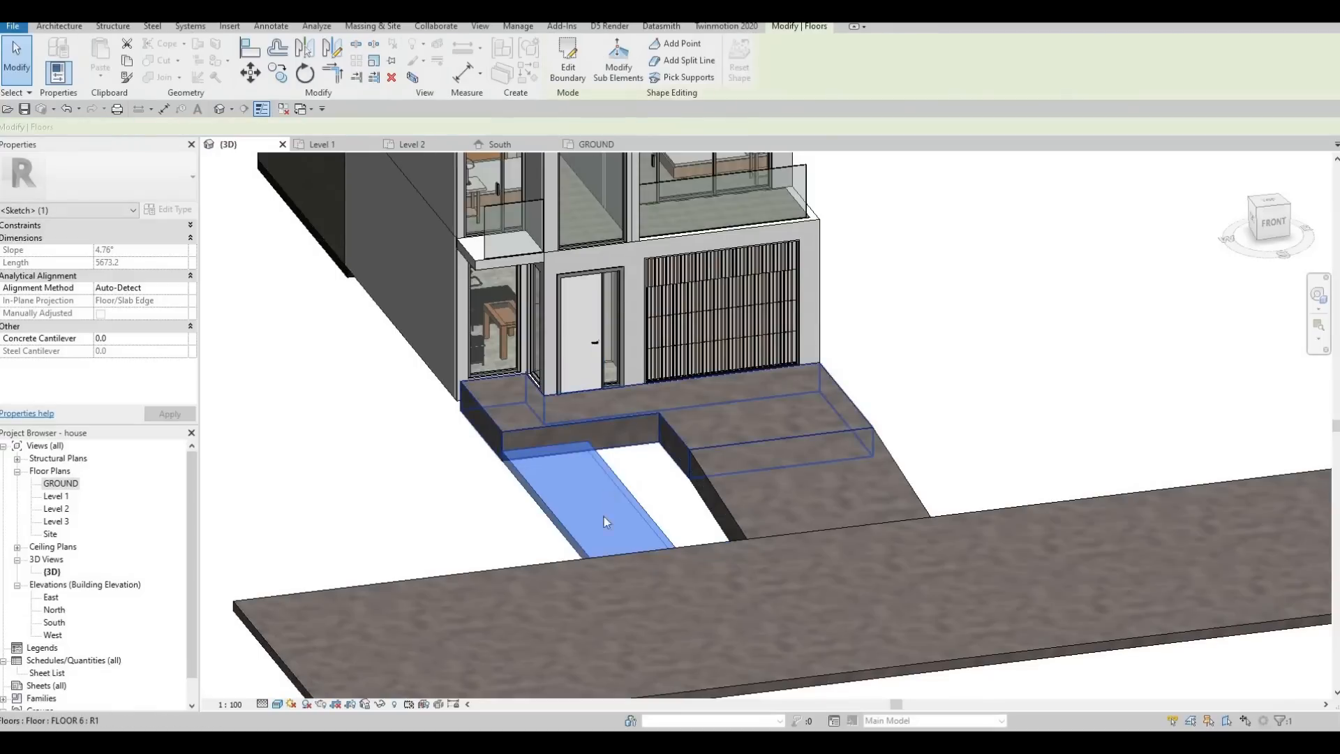
pyautogui.press('Escape')
pyautogui.press('Escape')
pyautogui.press('Escape')
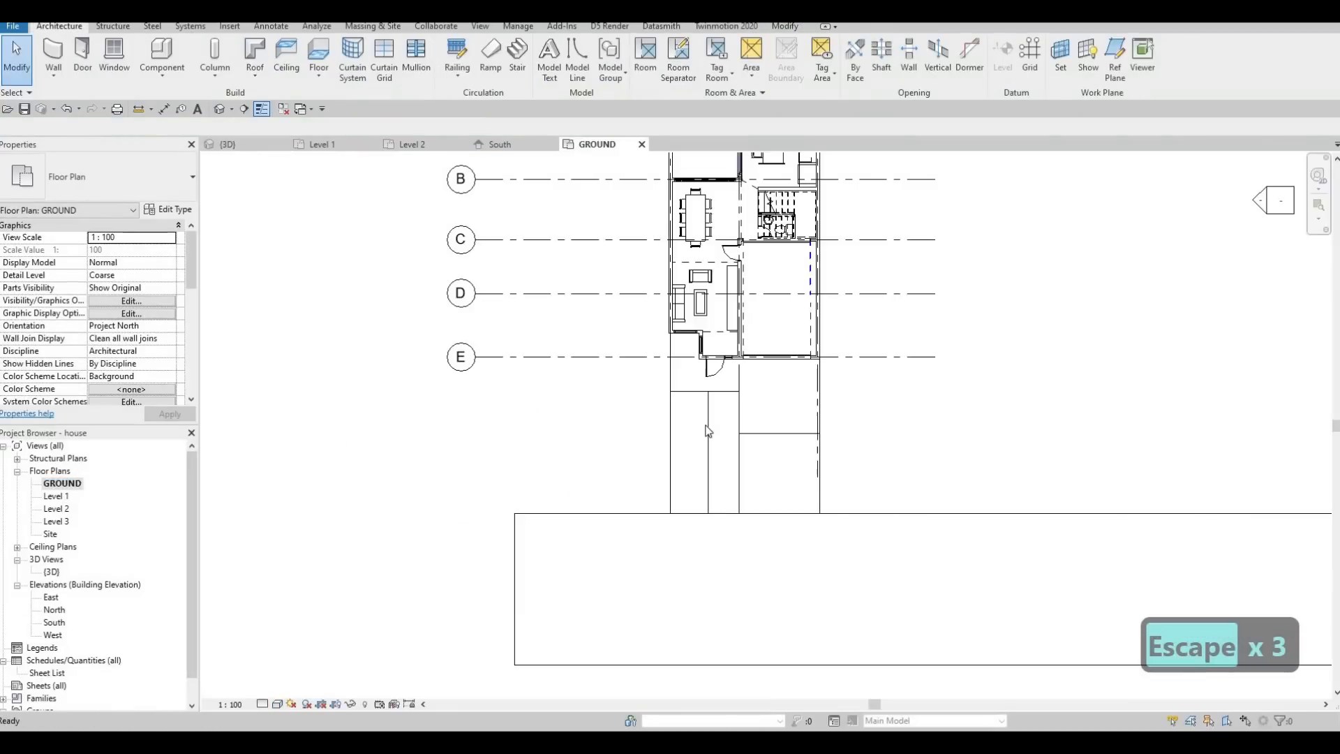
# Create a similar floor on the GROUND plan, sketching a rectangle in the gap between the narrowed FLOOR 2 and grid 2.
pyautogui.click(708, 422)
pyautogui.press('c')
pyautogui.press('s')
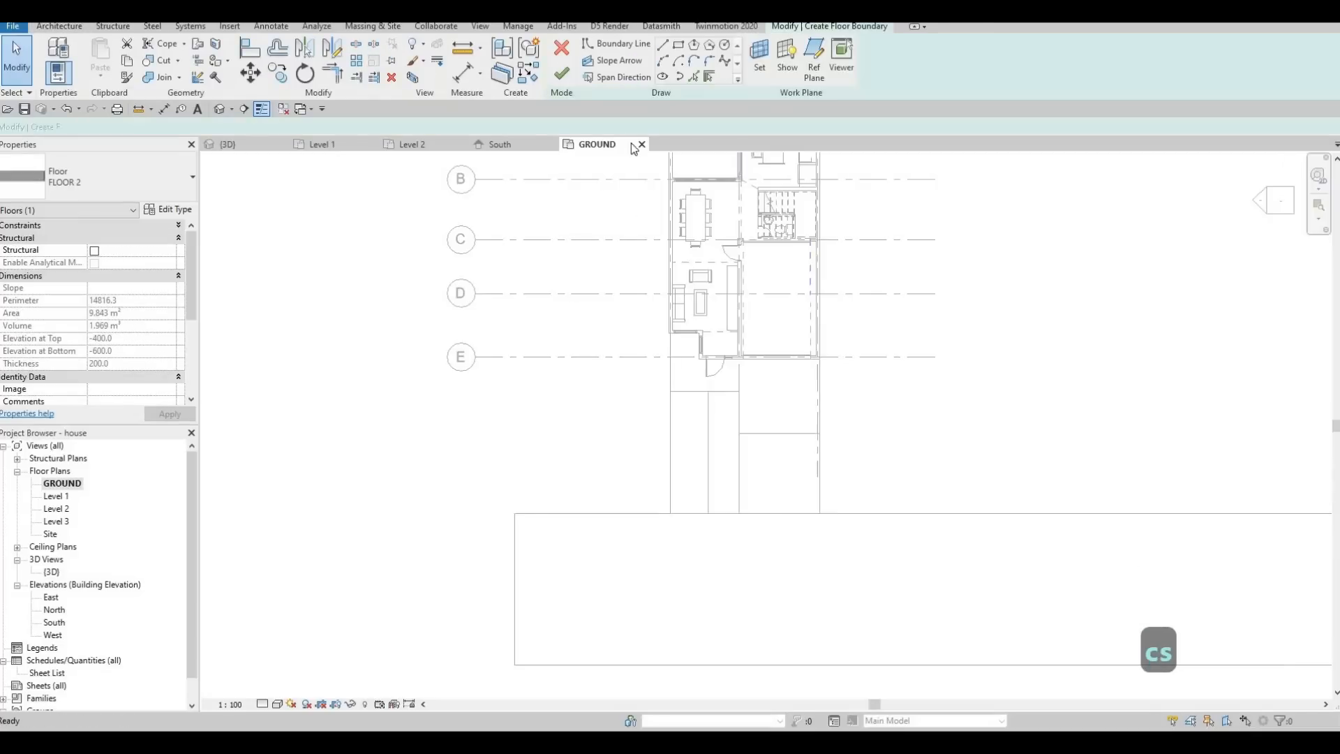
pyautogui.click(708, 392)
pyautogui.click(739, 513)
pyautogui.press('Escape')
pyautogui.press('Escape')
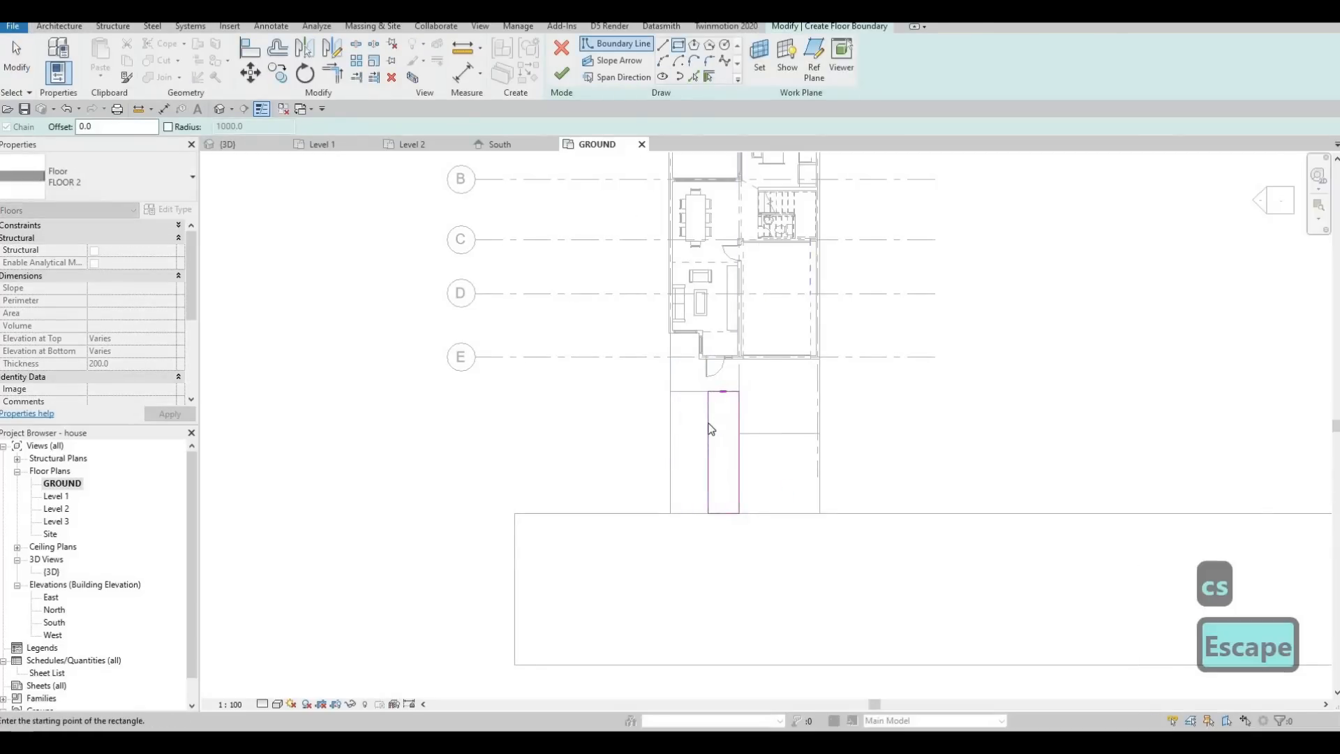
pyautogui.press('Escape')
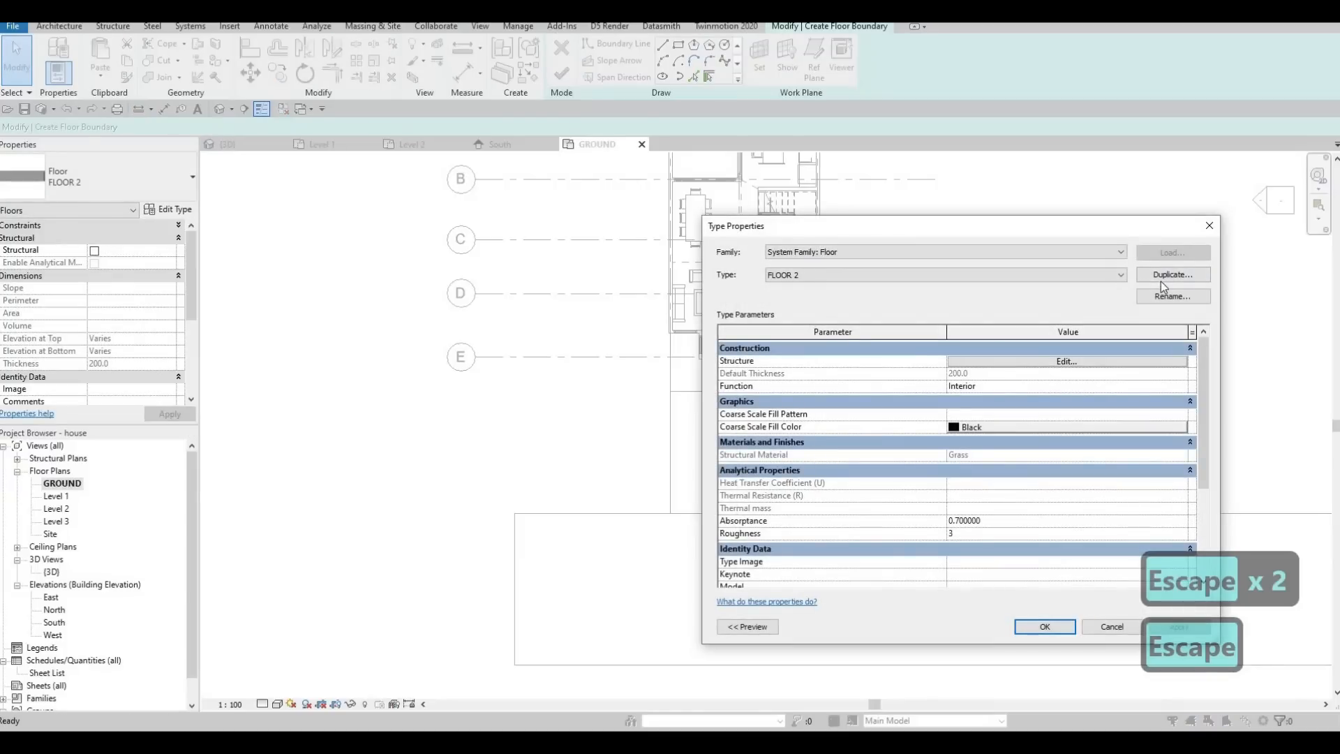
# Duplicate the FLOOR 2 type as FLOOR 8, set its structure layer material to Concrete, C20/25, and finish the walkway floor.
pyautogui.click(1161, 279)
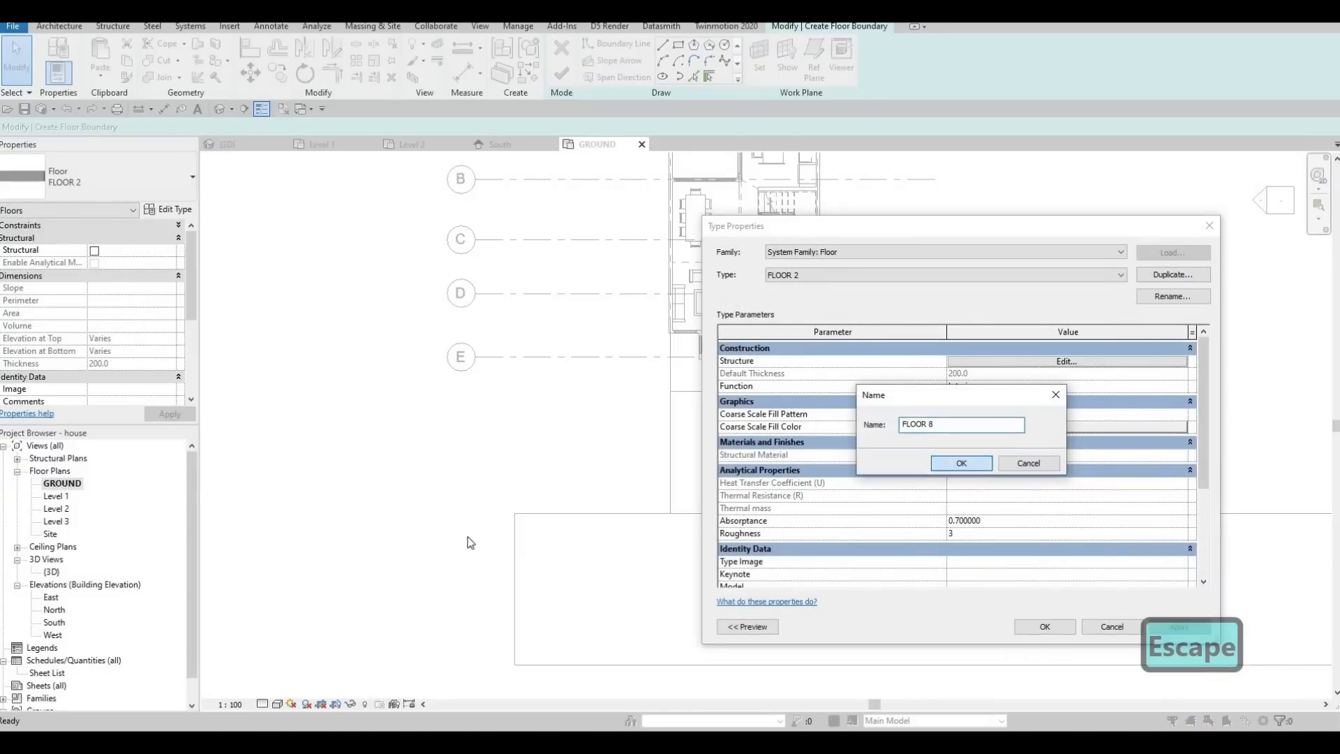
pyautogui.press('Return')
pyautogui.click(1059, 362)
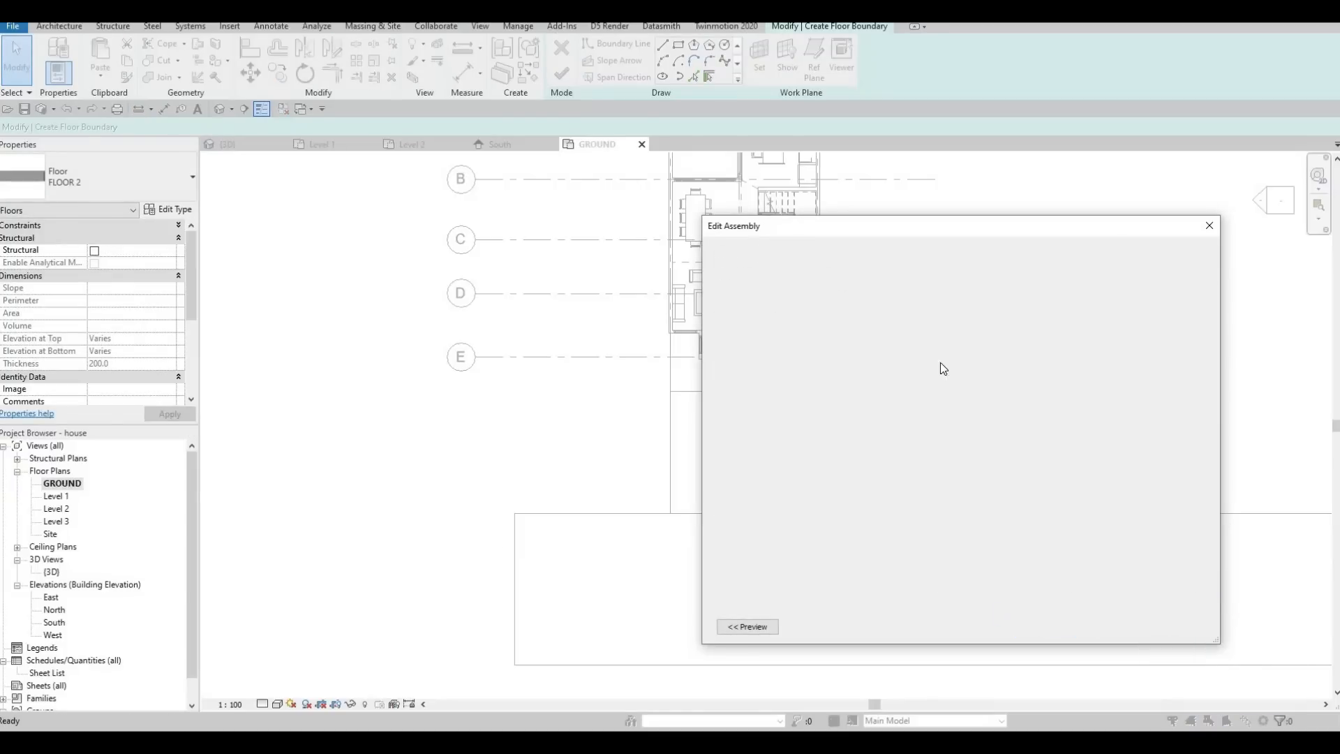
pyautogui.click(921, 361)
pyautogui.click(923, 359)
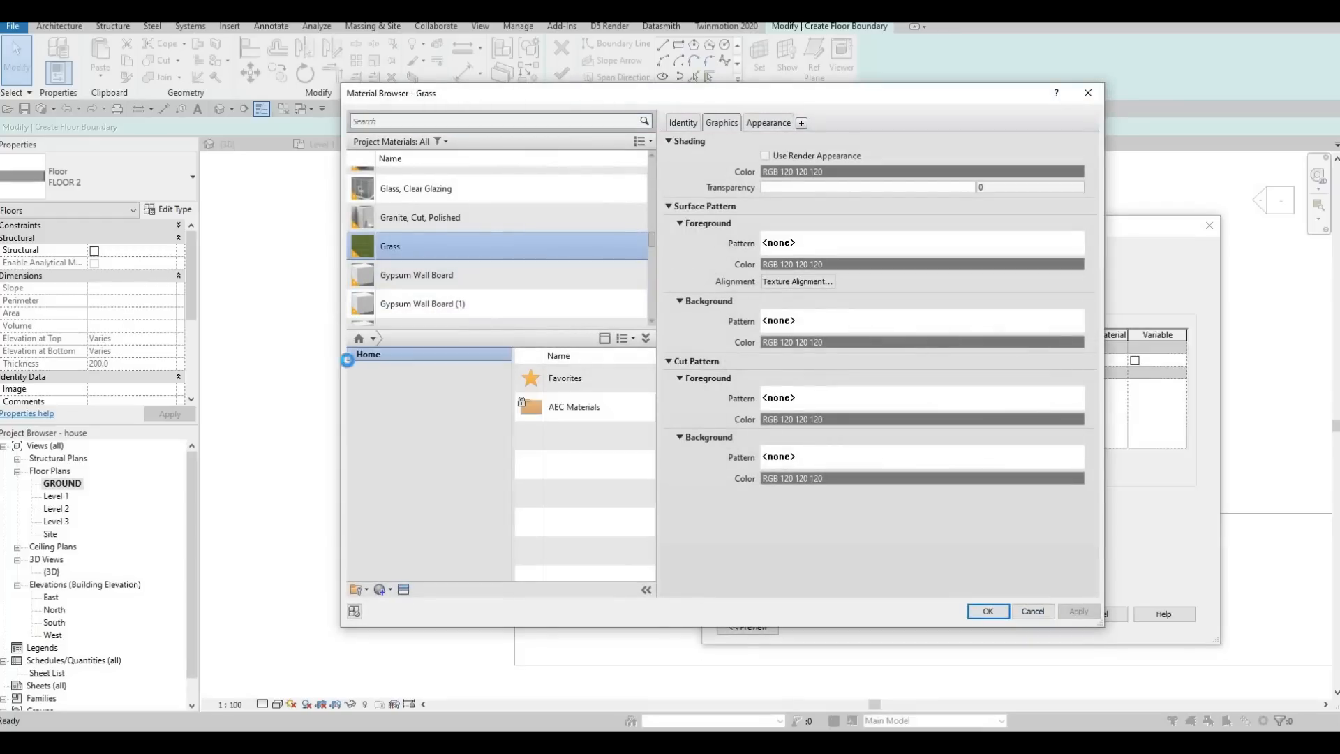
pyautogui.click(356, 381)
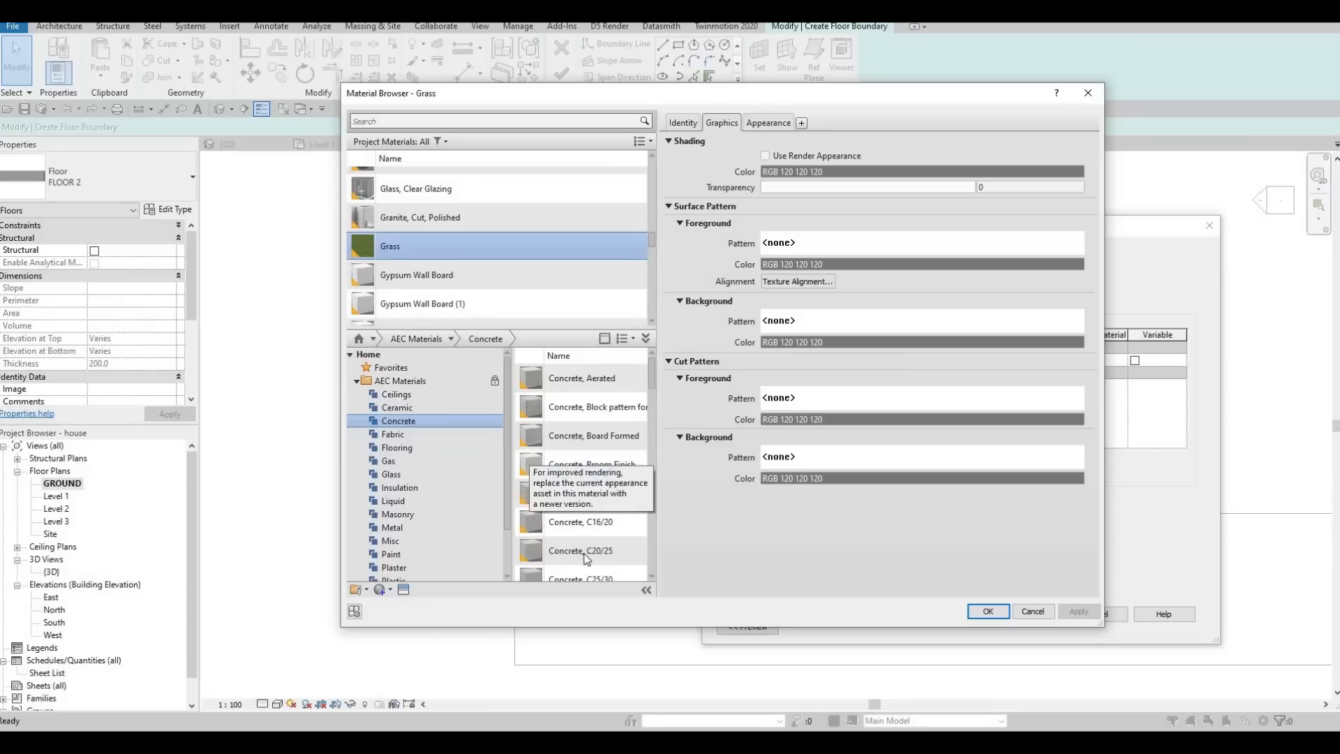
pyautogui.click(625, 551)
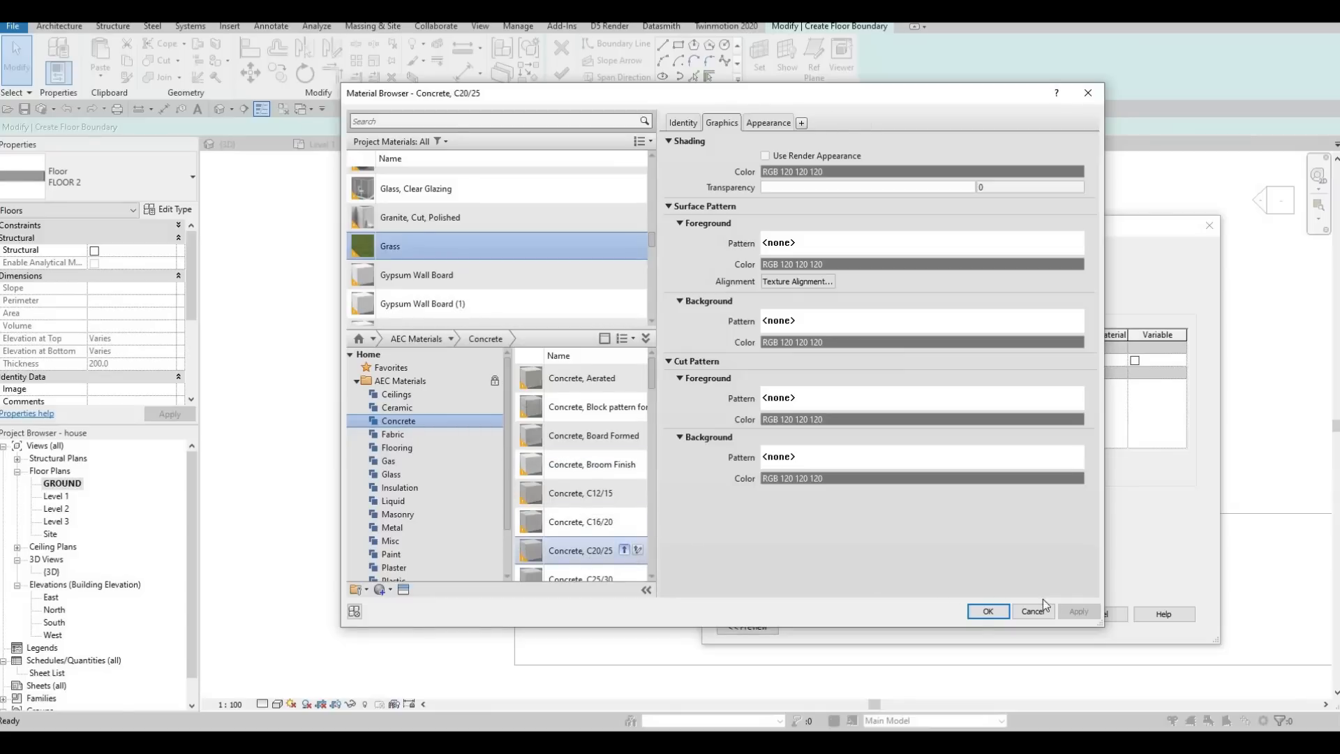
pyautogui.click(1079, 612)
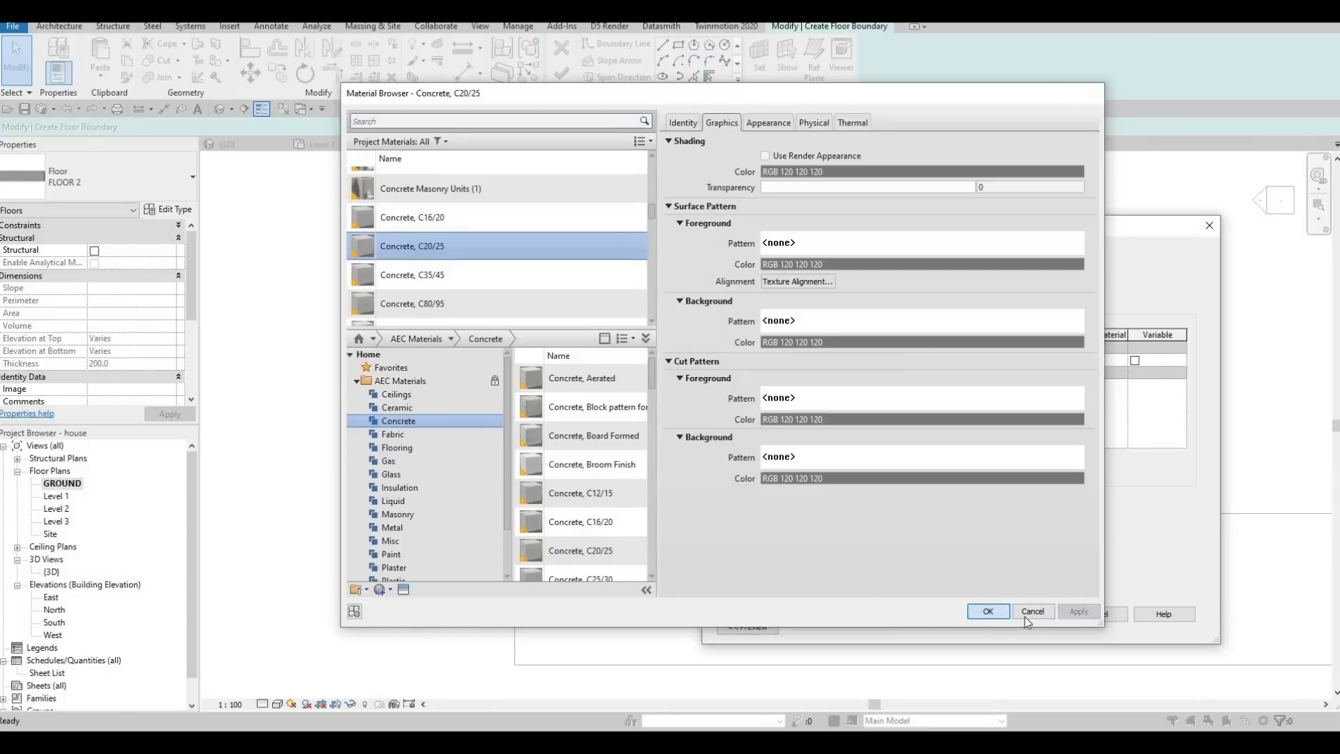
pyautogui.click(1033, 612)
pyautogui.click(1026, 614)
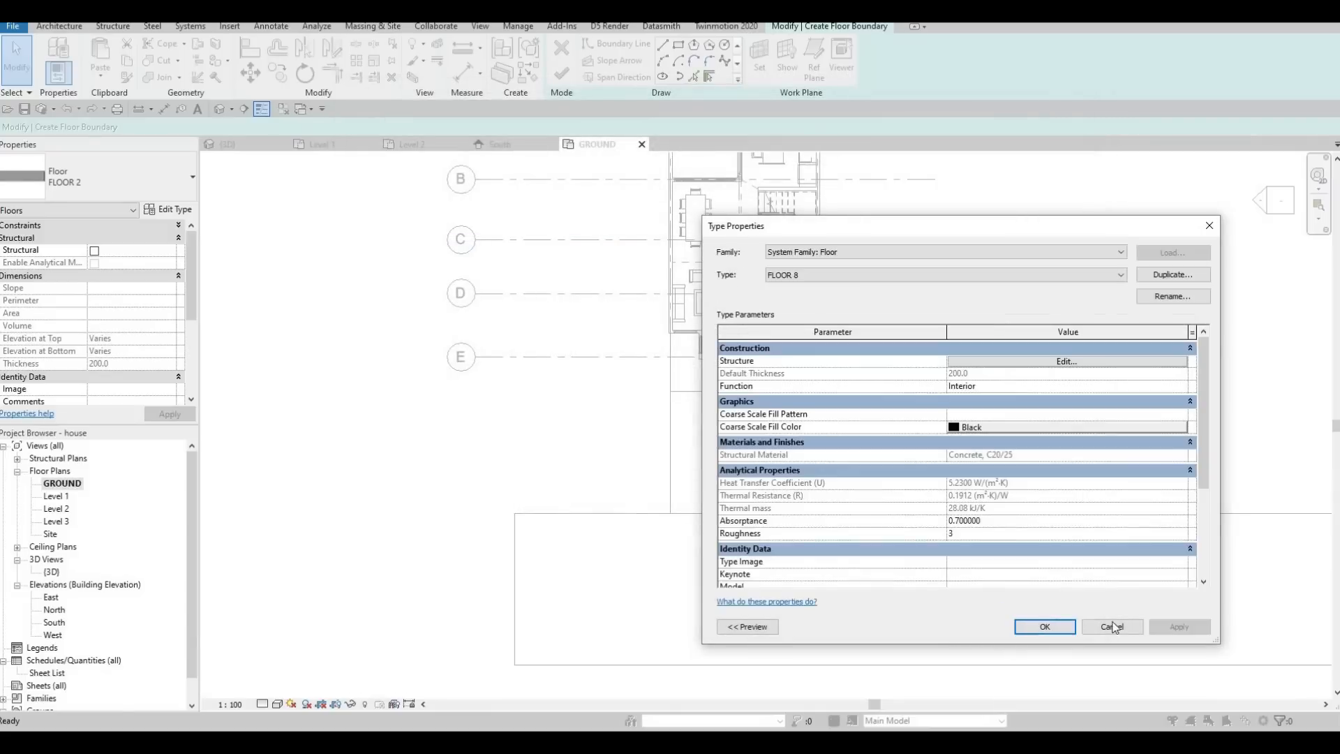
pyautogui.click(1046, 627)
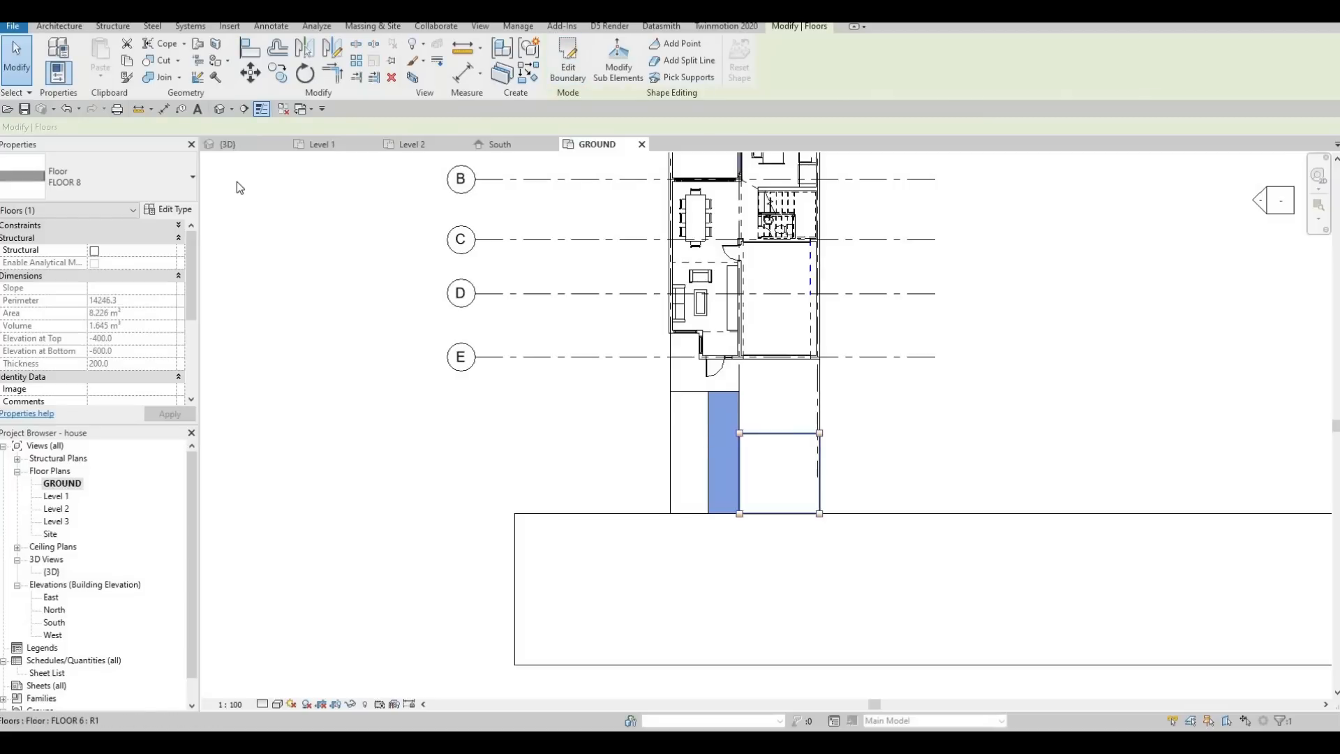
# Examine the new FLOOR 8 walkway in 3D, including its type properties and how it meets the lawn, entrance slab and driveway.
pyautogui.click(251, 144)
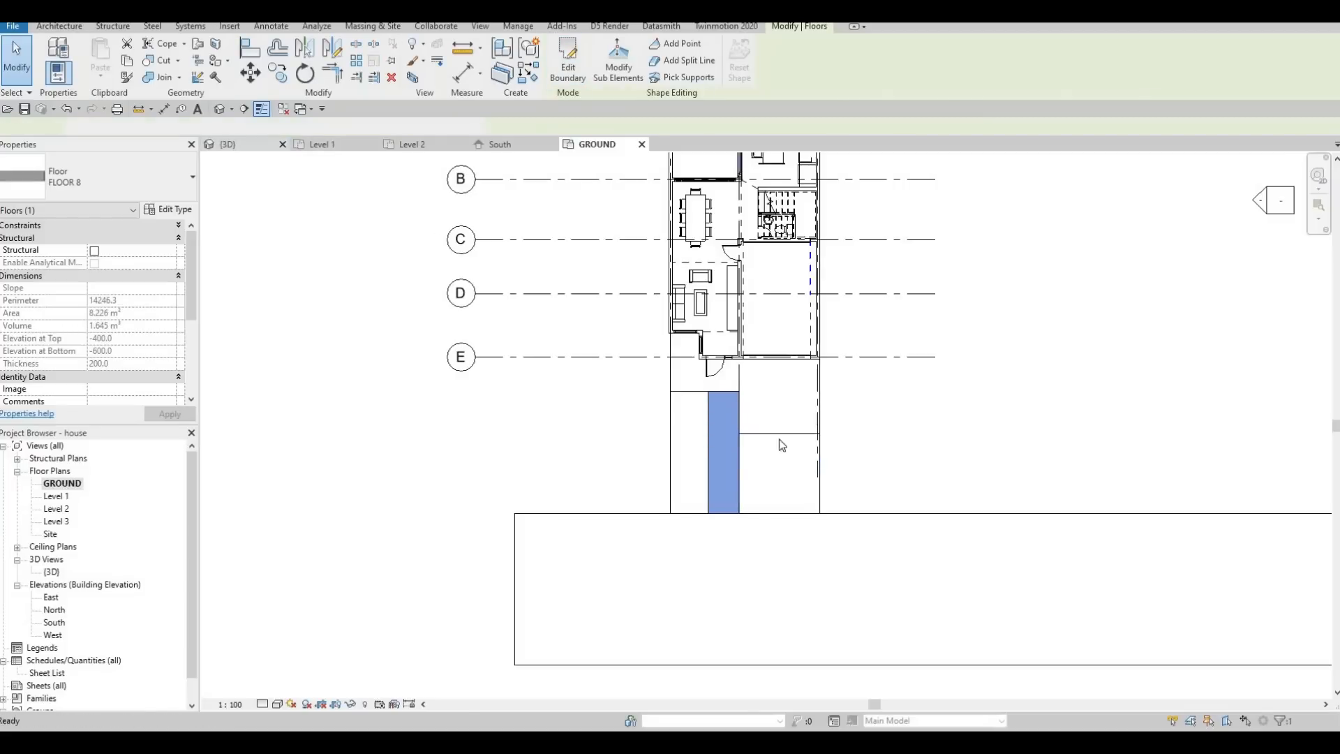
pyautogui.scroll(3, 676, 495)
pyautogui.press('Escape')
pyautogui.press('Escape')
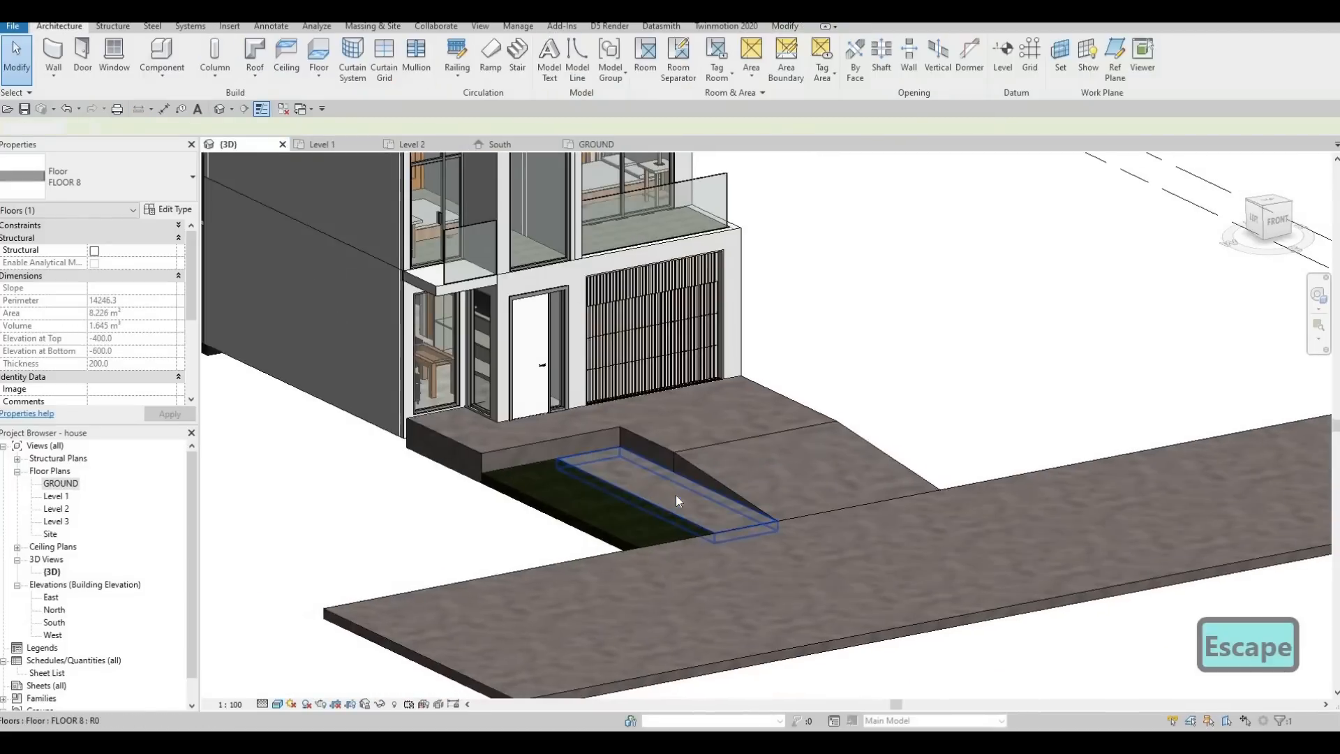
pyautogui.scroll(3, 721, 541)
pyautogui.click(723, 538)
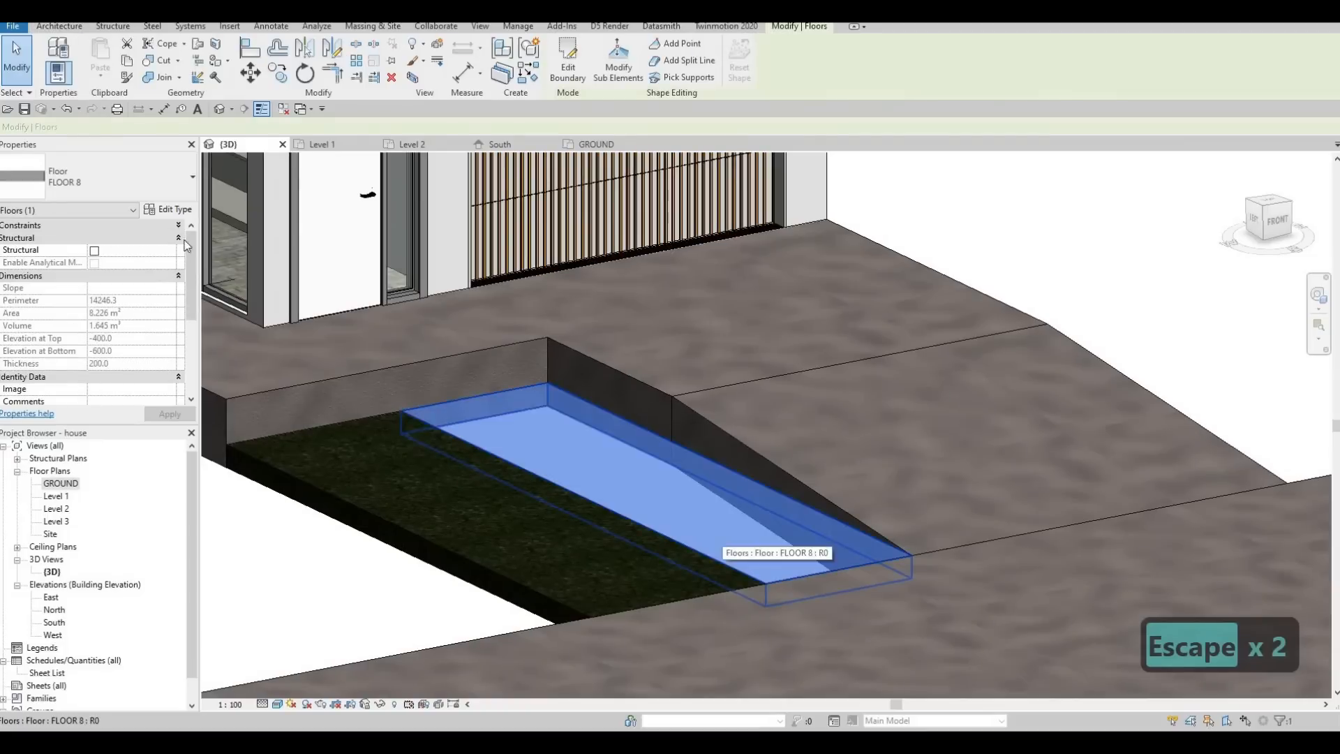
pyautogui.click(175, 209)
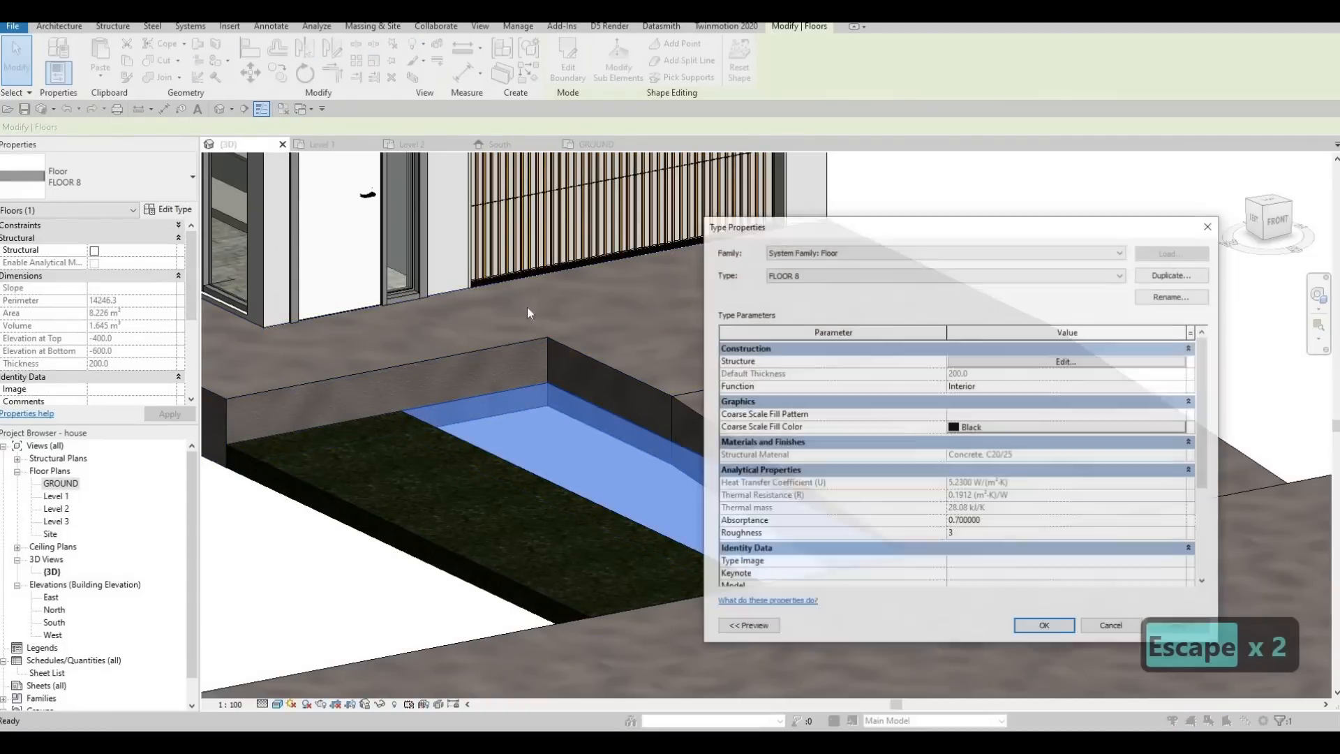
pyautogui.press('Escape')
pyautogui.press('Escape')
pyautogui.press('Escape')
pyautogui.scroll(-3, 772, 394)
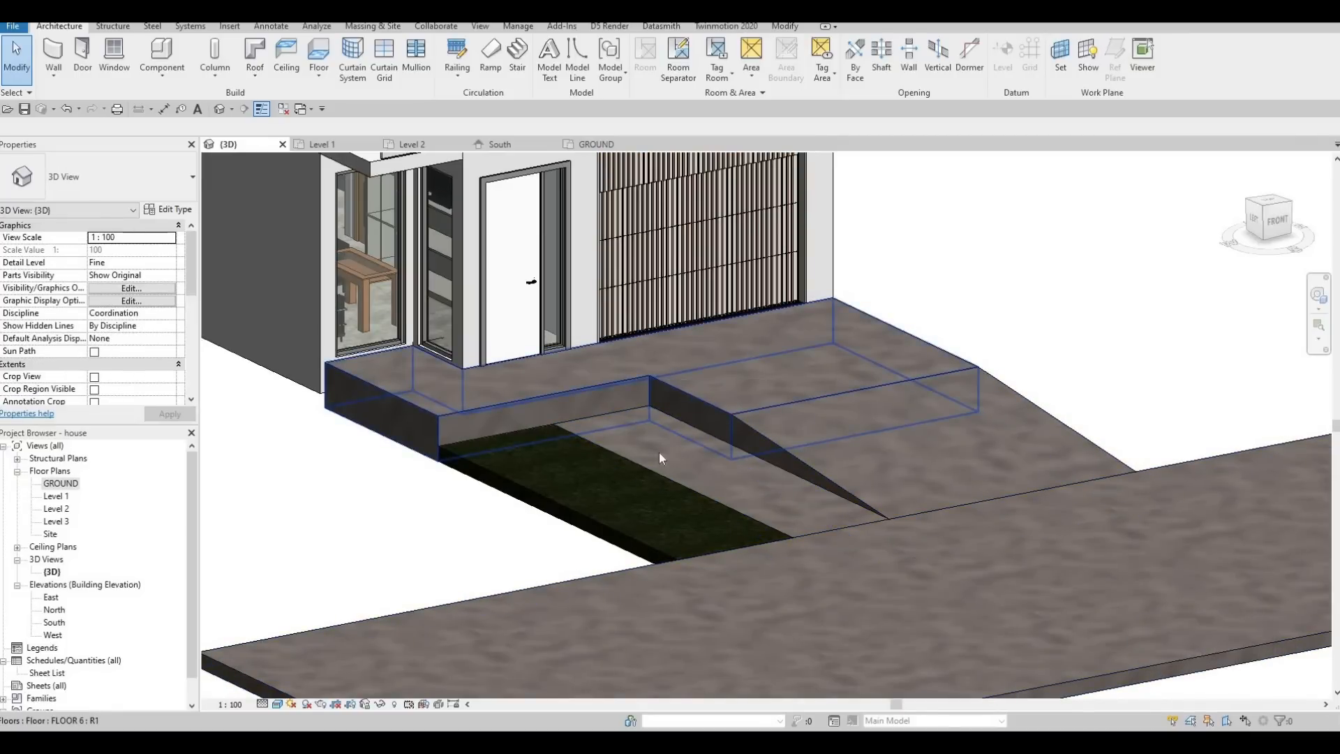
pyautogui.press('Escape')
pyautogui.moveTo(726, 484)
pyautogui.keyDown('shift'); pyautogui.mouseDown(button='middle')
pyautogui.moveTo(559, 509)
pyautogui.moveTo(641, 515)
pyautogui.moveTo(595, 532)
pyautogui.moveTo(731, 493)
pyautogui.moveTo(723, 506)
pyautogui.mouseUp(button='middle'); pyautogui.keyUp('shift')
pyautogui.scroll(-5, 675, 495)
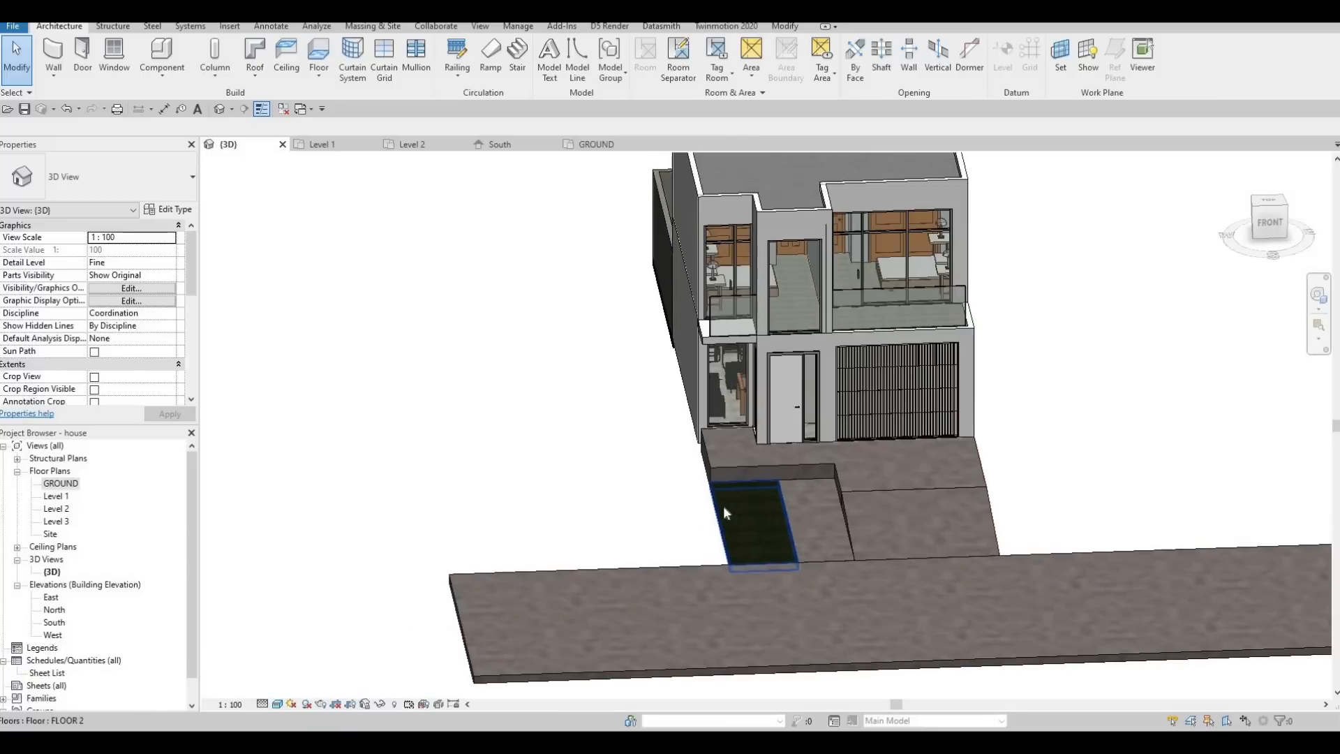
# On the GROUND plan, shorten the backyard's BOARDER WALL along grid 1 to about 4900 mm by pulling its end back from grid B.
pyautogui.doubleClick(61, 483)
pyautogui.moveTo(666, 297); pyautogui.dragTo(661, 455, button='middle')
pyautogui.scroll(-1, 660, 456)
pyautogui.press('Escape')
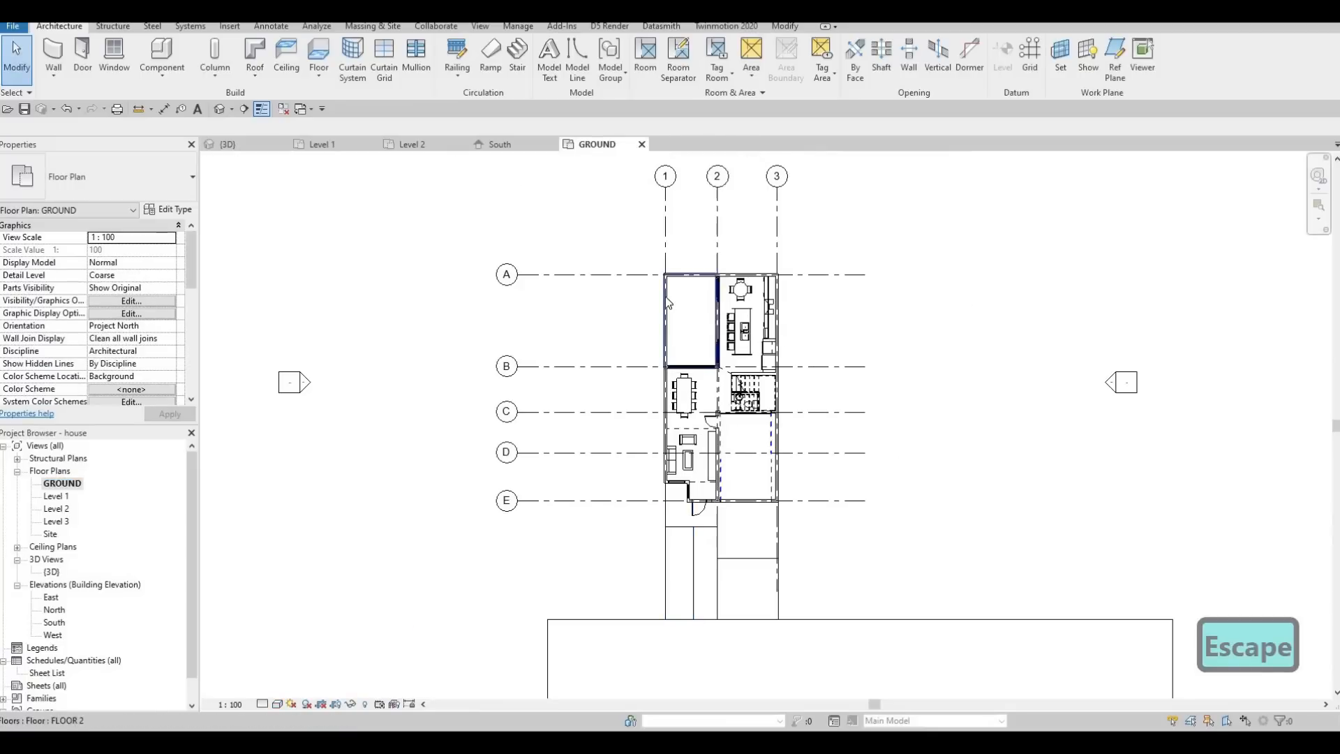
pyautogui.click(659, 347)
pyautogui.scroll(4, 660, 348)
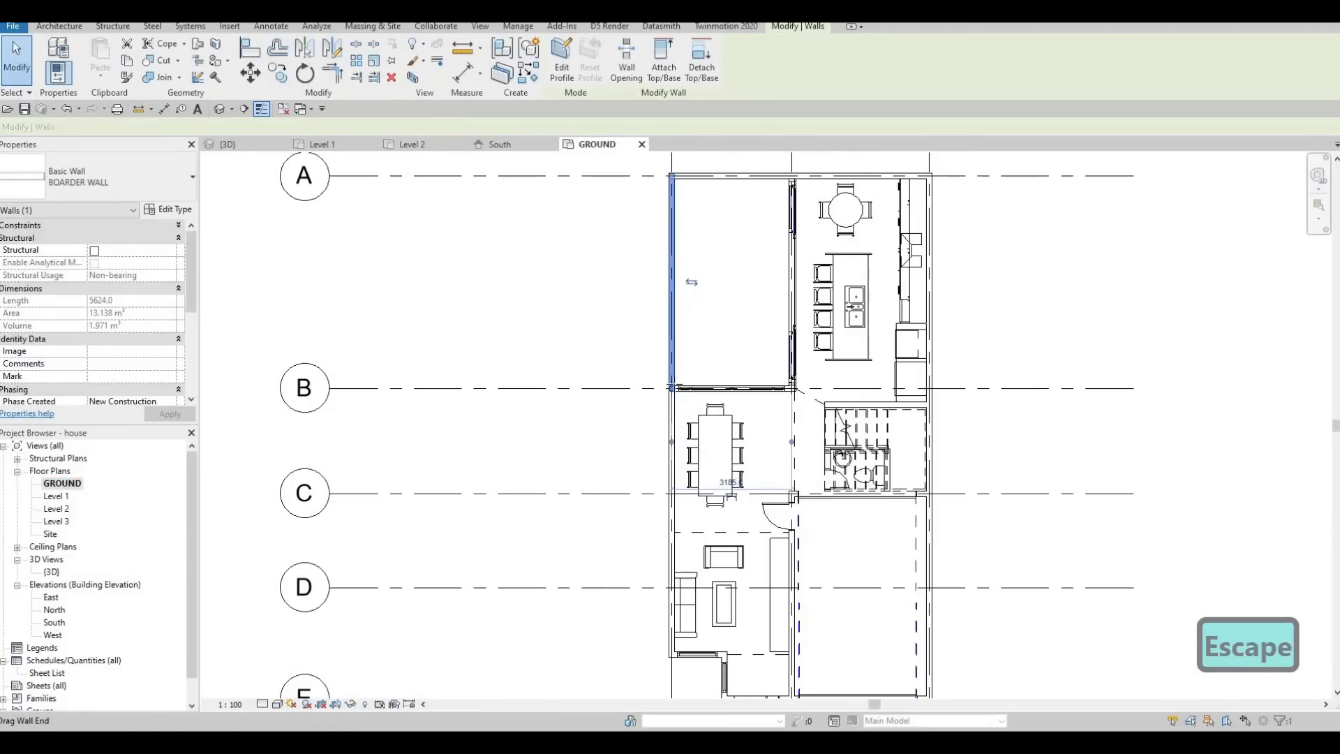
pyautogui.moveTo(671, 388); pyautogui.dragTo(674, 361)
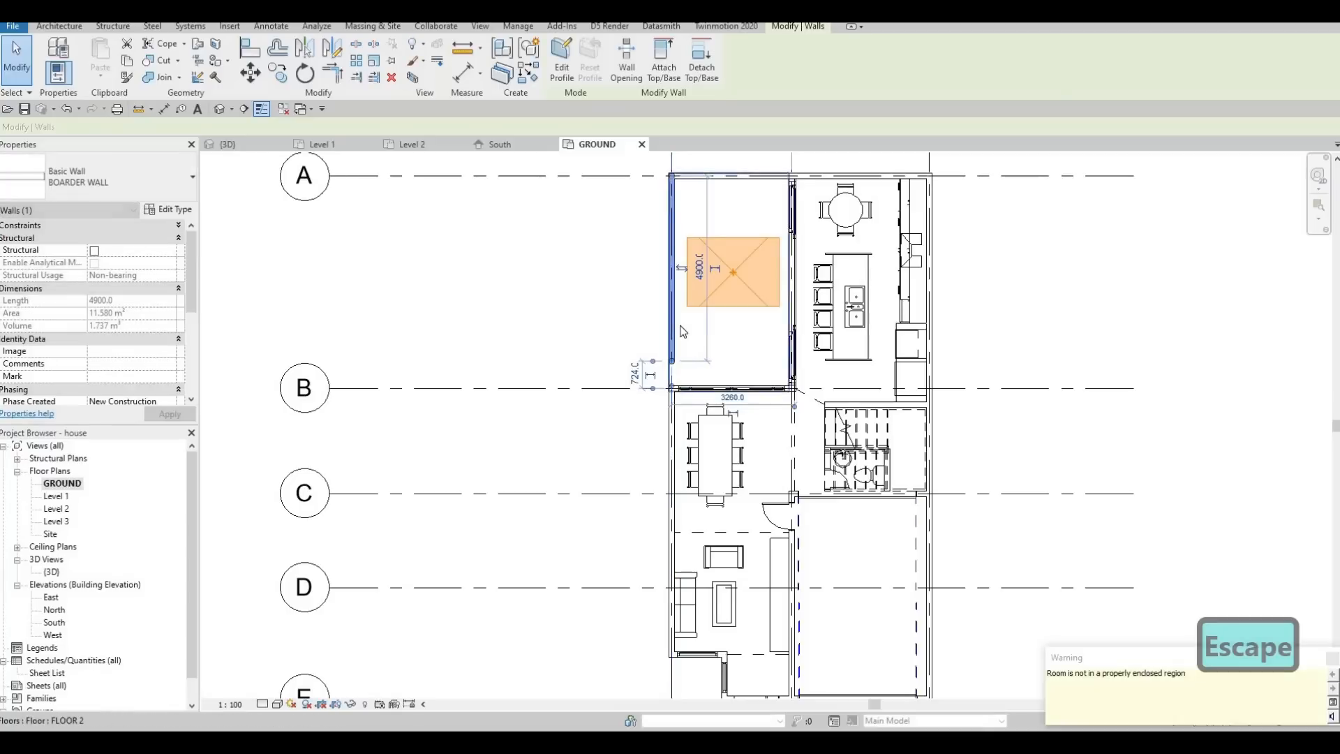
# Move the shortened BOARDER WALL outward from the house to about 3240 mm from grid 1.
pyautogui.scroll(-1, 682, 342)
pyautogui.press('Escape')
pyautogui.click(675, 278)
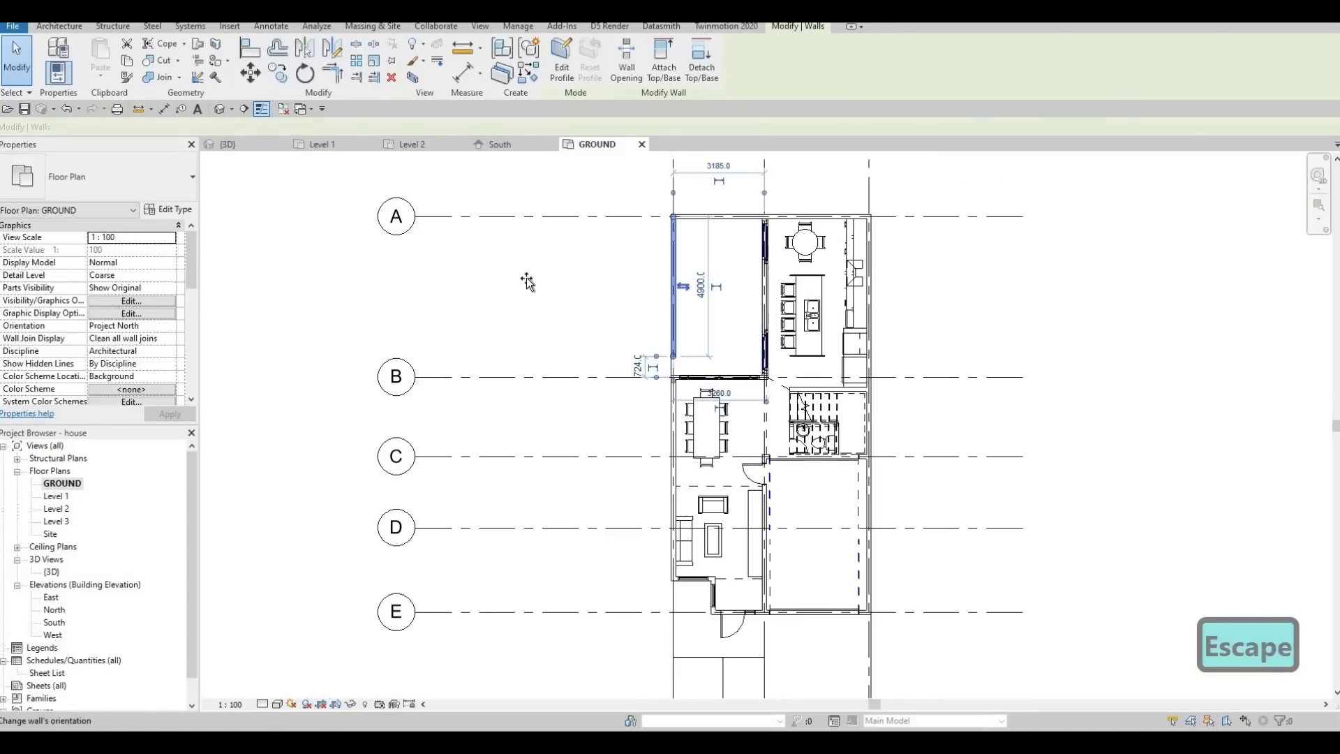
pyautogui.moveTo(556, 280); pyautogui.dragTo(603, 286)
pyautogui.moveTo(593, 457); pyautogui.dragTo(593, 287, button='middle')
pyautogui.scroll(-1, 593, 286)
pyautogui.press('Escape')
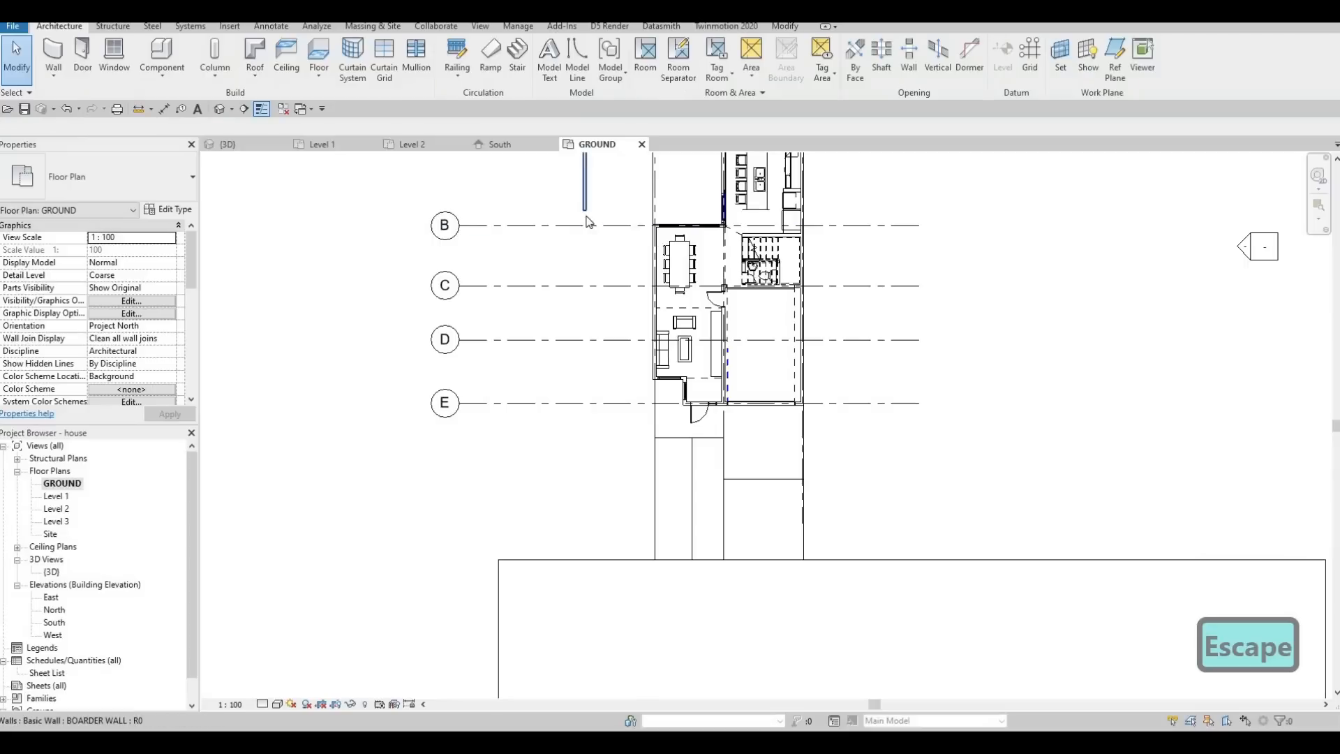
# Extend the moved border wall past the house to the street slab's edge, making it about 21100 mm long.
pyautogui.click(585, 209)
pyautogui.moveTo(584, 210); pyautogui.dragTo(606, 571)
pyautogui.press('Escape')
pyautogui.scroll(-1, 568, 541)
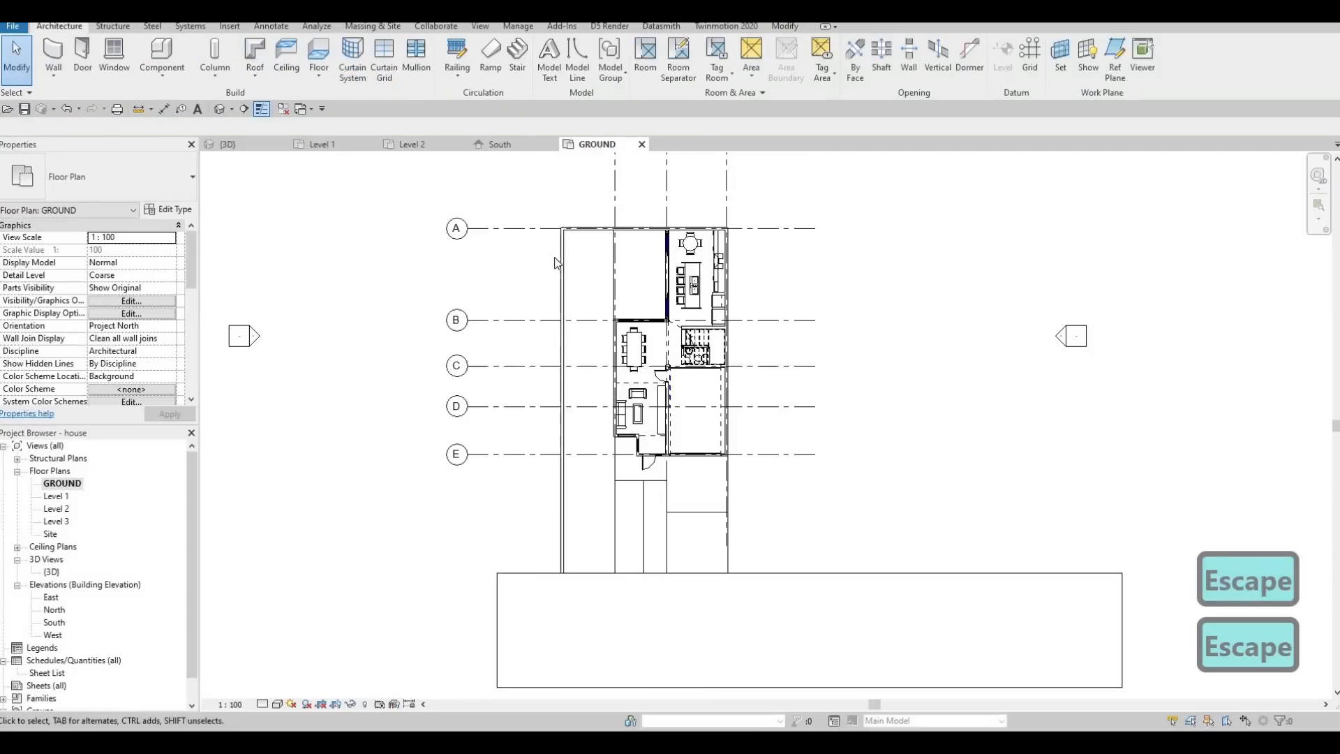
# Set the distance between the long border wall and grid 1 to 3000 mm.
pyautogui.click(562, 261)
pyautogui.scroll(2, 558, 280)
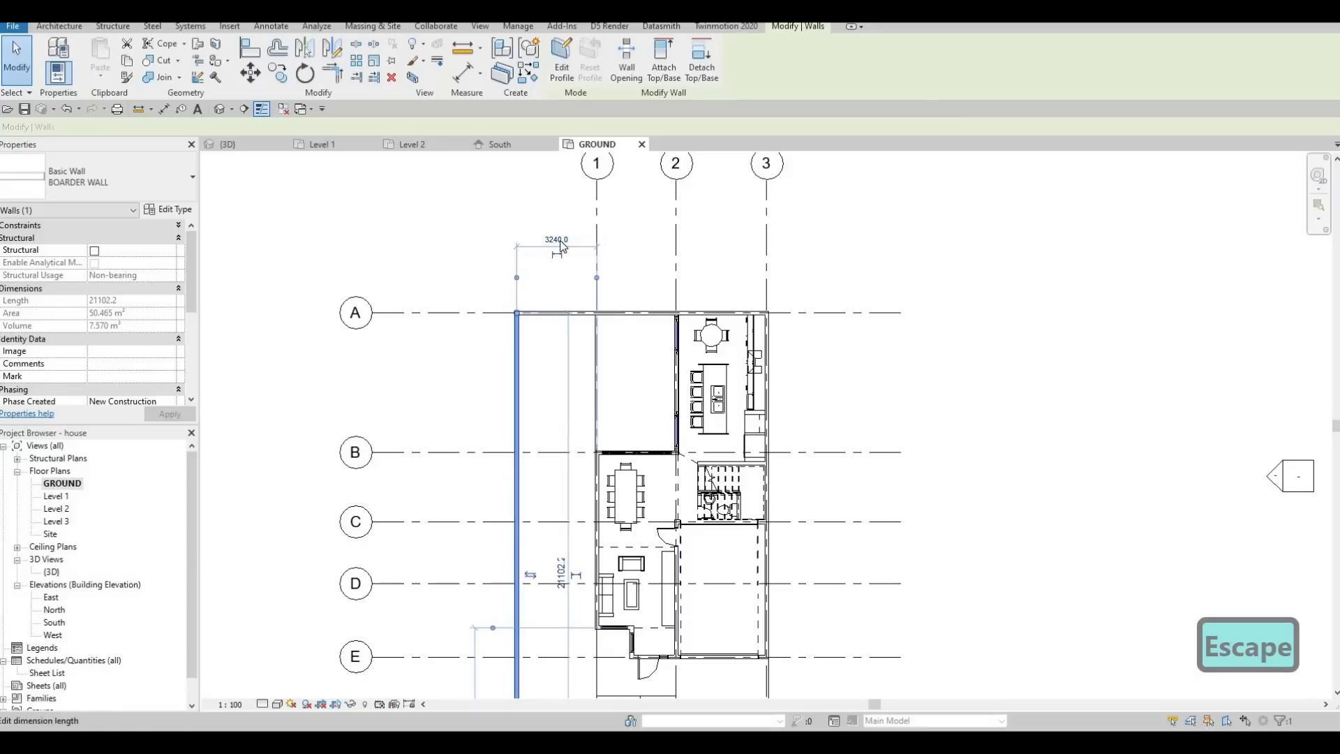
pyautogui.click(561, 242)
pyautogui.write('3000')
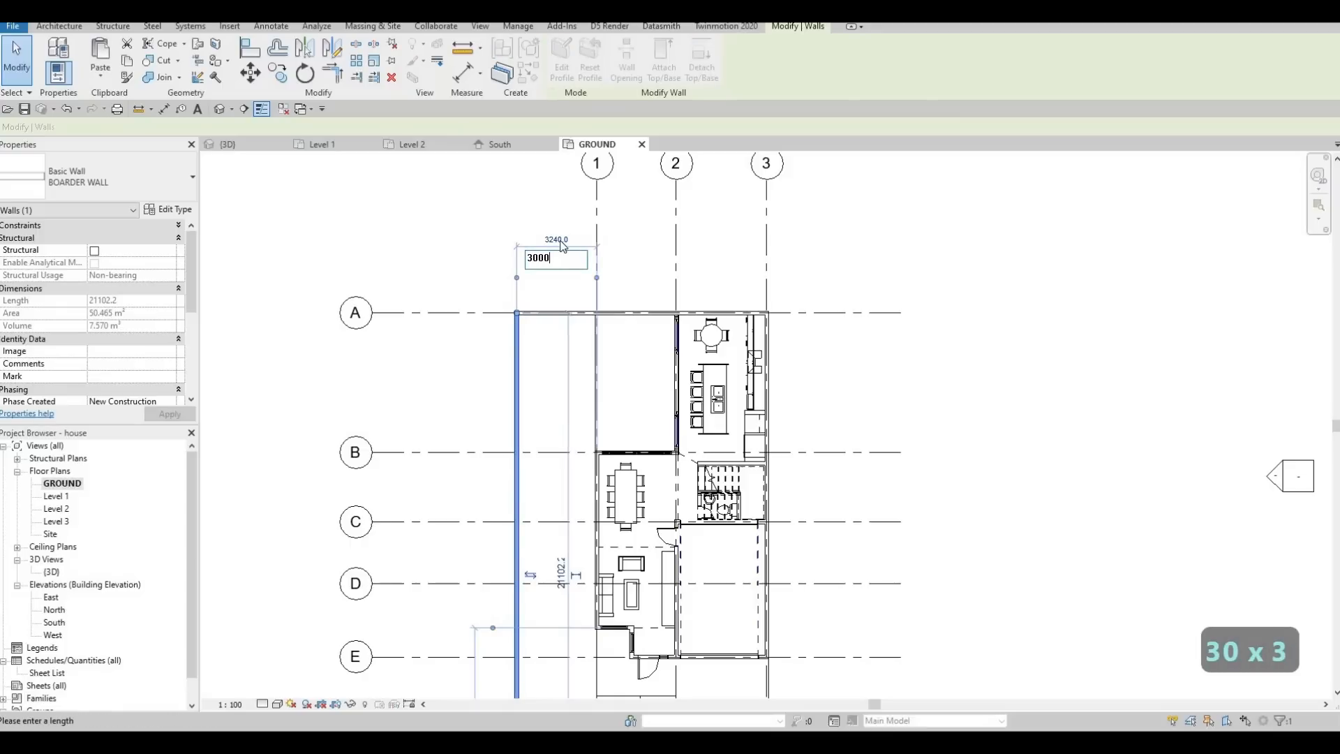
pyautogui.press('Return')
pyautogui.press('Escape')
pyautogui.press('Escape')
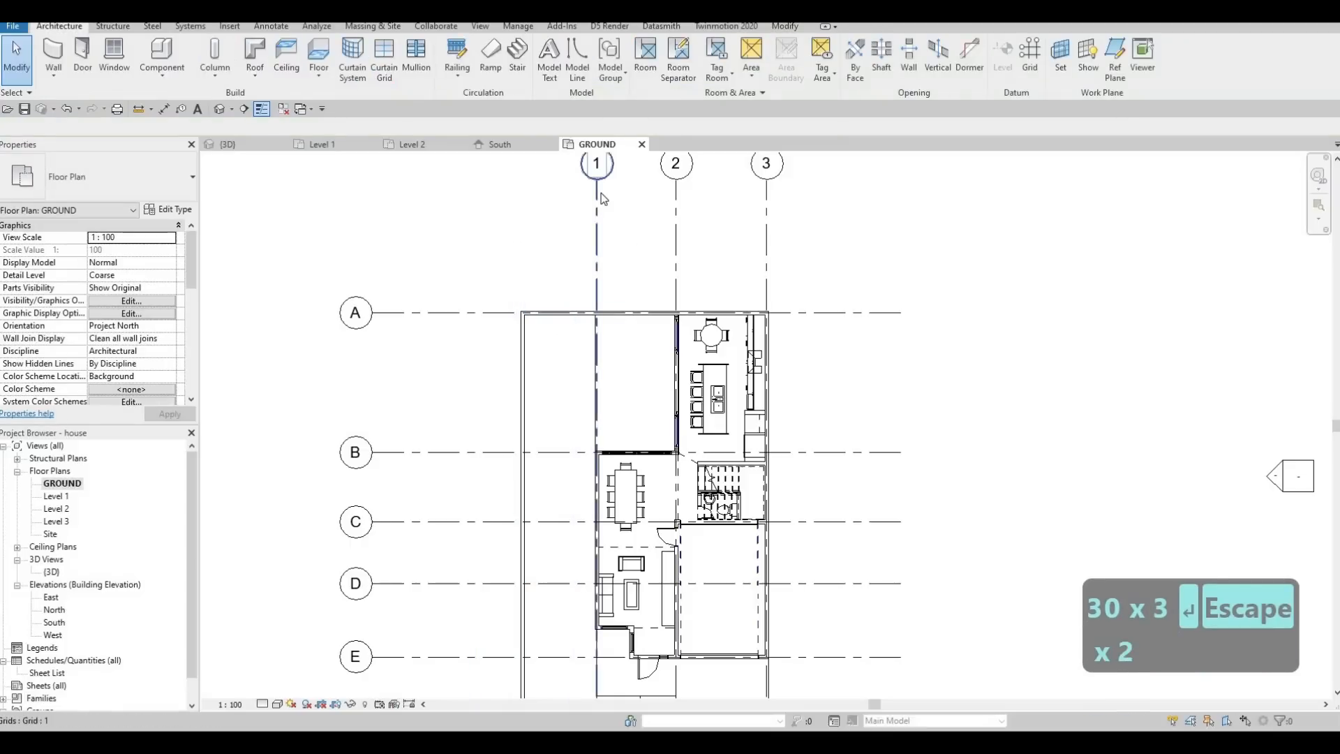
# Edit the backyard FLOOR 2 boundary and move its rear edge to the inner face of the wall along grid A.
pyautogui.scroll(-3, 621, 338)
pyautogui.scroll(2, 585, 305)
pyautogui.press('Escape')
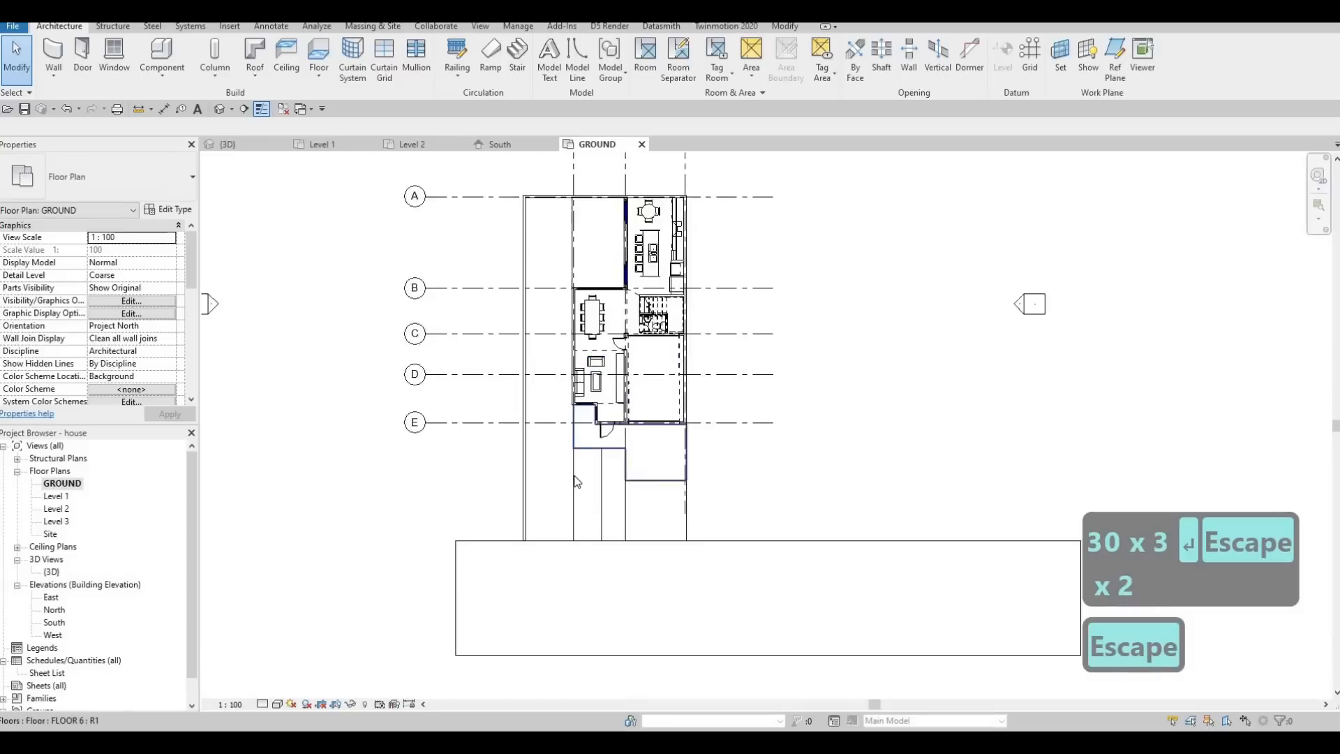
pyautogui.click(571, 249)
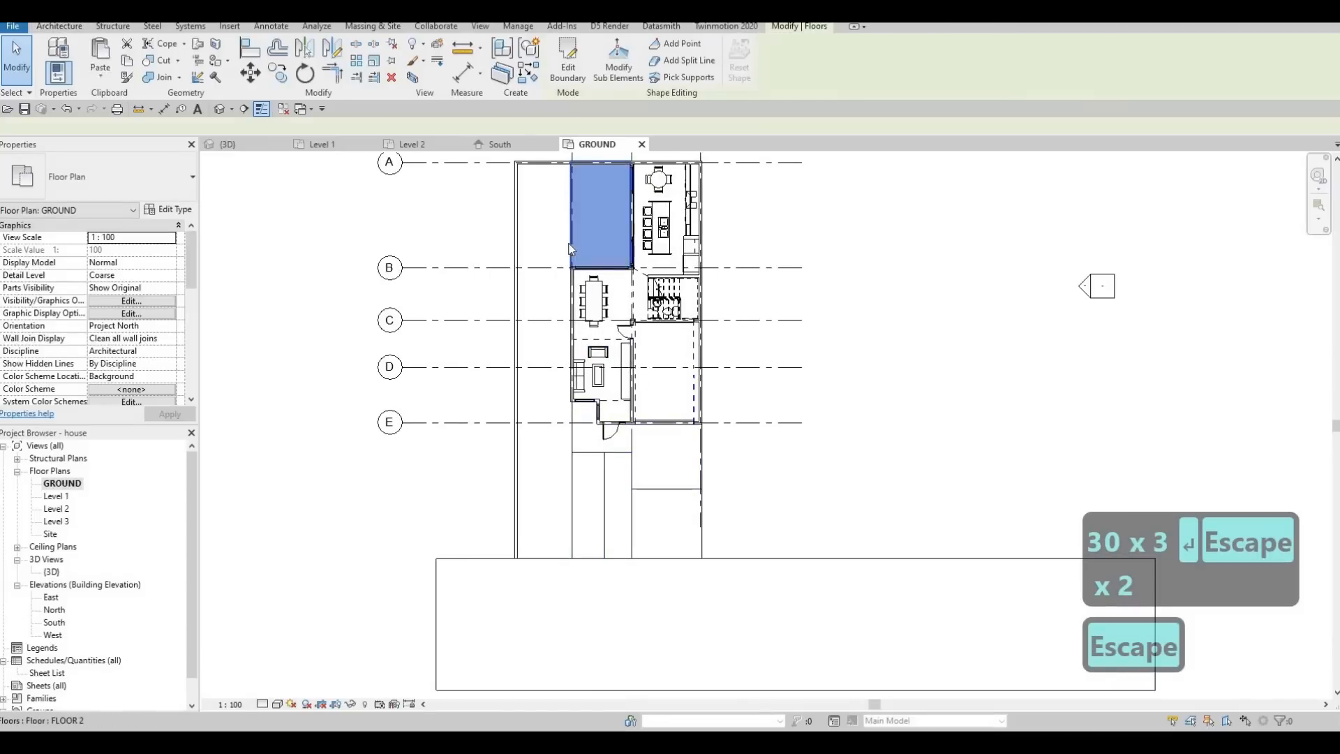
pyautogui.scroll(2, 571, 179)
pyautogui.moveTo(566, 269); pyautogui.dragTo(561, 383, button='middle')
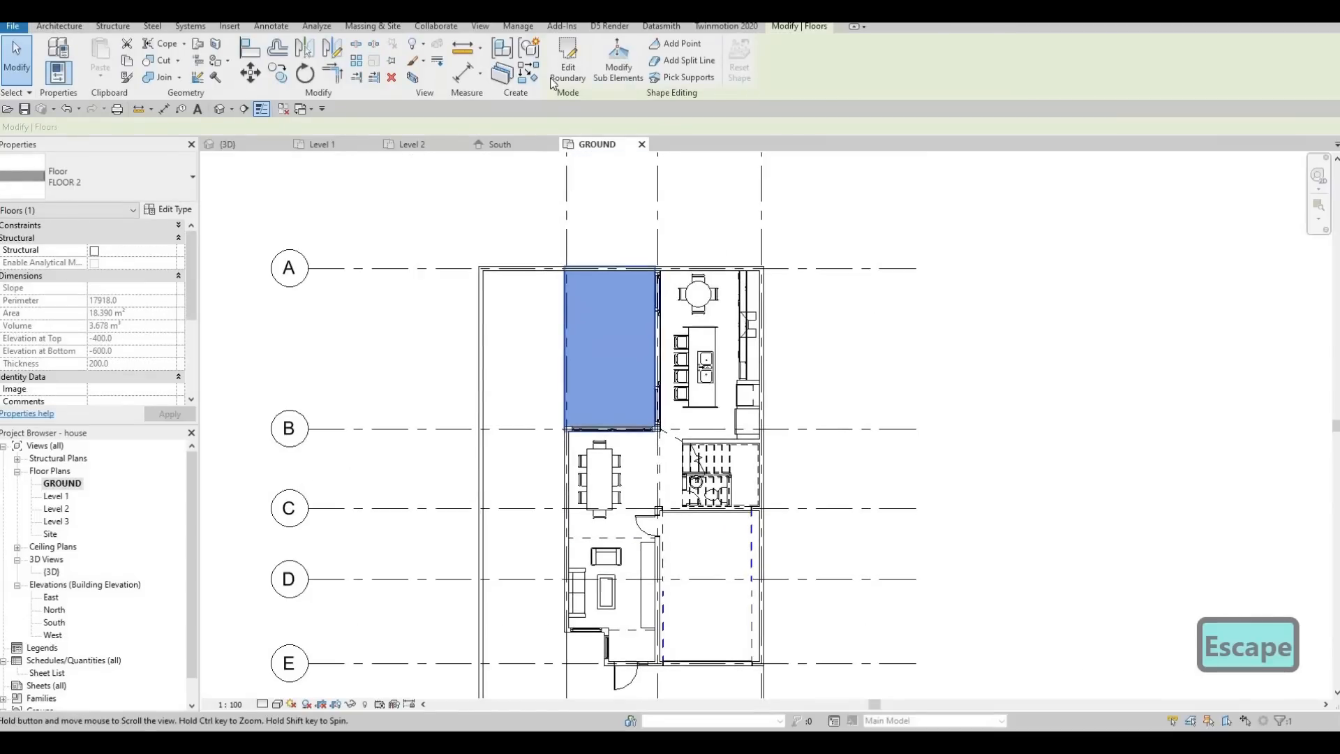
pyautogui.click(562, 66)
pyautogui.scroll(2, 602, 235)
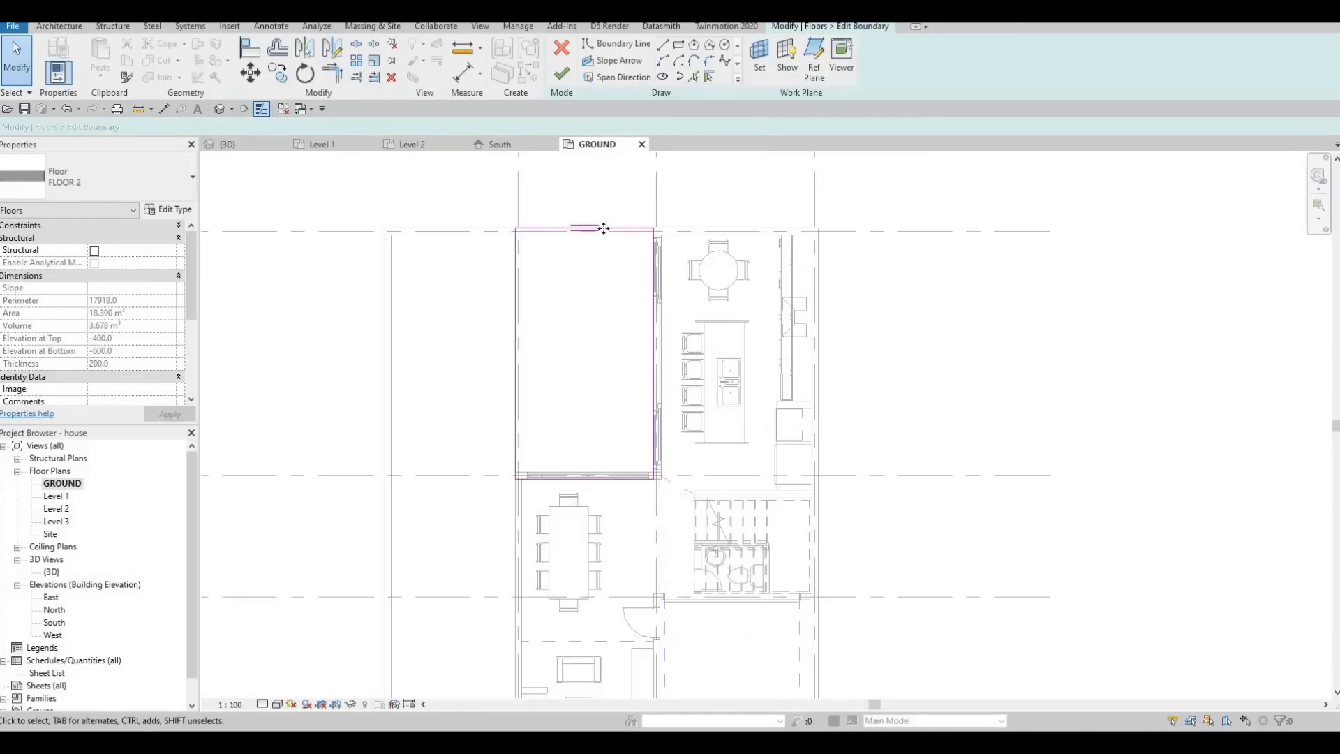
pyautogui.click(604, 247)
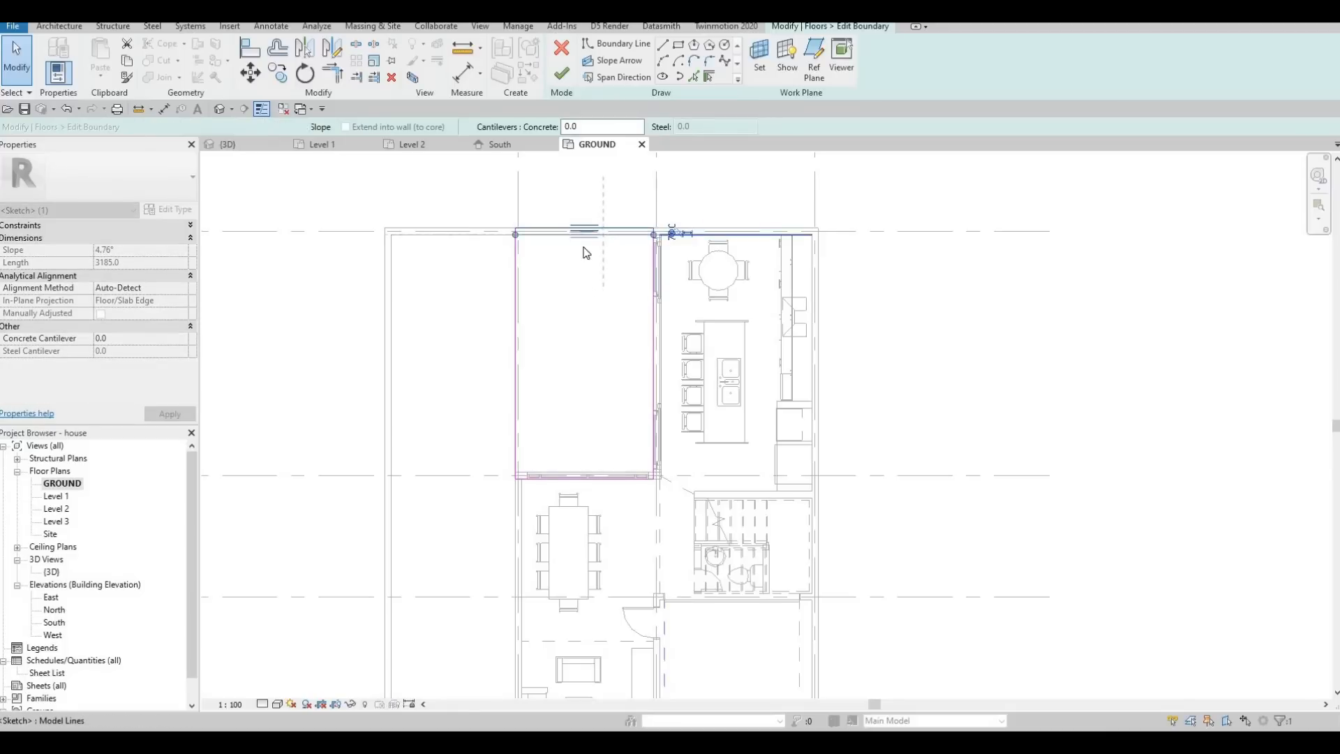
pyautogui.press('Escape')
pyautogui.scroll(-4, 577, 364)
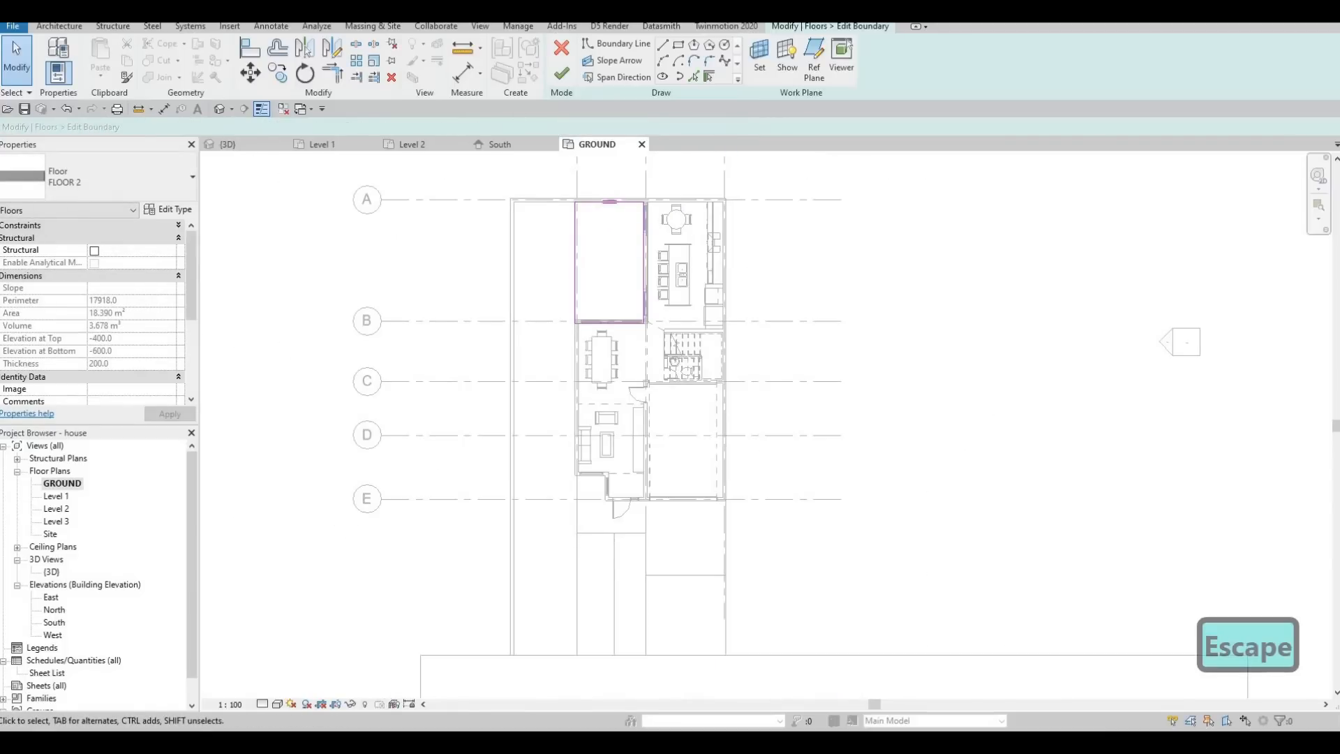
# Add a boundary rectangle of about 2850 by 21027 mm between the long border wall and the house, from the street slab to the rear wall.
pyautogui.click(615, 43)
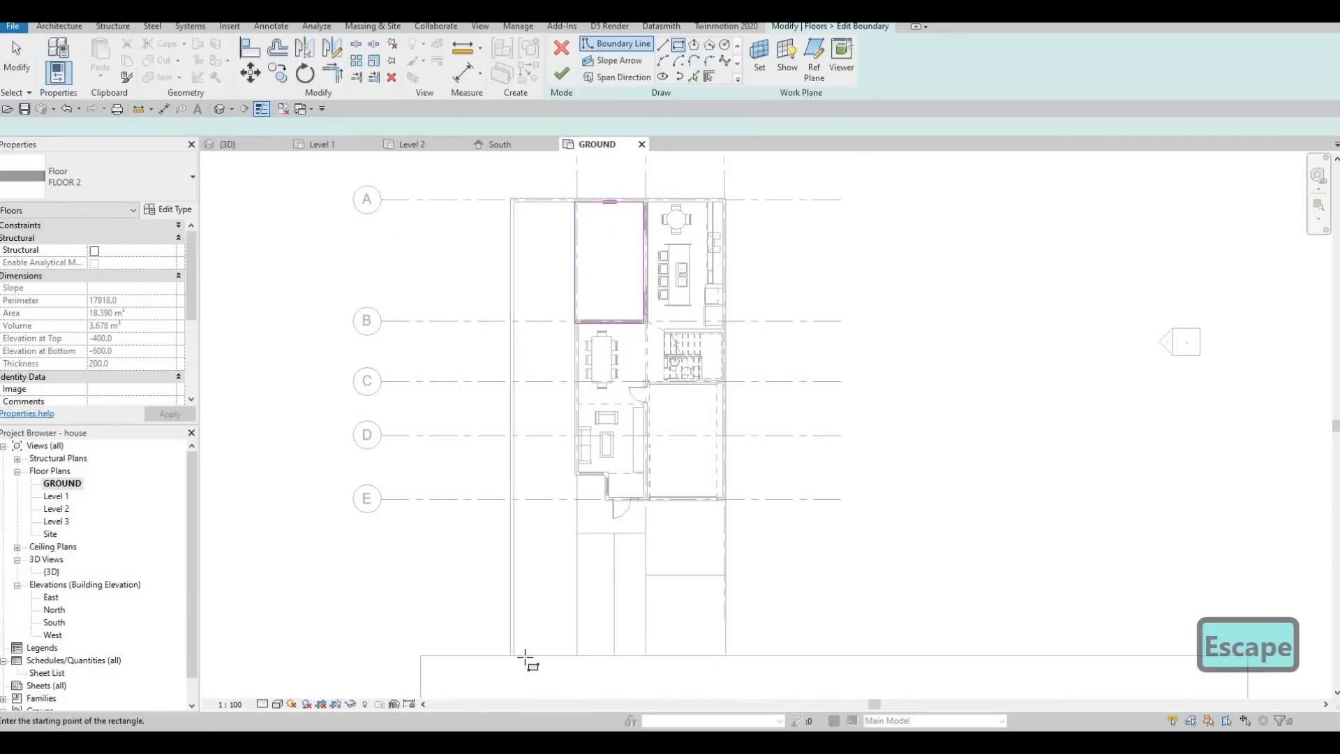
pyautogui.click(514, 654)
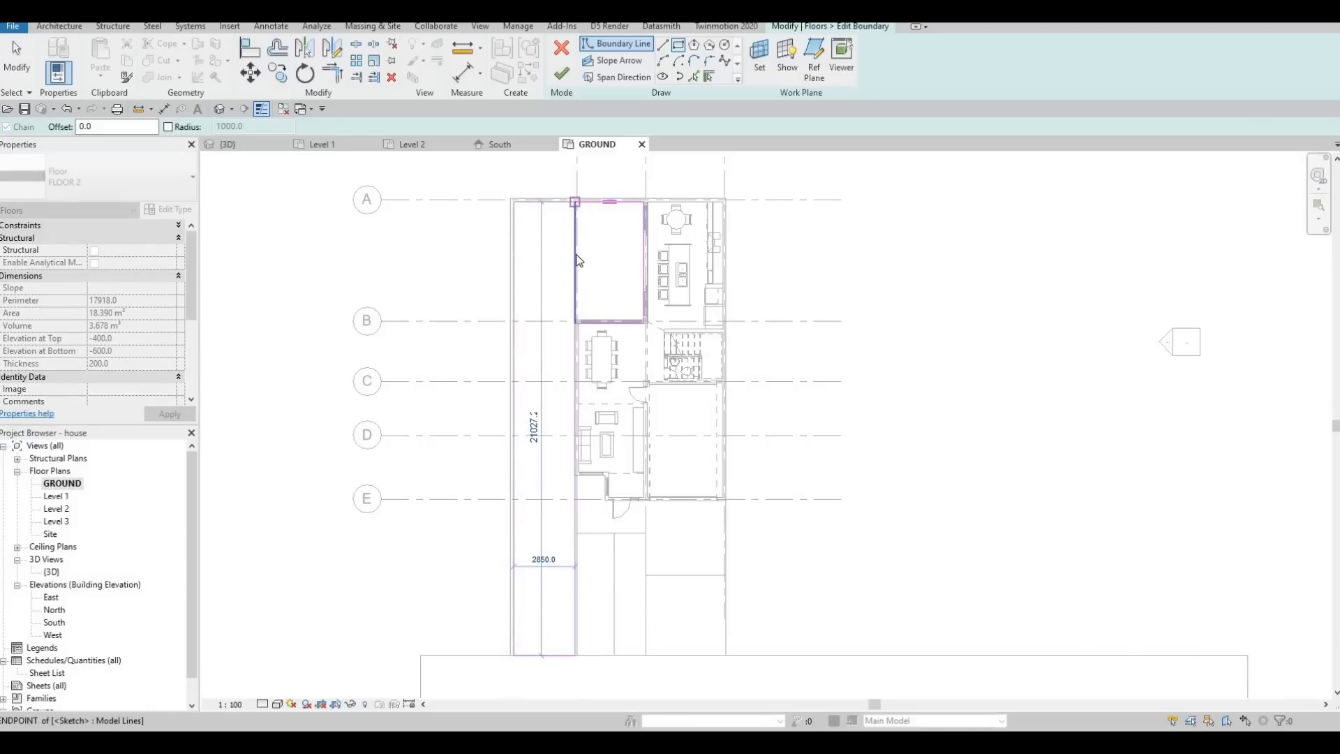
pyautogui.click(577, 260)
pyautogui.press('Escape')
pyautogui.press('Escape')
# Delete the backyard's old boundary line beside the new strip and trim the overlapping long line at grid B into one L-shaped outline.
pyautogui.press('Tab')
pyautogui.press('Tab')
pyautogui.press('Tab')
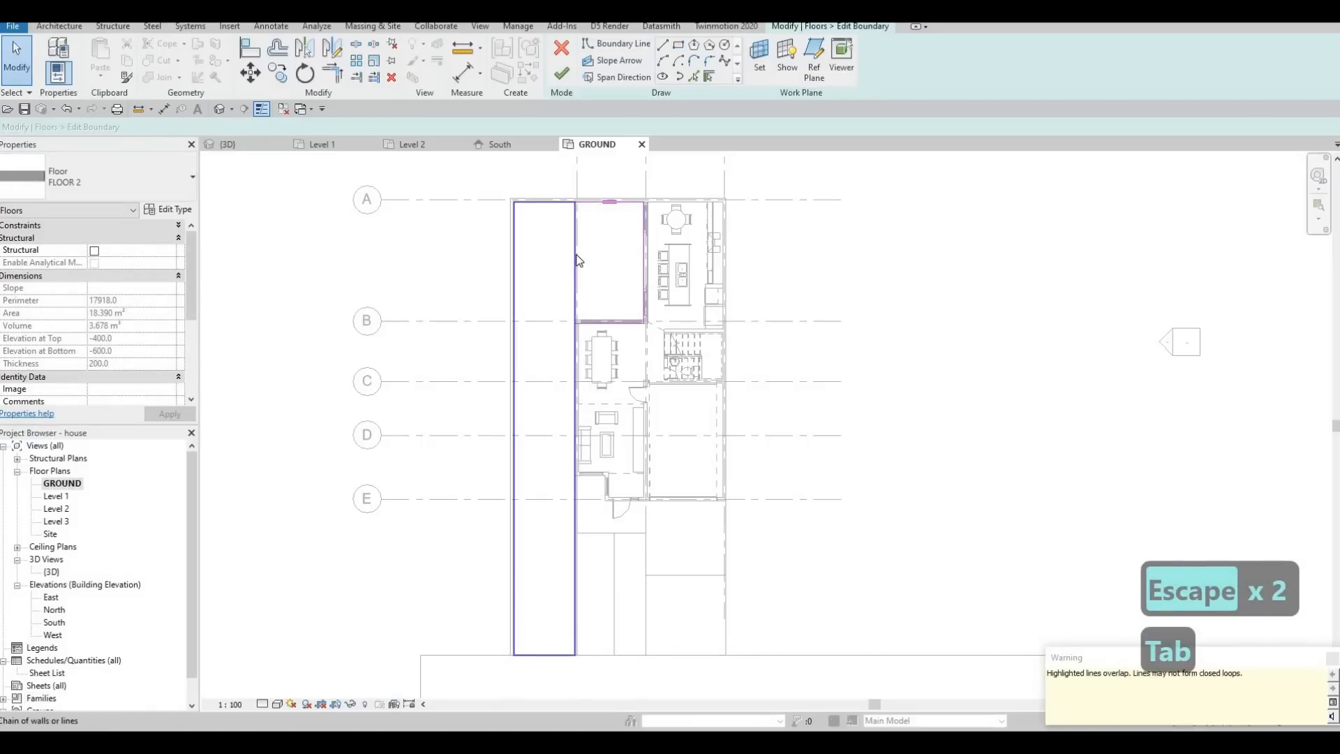
pyautogui.click(573, 297)
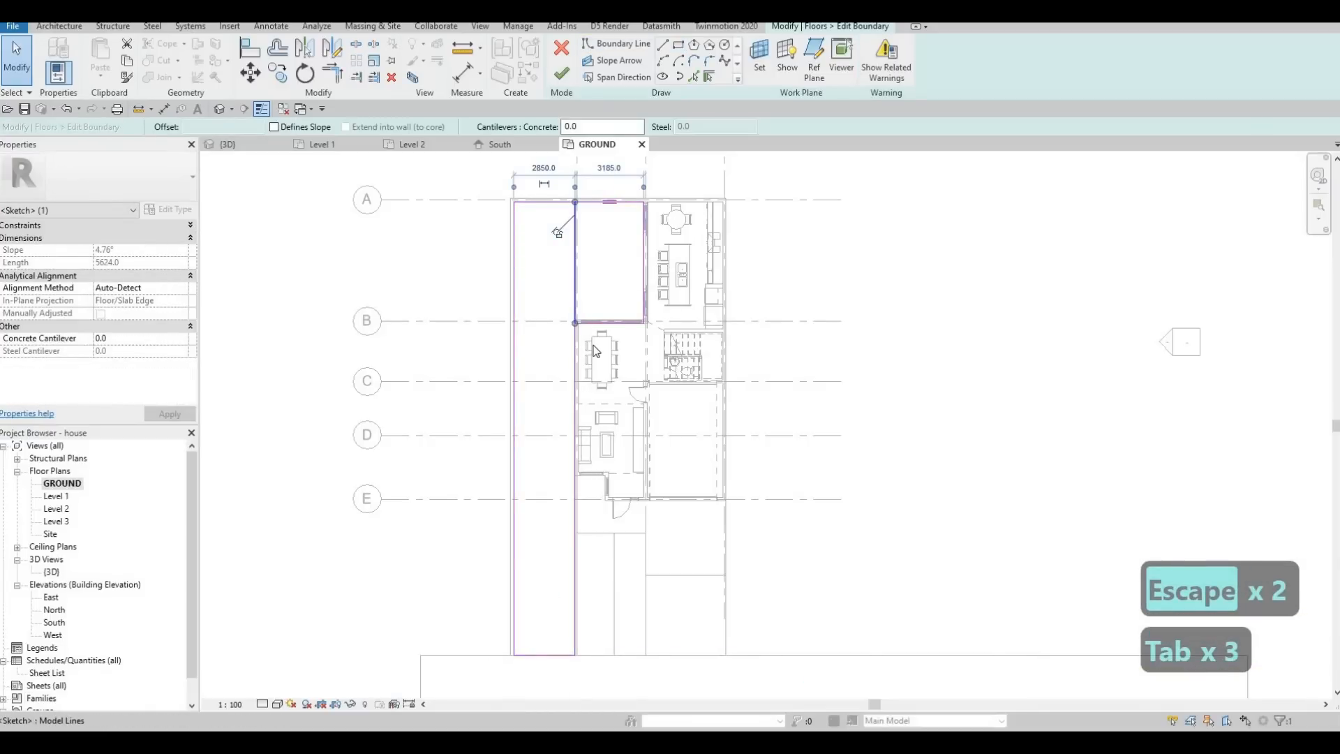
pyautogui.press('Delete')
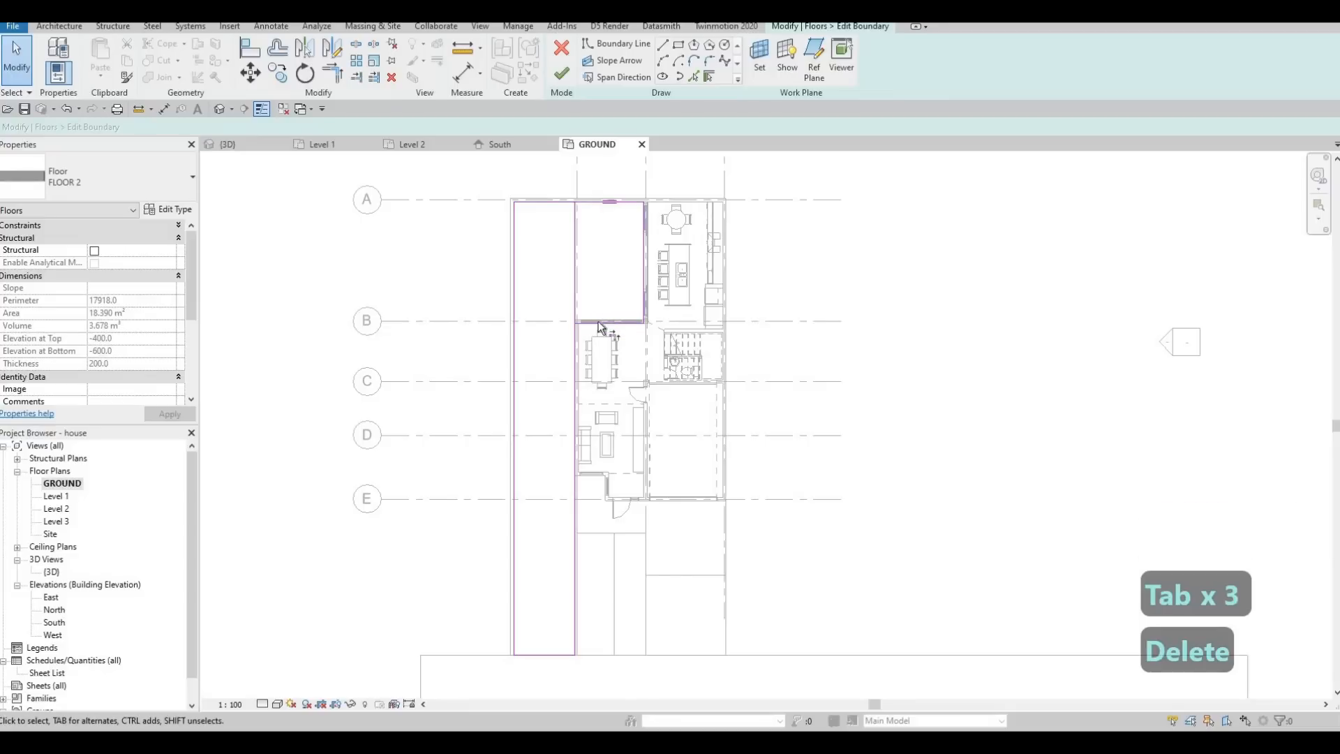
pyautogui.press('t')
pyautogui.press('r')
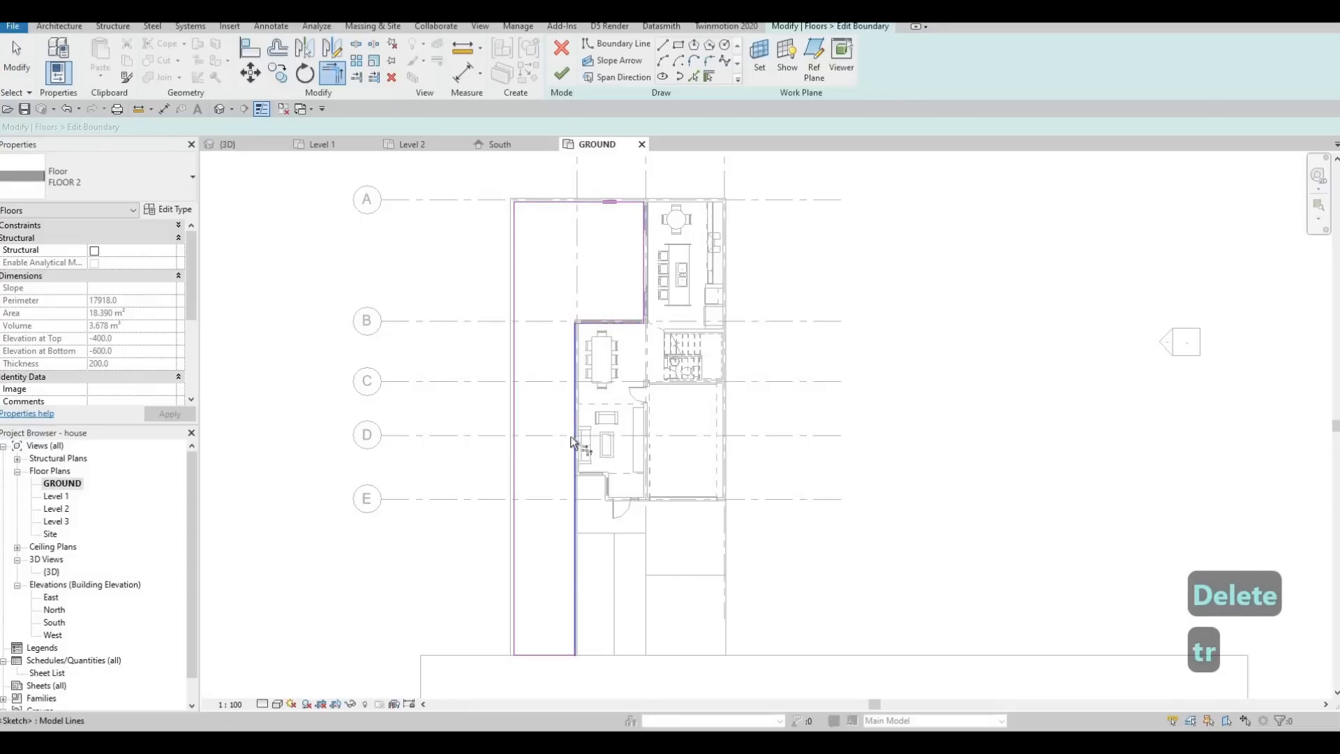
# Align the lawn strip's long house-side boundary line with the adjacent edge of the front lawn and finish the floor boundary edit.
pyautogui.scroll(1, 583, 589)
pyautogui.scroll(3, 593, 588)
pyautogui.scroll(1, 595, 565)
pyautogui.press('Escape')
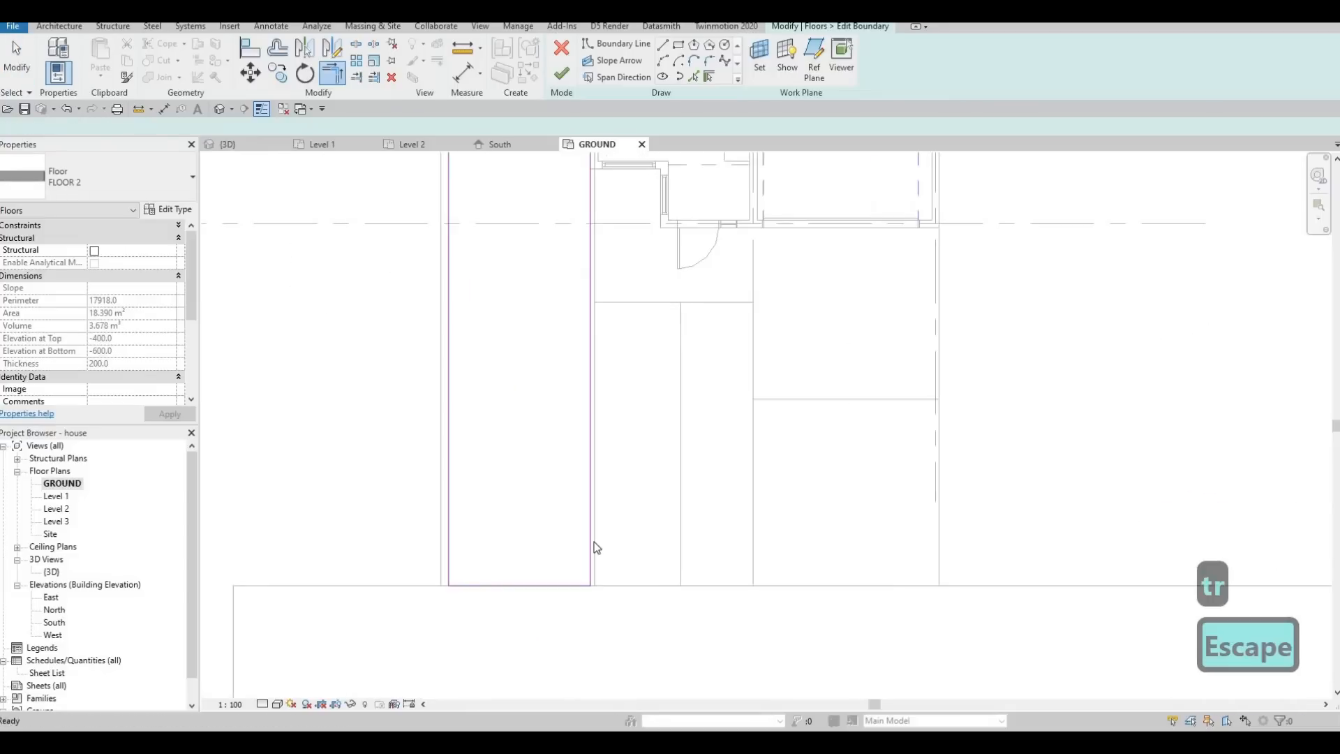
pyautogui.click(591, 541)
pyautogui.press('Escape')
pyautogui.press('Escape')
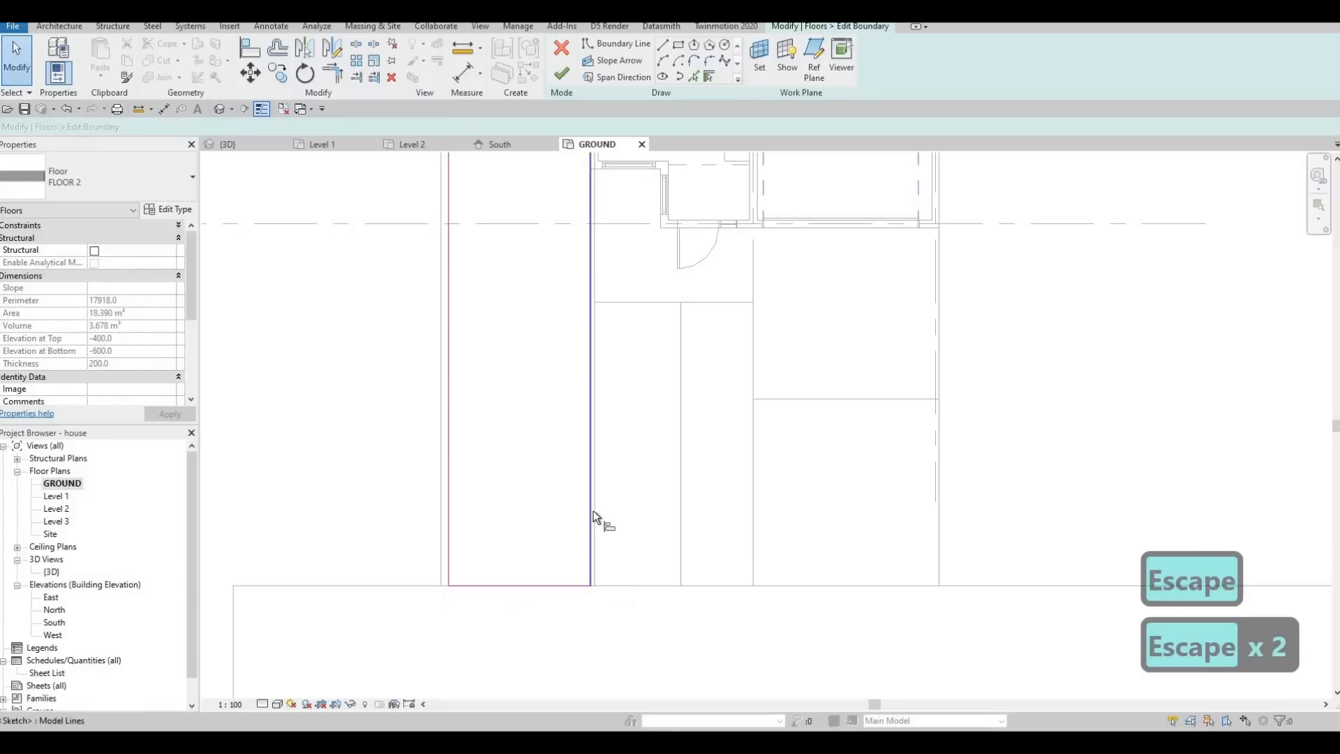
pyautogui.press('a')
pyautogui.press('l')
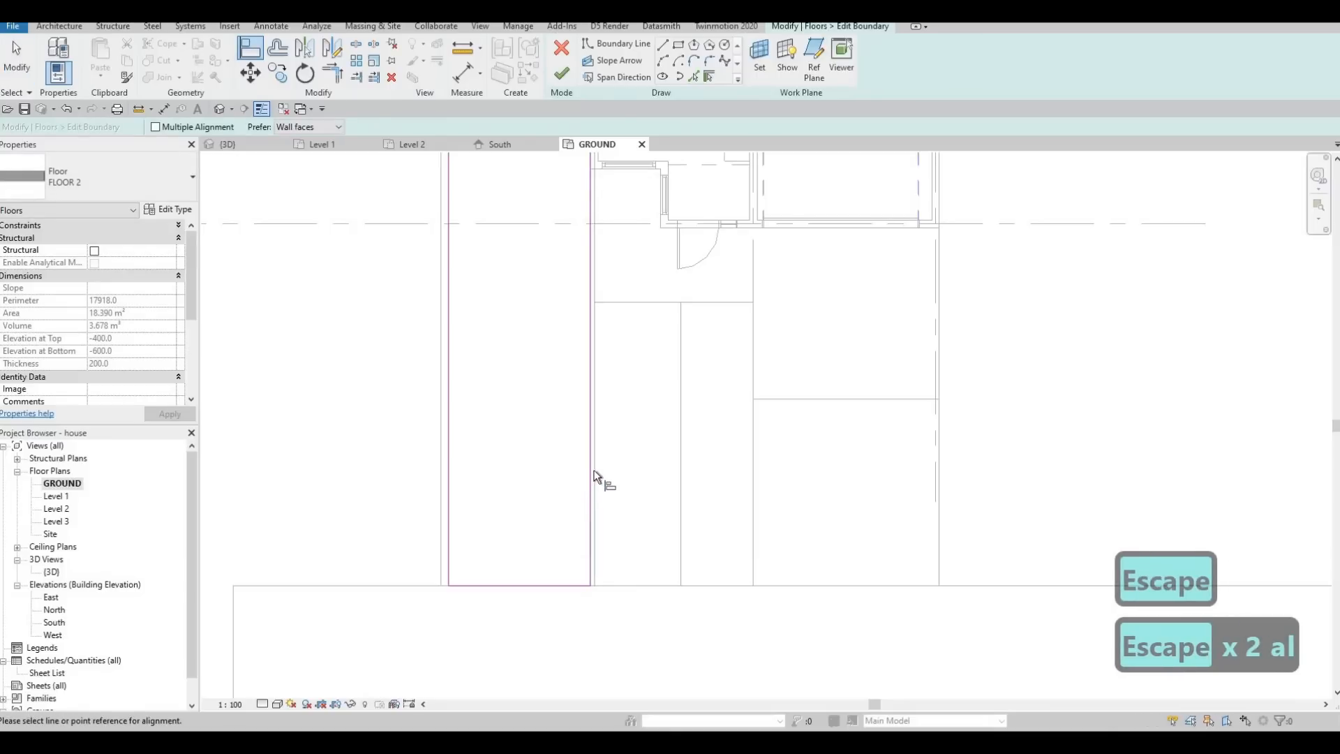
pyautogui.click(598, 476)
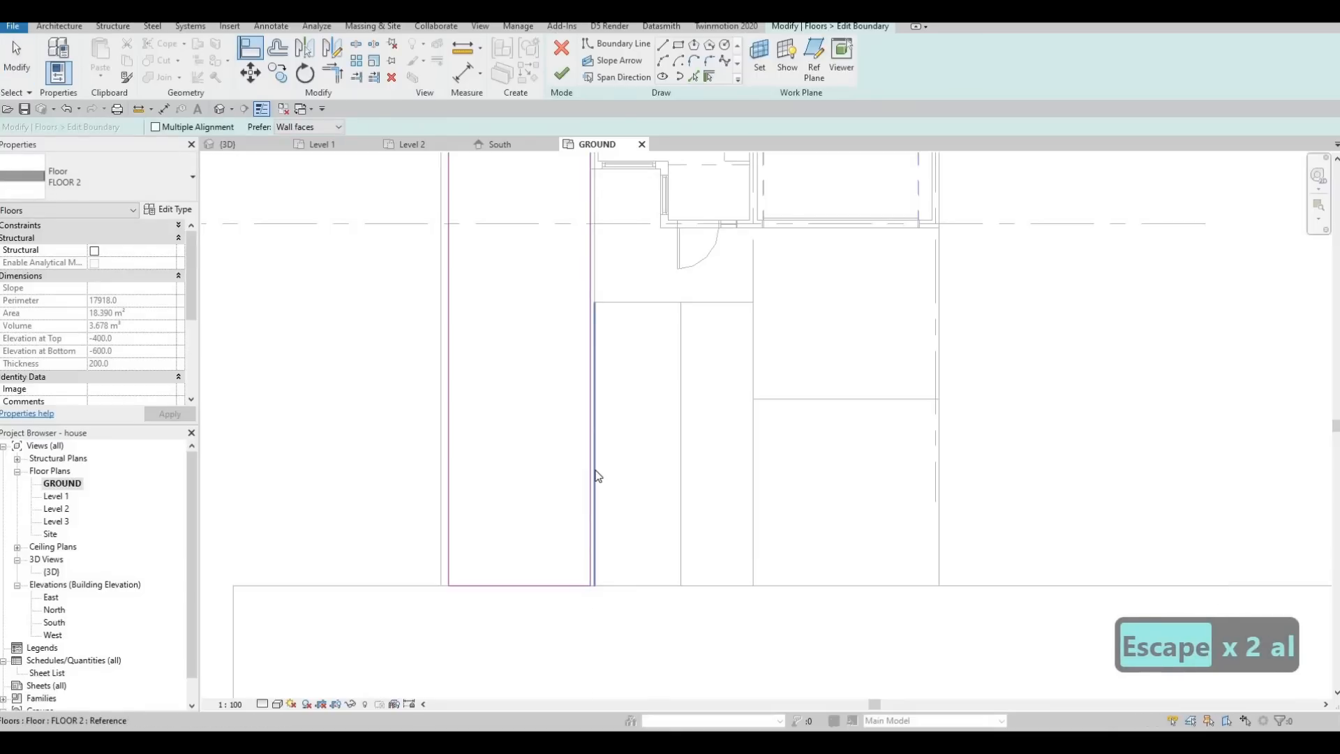
pyautogui.click(591, 468)
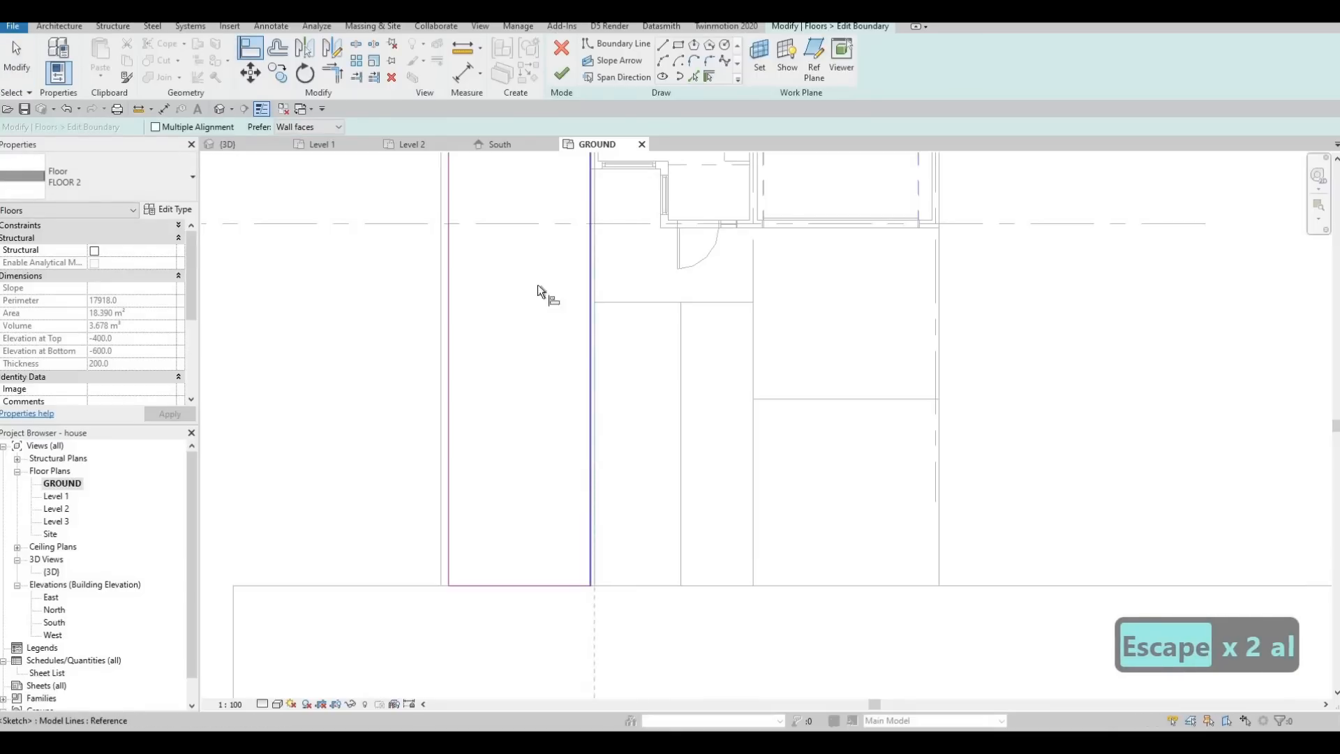
pyautogui.press('Escape')
pyautogui.press('Escape')
pyautogui.click(562, 73)
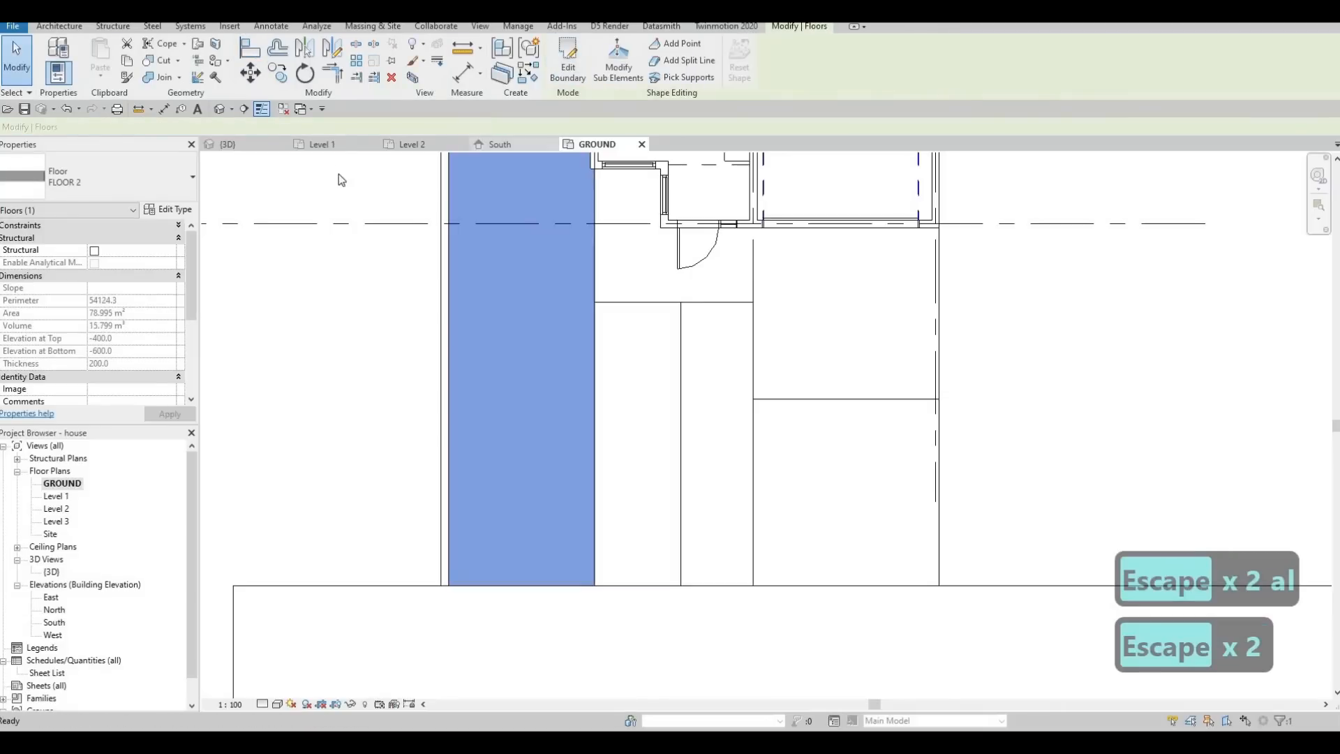
pyautogui.press('Escape')
# Examine the extended side lawn, the border wall and the driveway slabs in the 3D view from the front and the garage side.
pyautogui.click(230, 145)
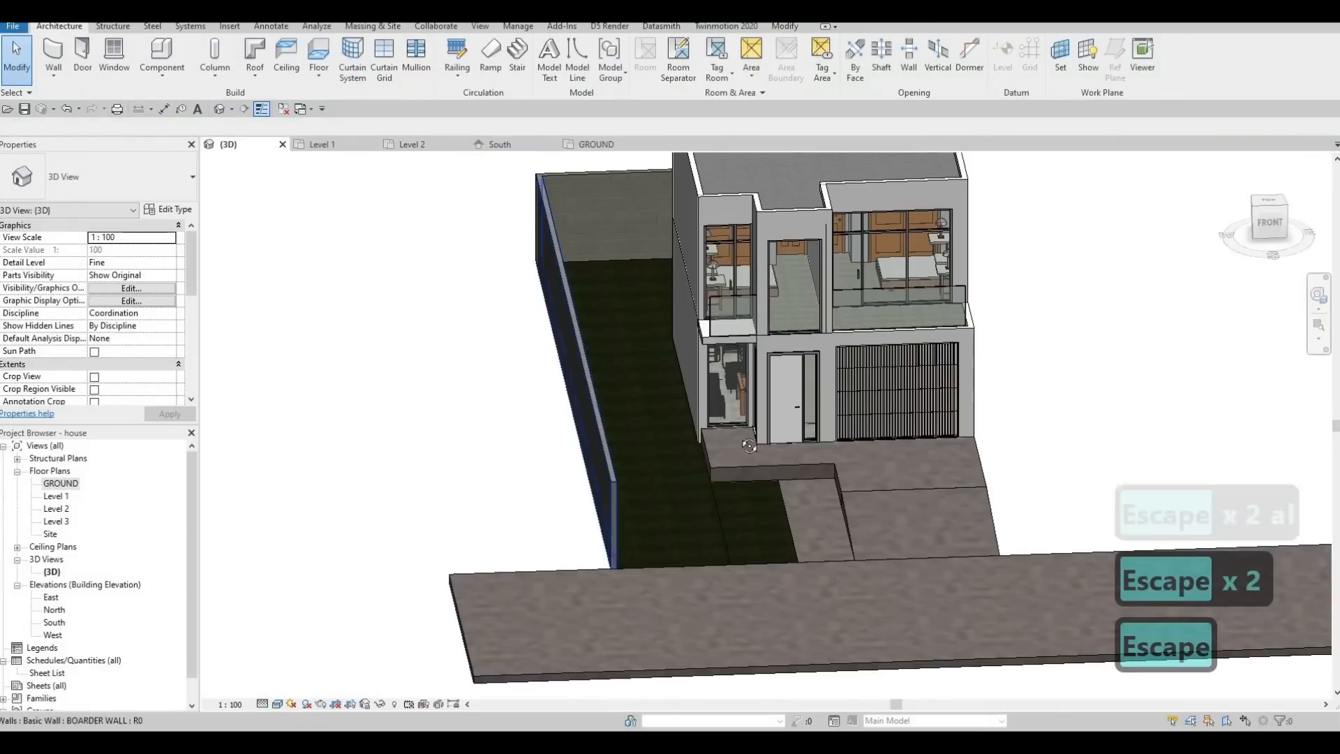
pyautogui.press('Escape')
pyautogui.keyDown('shift'); pyautogui.moveTo(597, 499); pyautogui.dragTo(736, 546, button='middle'); pyautogui.keyUp('shift')
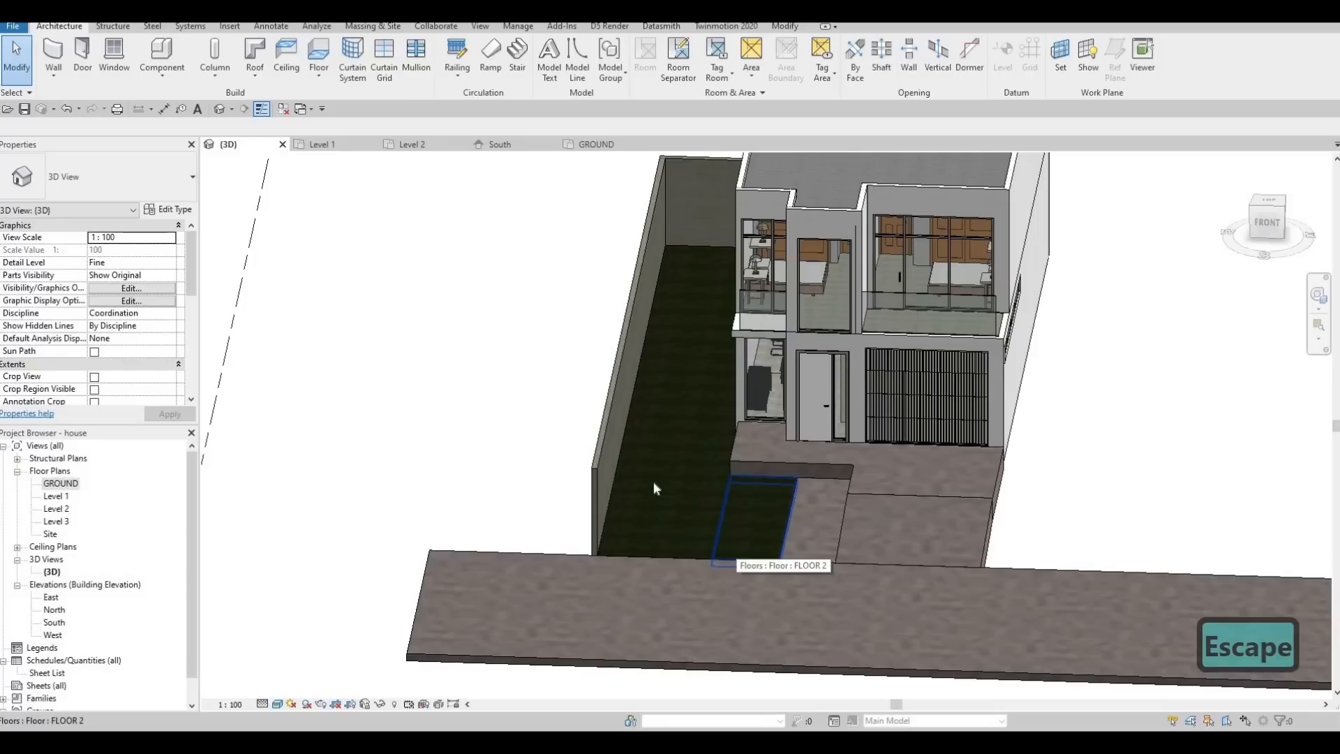
pyautogui.keyDown('shift'); pyautogui.moveTo(722, 487); pyautogui.dragTo(590, 635, button='middle'); pyautogui.keyUp('shift')
pyautogui.keyDown('shift'); pyautogui.moveTo(752, 587); pyautogui.dragTo(767, 530, button='middle'); pyautogui.keyUp('shift')
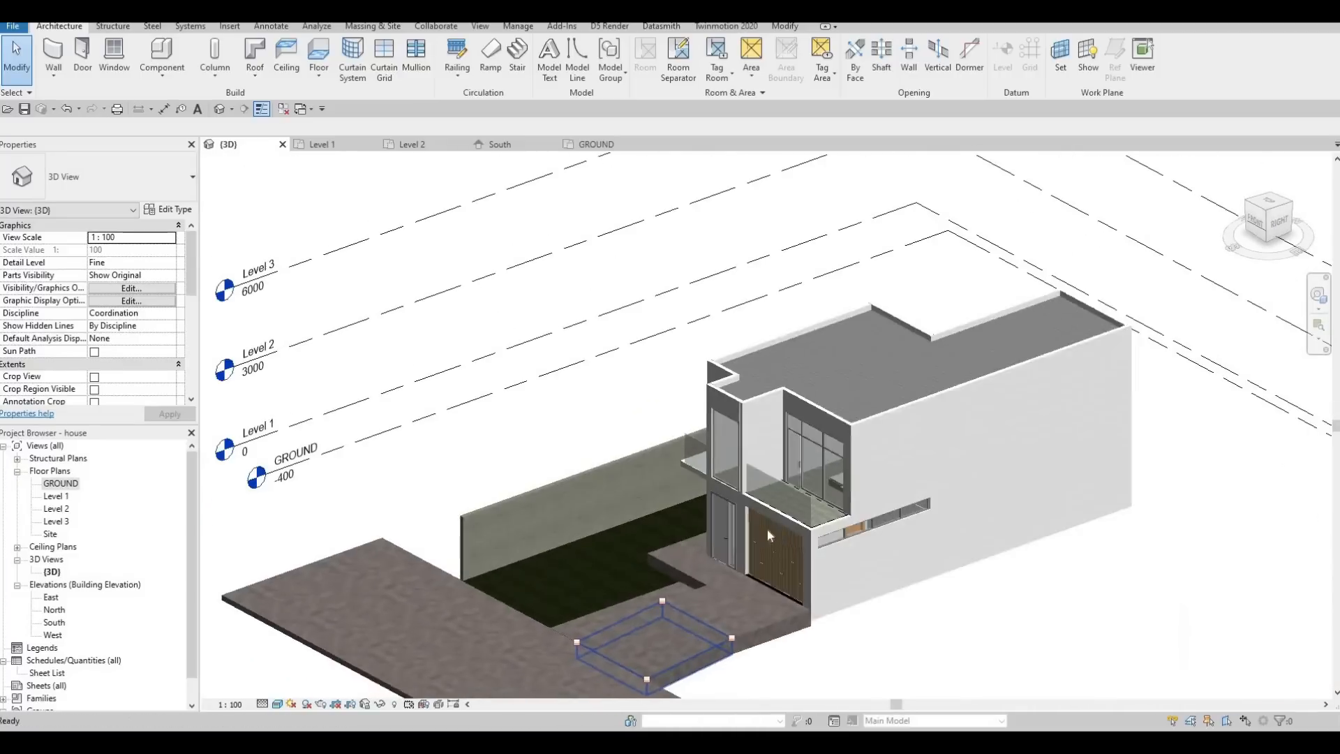
pyautogui.keyDown('shift'); pyautogui.moveTo(864, 565); pyautogui.dragTo(840, 453, button='middle'); pyautogui.keyUp('shift')
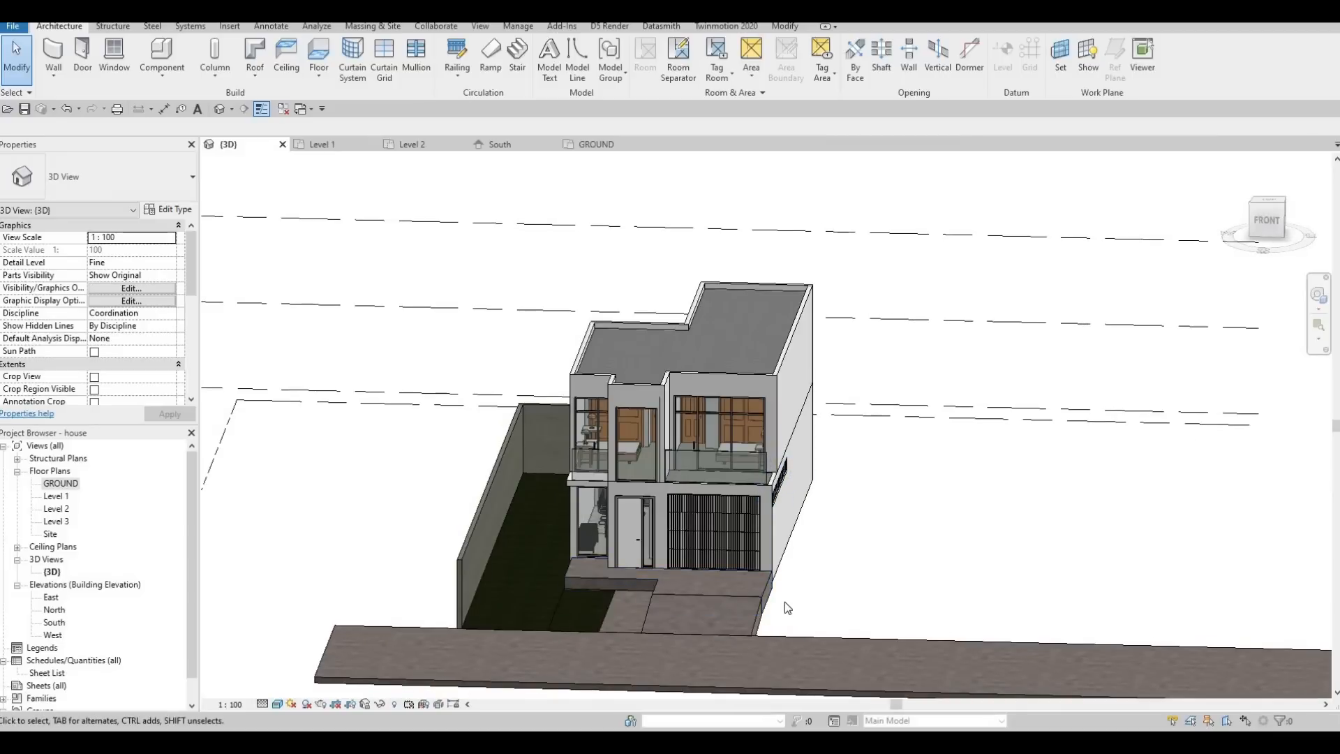
pyautogui.keyDown('shift'); pyautogui.moveTo(787, 606); pyautogui.dragTo(773, 589, button='middle'); pyautogui.keyUp('shift')
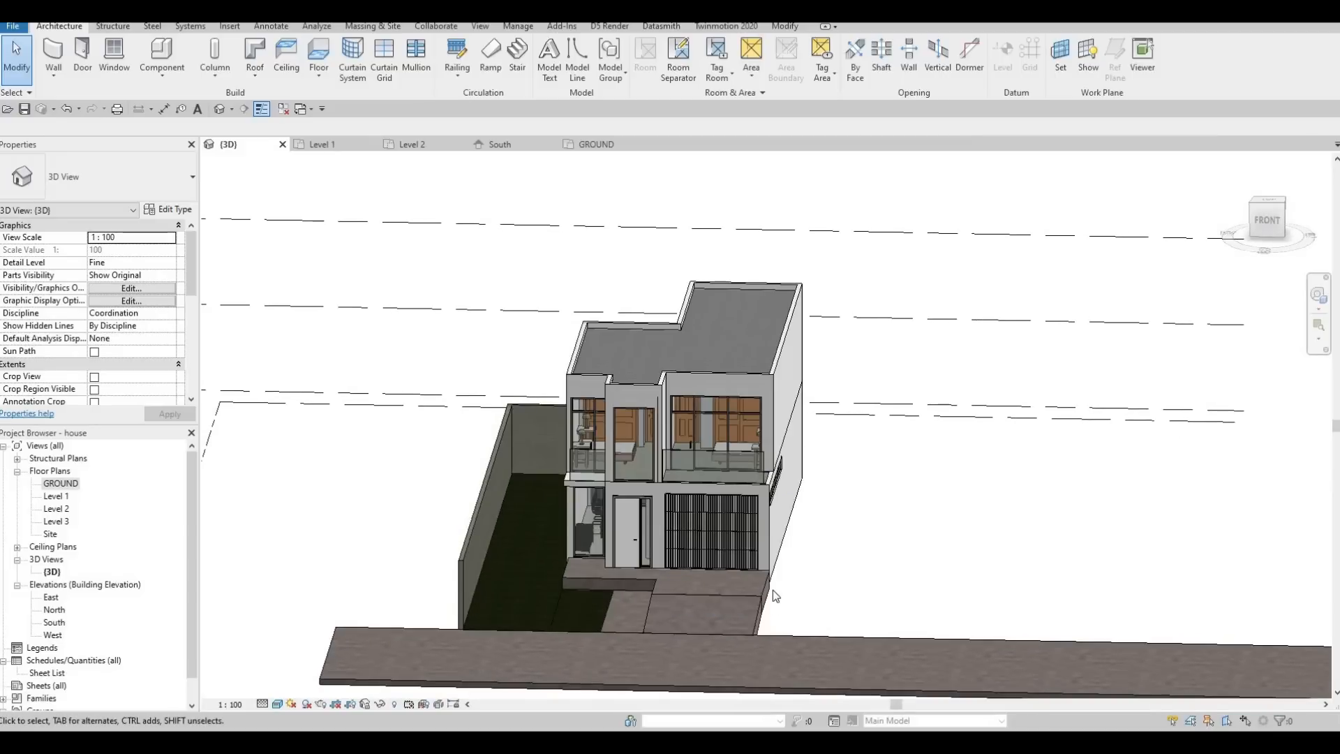
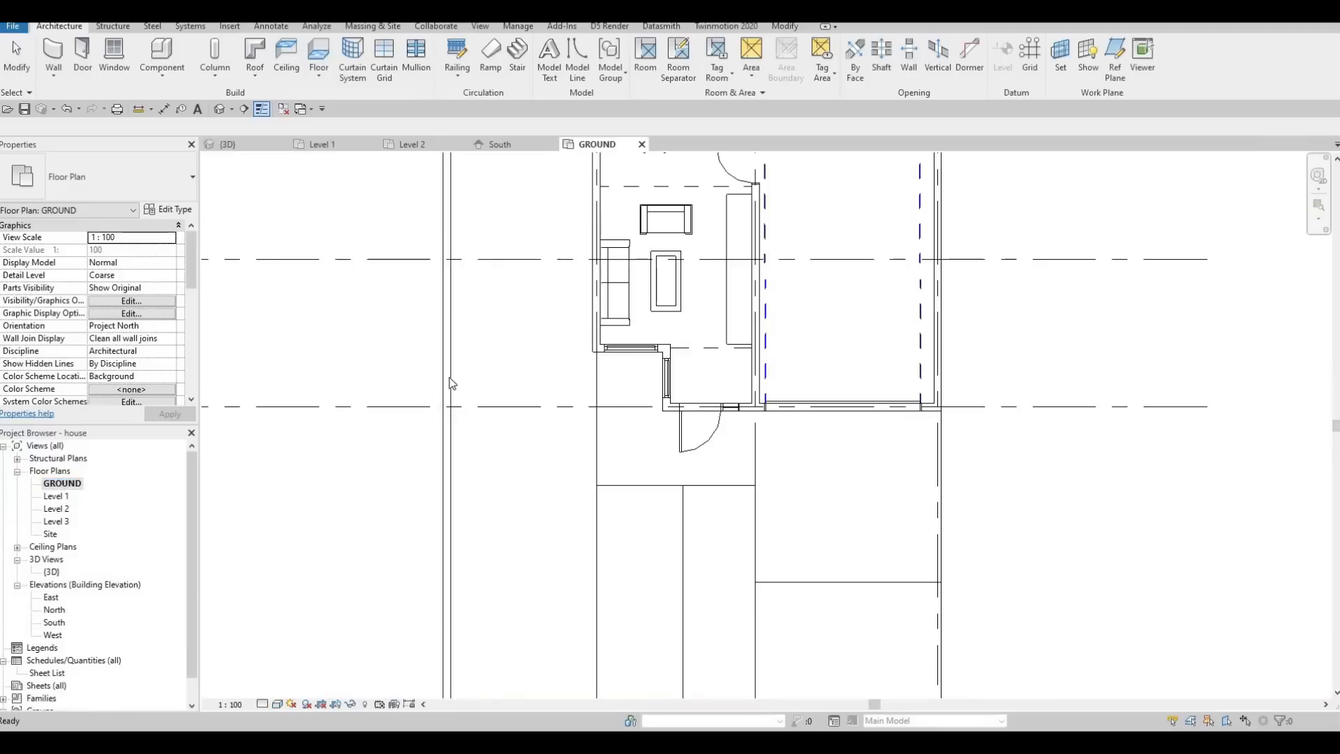
# Create a FLOOR 2 lawn strip about 15478 mm long along the garage side, from the street slab to grid B.
pyautogui.scroll(-1, 517, 508)
pyautogui.press('Escape')
pyautogui.click(536, 421)
pyautogui.press('c')
pyautogui.press('s')
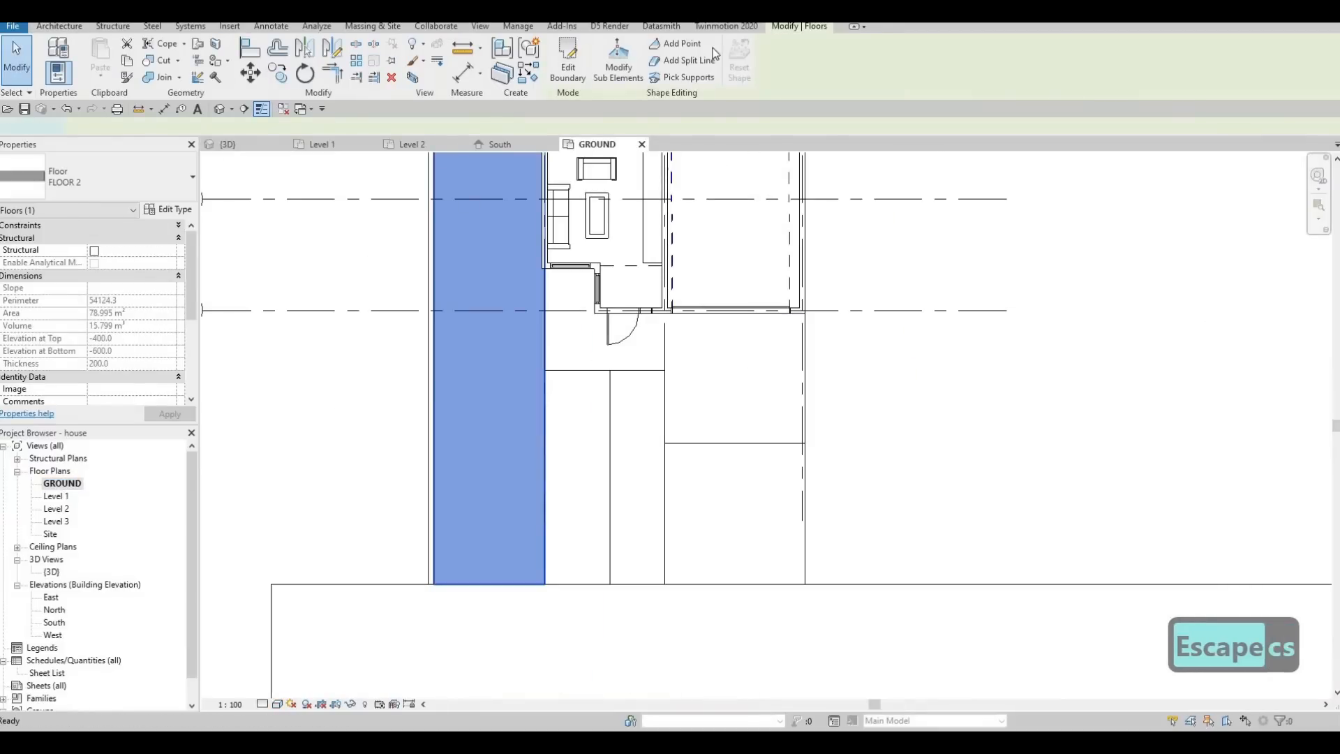
pyautogui.click(806, 583)
pyautogui.moveTo(928, 326); pyautogui.dragTo(762, 592, button='middle')
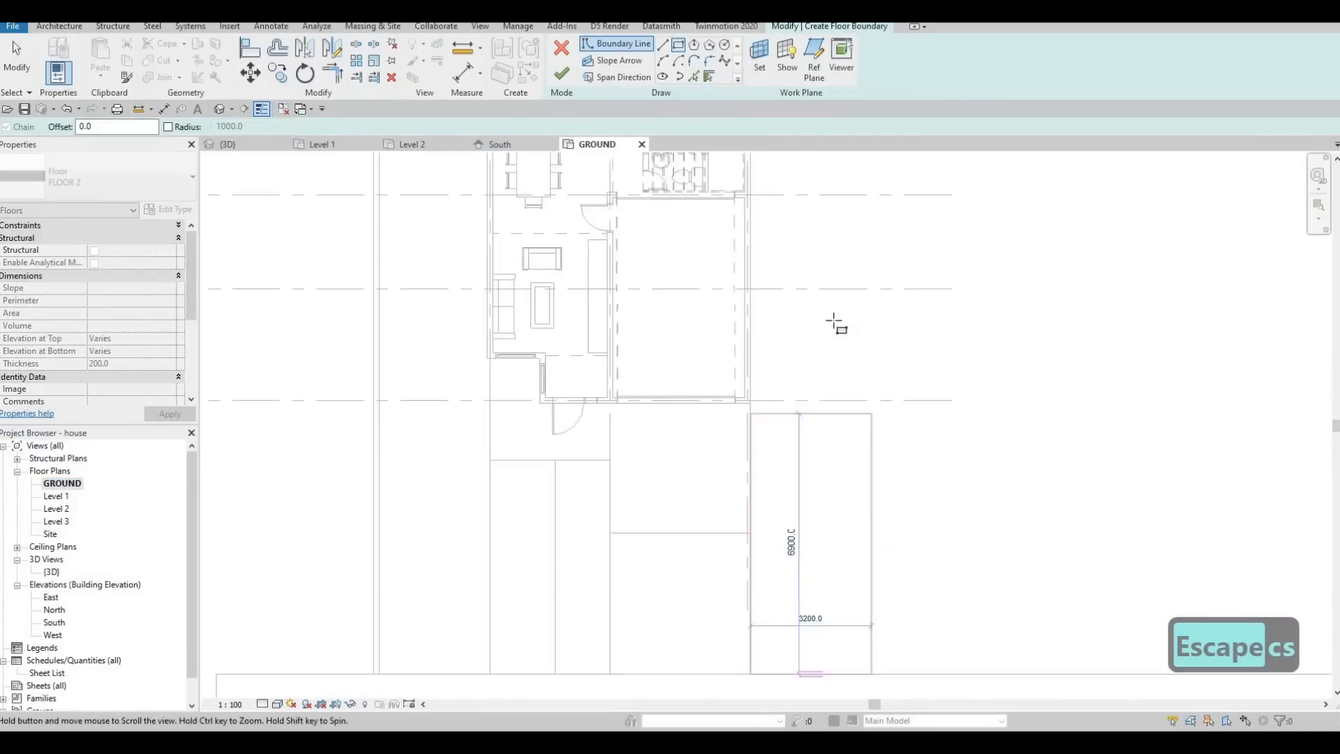
pyautogui.scroll(-1, 810, 315)
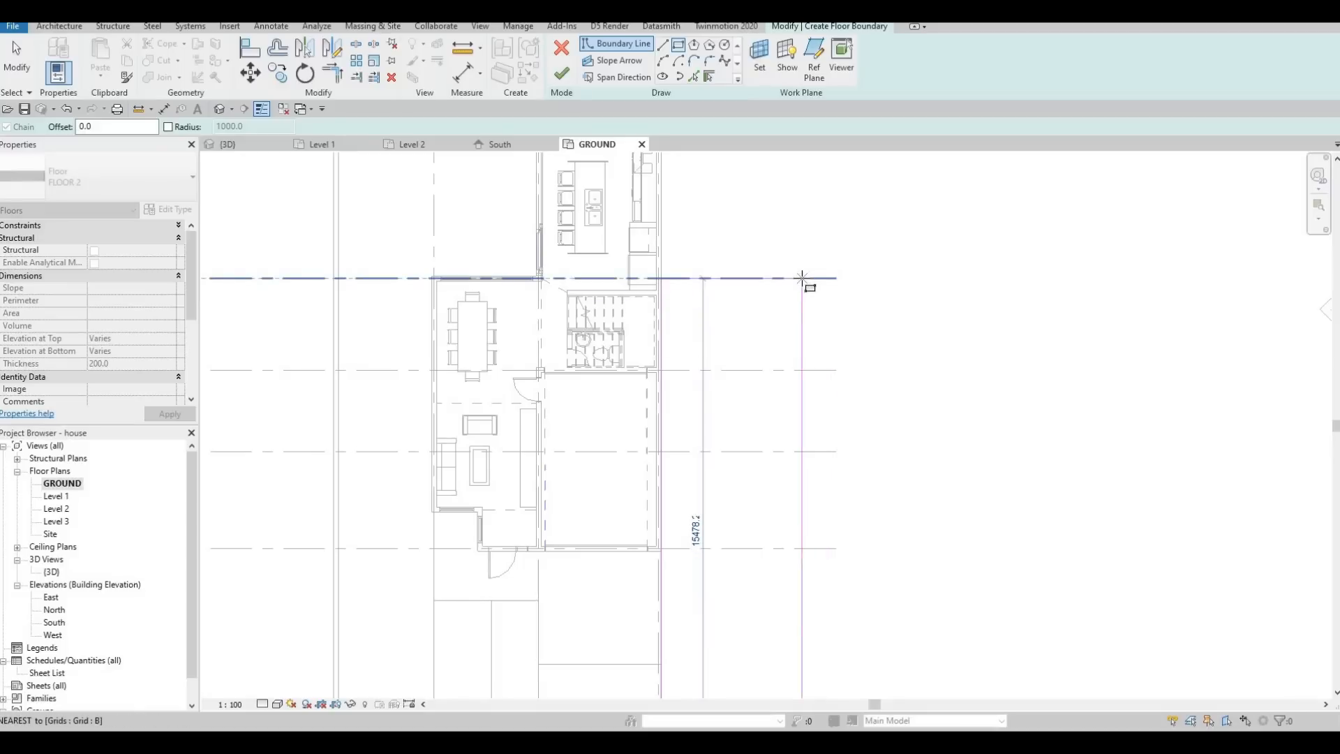
pyautogui.click(804, 280)
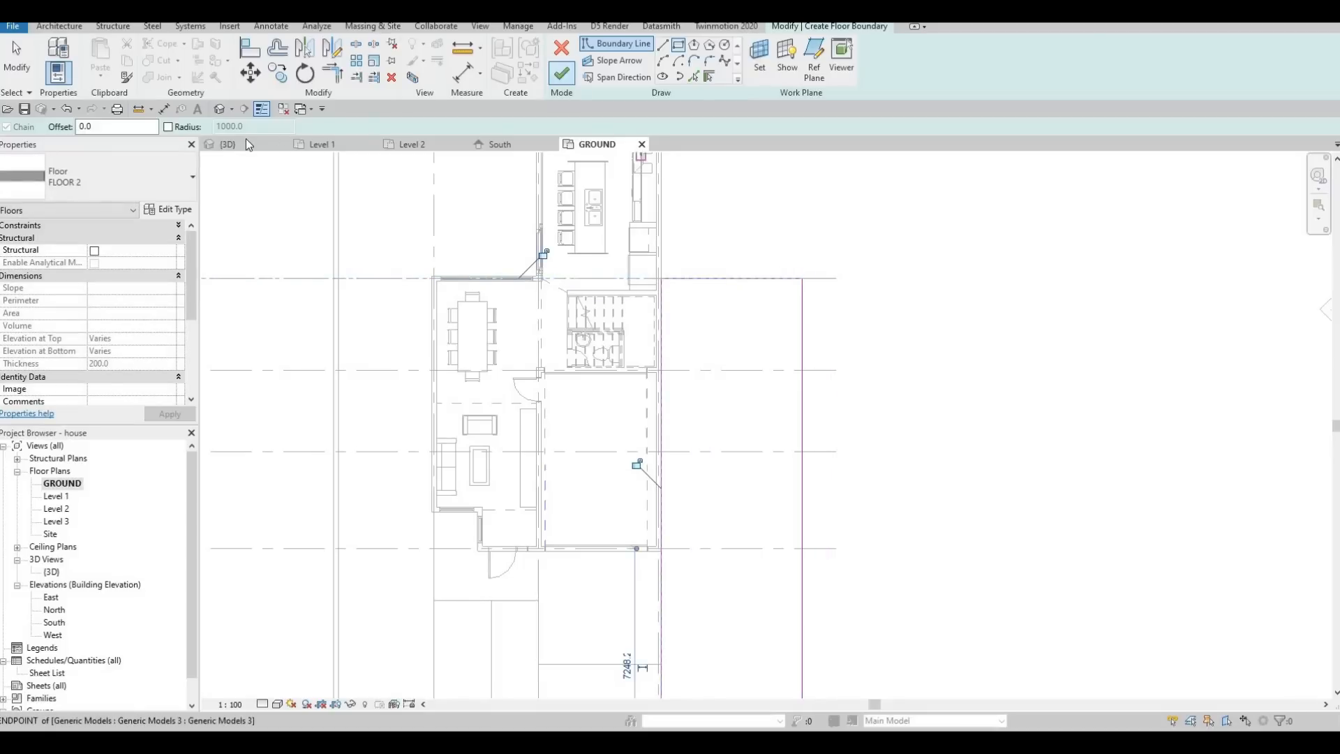
pyautogui.click(562, 72)
# Examine the new garage-side lawn strip and the driveway in the 3D view from the side and the front.
pyautogui.click(229, 145)
pyautogui.press('Escape')
pyautogui.keyDown('shift'); pyautogui.moveTo(792, 572); pyautogui.dragTo(1017, 570, button='middle'); pyautogui.keyUp('shift')
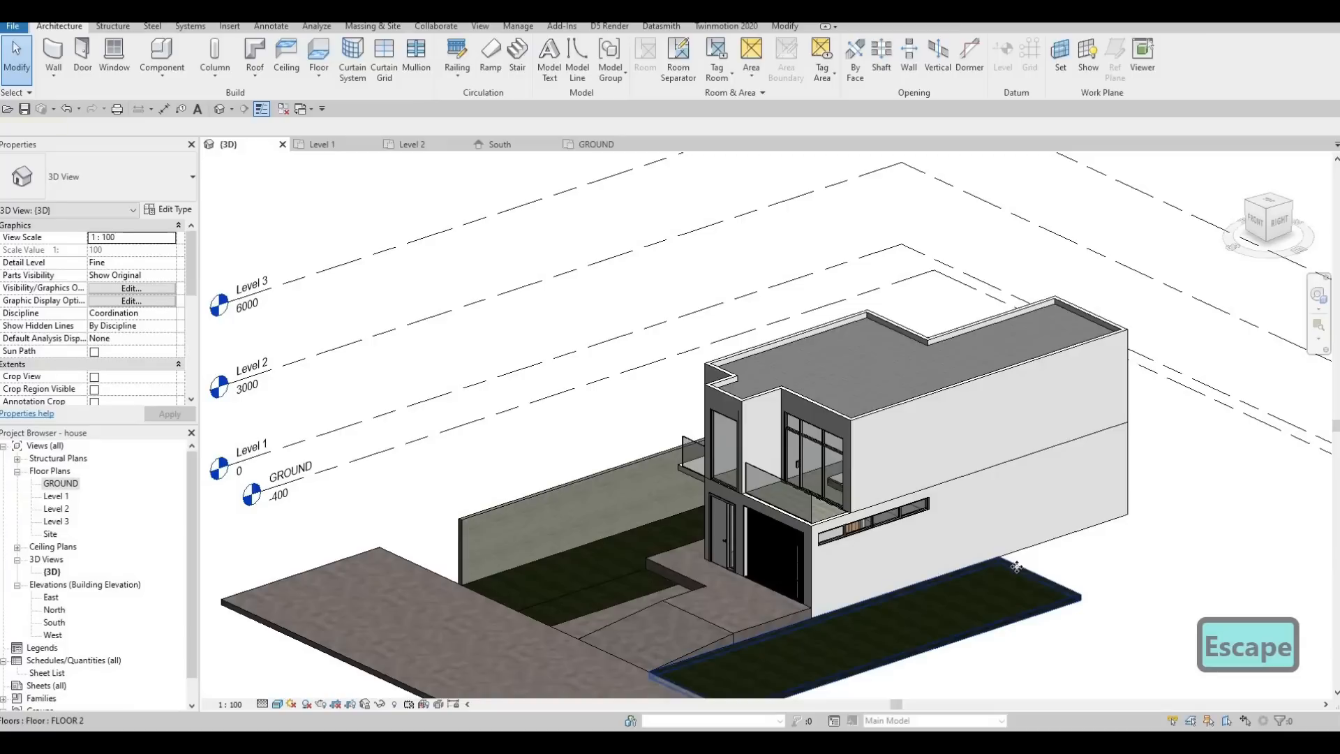
pyautogui.click(1016, 567)
pyautogui.press('Escape')
pyautogui.keyDown('shift'); pyautogui.moveTo(925, 563); pyautogui.dragTo(729, 384, button='middle'); pyautogui.keyUp('shift')
pyautogui.scroll(2, 729, 383)
pyautogui.scroll(4, 729, 384)
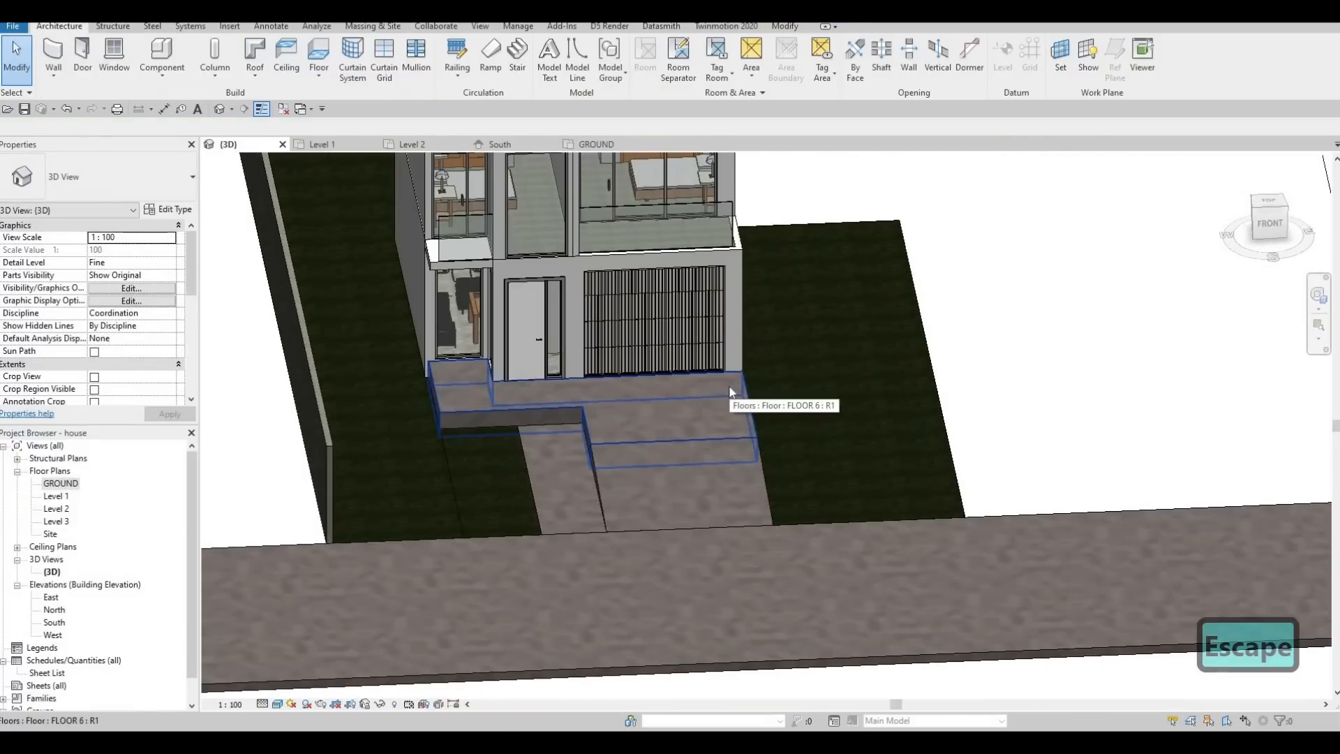
pyautogui.moveTo(799, 383); pyautogui.dragTo(661, 361, button='middle')
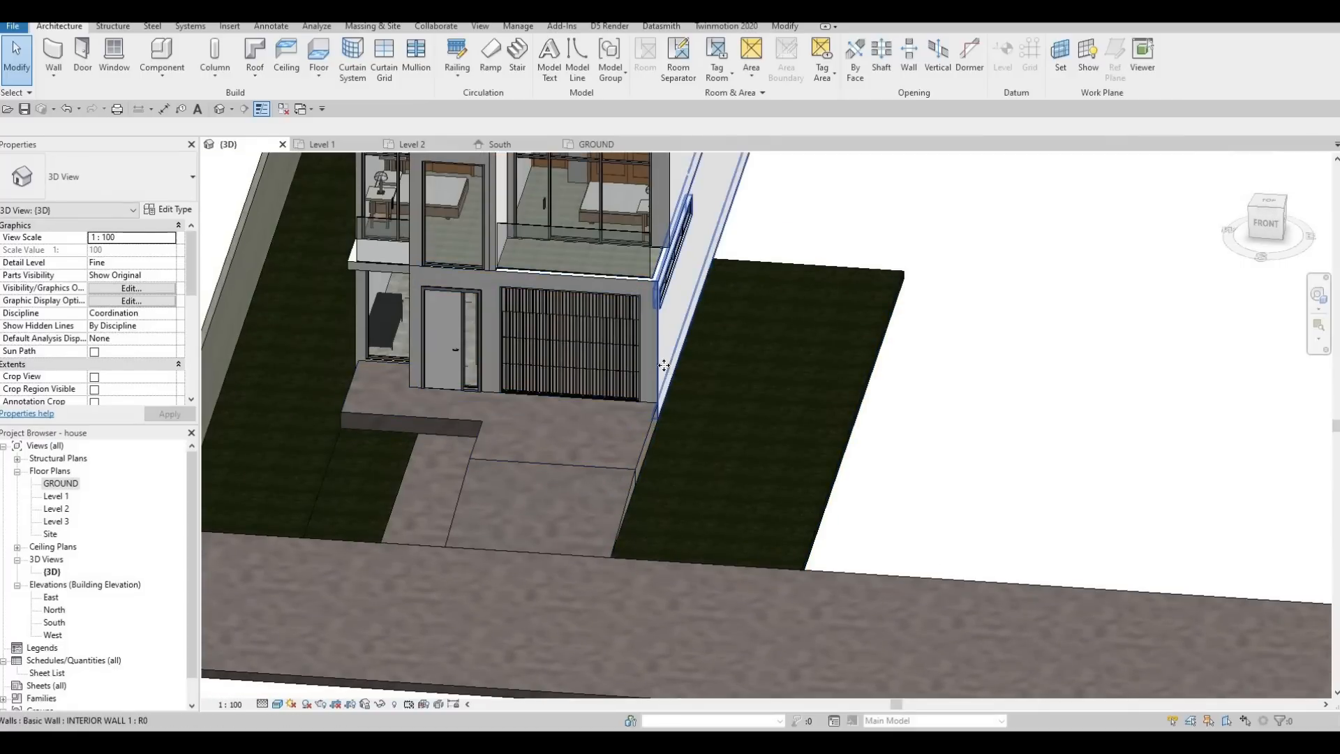
# Try to stretch the garage-side exterior wall out to the street slab, and undo the stretch.
pyautogui.click(658, 411)
pyautogui.moveTo(655, 416); pyautogui.dragTo(633, 526)
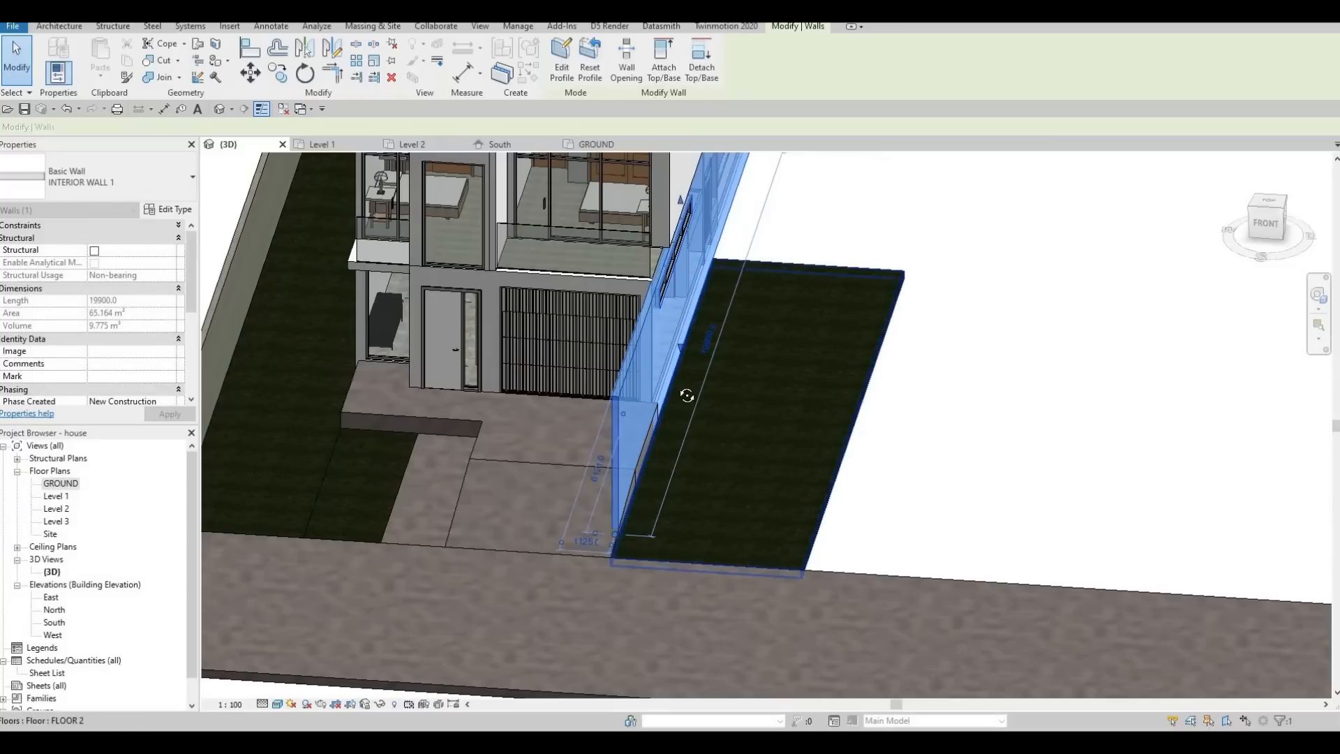
pyautogui.press('Escape')
pyautogui.keyDown('shift'); pyautogui.moveTo(692, 439); pyautogui.dragTo(681, 355, button='middle'); pyautogui.keyUp('shift')
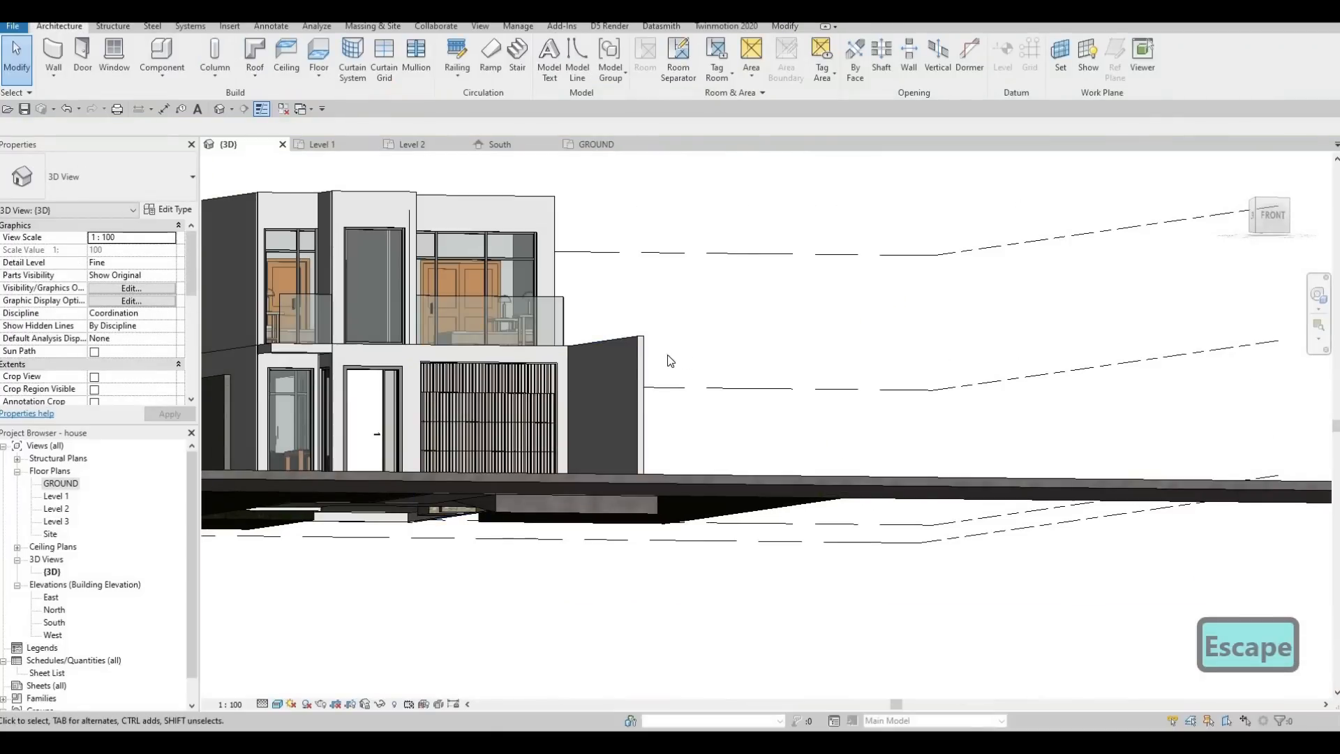
pyautogui.hotkey('ctrl', 'z')
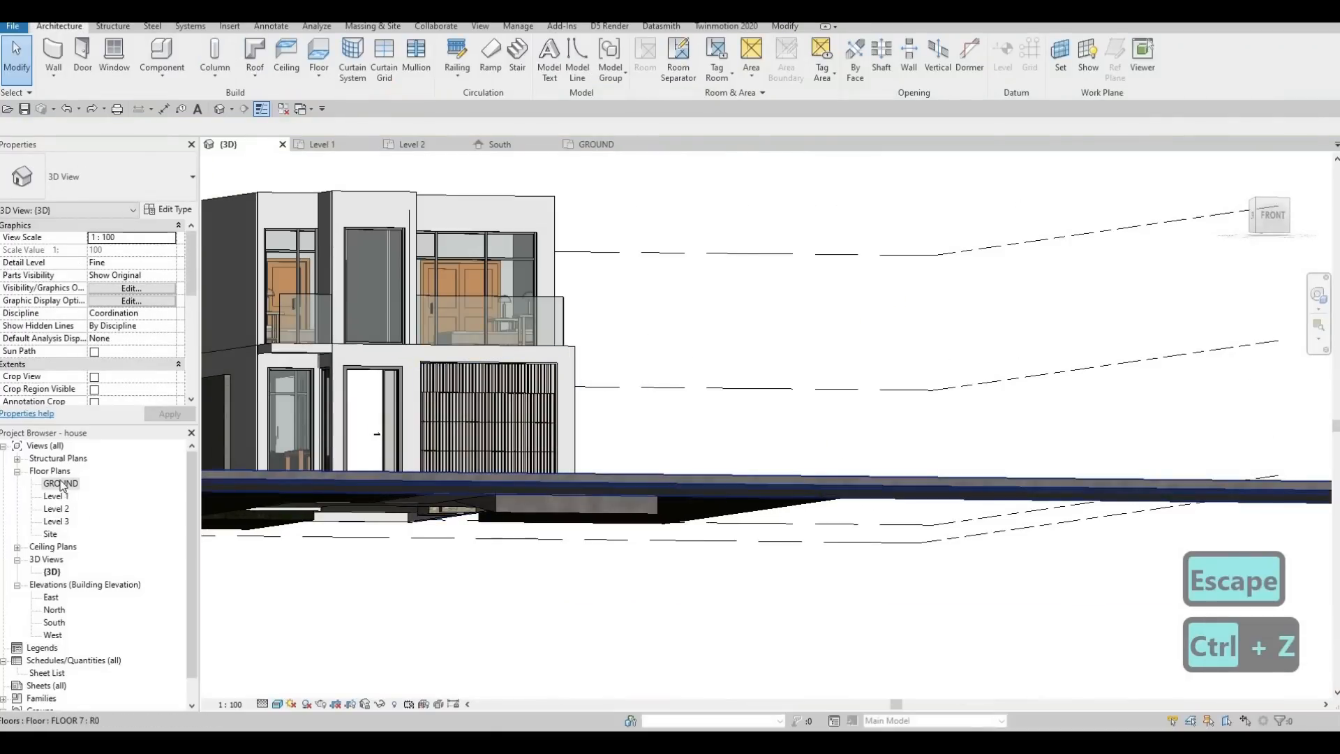
# Draw a separate INTERIOR WALL 1 segment 3200 mm long along the upper driveway slab's lawn side on the GROUND plan.
pyautogui.press('Escape')
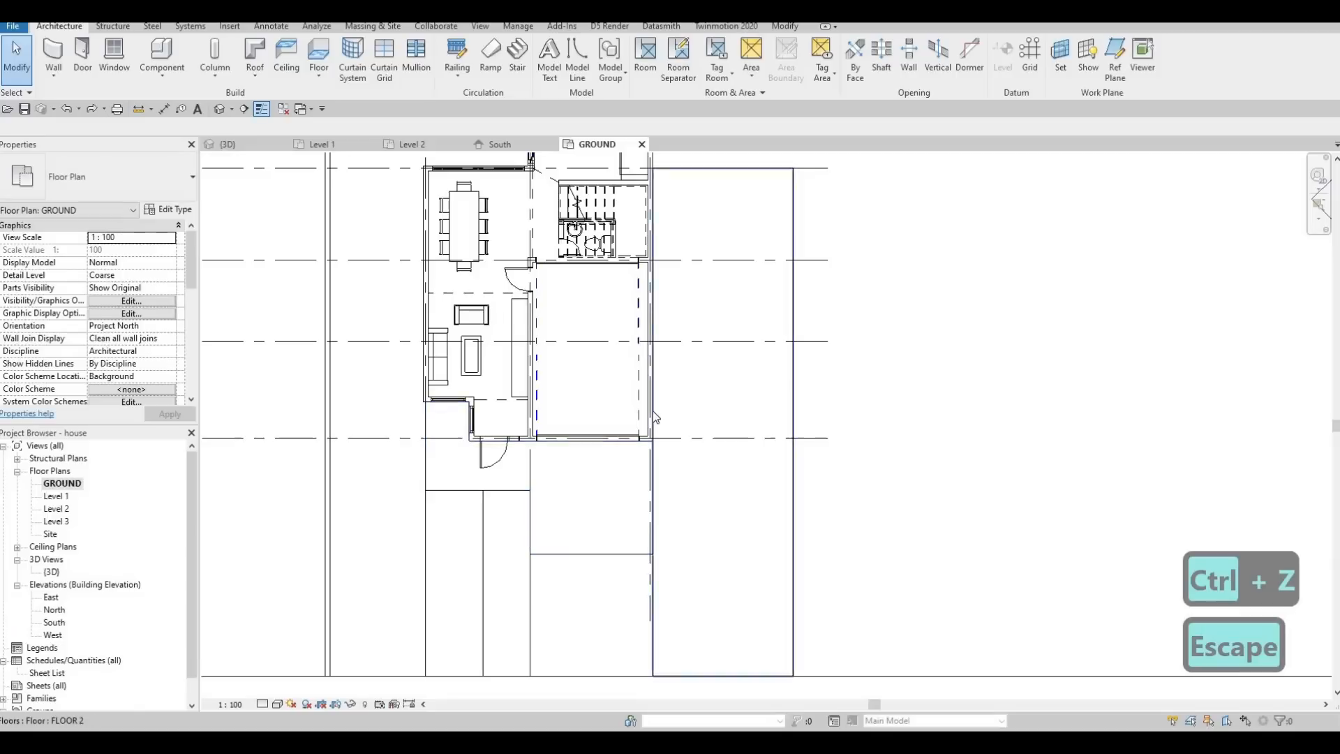
pyautogui.click(654, 409)
pyautogui.press('c')
pyautogui.press('s')
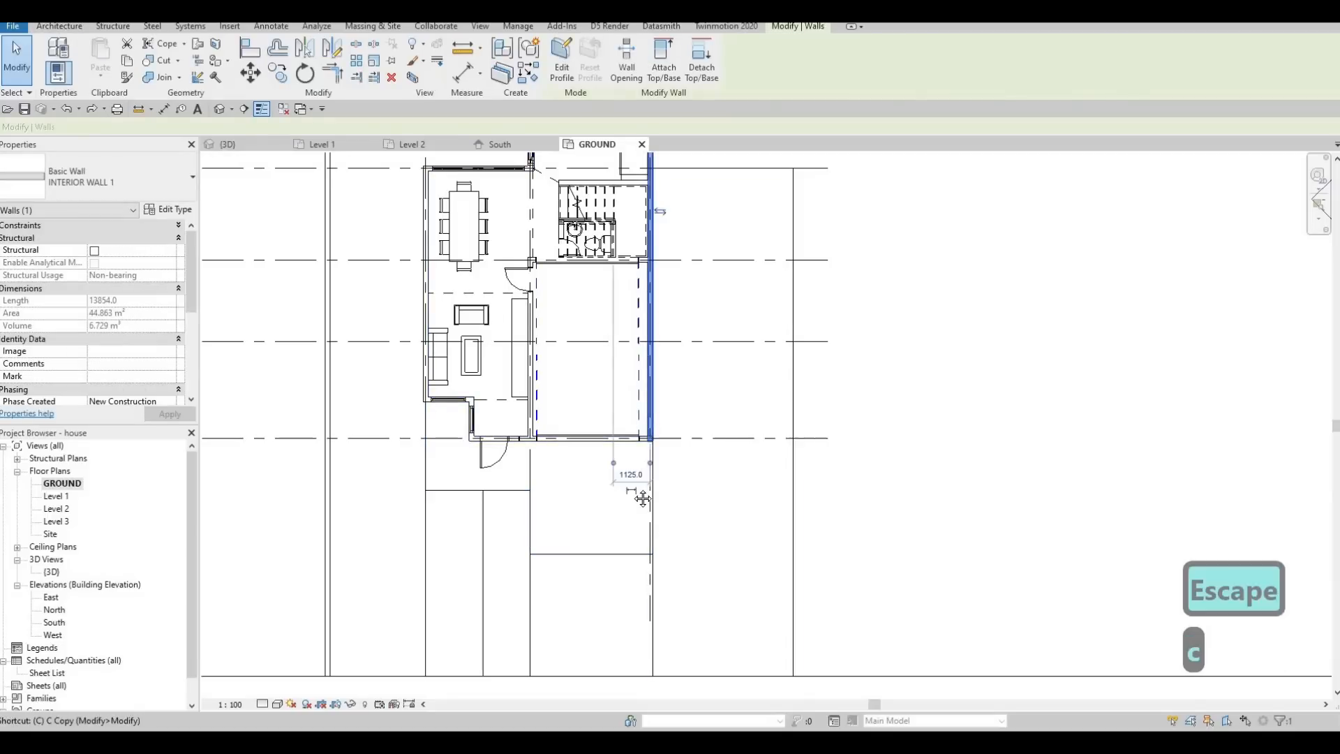
pyautogui.click(650, 440)
pyautogui.moveTo(651, 642); pyautogui.dragTo(635, 541, button='middle')
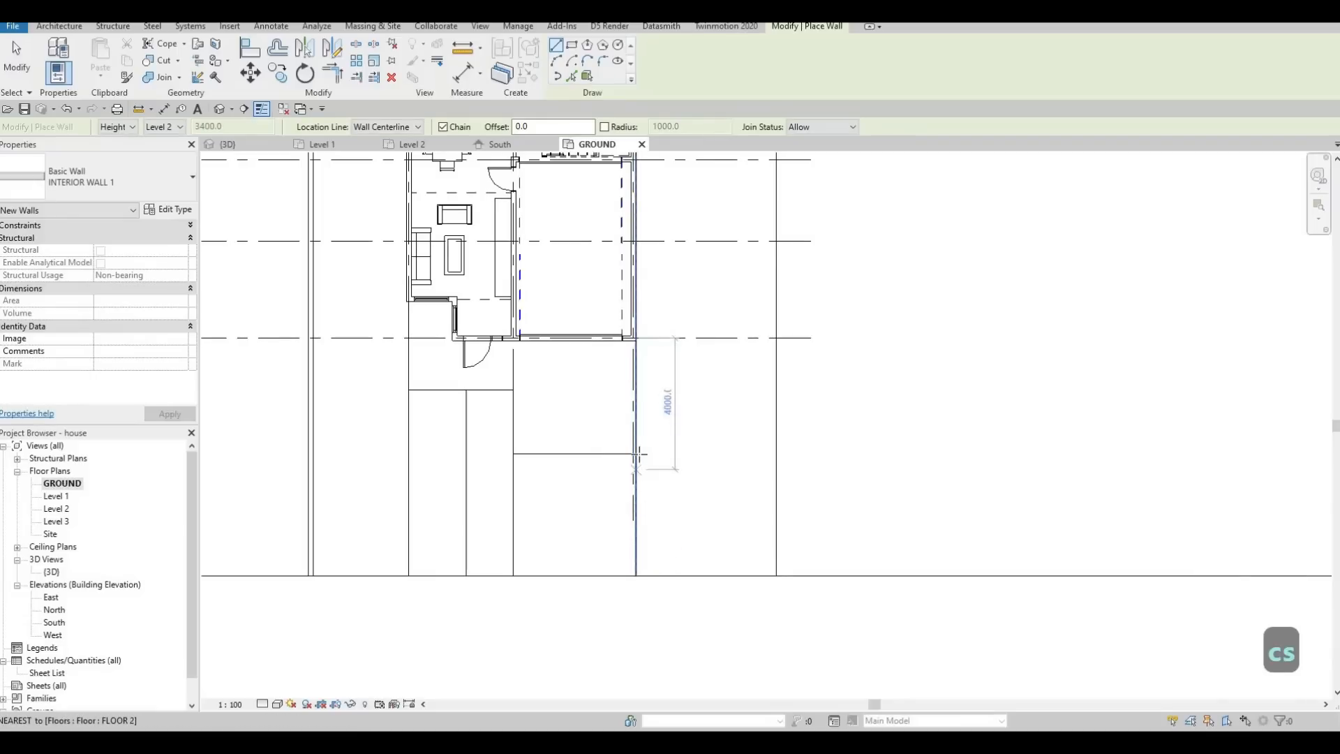
pyautogui.click(635, 352)
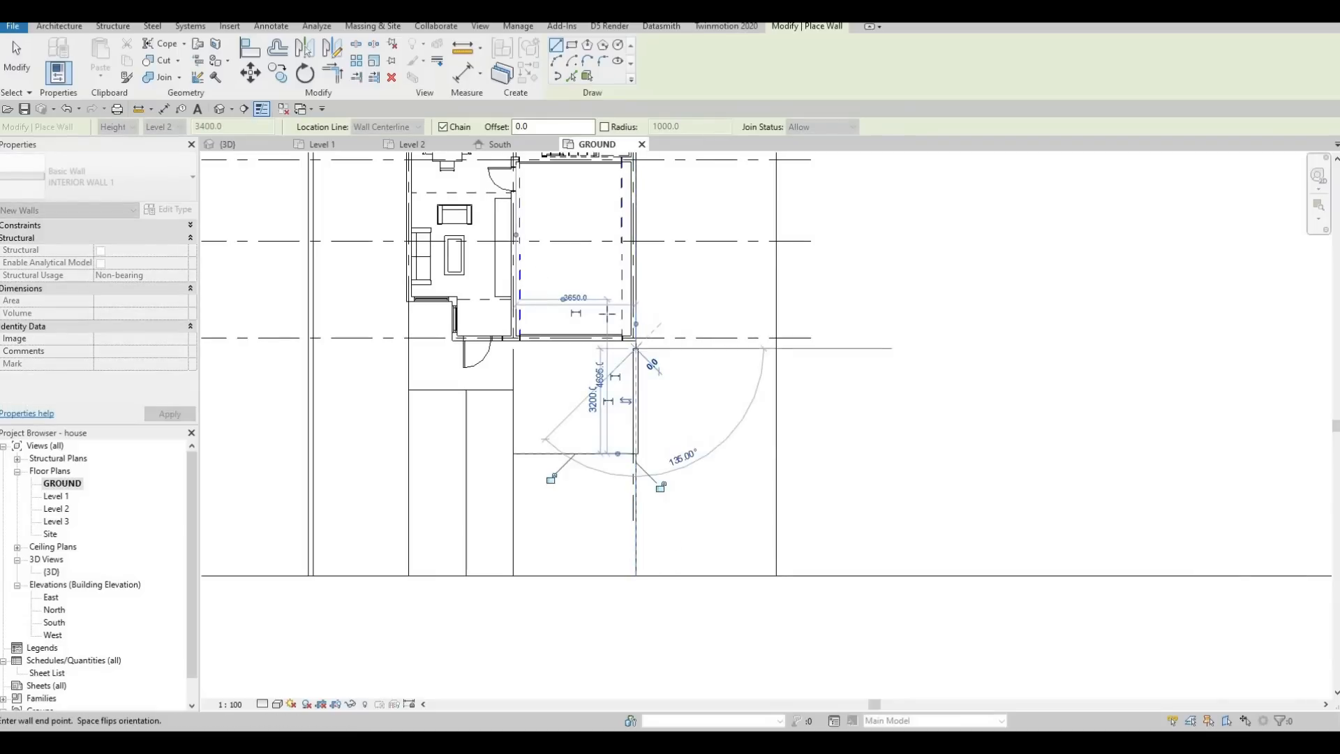
pyautogui.press('Escape')
# Lower the top of the new driveway wall below the garage wall's top in the 3D view and check it from the garage side.
pyautogui.press('Escape')
pyautogui.click(266, 146)
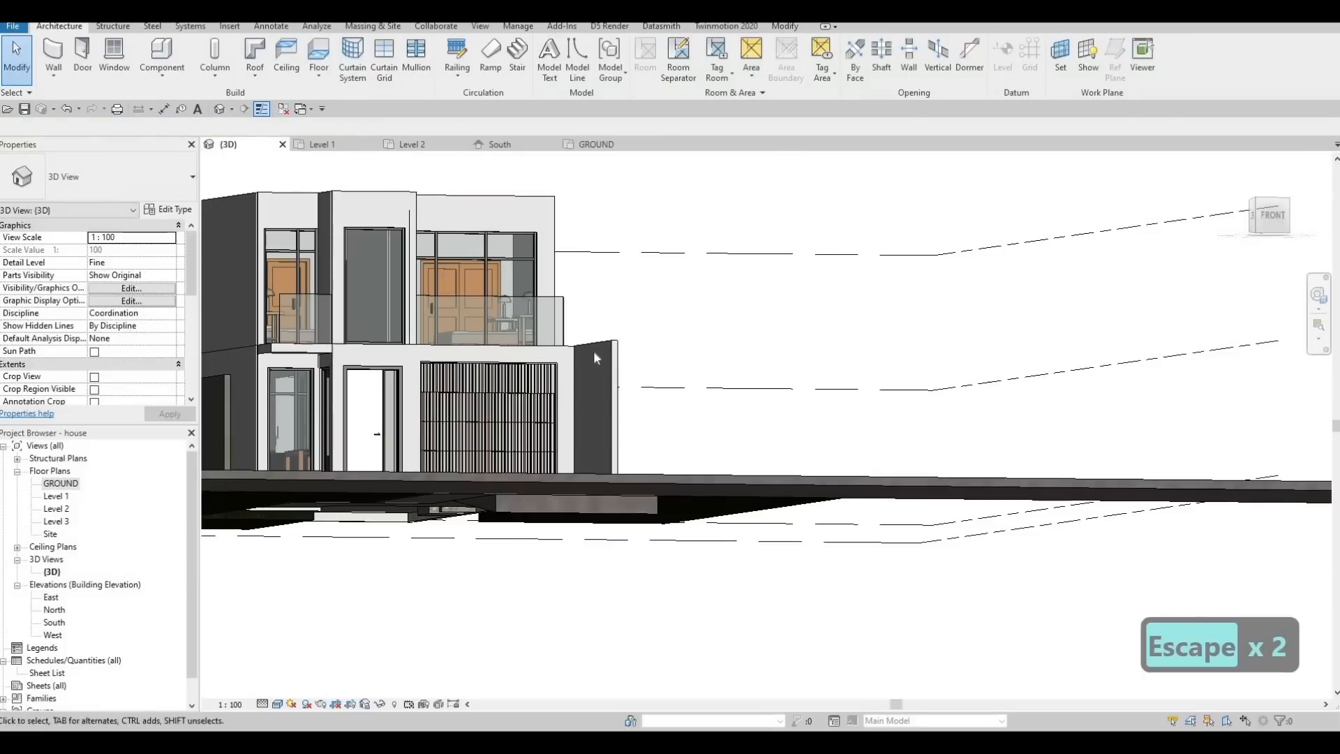
pyautogui.press('Escape')
pyautogui.click(594, 351)
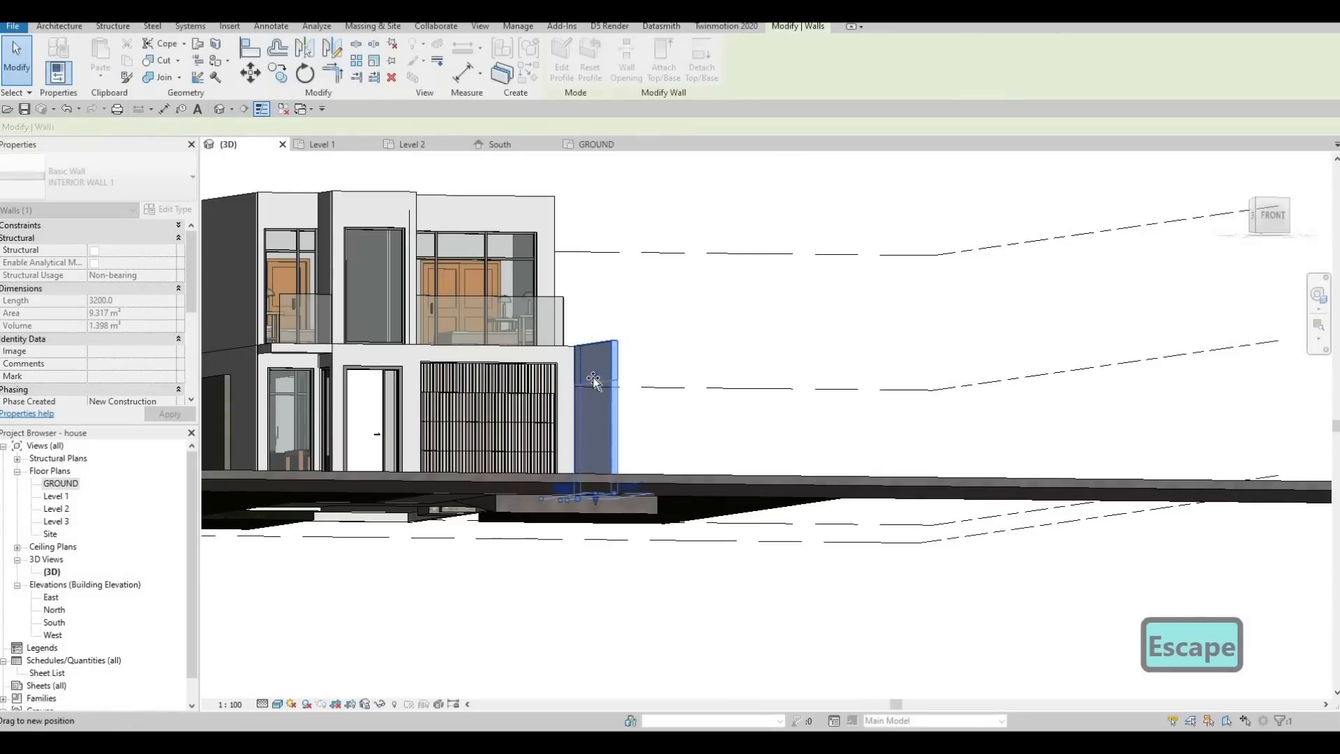
pyautogui.moveTo(594, 382); pyautogui.dragTo(594, 382)
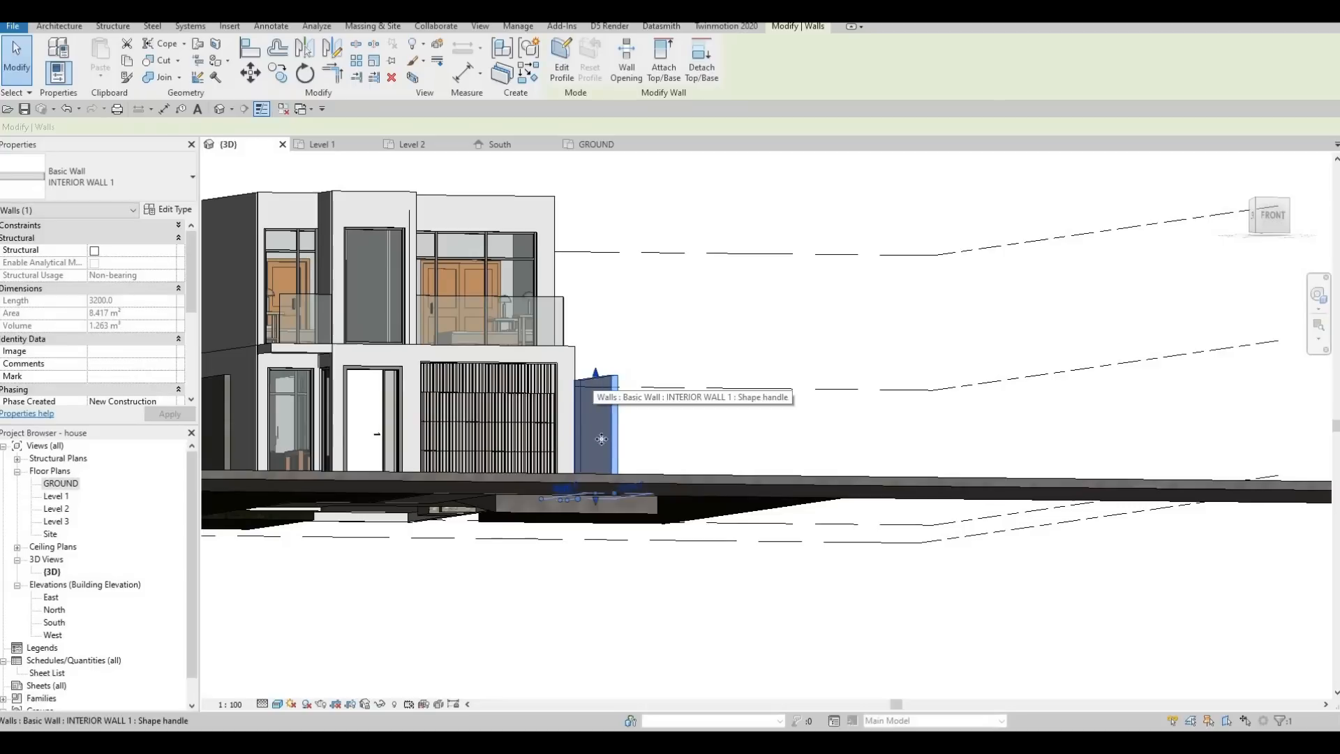
pyautogui.keyDown('shift'); pyautogui.moveTo(471, 502); pyautogui.dragTo(637, 463, button='middle'); pyautogui.keyUp('shift')
pyautogui.scroll(2, 638, 463)
pyautogui.press('Escape')
pyautogui.click(584, 472)
pyautogui.press('Escape')
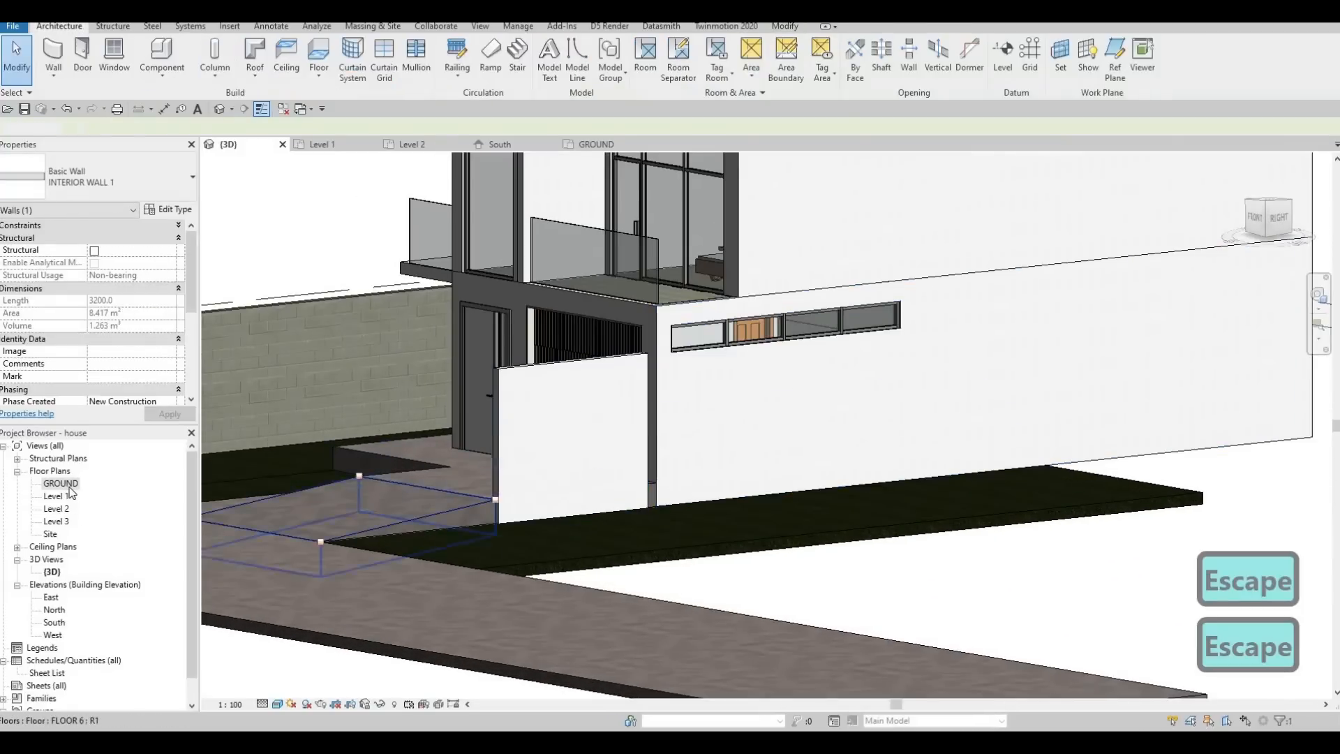
# Try to extend the driveway wall's house-side end to the garage corner, and pull it back to a 3300 mm length.
pyautogui.doubleClick(184, 487)
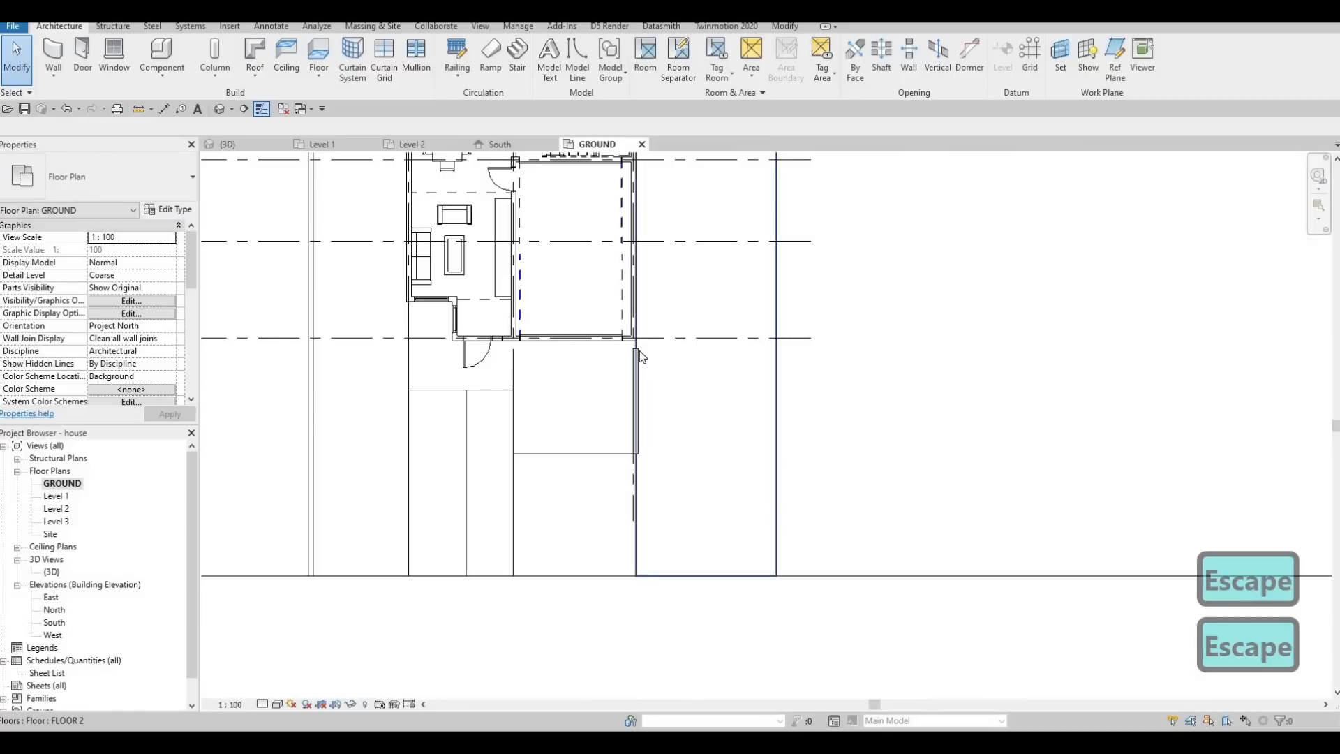
pyautogui.click(636, 349)
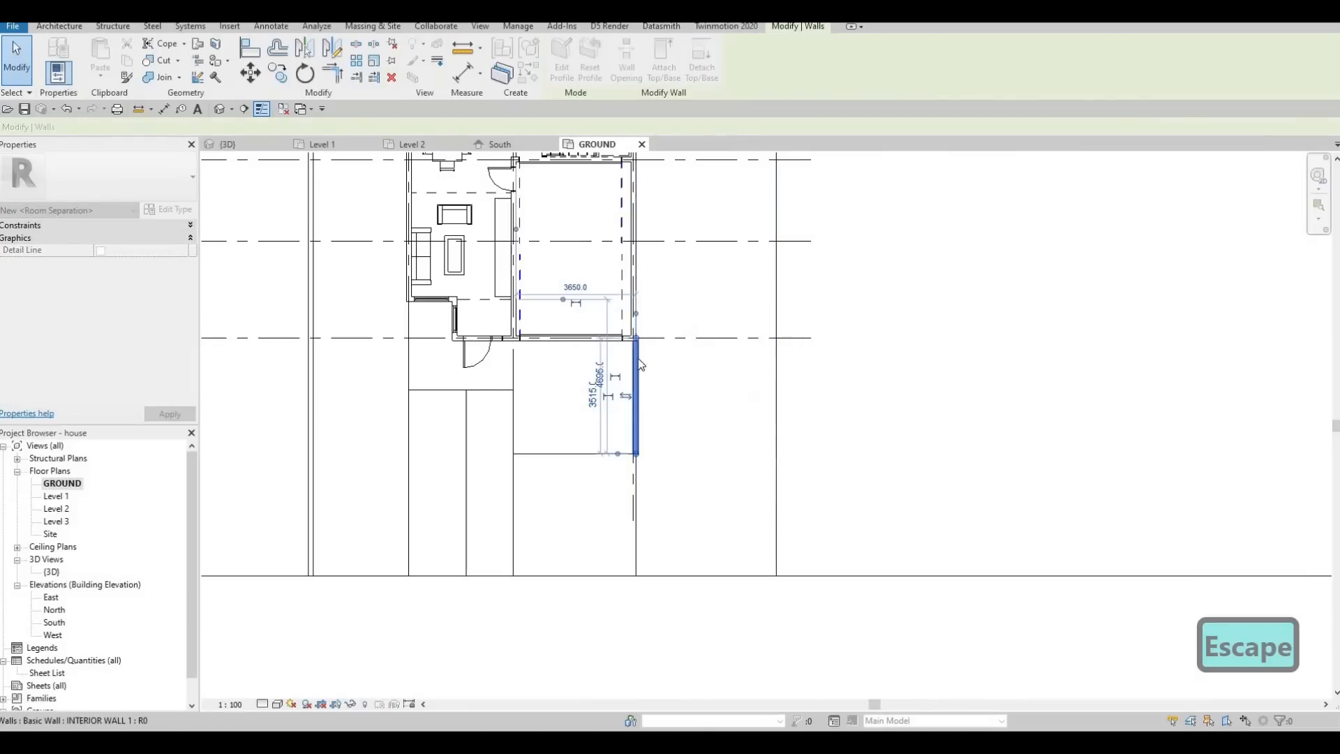
pyautogui.press('Escape')
pyautogui.scroll(2, 639, 350)
pyautogui.click(636, 351)
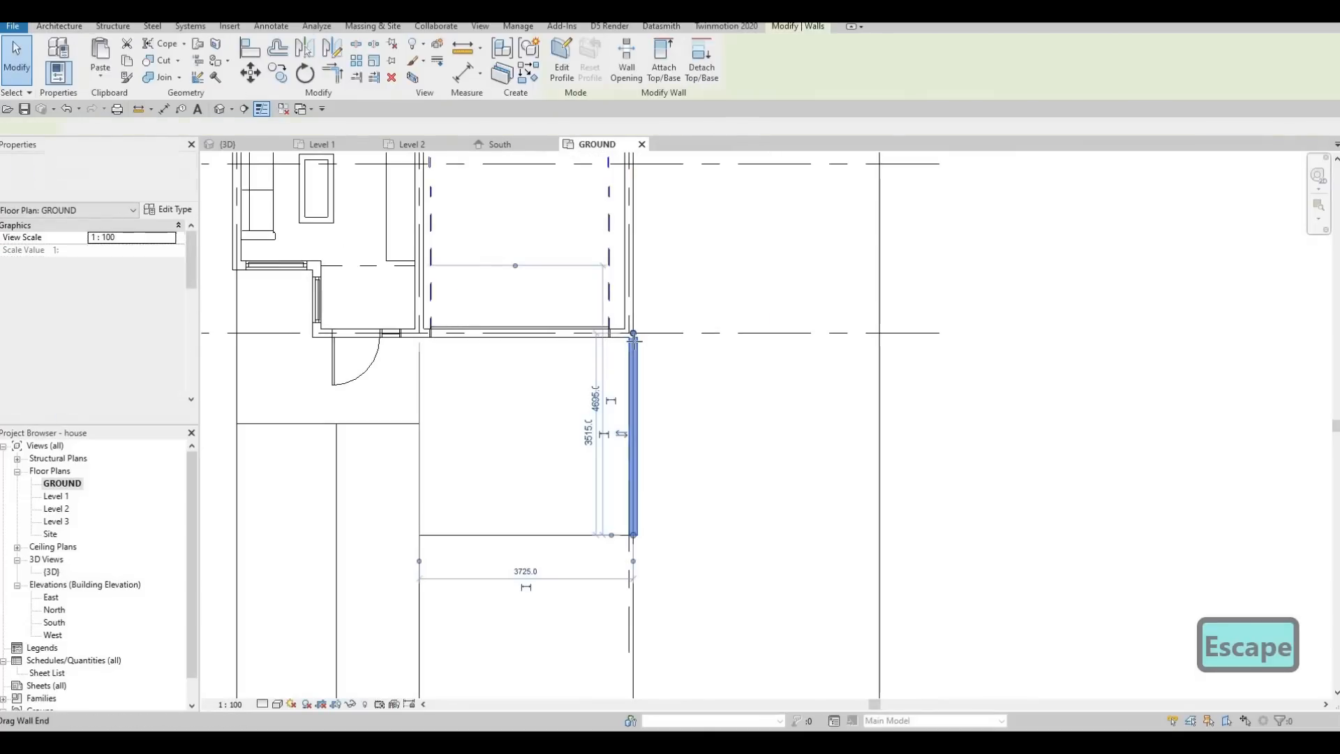
pyautogui.moveTo(635, 342); pyautogui.dragTo(641, 353)
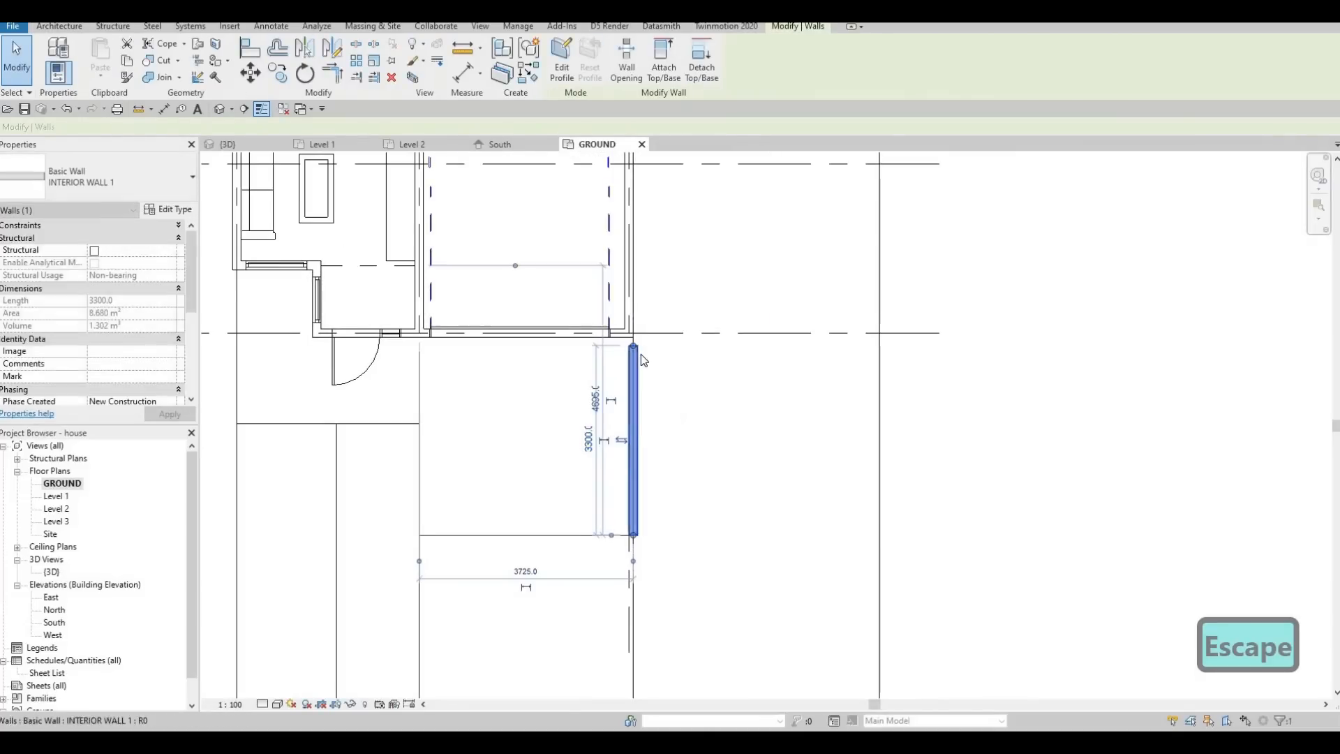
# Align the driveway wall's outer face with the adjacent edge of the garage-side lawn.
pyautogui.press('Escape')
pyautogui.press('Escape')
pyautogui.press('a')
pyautogui.press('l')
pyautogui.click(642, 360)
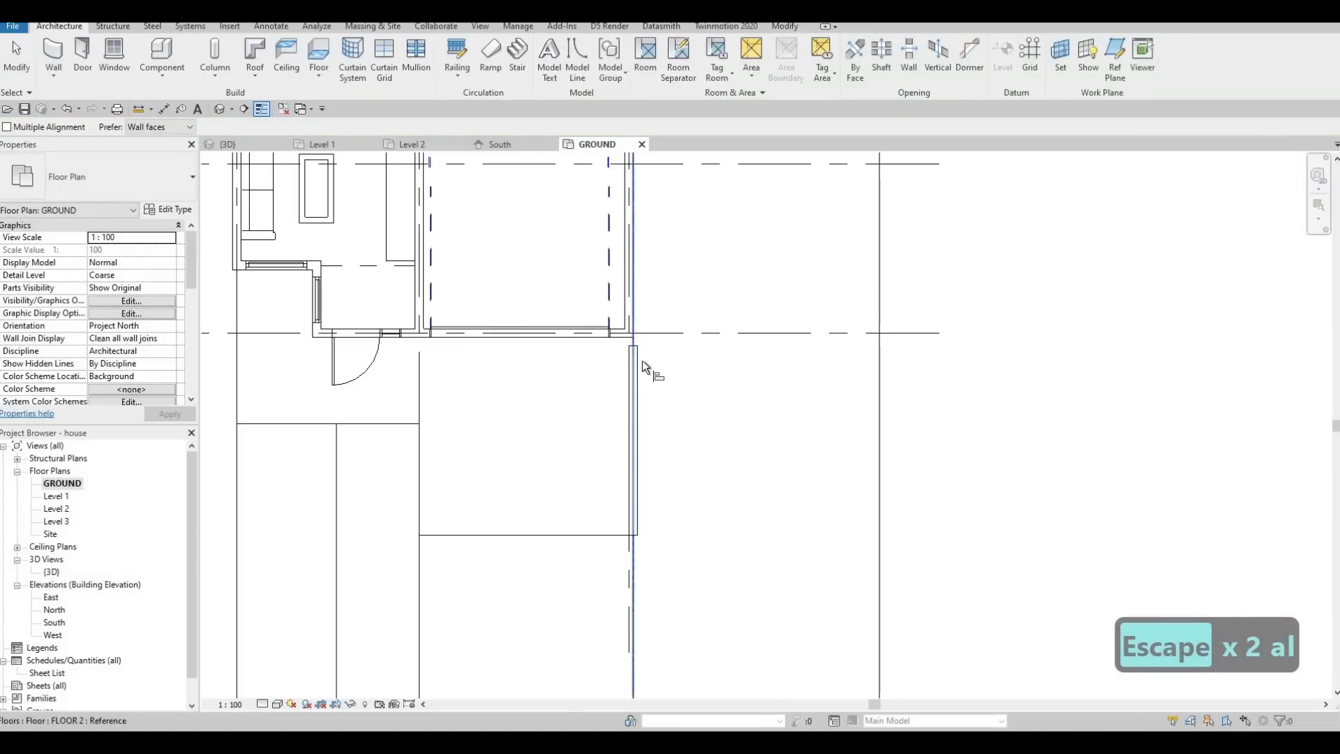
pyautogui.click(646, 362)
pyautogui.press('Escape')
pyautogui.press('Escape')
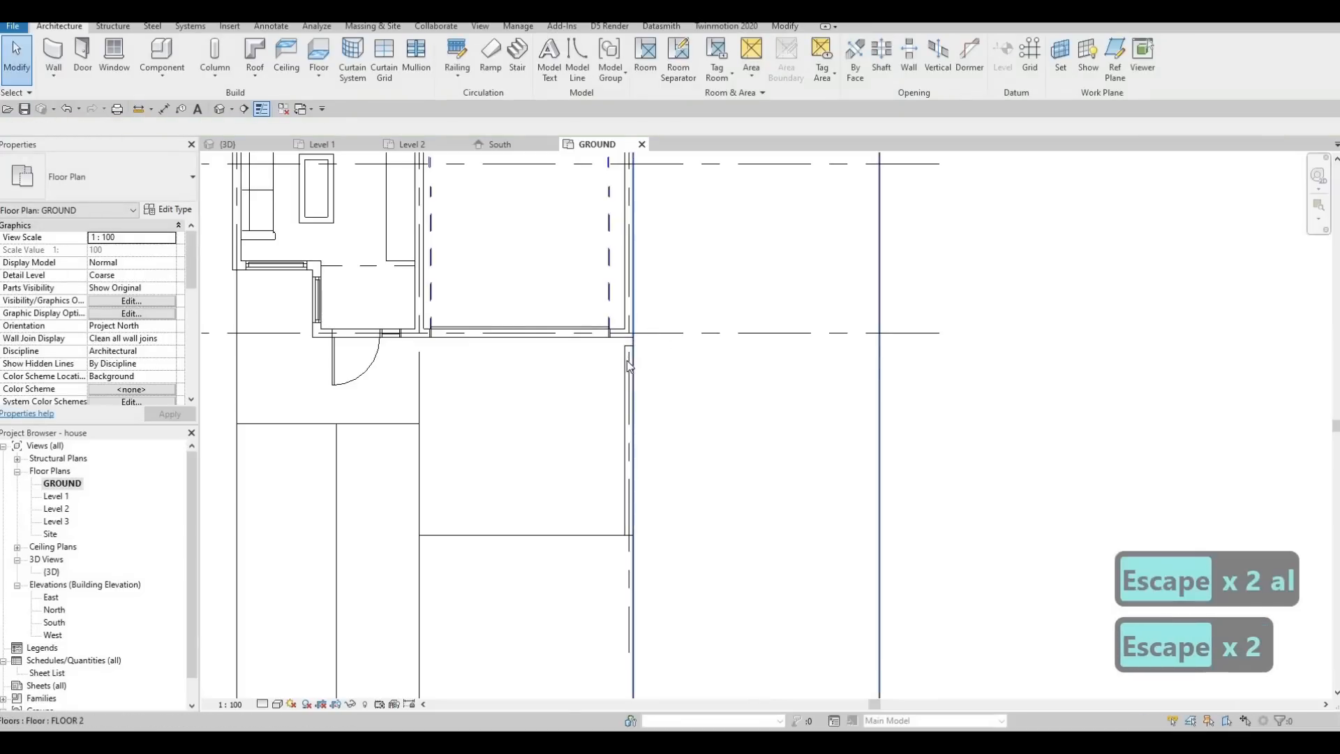
# Extend the driveway wall's house-side end to meet the garage wall, for a length of 3515 mm.
pyautogui.click(629, 349)
pyautogui.moveTo(629, 347); pyautogui.dragTo(629, 333)
pyautogui.press('Escape')
pyautogui.press('Escape')
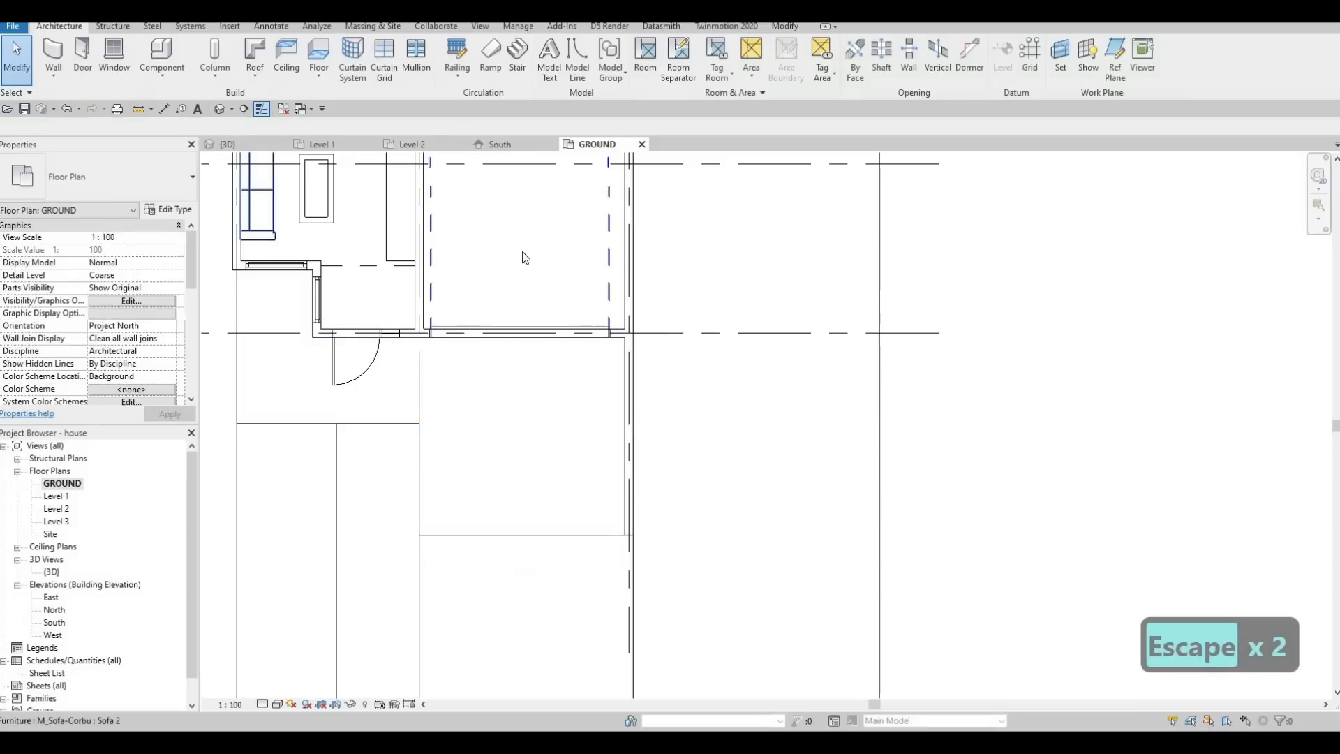
# Extend the driveway wall's street-side end to the street slab on the GROUND plan, for a length of about 7200 mm.
pyautogui.click(240, 144)
pyautogui.keyDown('shift'); pyautogui.moveTo(595, 425); pyautogui.dragTo(54, 524, button='middle'); pyautogui.keyUp('shift')
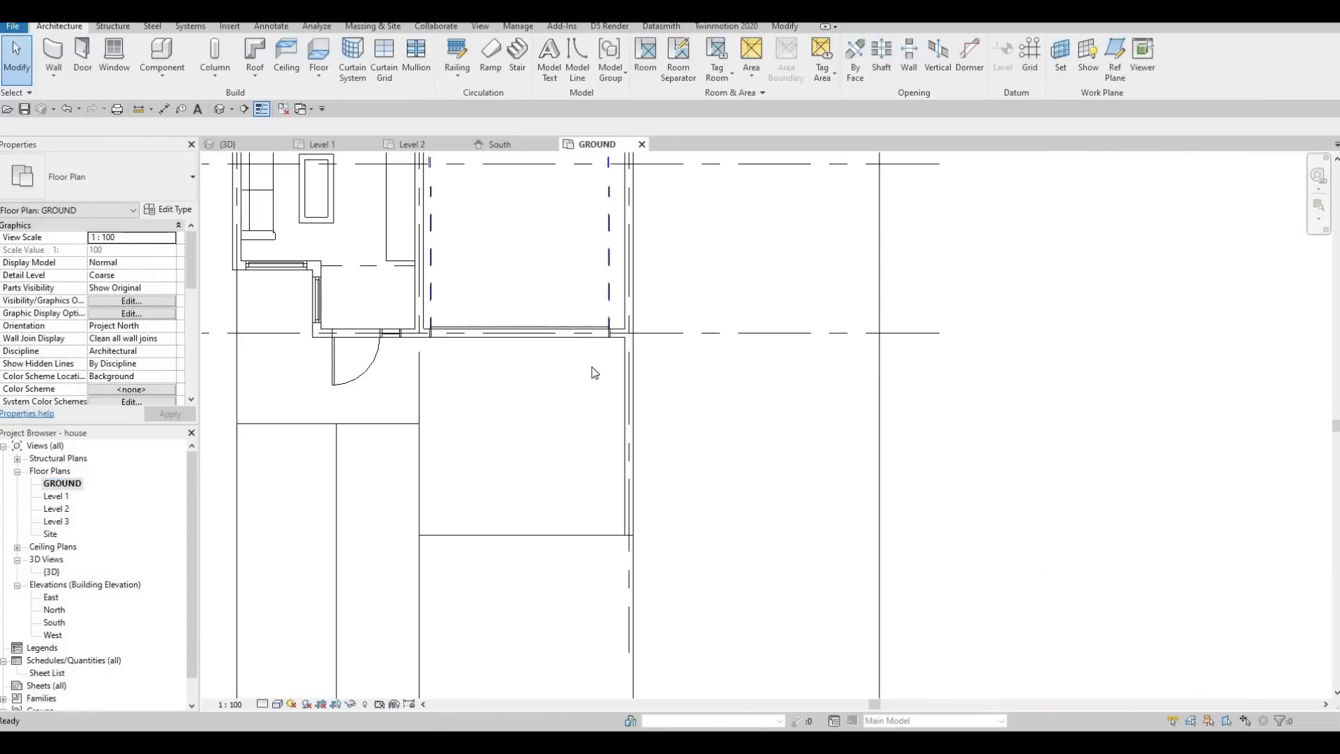
pyautogui.moveTo(625, 448); pyautogui.dragTo(599, 376, button='middle')
pyautogui.scroll(-1, 599, 376)
pyautogui.press('Escape')
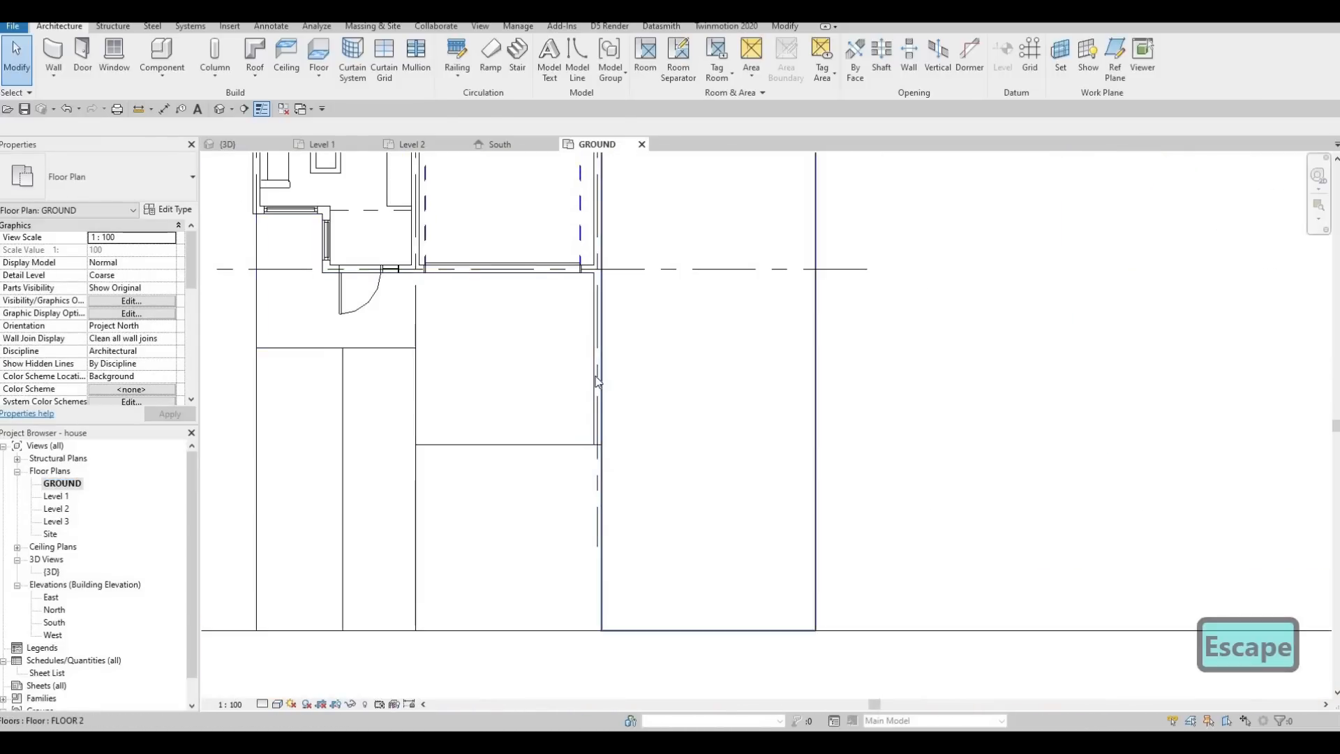
pyautogui.click(599, 377)
pyautogui.press('Escape')
pyautogui.click(597, 380)
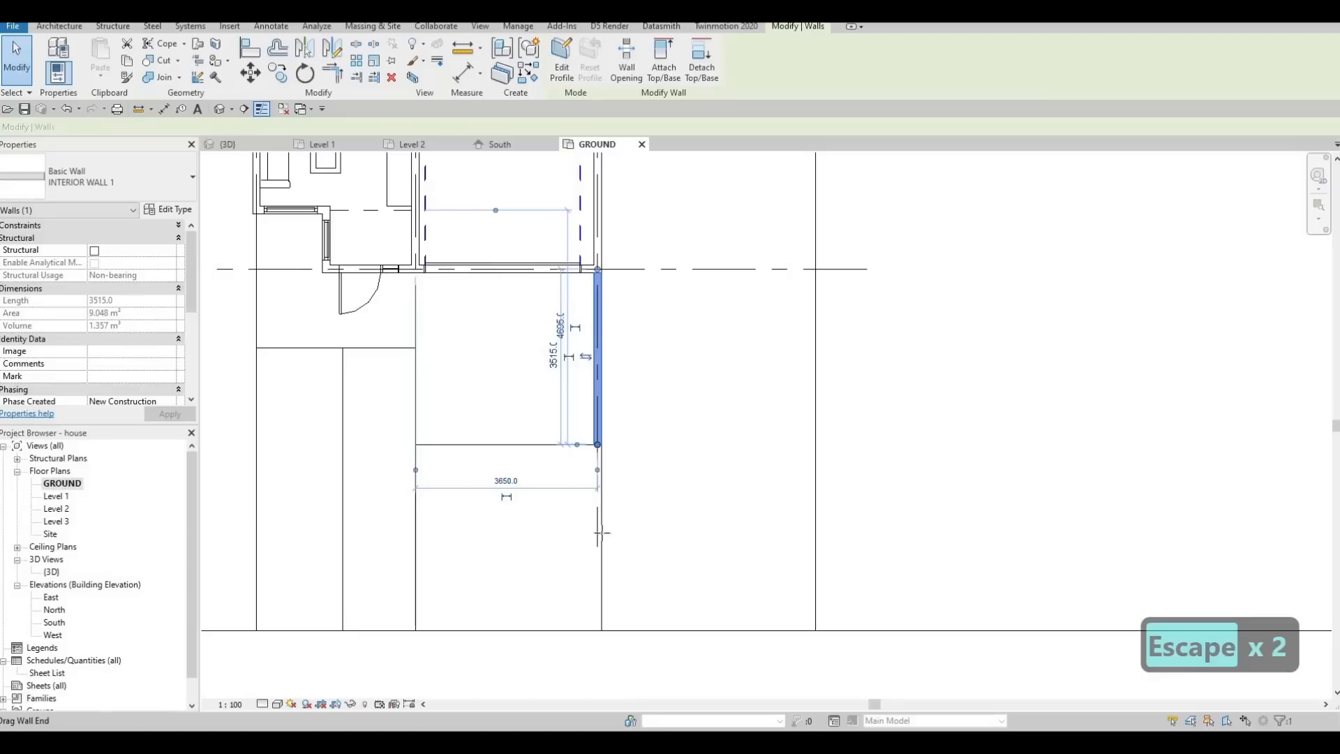
pyautogui.moveTo(601, 612); pyautogui.dragTo(600, 626)
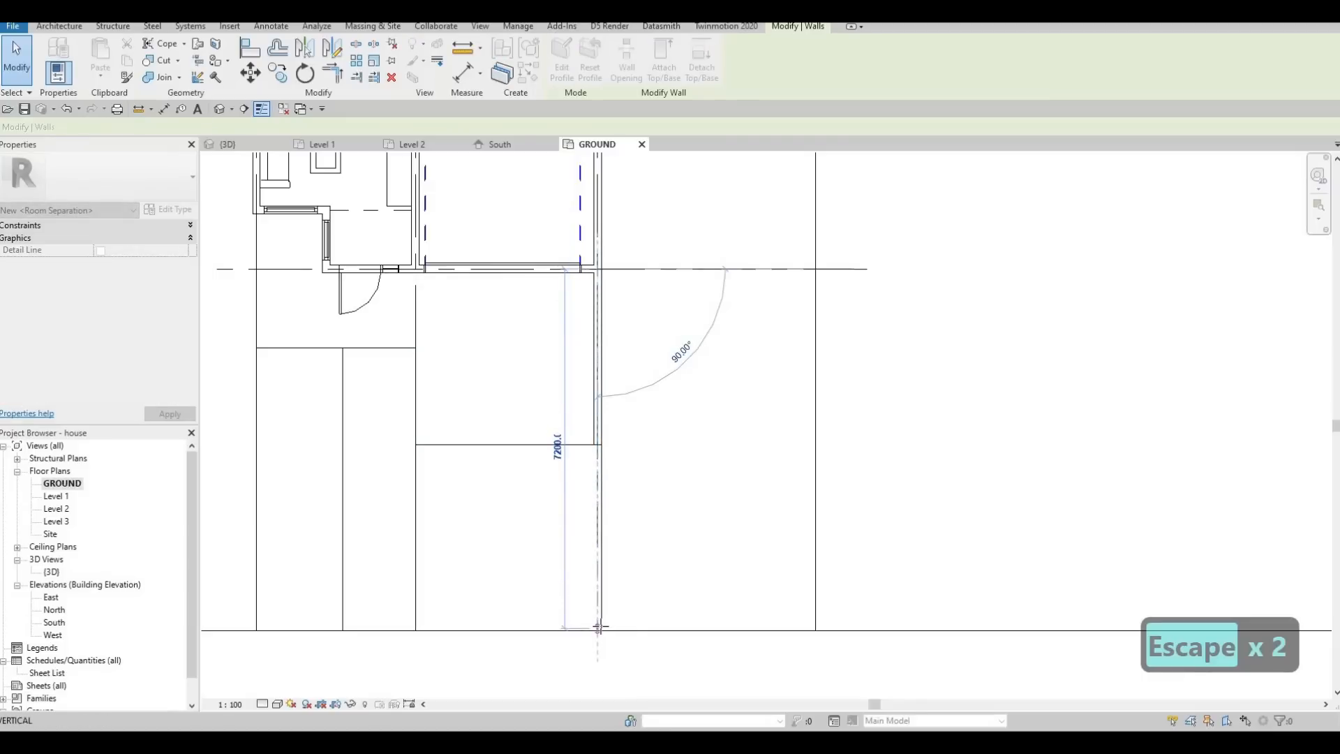
# Switch to the 3D view and bring both boundary walls and the driveway into sight.
pyautogui.click(226, 145)
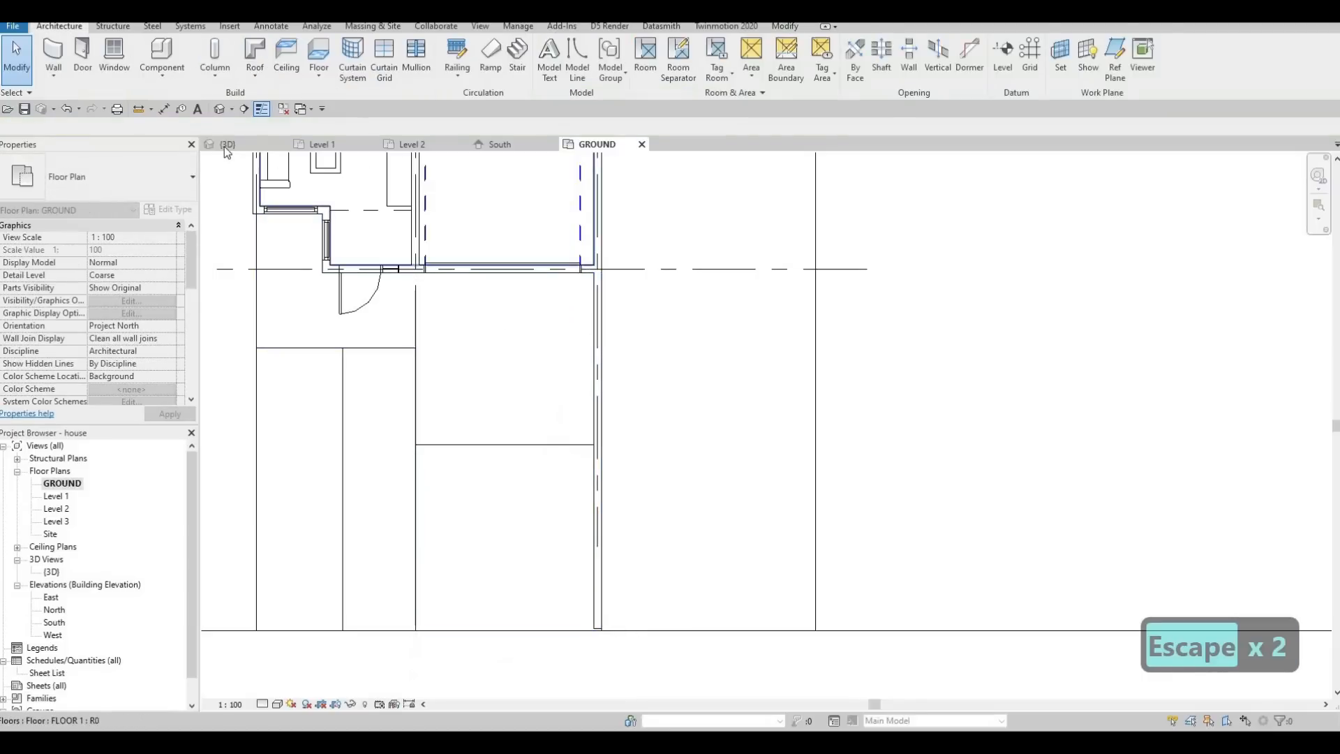
pyautogui.keyDown('shift'); pyautogui.moveTo(838, 307); pyautogui.dragTo(863, 286, button='middle'); pyautogui.keyUp('shift')
pyautogui.scroll(-1, 871, 269)
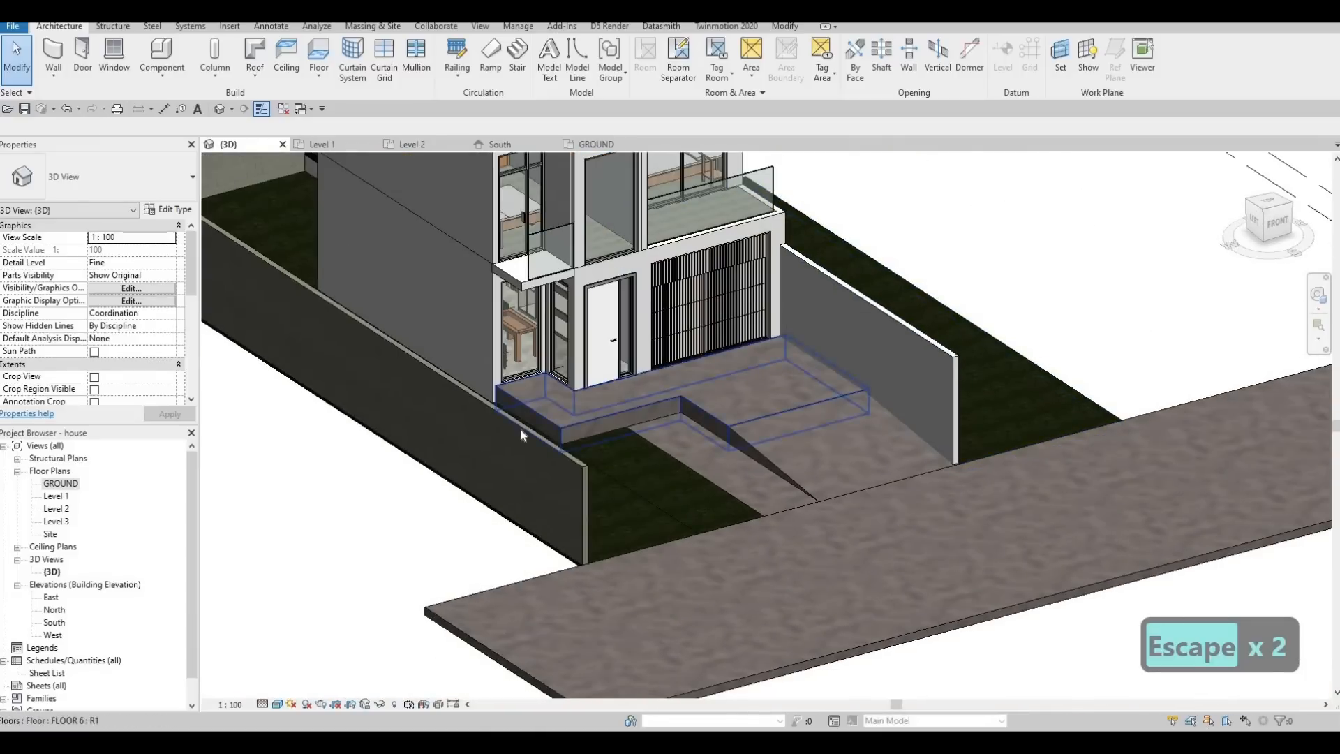
pyautogui.click(520, 435)
pyautogui.press('Escape')
pyautogui.press('Escape')
pyautogui.press('a')
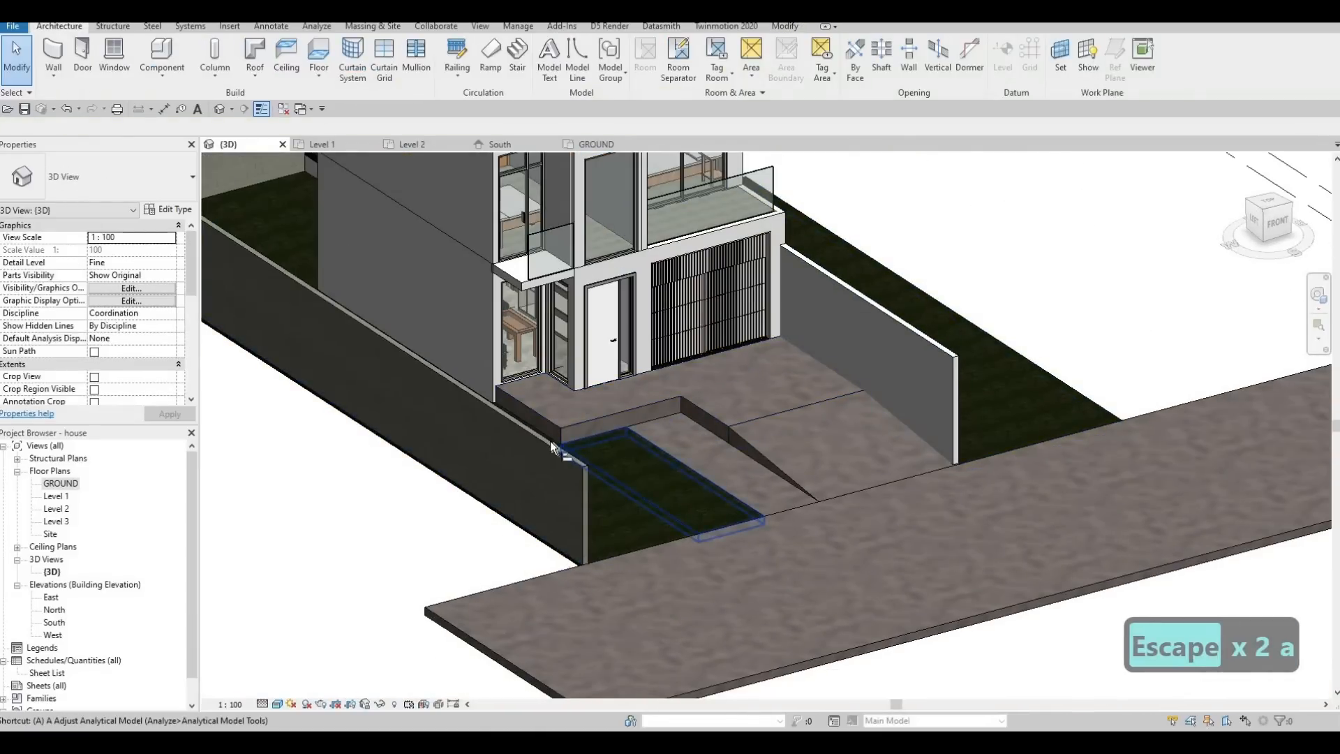
pyautogui.press('l')
pyautogui.press('Escape')
pyautogui.scroll(2, 556, 451)
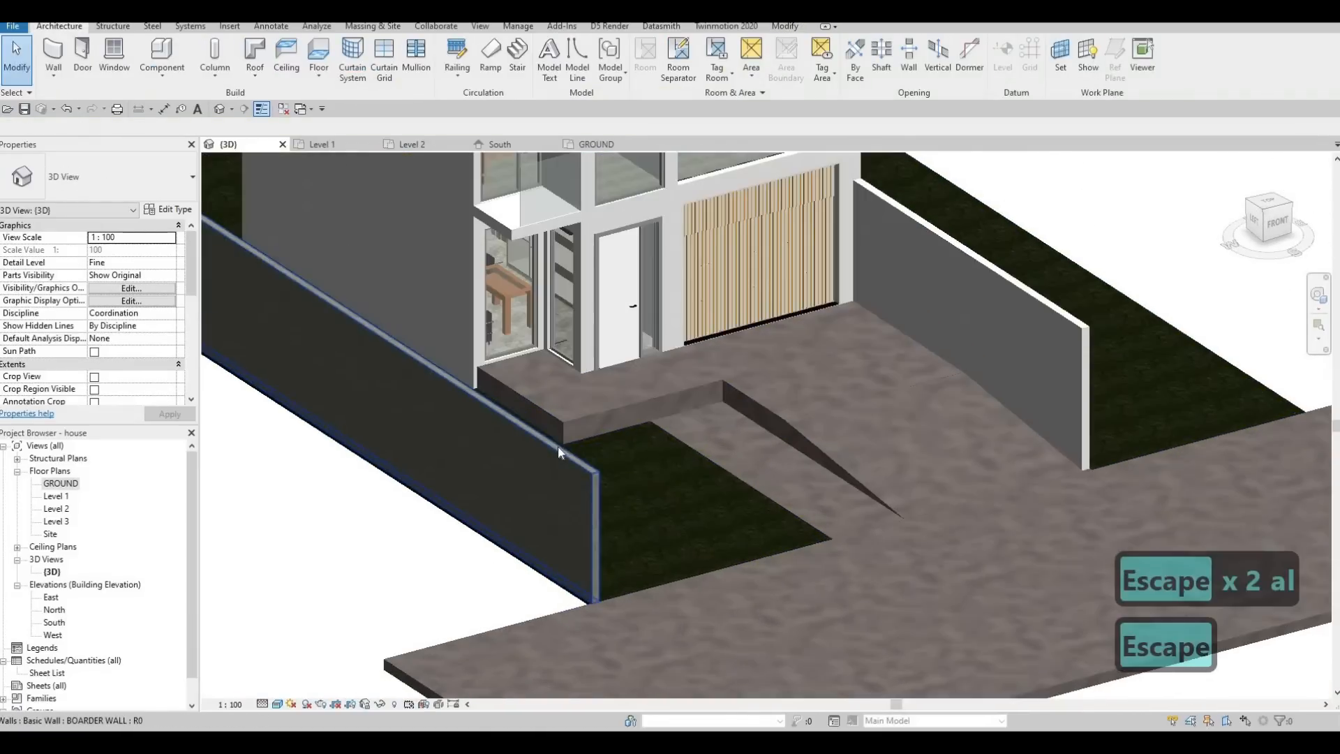
pyautogui.press('a')
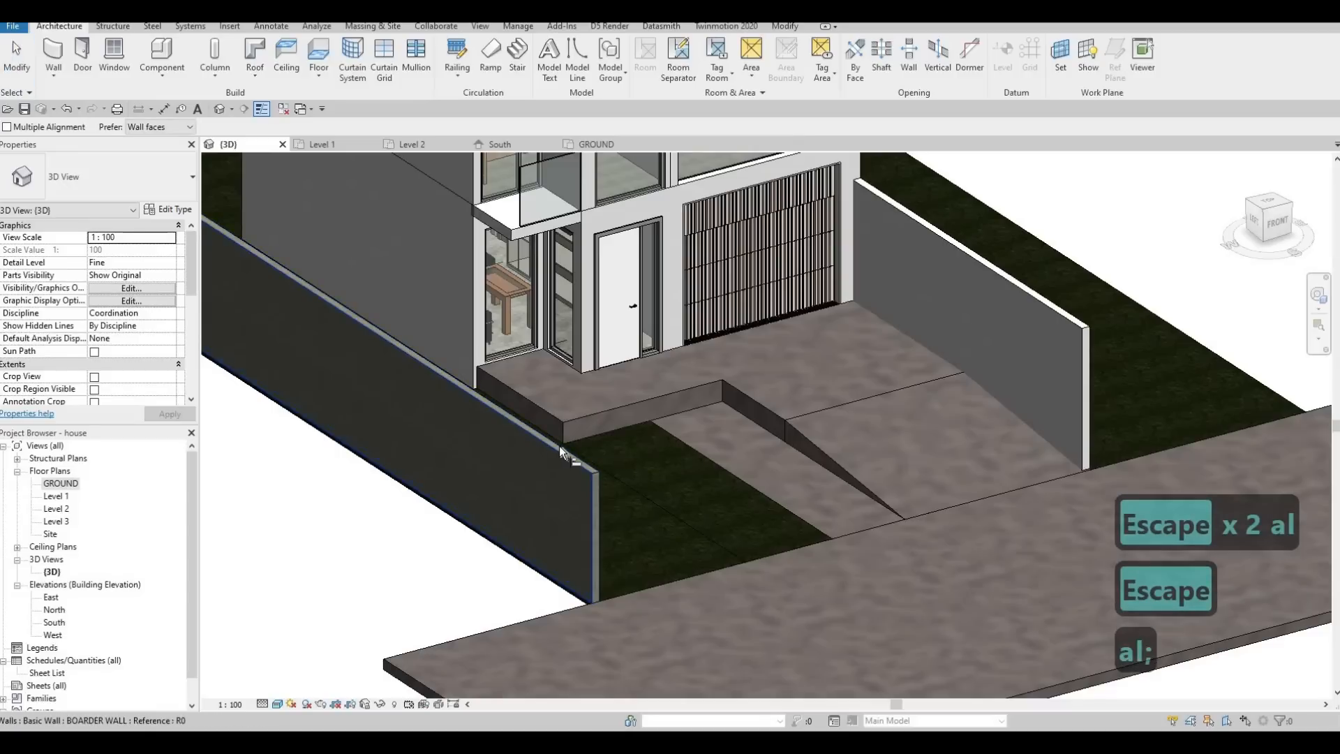
pyautogui.press('Escape')
pyautogui.press('Escape')
# Align the top of the driveway wall with the top of the lawn-side boundary wall.
pyautogui.press('a')
pyautogui.press('l')
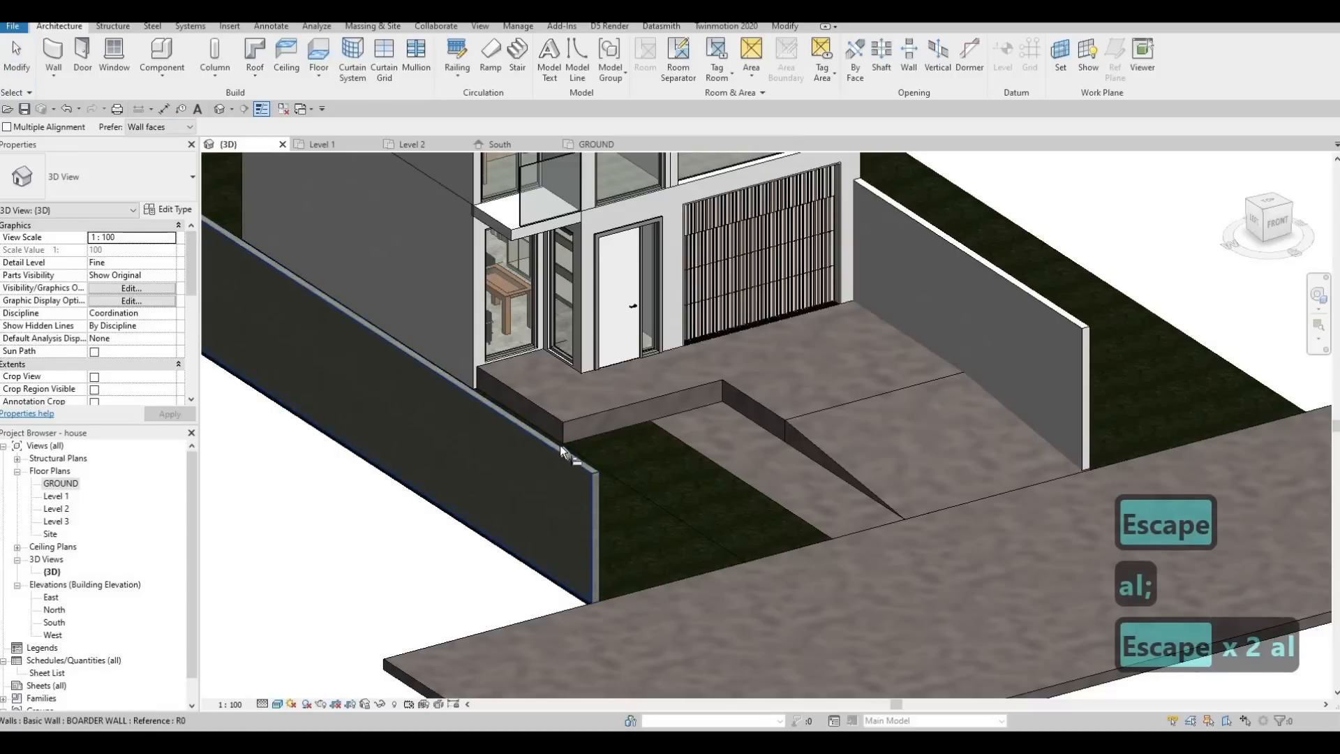
pyautogui.press('Tab')
pyautogui.click(560, 447)
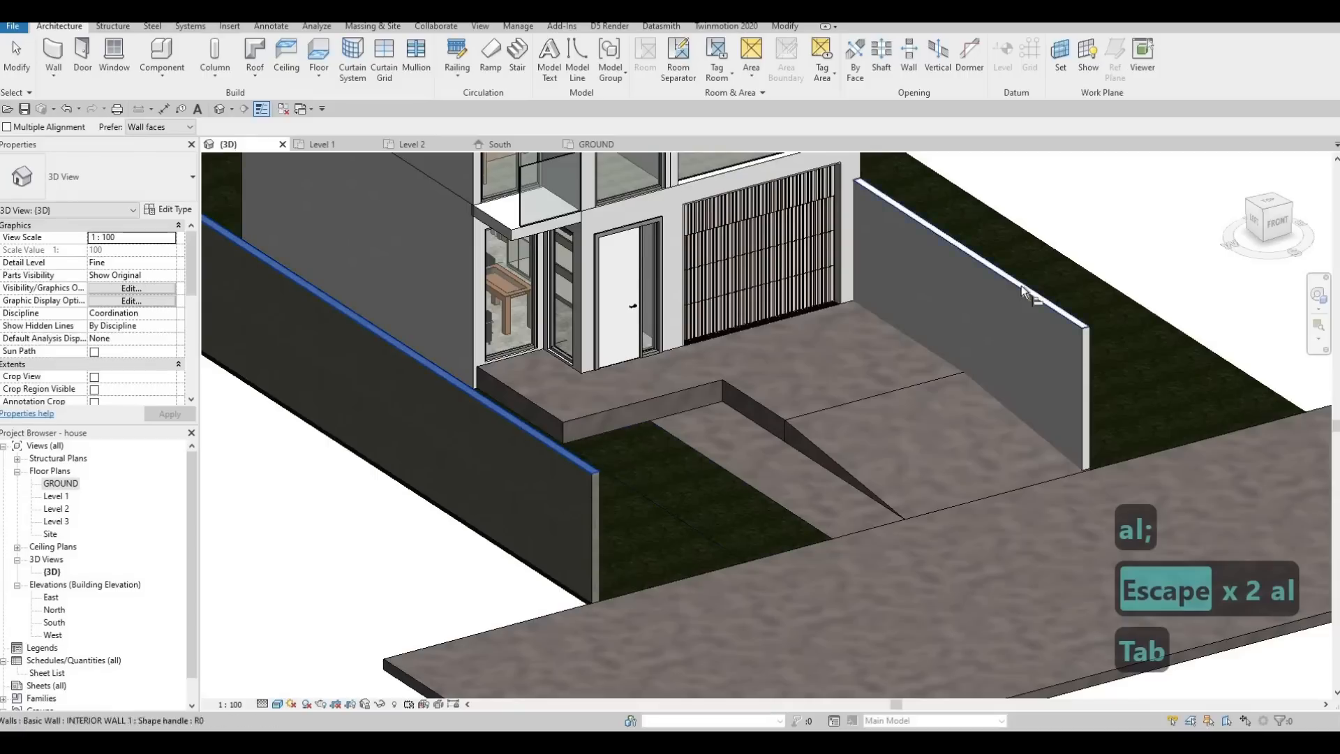
pyautogui.press('Escape')
pyautogui.press('Escape')
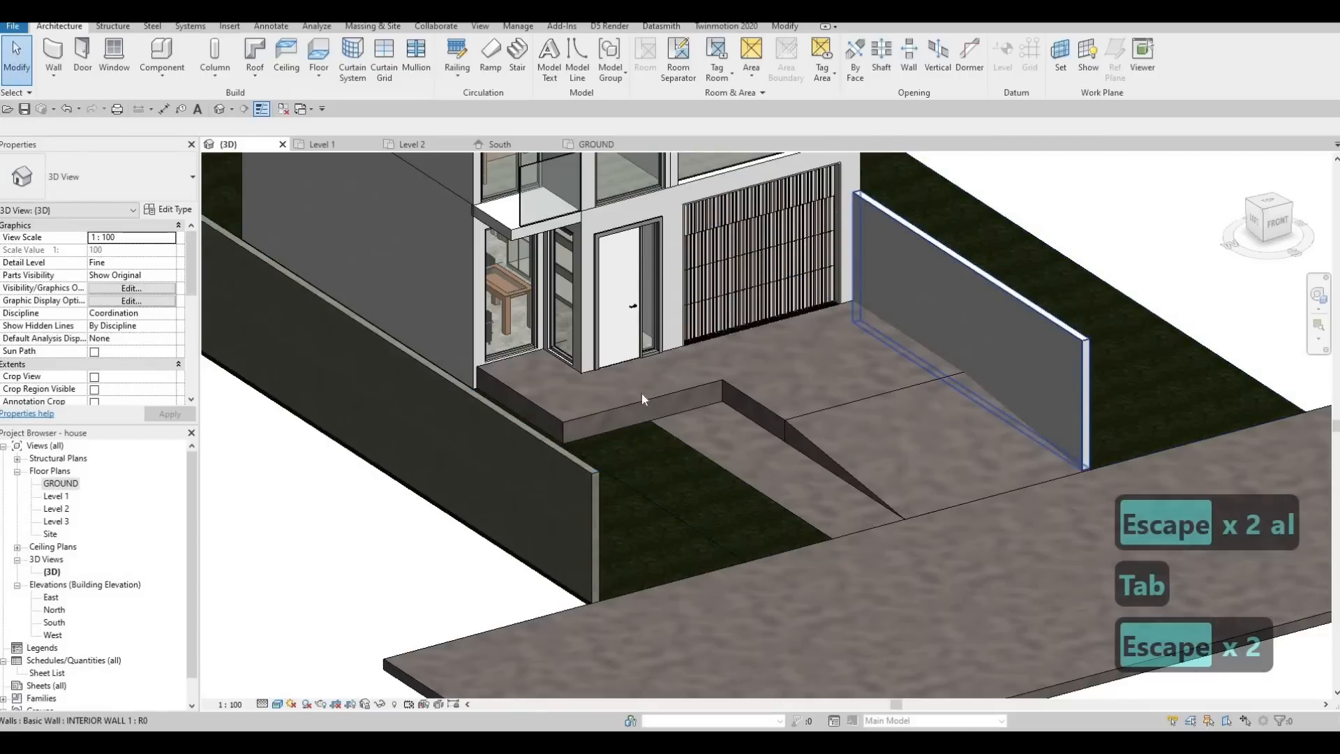
# Change the driveway wall's type from the interior wall to BOARDER WALL.
pyautogui.click(487, 436)
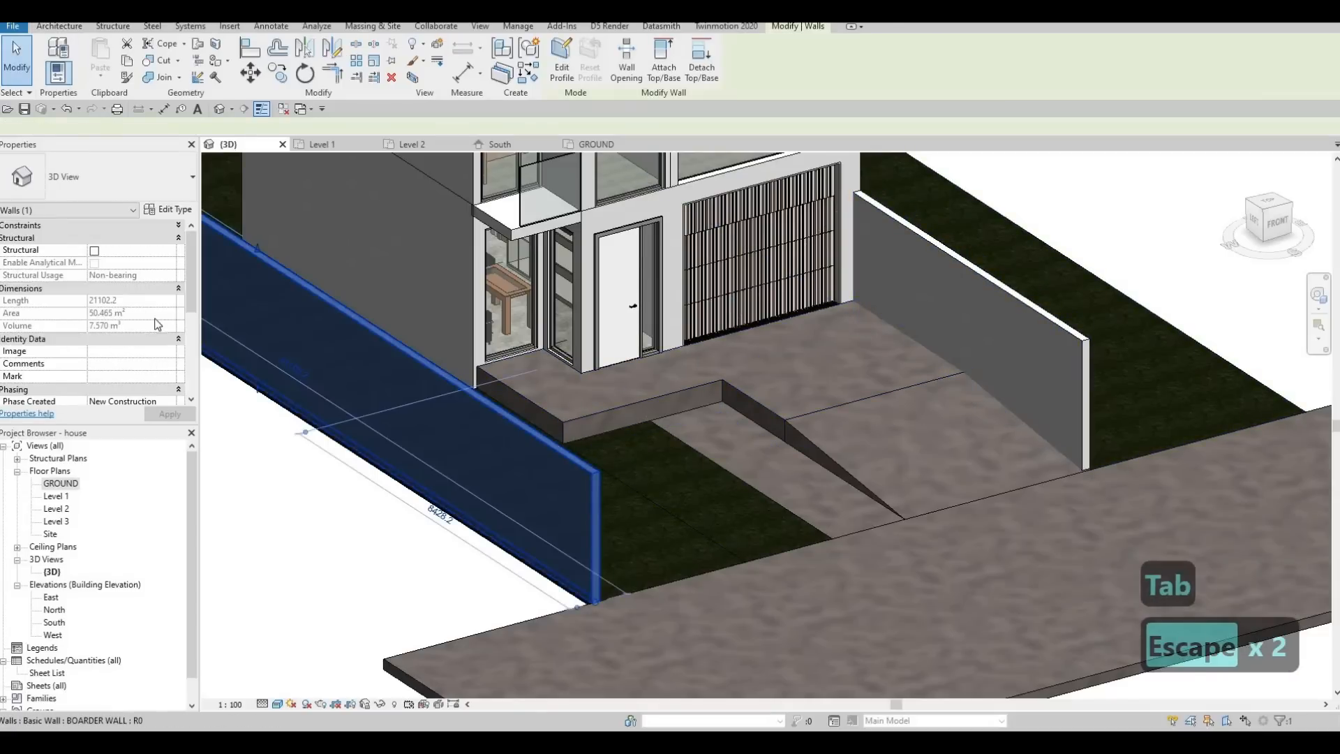
pyautogui.press('Escape')
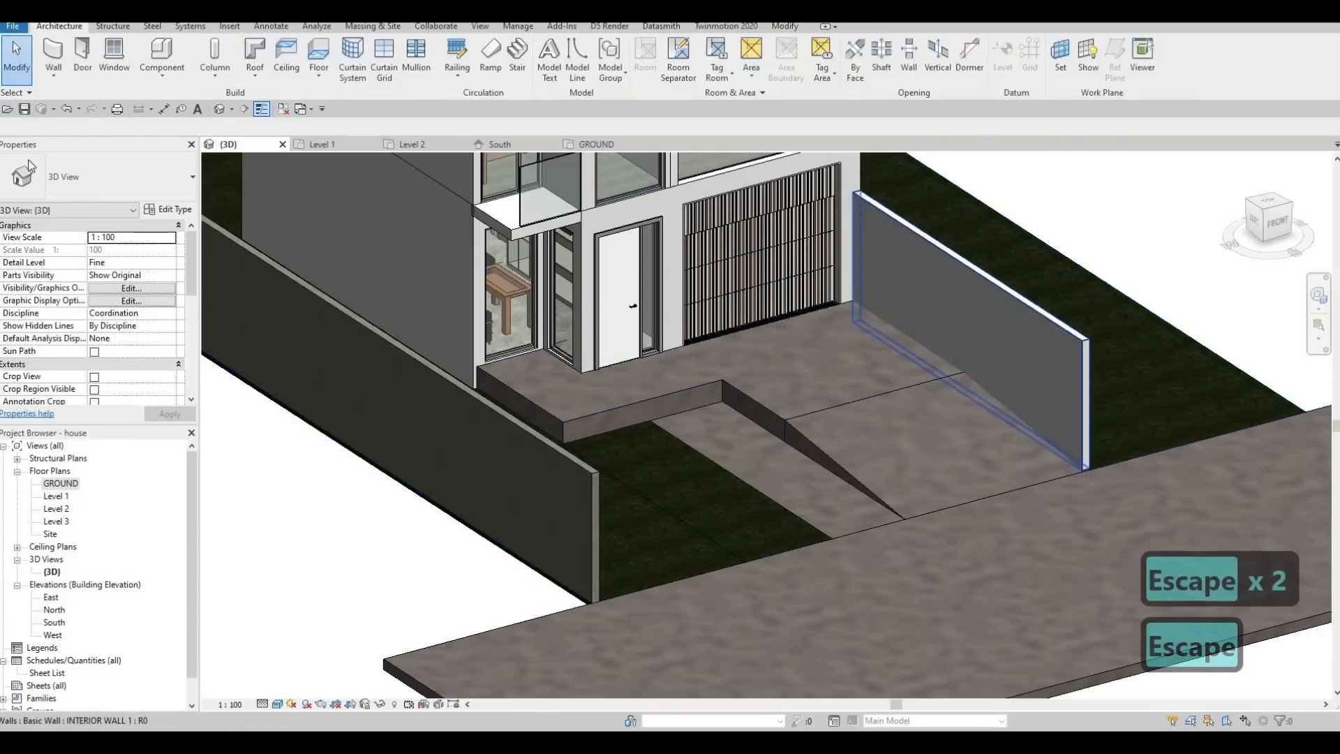
pyautogui.click(970, 257)
pyautogui.click(100, 178)
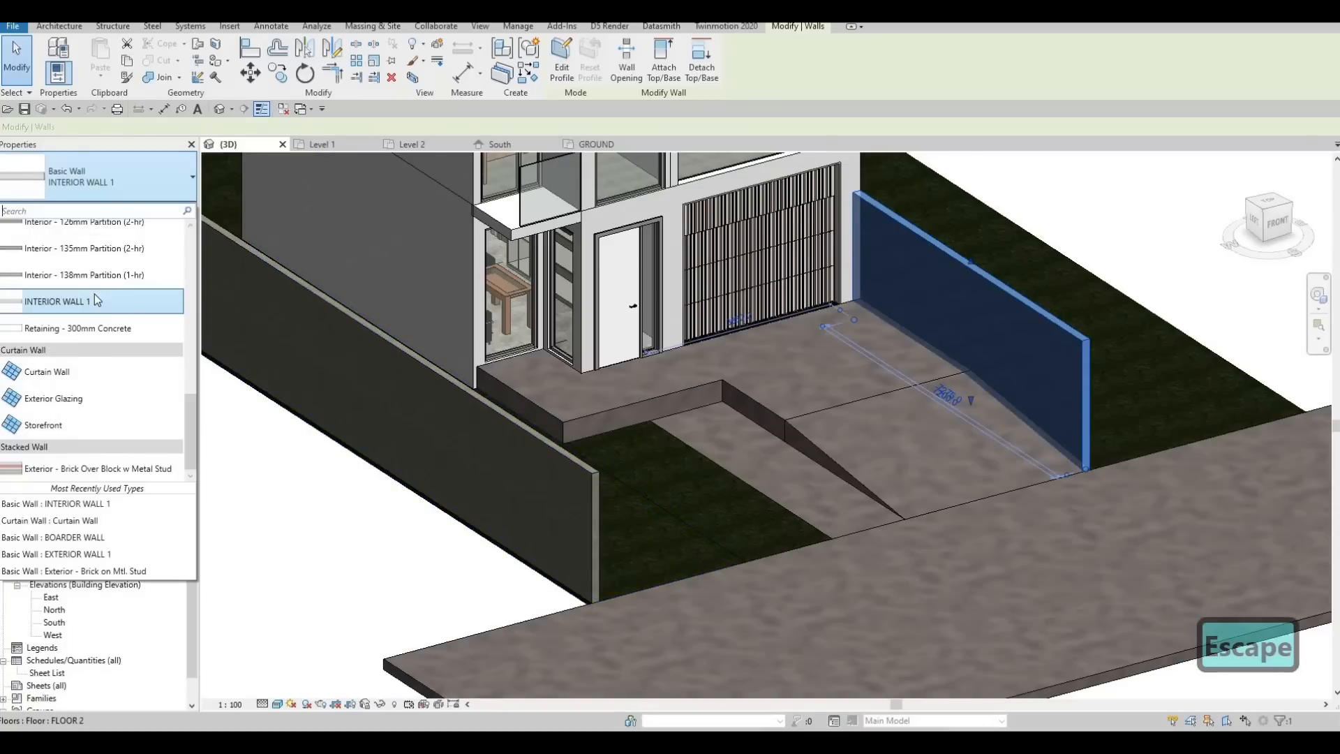
pyautogui.scroll(2, 95, 294)
pyautogui.scroll(-1, 94, 295)
pyautogui.scroll(5, 94, 294)
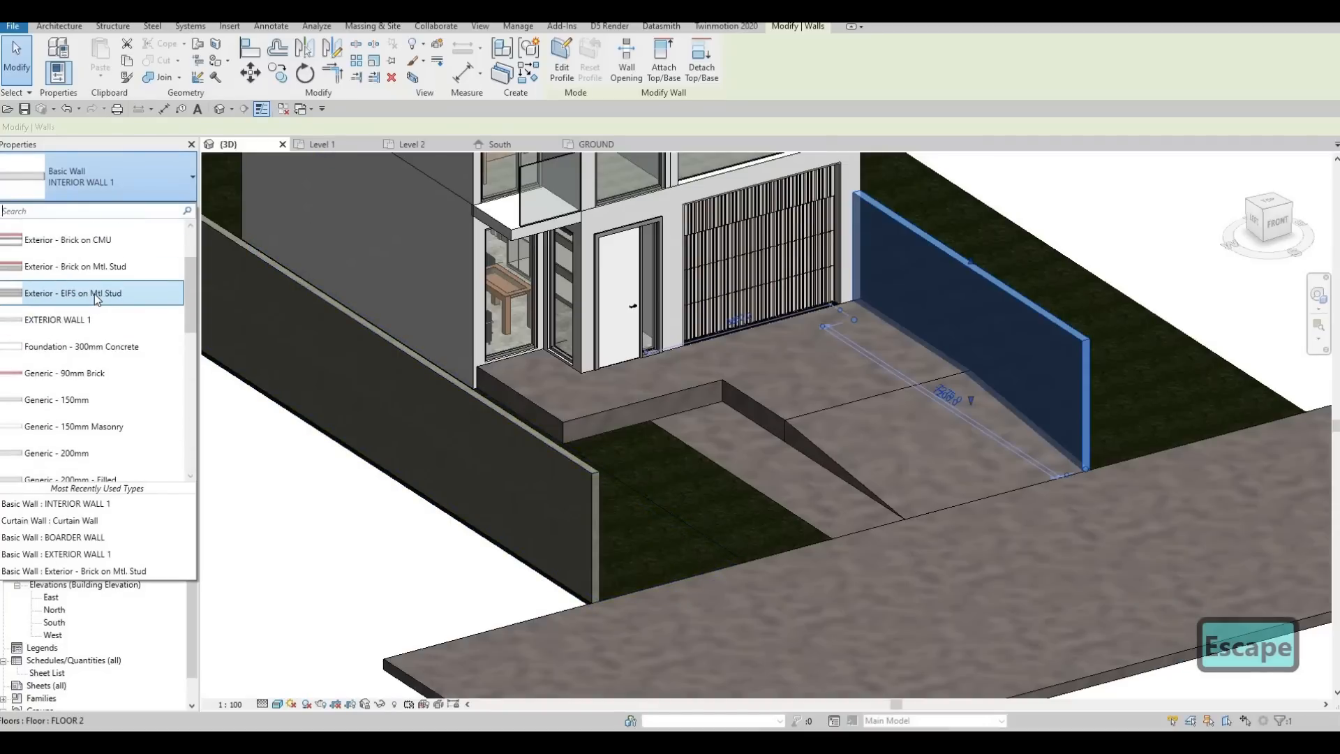
pyautogui.click(933, 370)
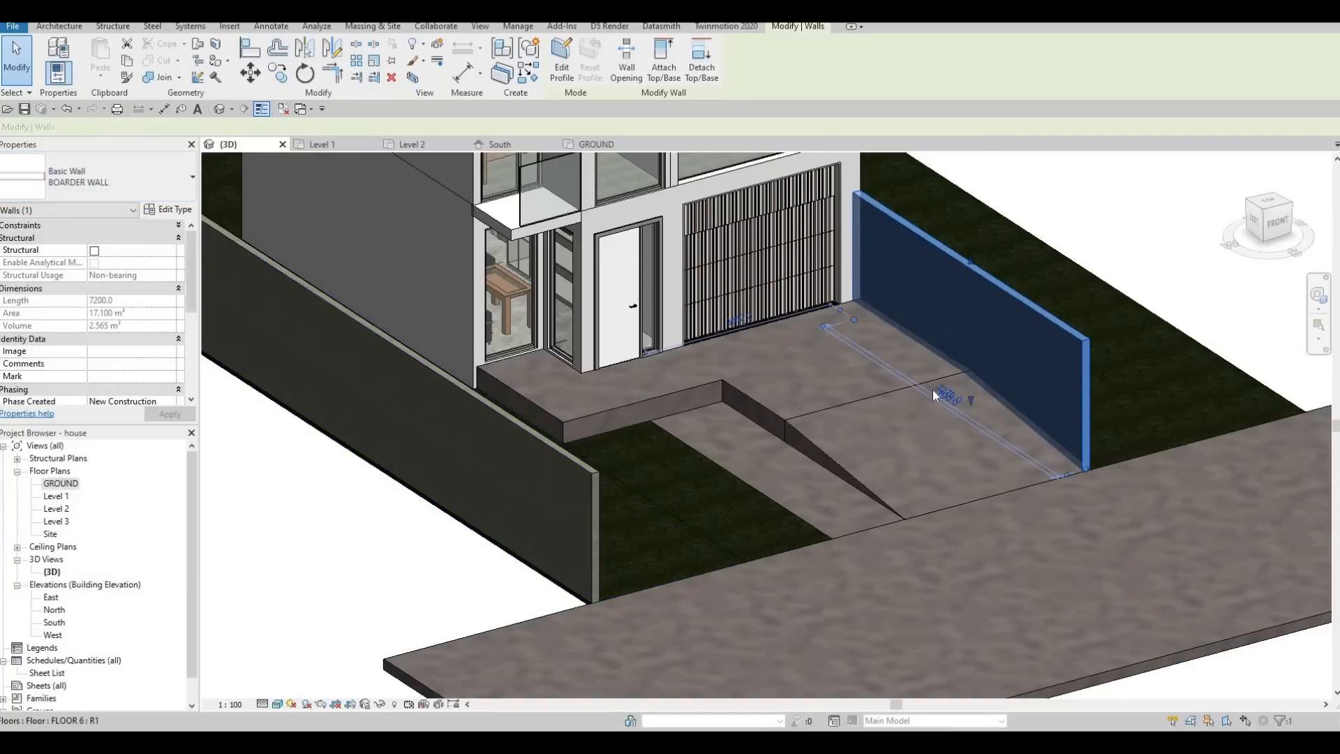
pyautogui.press('Escape')
pyautogui.press('Escape')
# On the GROUND plan, pull the entrance slab's wall-side boundary edge in to the driveway wall's inner face and finish the sketch.
pyautogui.keyDown('shift'); pyautogui.moveTo(661, 317); pyautogui.dragTo(902, 362, button='middle'); pyautogui.keyUp('shift')
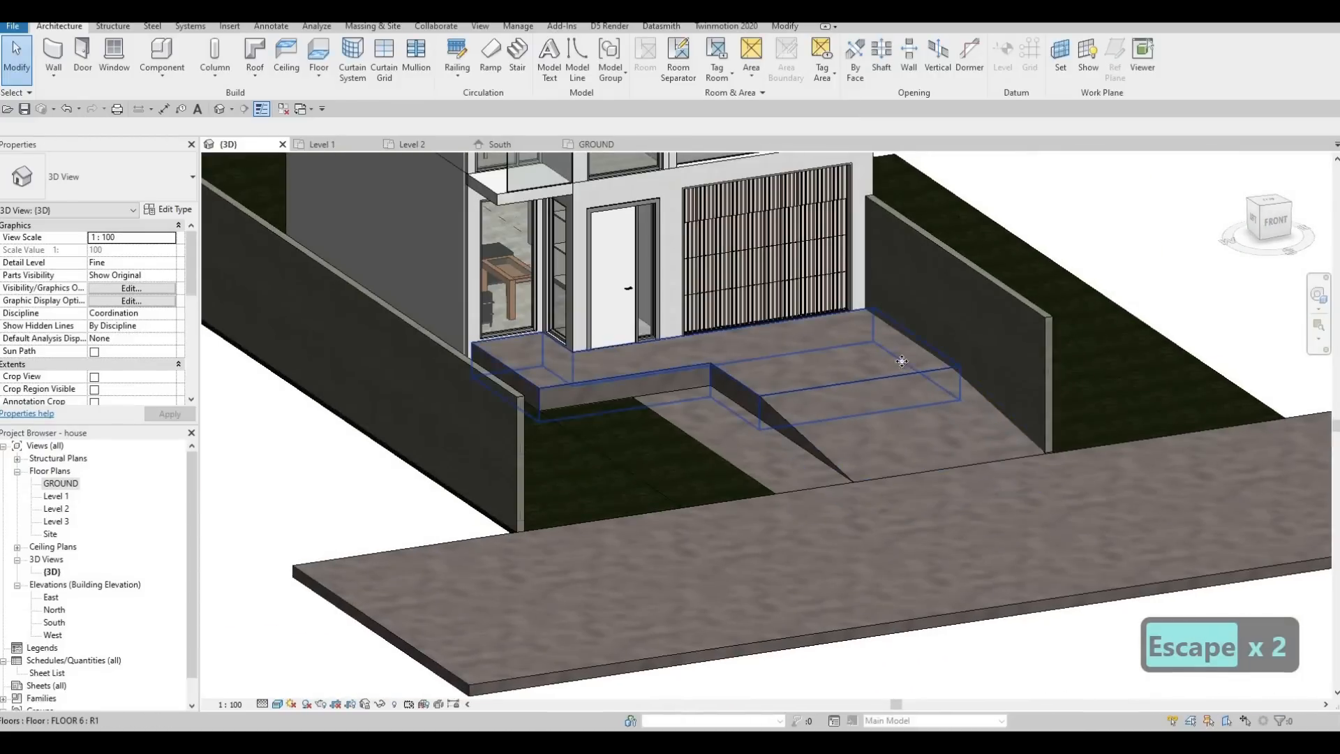
pyautogui.click(902, 364)
pyautogui.click(63, 483)
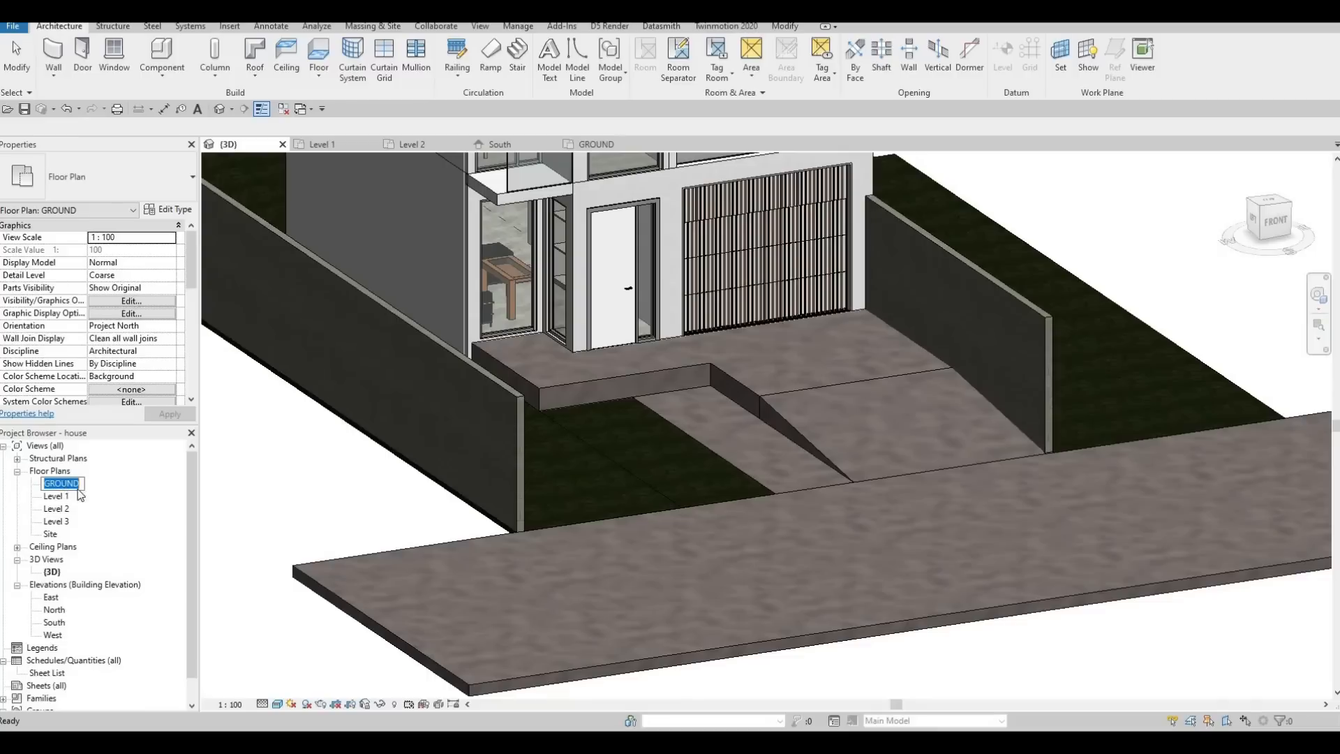
pyautogui.press('Escape')
pyautogui.click(728, 359)
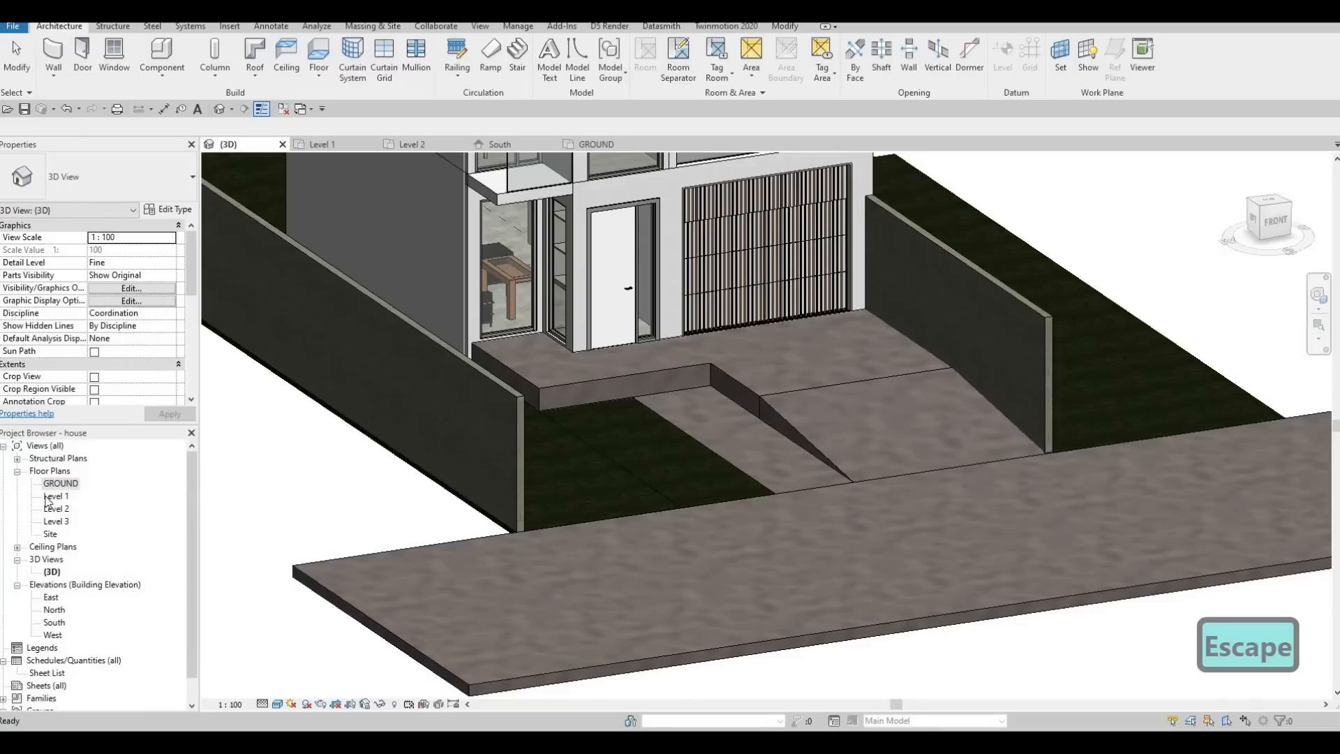
pyautogui.doubleClick(62, 485)
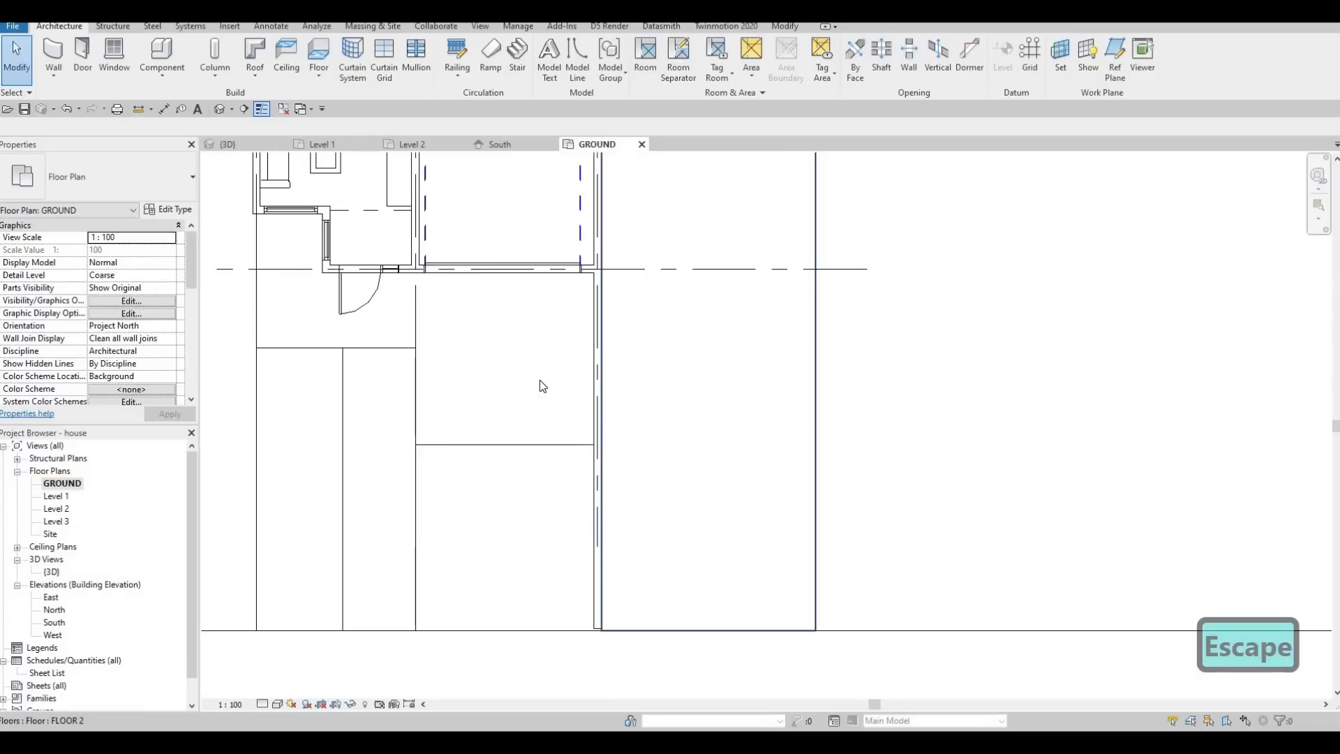
pyautogui.click(544, 231)
pyautogui.click(568, 62)
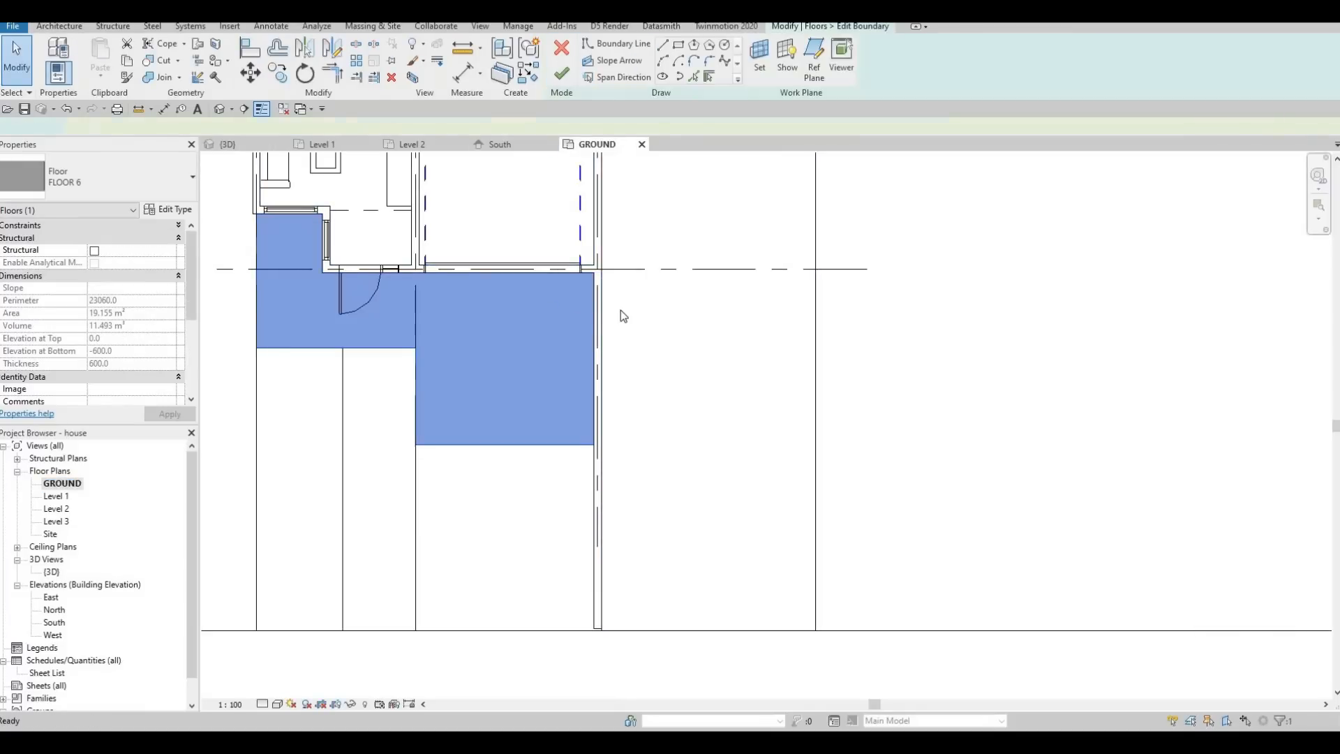
pyautogui.scroll(1, 541, 315)
pyautogui.moveTo(583, 312); pyautogui.dragTo(603, 311)
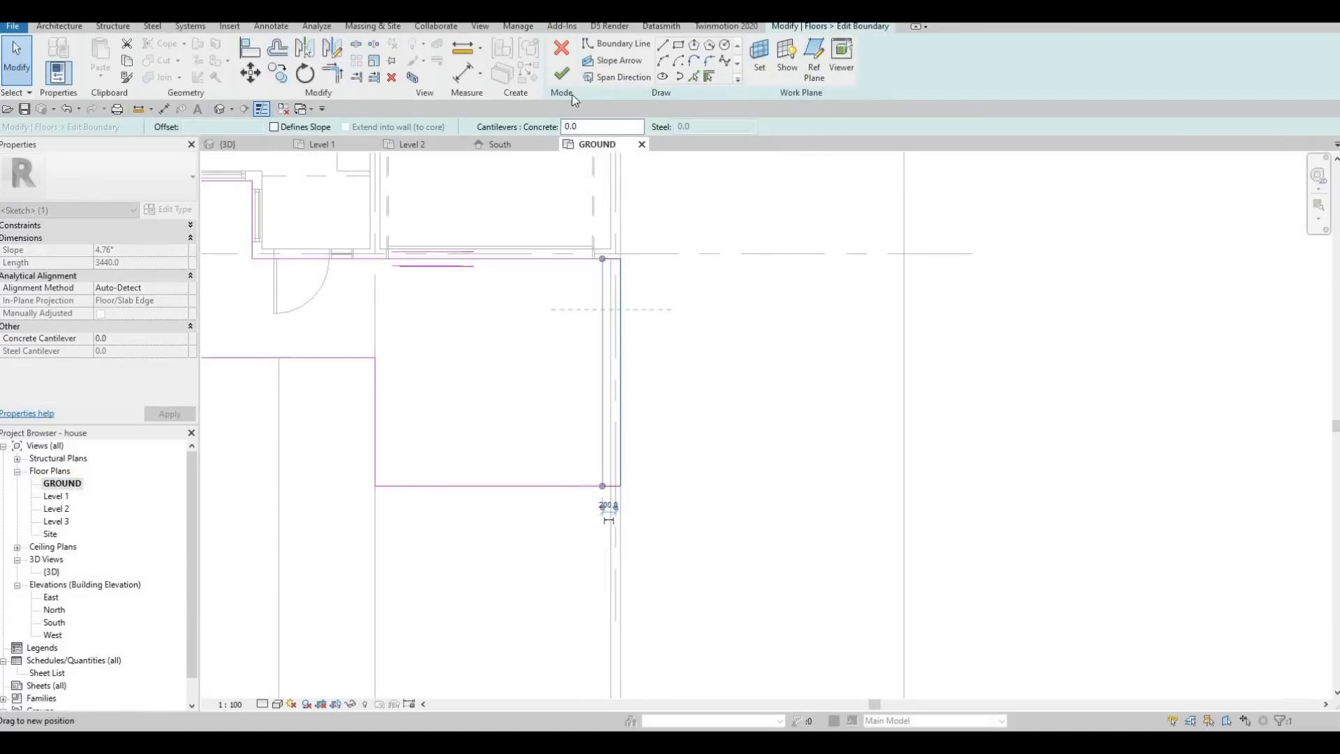
pyautogui.click(561, 73)
pyautogui.press('Escape')
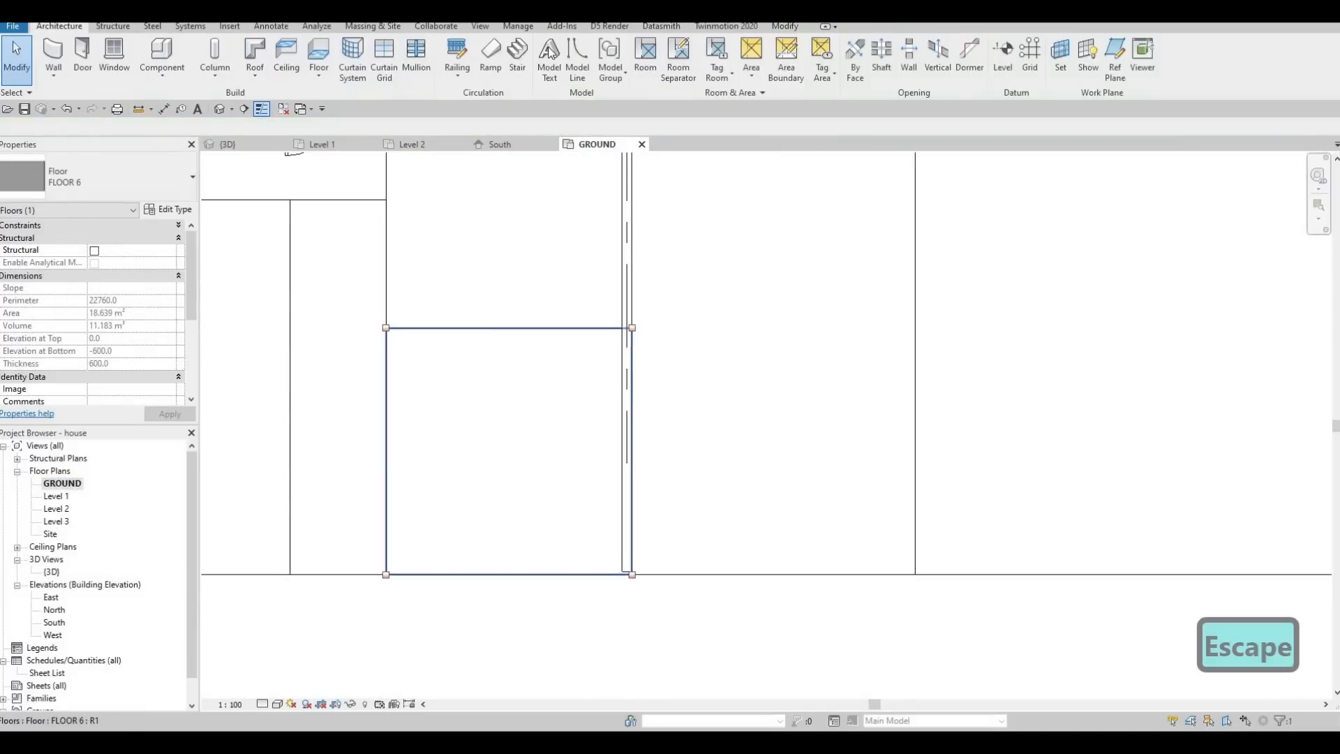
# Pull the sloped driveway slab's wall-side boundary edge in to the driveway wall's inner face and finish the sketch.
pyautogui.click(575, 71)
pyautogui.click(630, 357)
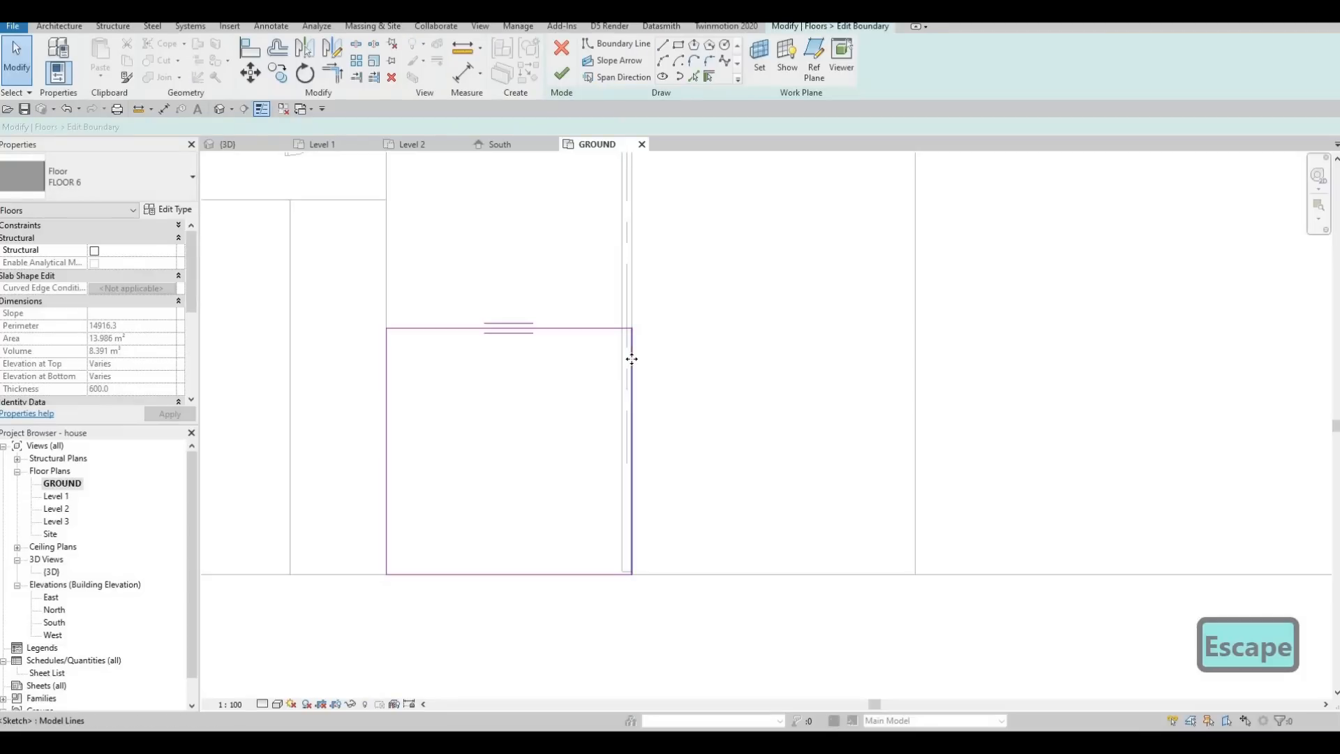
pyautogui.moveTo(626, 363); pyautogui.dragTo(620, 368)
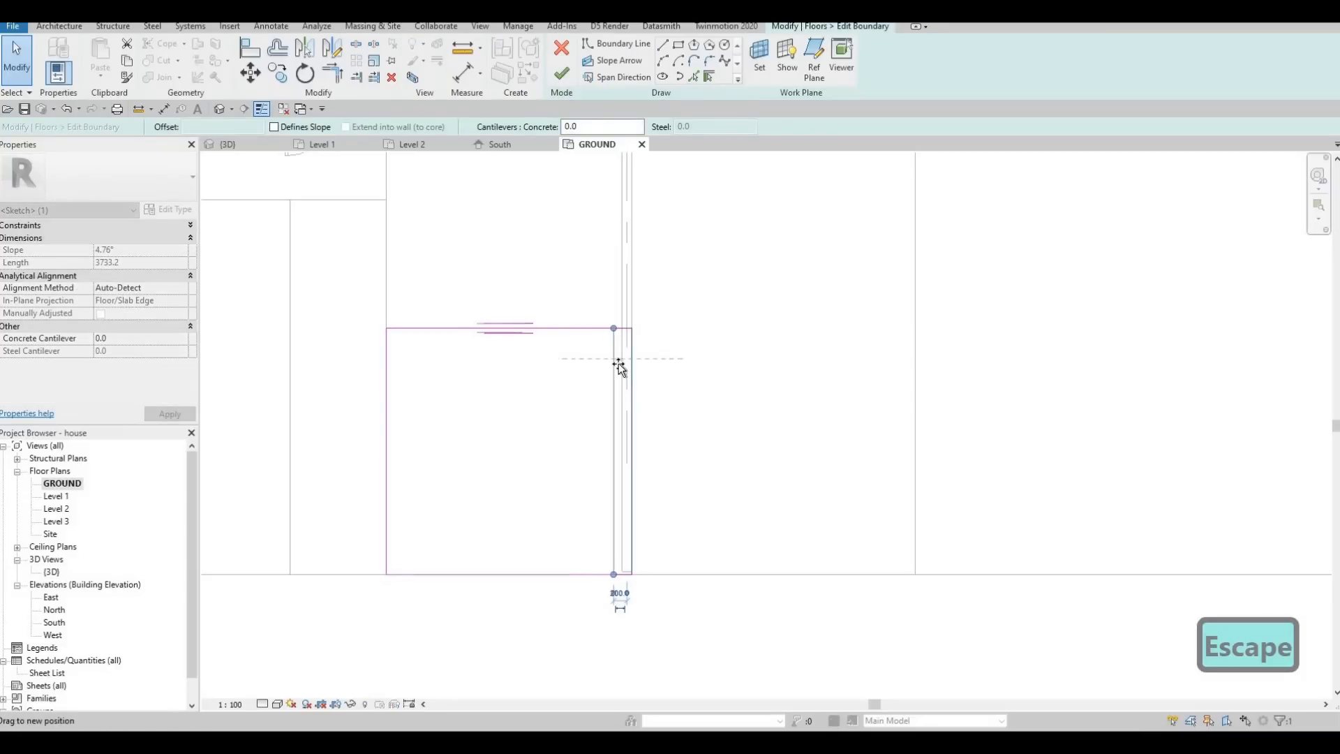
pyautogui.click(561, 73)
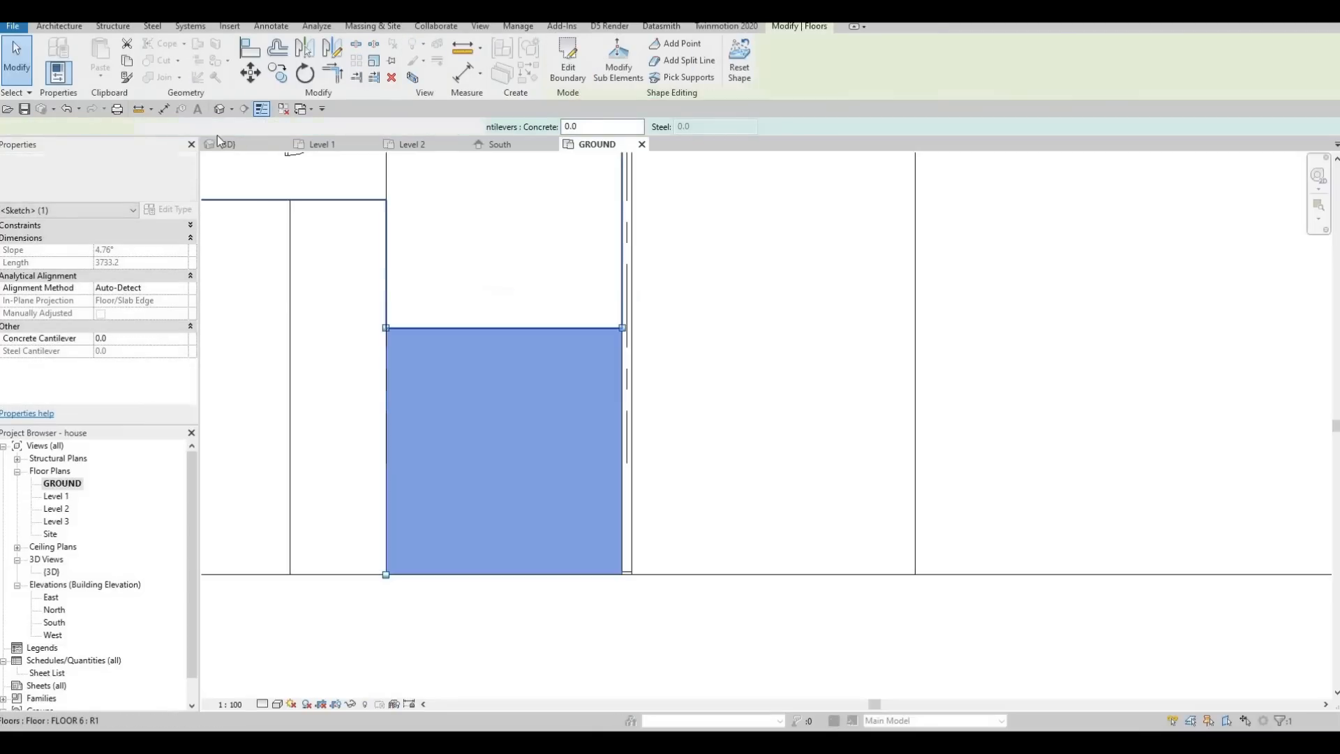
# Examine in the 3D view how the entrance slab and driveway ramp meet the driveway wall.
pyautogui.click(228, 143)
pyautogui.keyDown('shift'); pyautogui.moveTo(711, 396); pyautogui.dragTo(843, 412, button='middle'); pyautogui.keyUp('shift')
pyautogui.scroll(3, 854, 328)
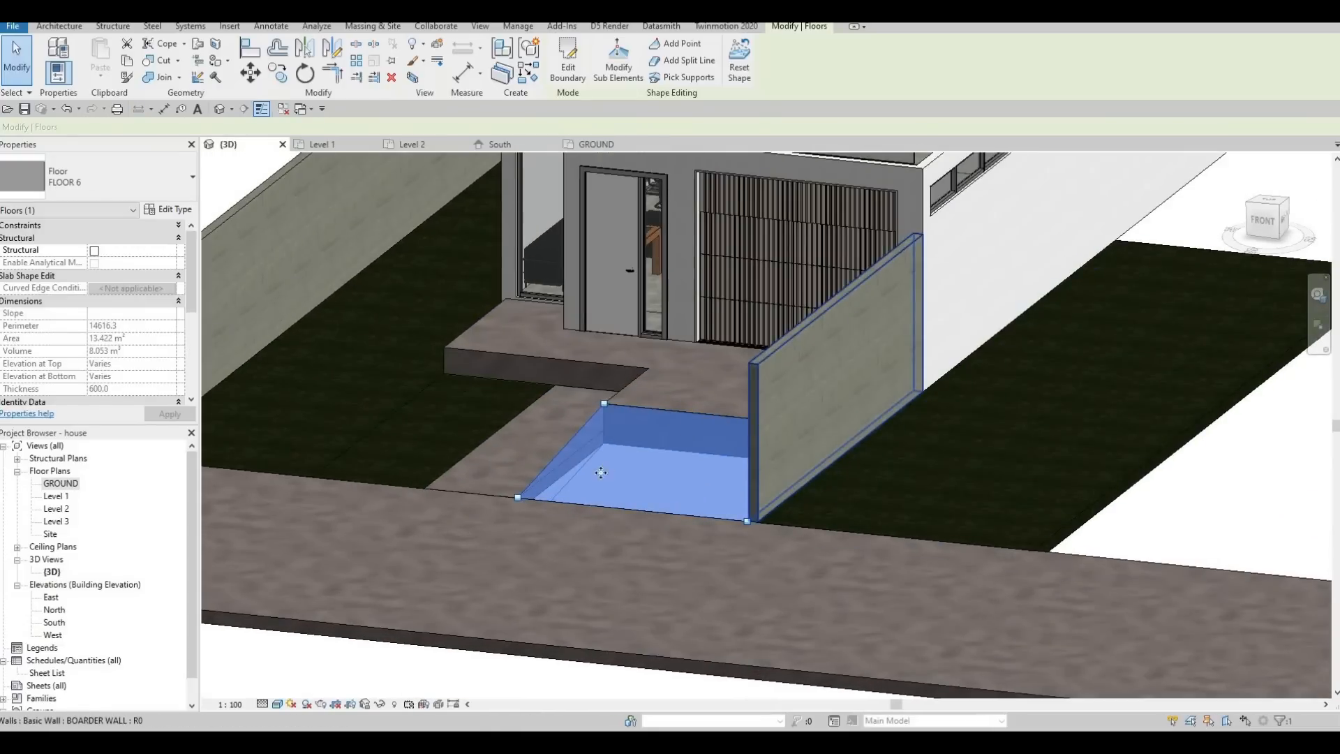
pyautogui.press('Escape')
pyautogui.press('Escape')
pyautogui.press('Escape')
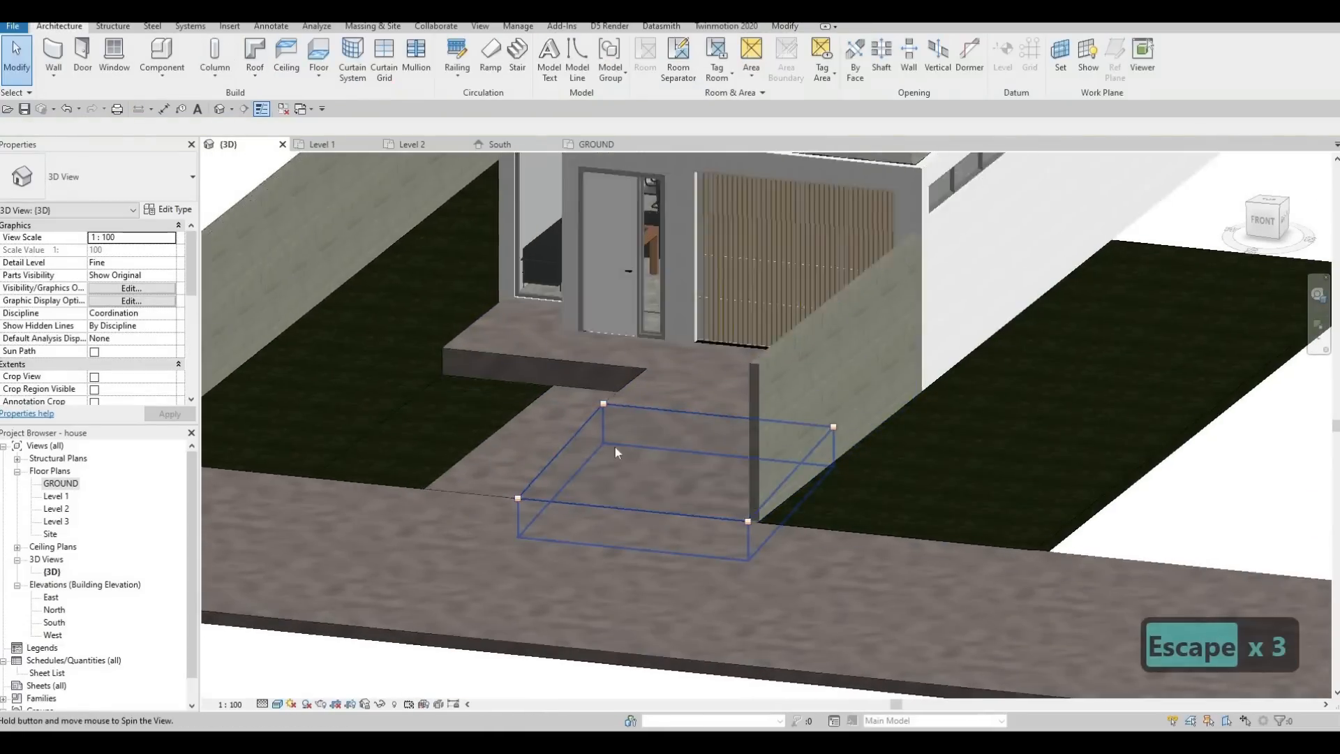
pyautogui.keyDown('shift'); pyautogui.moveTo(614, 447); pyautogui.dragTo(722, 438, button='middle'); pyautogui.keyUp('shift')
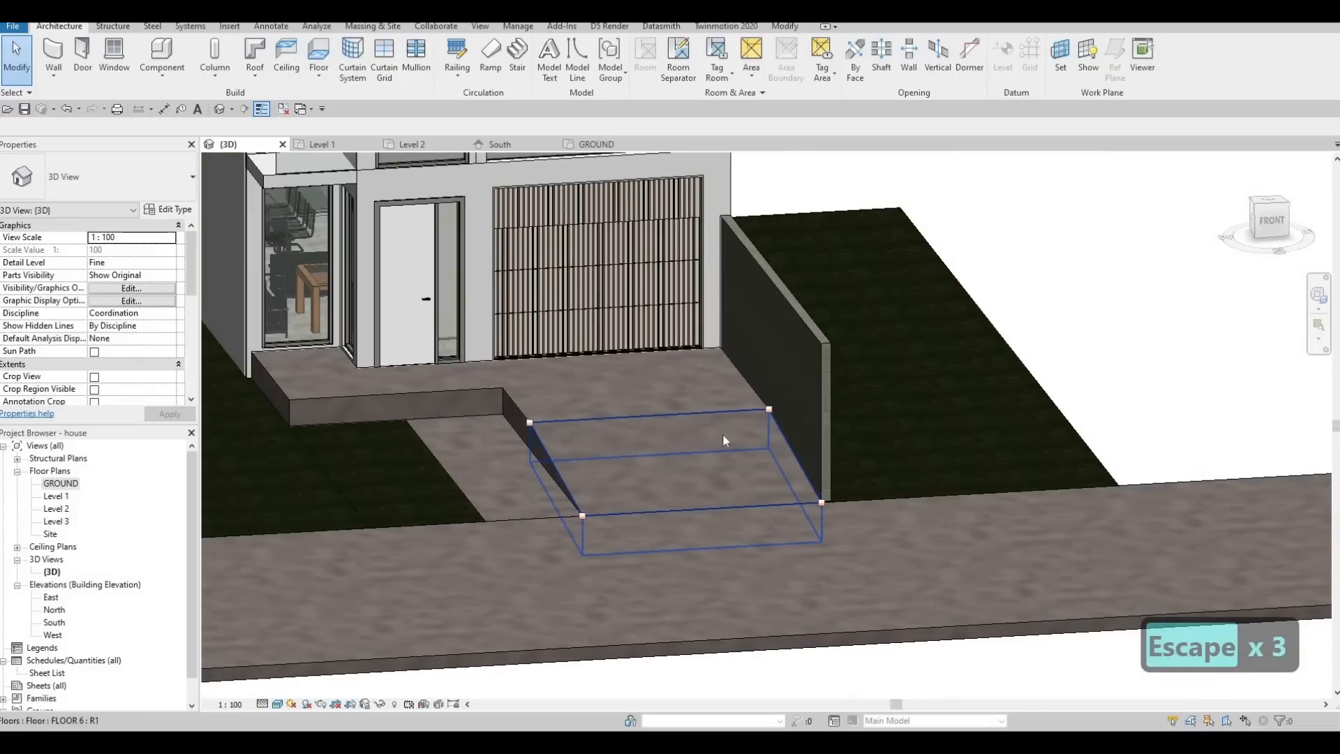
pyautogui.press('F1')
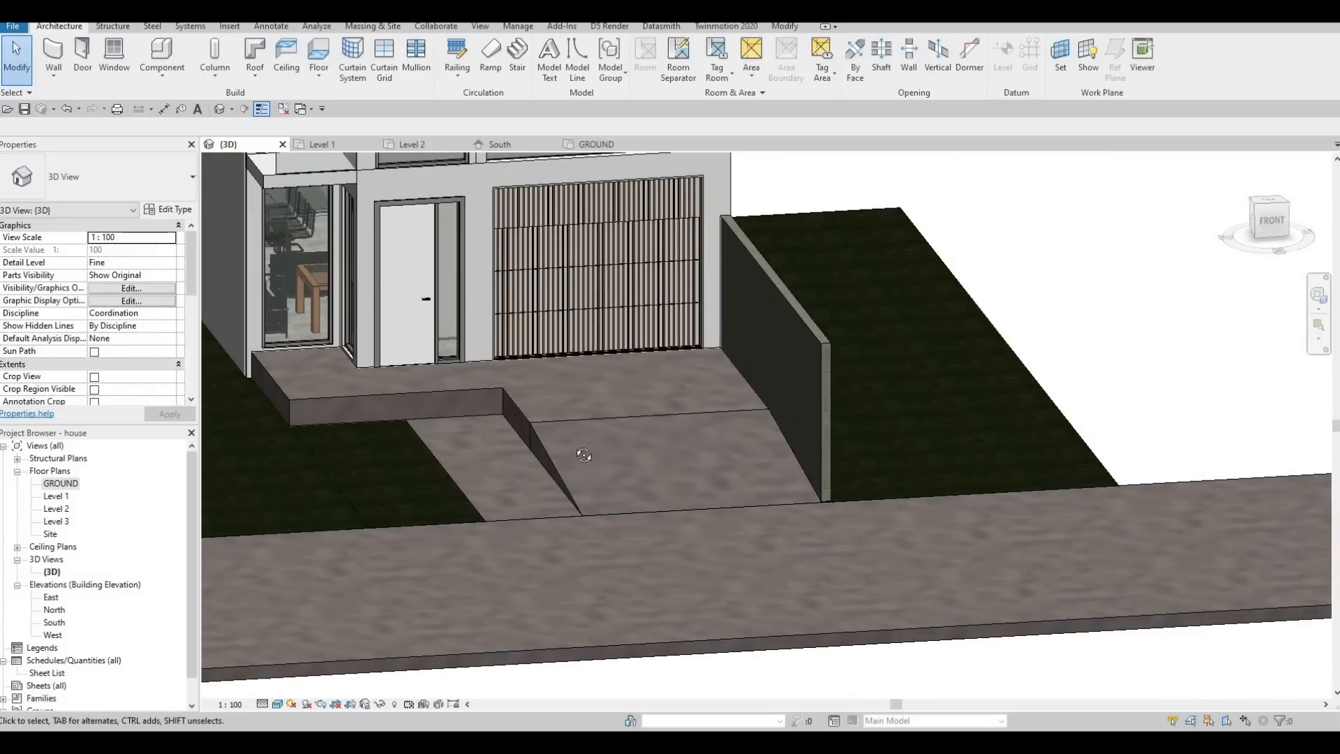
pyautogui.keyDown('shift'); pyautogui.moveTo(538, 449); pyautogui.dragTo(986, 425, button='middle'); pyautogui.keyUp('shift')
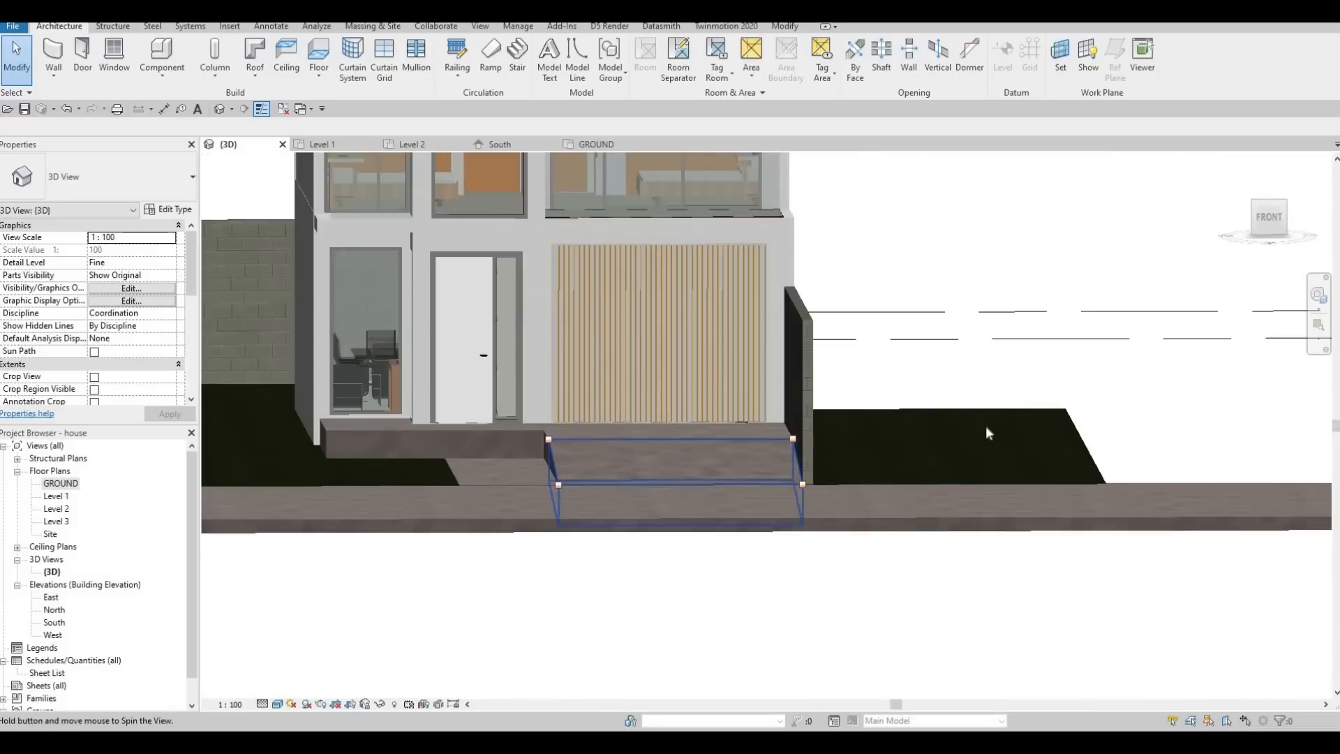
# Examine the whole exterior from the front and the garage side, including the lawns, street slab and boundary walls.
pyautogui.scroll(-1, 918, 501)
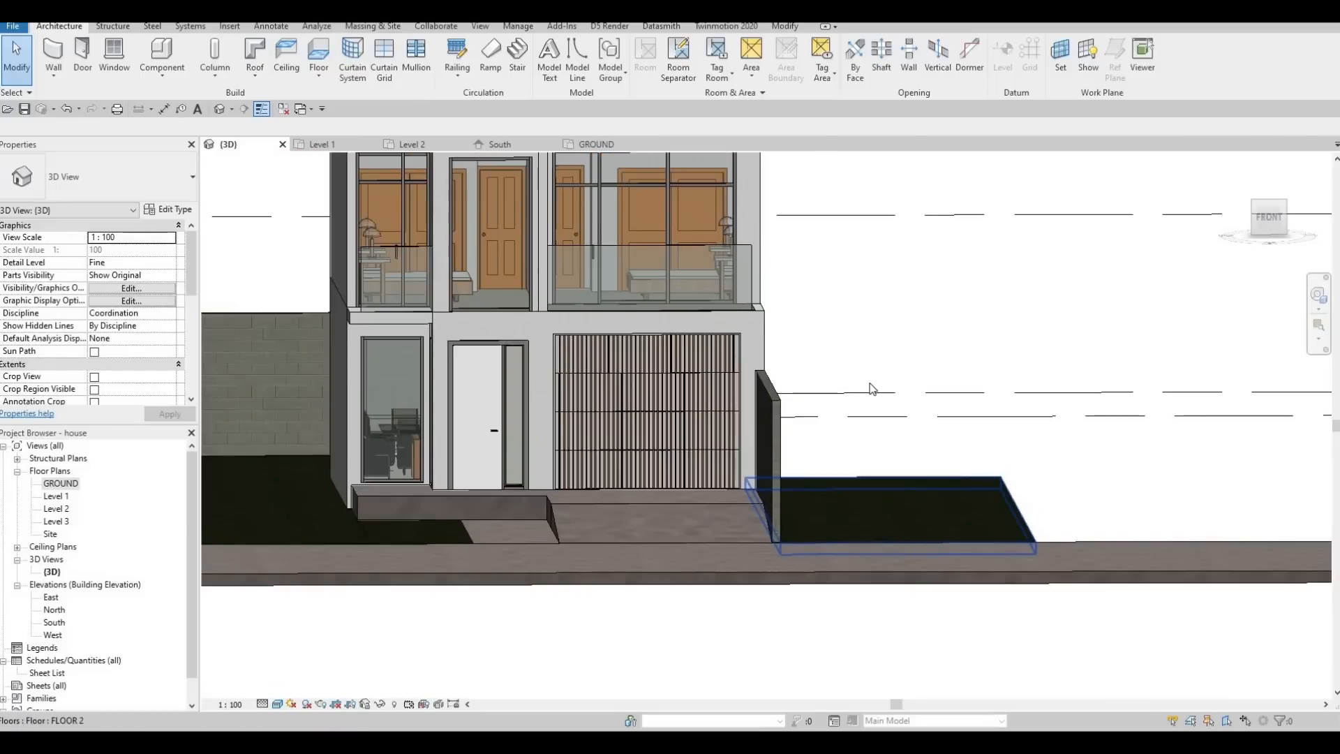
pyautogui.scroll(-2, 880, 391)
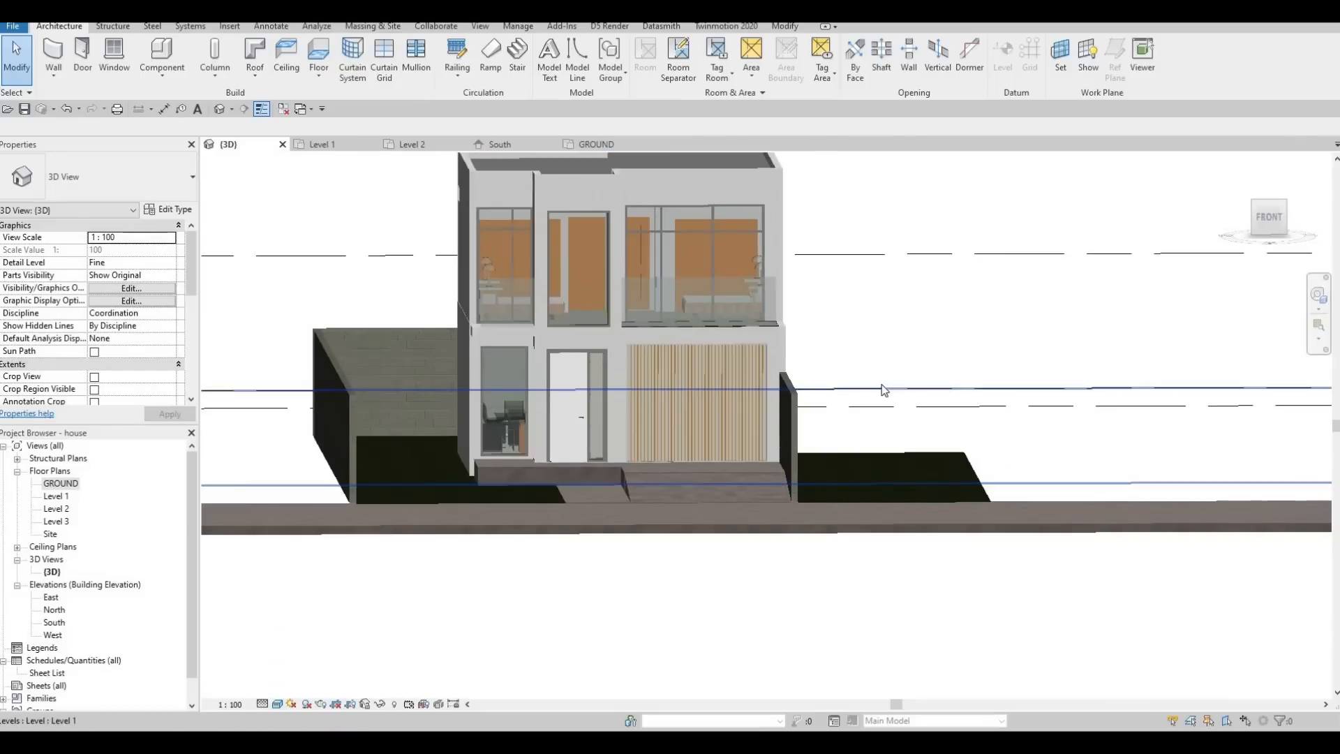
pyautogui.keyDown('shift'); pyautogui.moveTo(882, 389); pyautogui.dragTo(842, 481, button='middle'); pyautogui.keyUp('shift')
pyautogui.scroll(-1, 846, 480)
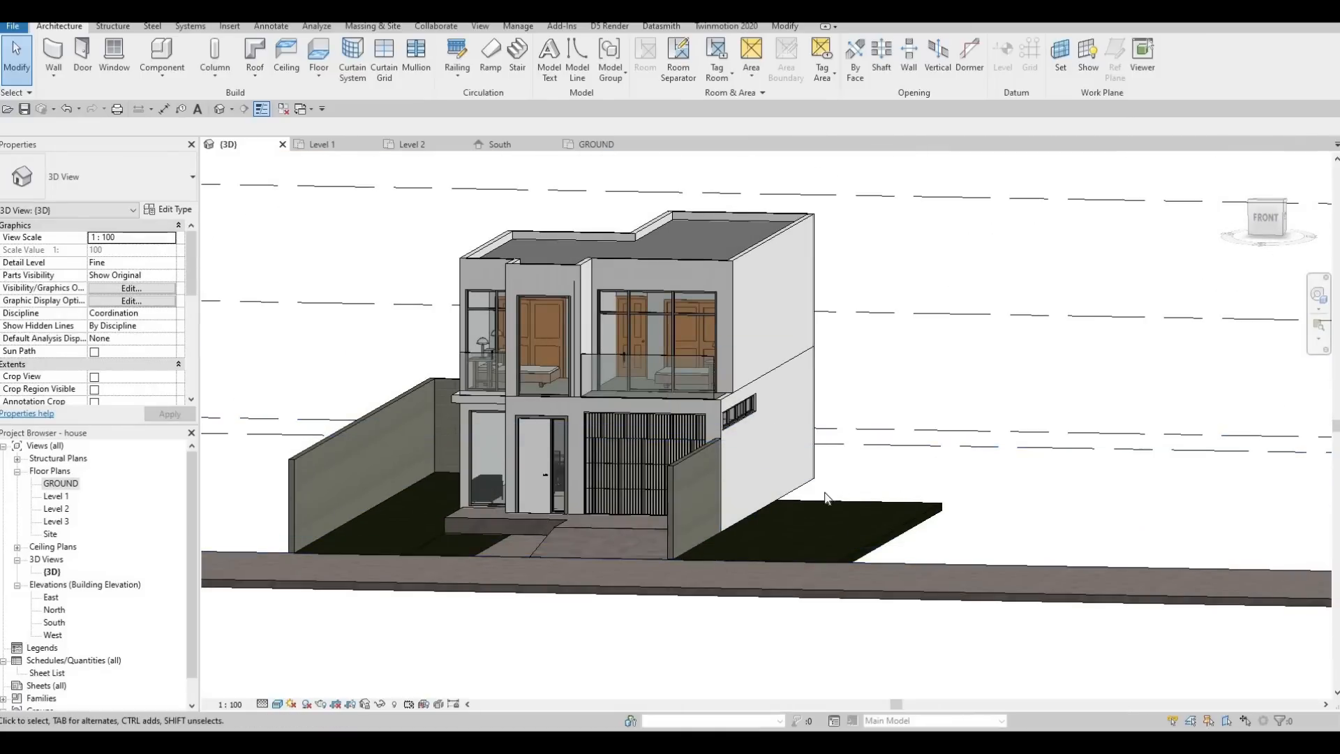
pyautogui.keyDown('shift'); pyautogui.moveTo(825, 497); pyautogui.dragTo(735, 543, button='middle'); pyautogui.keyUp('shift')
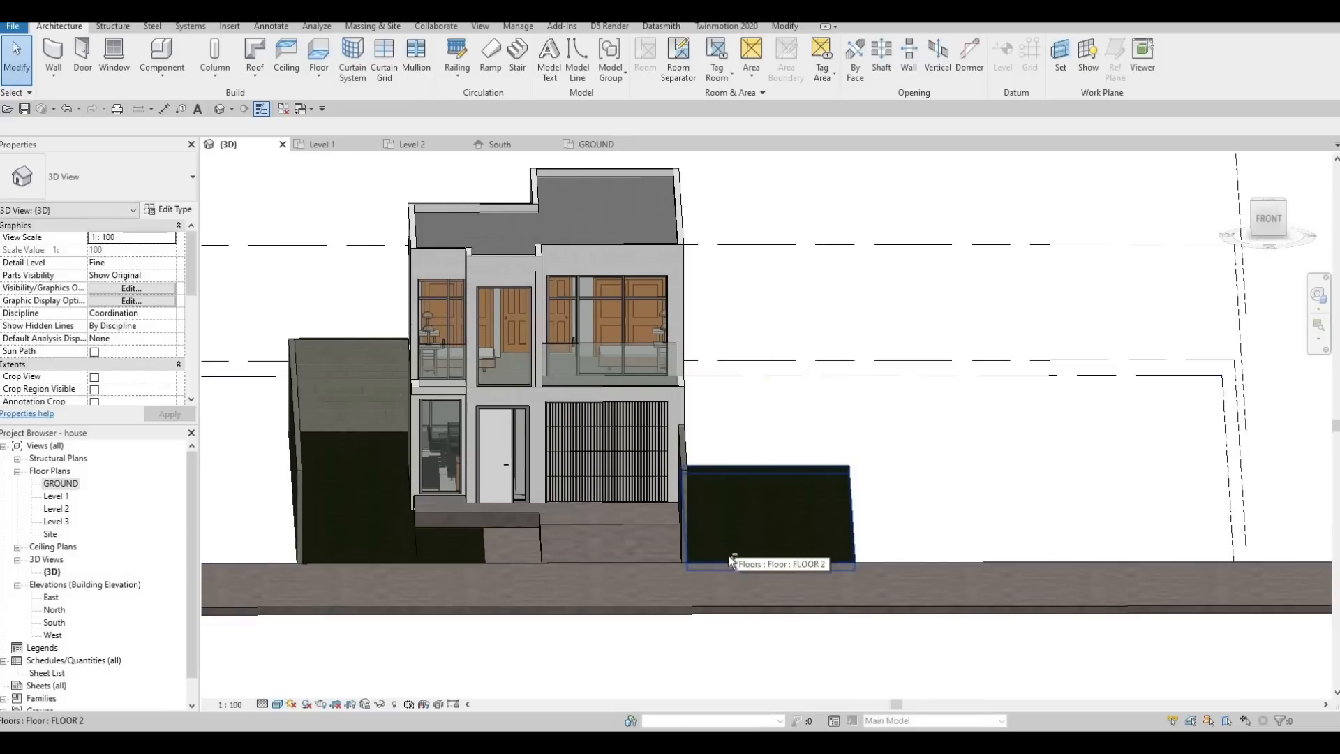
pyautogui.keyDown('shift'); pyautogui.moveTo(593, 612); pyautogui.dragTo(711, 592, button='middle'); pyautogui.keyUp('shift')
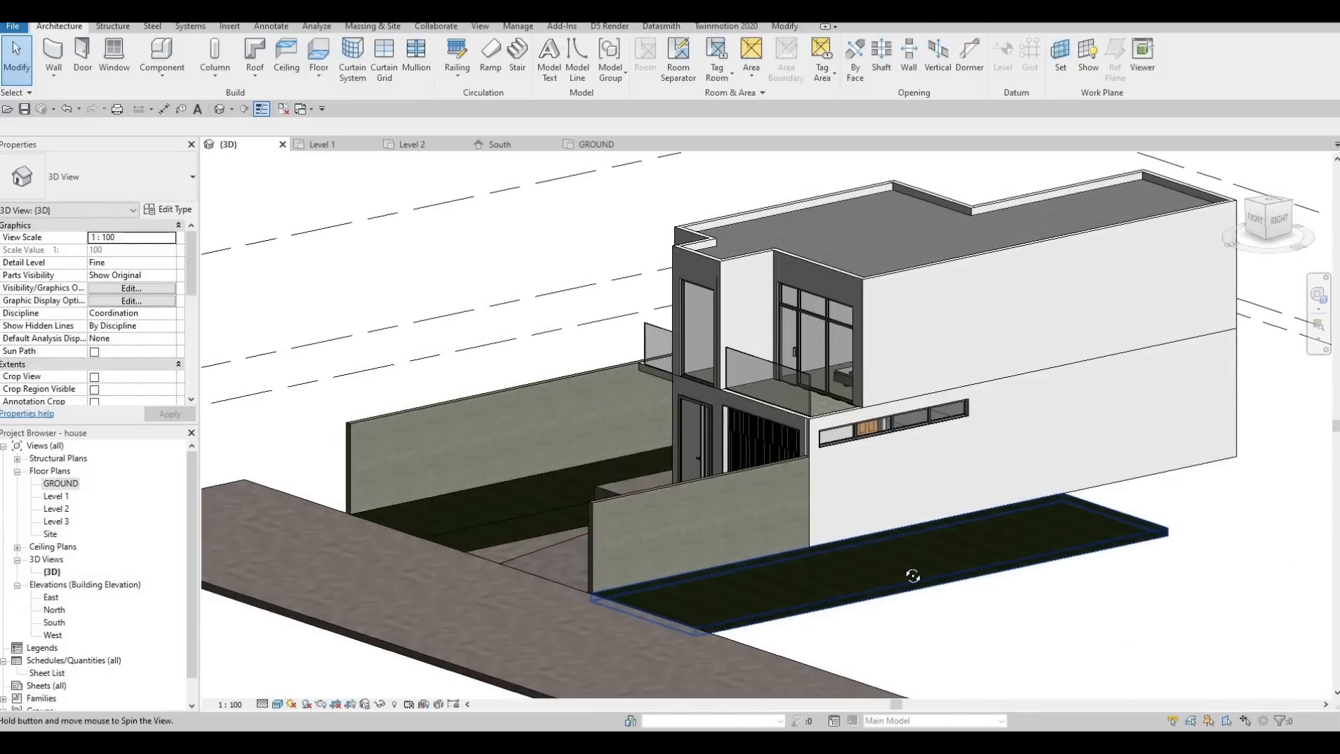
pyautogui.keyDown('shift'); pyautogui.moveTo(912, 576); pyautogui.dragTo(886, 542, button='middle'); pyautogui.keyUp('shift')
pyautogui.moveTo(737, 536); pyautogui.dragTo(812, 515, button='middle')
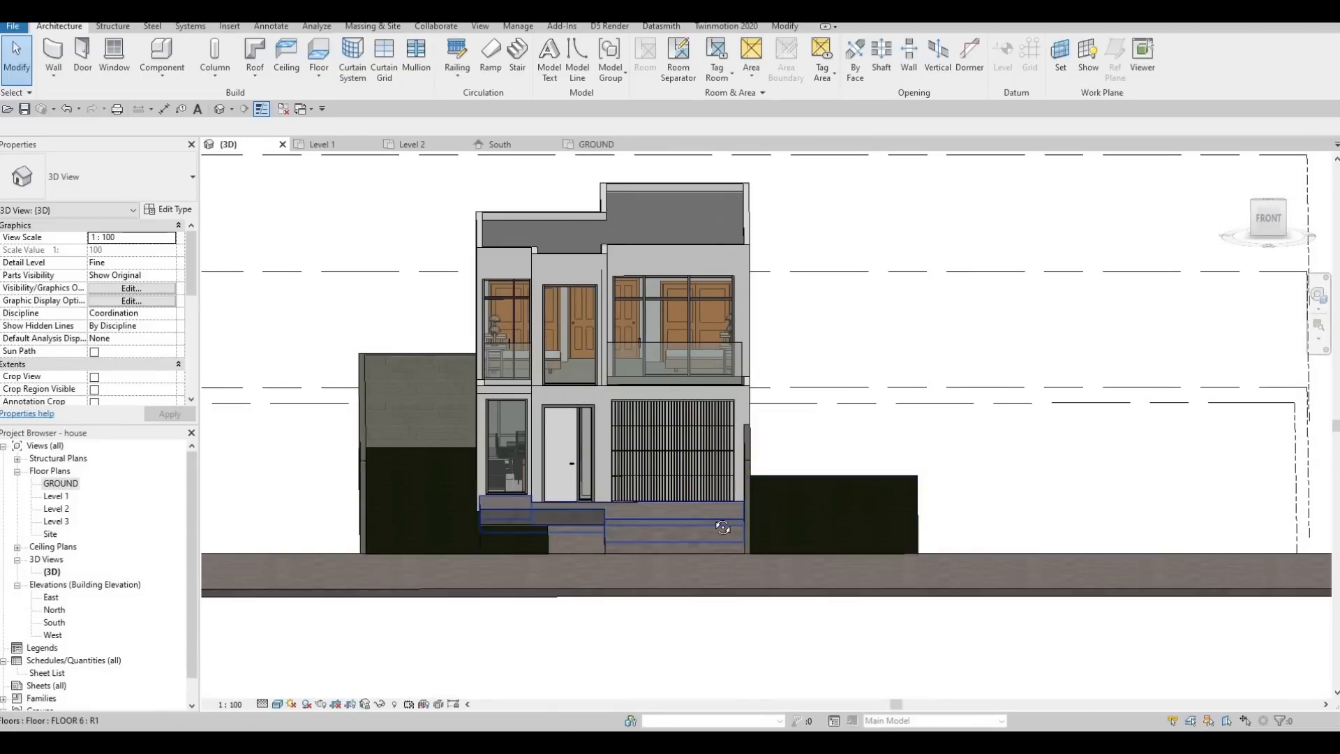
pyautogui.click(695, 530)
pyautogui.keyDown('shift'); pyautogui.moveTo(463, 482); pyautogui.dragTo(258, 482, button='middle'); pyautogui.keyUp('shift')
pyautogui.moveTo(403, 529); pyautogui.dragTo(736, 532, button='middle')
pyautogui.click(738, 535)
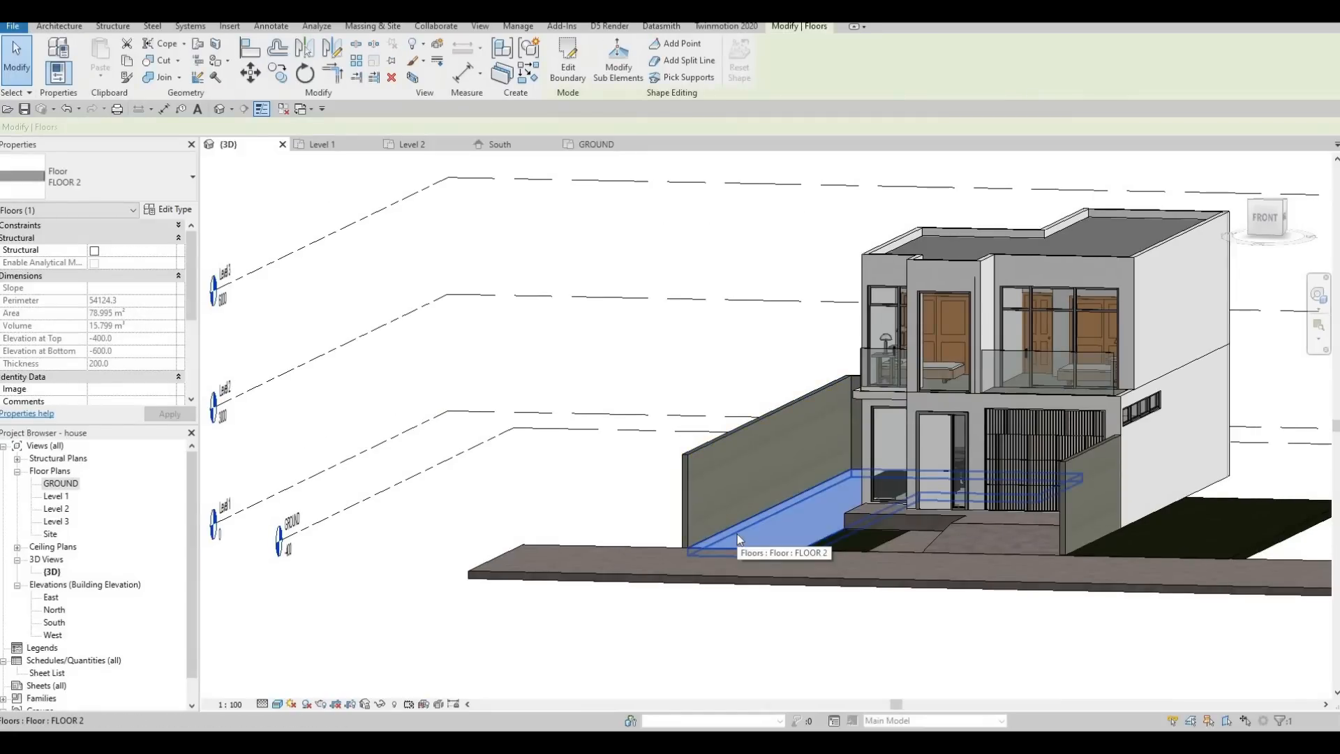
pyautogui.press('c')
pyautogui.press('s')
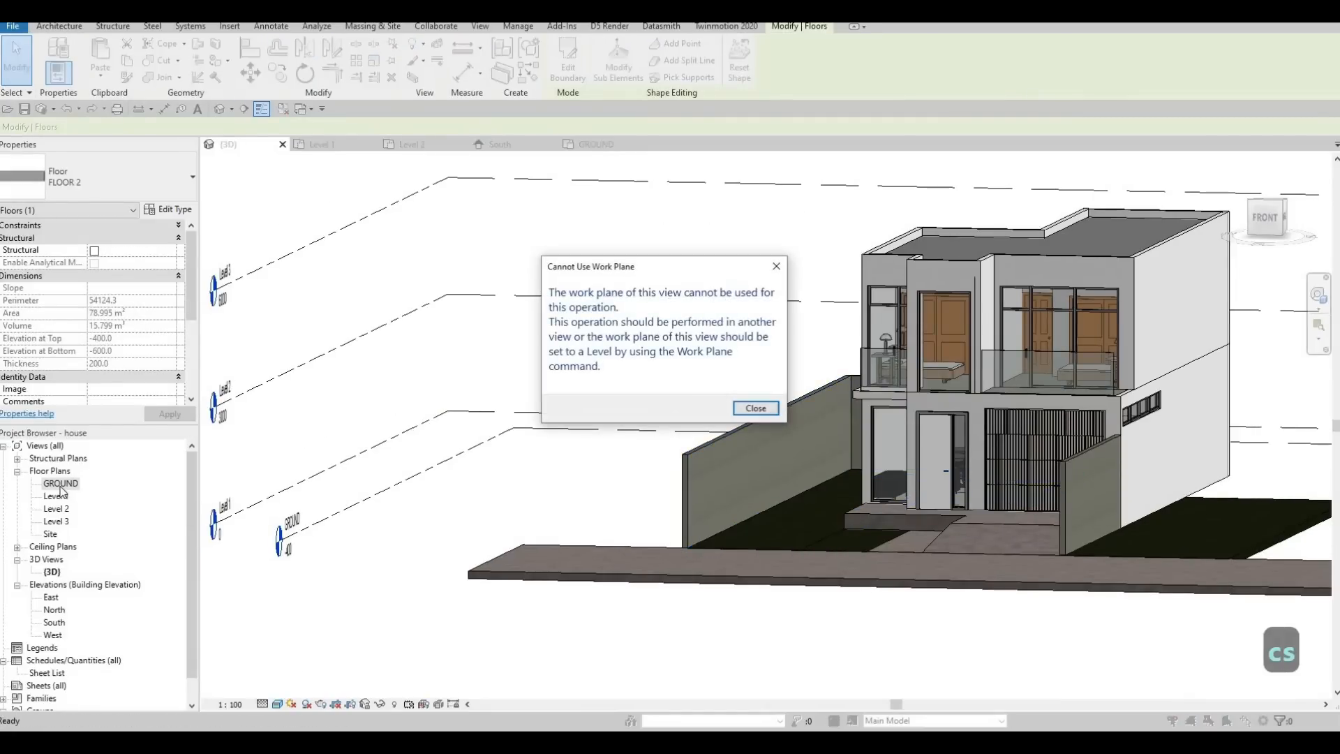
pyautogui.press('Escape')
# On the GROUND plan, create a rectangular FLOOR 2 lawn about 4566 mm wide outside the border wall, from the street slab to grid A.
pyautogui.doubleClick(60, 484)
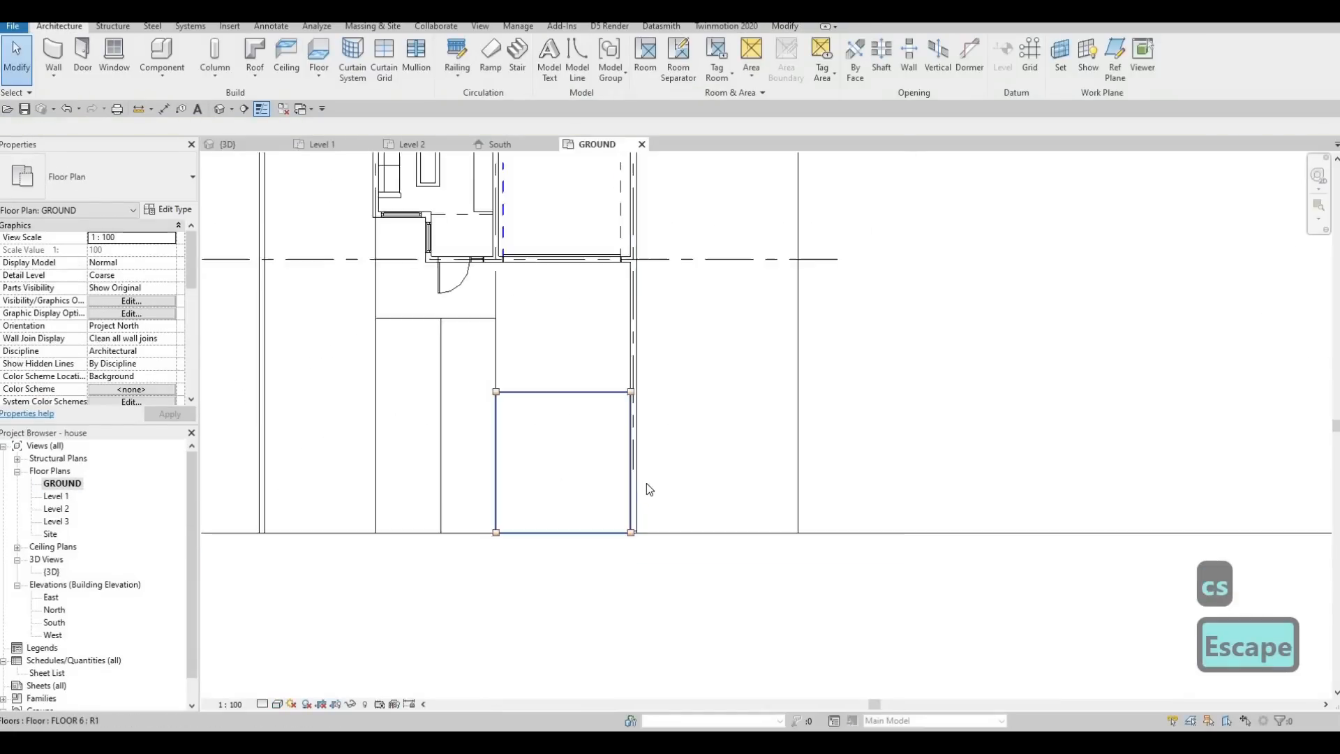
pyautogui.press('Escape')
pyautogui.click(601, 482)
pyautogui.press('c')
pyautogui.press('s')
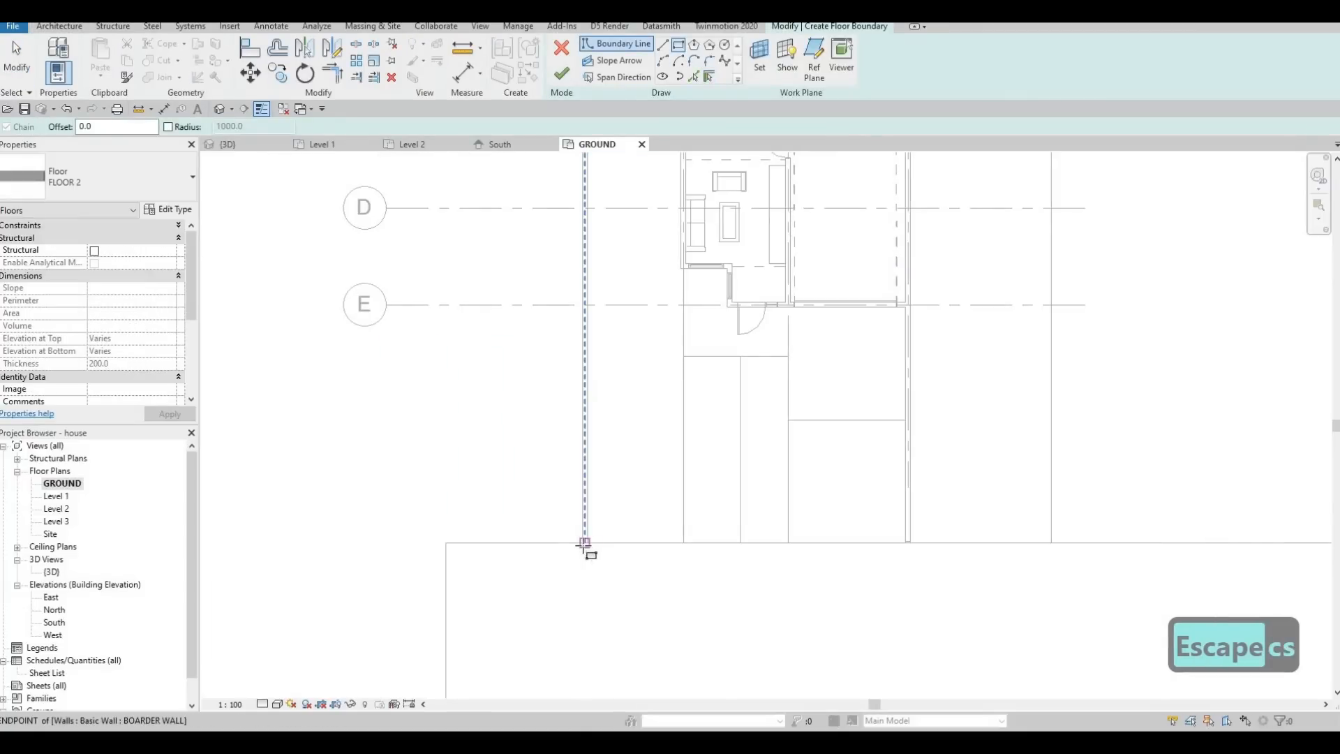
pyautogui.click(527, 424)
pyautogui.scroll(-4, 552, 293)
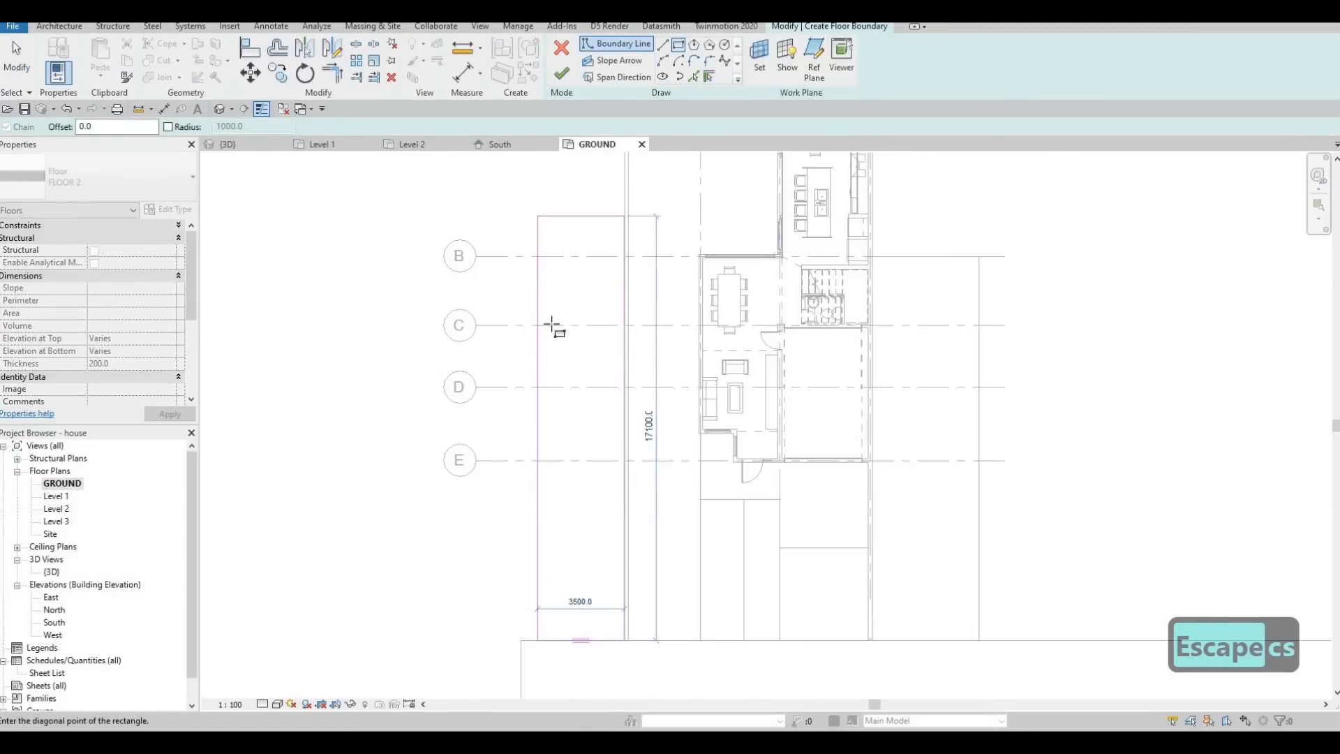
pyautogui.click(529, 285)
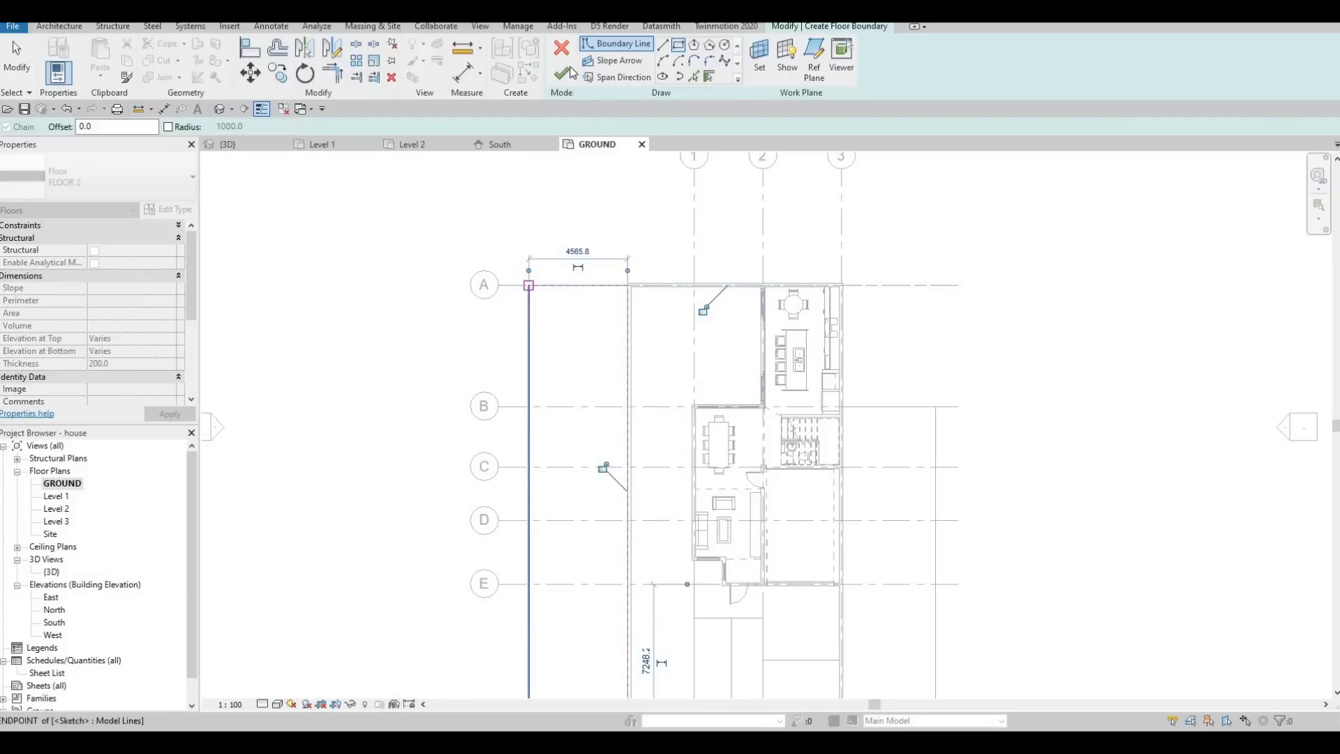
pyautogui.press('Escape')
# Extend the lawn beyond the driveway wall from grid B back to grid A and finish its boundary.
pyautogui.press('Escape')
pyautogui.click(935, 437)
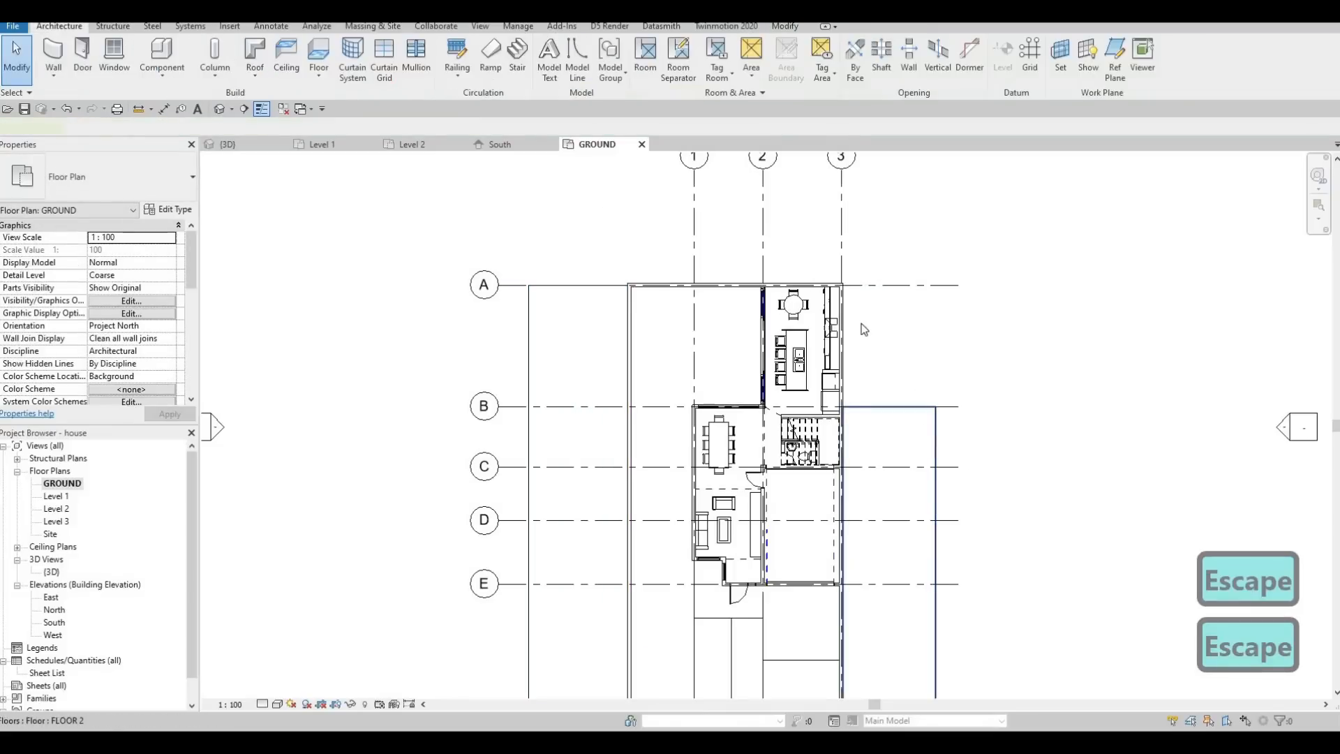
pyautogui.doubleClick(899, 406)
pyautogui.moveTo(896, 406); pyautogui.dragTo(900, 284)
pyautogui.press('Escape')
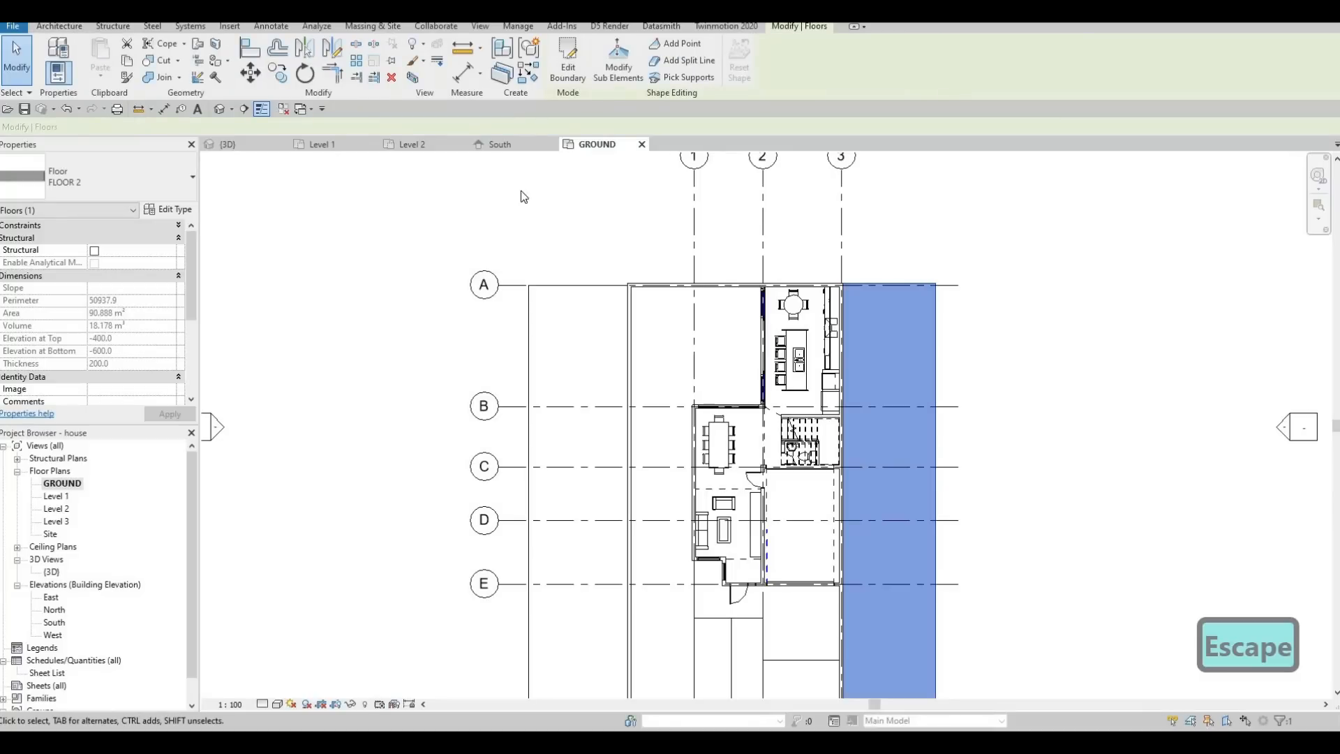
# Examine in the 3D view the lawns on both sides and the area in front of the entrance.
pyautogui.press('F1')
pyautogui.click(267, 145)
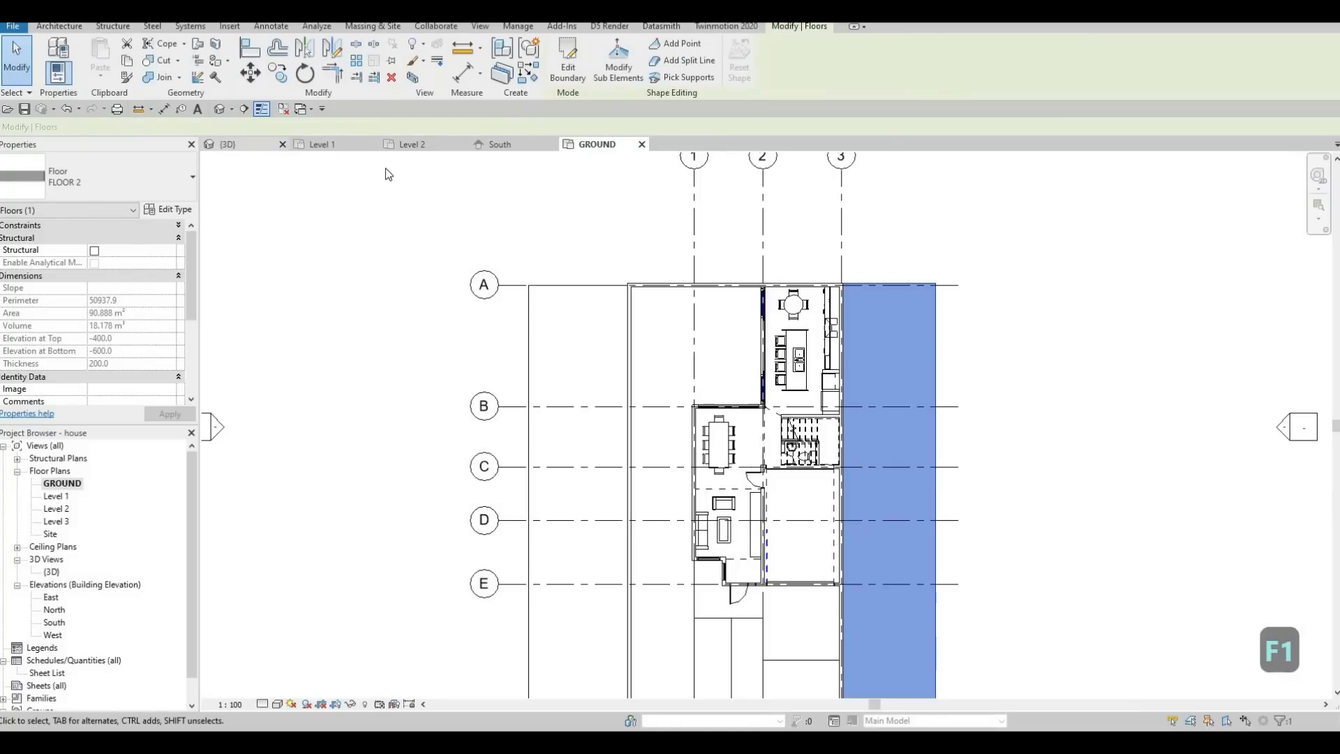
pyautogui.keyDown('shift'); pyautogui.moveTo(693, 515); pyautogui.dragTo(852, 563, button='middle'); pyautogui.keyUp('shift')
pyautogui.keyDown('shift'); pyautogui.moveTo(739, 520); pyautogui.dragTo(998, 586, button='middle'); pyautogui.keyUp('shift')
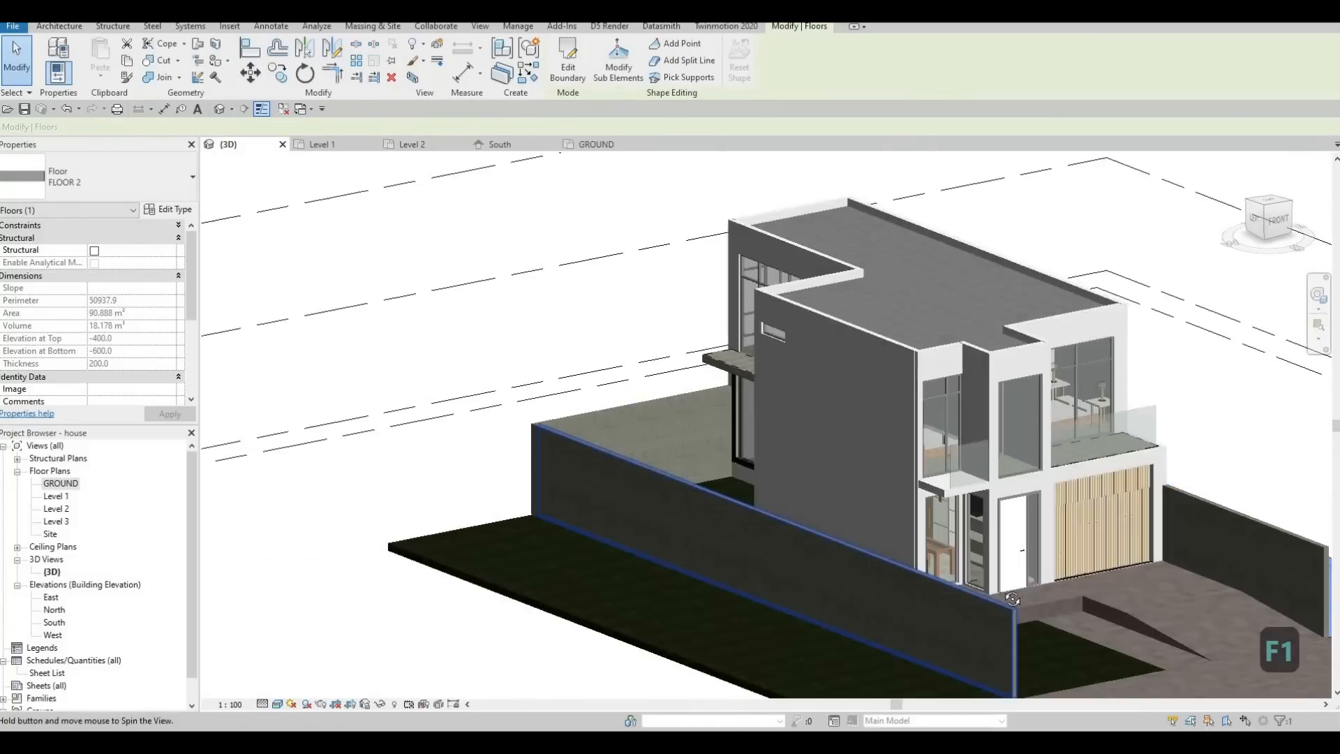
pyautogui.moveTo(942, 538)
pyautogui.keyDown('shift'); pyautogui.mouseDown(button='middle')
pyautogui.moveTo(1150, 559)
pyautogui.moveTo(827, 551)
pyautogui.mouseUp(button='middle'); pyautogui.keyUp('shift')
pyautogui.scroll(2, 831, 553)
pyautogui.keyDown('shift'); pyautogui.moveTo(926, 617); pyautogui.dragTo(922, 484, button='middle'); pyautogui.keyUp('shift')
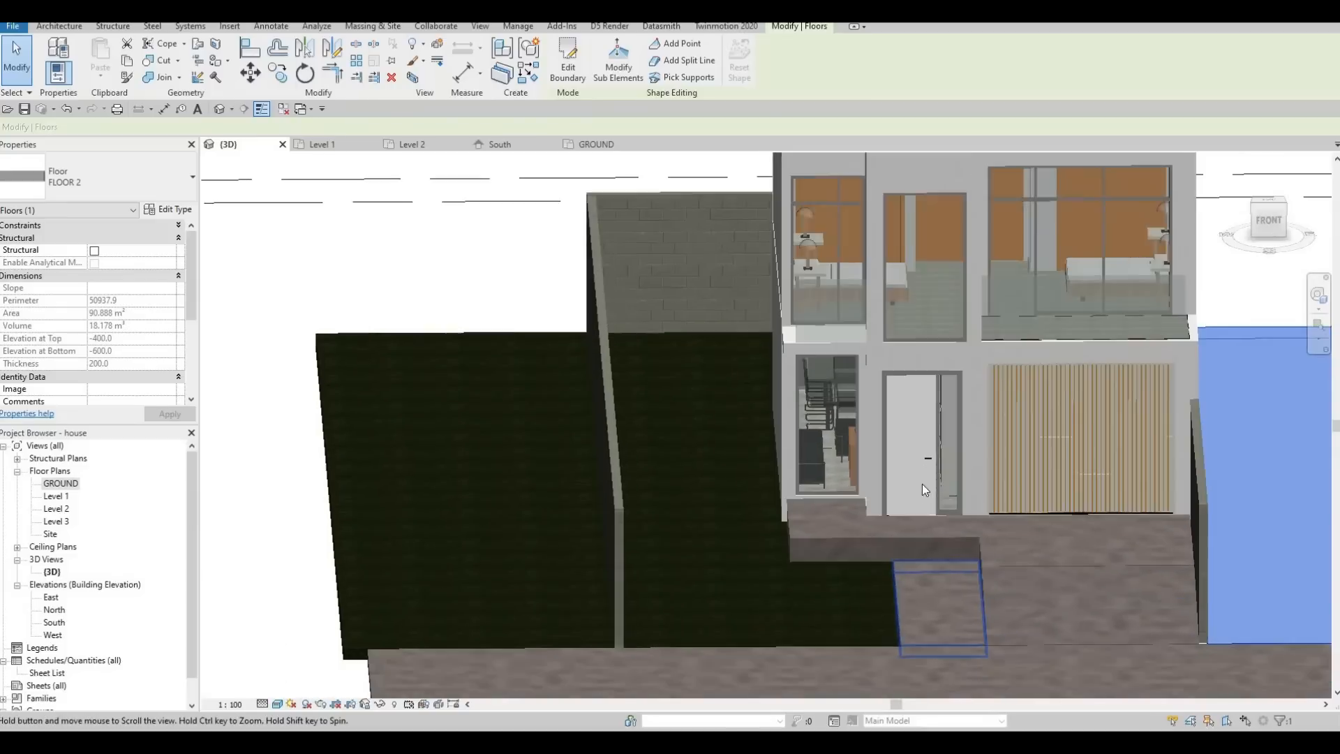
pyautogui.moveTo(923, 565); pyautogui.dragTo(850, 508, button='middle')
pyautogui.scroll(2, 923, 484)
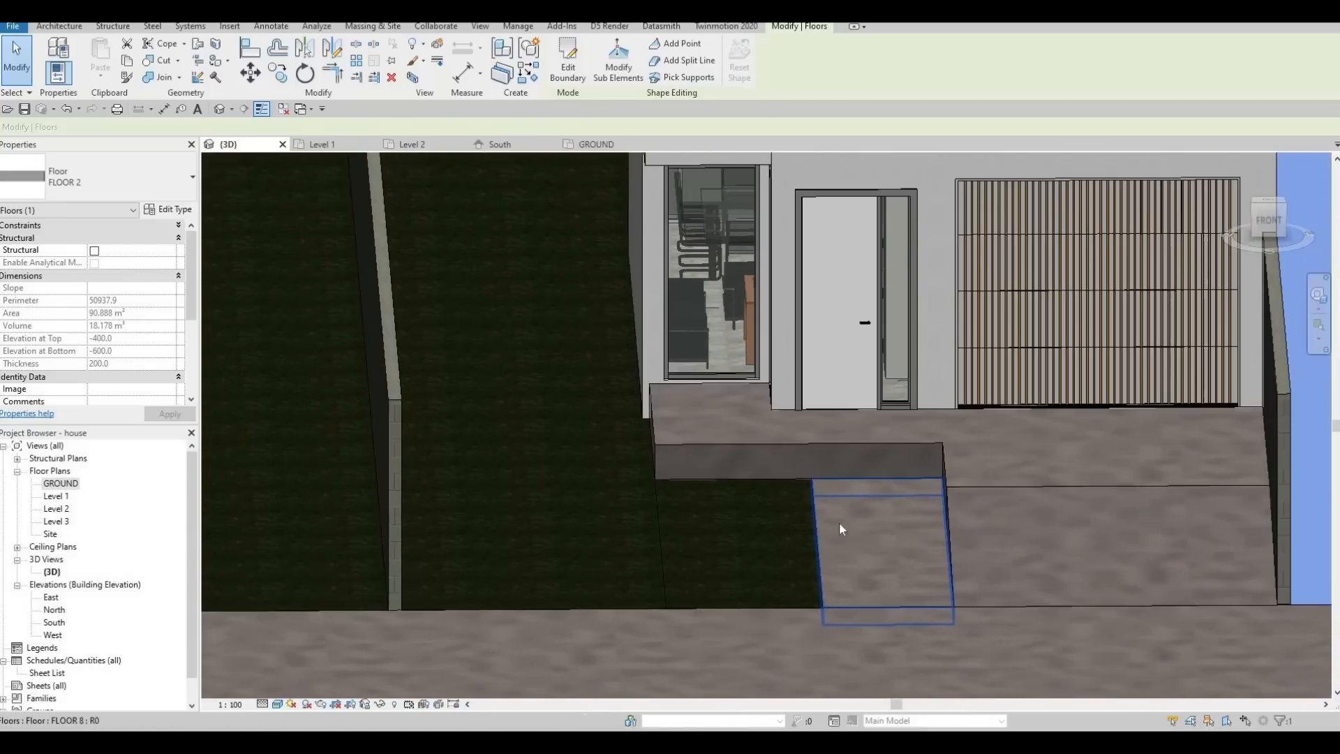
# Delete the small FLOOR 2 lawn patch between the large lawn and the sloped entrance path.
pyautogui.click(839, 521)
pyautogui.click(796, 529)
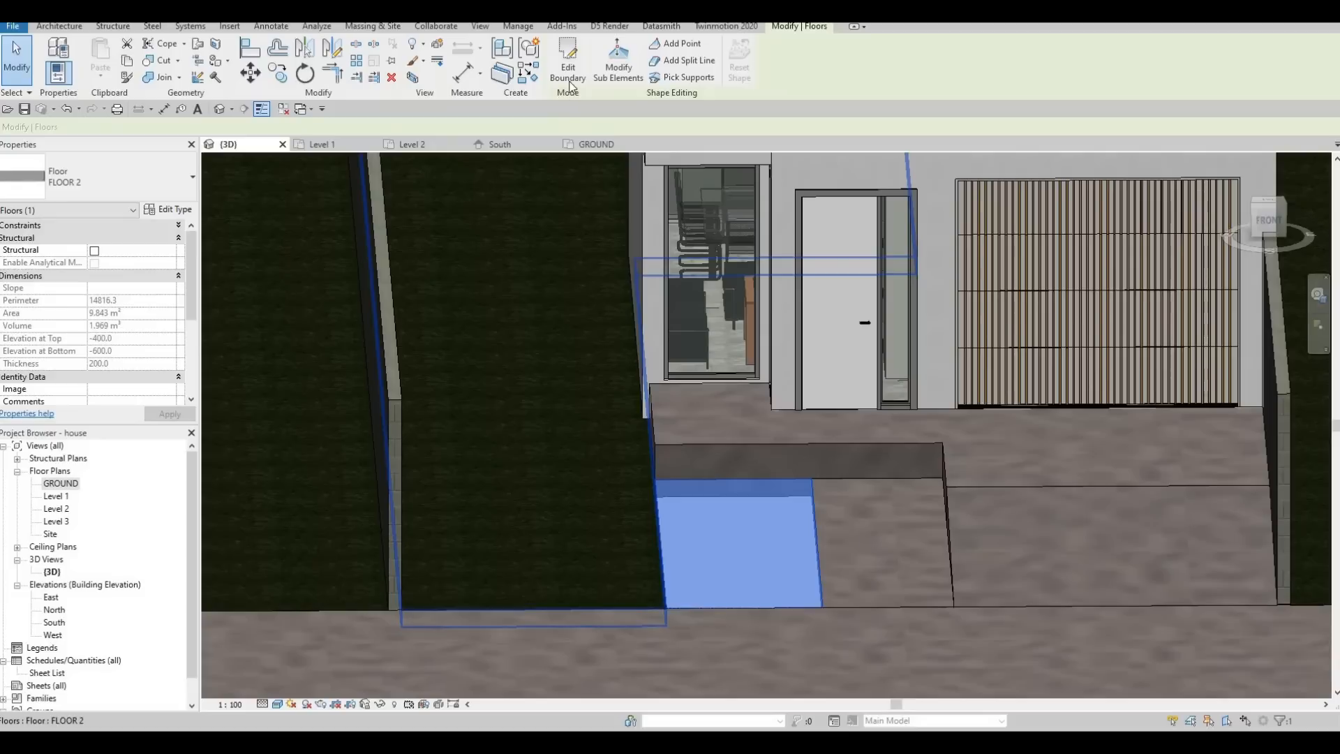
pyautogui.click(567, 60)
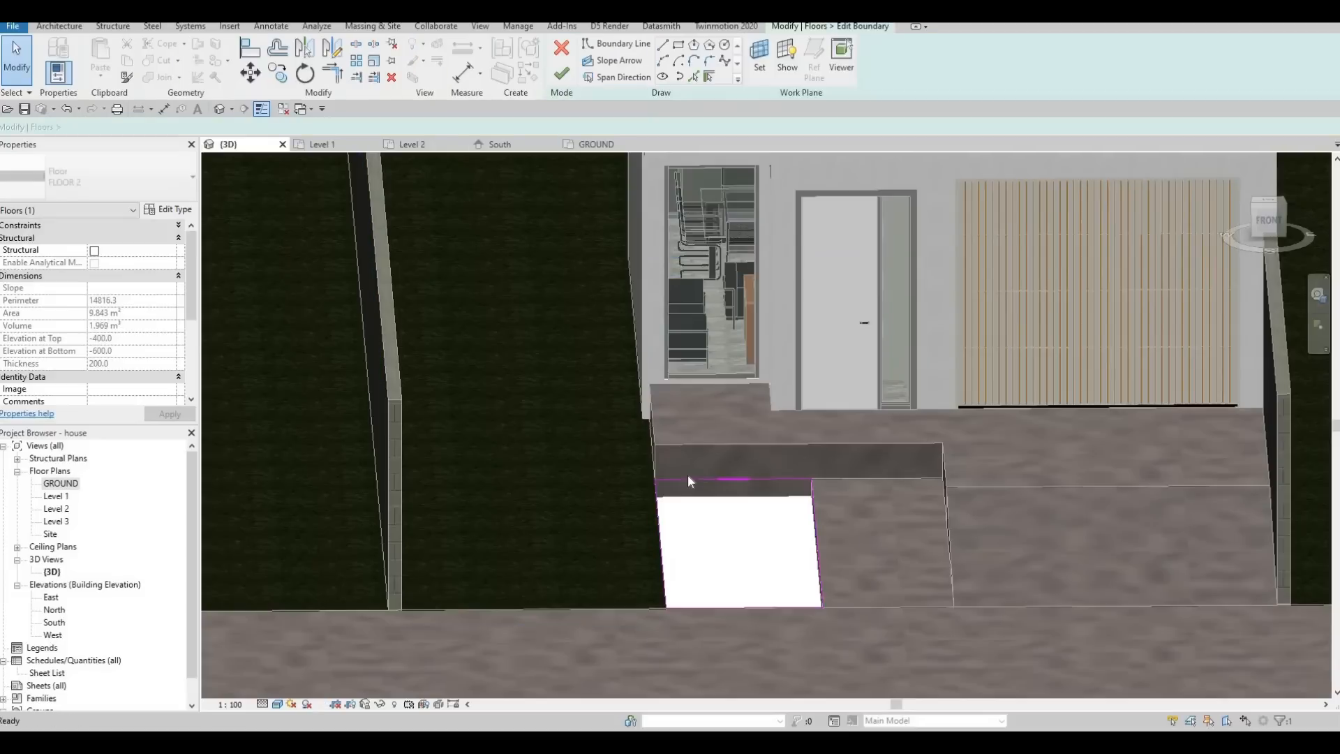
pyautogui.click(562, 47)
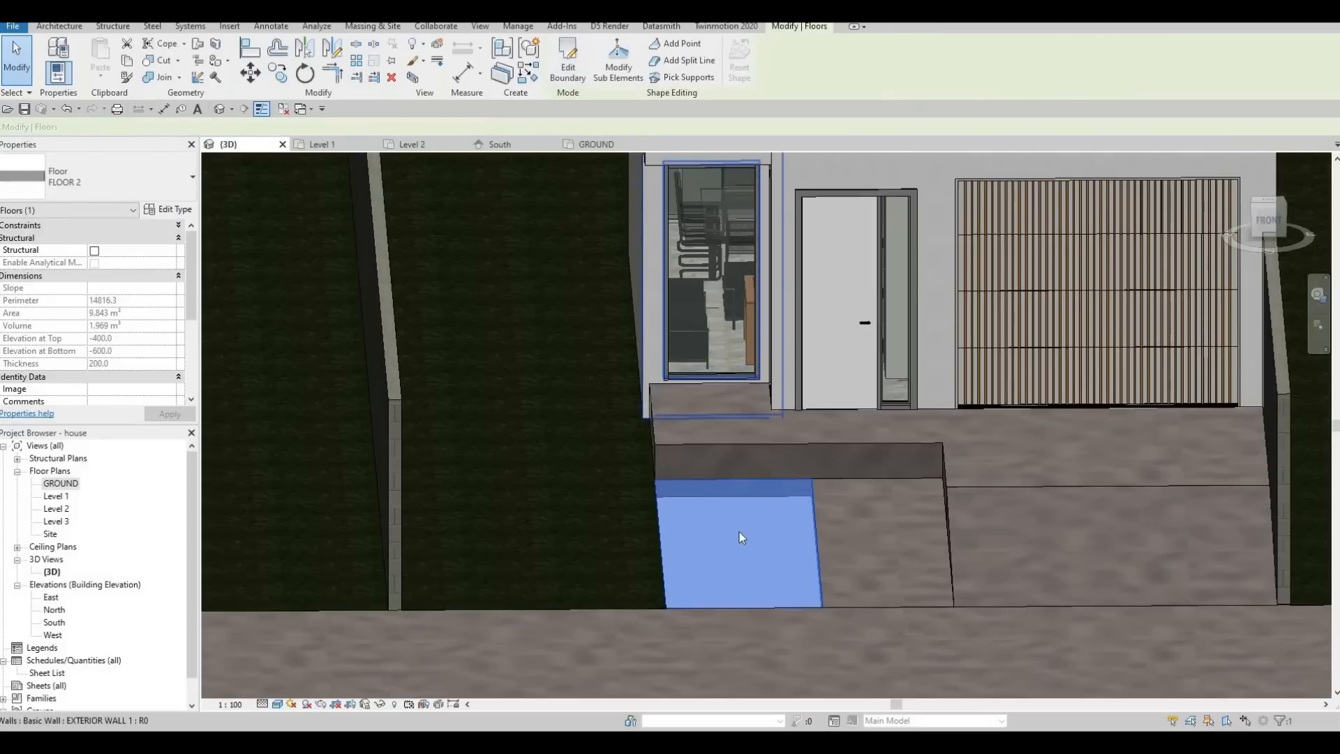
pyautogui.press('Escape')
pyautogui.press('Escape')
pyautogui.click(738, 530)
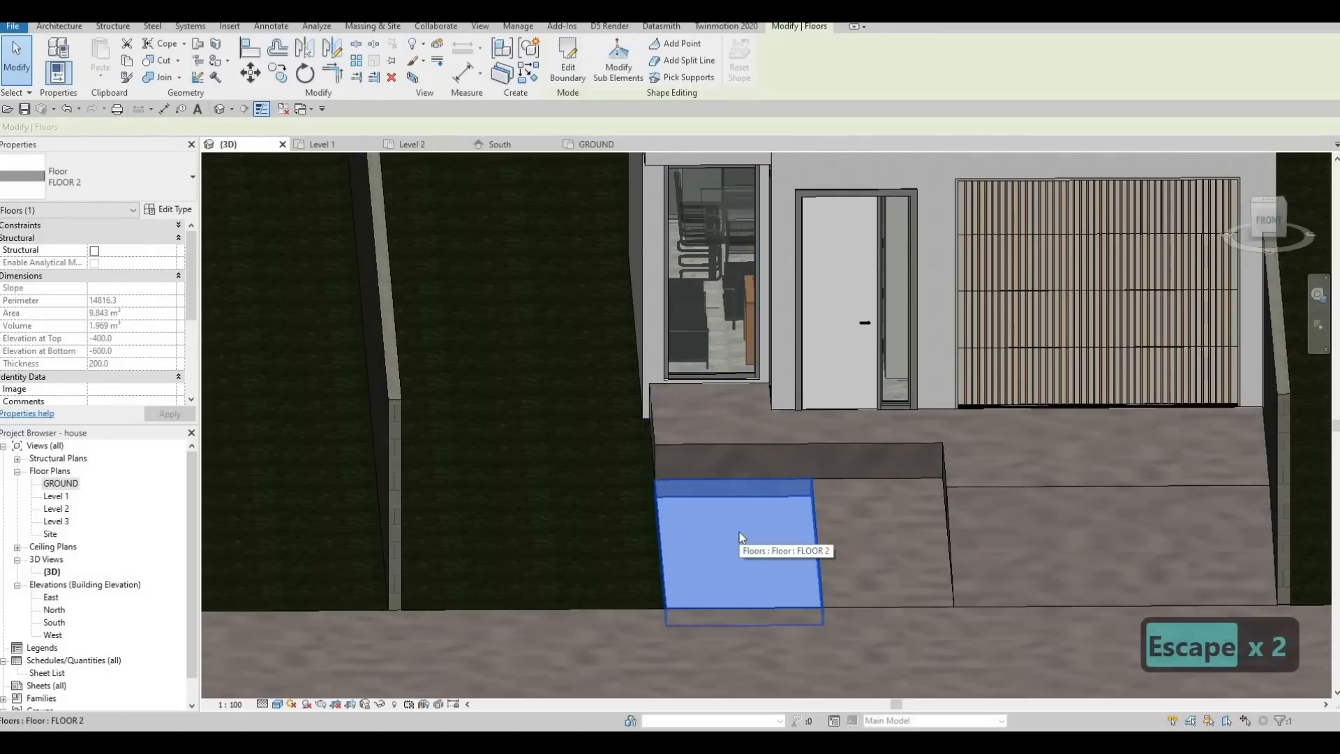
pyautogui.press('Delete')
# Widen the FLOOR 8 entrance path to about 1965 mm by moving its lawn-side boundary edge outward, and finish the sketch.
pyautogui.click(819, 505)
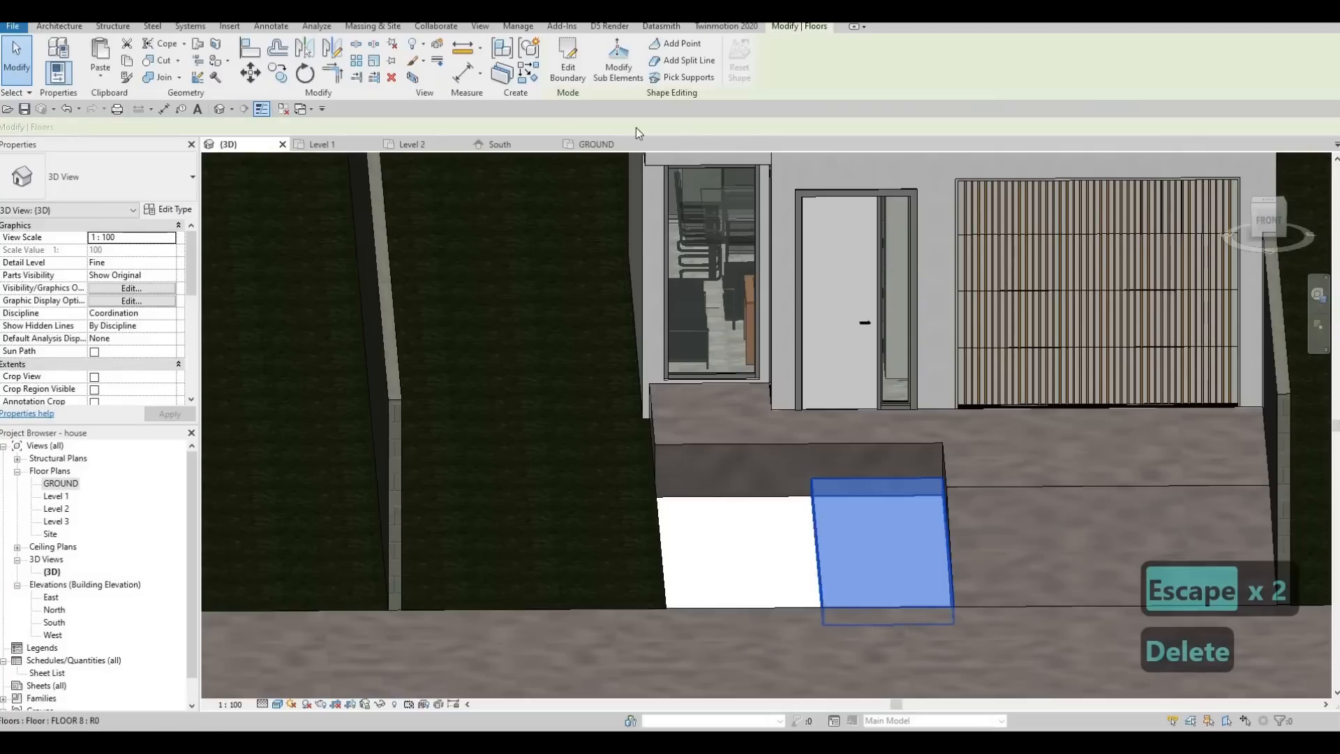
pyautogui.click(566, 71)
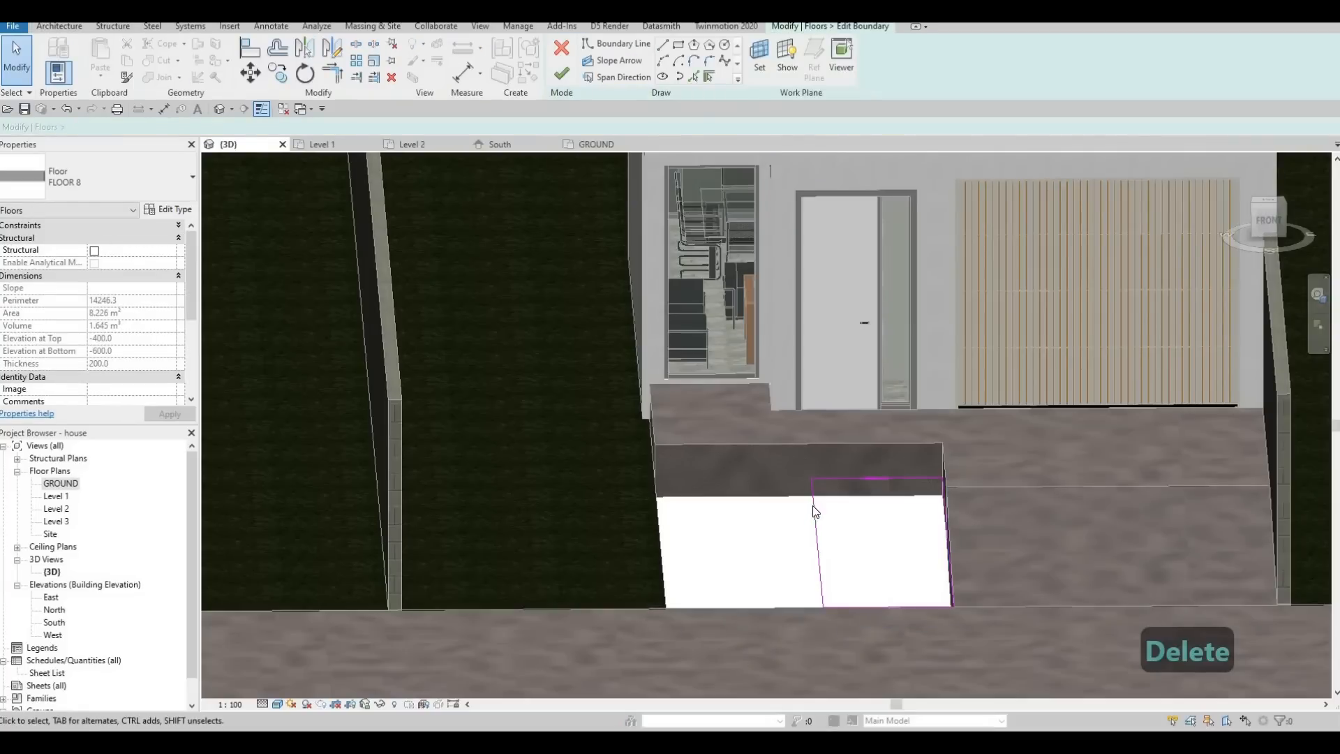
pyautogui.moveTo(816, 512)
pyautogui.mouseDown()
pyautogui.moveTo(767, 504)
pyautogui.moveTo(810, 471)
pyautogui.mouseUp()
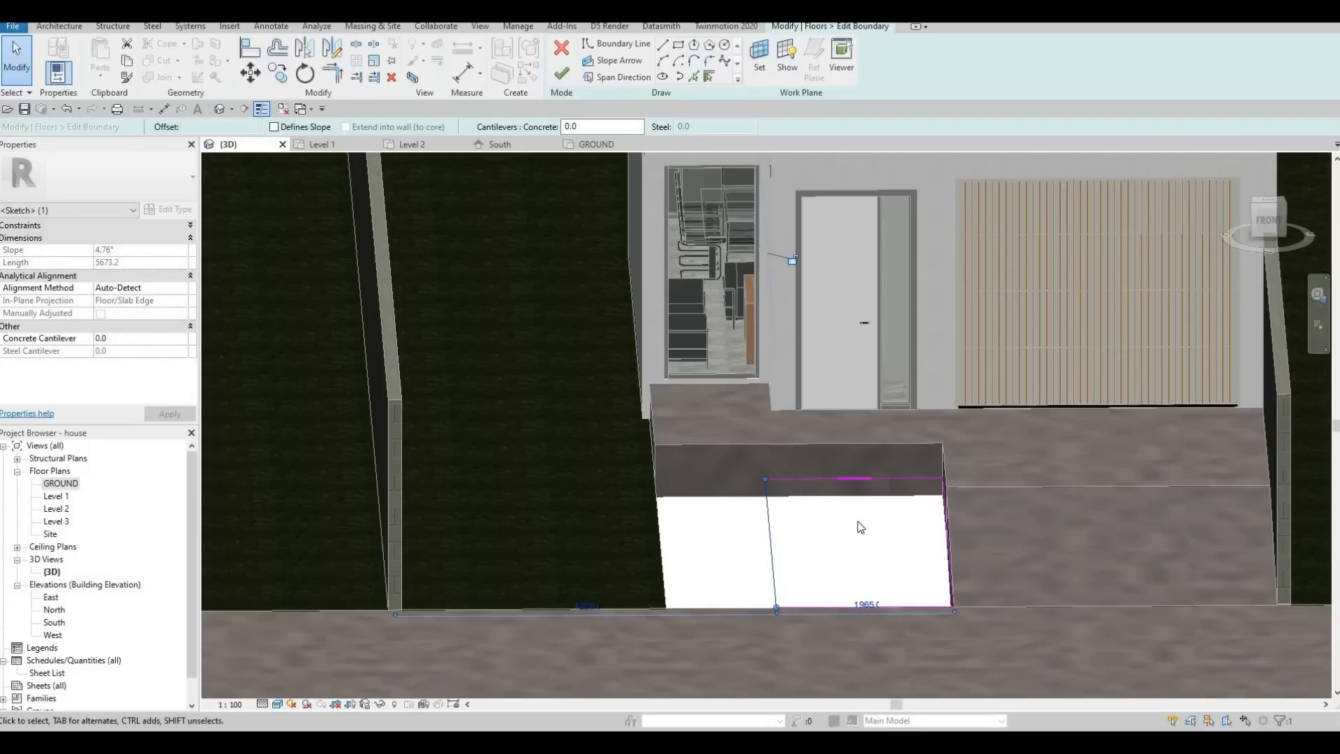
pyautogui.click(562, 72)
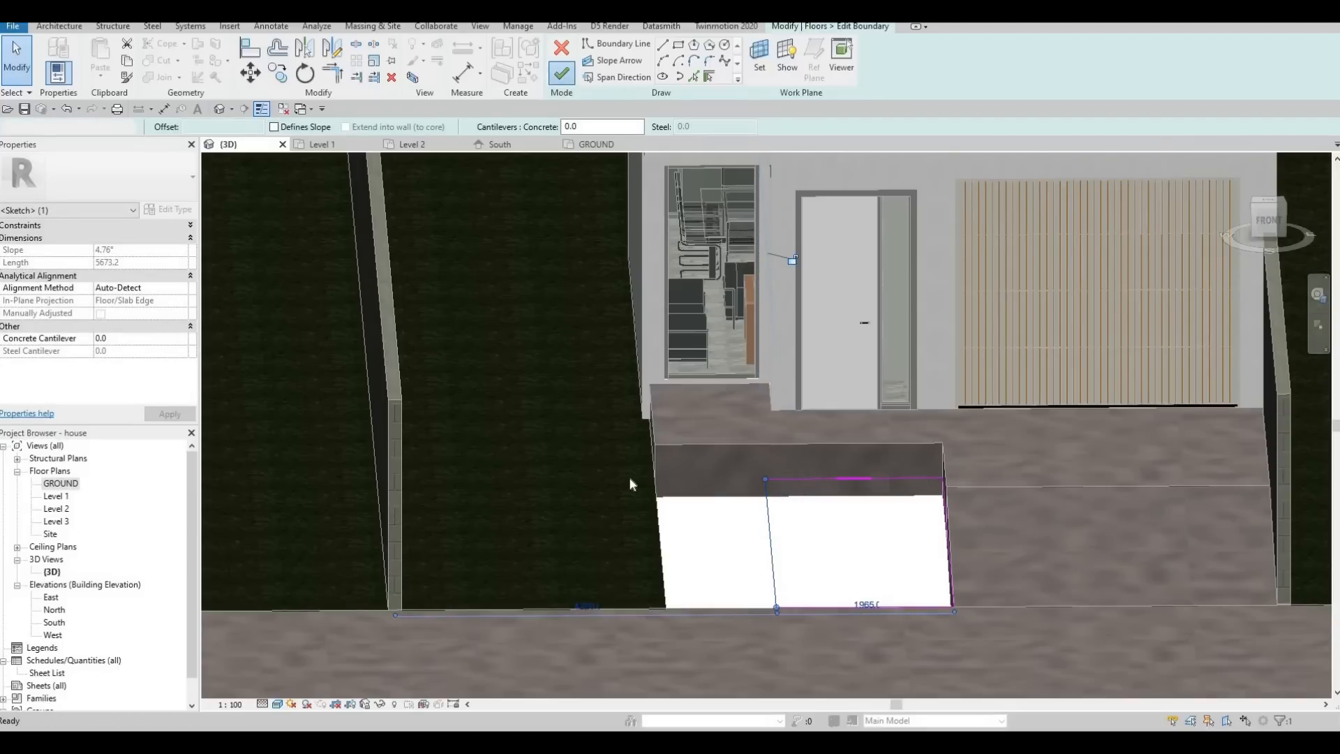
# Edit the house-side lawn's boundary on the GROUND plan, adding the entrance slab's front edge and the path's lawn-side edge as boundary lines.
pyautogui.click(643, 487)
pyautogui.click(568, 53)
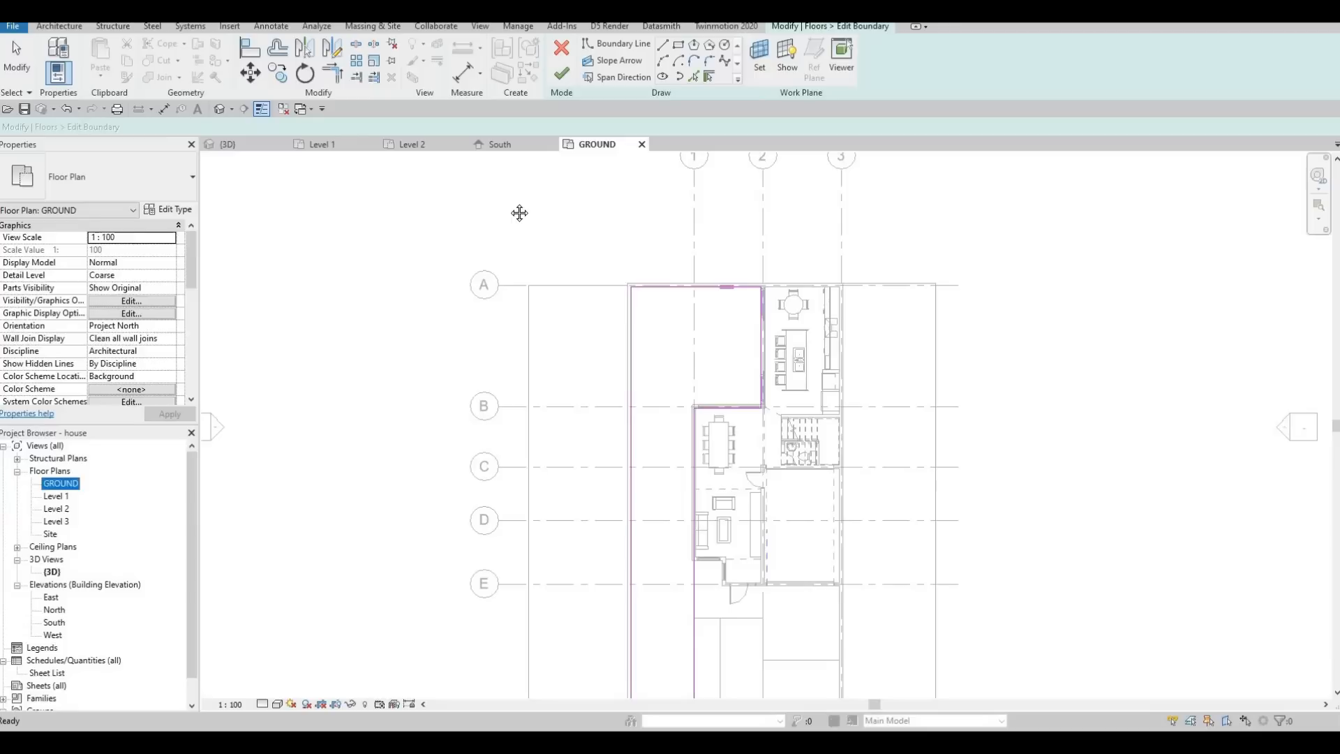
pyautogui.moveTo(642, 586); pyautogui.dragTo(552, 305, button='middle')
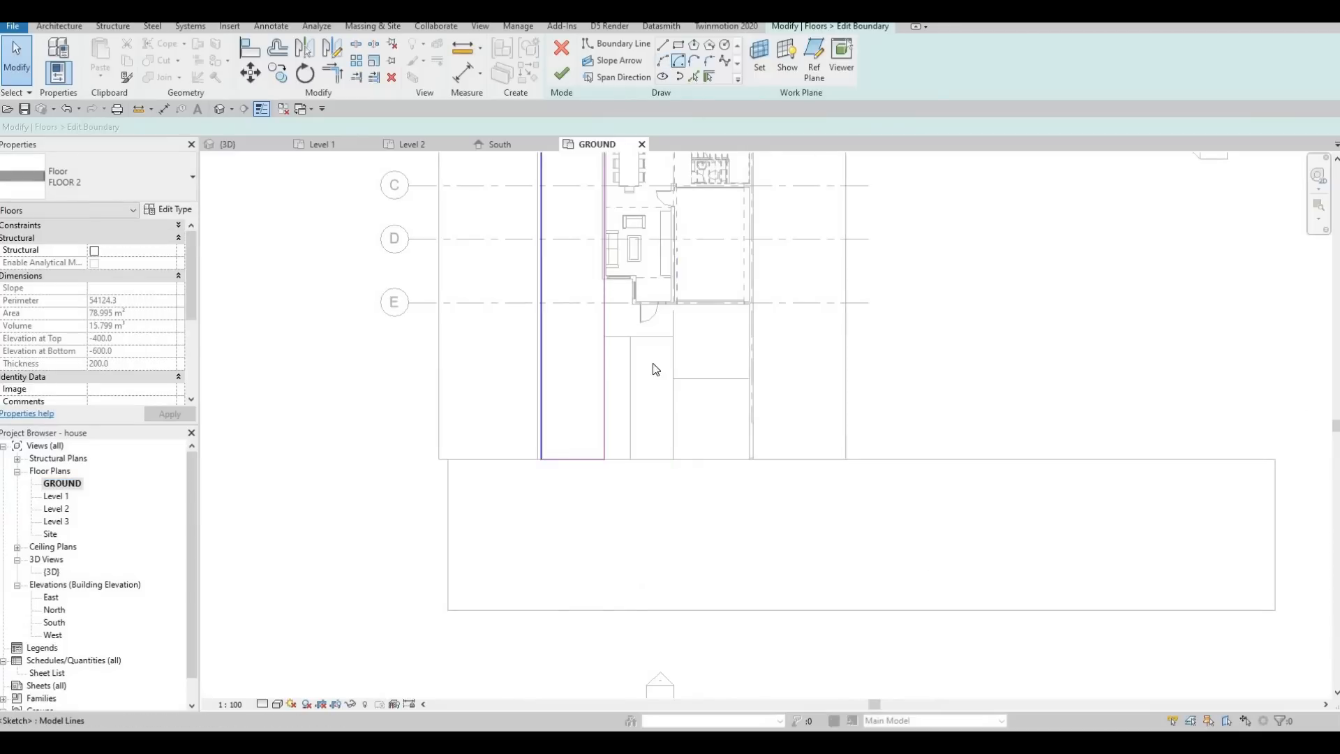
pyautogui.scroll(4, 628, 353)
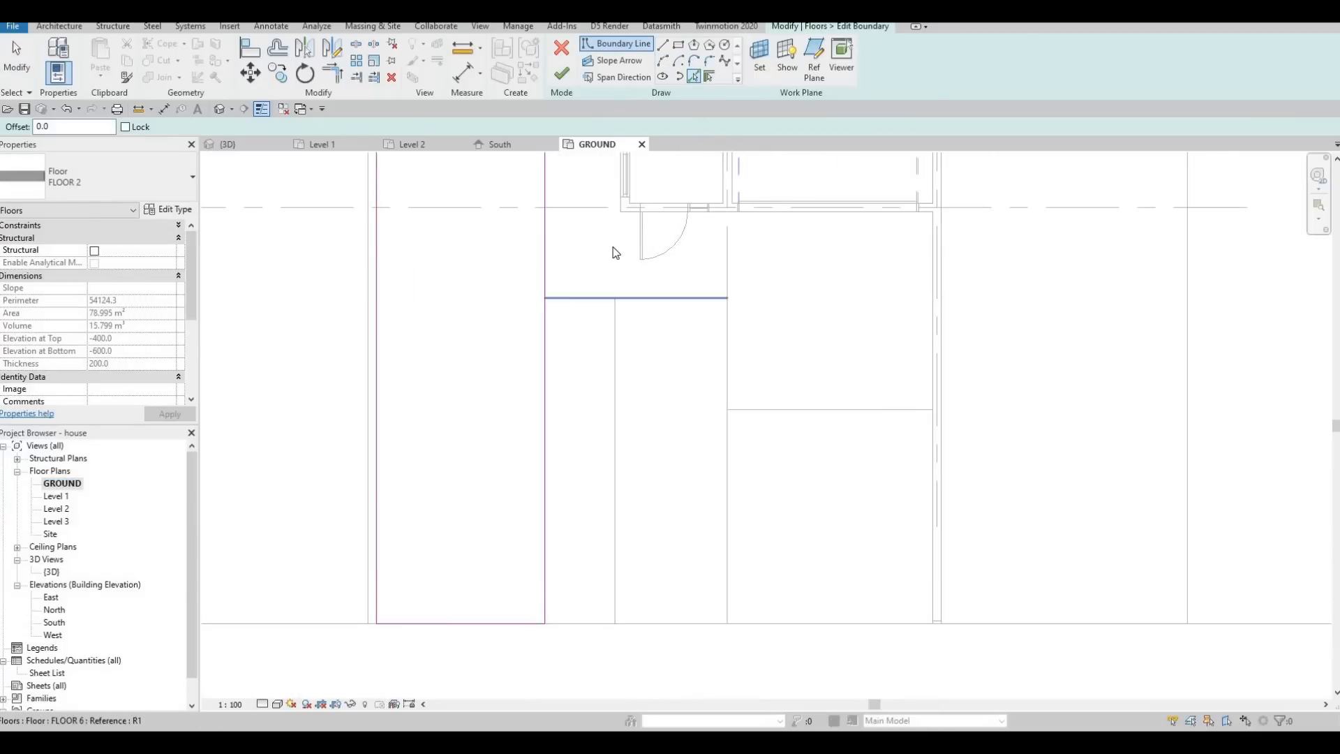
pyautogui.click(614, 308)
pyautogui.press('Escape')
pyautogui.press('Escape')
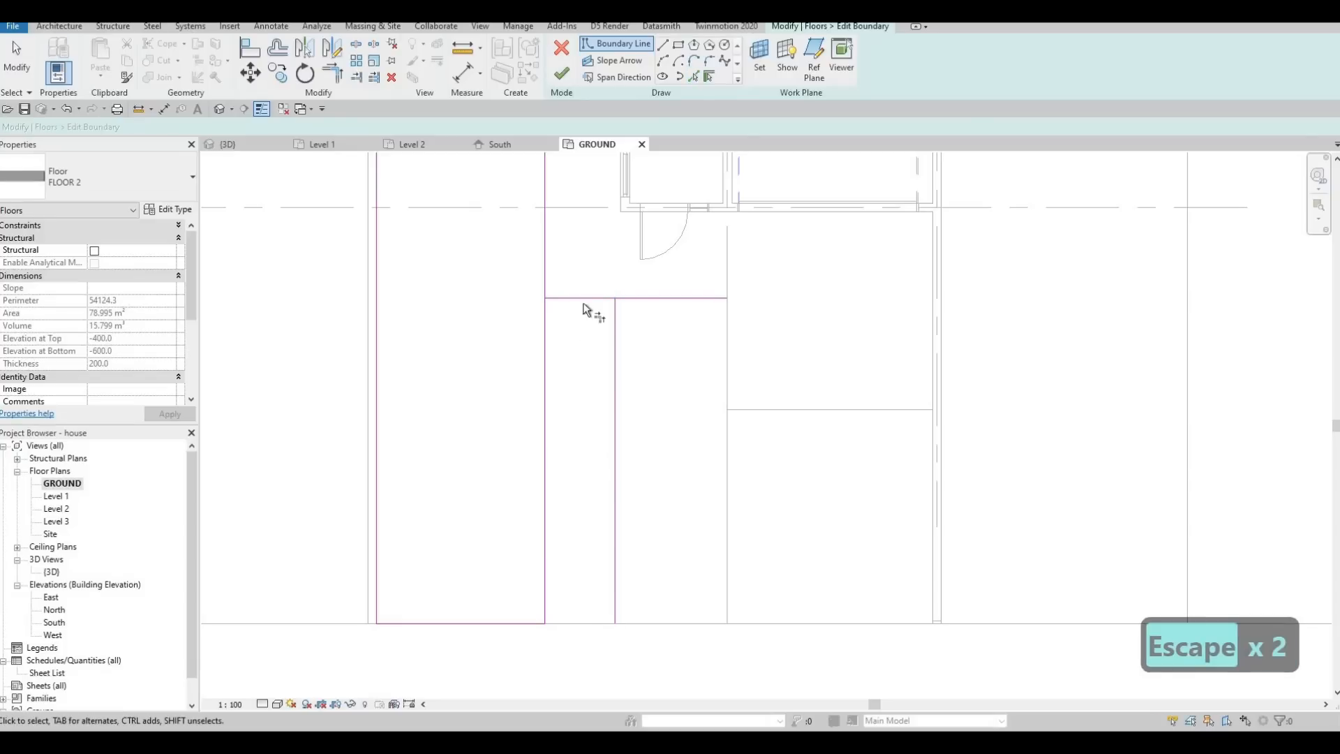
# Trim the lawn's boundary lines into one closed outline that includes the strip beside the entrance path, and finish the sketch.
pyautogui.press('t')
pyautogui.press('r')
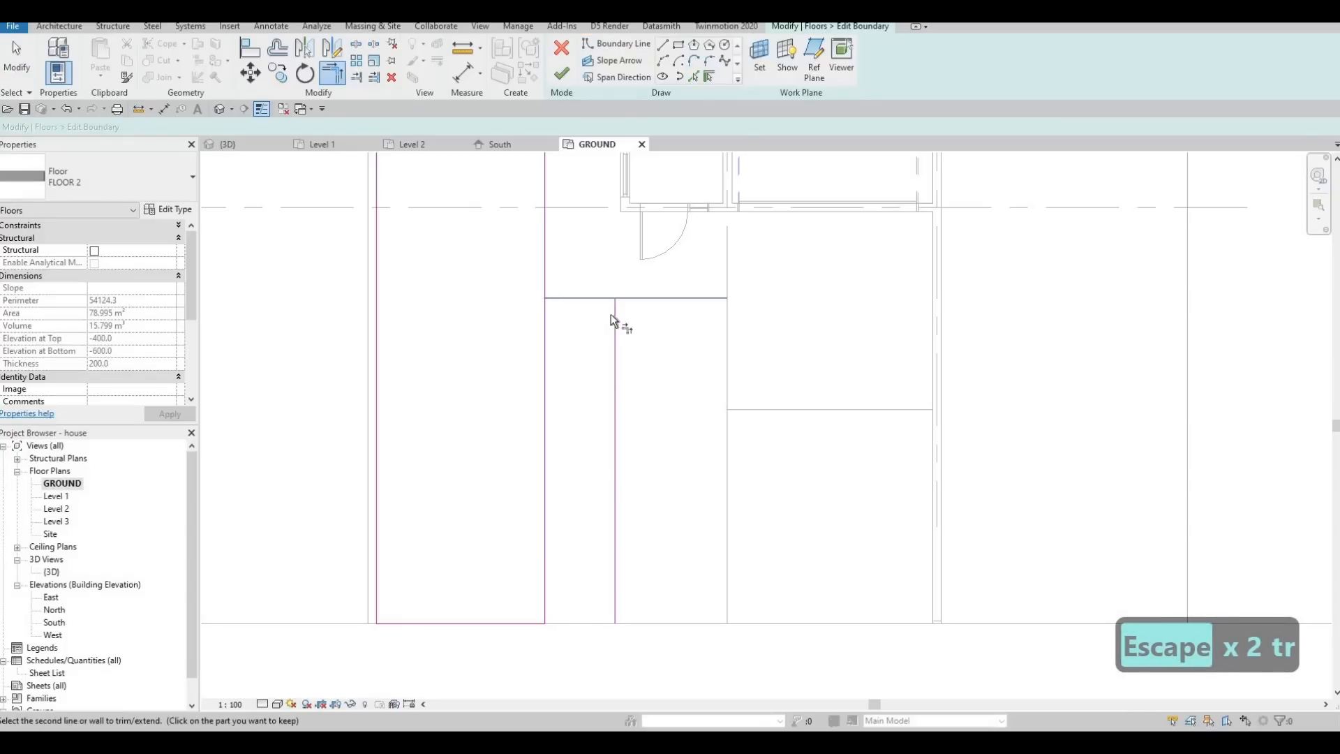
pyautogui.click(610, 314)
pyautogui.click(584, 306)
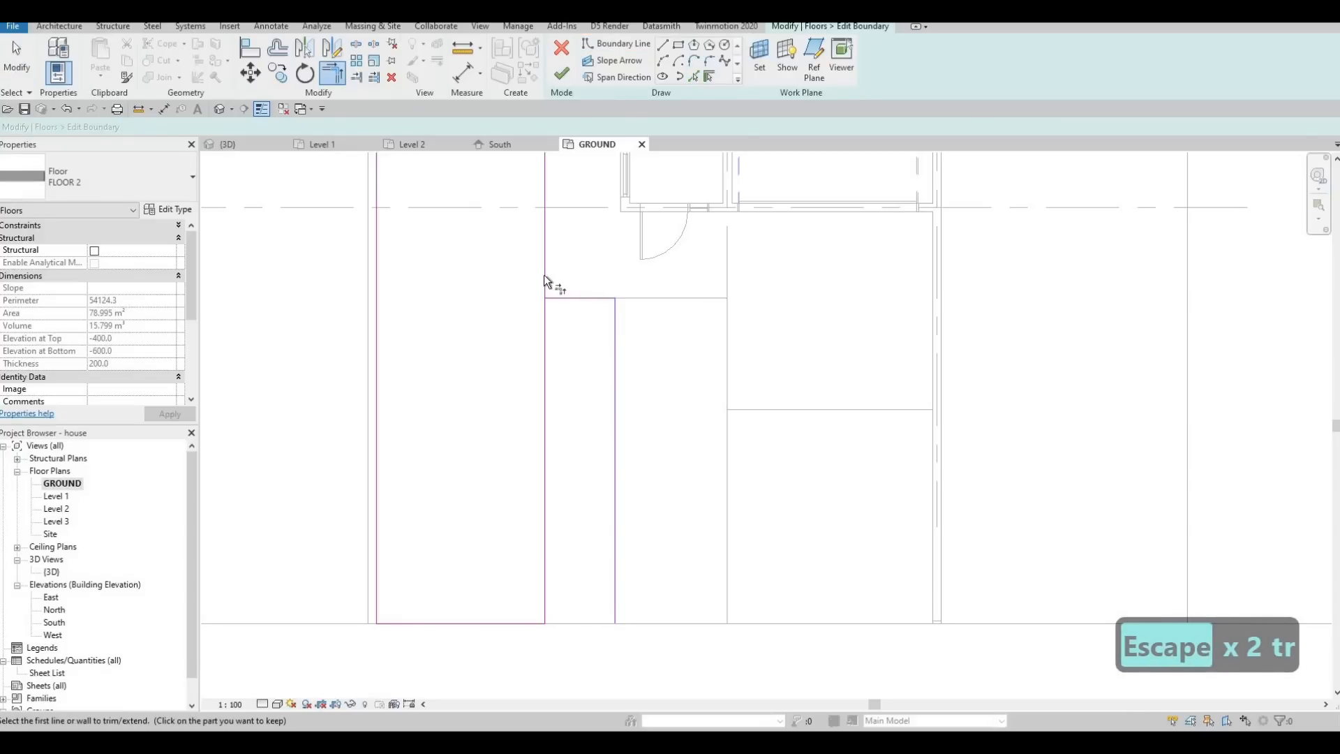
pyautogui.click(616, 528)
pyautogui.click(508, 626)
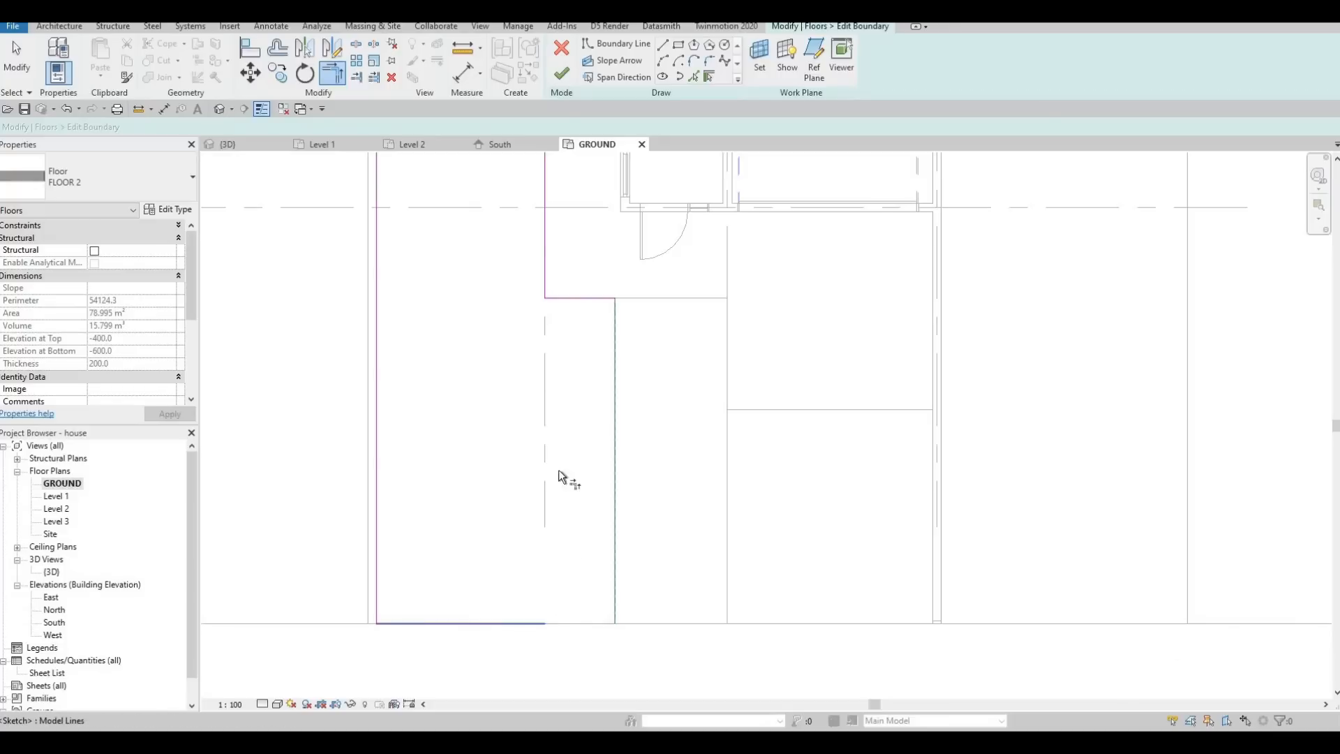
pyautogui.click(561, 73)
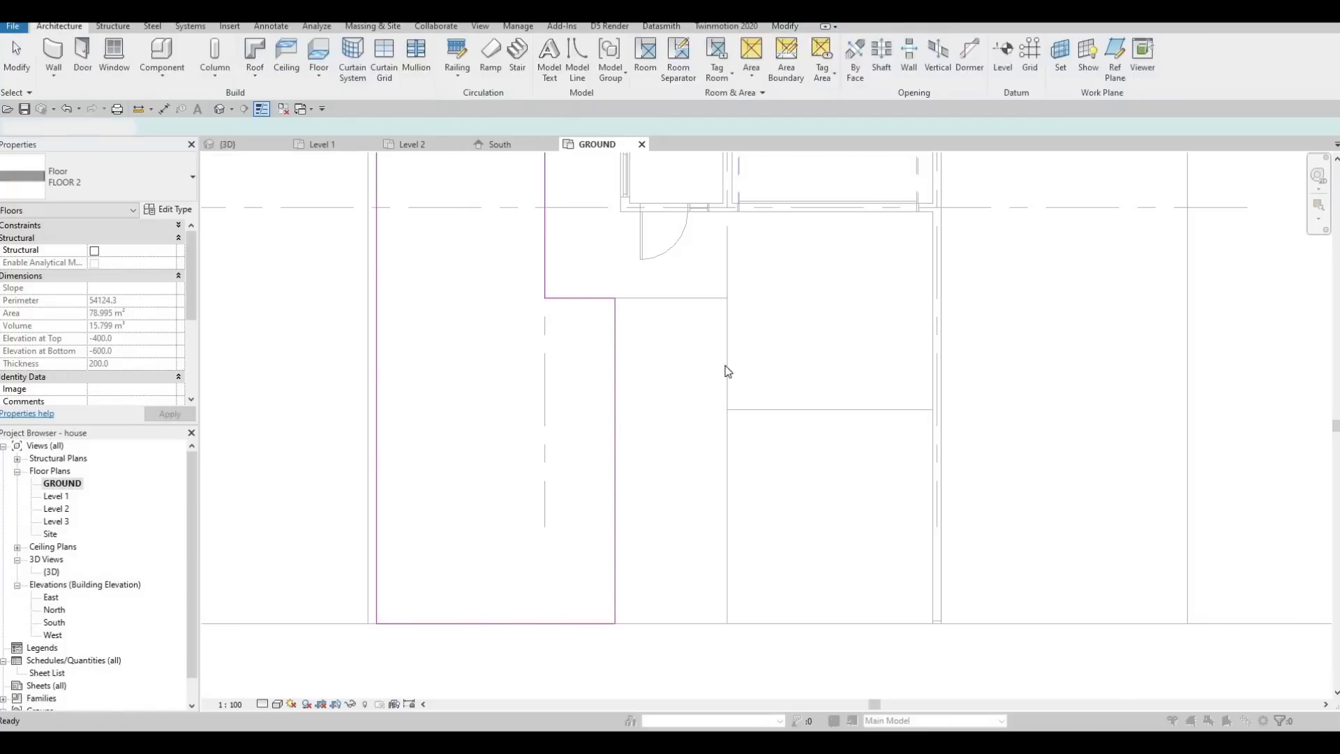
pyautogui.press('Escape')
pyautogui.press('Escape')
# Examine in the 3D view how the reshaped lawn meets the entrance path, and review both side lawns and the street slab.
pyautogui.click(271, 146)
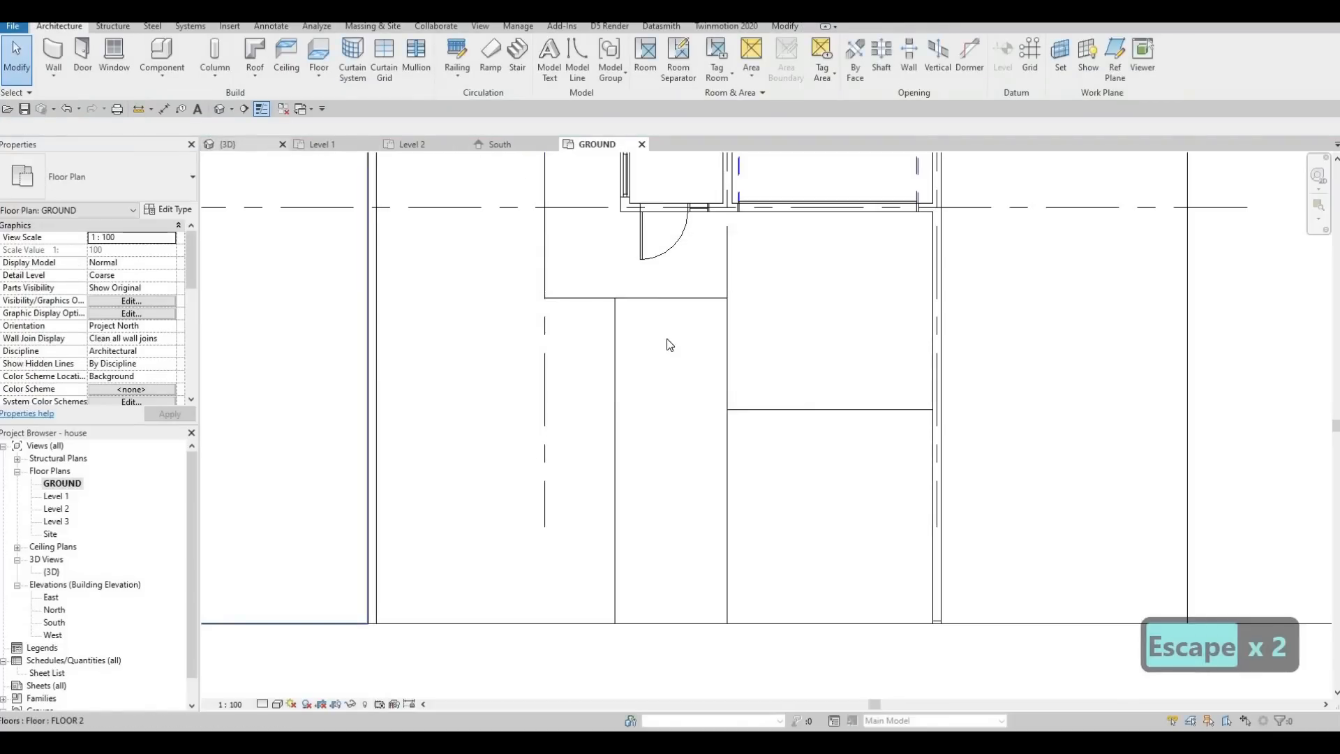
pyautogui.scroll(-3, 663, 441)
pyautogui.keyDown('shift'); pyautogui.moveTo(667, 442); pyautogui.dragTo(753, 440, button='middle'); pyautogui.keyUp('shift')
pyautogui.moveTo(793, 533); pyautogui.dragTo(772, 543, button='middle')
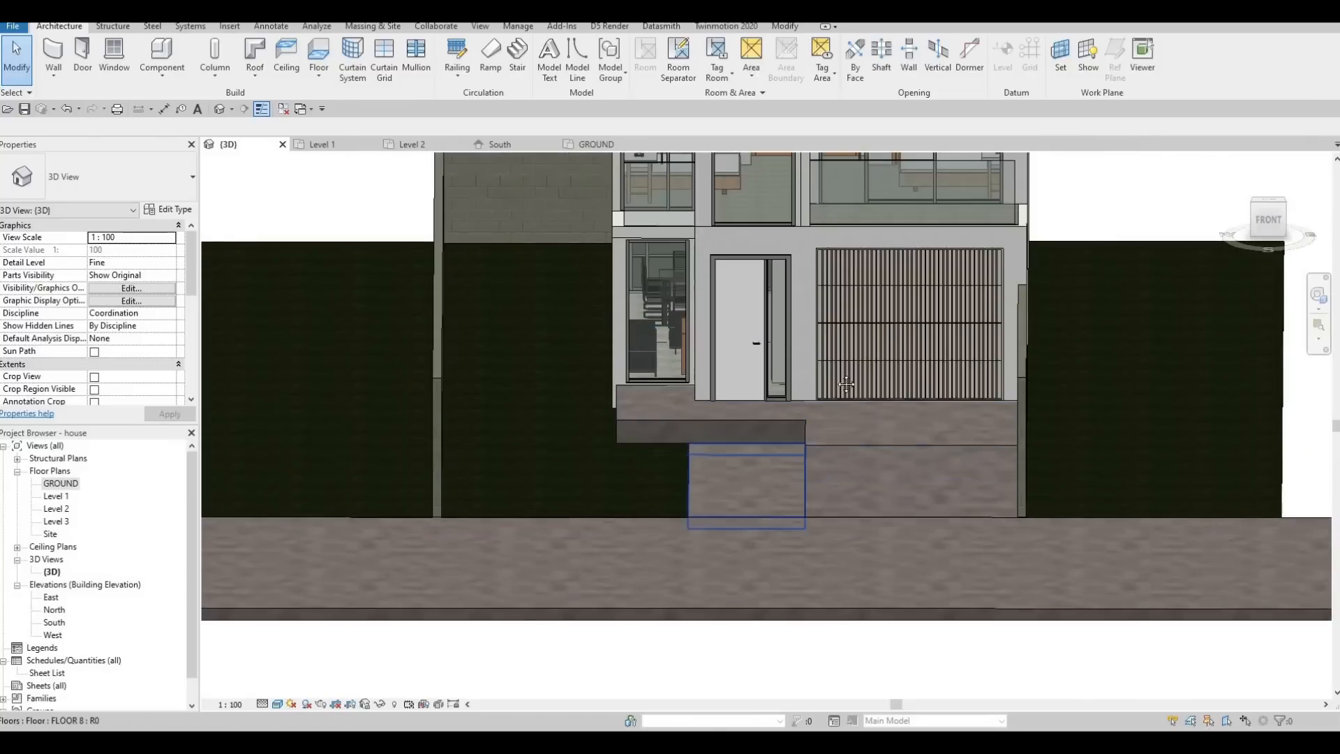
pyautogui.keyDown('shift'); pyautogui.moveTo(778, 489); pyautogui.dragTo(835, 483, button='middle'); pyautogui.keyUp('shift')
pyautogui.scroll(-1, 942, 345)
pyautogui.moveTo(894, 346); pyautogui.dragTo(725, 460, button='middle')
pyautogui.scroll(-1, 724, 461)
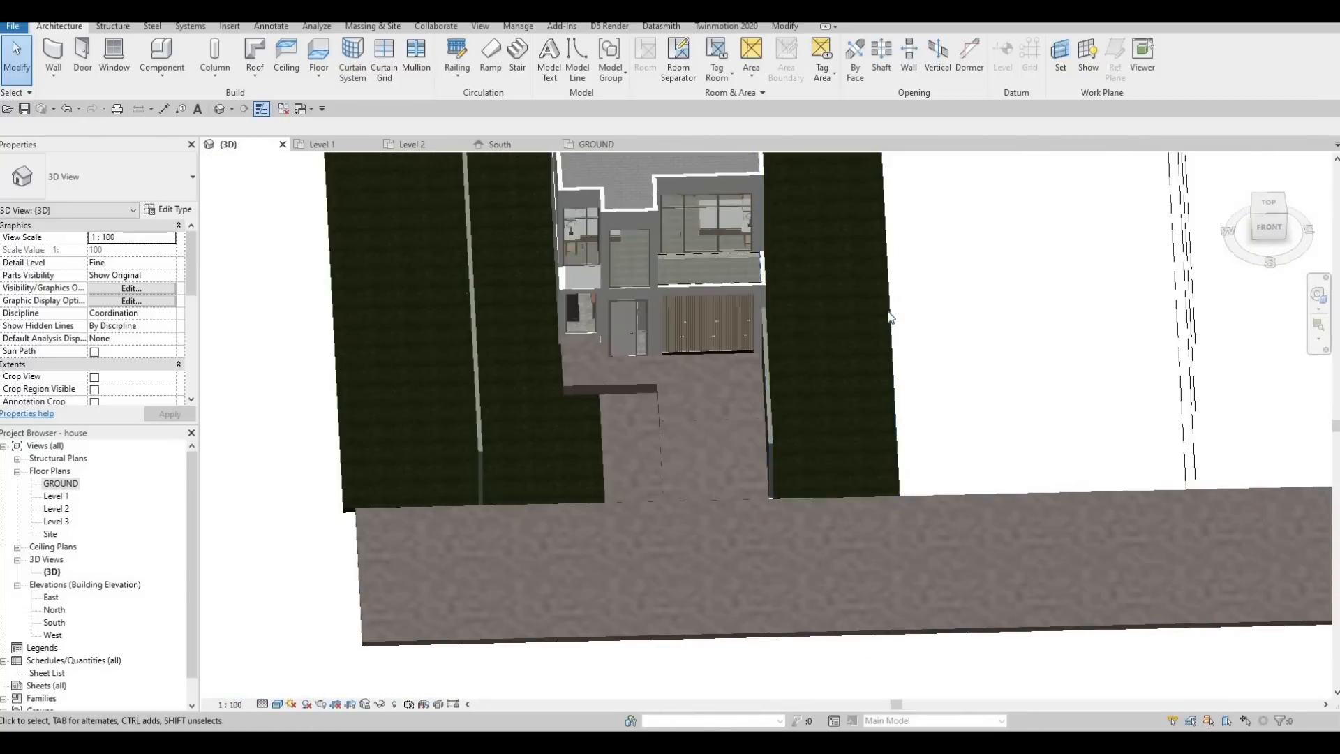
# Edit the FLOOR 2 lawn beside the garage, moving its outer boundary edge to the far end of the street slab, 24000 mm wide.
pyautogui.click(883, 299)
pyautogui.click(565, 70)
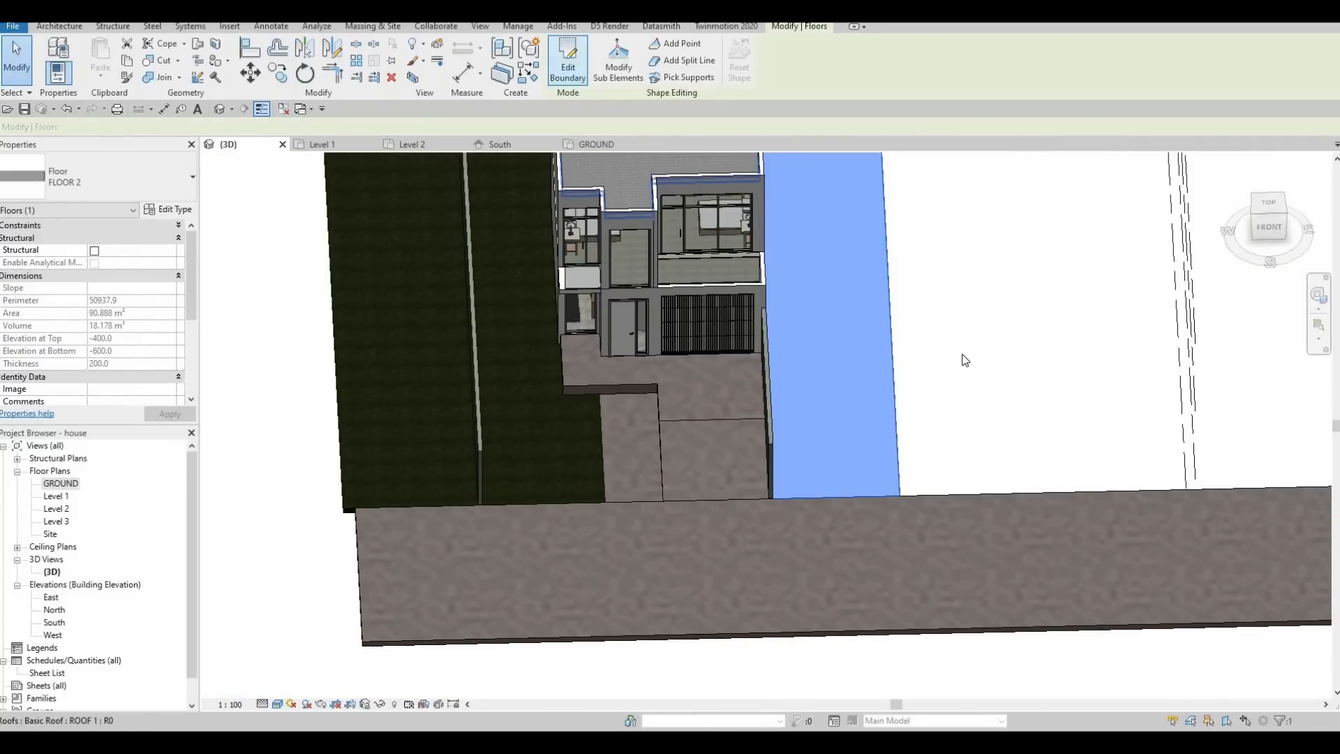
pyautogui.keyDown('shift'); pyautogui.moveTo(887, 491); pyautogui.dragTo(872, 461, button='middle'); pyautogui.keyUp('shift')
pyautogui.scroll(-2, 872, 461)
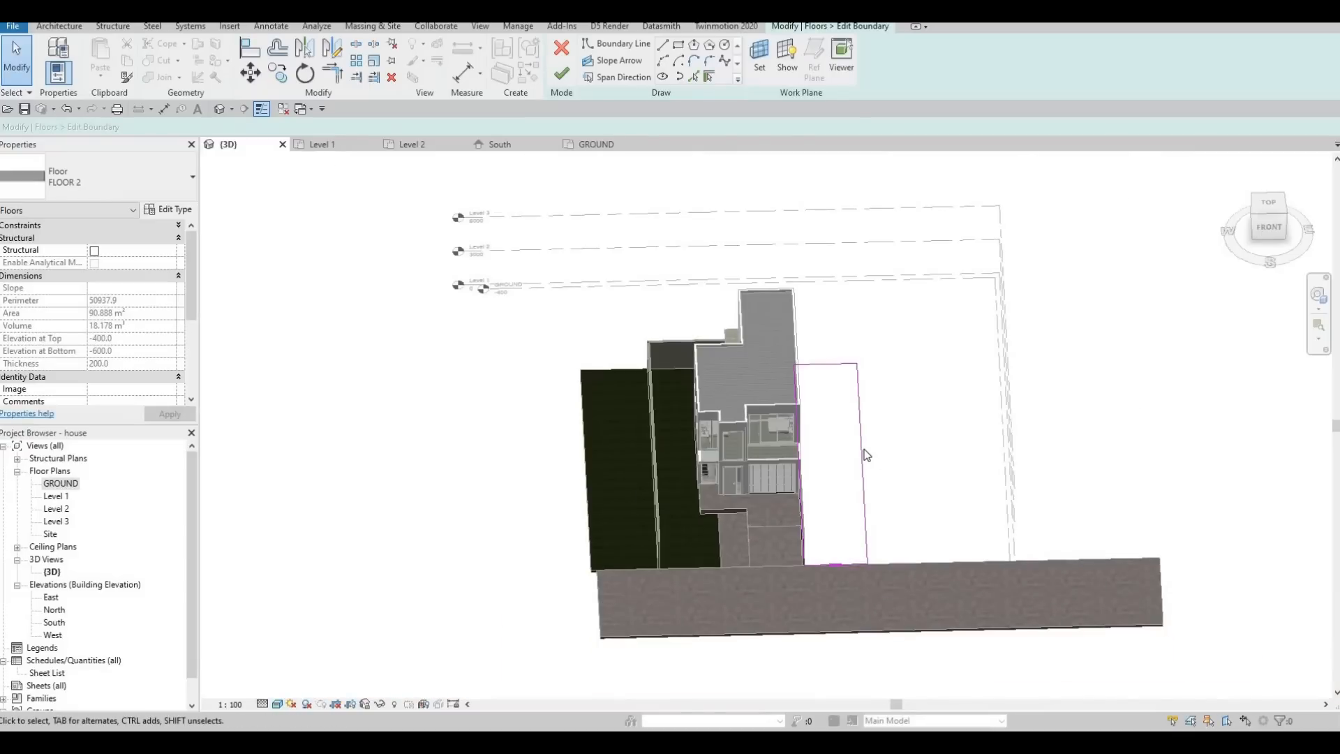
pyautogui.click(863, 450)
pyautogui.moveTo(1051, 445); pyautogui.dragTo(1155, 452)
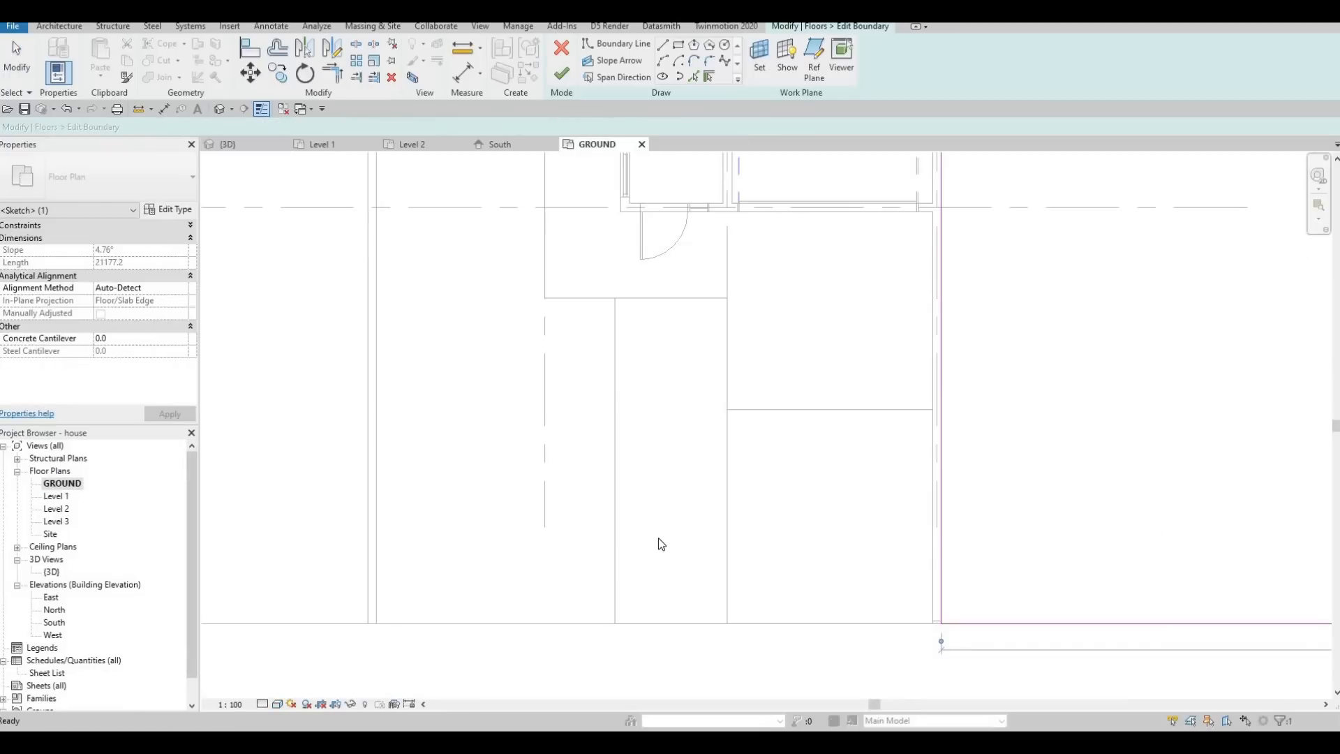
# On the GROUND plan, add a boundary rectangle of about 47100 by 15900 mm behind the plot, starting at the widened lawn's rear outer corner.
pyautogui.moveTo(723, 418); pyautogui.dragTo(684, 531, button='middle')
pyautogui.scroll(-5, 684, 532)
pyautogui.moveTo(666, 314); pyautogui.dragTo(665, 395, button='middle')
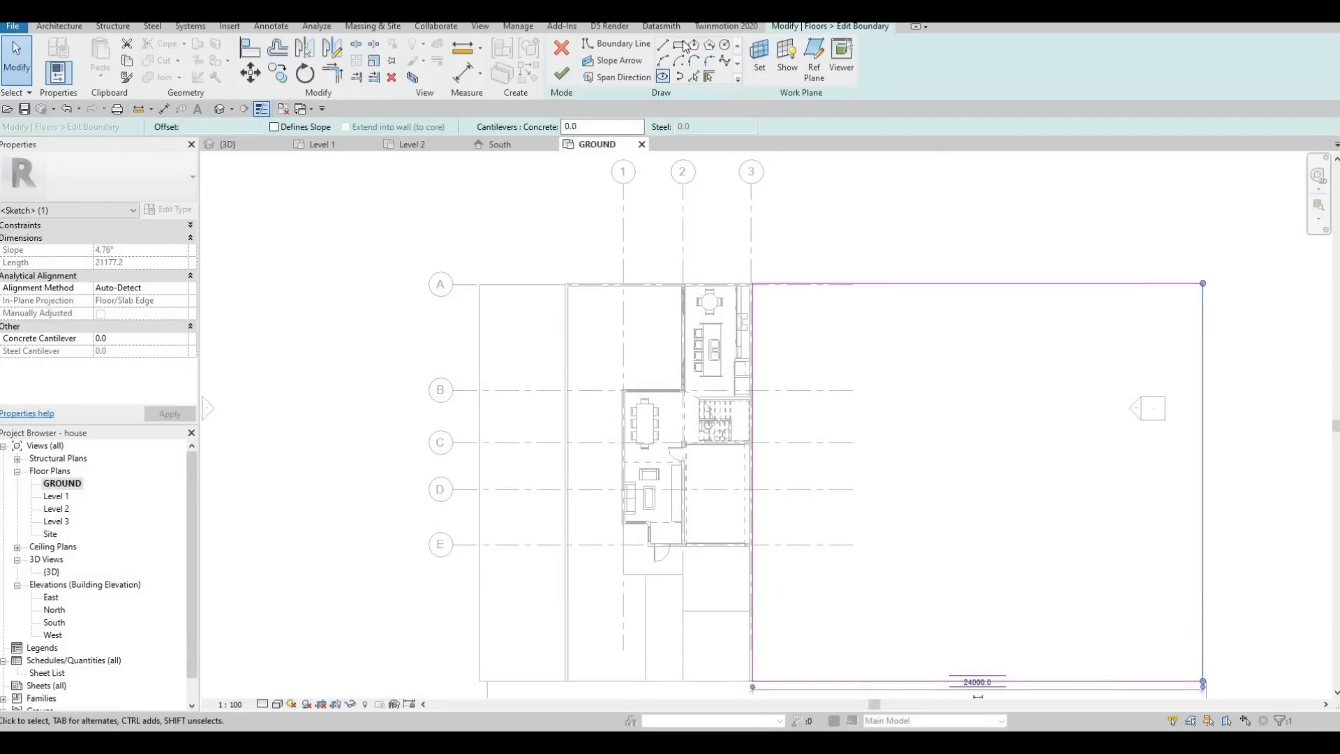
pyautogui.scroll(-2, 678, 283)
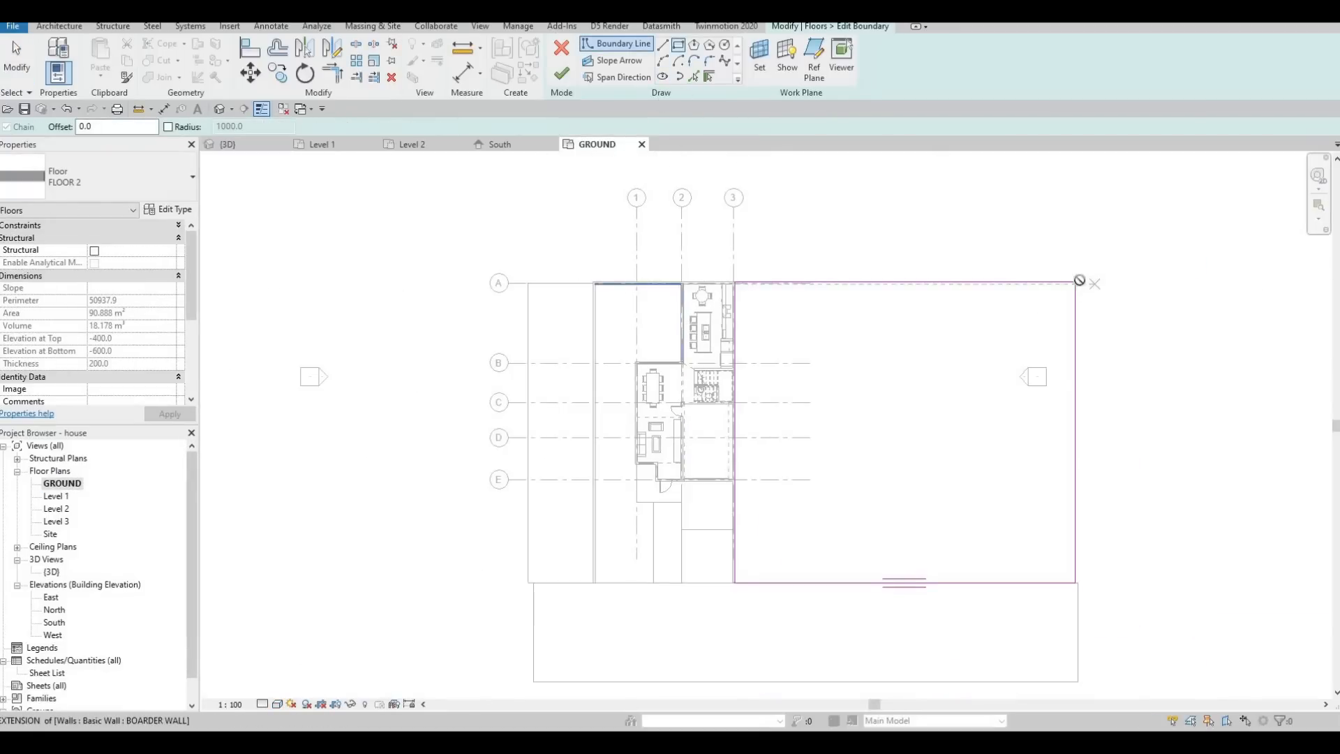
pyautogui.moveTo(514, 239); pyautogui.dragTo(569, 311, button='middle')
pyautogui.scroll(-2, 558, 201)
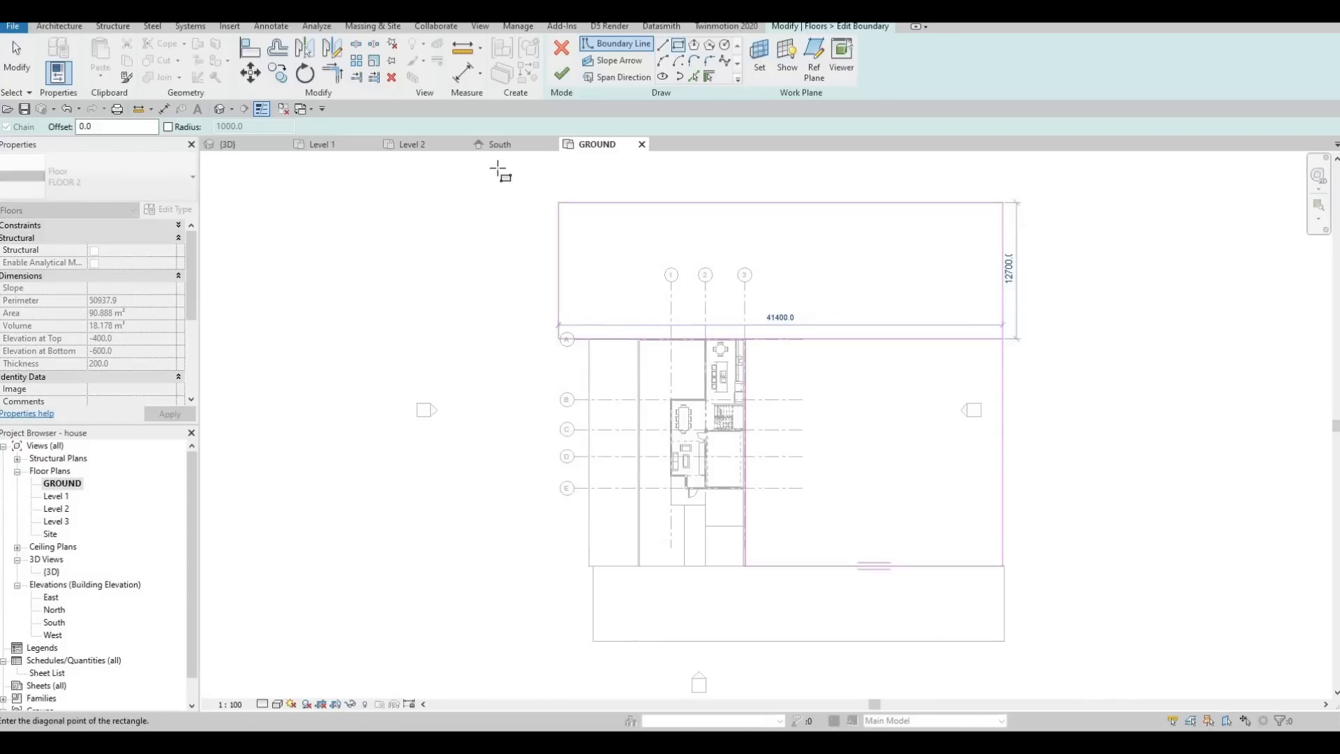
pyautogui.click(626, 249)
pyautogui.press('Escape')
pyautogui.press('Escape')
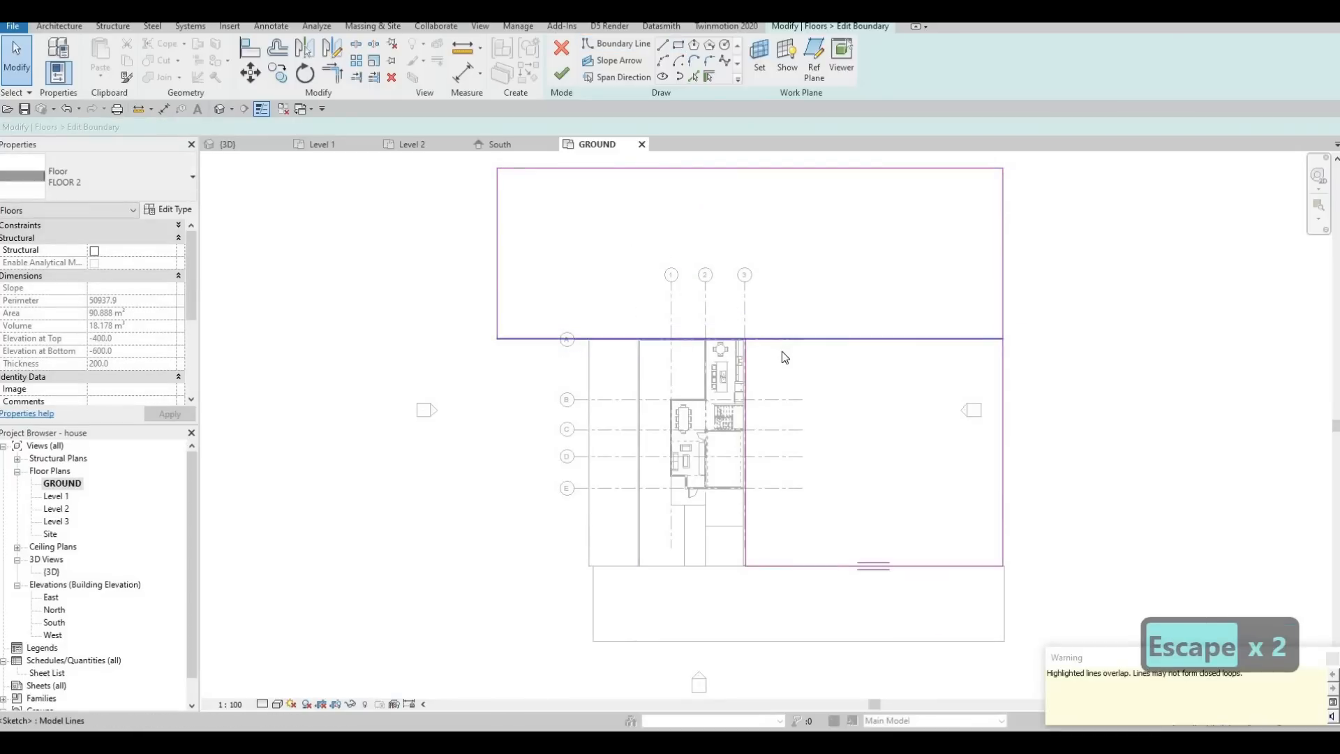
# Trim the rear rectangle to the lawn's house-side edge and delete the shared line, merging both areas into one outline.
pyautogui.press('t')
pyautogui.press('r')
pyautogui.click(745, 348)
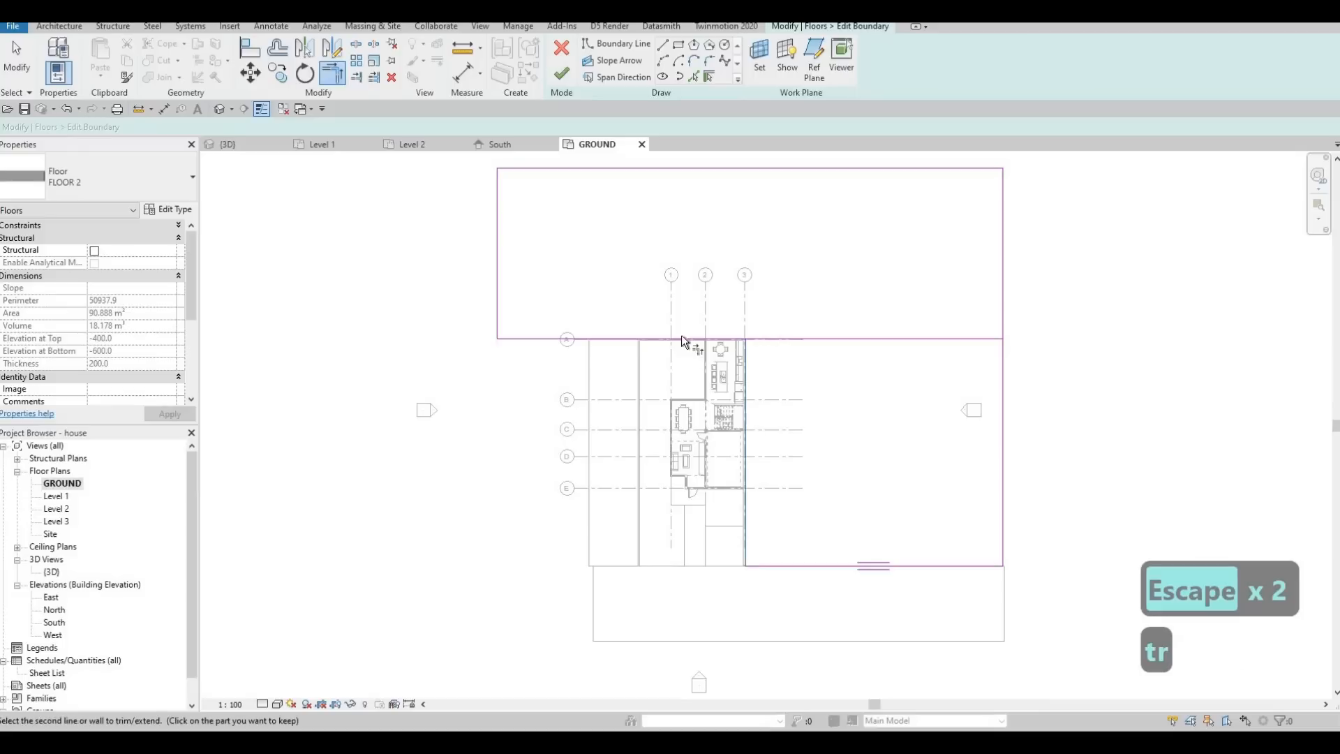
pyautogui.click(960, 339)
pyautogui.press('Escape')
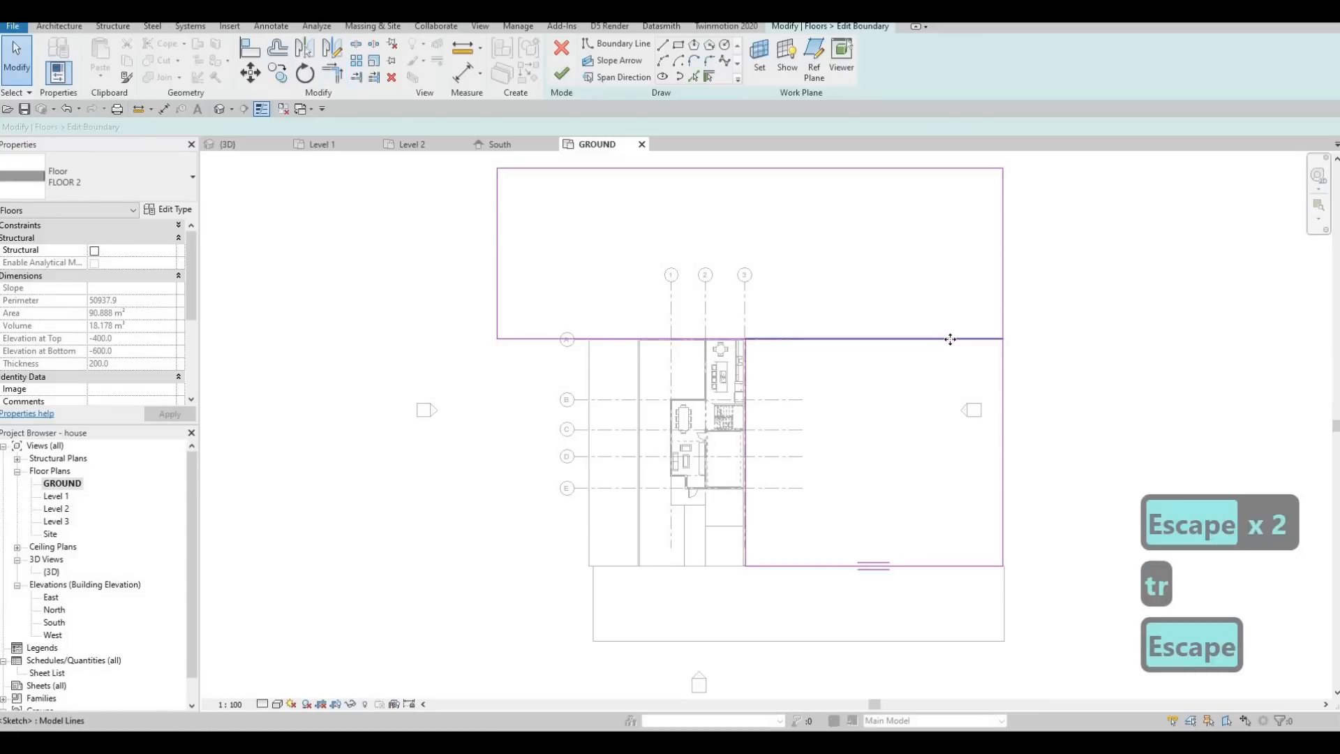
pyautogui.click(950, 339)
pyautogui.press('Delete')
pyautogui.scroll(-2, 966, 349)
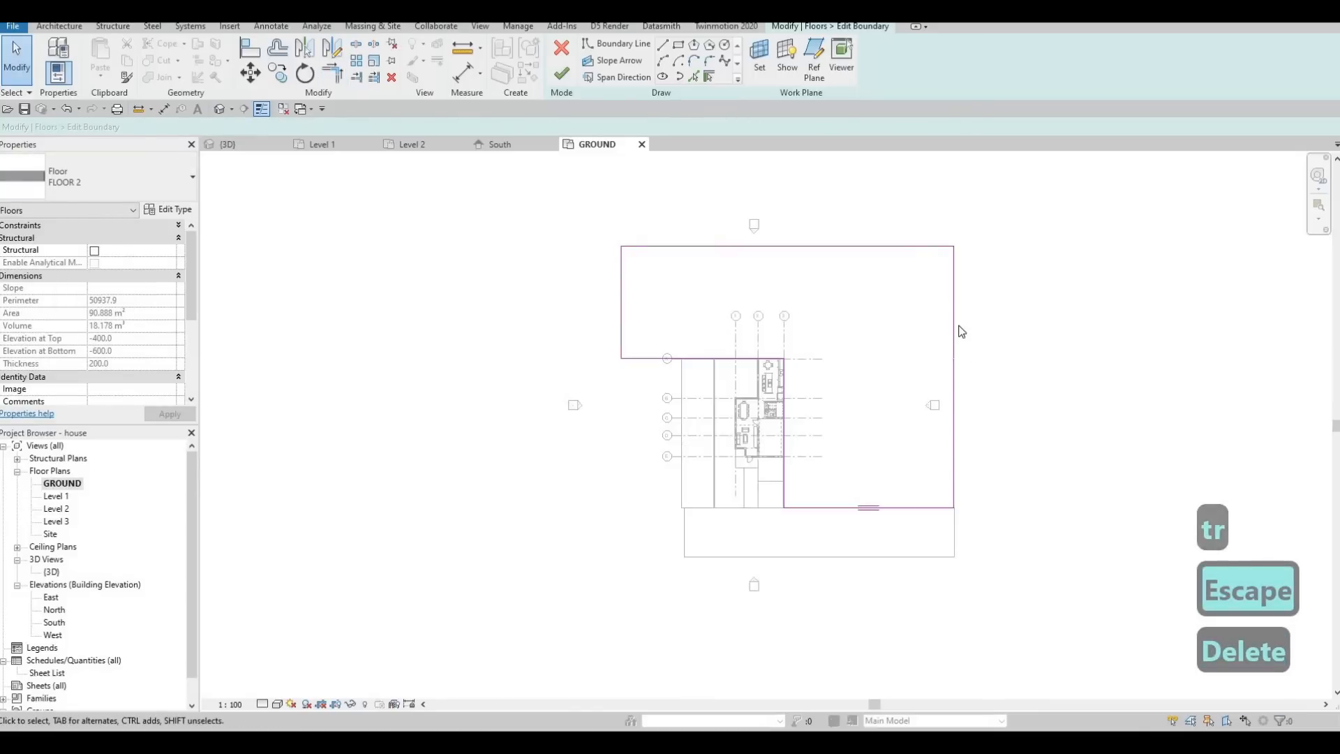
pyautogui.press('Escape')
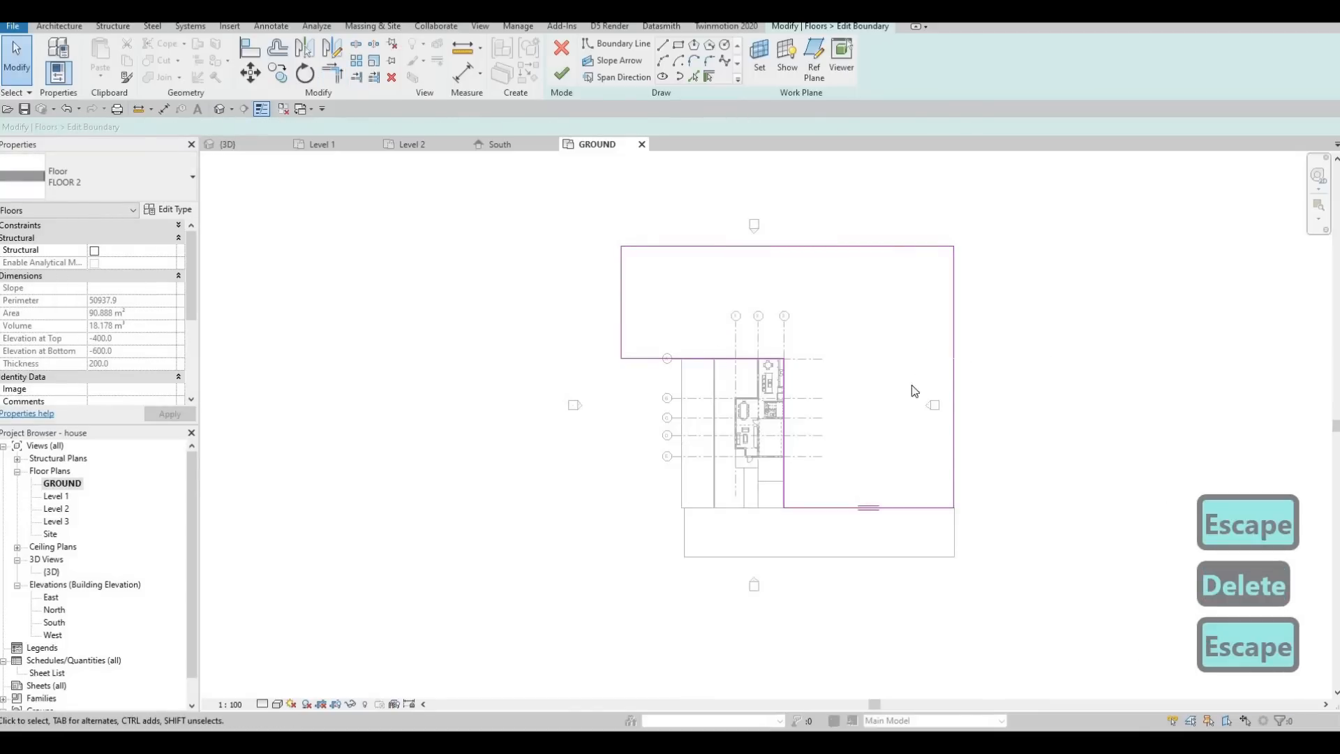
pyautogui.click(954, 341)
pyautogui.press('Escape')
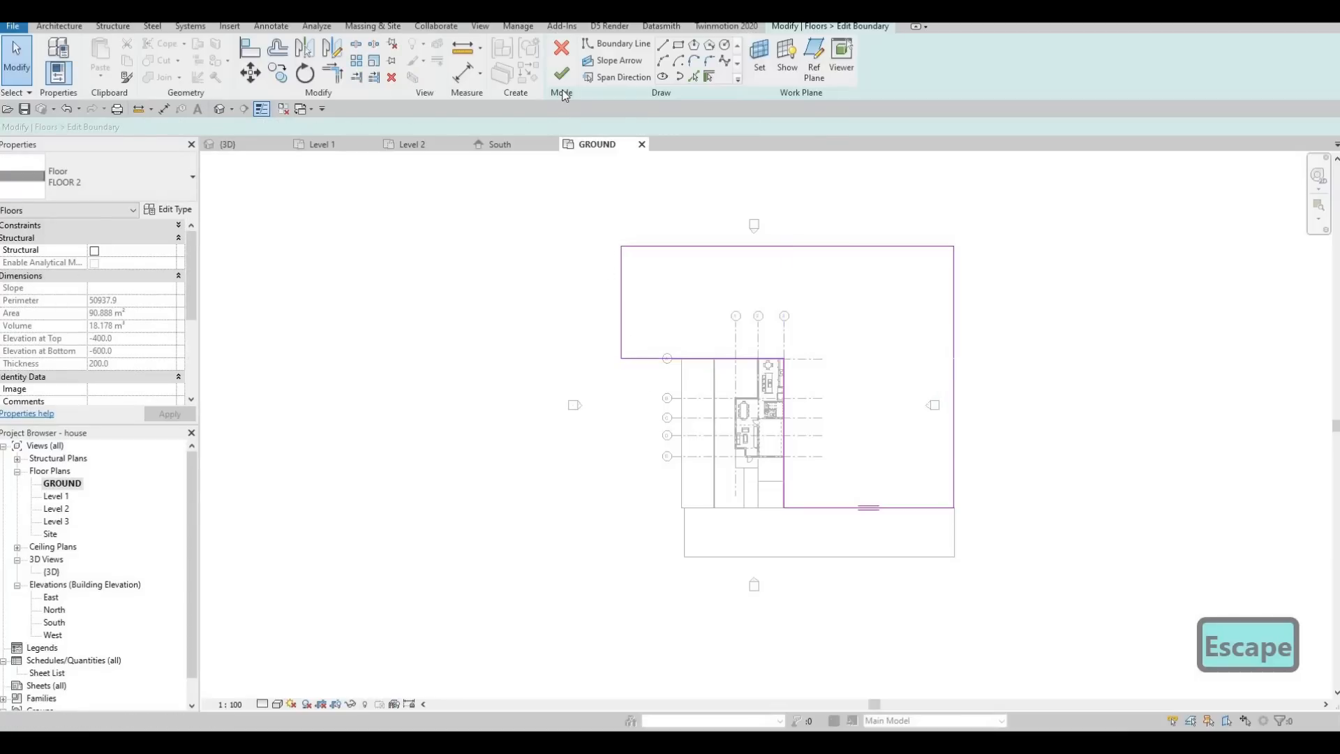
# Add a boundary rectangle of about 13115 by 21177 mm outside the opposite boundary wall, from grid A to the street edge.
pyautogui.click(677, 48)
pyautogui.scroll(4, 719, 341)
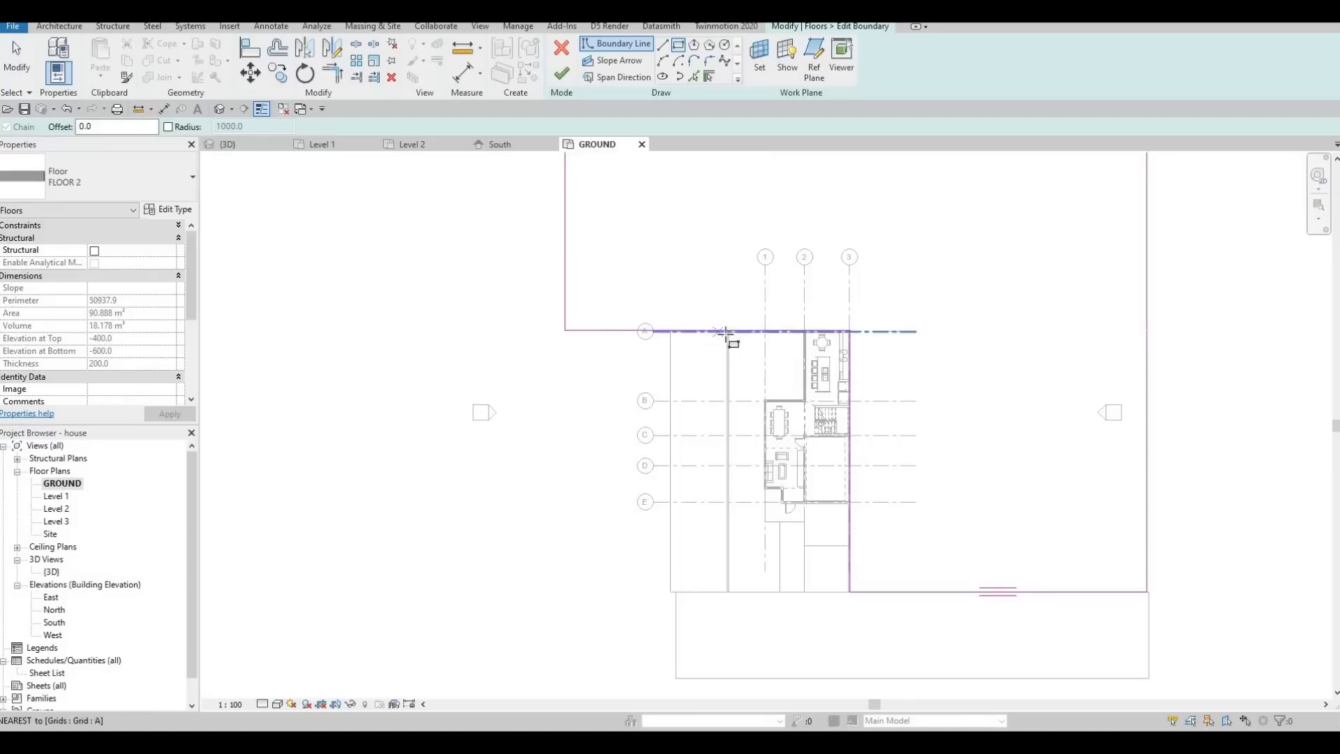
pyautogui.click(727, 331)
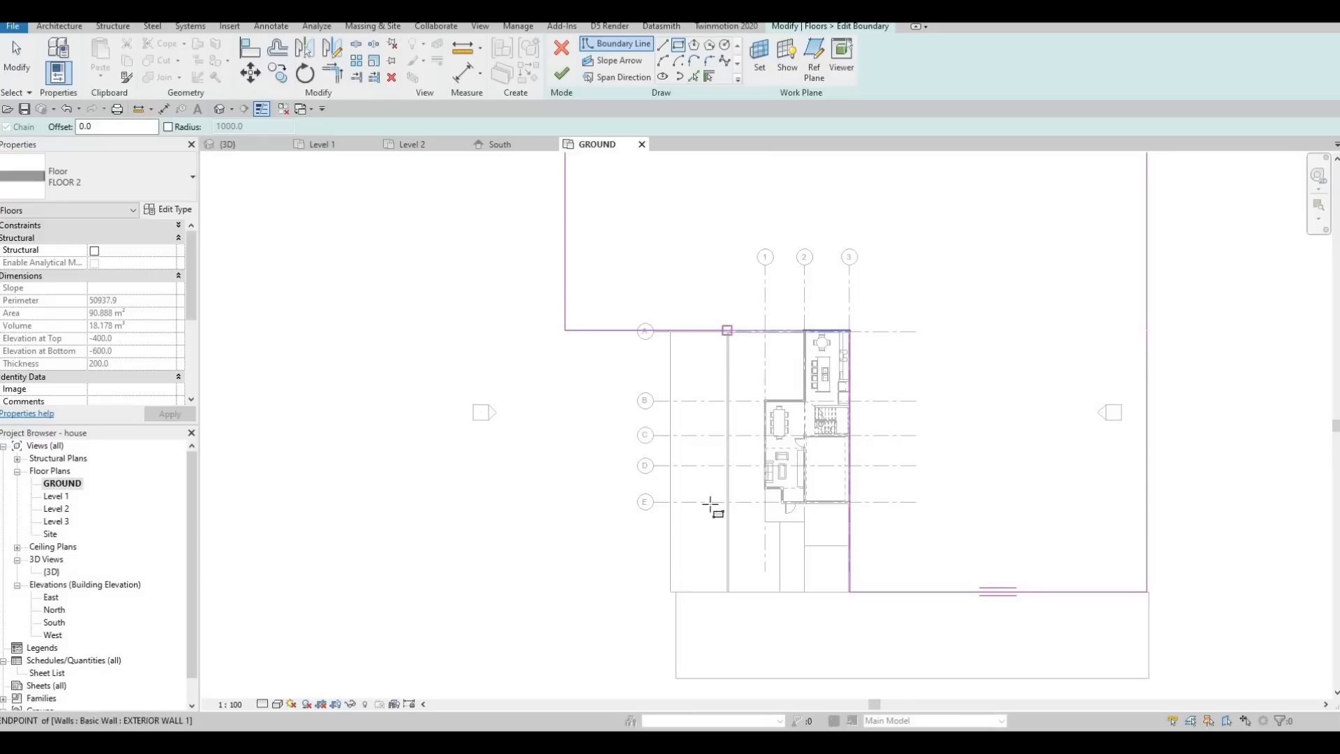
pyautogui.click(565, 591)
pyautogui.press('Escape')
pyautogui.press('Escape')
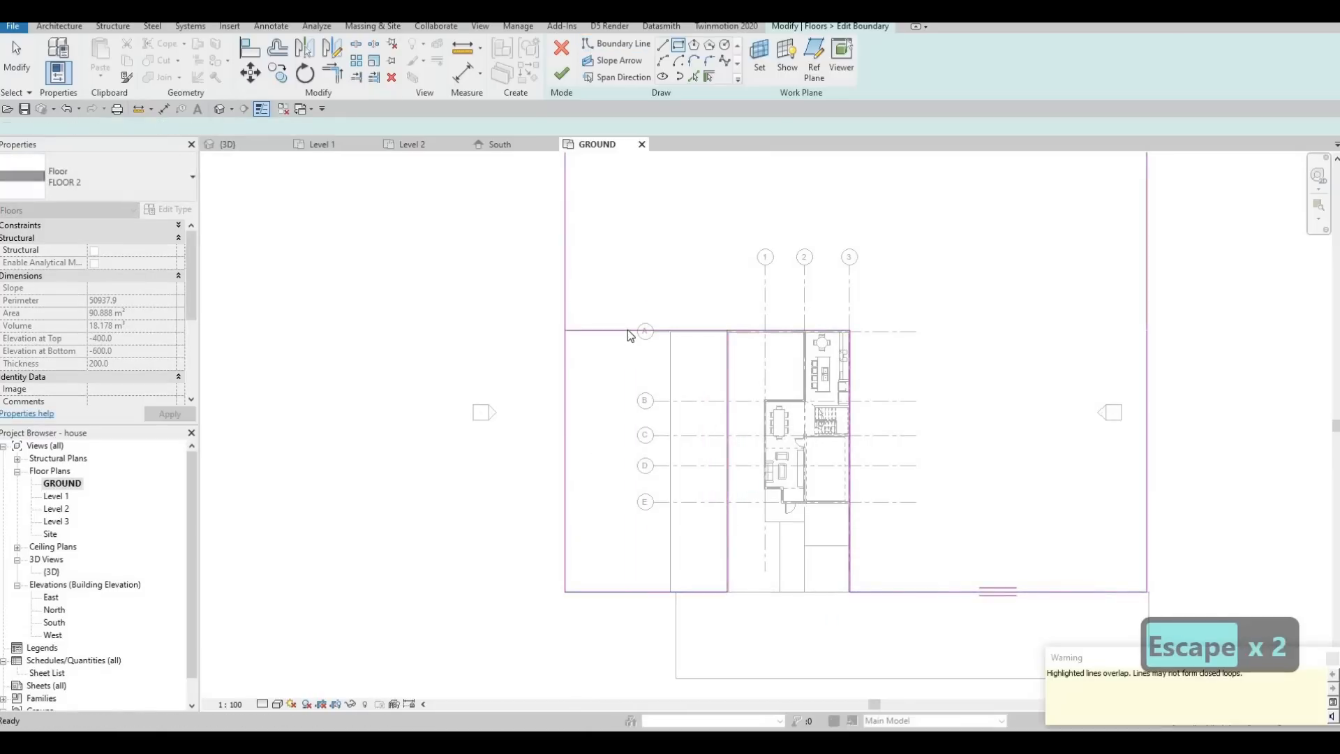
pyautogui.press('Escape')
# Delete the new rectangle's duplicate rear line, trim the boundary at the wall into one closed outline, and finish the sketch.
pyautogui.click(627, 329)
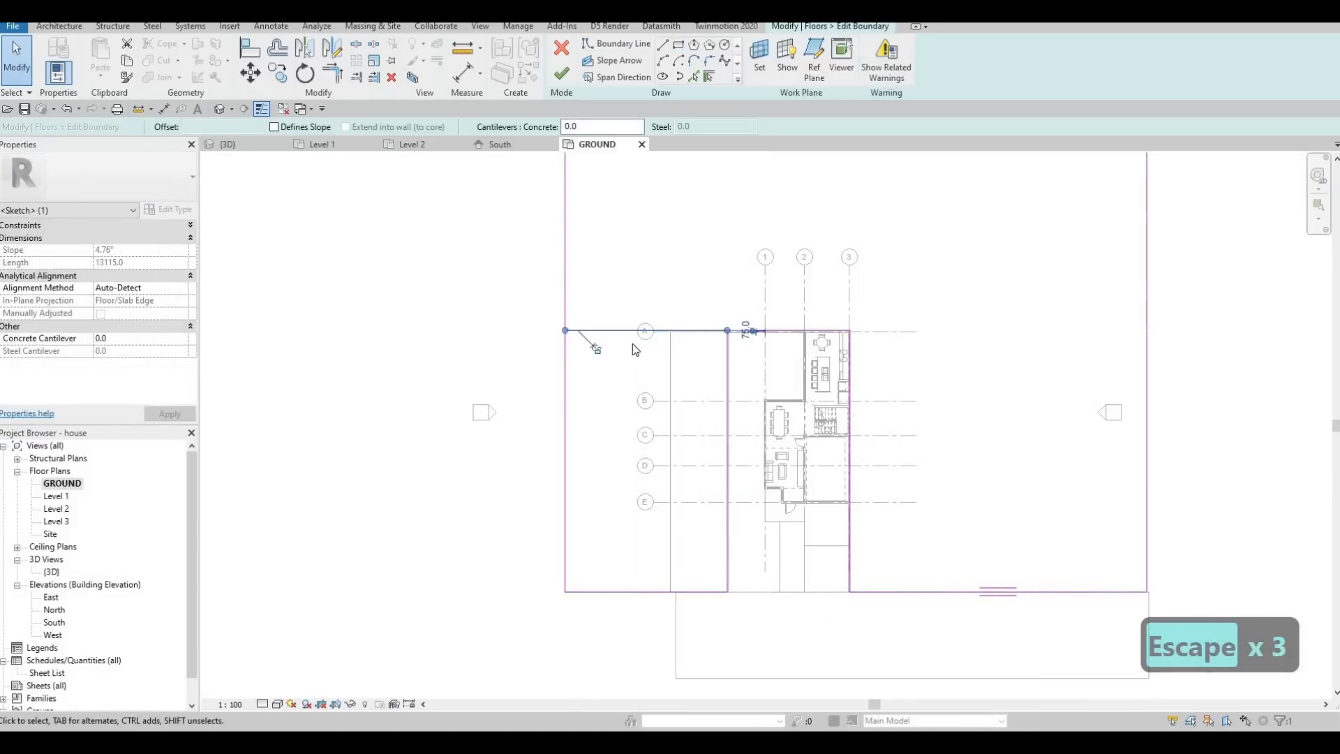
pyautogui.press('Delete')
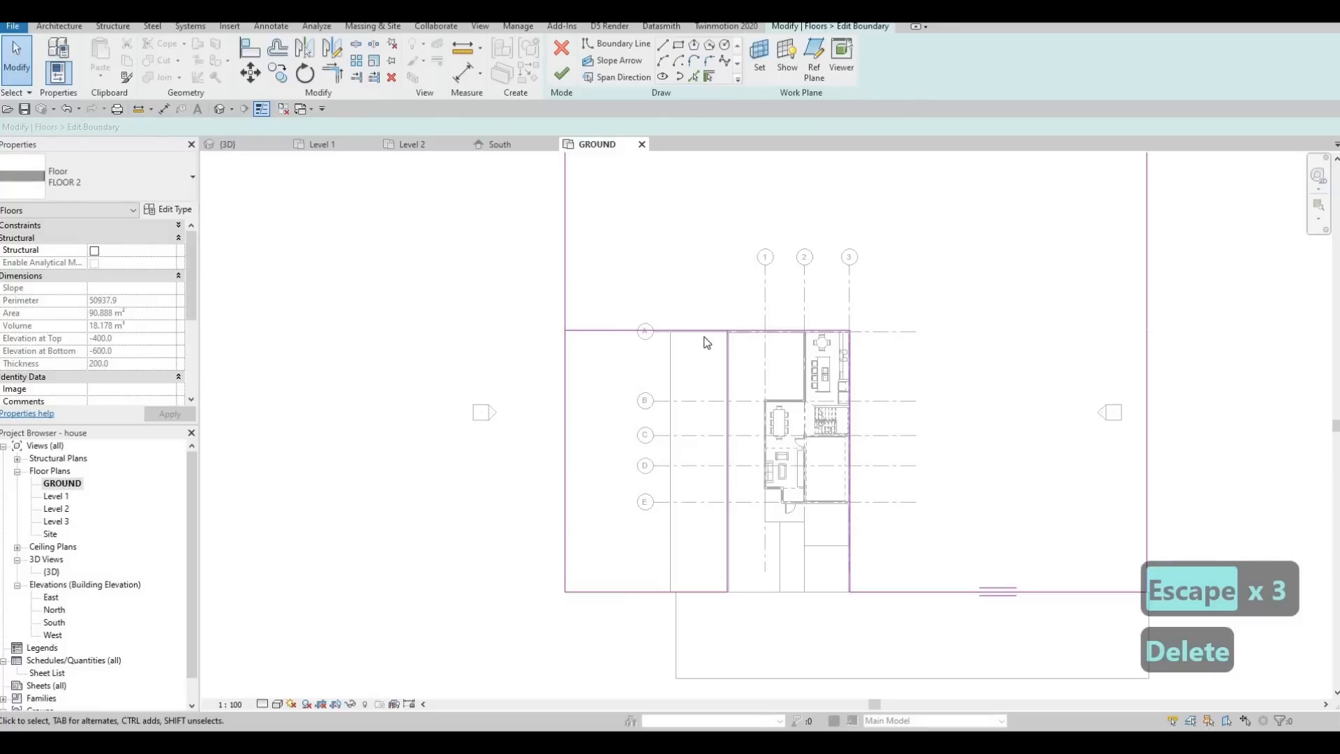
pyautogui.press('t')
pyautogui.press('r')
pyautogui.click(727, 344)
pyautogui.click(732, 330)
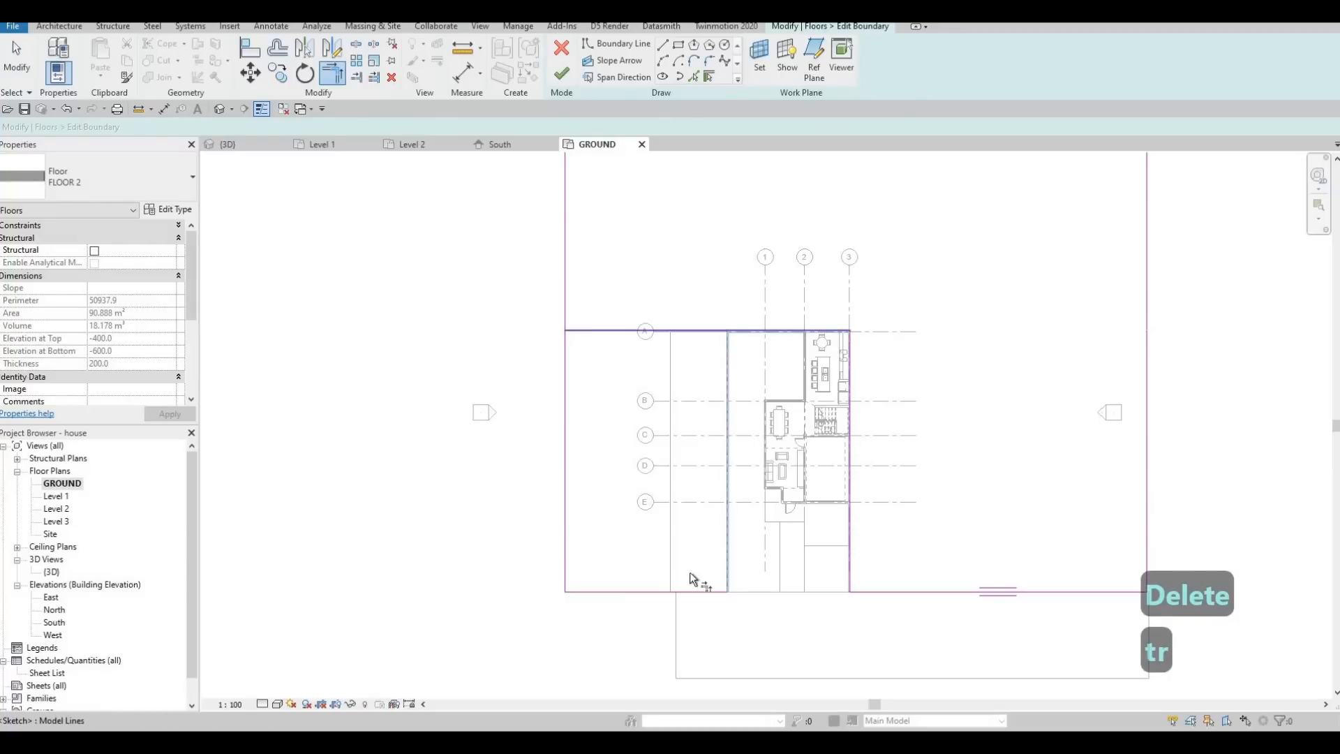
pyautogui.press('Escape')
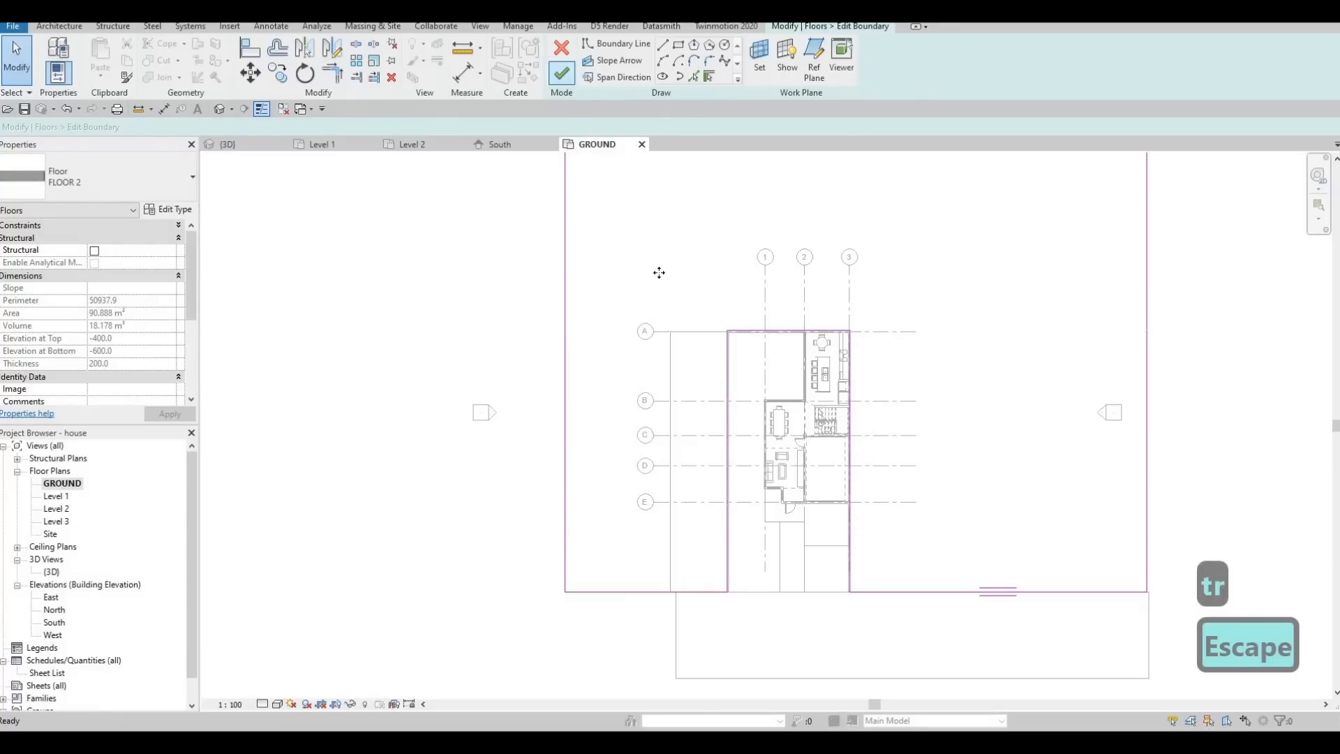
pyautogui.press('Escape')
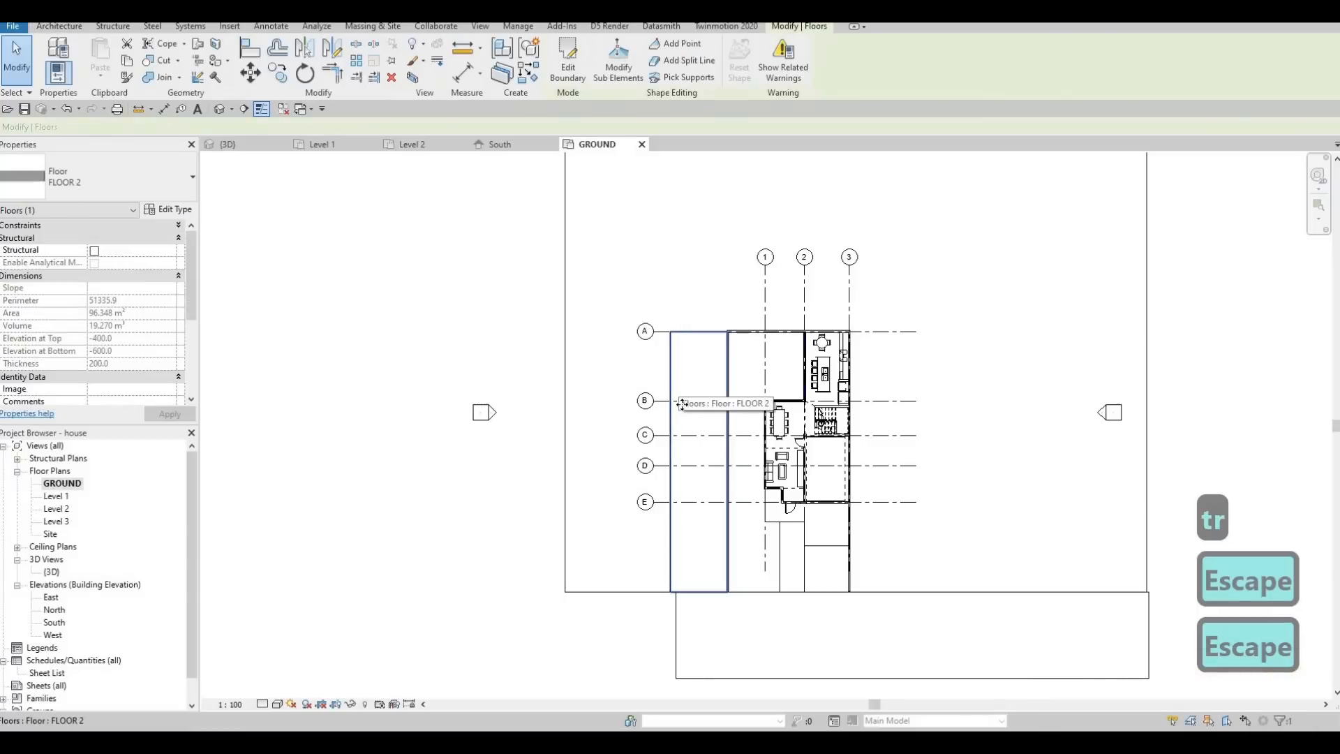
# Delete the old FLOOR 2 lawn strip outside the boundary wall and check the surrounding lawn in the 3D view.
pyautogui.press('Delete')
pyautogui.press('Escape')
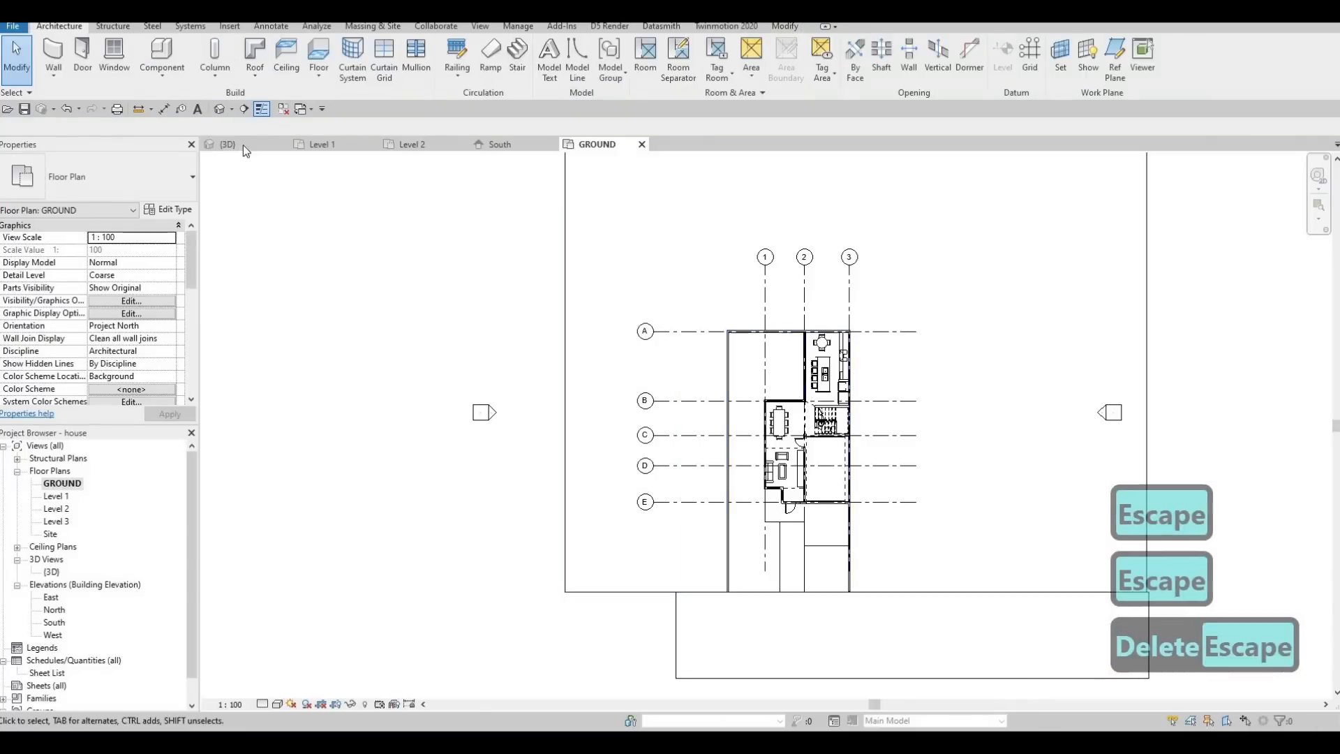
pyautogui.press('Escape')
pyautogui.click(229, 143)
pyautogui.keyDown('shift'); pyautogui.moveTo(821, 338); pyautogui.dragTo(665, 483, button='middle'); pyautogui.keyUp('shift')
pyautogui.scroll(3, 663, 481)
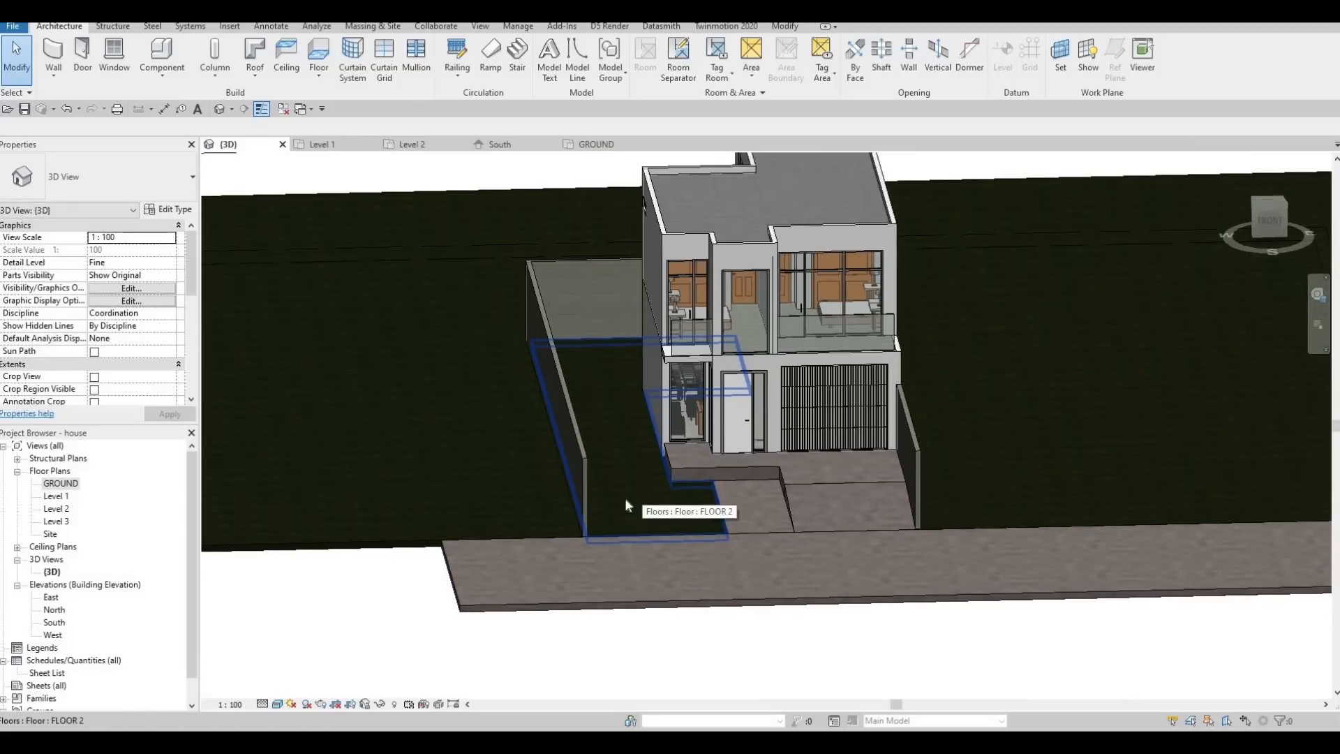
# Edit the boundary of the lawn between the wall and the house, drawing a 1000 by 500 mm rectangle inside it near the street.
pyautogui.click(624, 521)
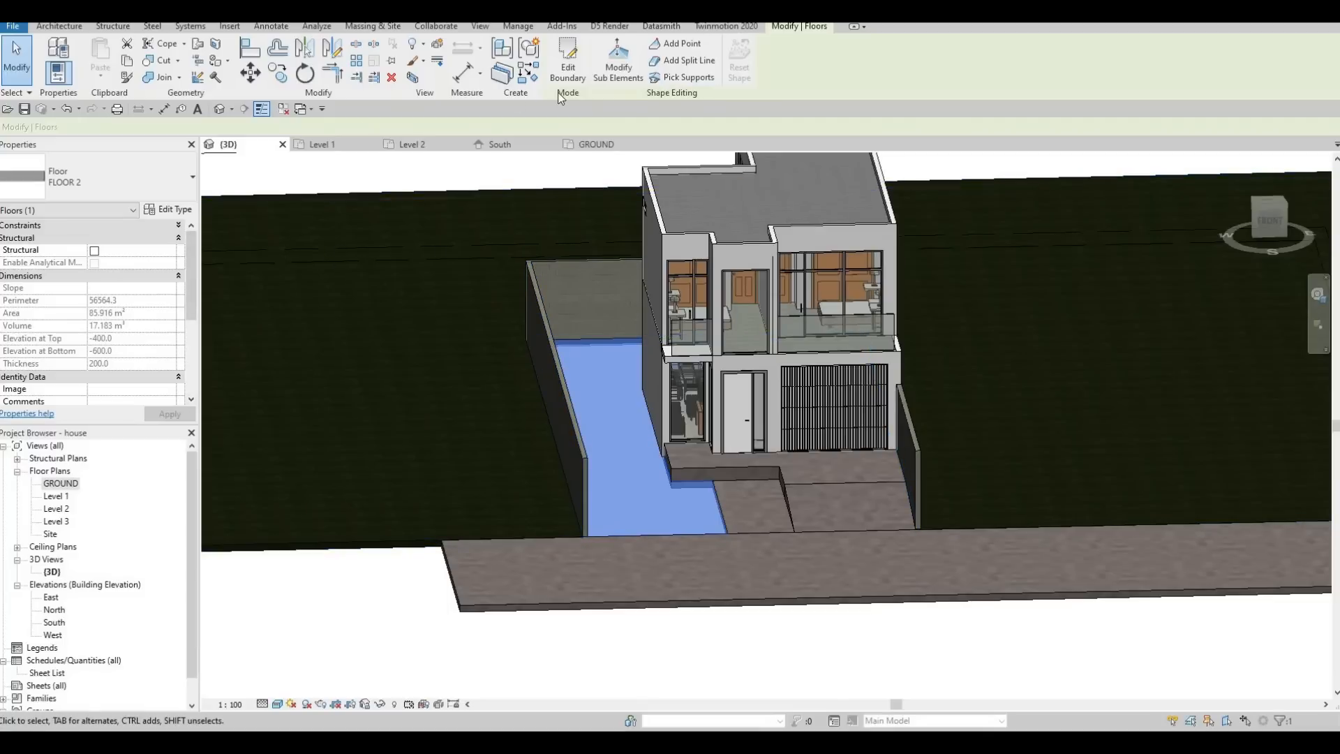
pyautogui.click(569, 72)
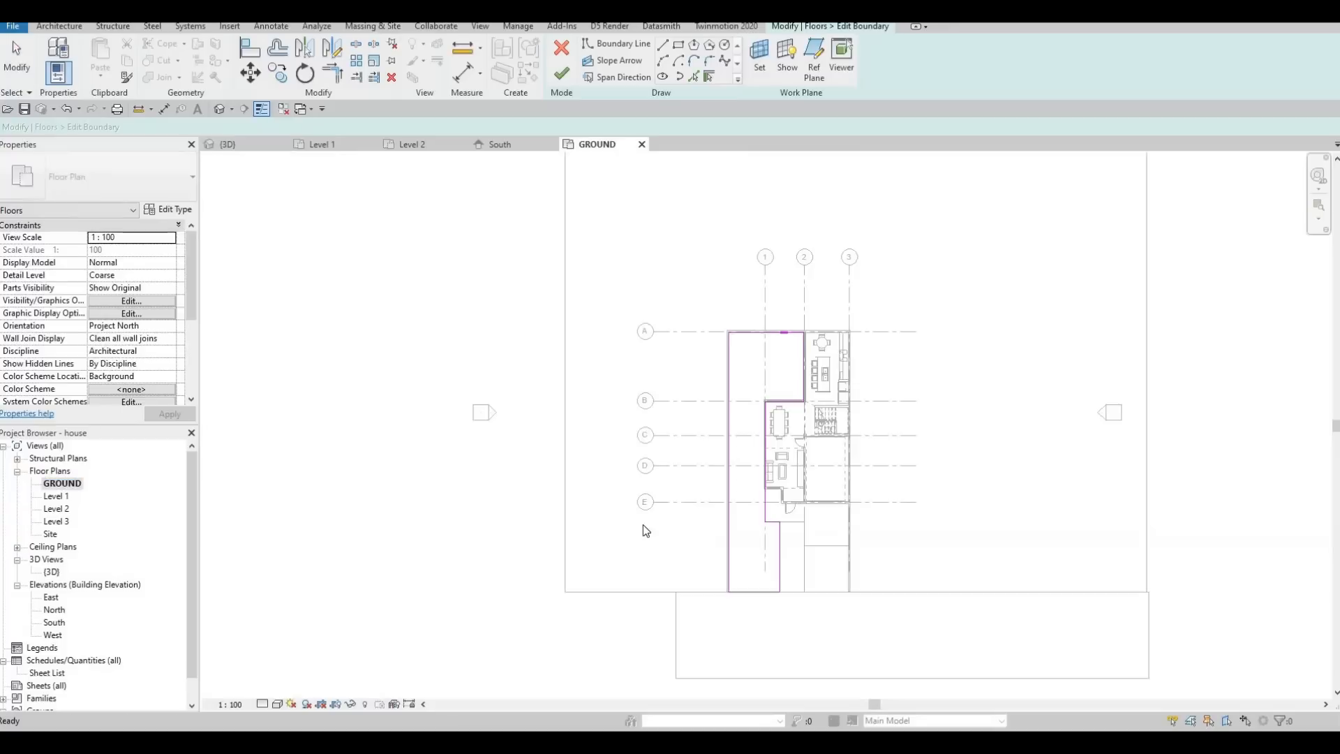
pyautogui.moveTo(740, 558); pyautogui.dragTo(556, 483, button='middle')
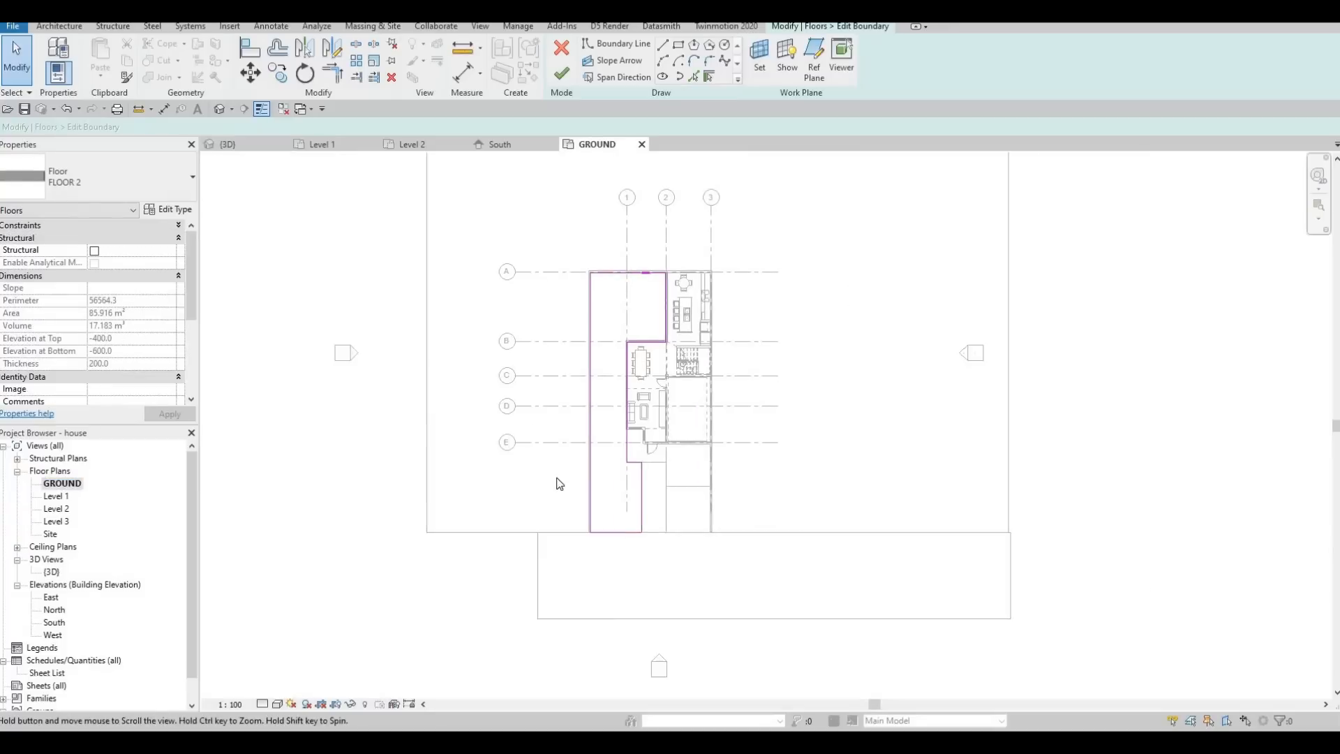
pyautogui.scroll(3, 556, 484)
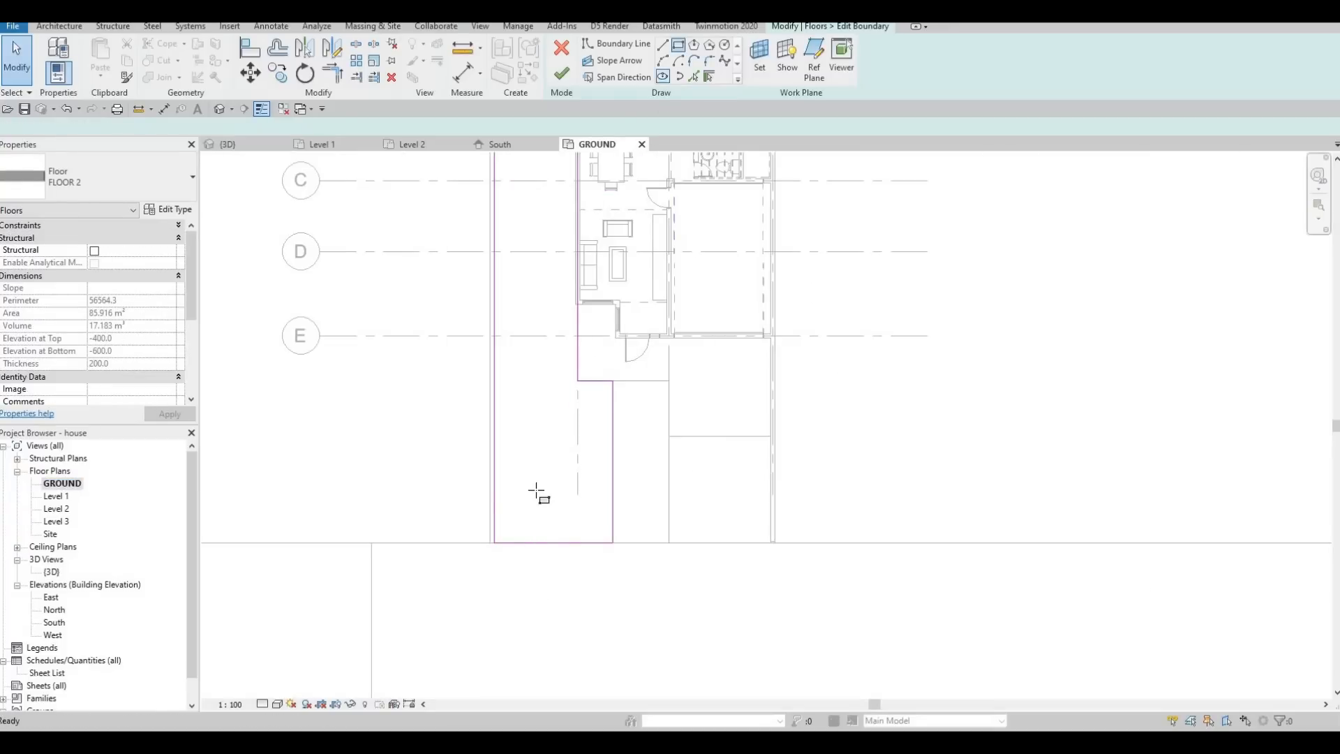
pyautogui.scroll(2, 534, 492)
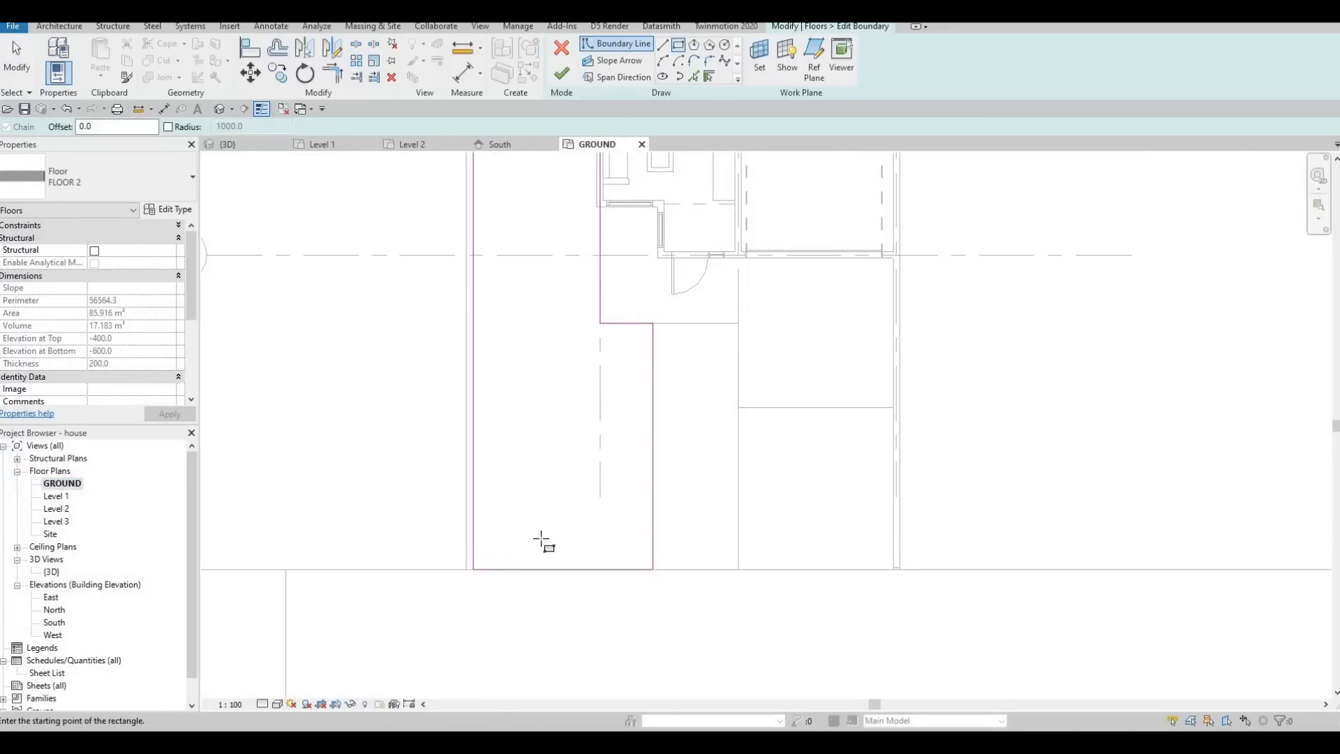
pyautogui.click(506, 517)
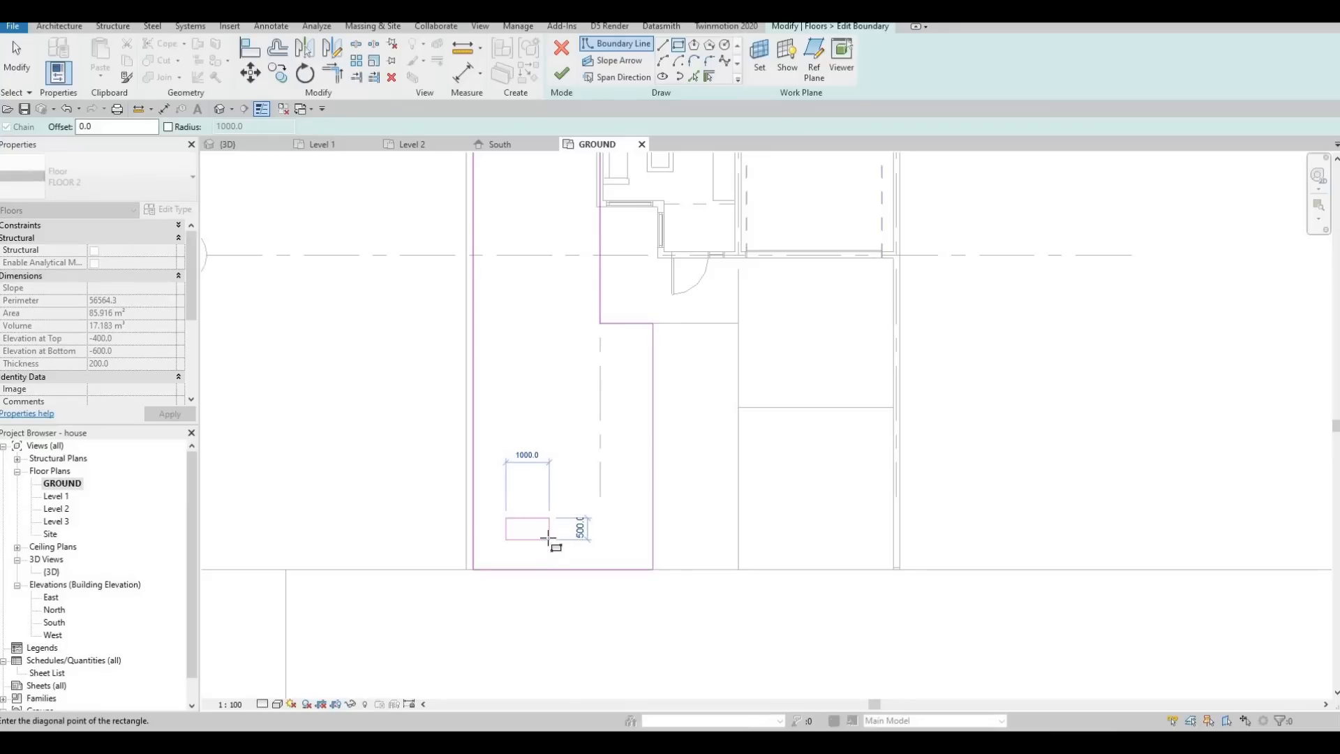
pyautogui.press('Escape')
pyautogui.press('Escape')
pyautogui.press('Escape')
pyautogui.scroll(2, 547, 551)
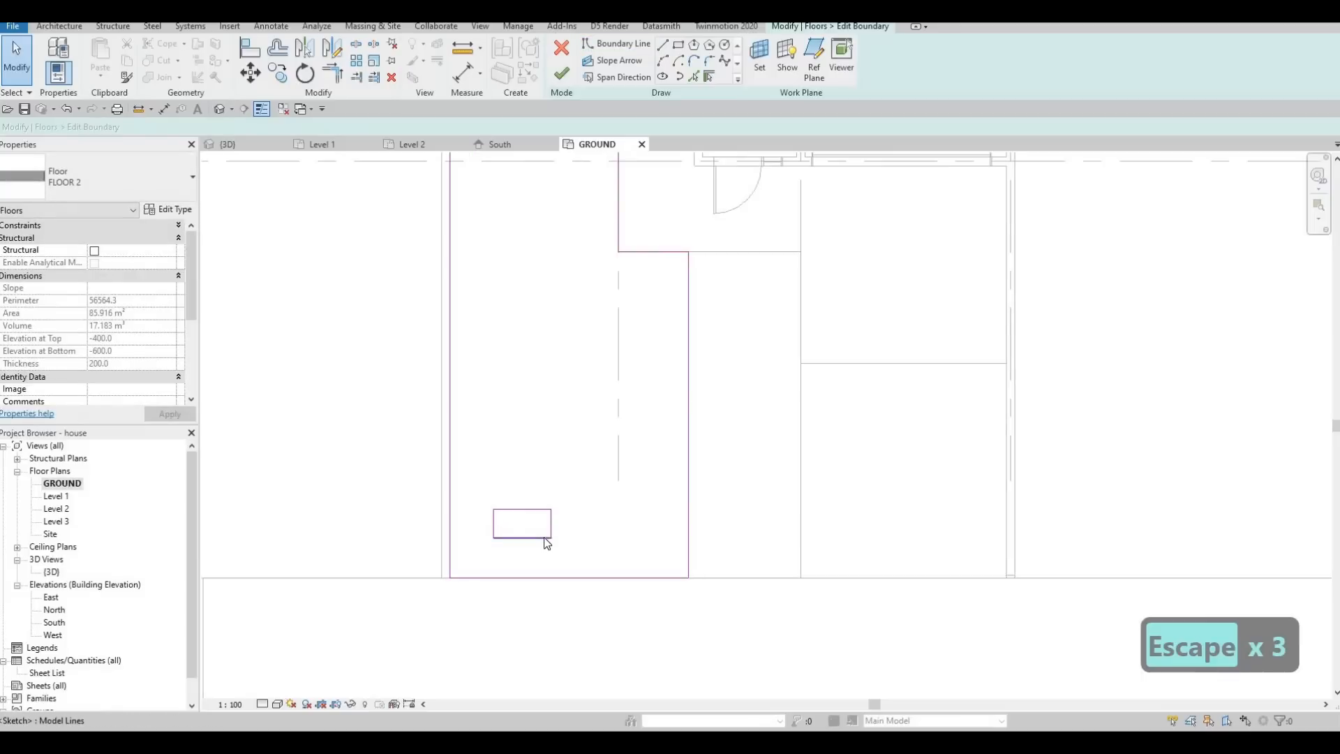
# Select the small rectangle's four lines and nudge them closer to the lawn's street edge.
pyautogui.press('Tab')
pyautogui.click(544, 536)
pyautogui.press('Down')
pyautogui.press('Down')
pyautogui.press('Down')
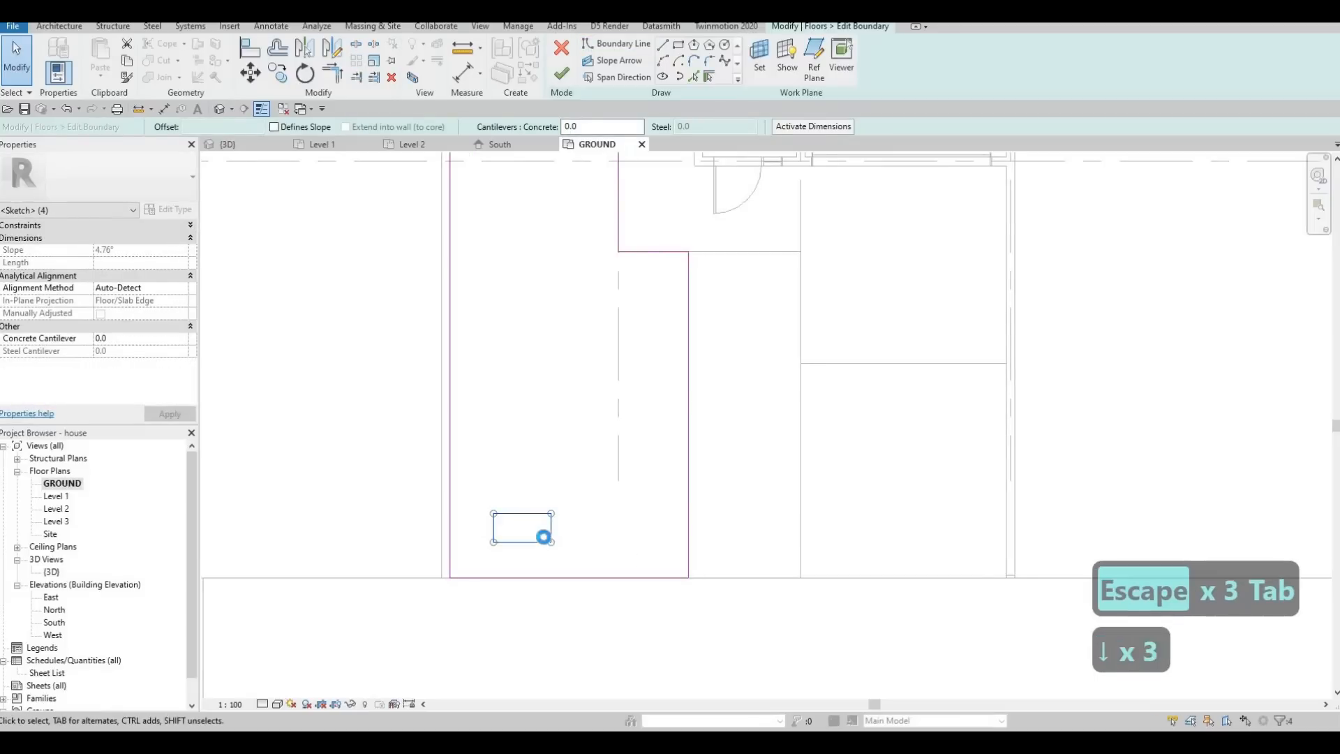
pyautogui.press('Down')
pyautogui.press('Down')
pyautogui.press('Down')
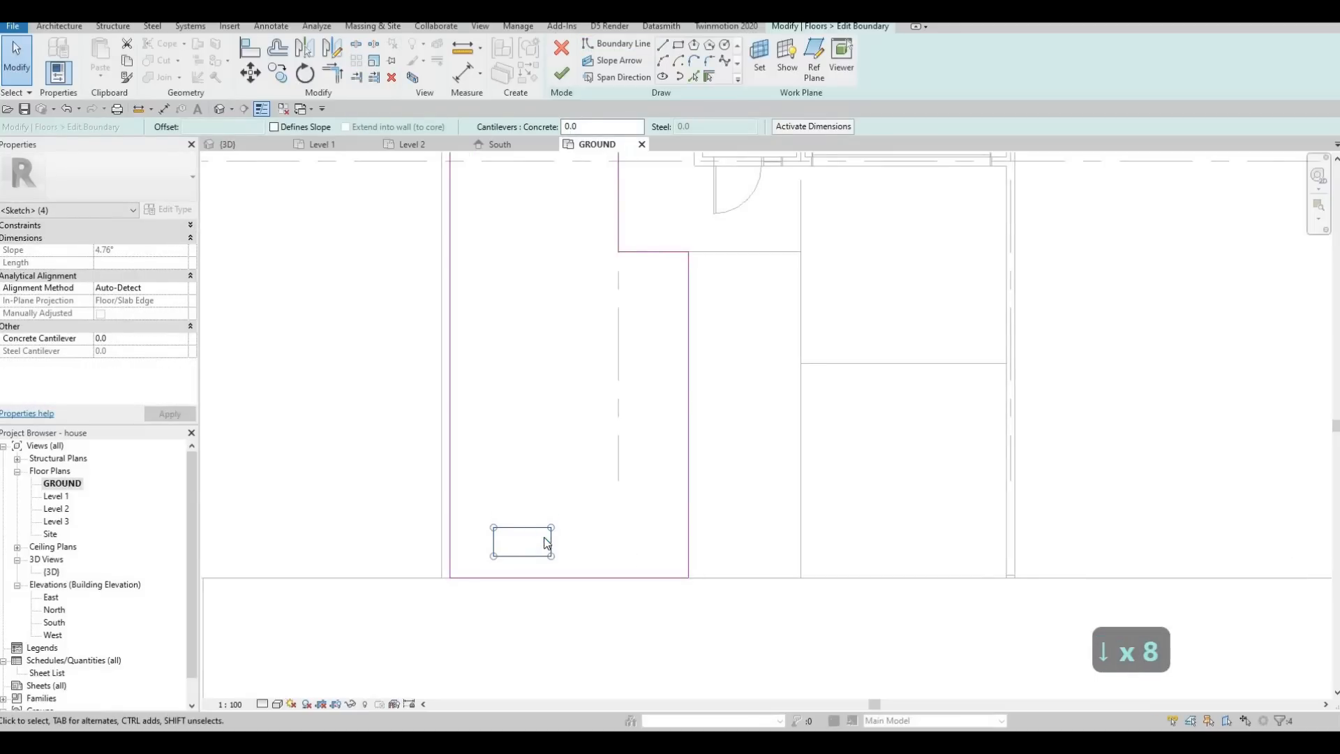
# Move the small rectangle up the lawn to beside the entrance slab, between the boundary wall and the slab's front corner.
pyautogui.hotkey('ctrl', 'v')
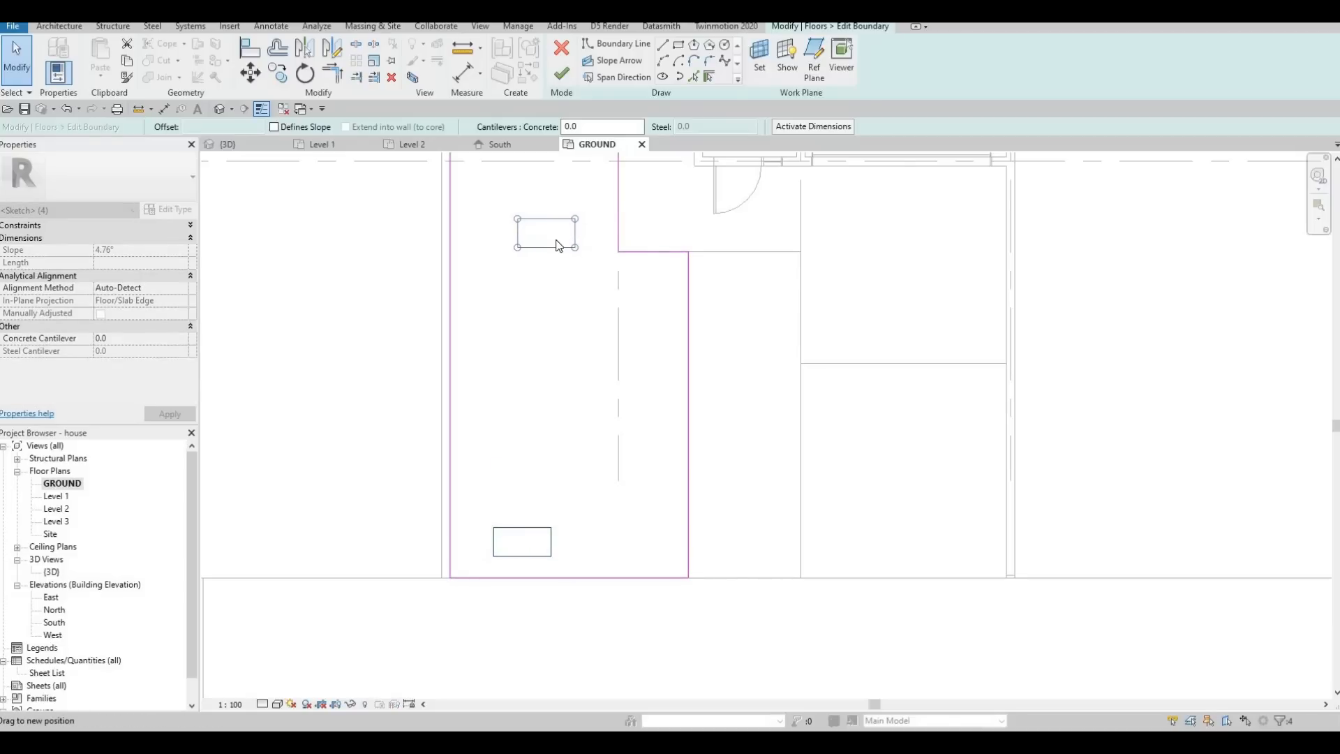
pyautogui.moveTo(553, 266); pyautogui.dragTo(490, 505, button='middle')
pyautogui.scroll(-3, 494, 505)
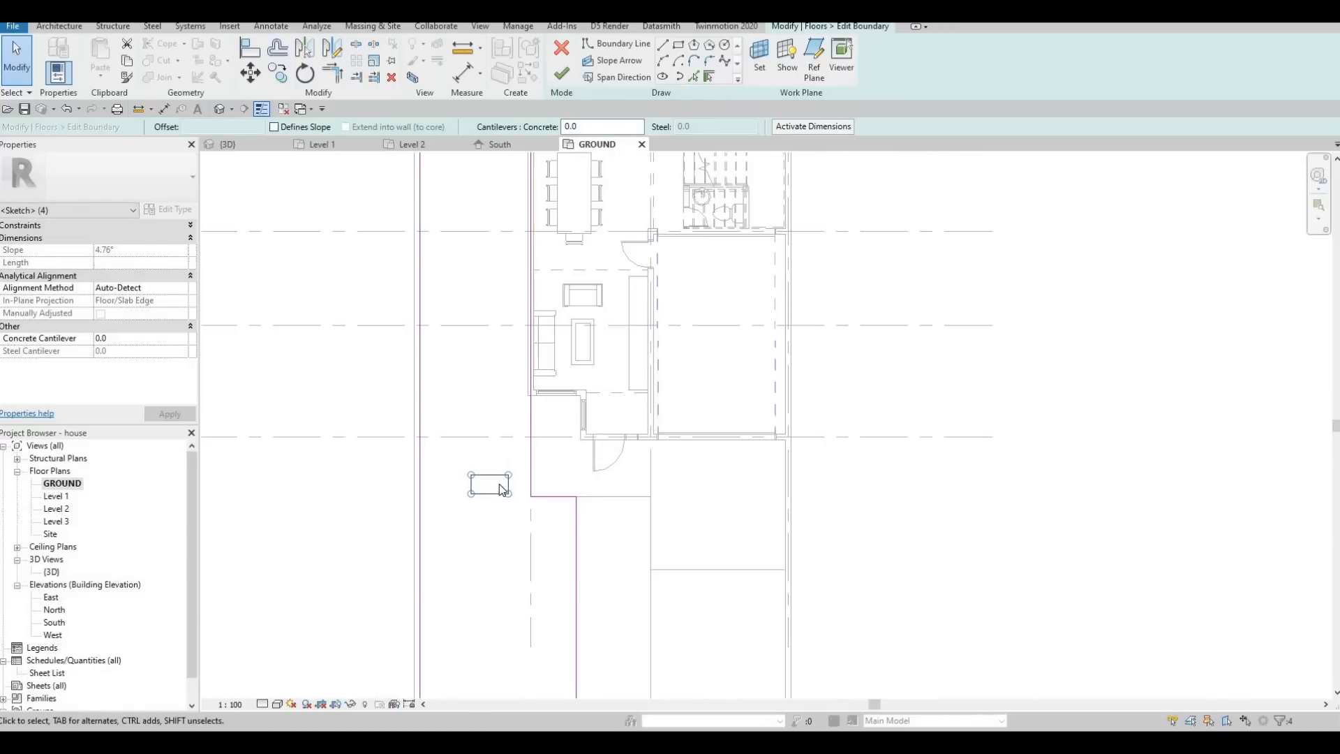
pyautogui.scroll(2, 504, 488)
pyautogui.moveTo(505, 433); pyautogui.dragTo(508, 404, button='middle')
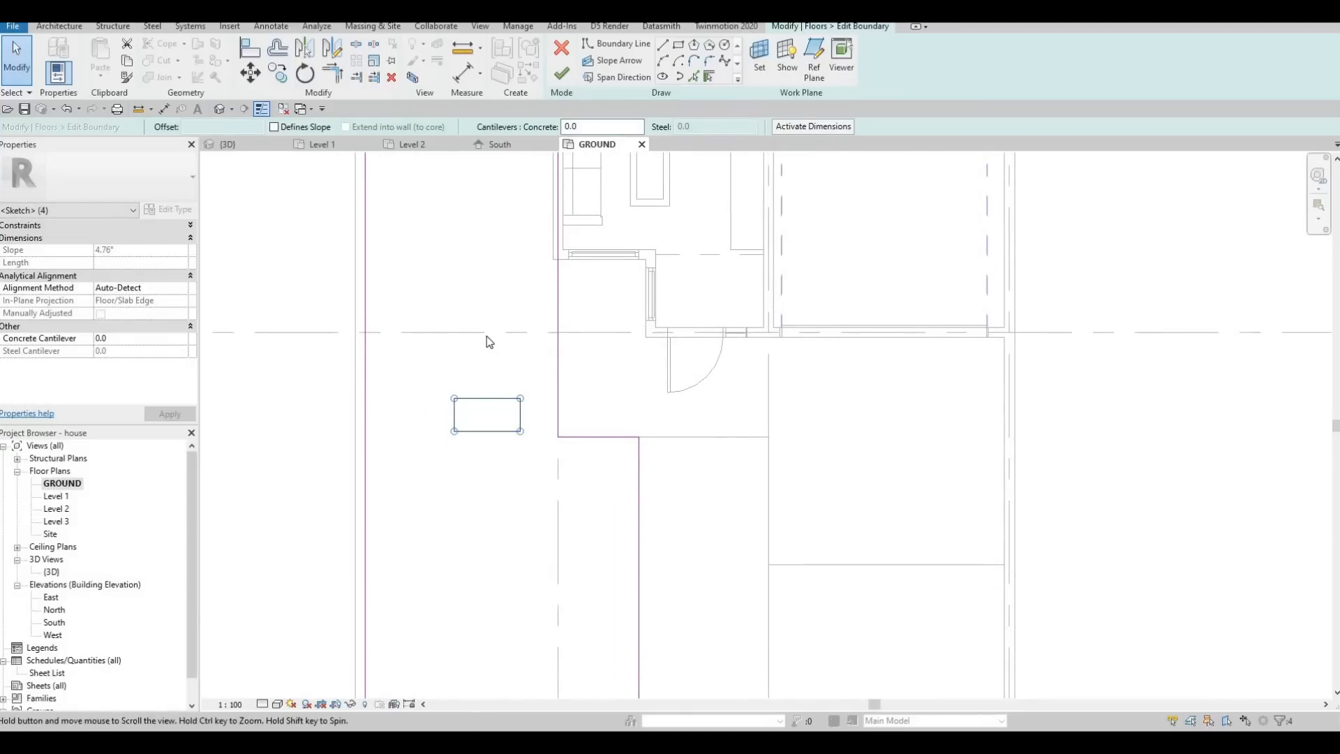
pyautogui.scroll(-1, 488, 404)
pyautogui.moveTo(488, 404); pyautogui.dragTo(488, 335, button='middle')
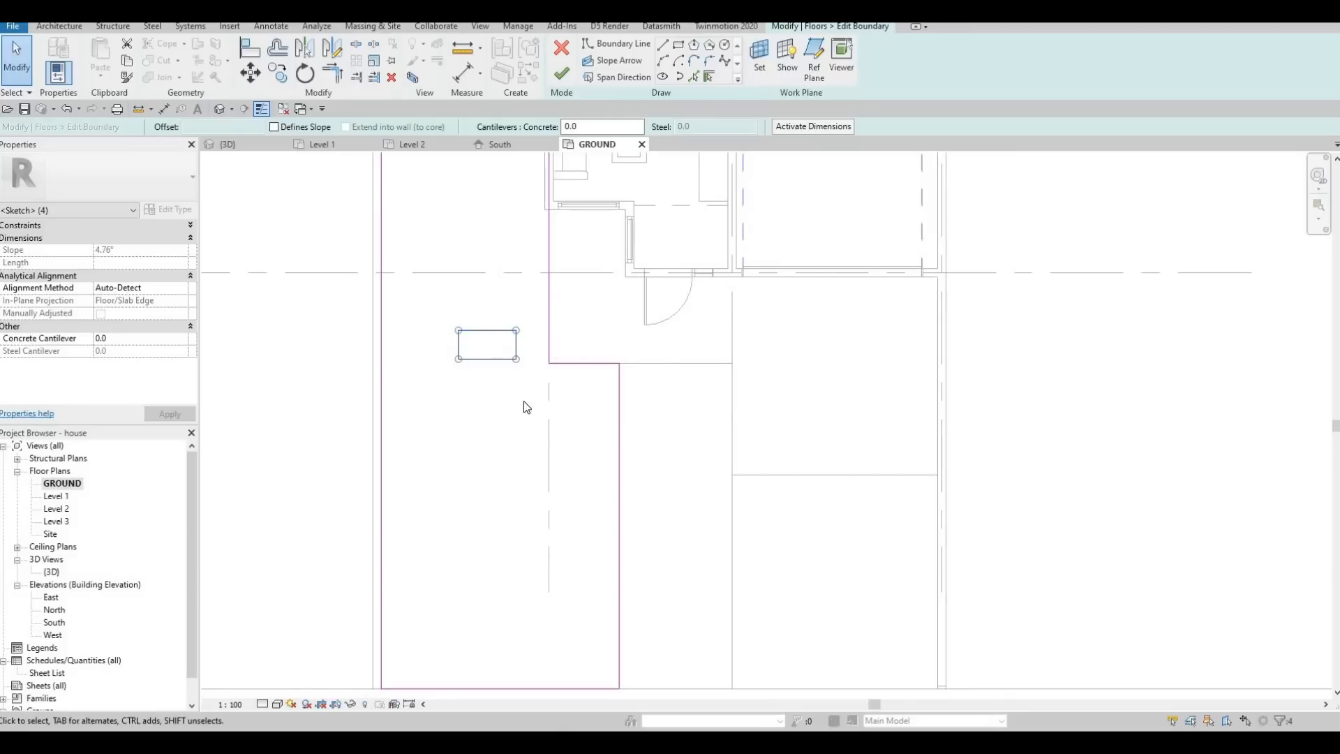
# Copy the small rectangle 800 mm toward the rear of the house, leaving a 300 mm gap between the two.
pyautogui.press('c')
pyautogui.press('o')
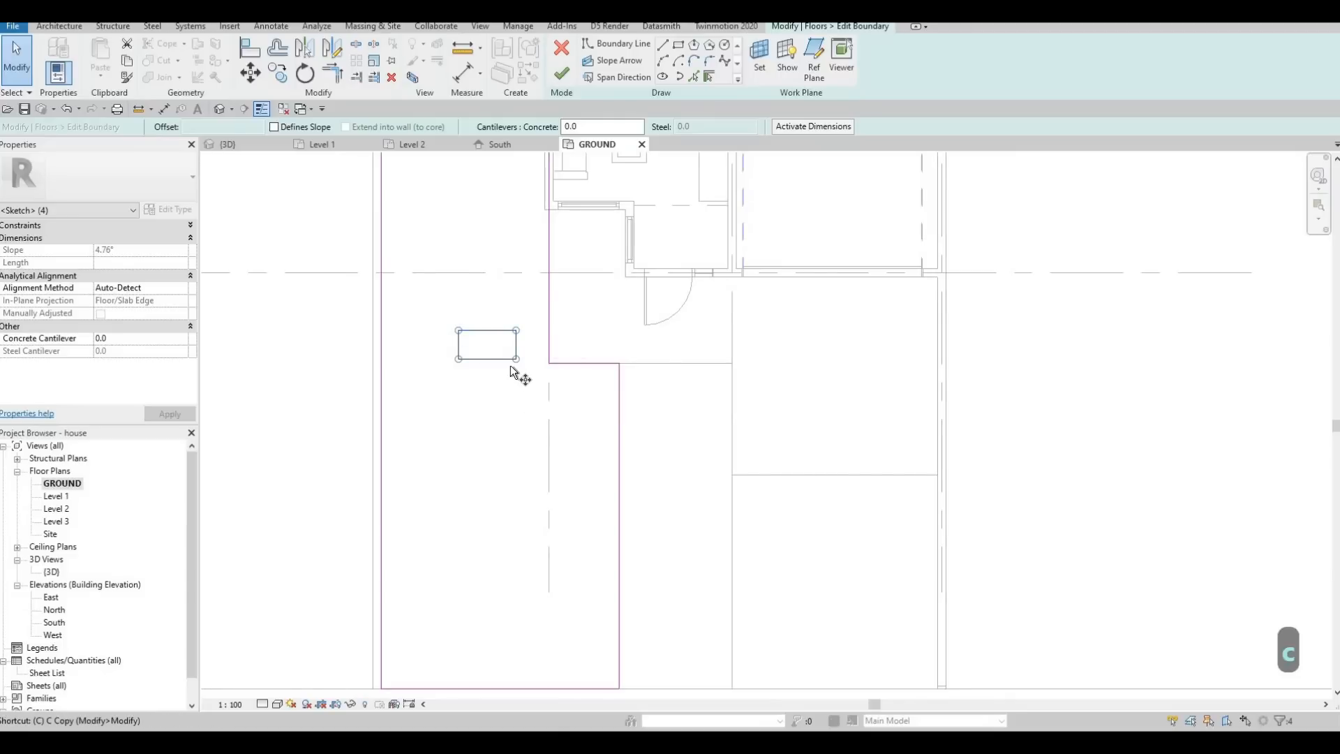
pyautogui.click(516, 360)
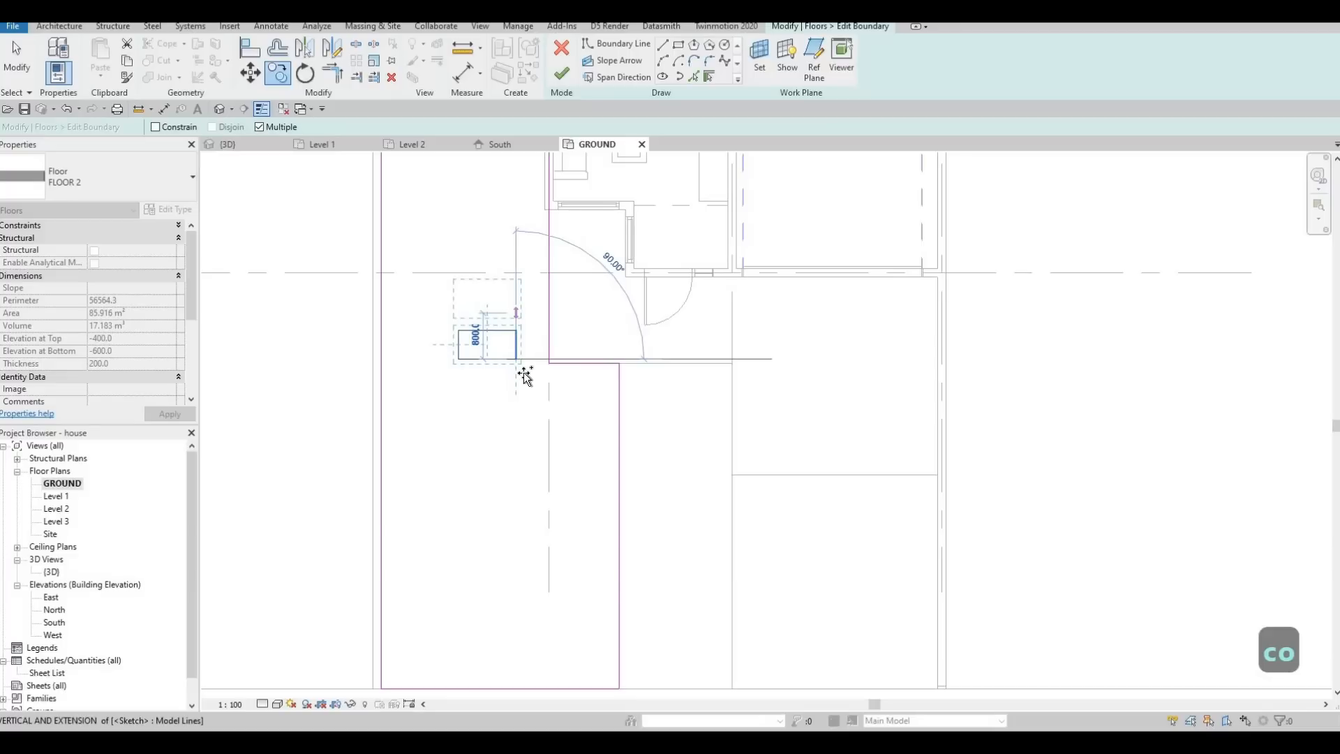
pyautogui.moveTo(517, 351); pyautogui.dragTo(517, 380, button='middle')
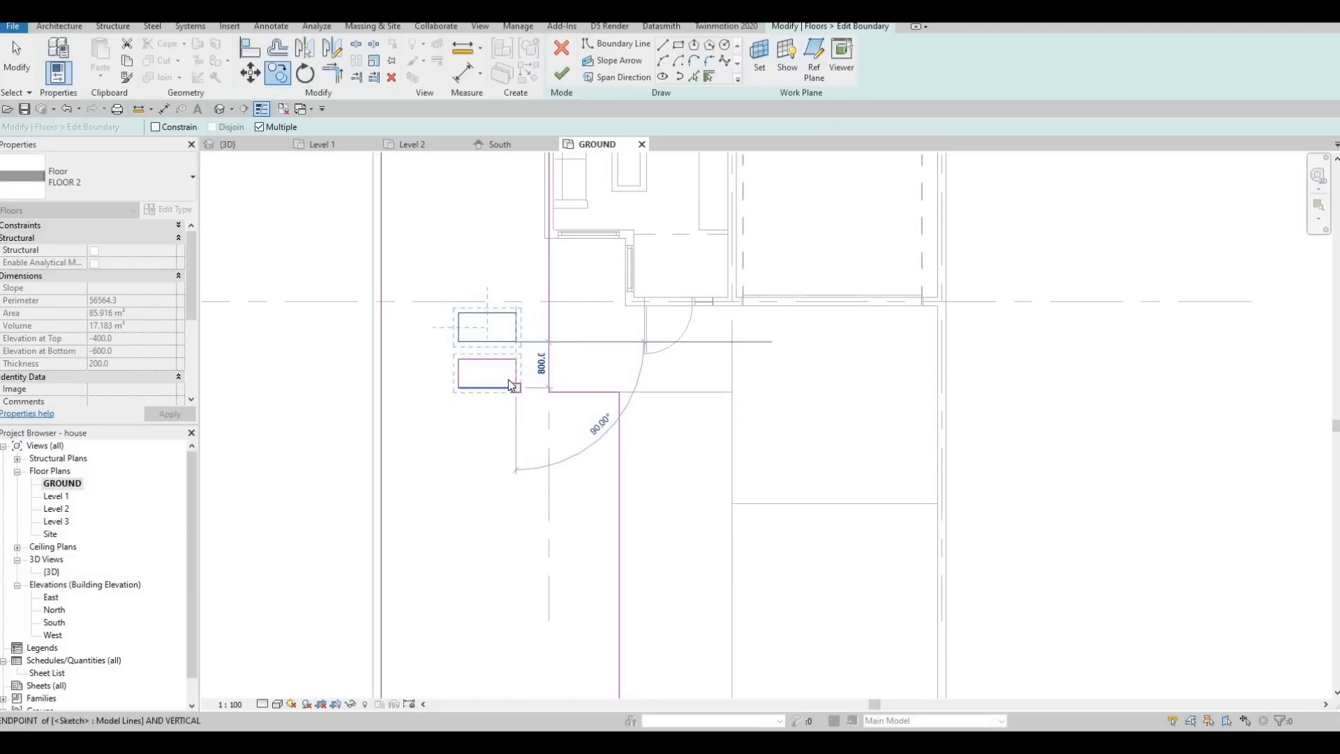
# Restart the copy from the new rectangle and add two more at 800 mm spacing toward the living room's front.
pyautogui.press('Escape')
pyautogui.press('c')
pyautogui.press('o')
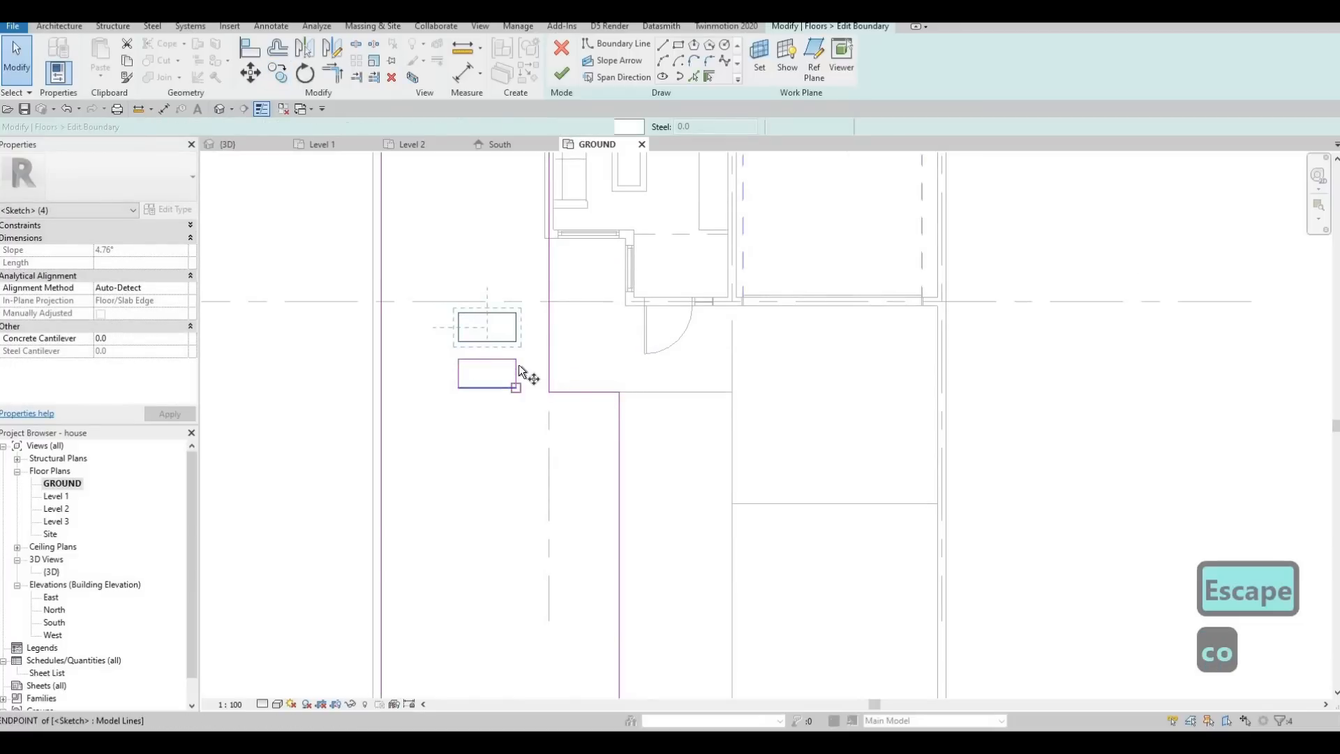
pyautogui.click(516, 359)
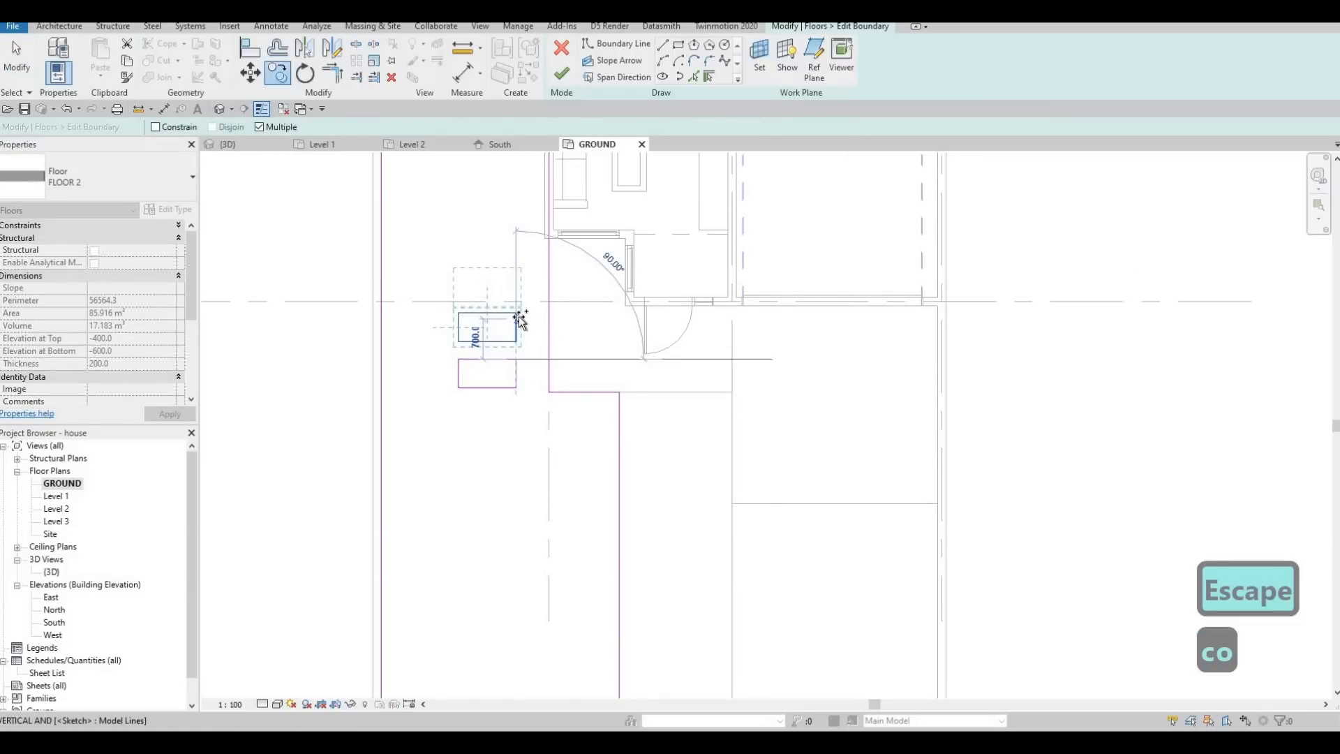
pyautogui.click(518, 316)
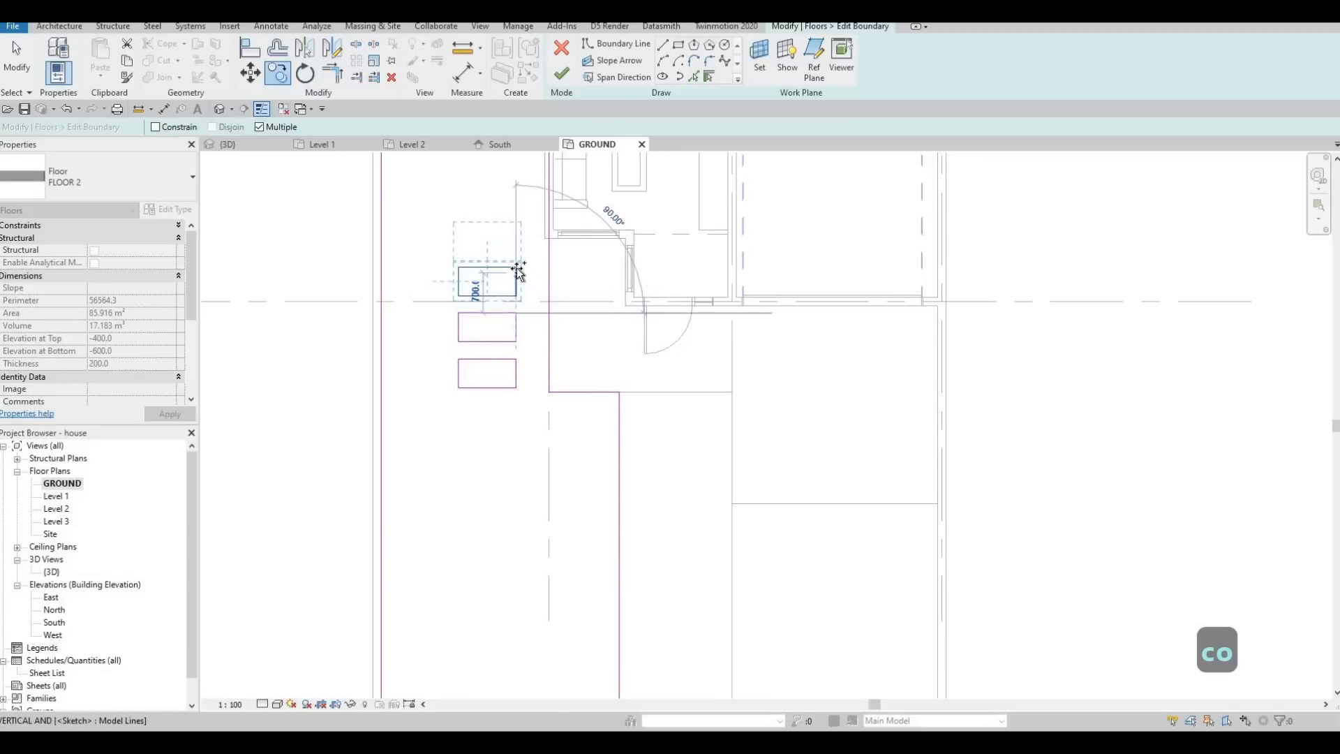
pyautogui.click(514, 264)
pyautogui.moveTo(518, 225); pyautogui.dragTo(512, 483, button='middle')
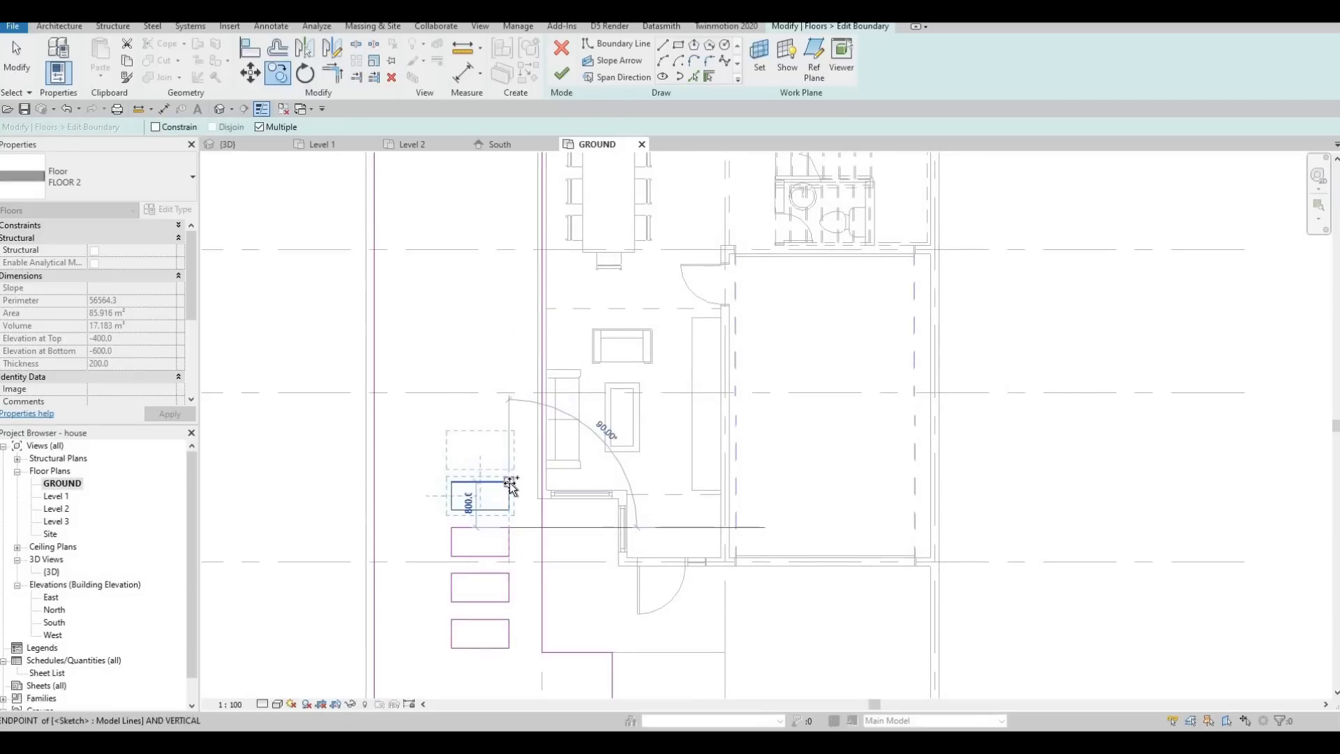
# Extend the row with further rectangle copies at 800 mm spacing alongside the living and dining rooms up to gridline B.
pyautogui.click(515, 438)
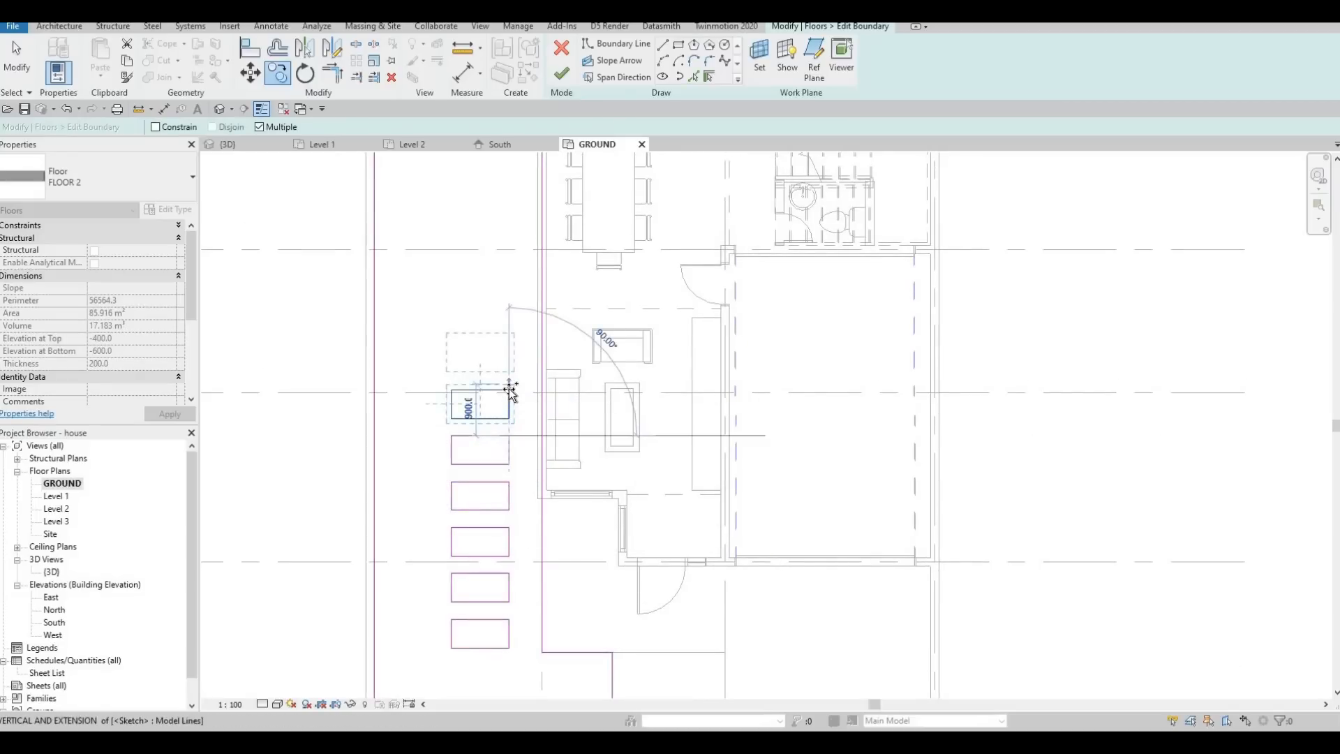
pyautogui.click(510, 392)
pyautogui.click(515, 345)
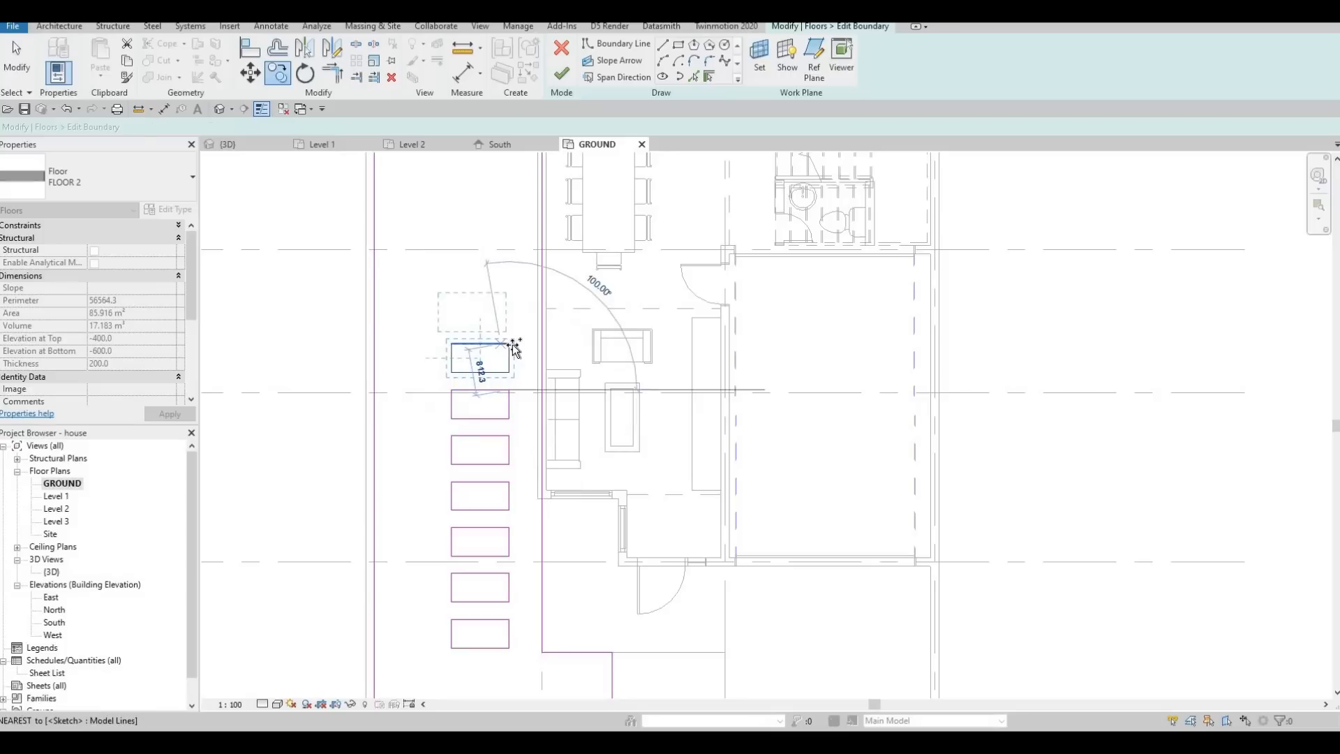
pyautogui.click(514, 302)
pyautogui.click(514, 253)
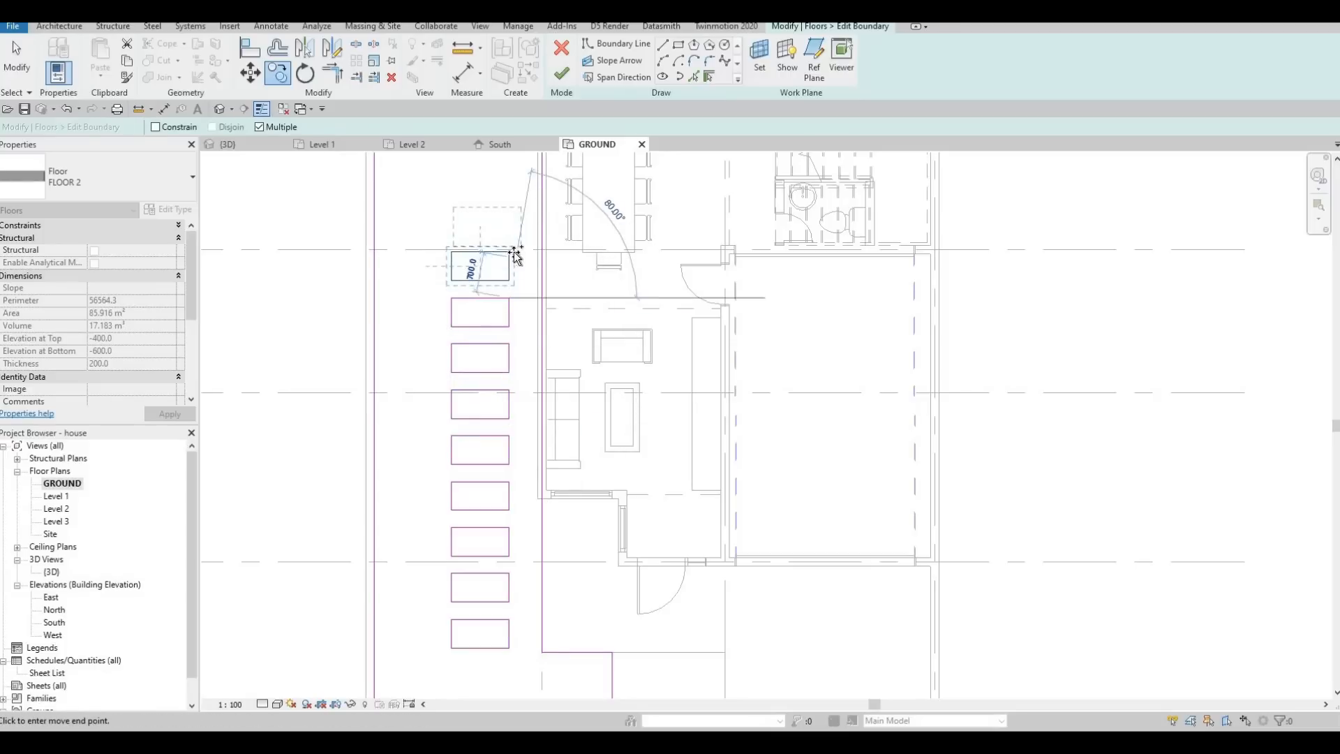
pyautogui.click(514, 209)
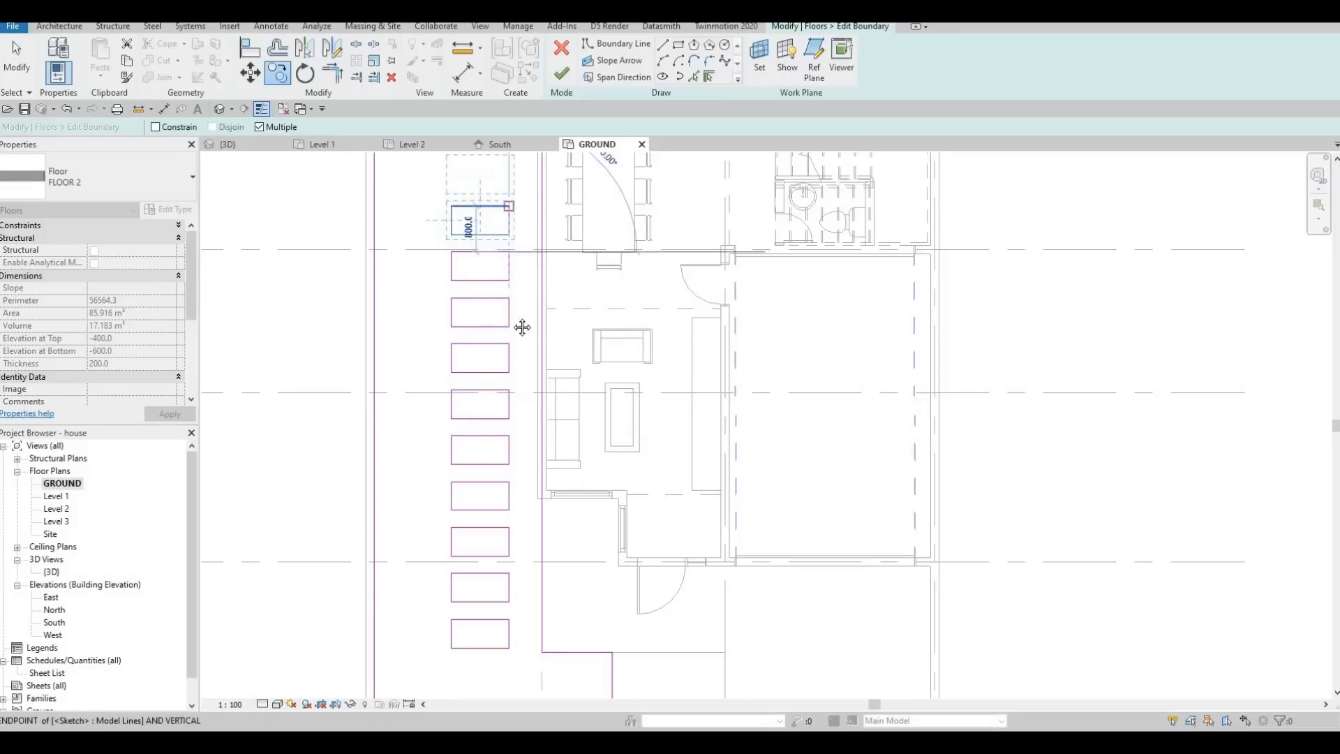
pyautogui.moveTo(510, 173); pyautogui.dragTo(519, 413, button='middle')
pyautogui.click(517, 412)
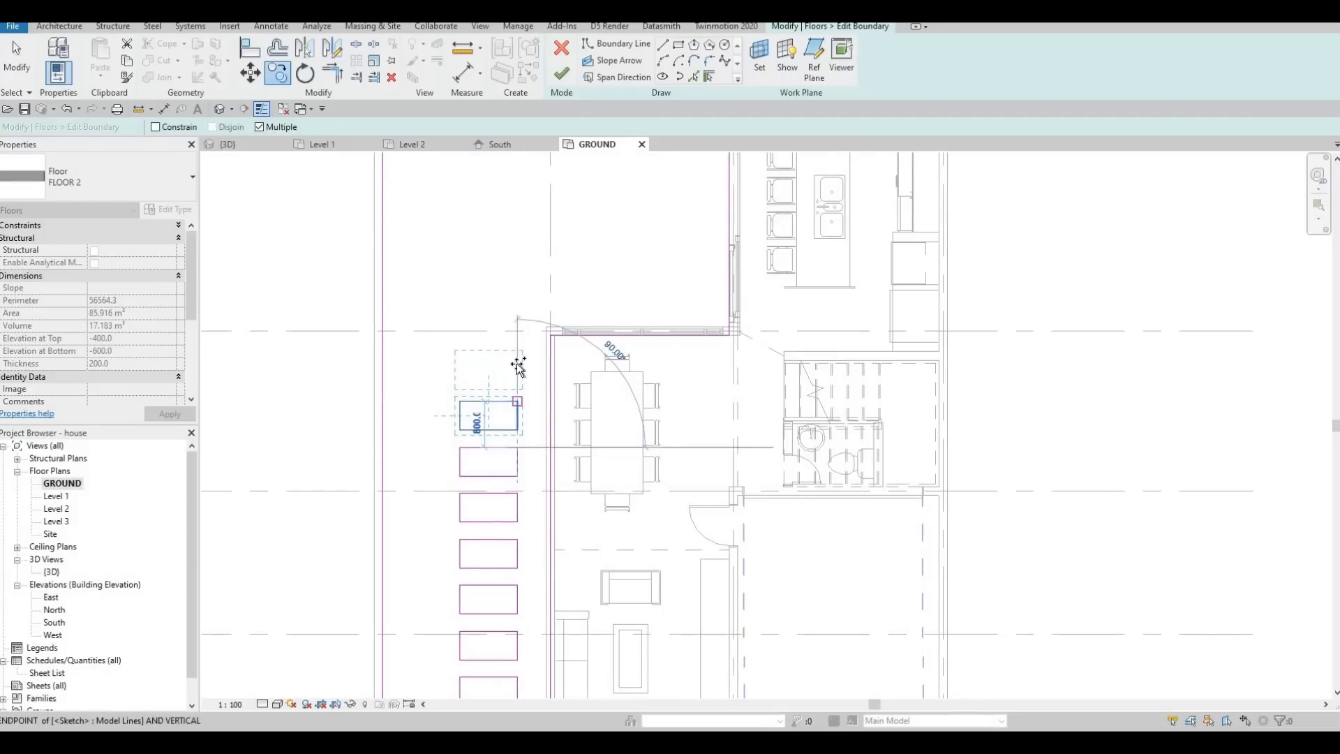
pyautogui.click(517, 355)
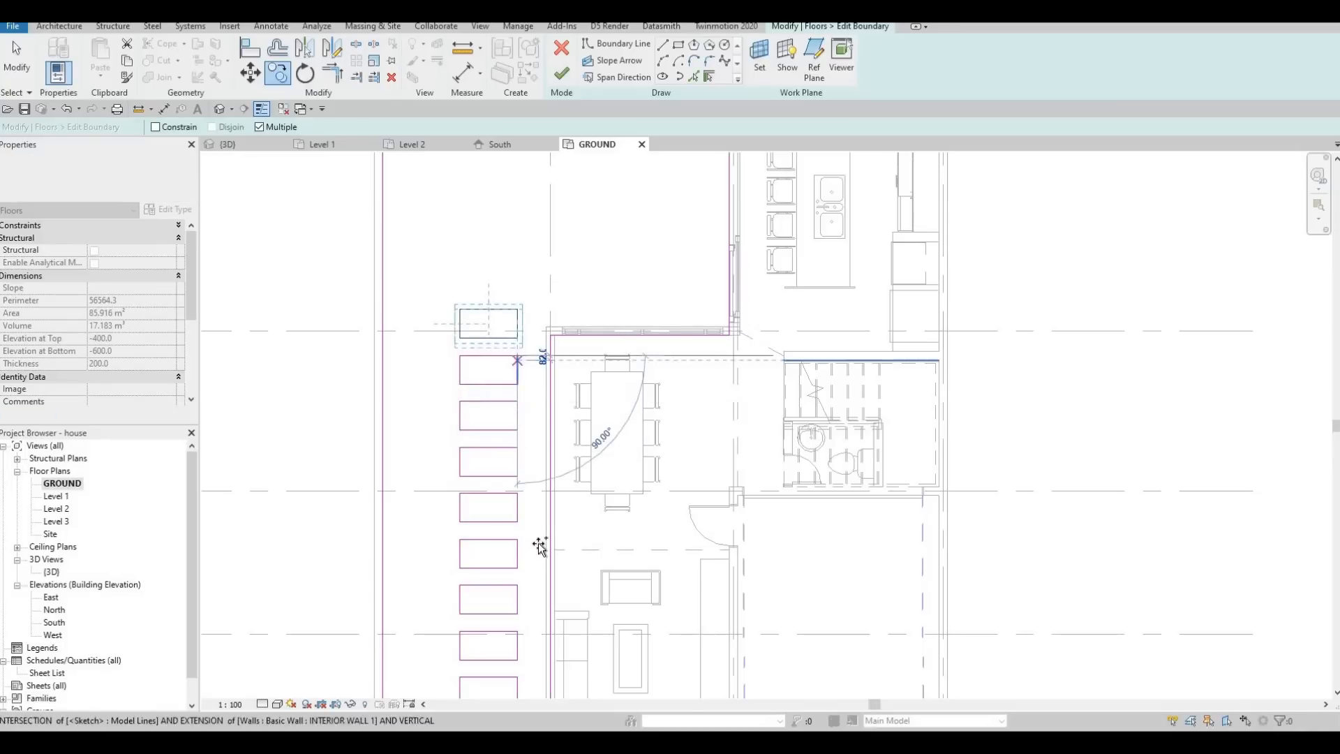
# Finish the lawn's boundary edit with the row of cut-outs and deselect the lawn.
pyautogui.moveTo(536, 388); pyautogui.dragTo(532, 532, button='middle')
pyautogui.scroll(-1, 533, 532)
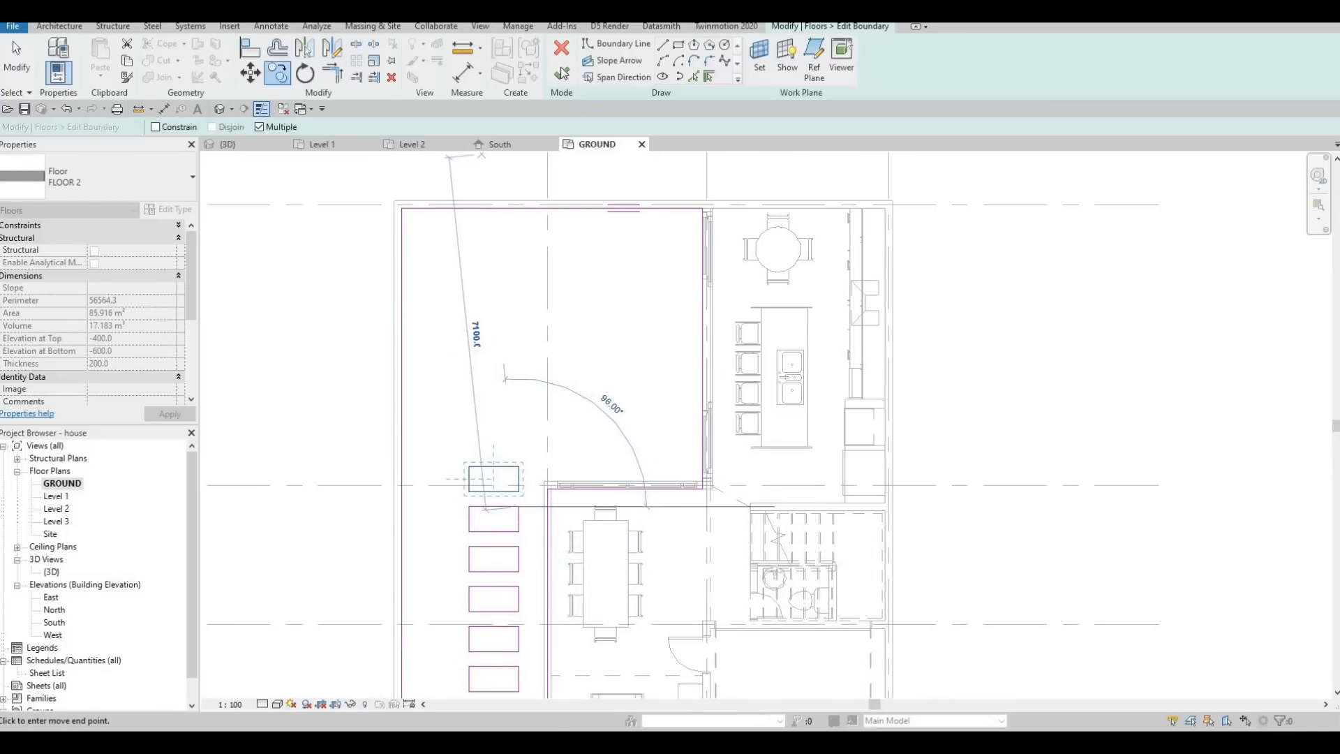
pyautogui.scroll(-3, 513, 352)
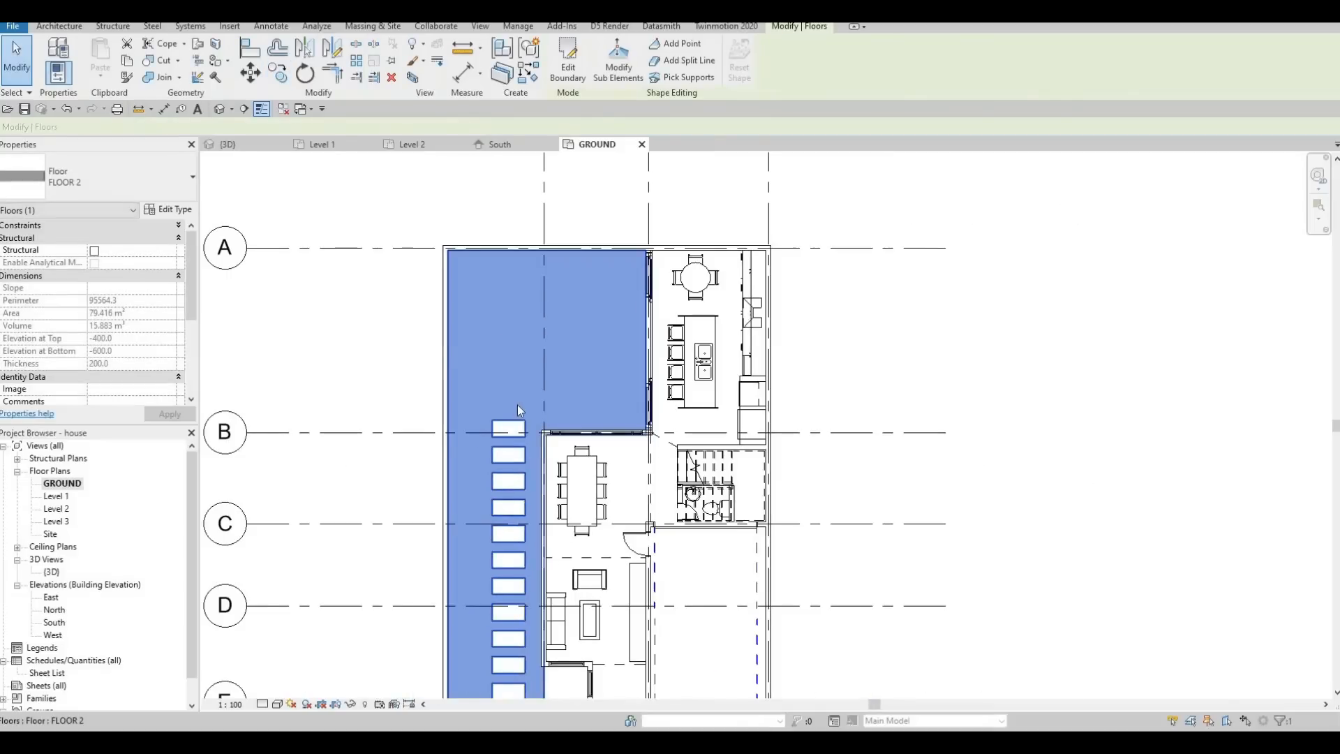
pyautogui.scroll(-1, 516, 404)
pyautogui.moveTo(516, 404); pyautogui.dragTo(501, 260, button='middle')
pyautogui.press('Escape')
pyautogui.press('Escape')
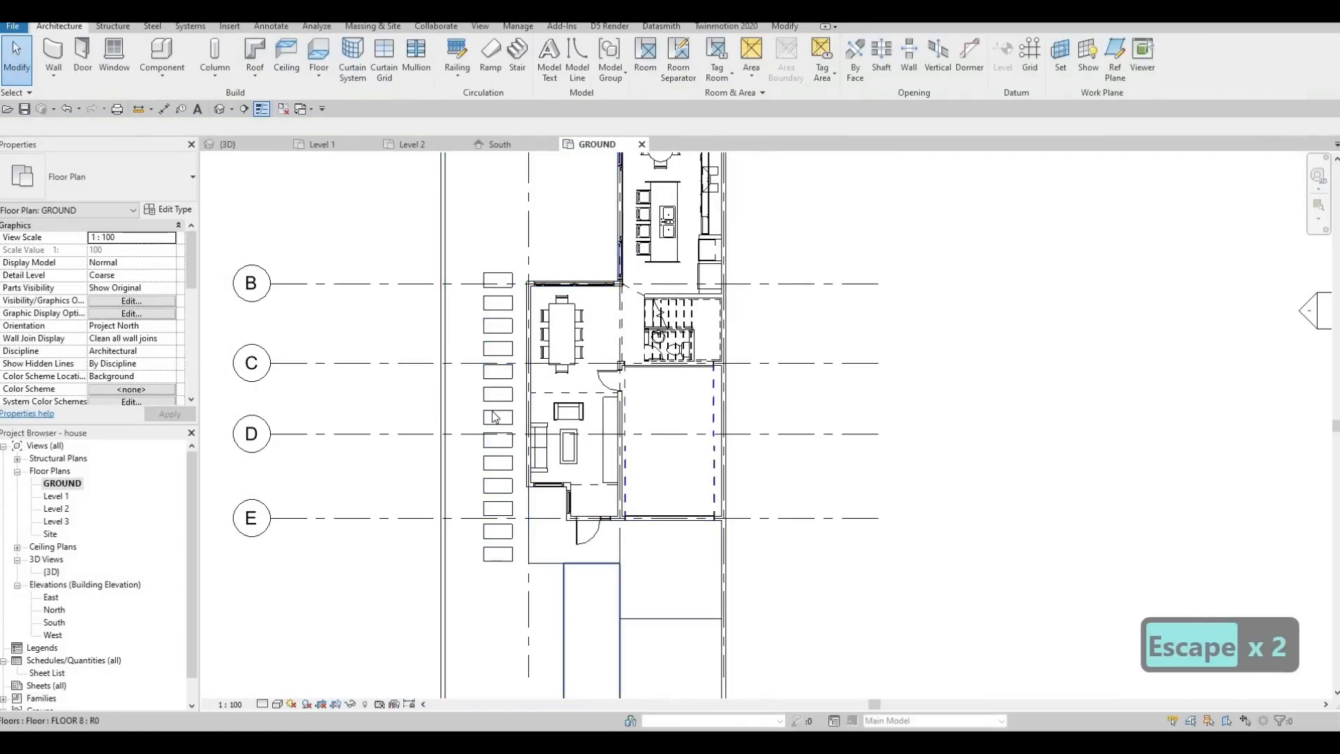
# Start a new floor and duplicate the FLOOR 2 type as FLOOR 9.
pyautogui.click(319, 56)
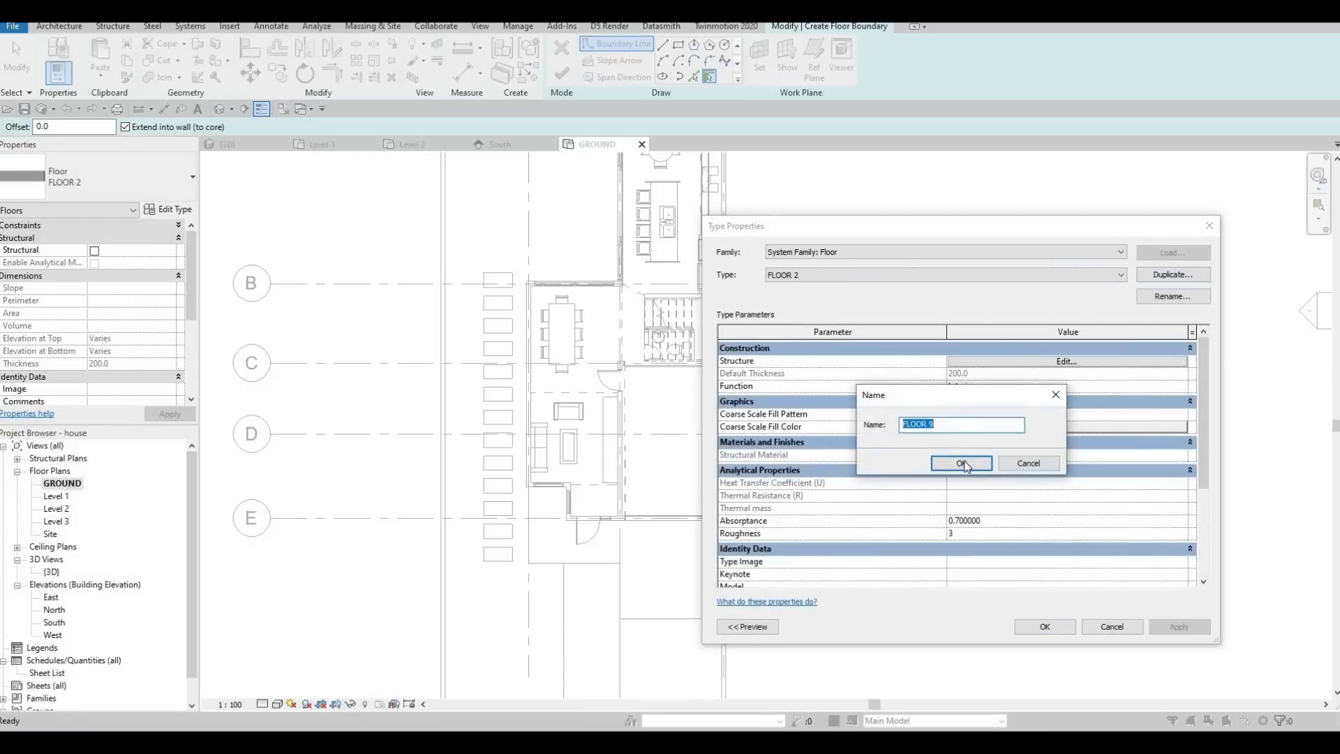
pyautogui.press('Return')
# Replace the grass in FLOOR 9's structural layer with Concrete, C40/50 from the AEC concrete materials and accept the type.
pyautogui.click(999, 362)
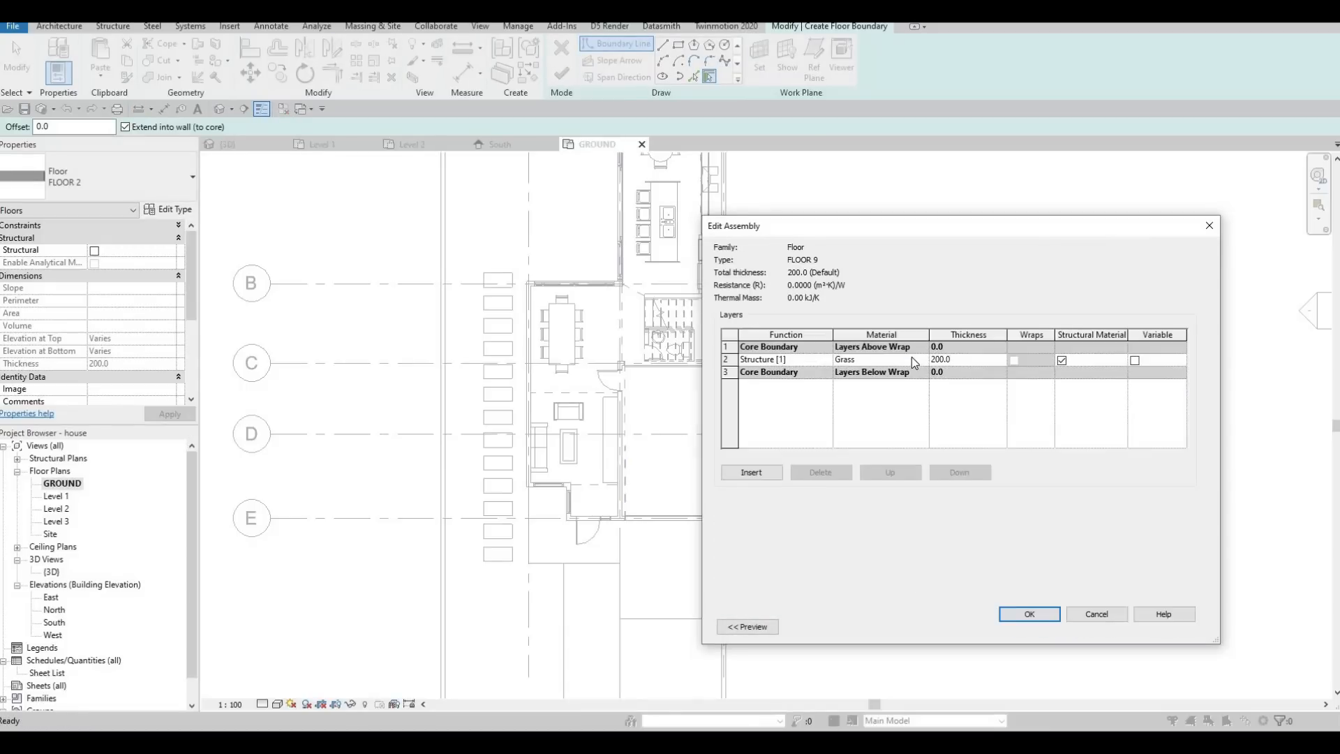
pyautogui.click(921, 359)
pyautogui.click(921, 358)
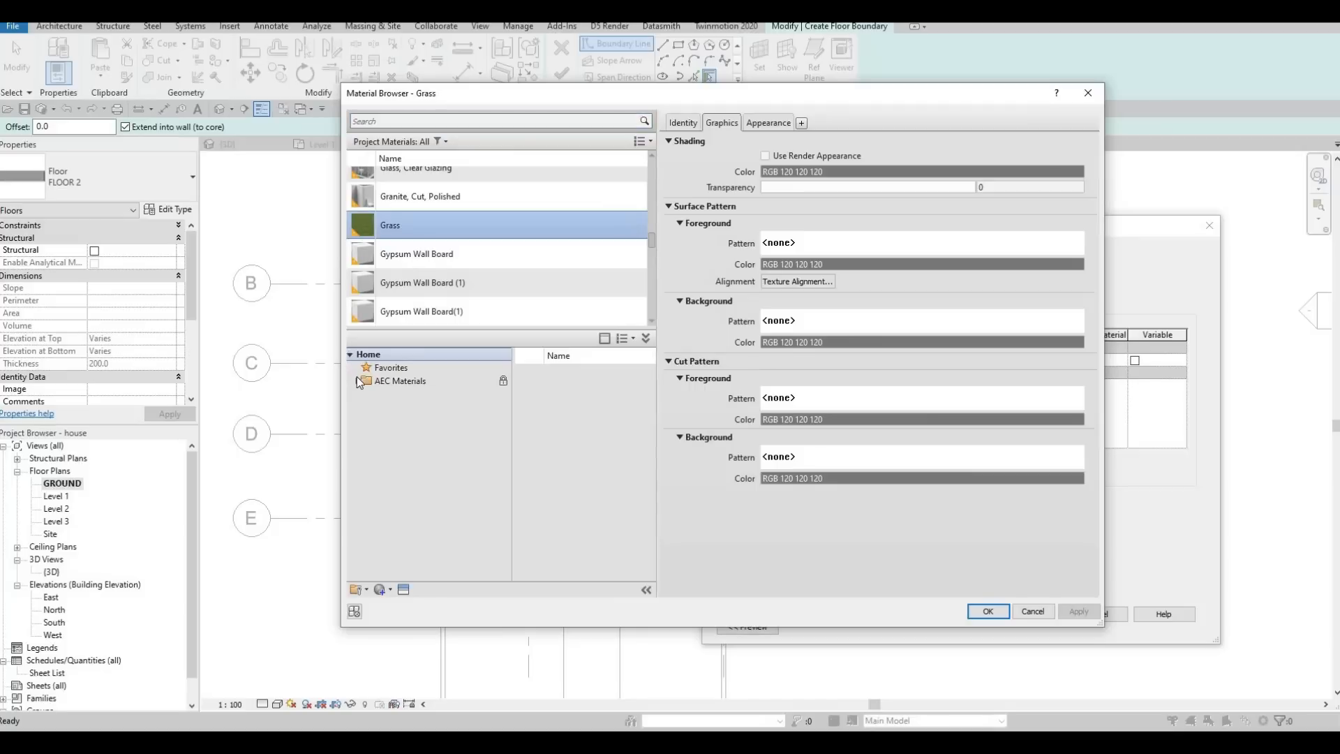
pyautogui.click(398, 421)
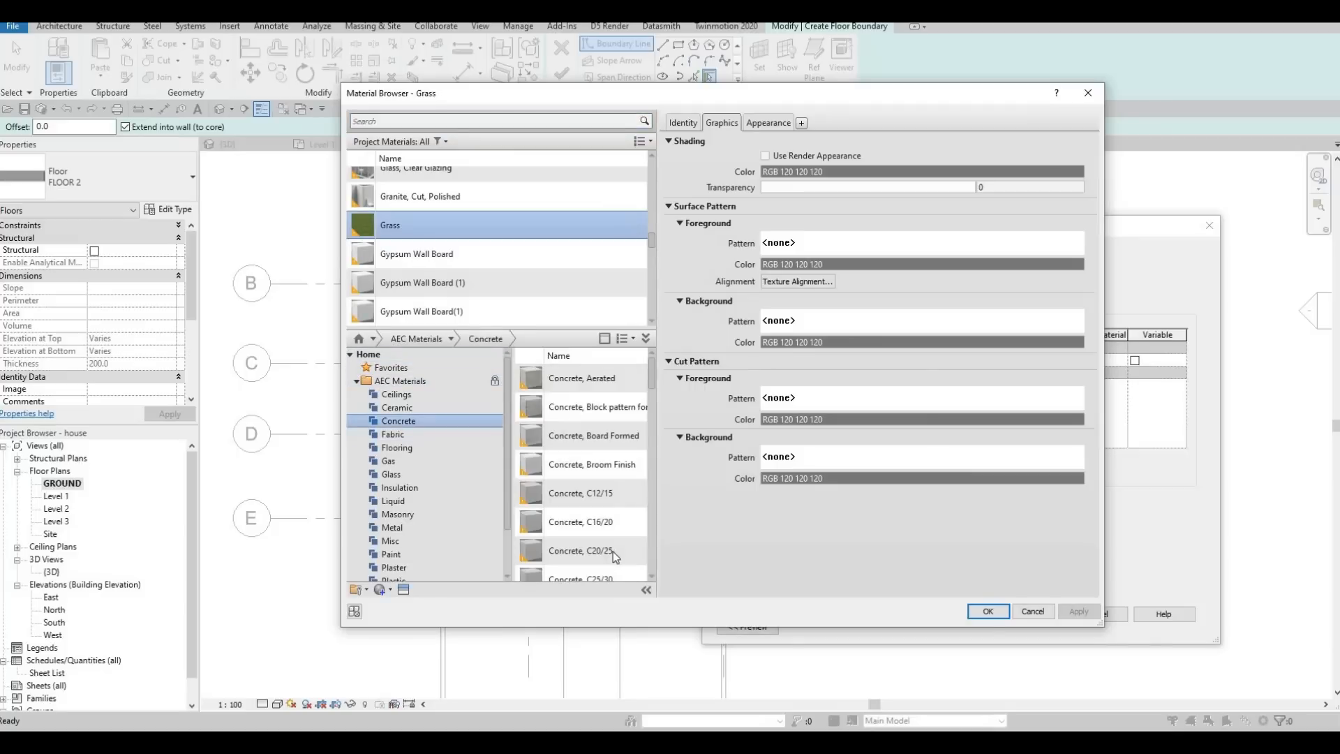
pyautogui.click(621, 524)
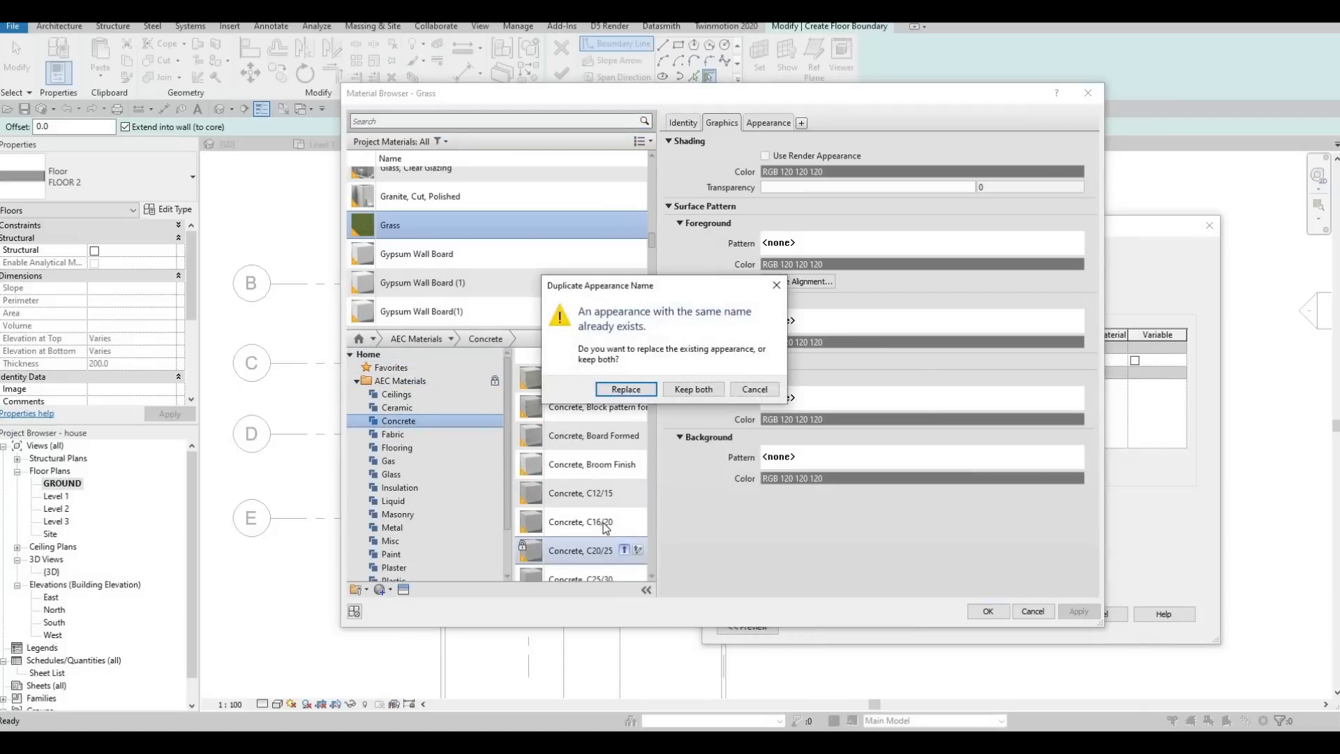
pyautogui.press('Escape')
pyautogui.scroll(-3, 628, 520)
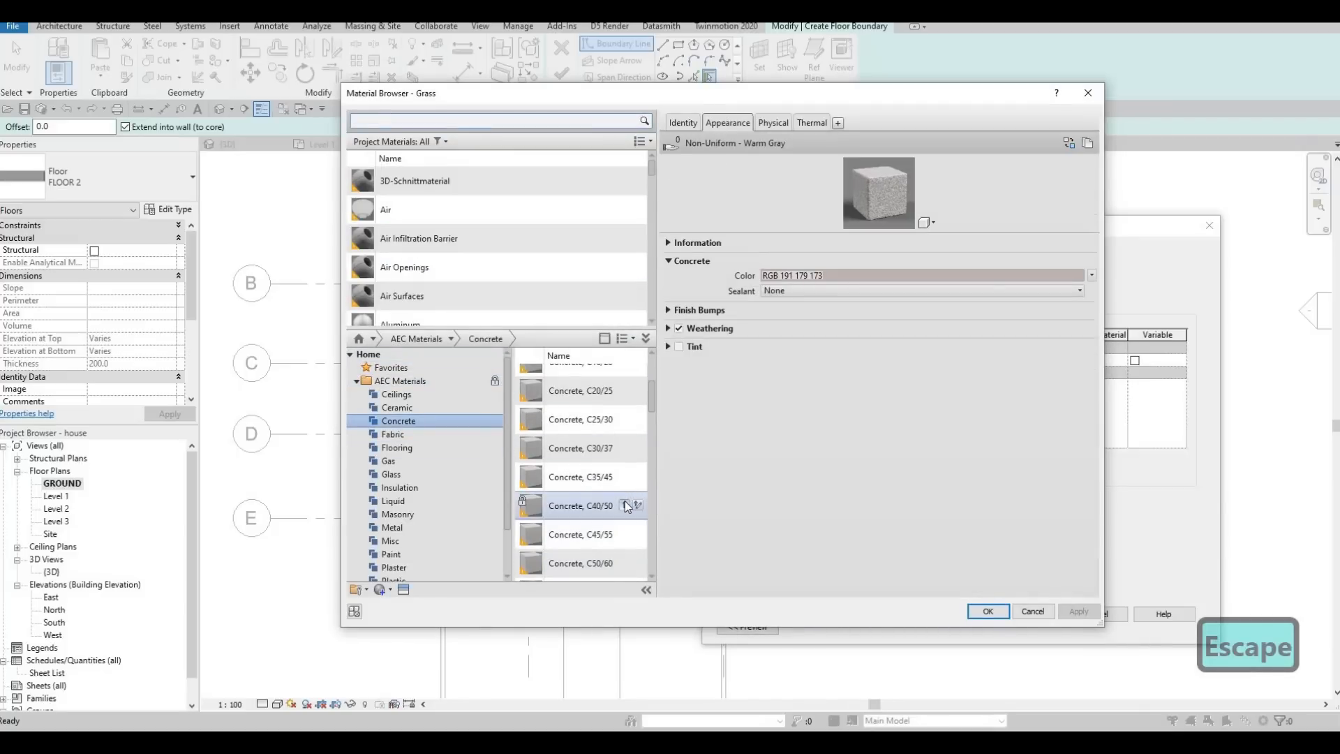
pyautogui.click(623, 504)
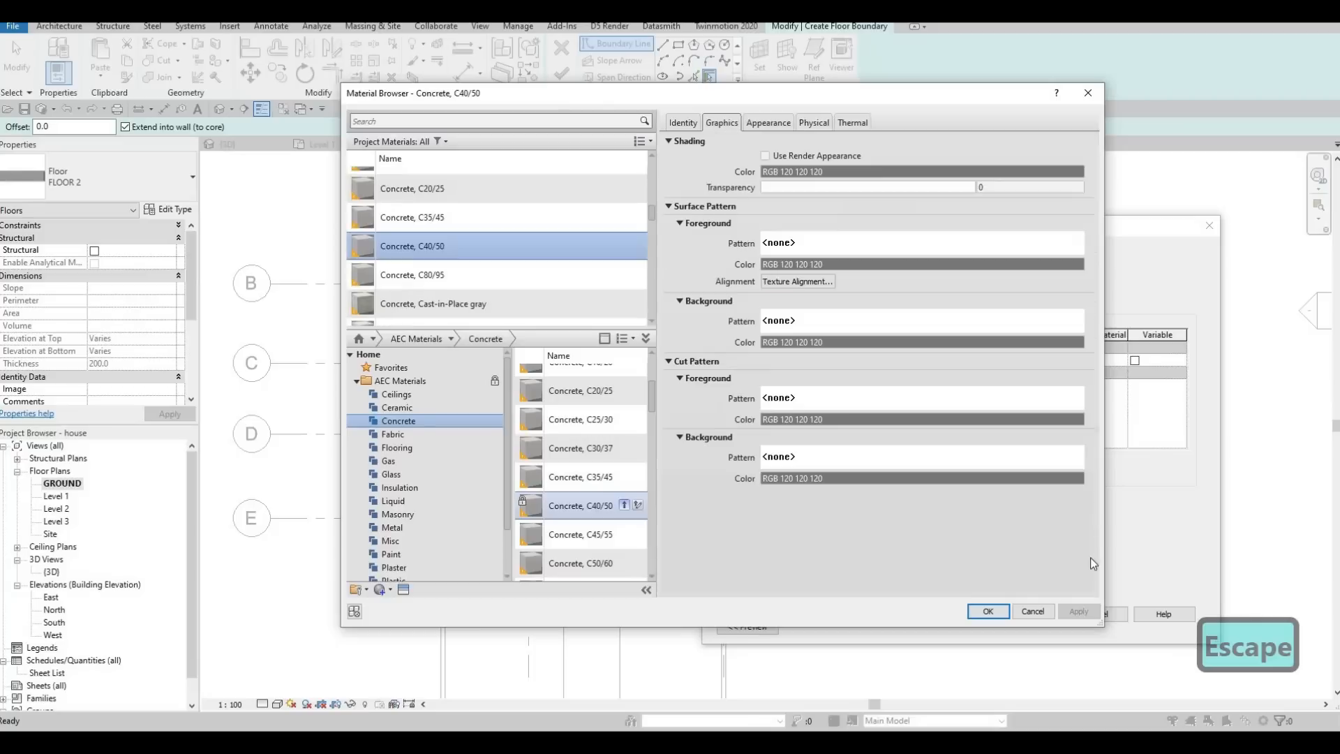
pyautogui.click(1050, 612)
pyautogui.click(1043, 614)
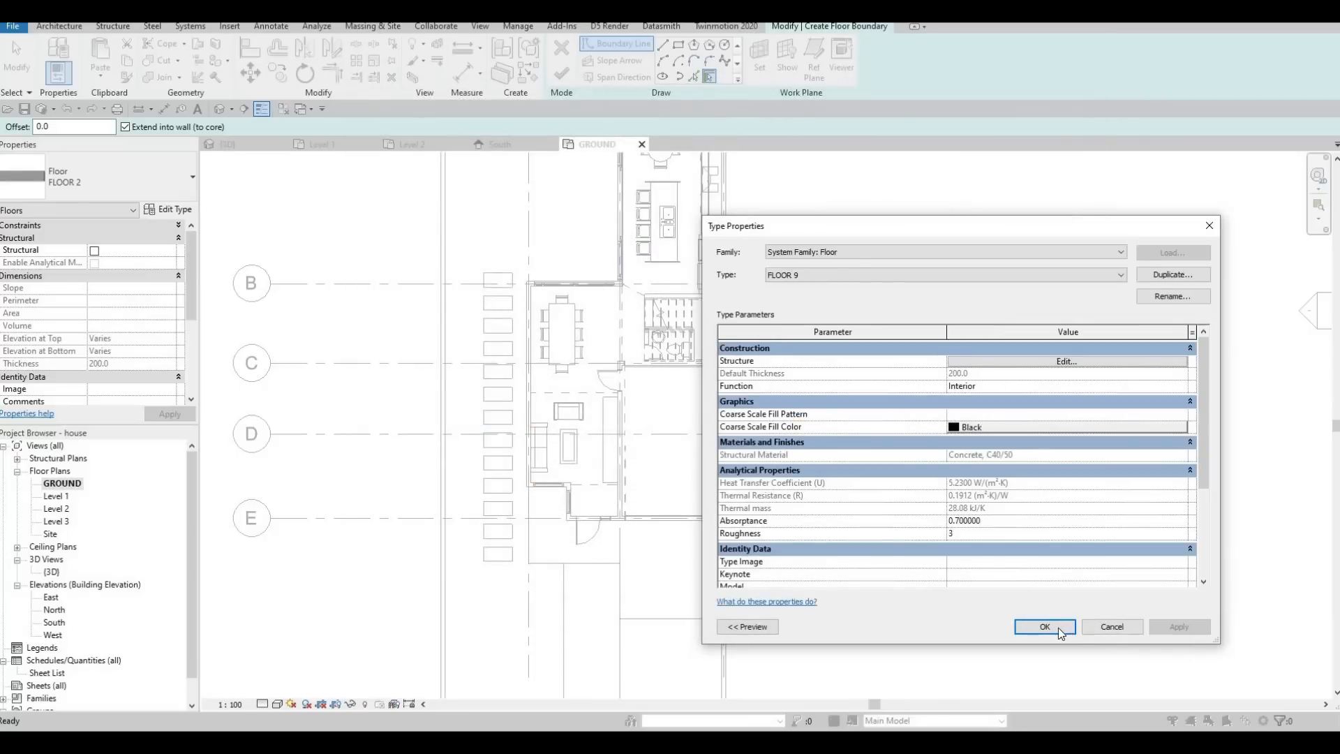
pyautogui.press('Return')
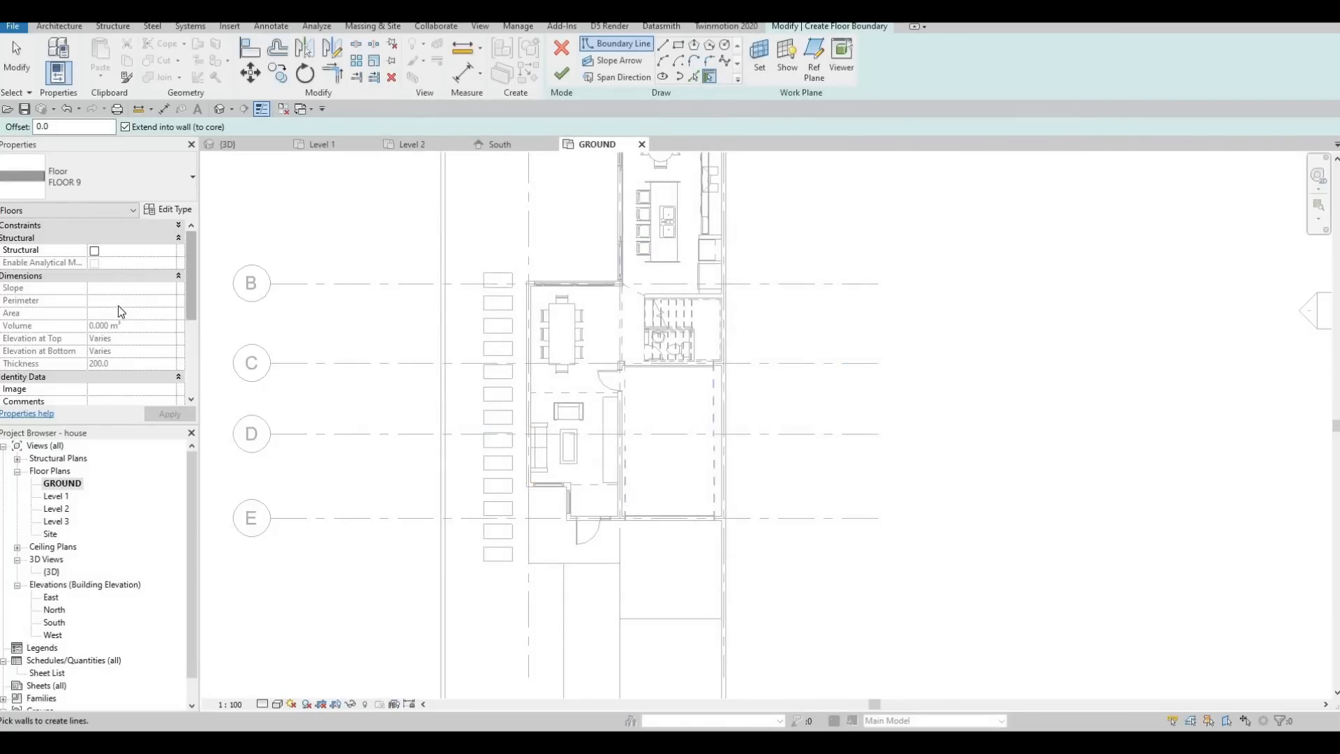
# Sketch a 1000 by 500 mm rectangular floor boundary over the lawn cut-out nearest the street.
pyautogui.scroll(-3, 119, 306)
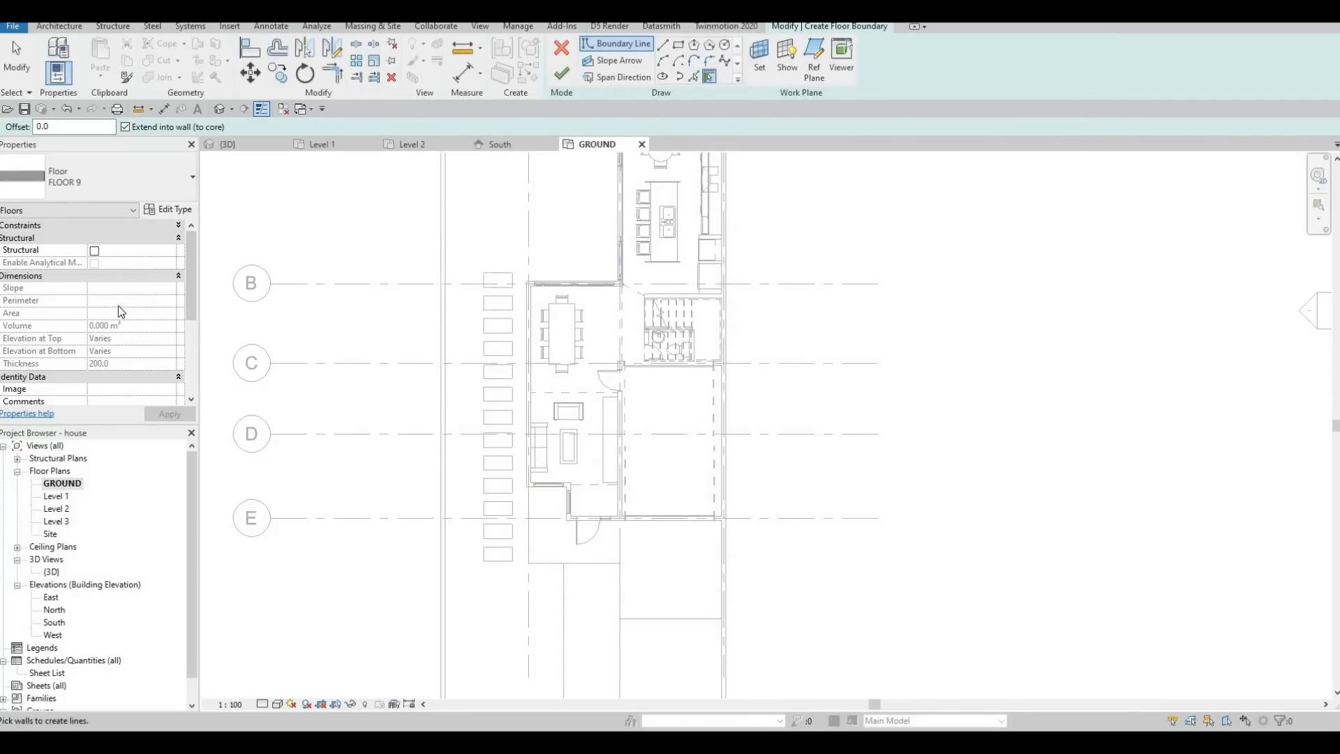
pyautogui.click(678, 44)
pyautogui.scroll(2, 539, 607)
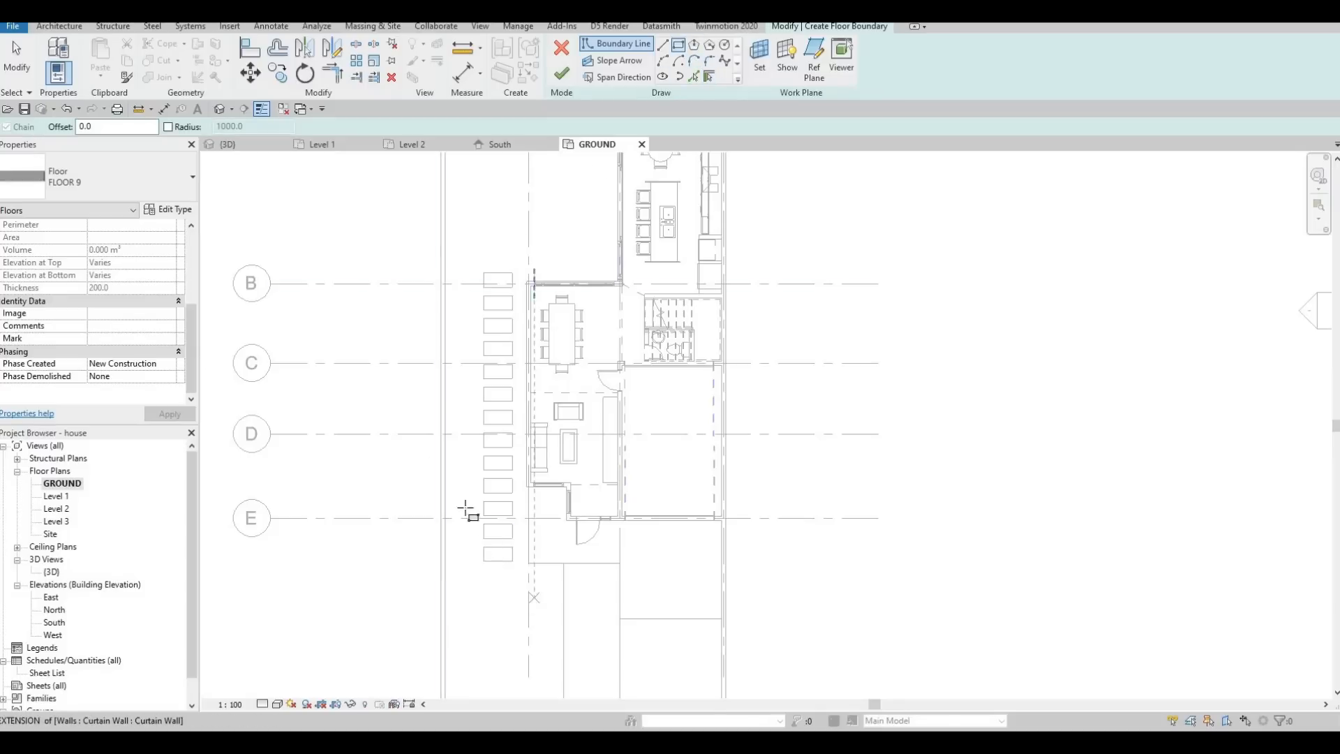
pyautogui.scroll(2, 429, 484)
pyautogui.click(509, 523)
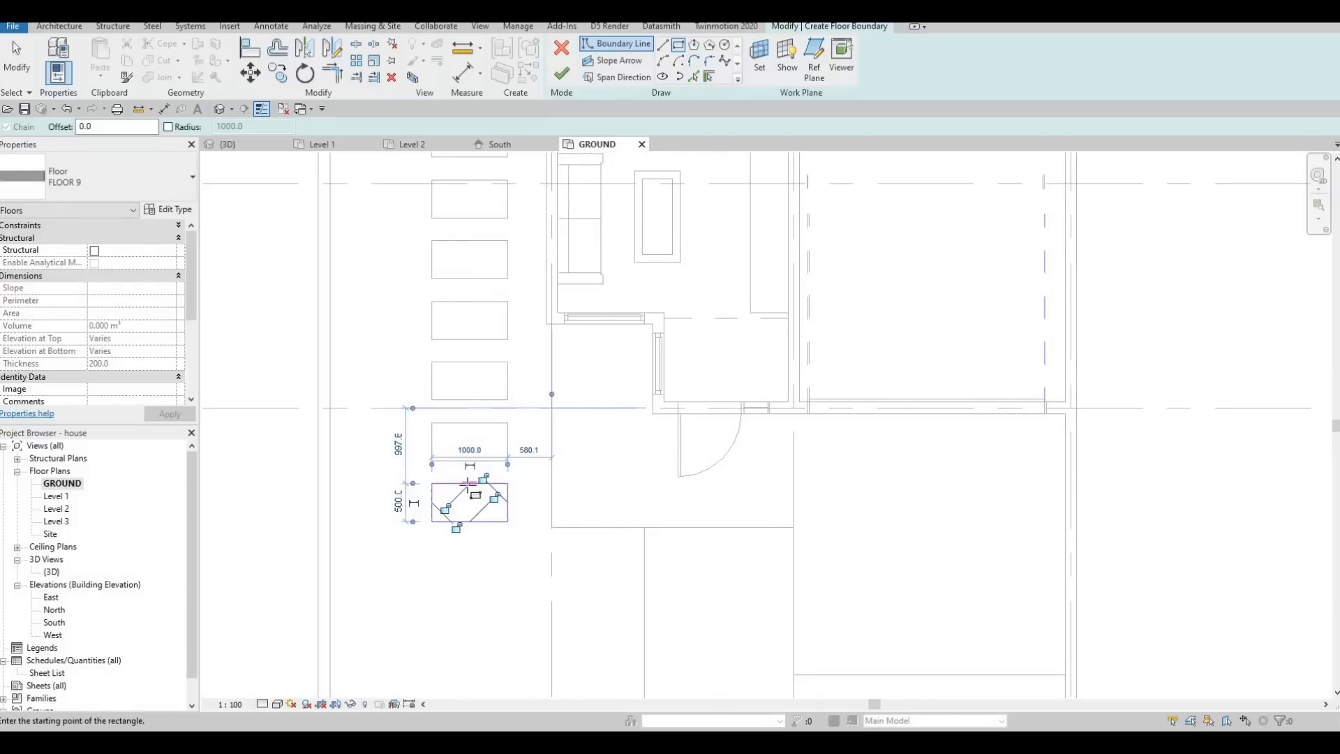
pyautogui.press('Escape')
pyautogui.press('Escape')
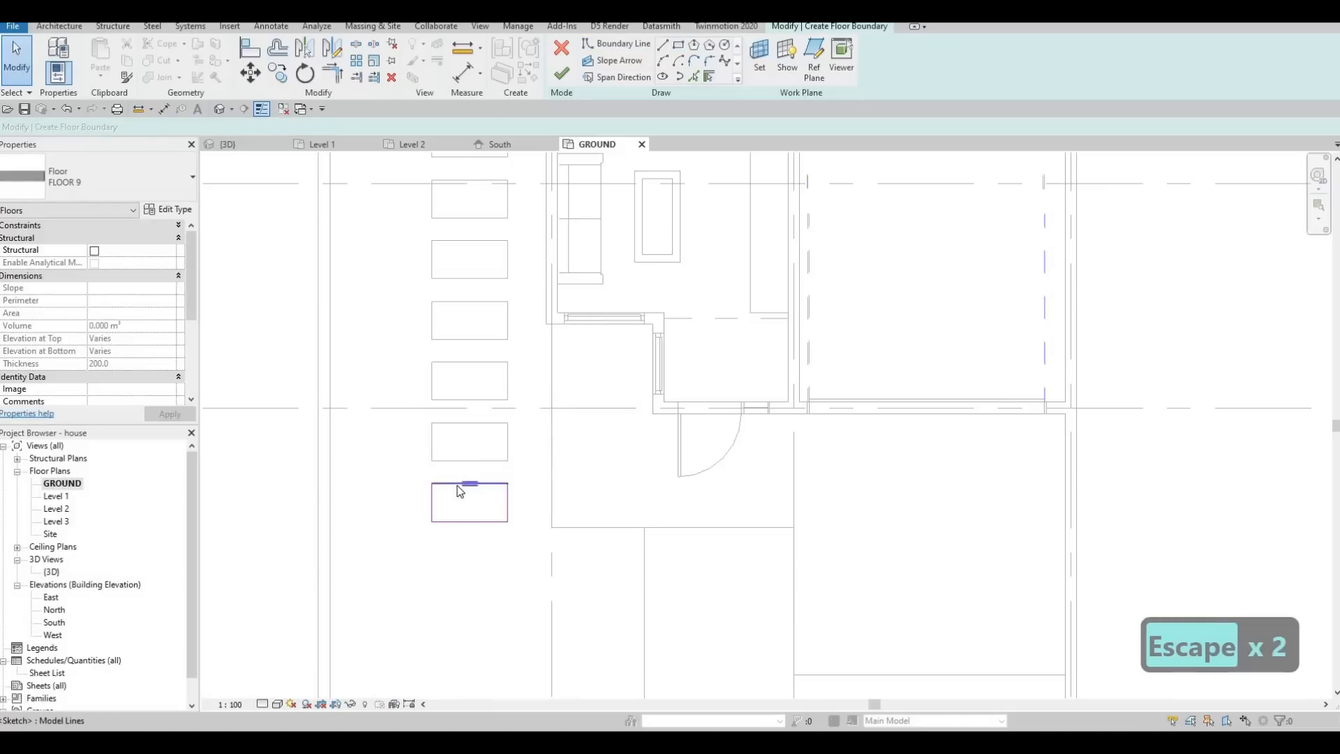
# Select the whole rectangle and copy it onto the next cut-outs in the row, past gridline E toward the living room.
pyautogui.press('Tab')
pyautogui.click(459, 490)
pyautogui.press('c')
pyautogui.press('o')
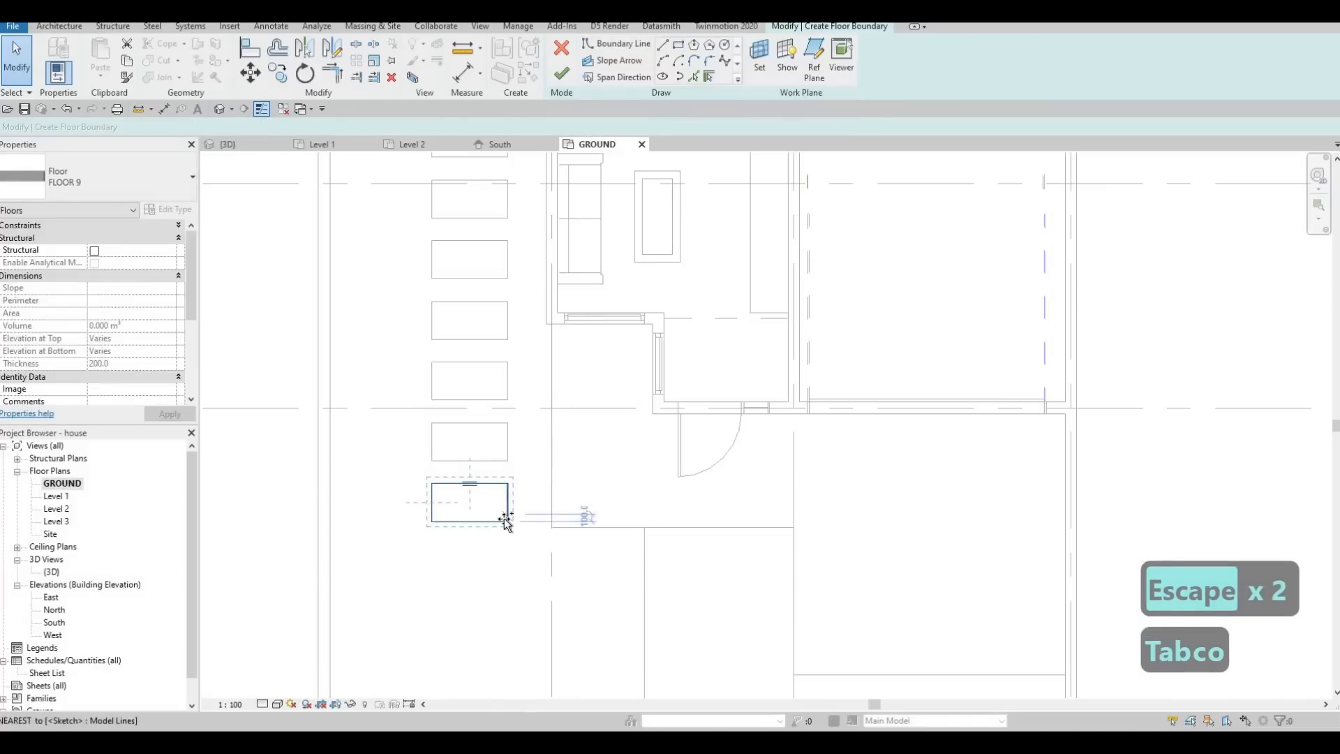
pyautogui.click(503, 518)
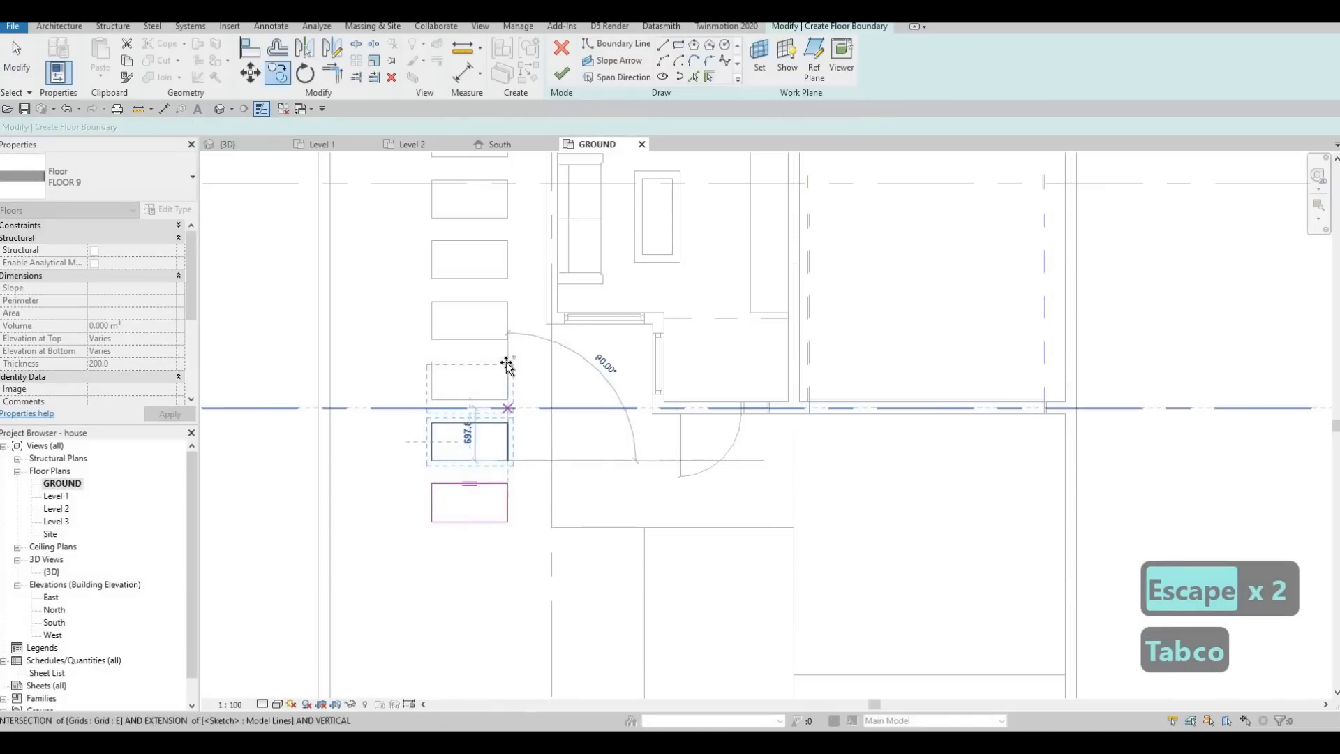
pyautogui.click(508, 325)
pyautogui.click(507, 269)
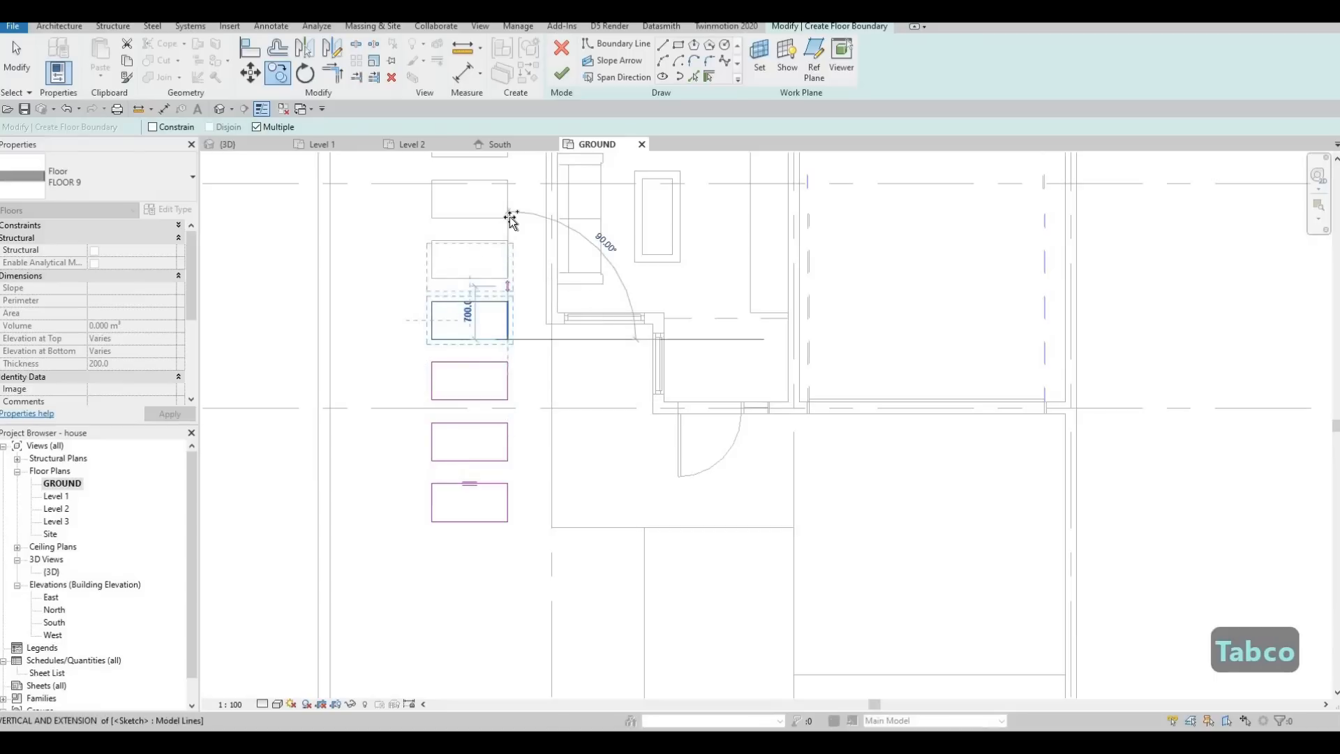
# Copy the slab rectangle onto the successive lawn cut-outs alongside the living room, up to the dining area.
pyautogui.moveTo(507, 281); pyautogui.dragTo(493, 433, button='middle')
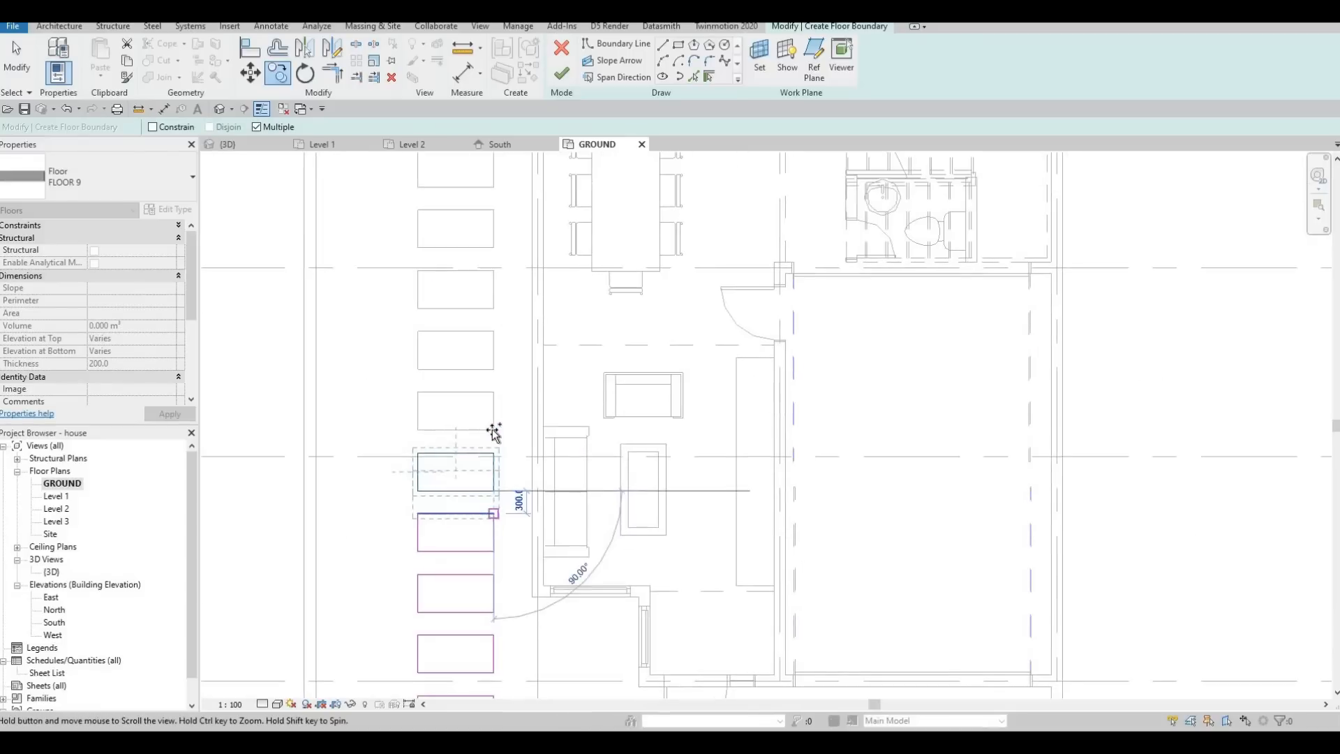
pyautogui.click(494, 427)
pyautogui.click(493, 370)
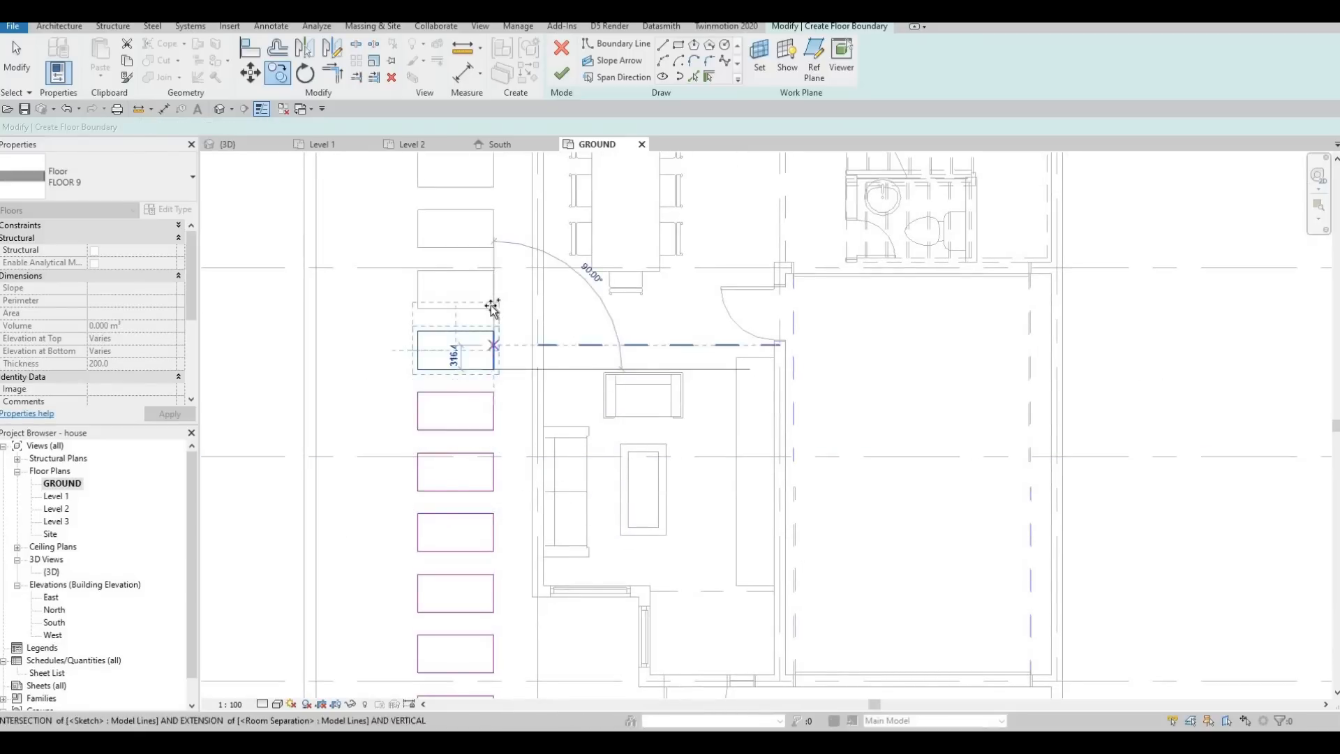
pyautogui.click(492, 307)
pyautogui.click(493, 248)
# Copy the rectangle onto the last three cut-outs beside the dining room and finish the FLOOR 9 boundary.
pyautogui.moveTo(474, 268); pyautogui.dragTo(455, 580, button='middle')
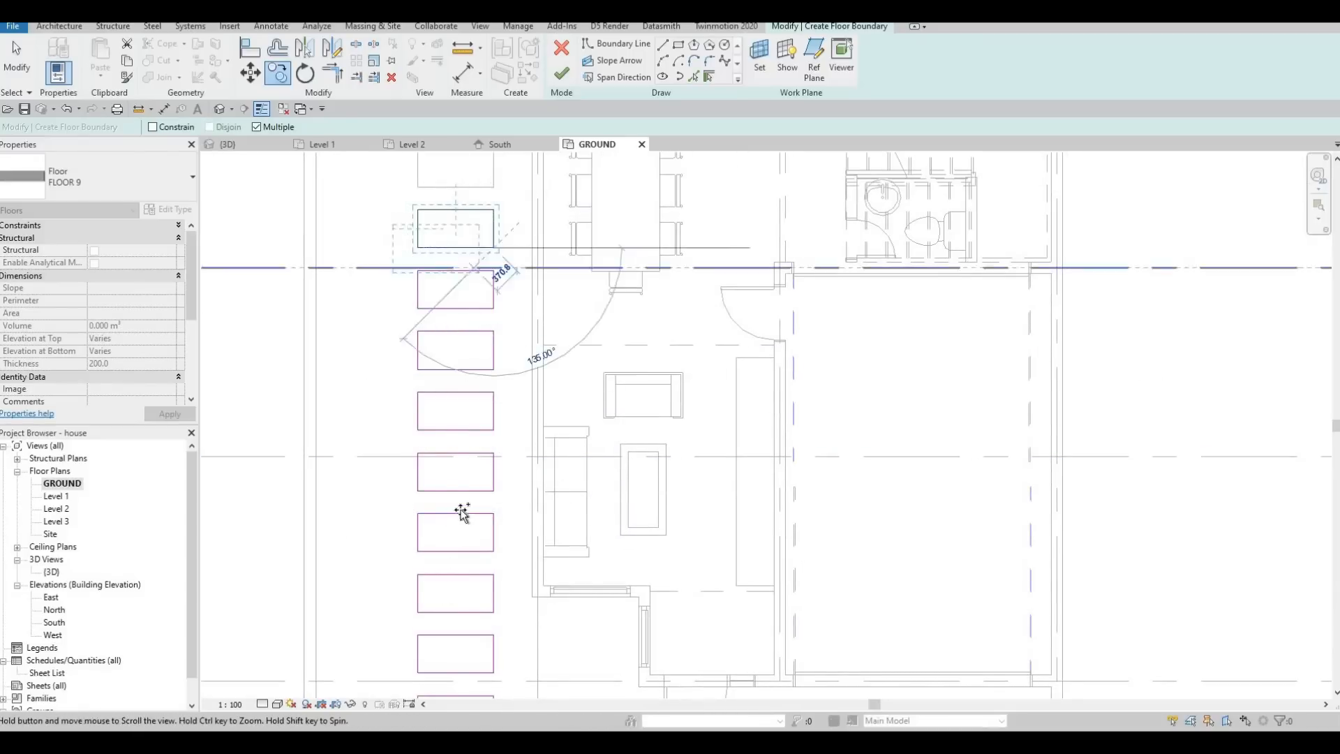
pyautogui.moveTo(460, 511); pyautogui.dragTo(447, 593, button='middle')
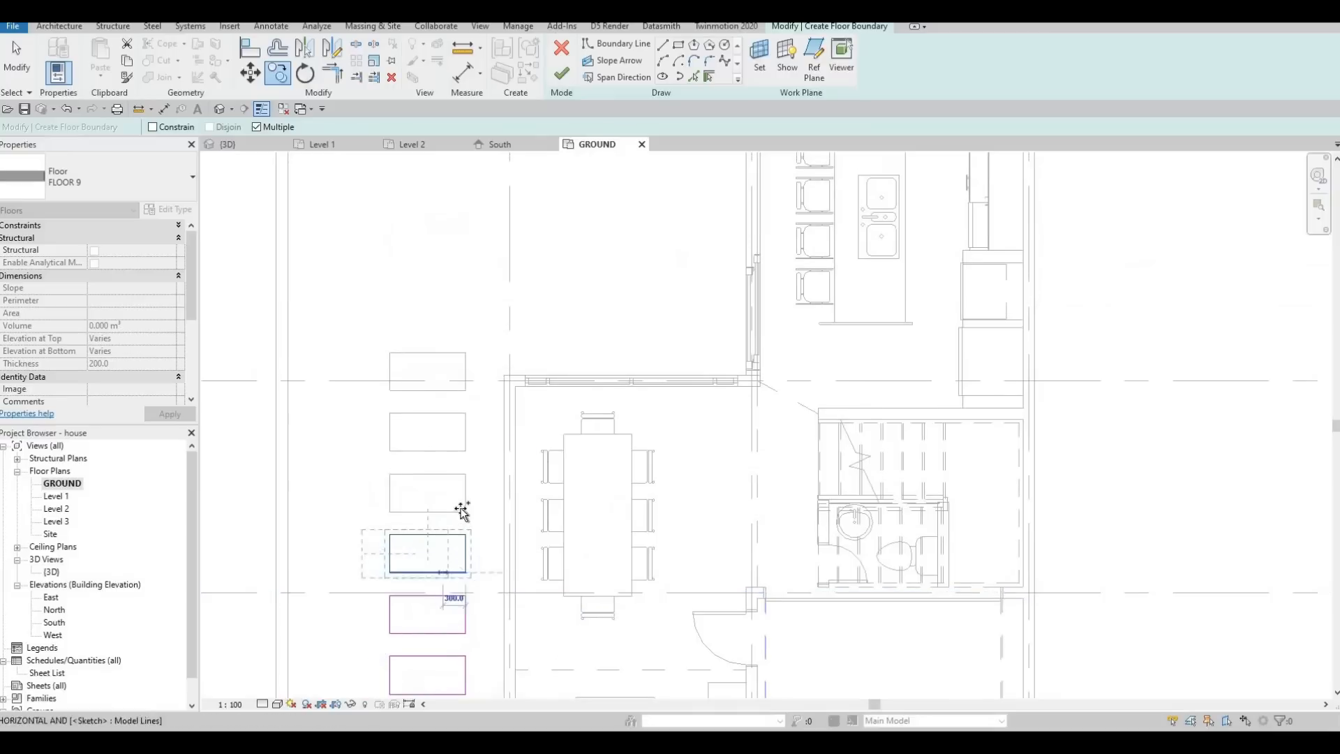
pyautogui.click(462, 456)
pyautogui.click(469, 452)
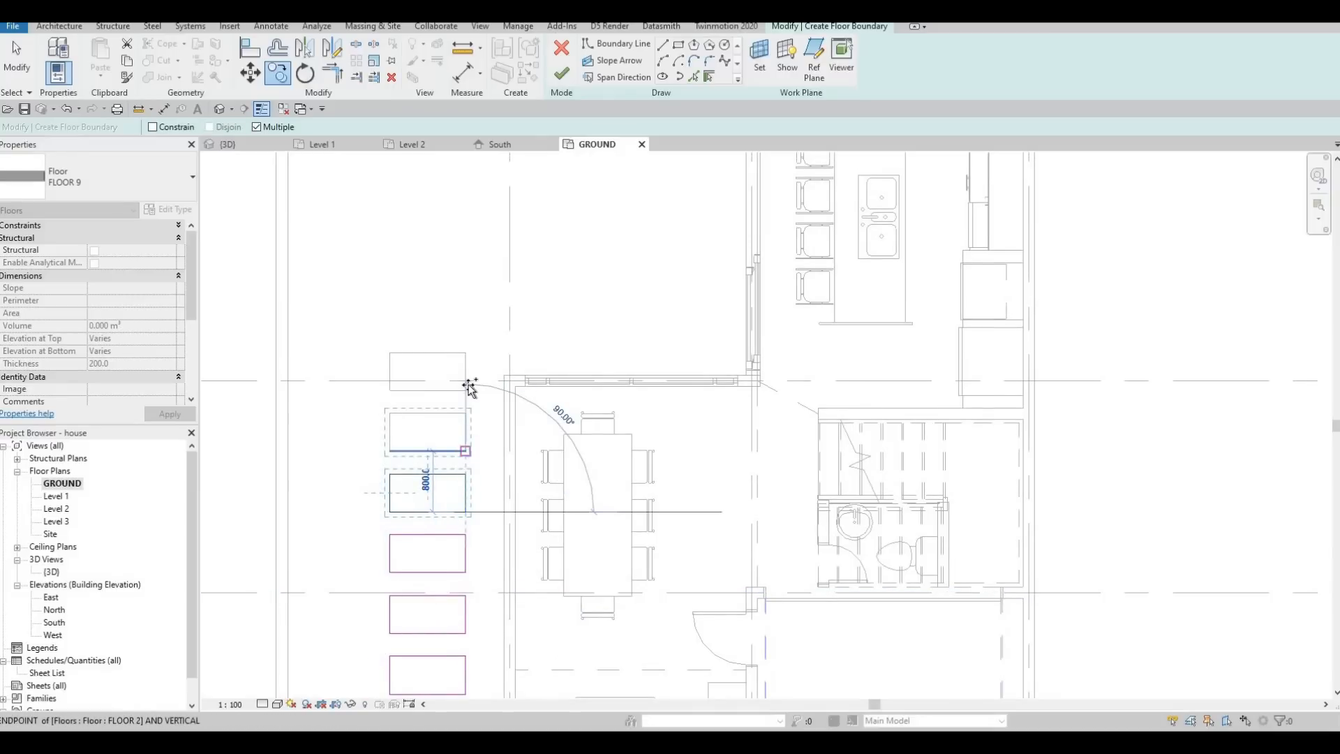
pyautogui.click(468, 390)
pyautogui.click(560, 75)
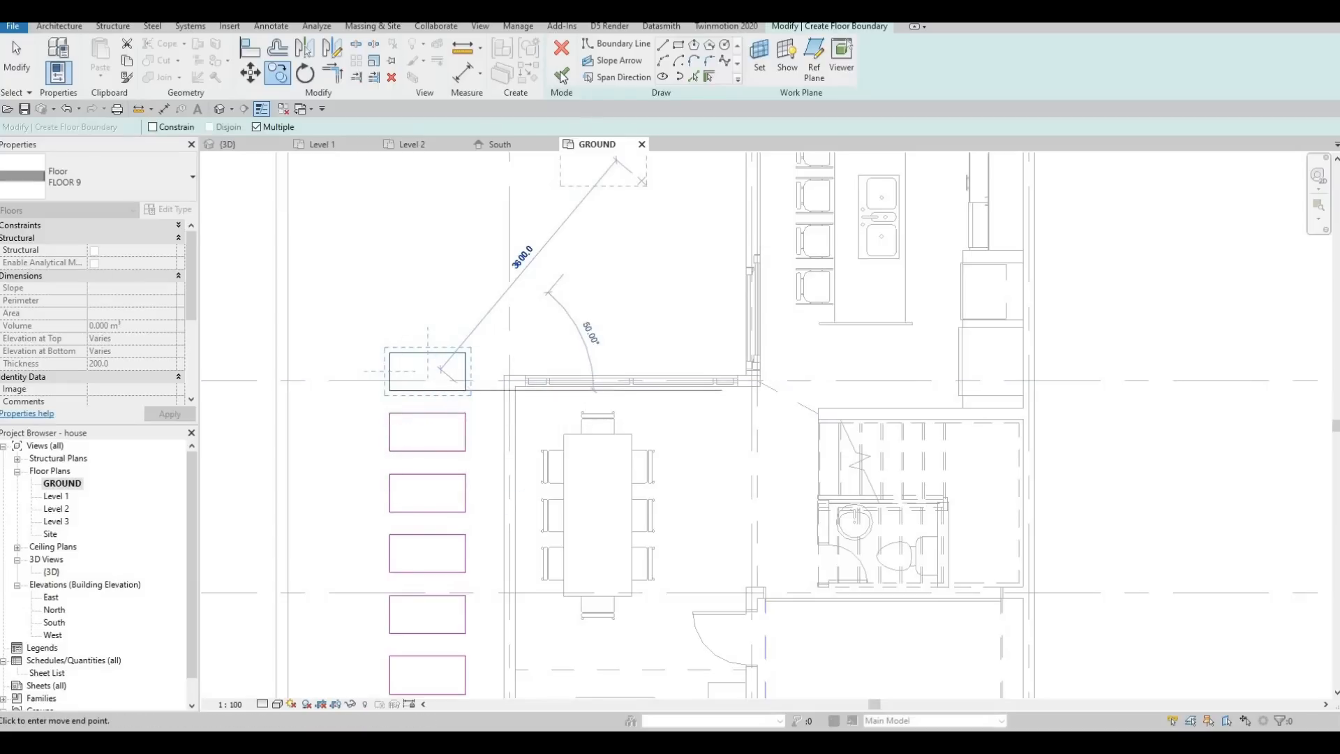
pyautogui.click(560, 75)
pyautogui.press('Escape')
pyautogui.press('Escape')
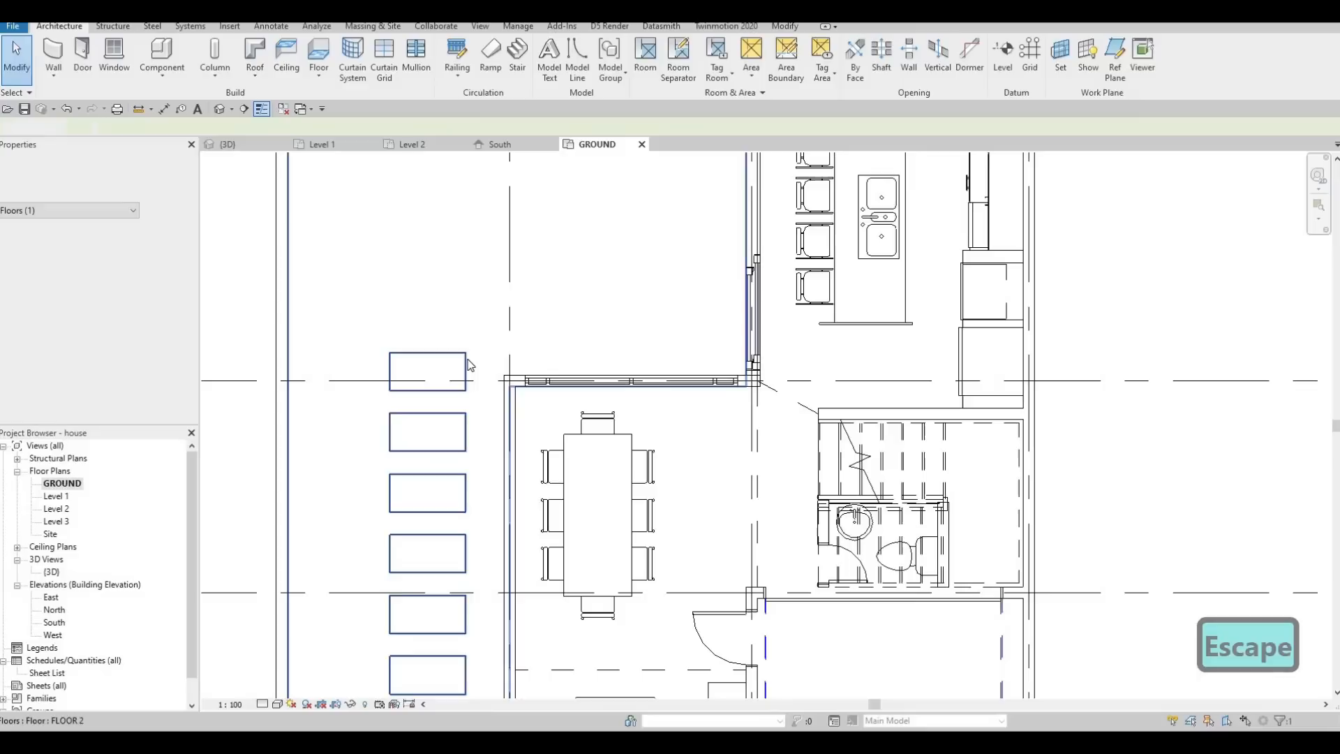
# Set the height offset of the FLOOR 9 slabs to 20 mm from the GROUND level.
pyautogui.click(258, 315)
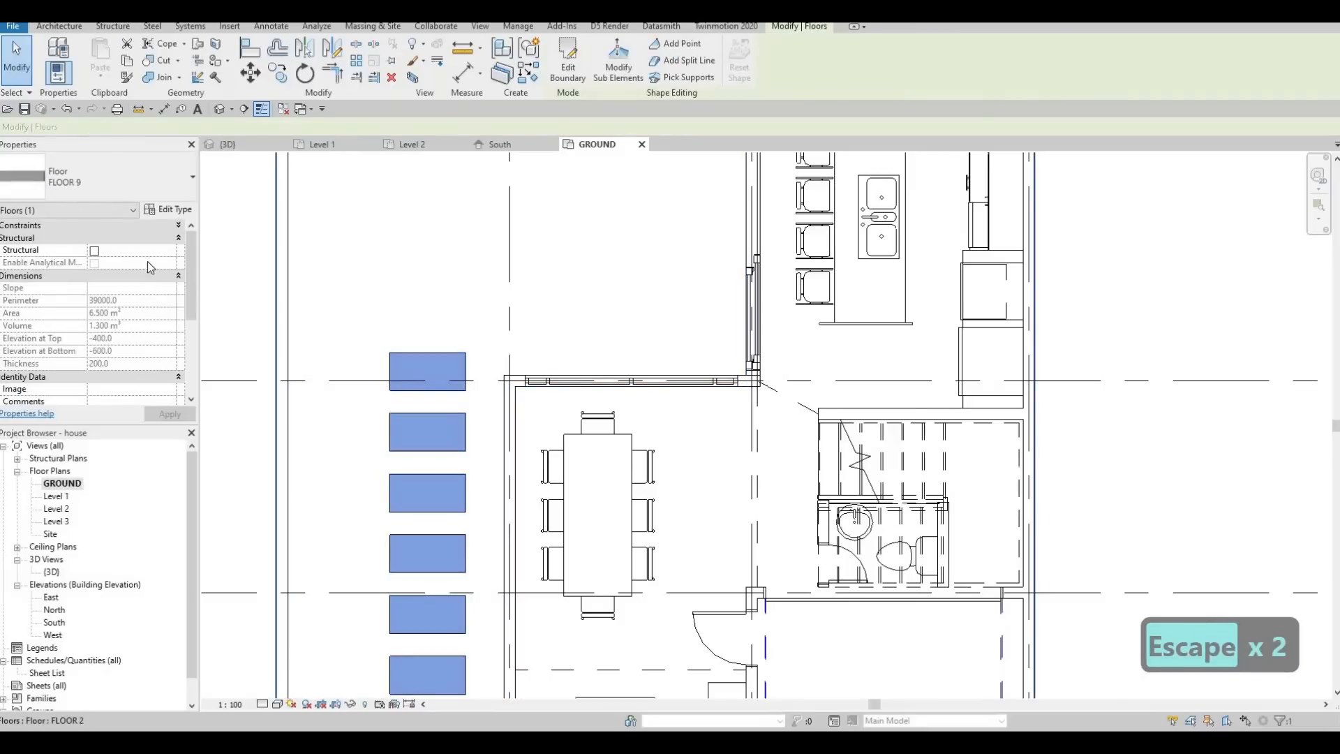
pyautogui.scroll(-3, 143, 258)
pyautogui.scroll(3, 106, 229)
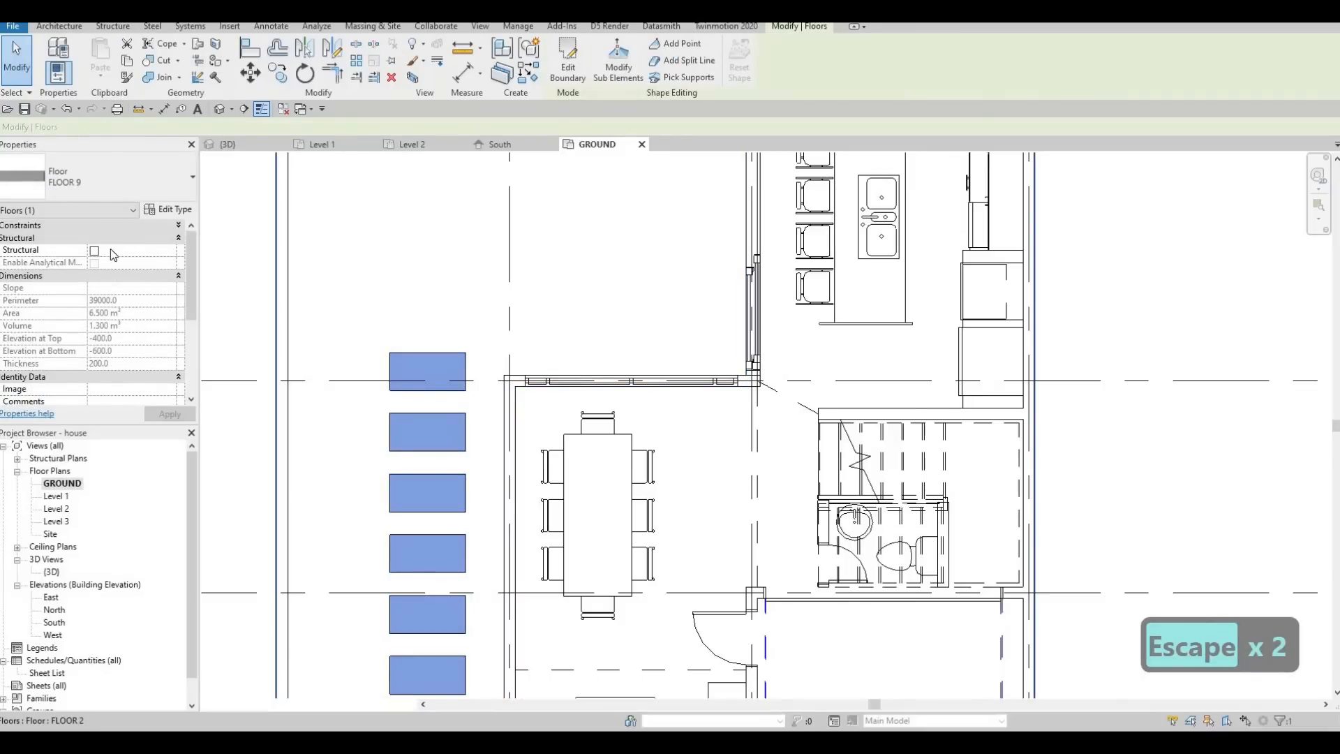
pyautogui.click(107, 227)
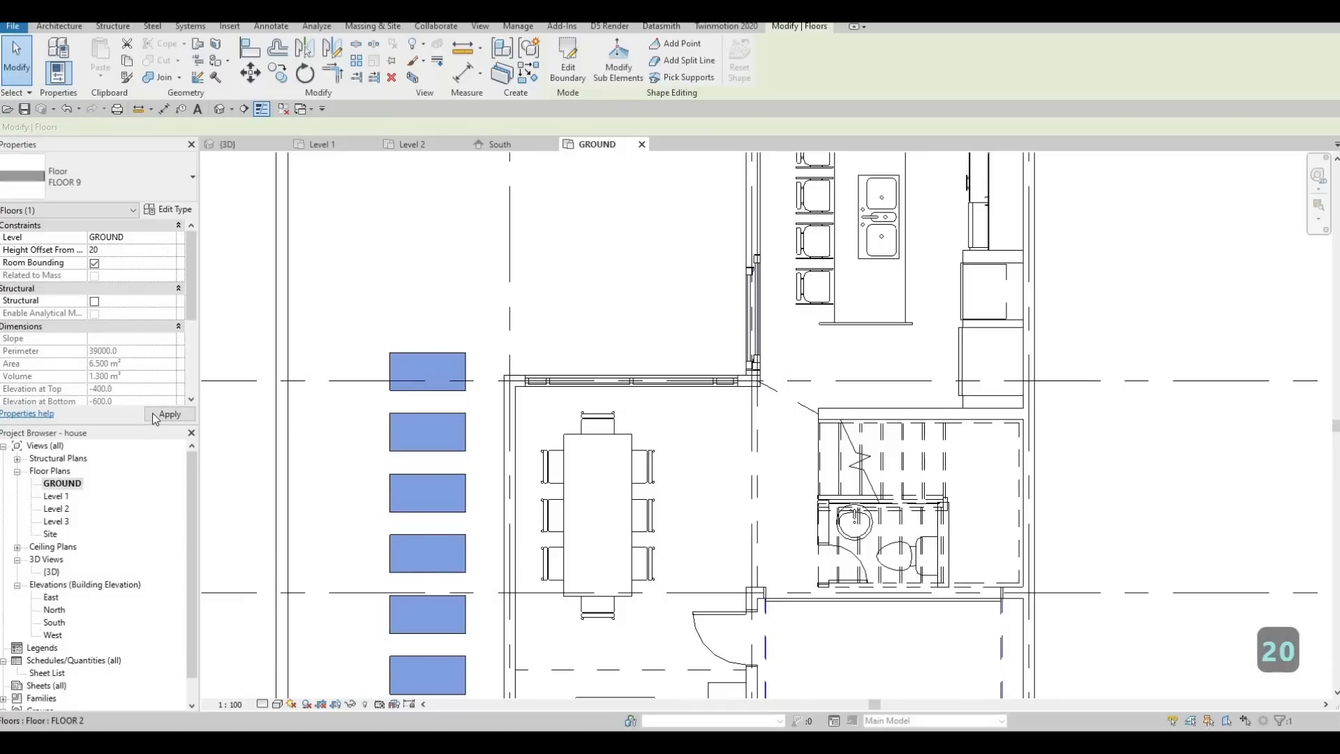
pyautogui.click(152, 412)
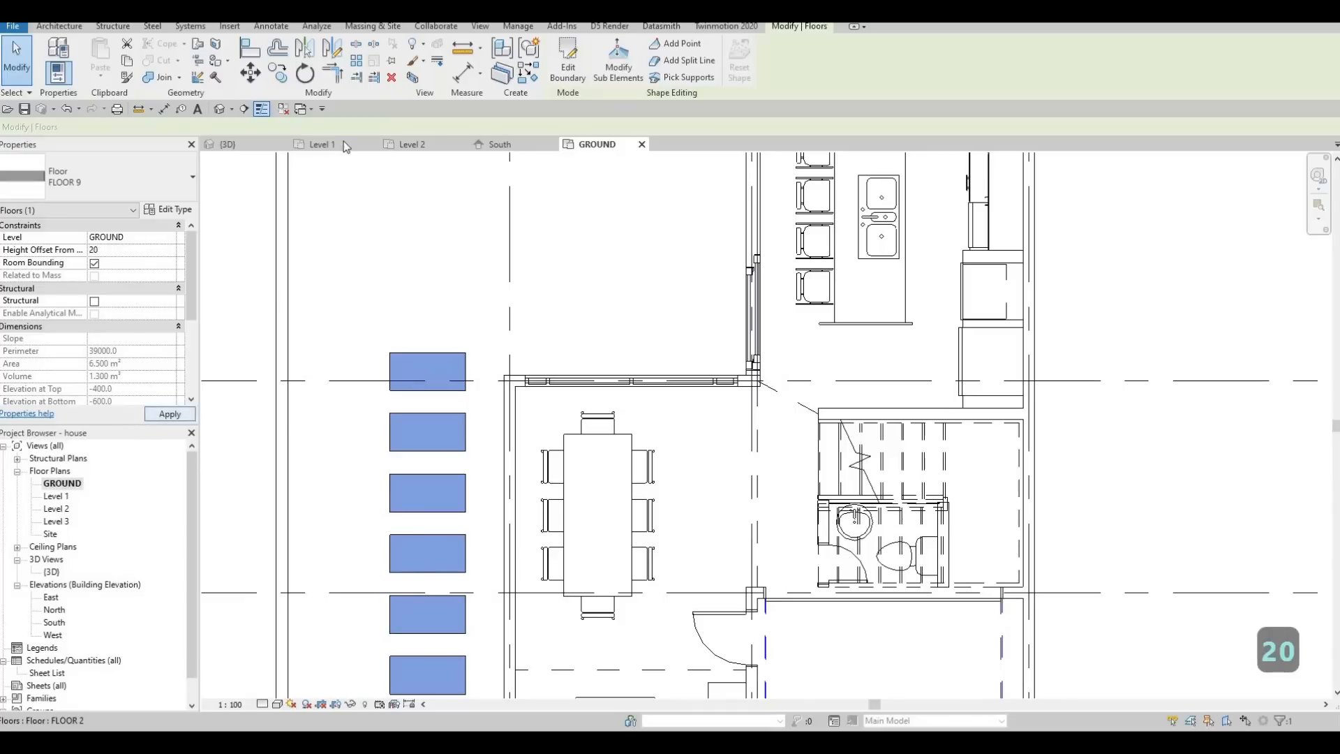
# Examine in the 3D view how the concrete stepping slabs sit in the lawn beside the house.
pyautogui.click(234, 145)
pyautogui.press('Escape')
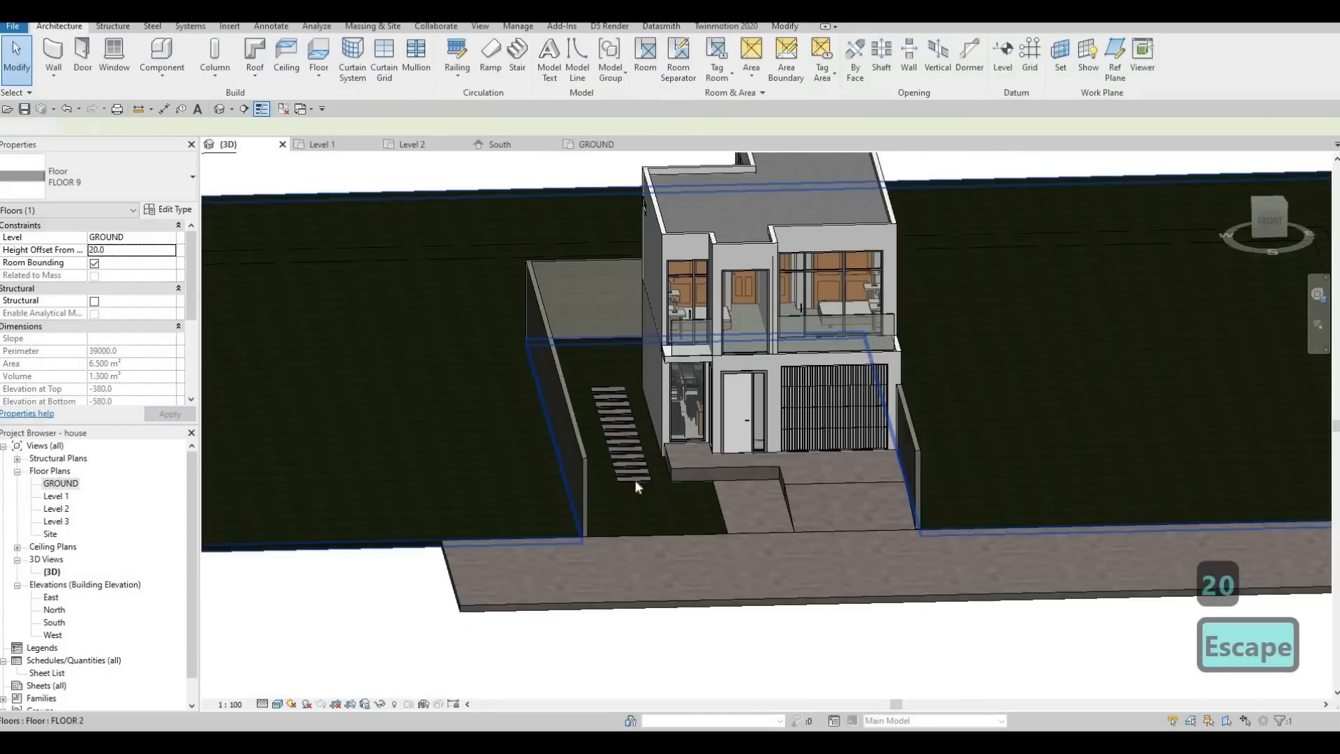
pyautogui.scroll(8, 628, 475)
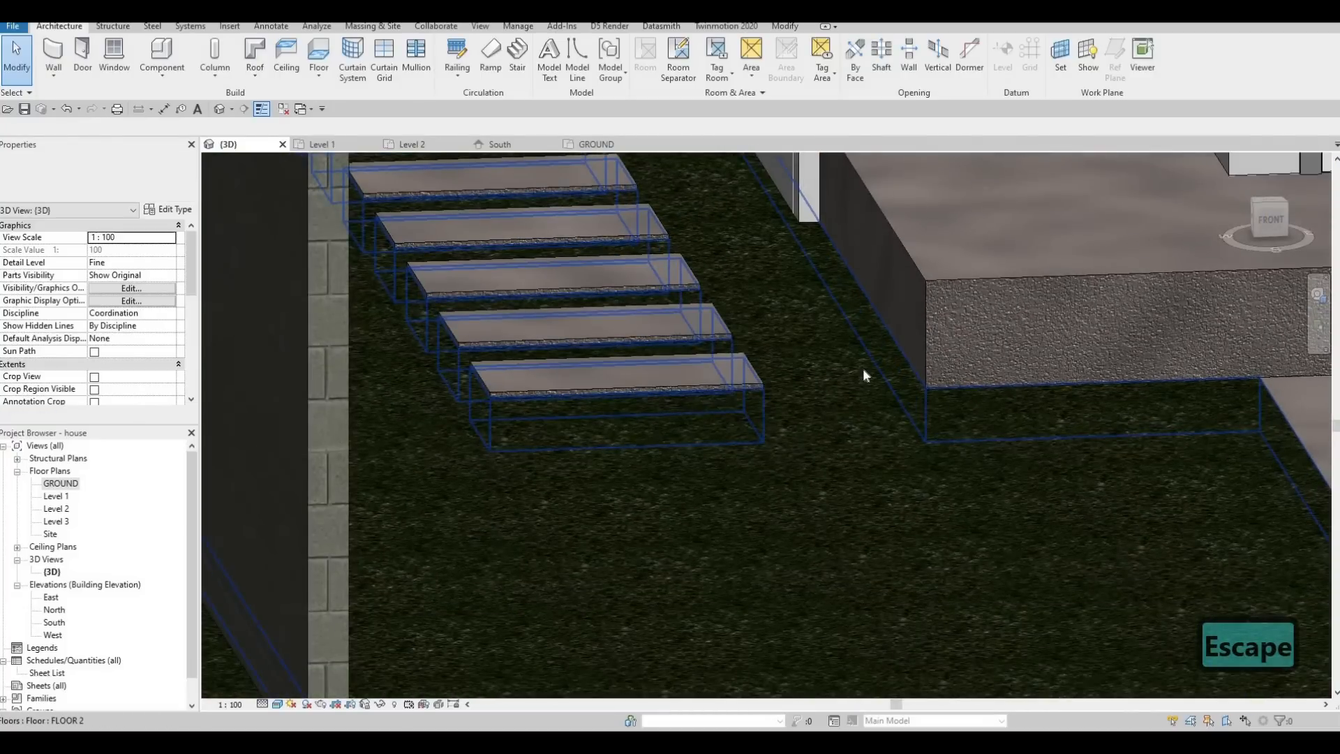
pyautogui.keyDown('shift'); pyautogui.moveTo(726, 439); pyautogui.dragTo(627, 392, button='middle'); pyautogui.keyUp('shift')
pyautogui.press('Escape')
pyautogui.scroll(-4, 718, 519)
pyautogui.scroll(1, 789, 505)
pyautogui.moveTo(664, 434); pyautogui.dragTo(631, 607, button='middle')
pyautogui.scroll(-1, 819, 532)
pyautogui.scroll(1, 668, 588)
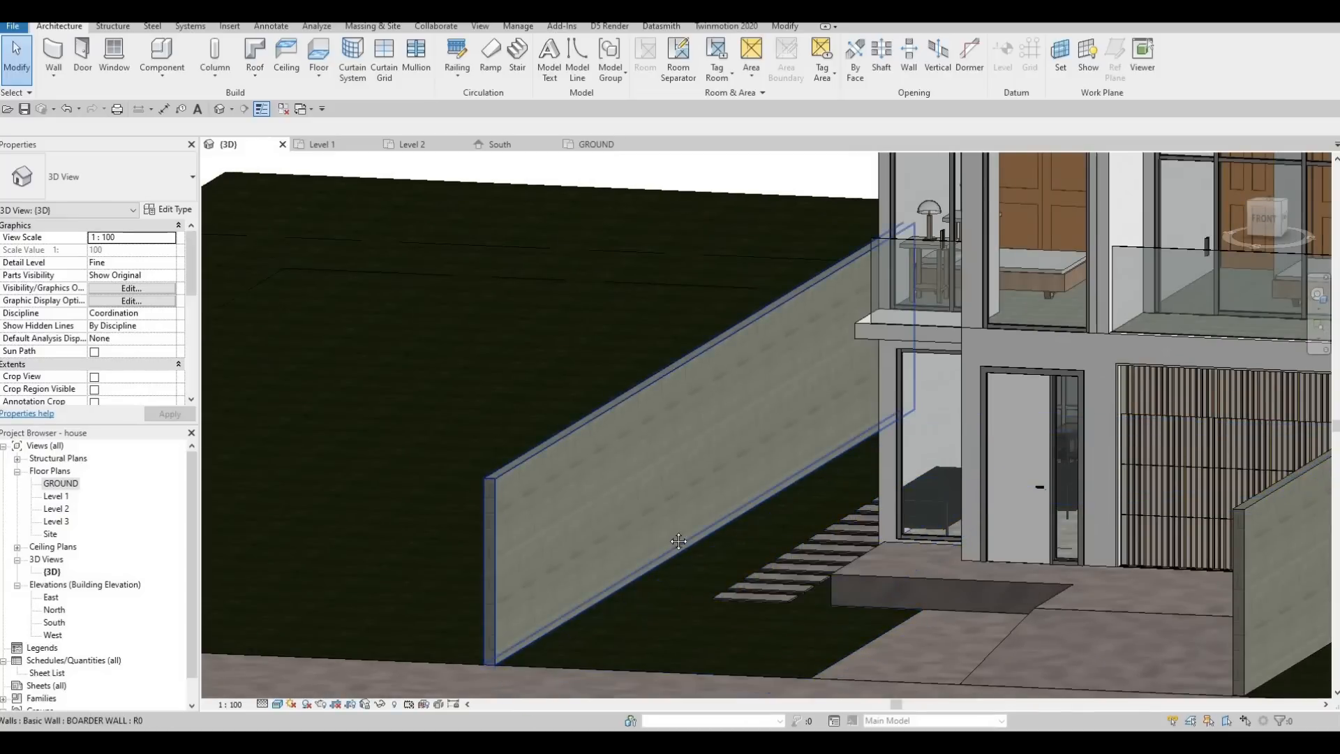
pyautogui.keyDown('shift'); pyautogui.moveTo(652, 569); pyautogui.dragTo(613, 559, button='middle'); pyautogui.keyUp('shift')
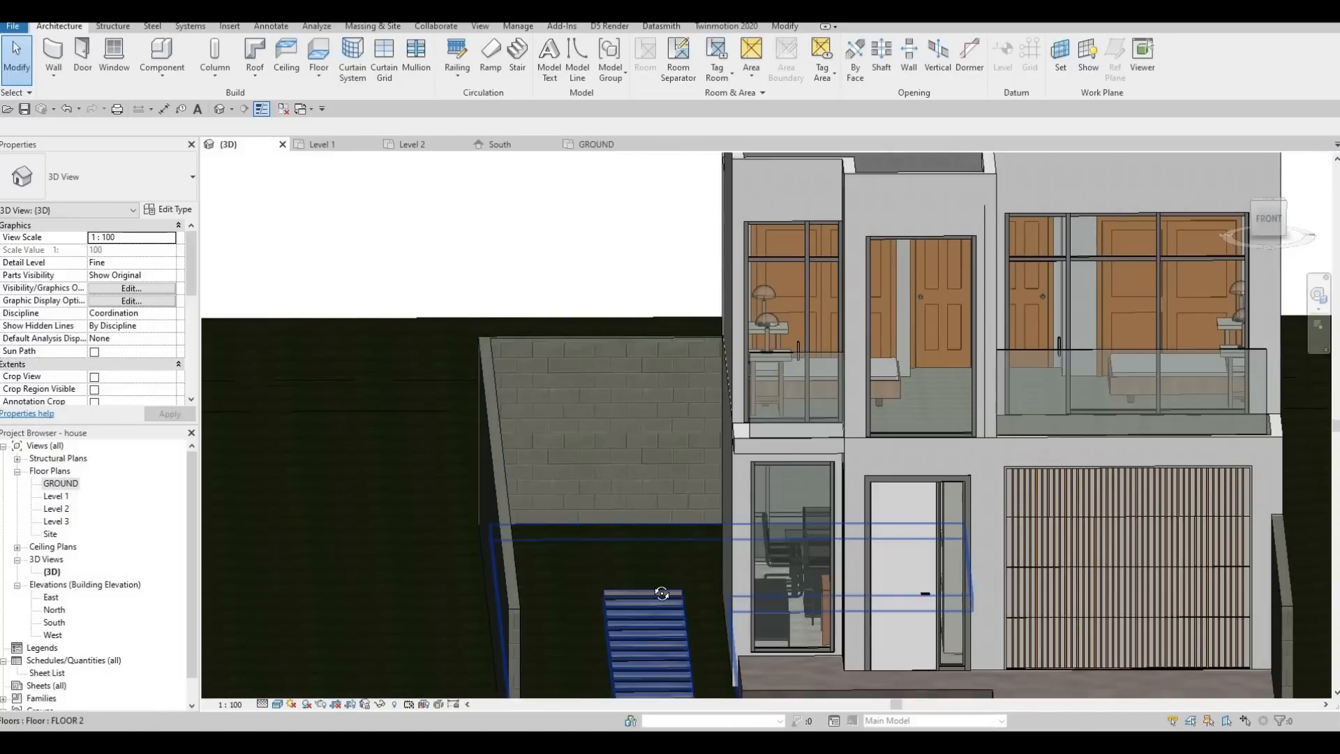
# Inspect the house's exterior from the rear, side and front, including the backyard, boundary walls, entrance path and driveway.
pyautogui.keyDown('shift'); pyautogui.moveTo(709, 622); pyautogui.dragTo(745, 465, button='middle'); pyautogui.keyUp('shift')
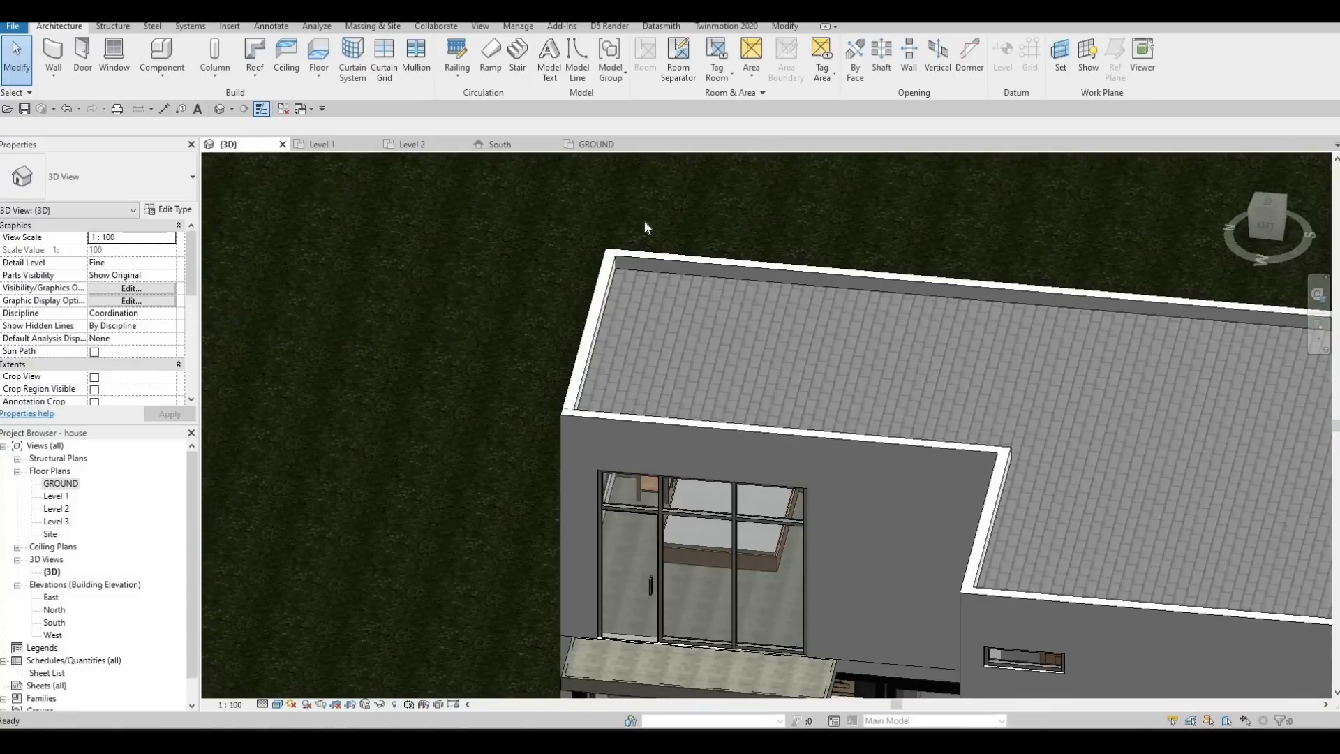
pyautogui.scroll(-1, 583, 164)
pyautogui.moveTo(739, 533); pyautogui.dragTo(643, 306, button='middle')
pyautogui.scroll(-2, 708, 544)
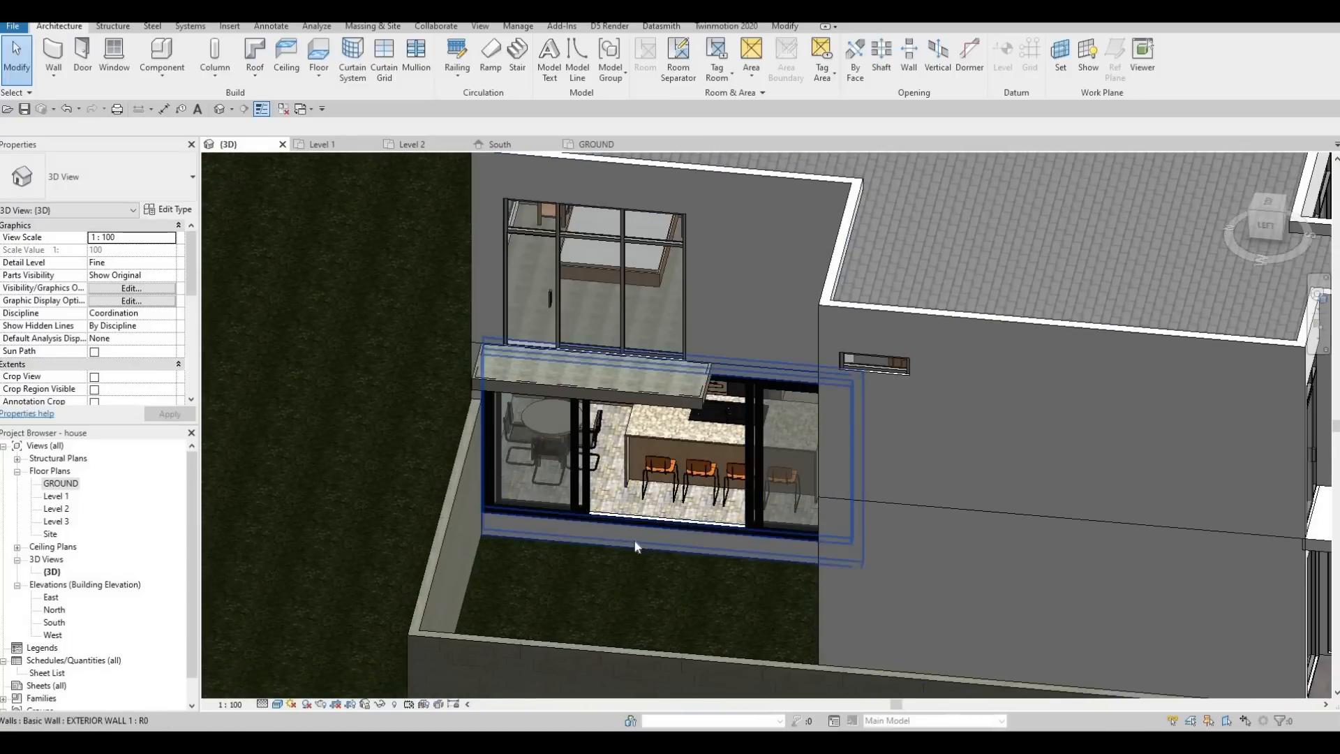
pyautogui.keyDown('shift'); pyautogui.moveTo(688, 516); pyautogui.dragTo(588, 523, button='middle'); pyautogui.keyUp('shift')
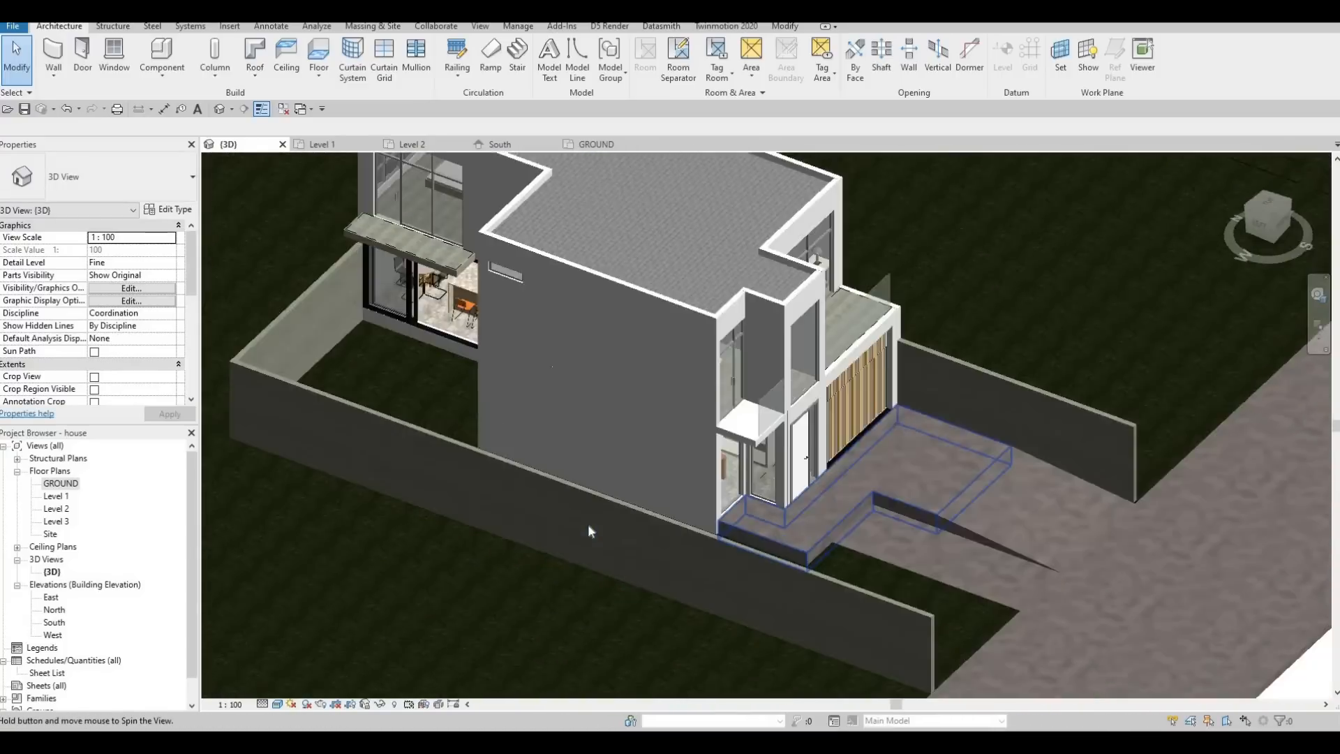
pyautogui.scroll(4, 618, 512)
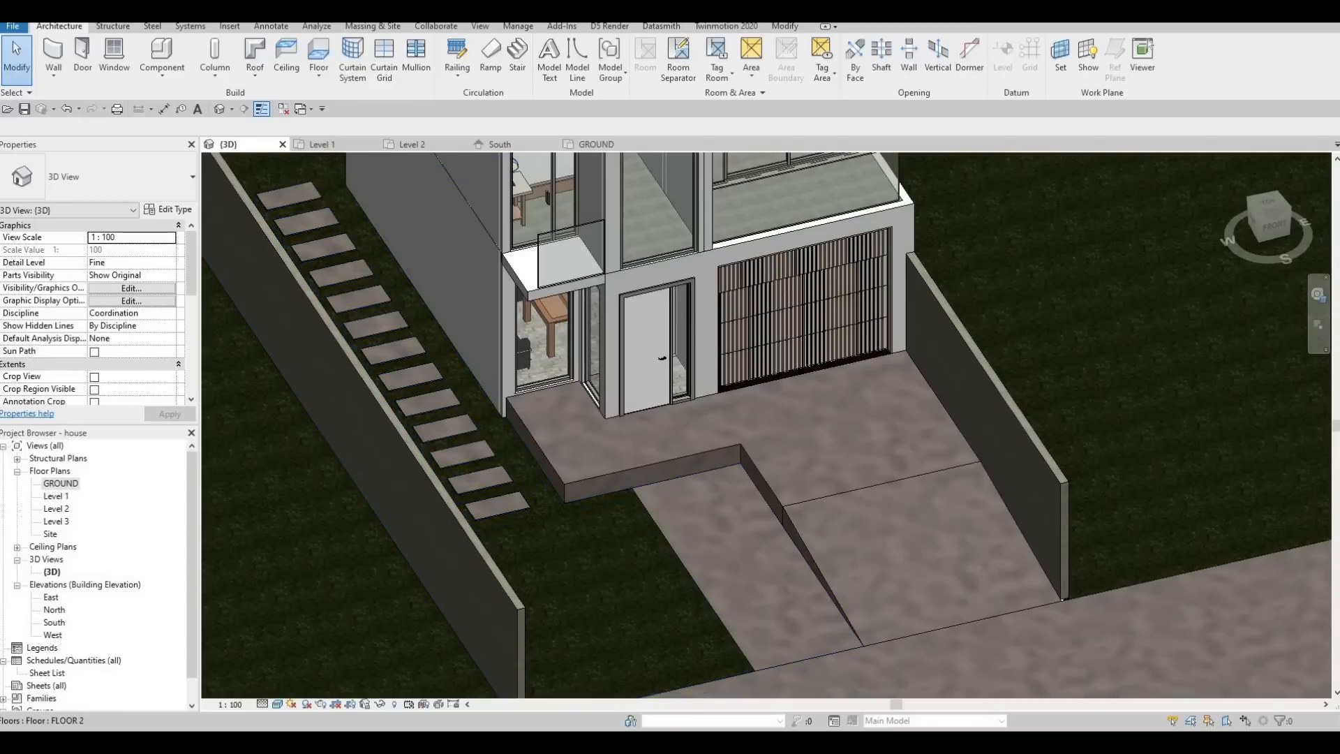
pyautogui.scroll(-6, 563, 493)
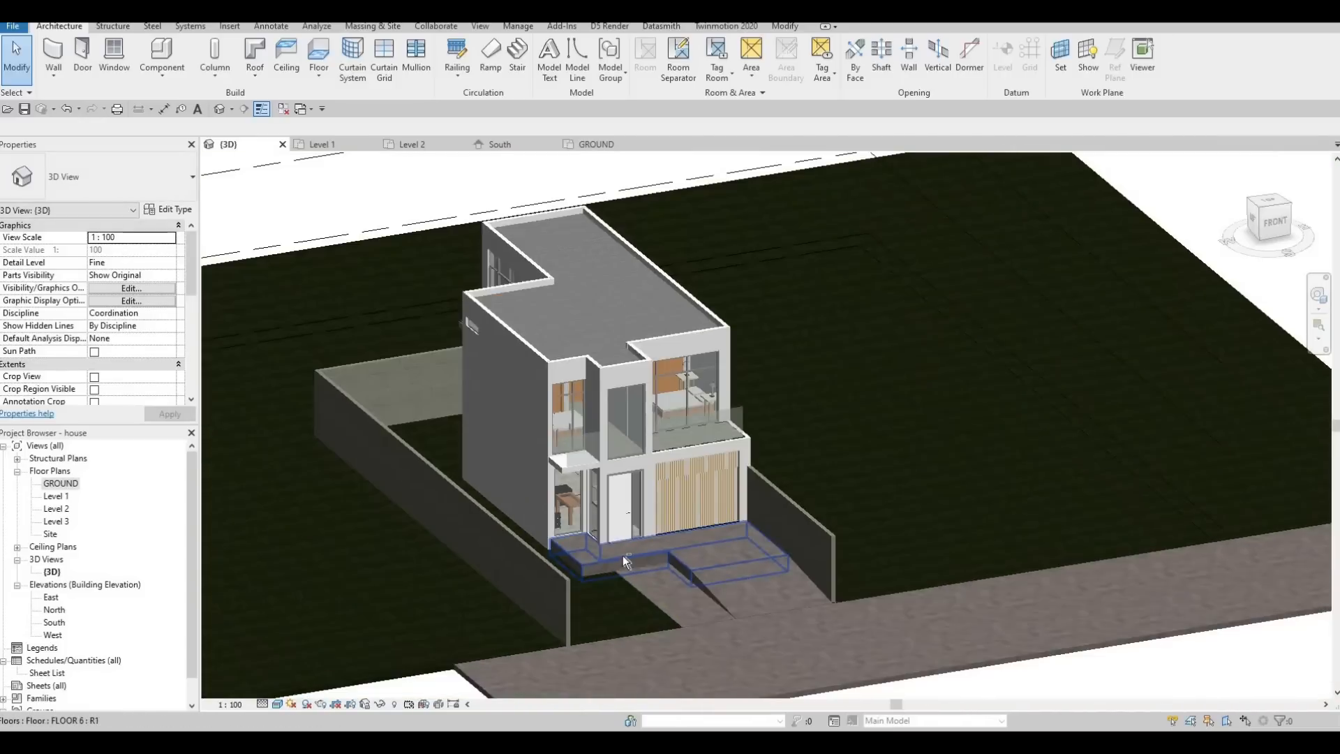
pyautogui.scroll(1, 622, 555)
pyautogui.keyDown('shift'); pyautogui.moveTo(623, 555); pyautogui.dragTo(618, 534, button='middle'); pyautogui.keyUp('shift')
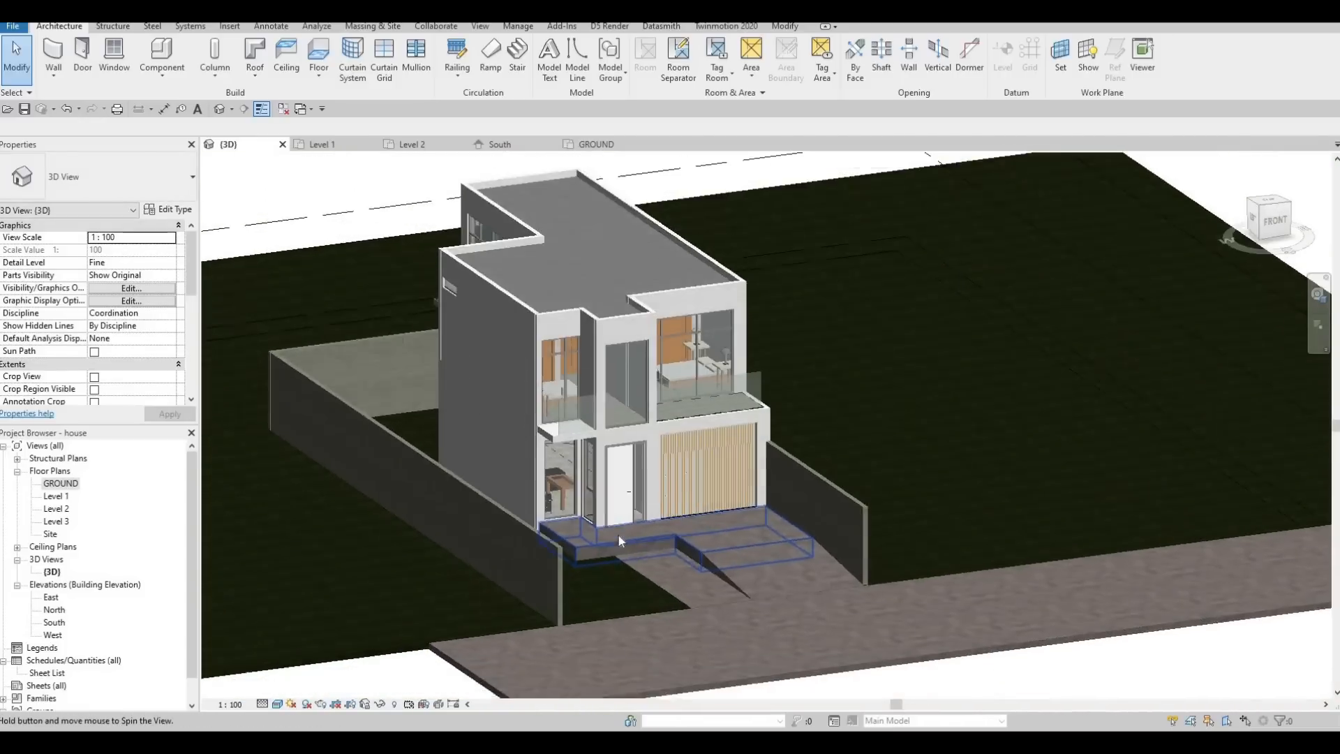